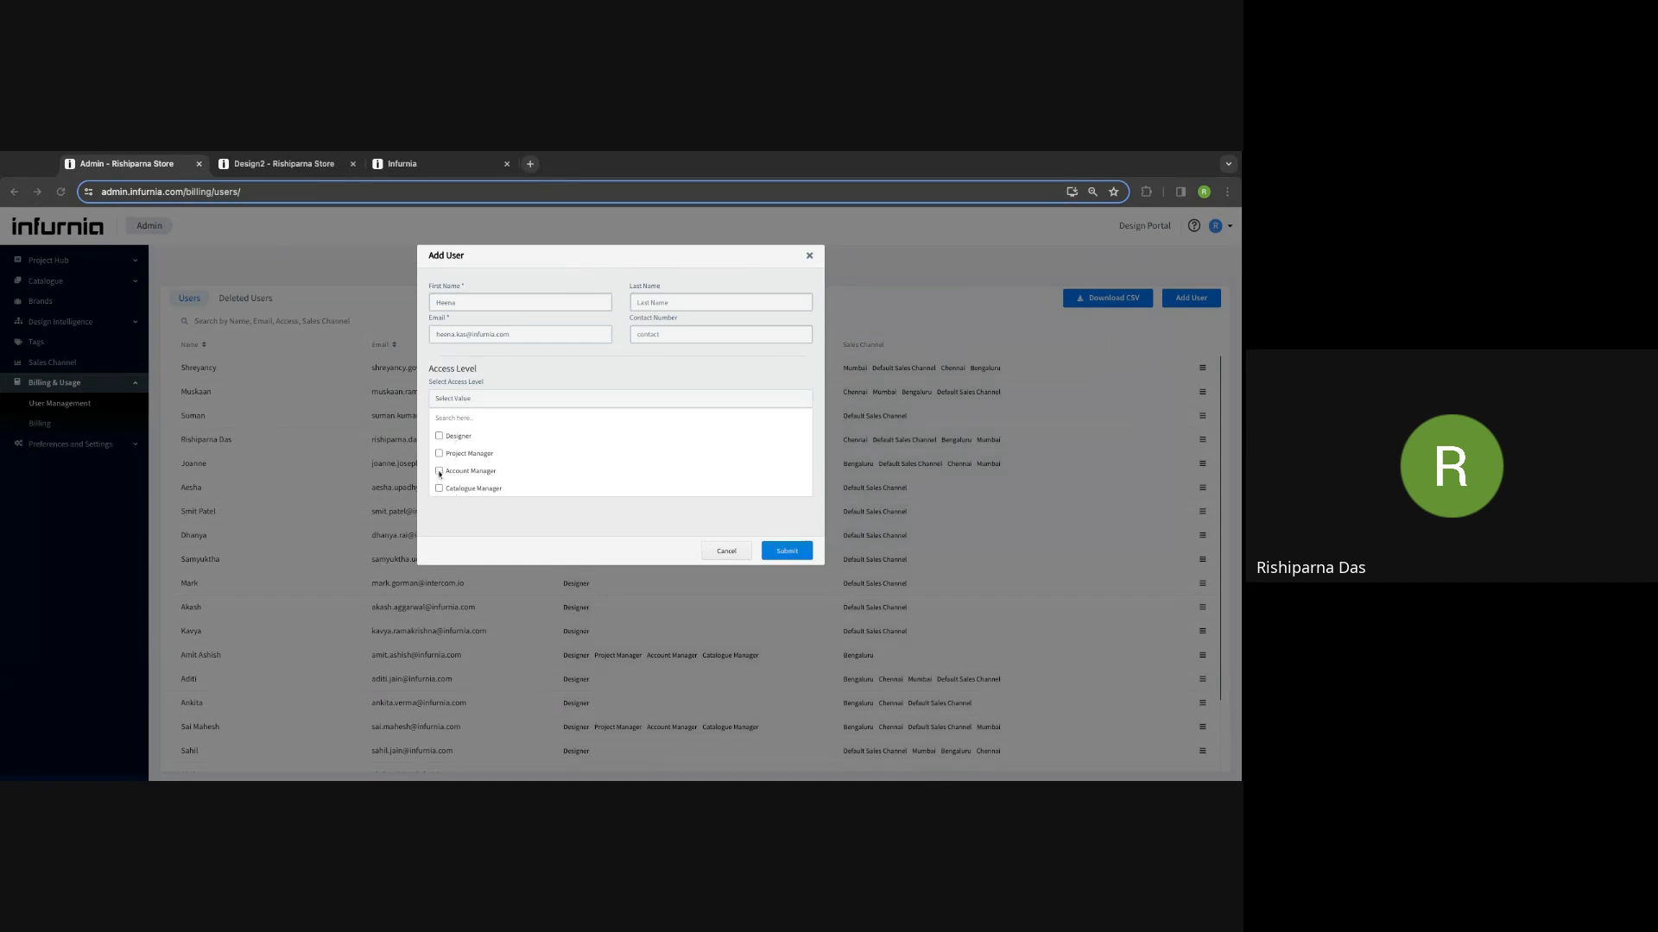
Step: Select the Designer, Project Manager and Account Manager access levels for the new user
{"action": "left_click", "coordinate": [439, 471]}
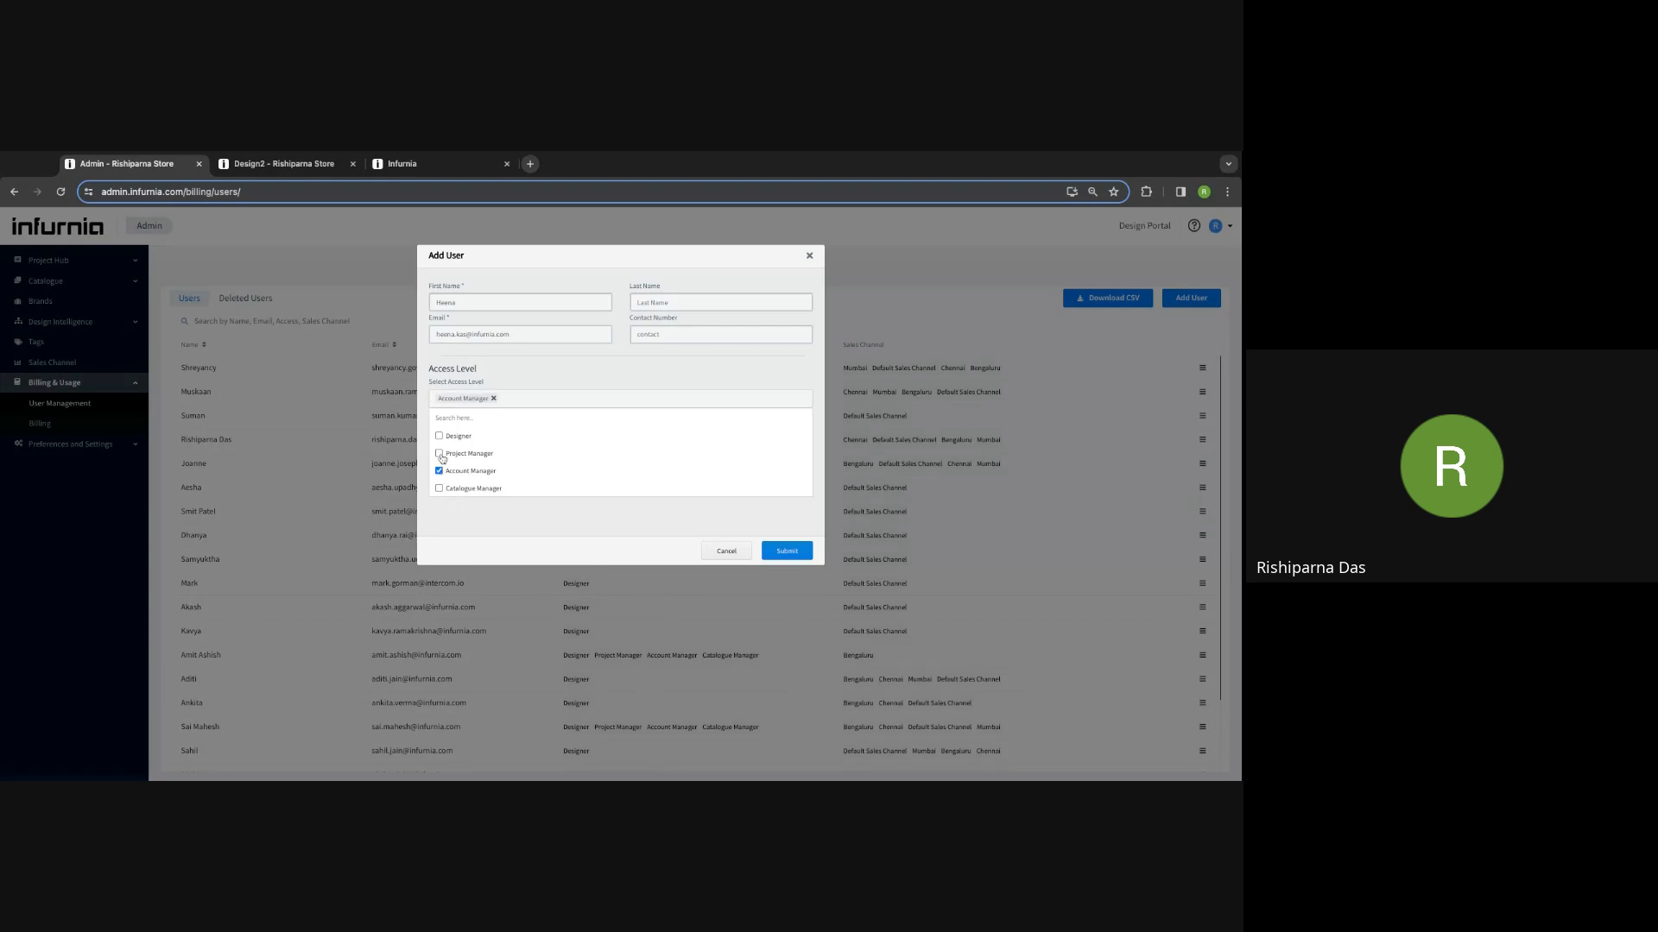
{"action": "left_click", "coordinate": [440, 455]}
{"action": "left_click", "coordinate": [439, 436]}
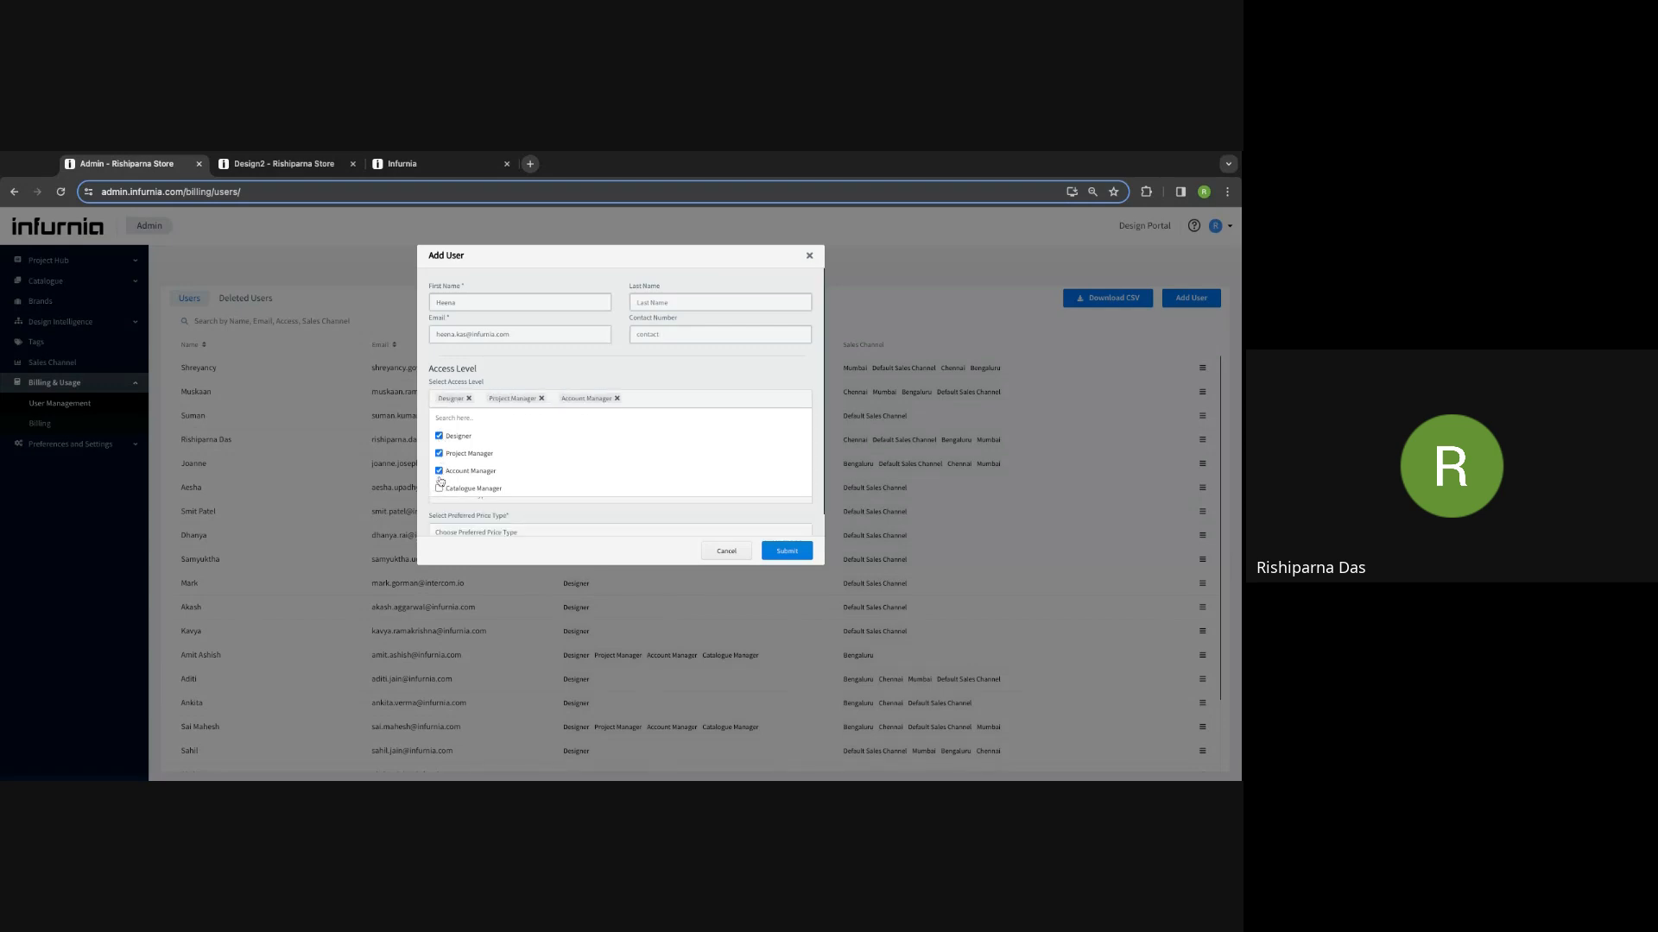
{"action": "left_click", "coordinate": [532, 380]}
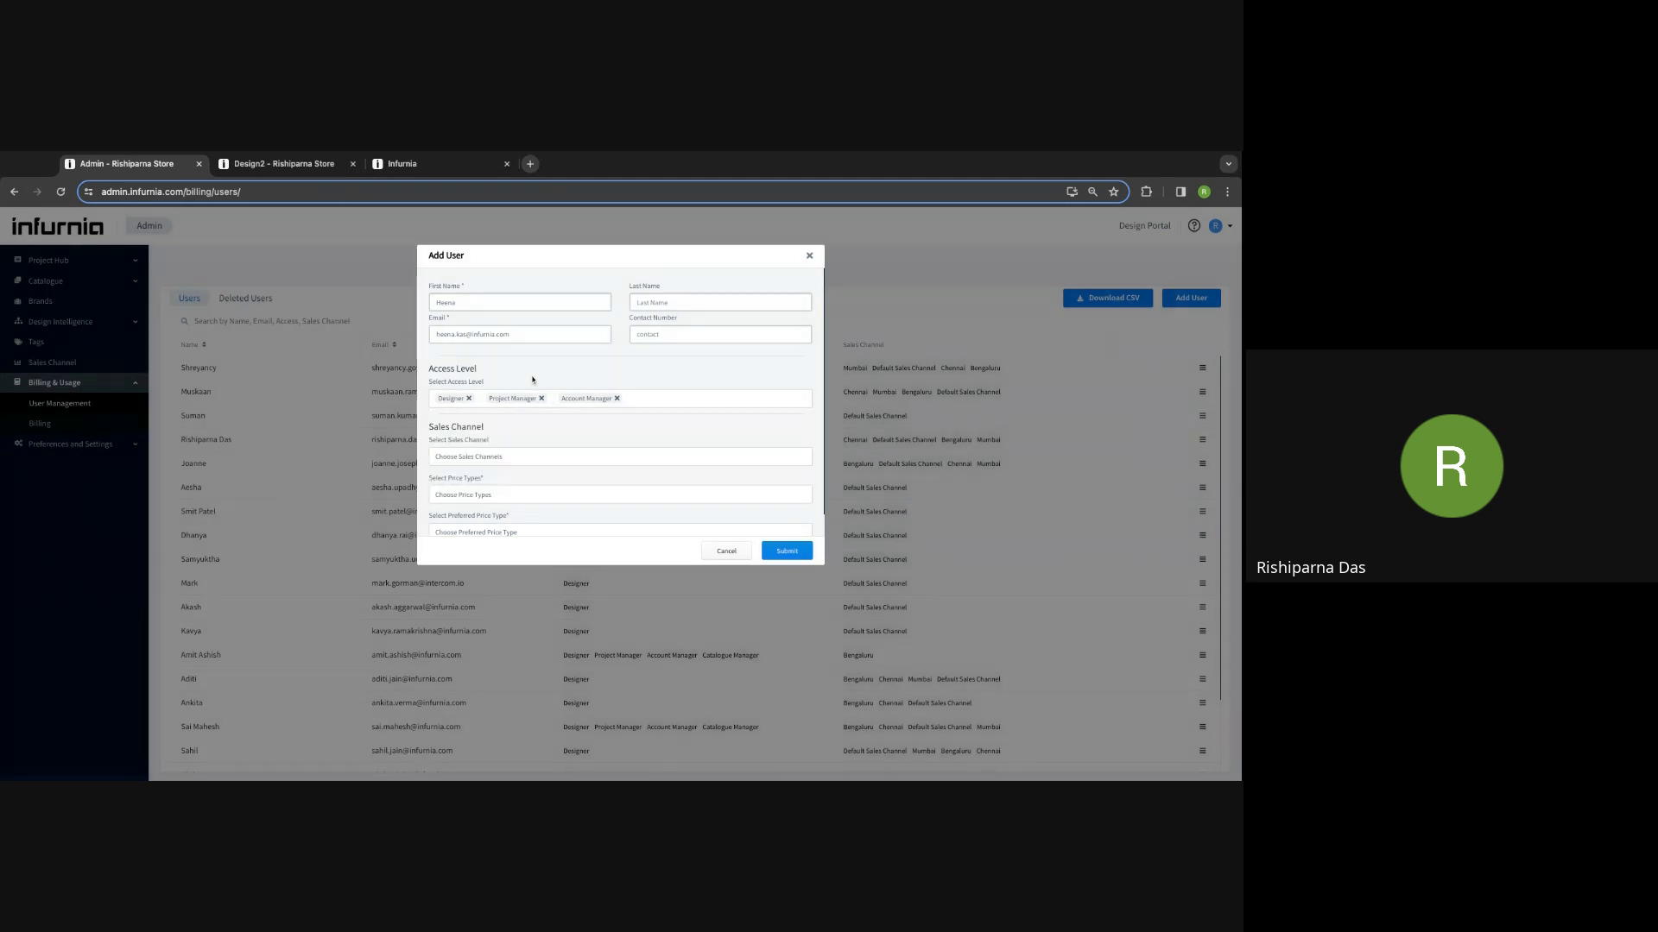
Step: Check the sales channel options for the new user and close the form without submitting it
{"action": "left_click", "coordinate": [448, 456]}
{"action": "scroll", "coordinate": [449, 467], "scroll_direction": "down", "scroll_amount": 1}
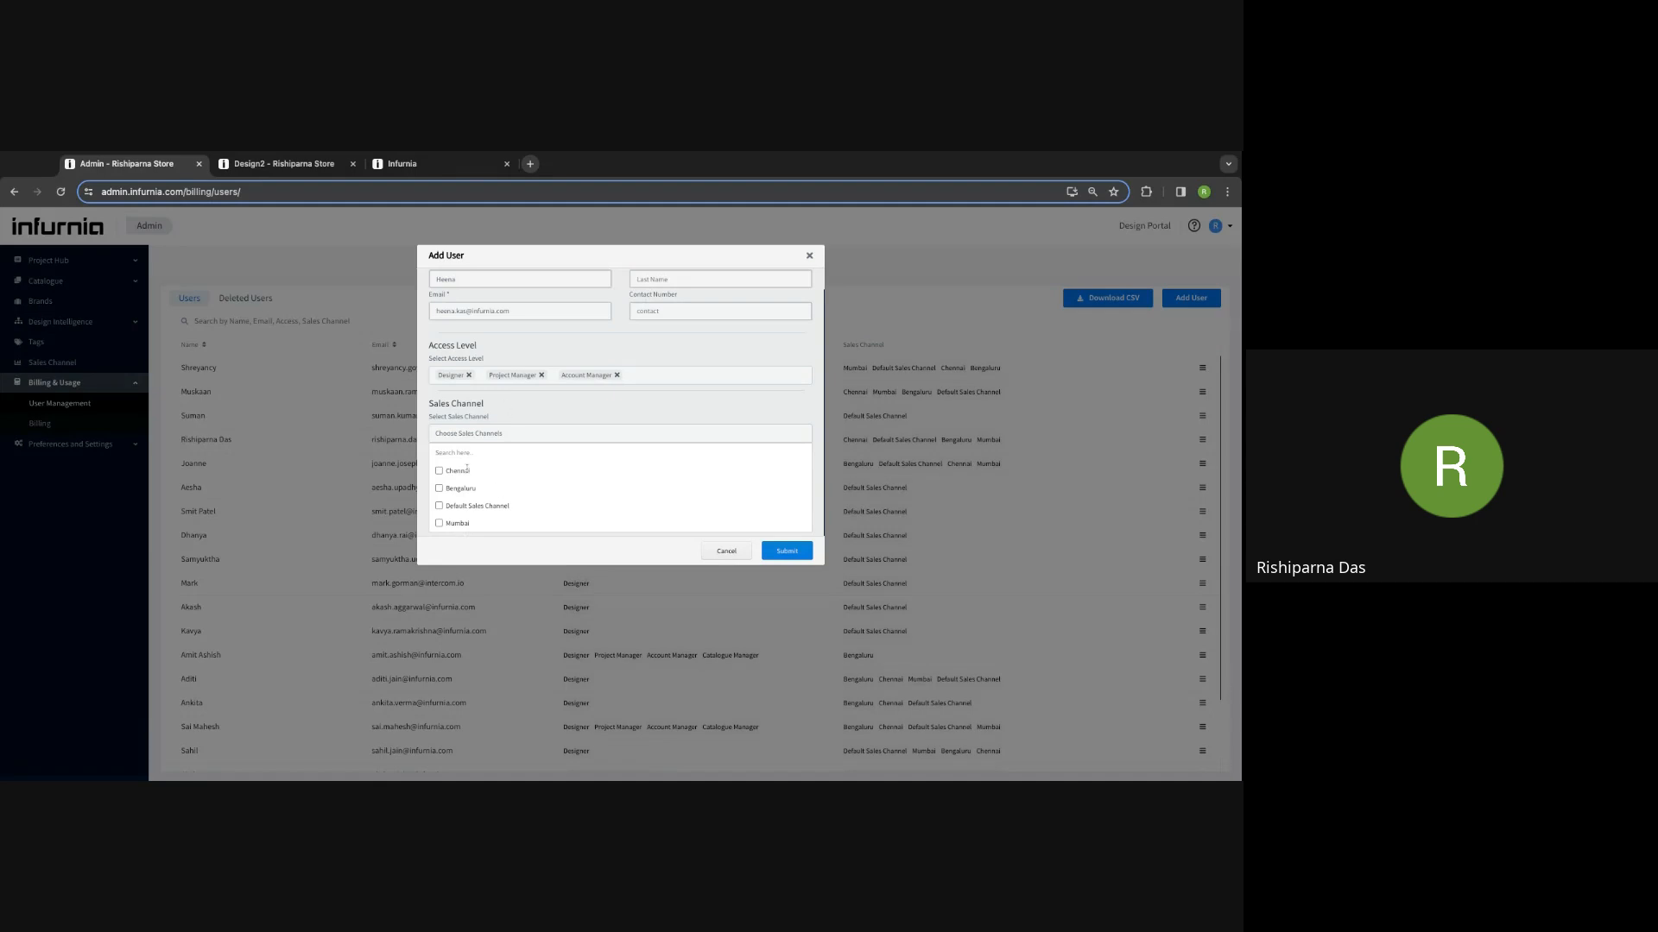
{"action": "left_click", "coordinate": [510, 417]}
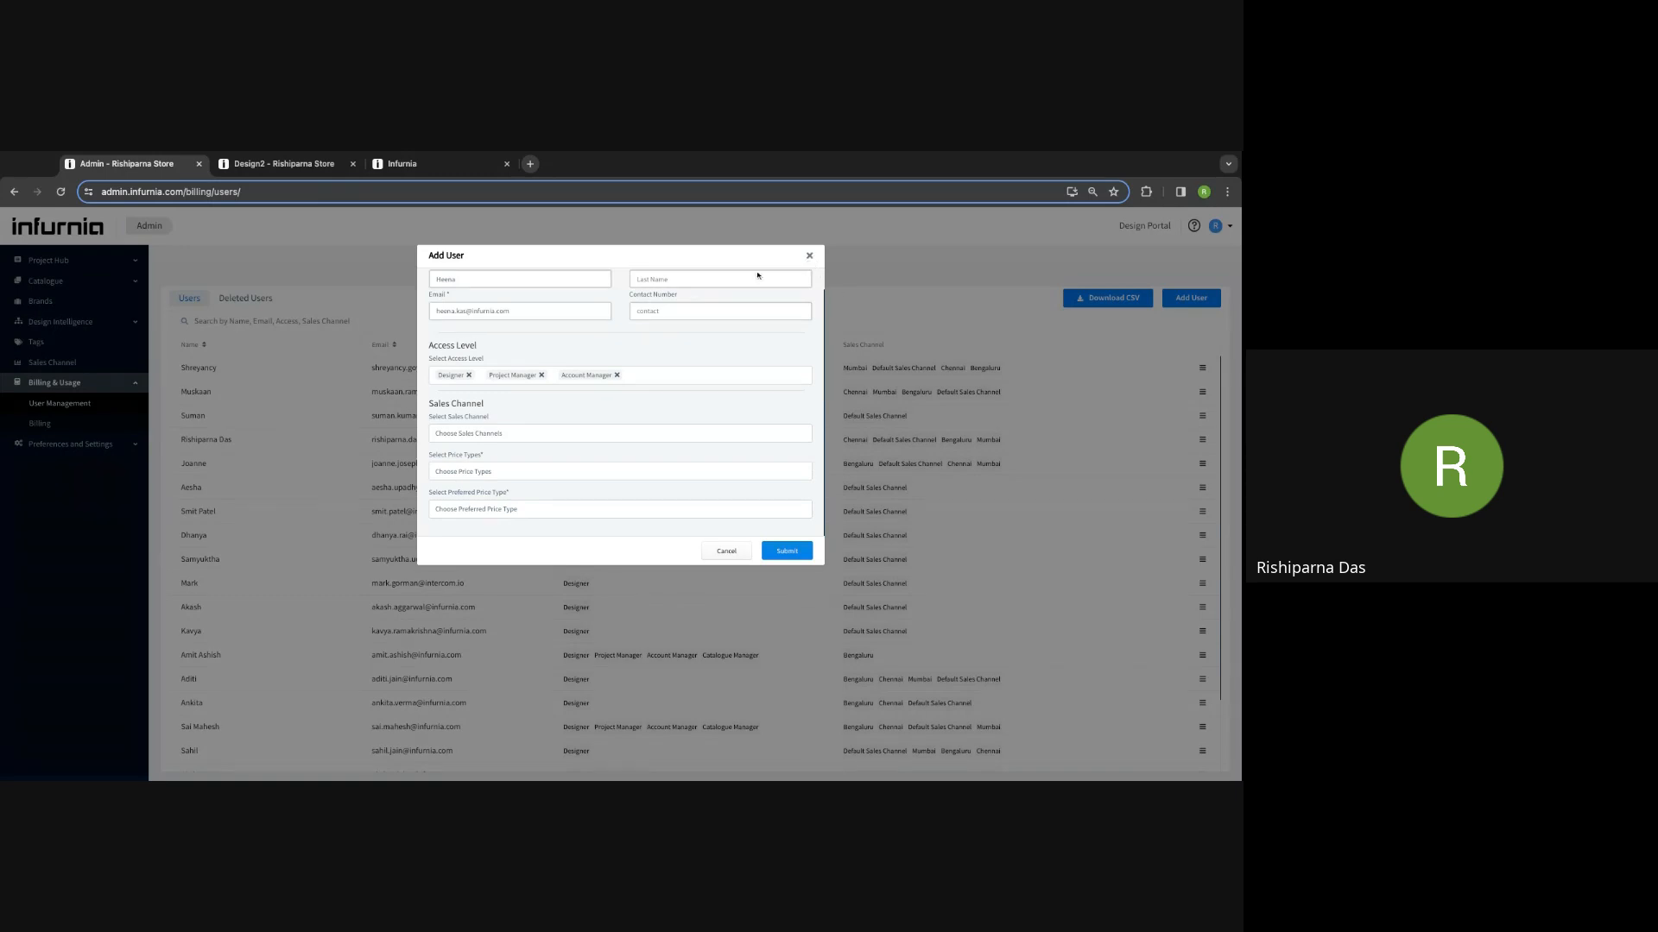
{"action": "triple_click", "coordinate": [437, 313]}
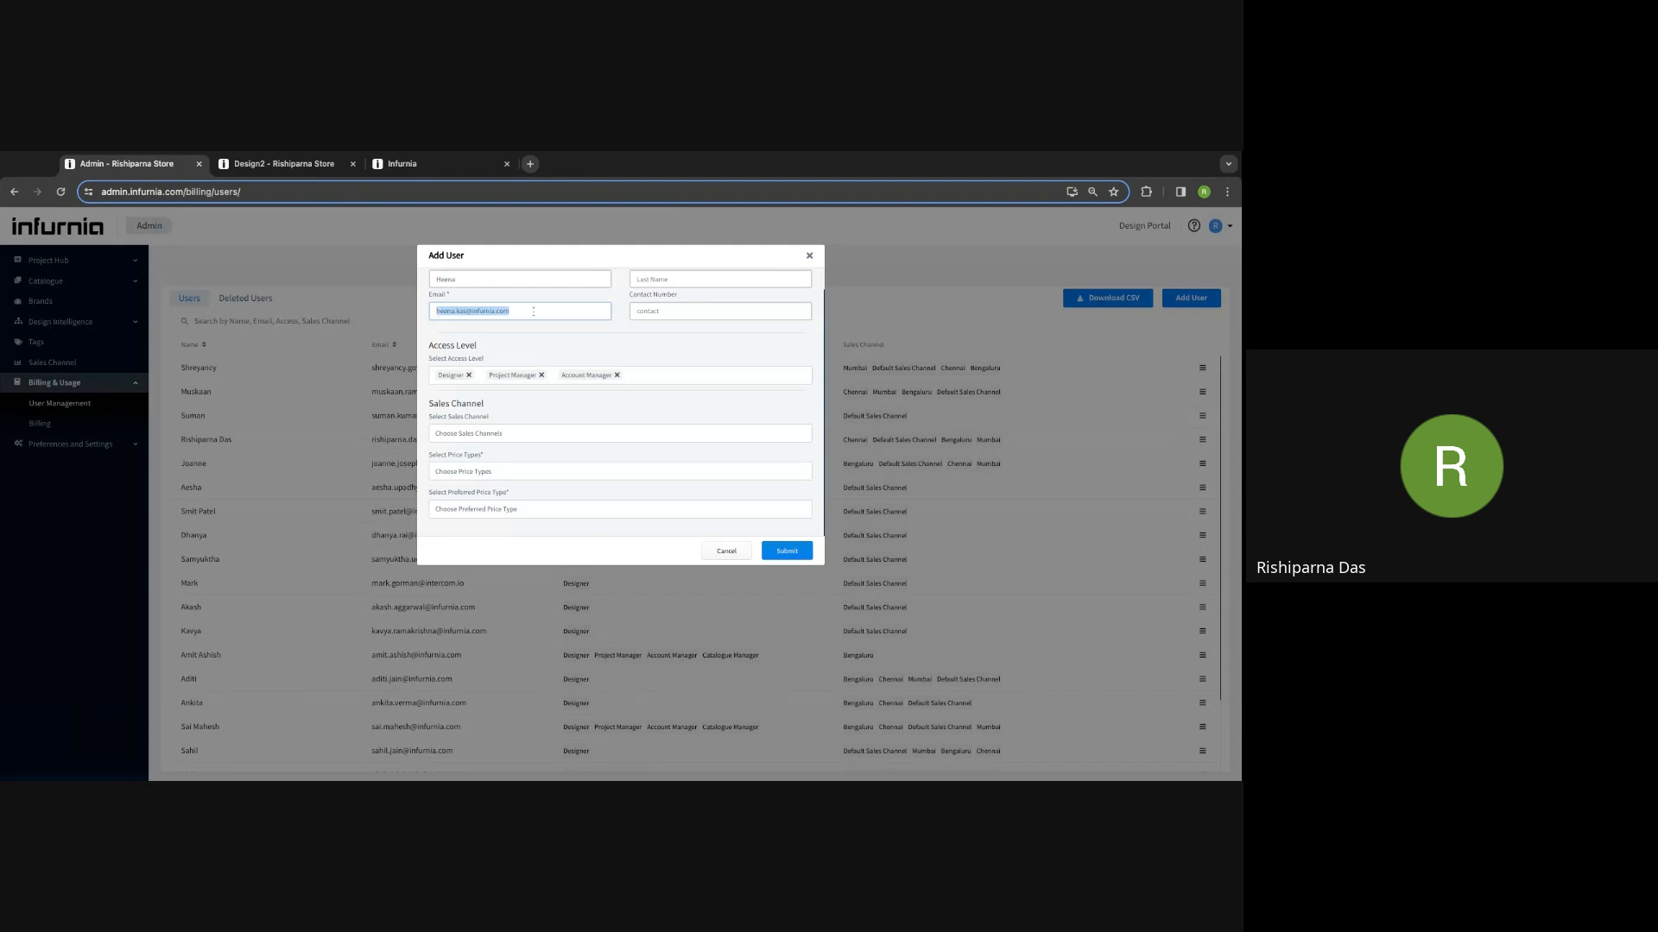
{"action": "left_click", "coordinate": [809, 256]}
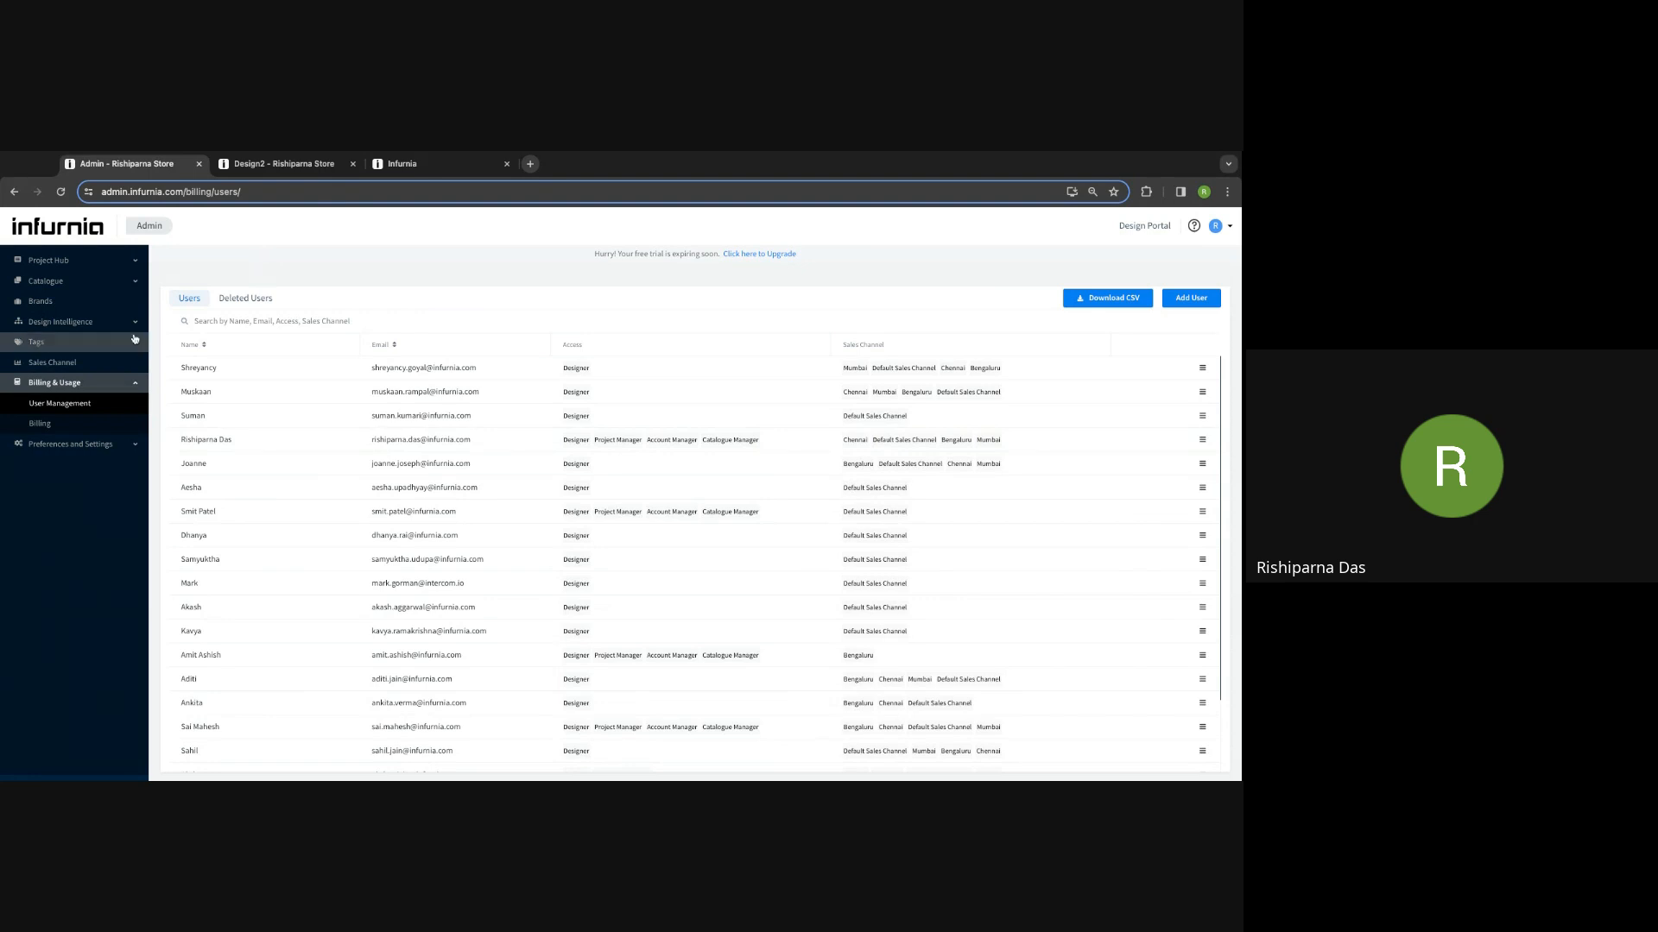
Step: From the Project Hub's project list, open Design2 of Bedroom Design for Webinar for viewing
{"action": "left_click", "coordinate": [99, 384]}
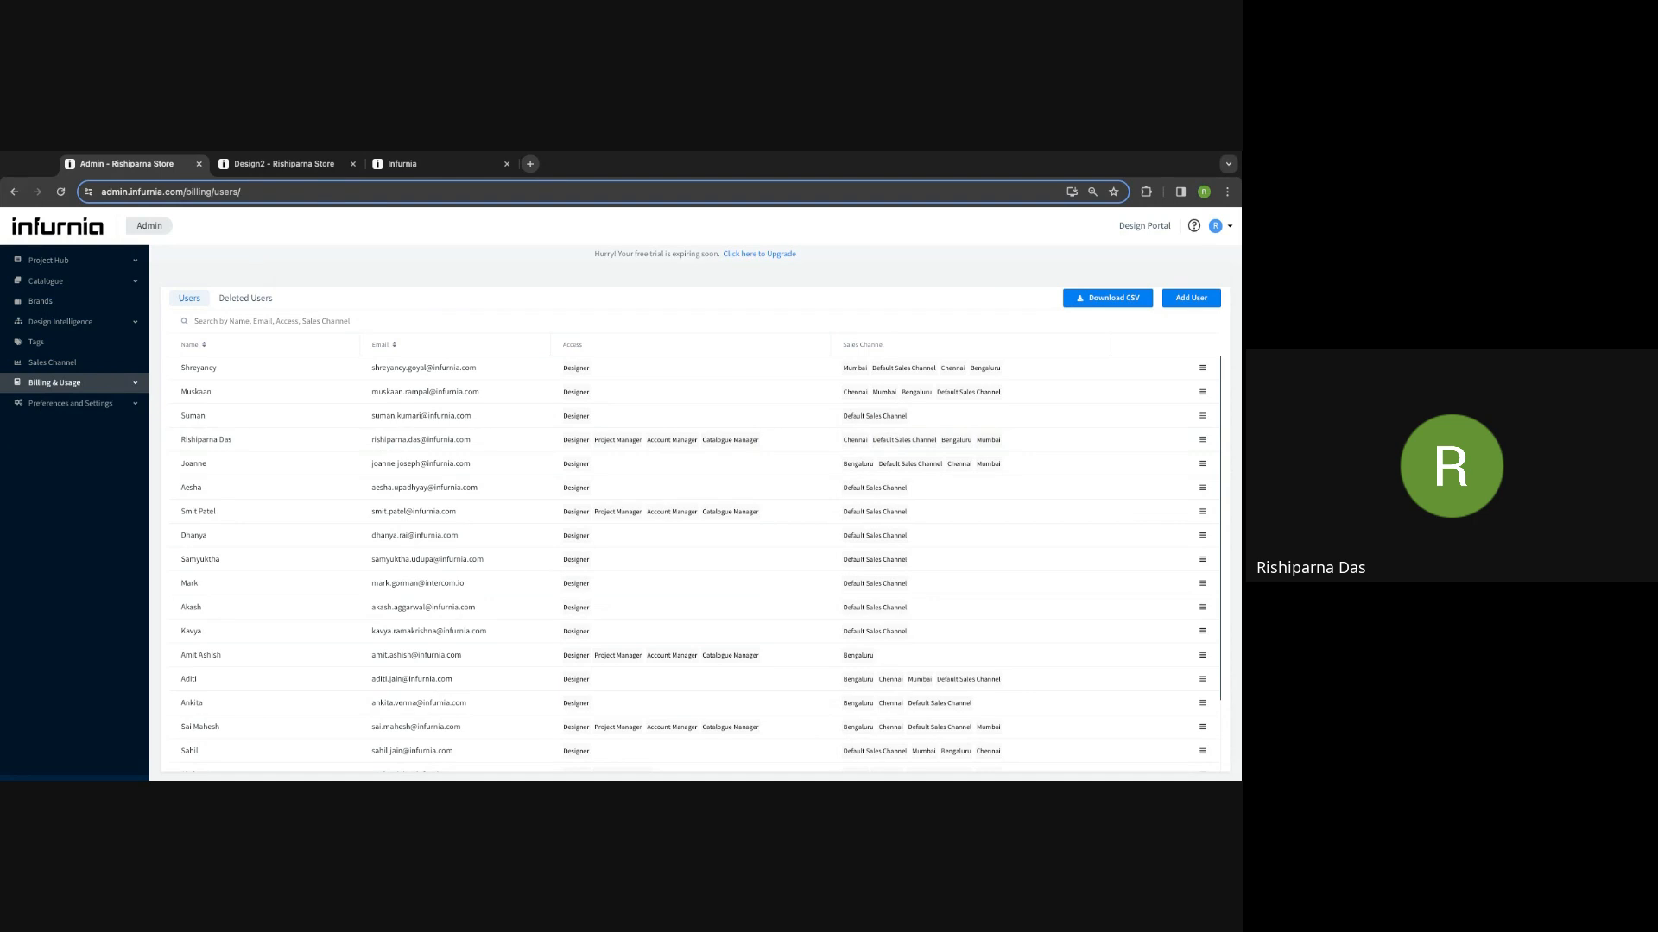
{"action": "left_click", "coordinate": [86, 261]}
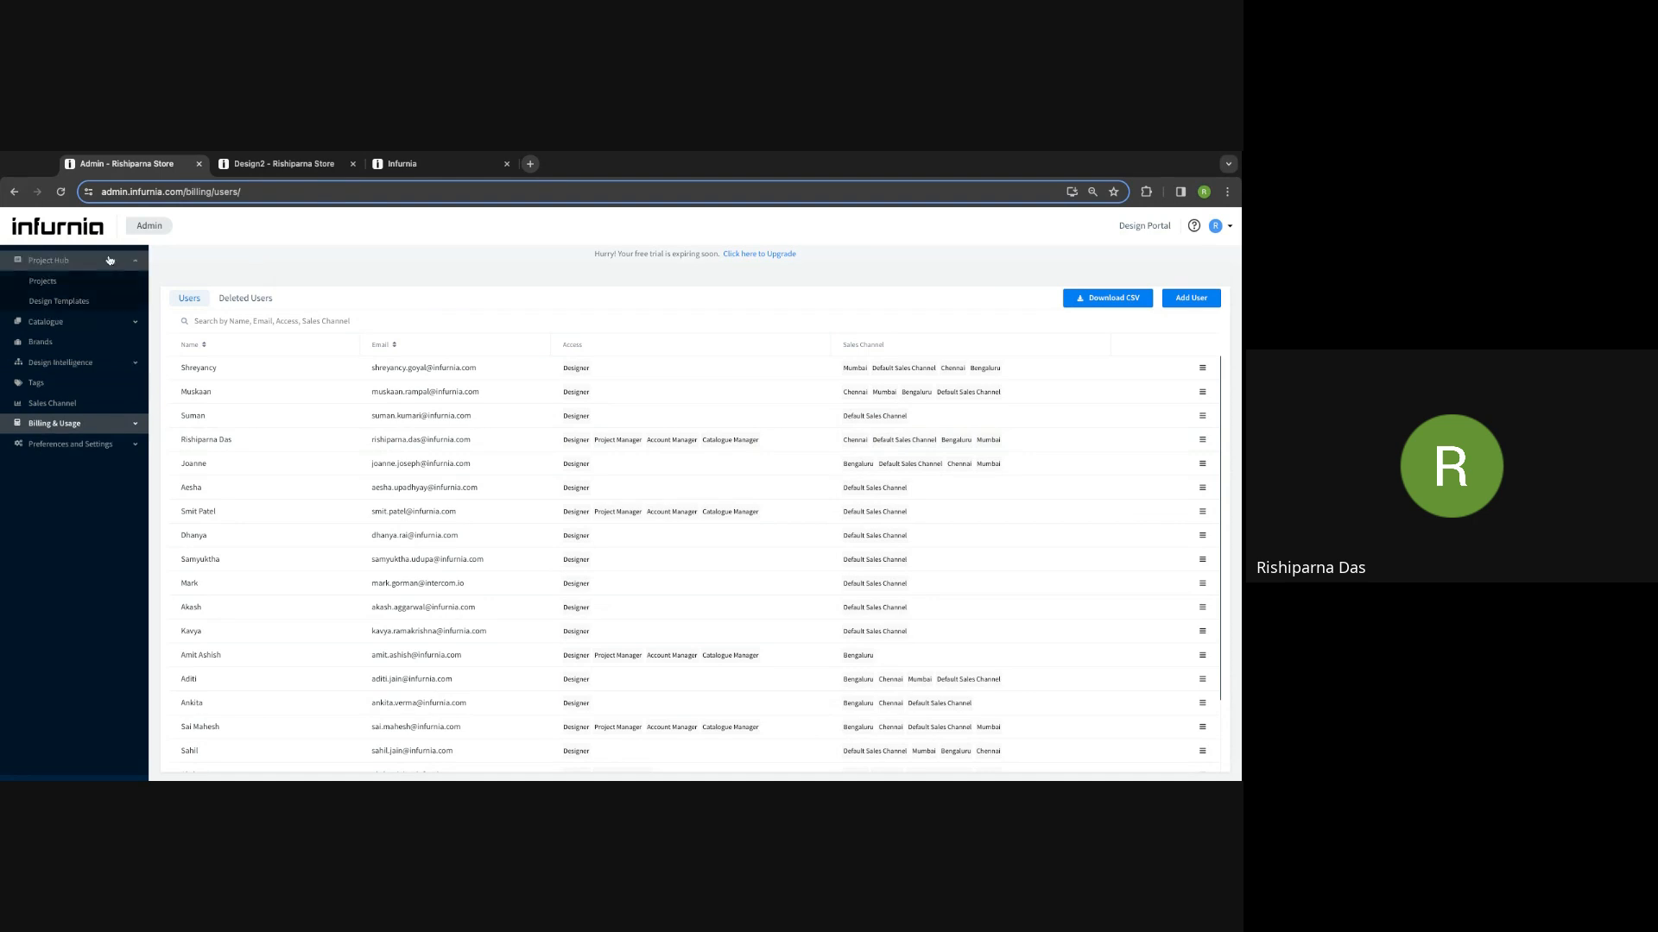
{"action": "left_click", "coordinate": [45, 285]}
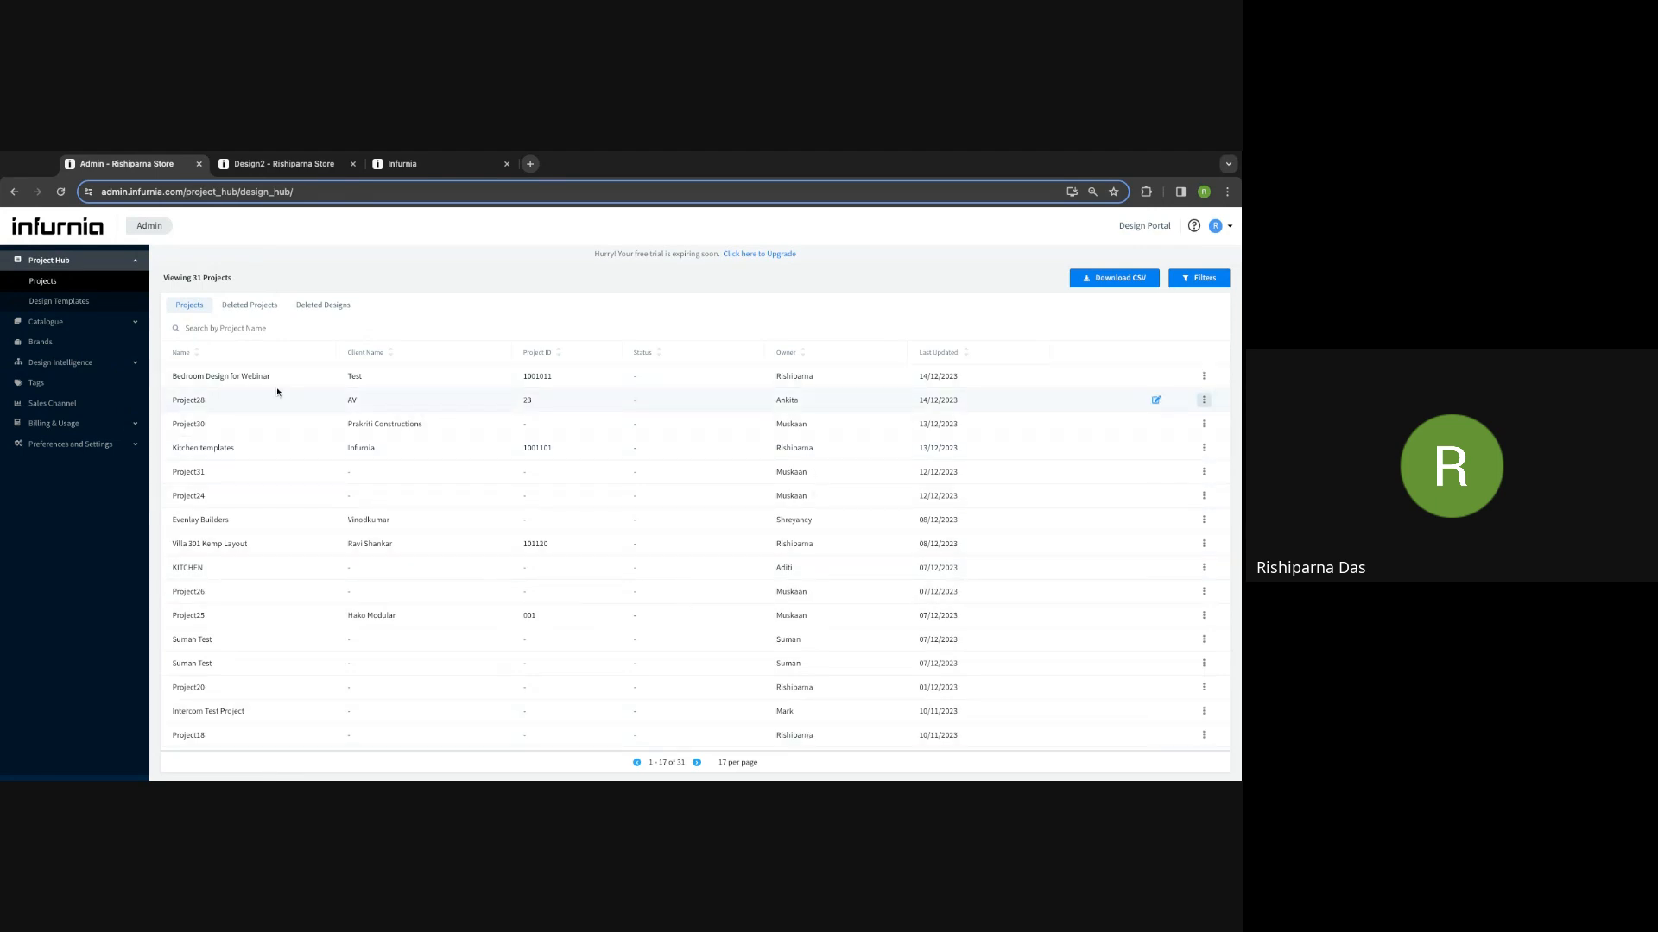
{"action": "left_click", "coordinate": [1205, 377]}
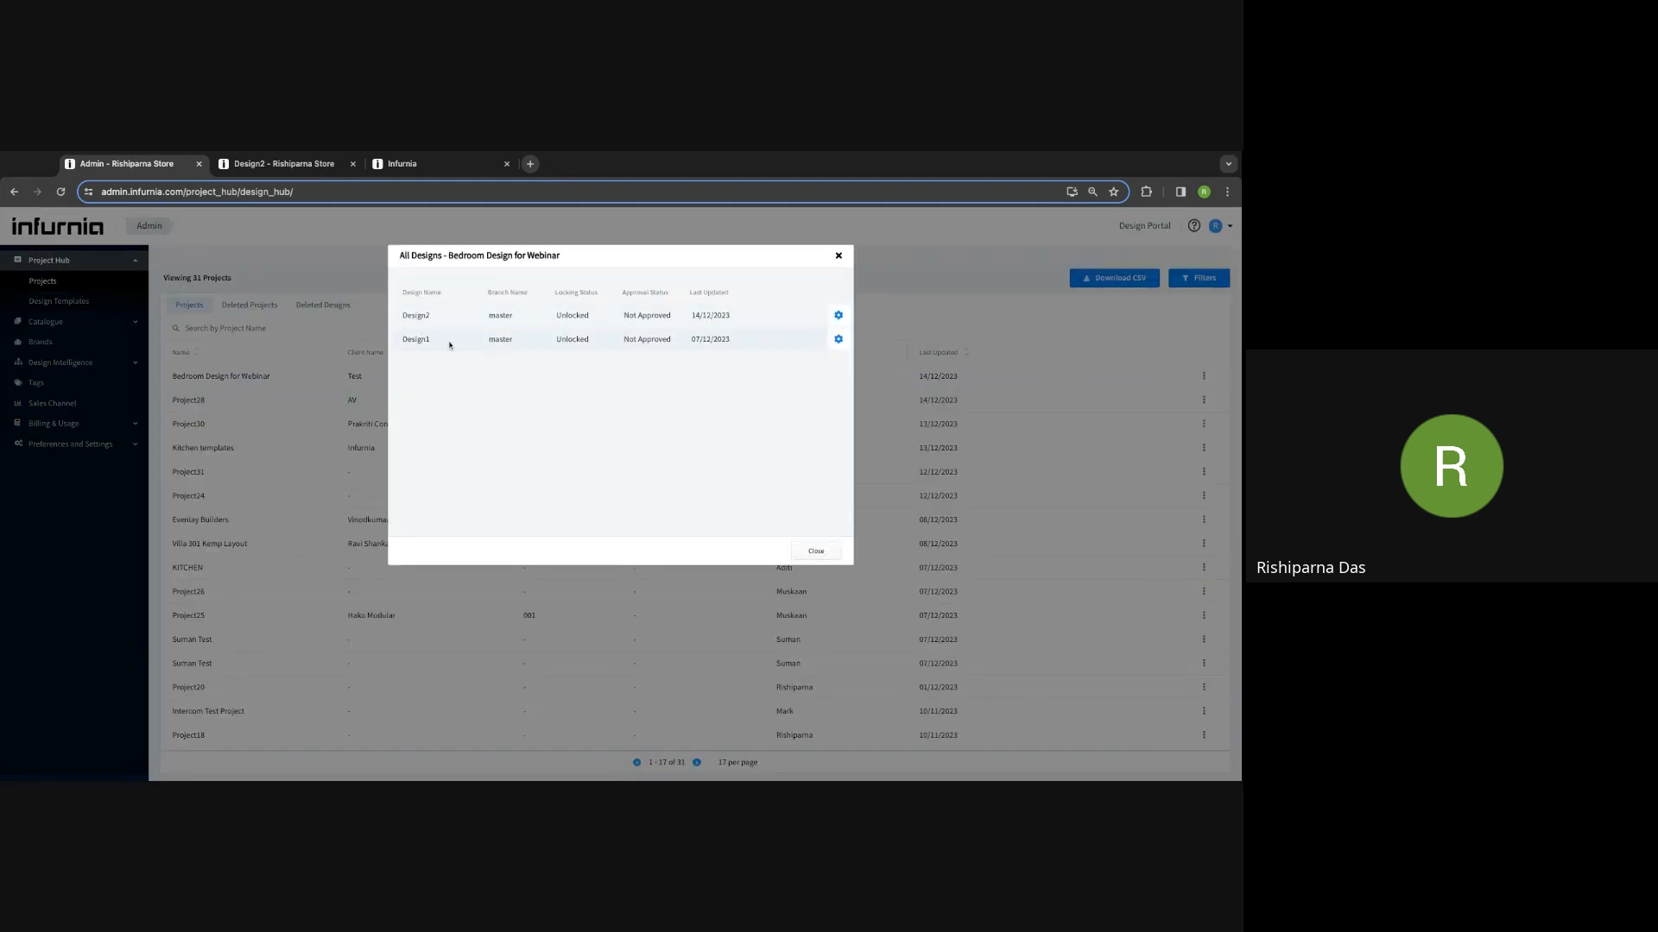
{"action": "left_click", "coordinate": [839, 316]}
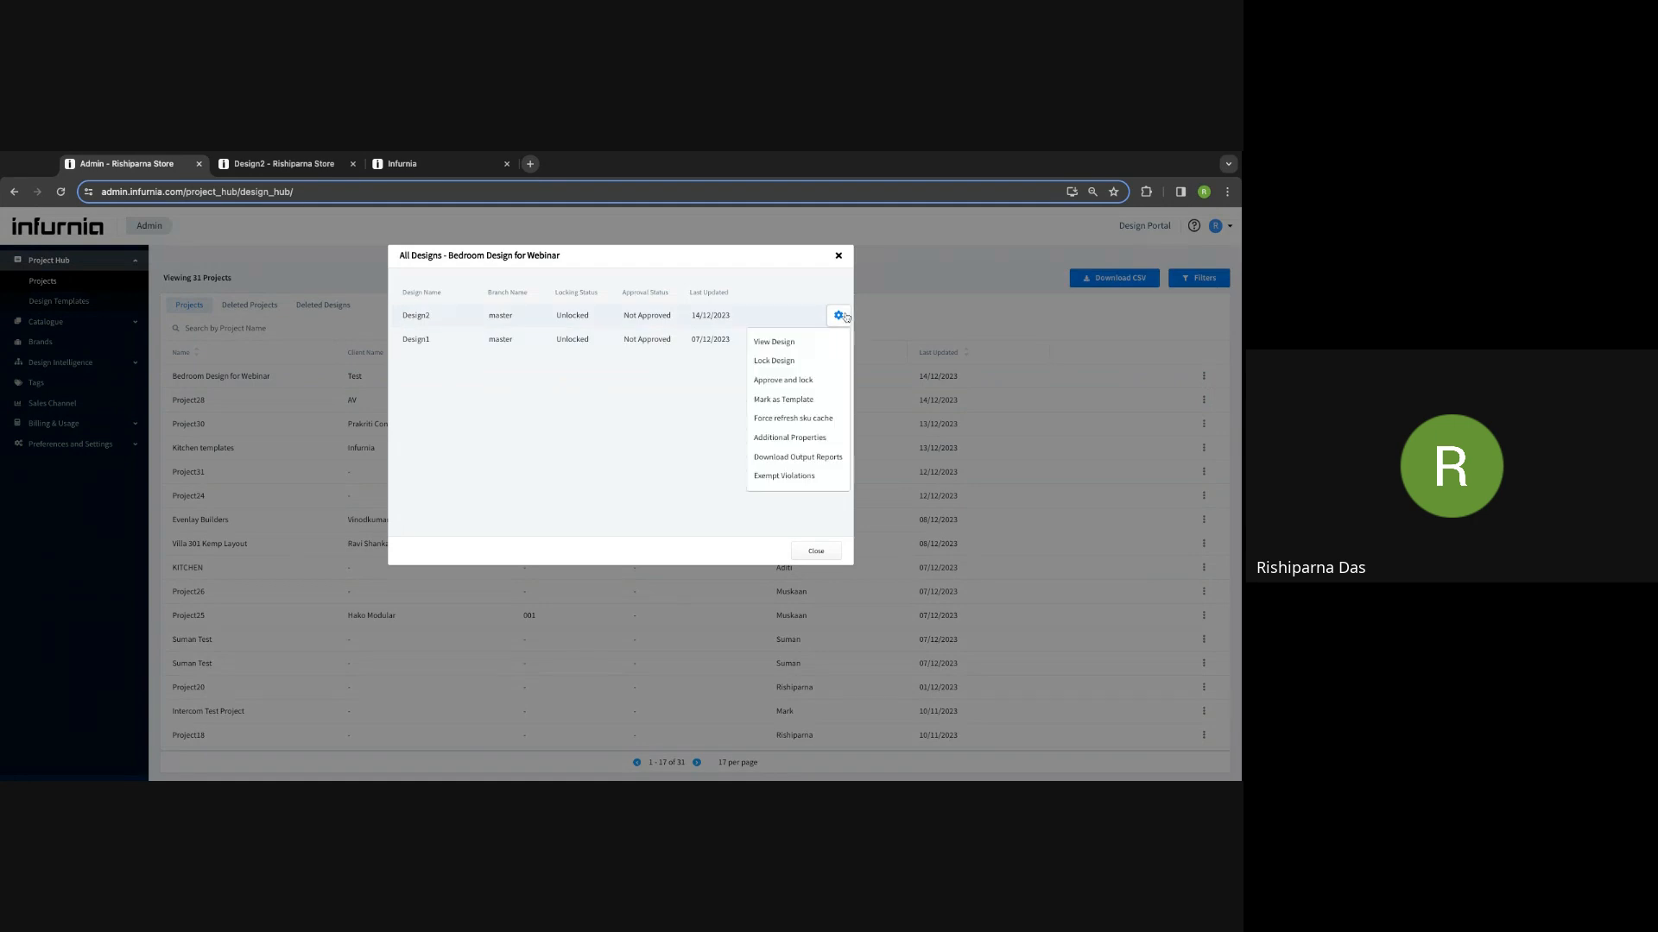
{"action": "left_click", "coordinate": [807, 345]}
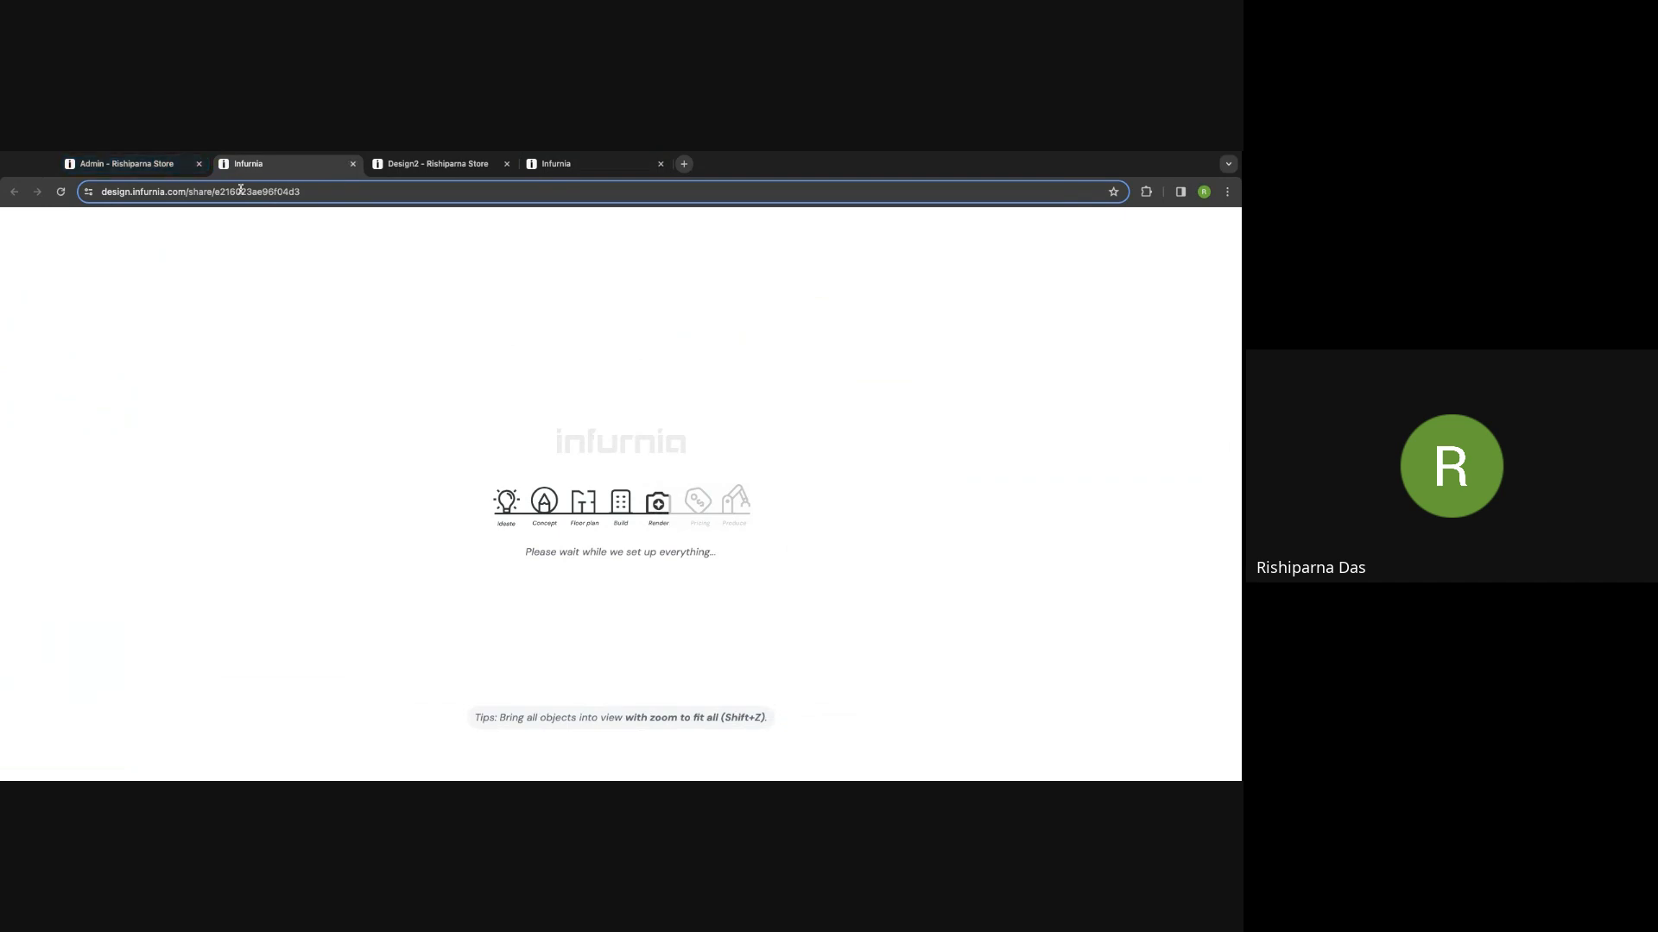
Step: Check which output files can be downloaded for Design2 in the admin portal and close the download dialog
{"action": "left_click", "coordinate": [148, 164]}
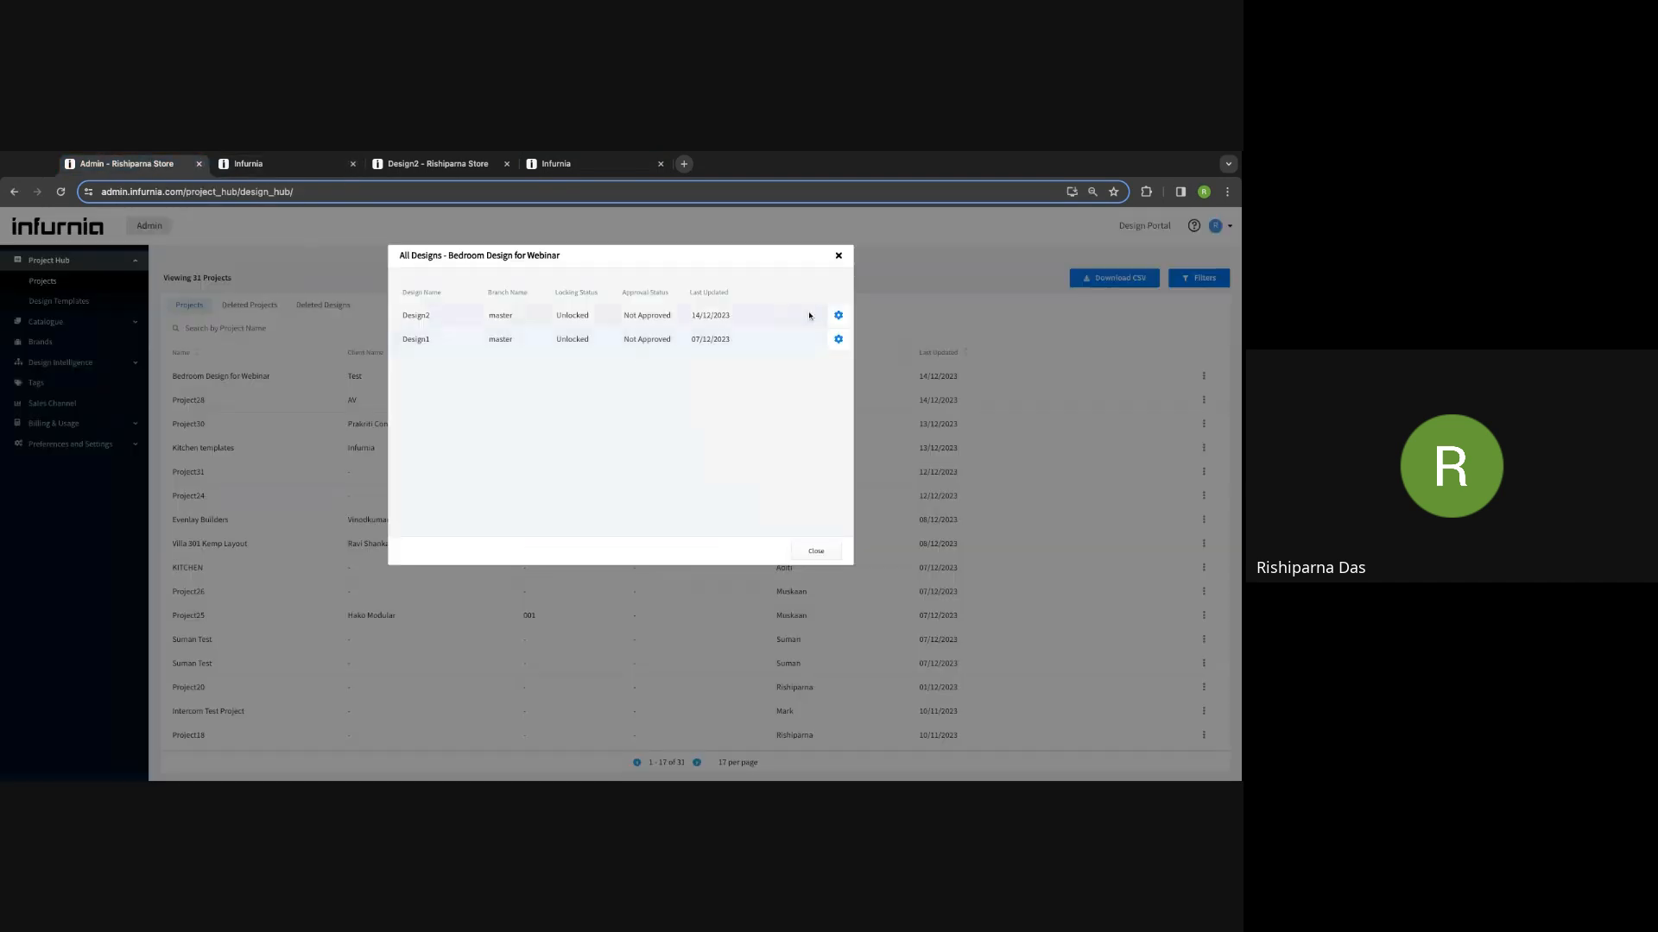
{"action": "left_click", "coordinate": [839, 316]}
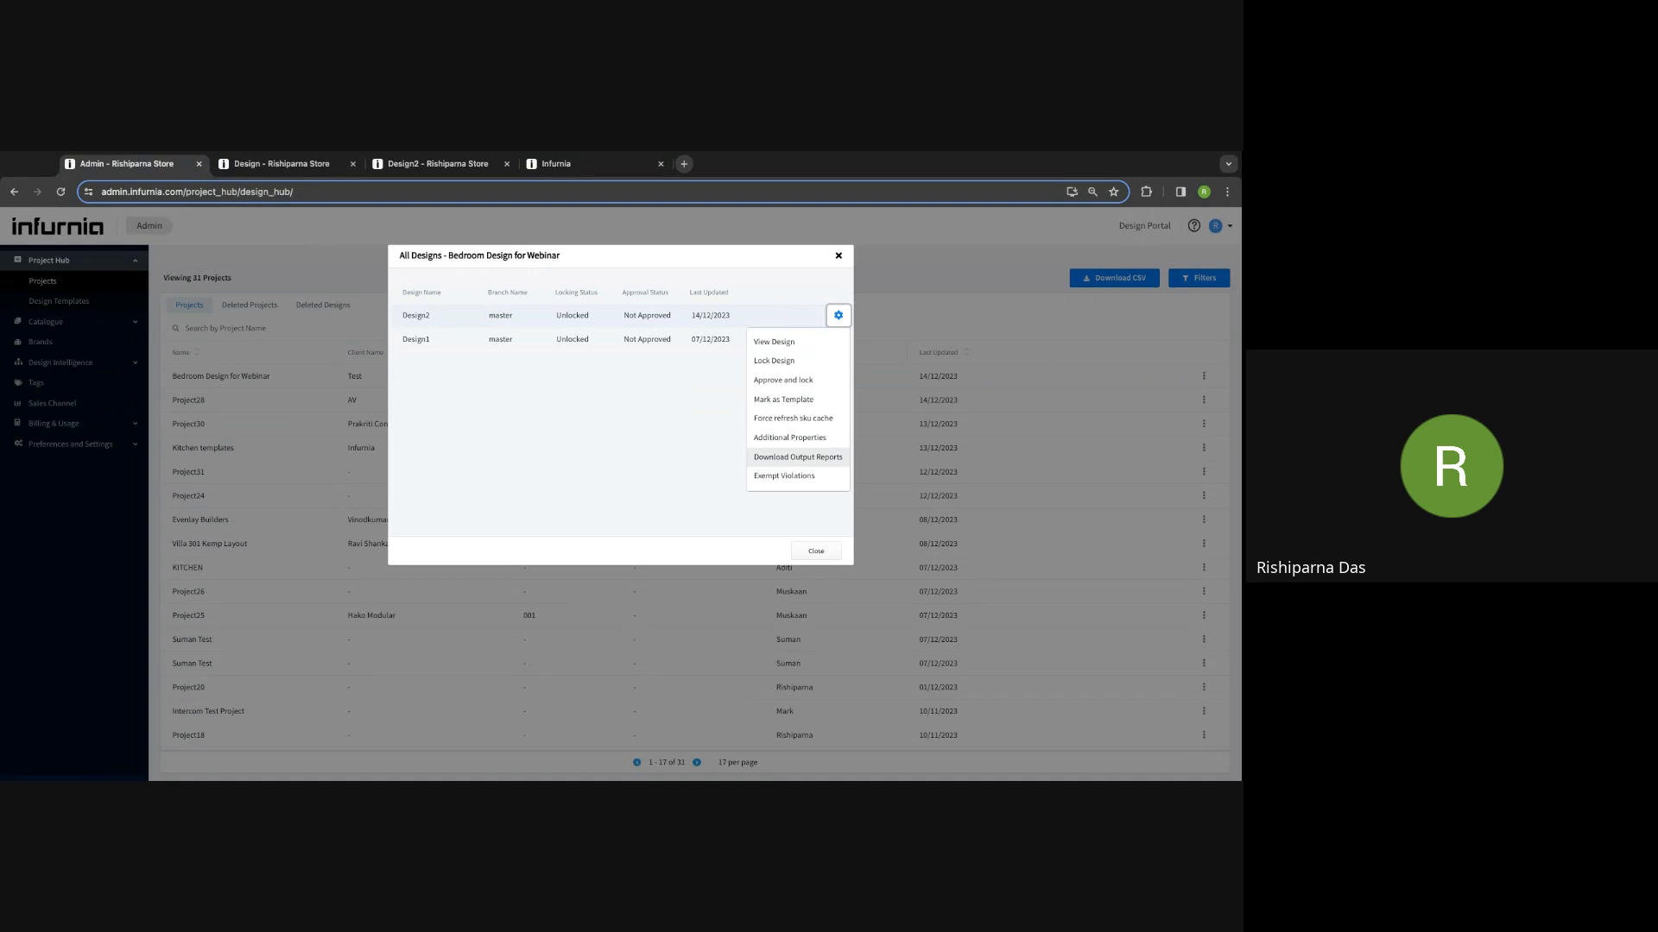
{"action": "left_click", "coordinate": [798, 456]}
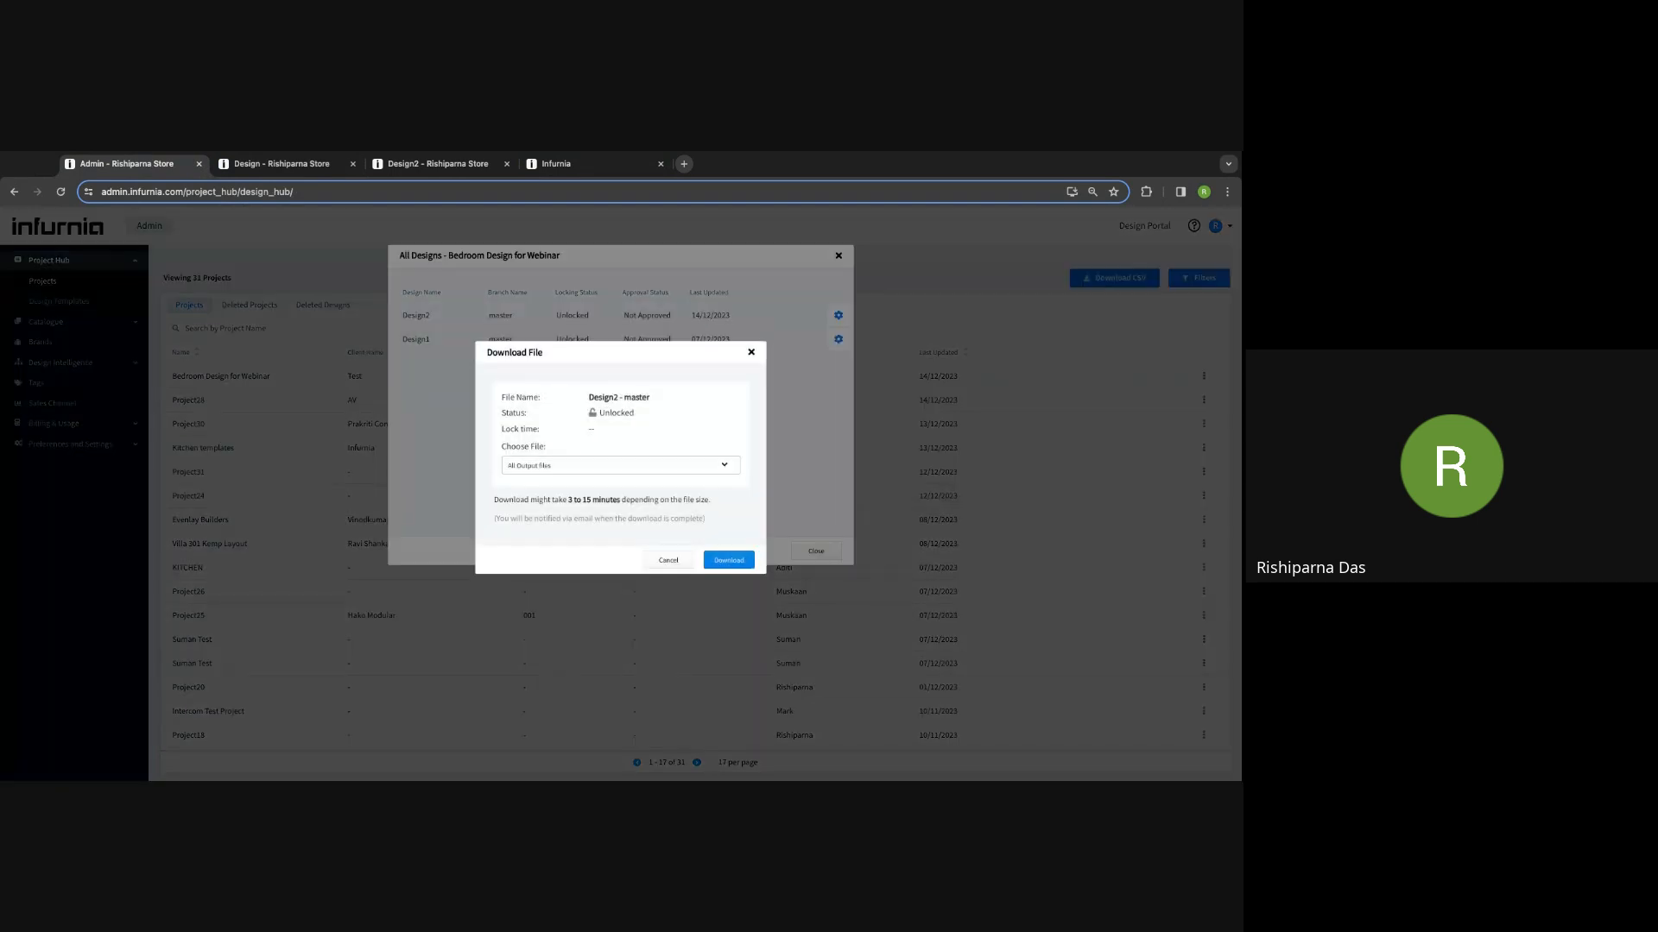
{"action": "left_click", "coordinate": [550, 467]}
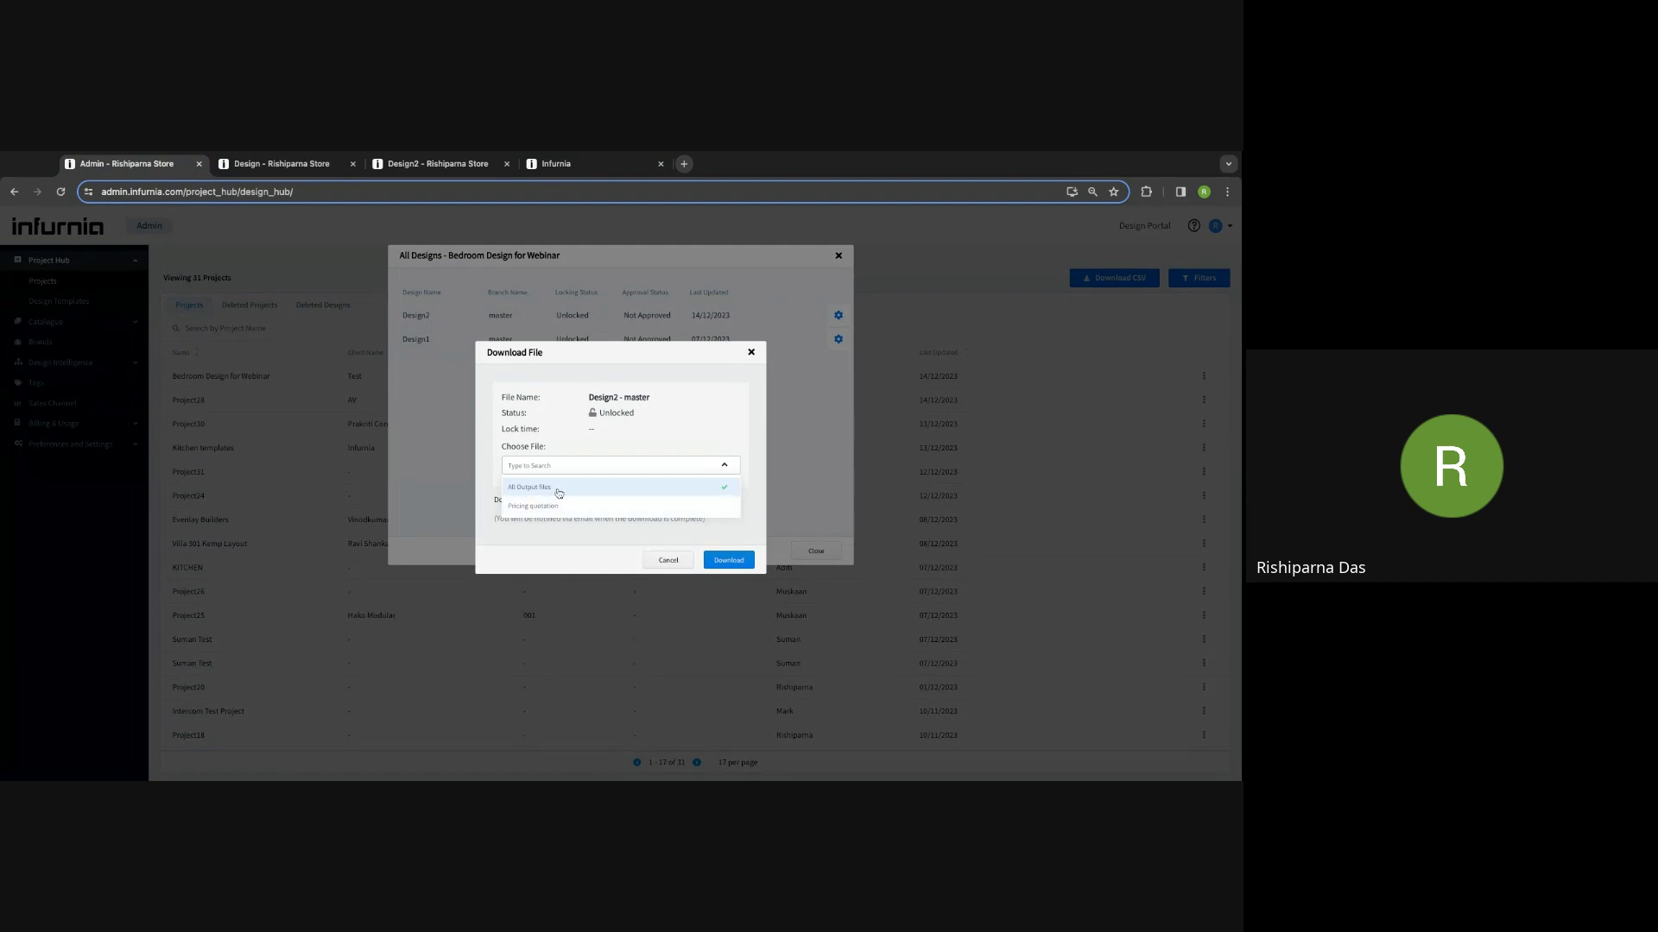
{"action": "left_click", "coordinate": [675, 437]}
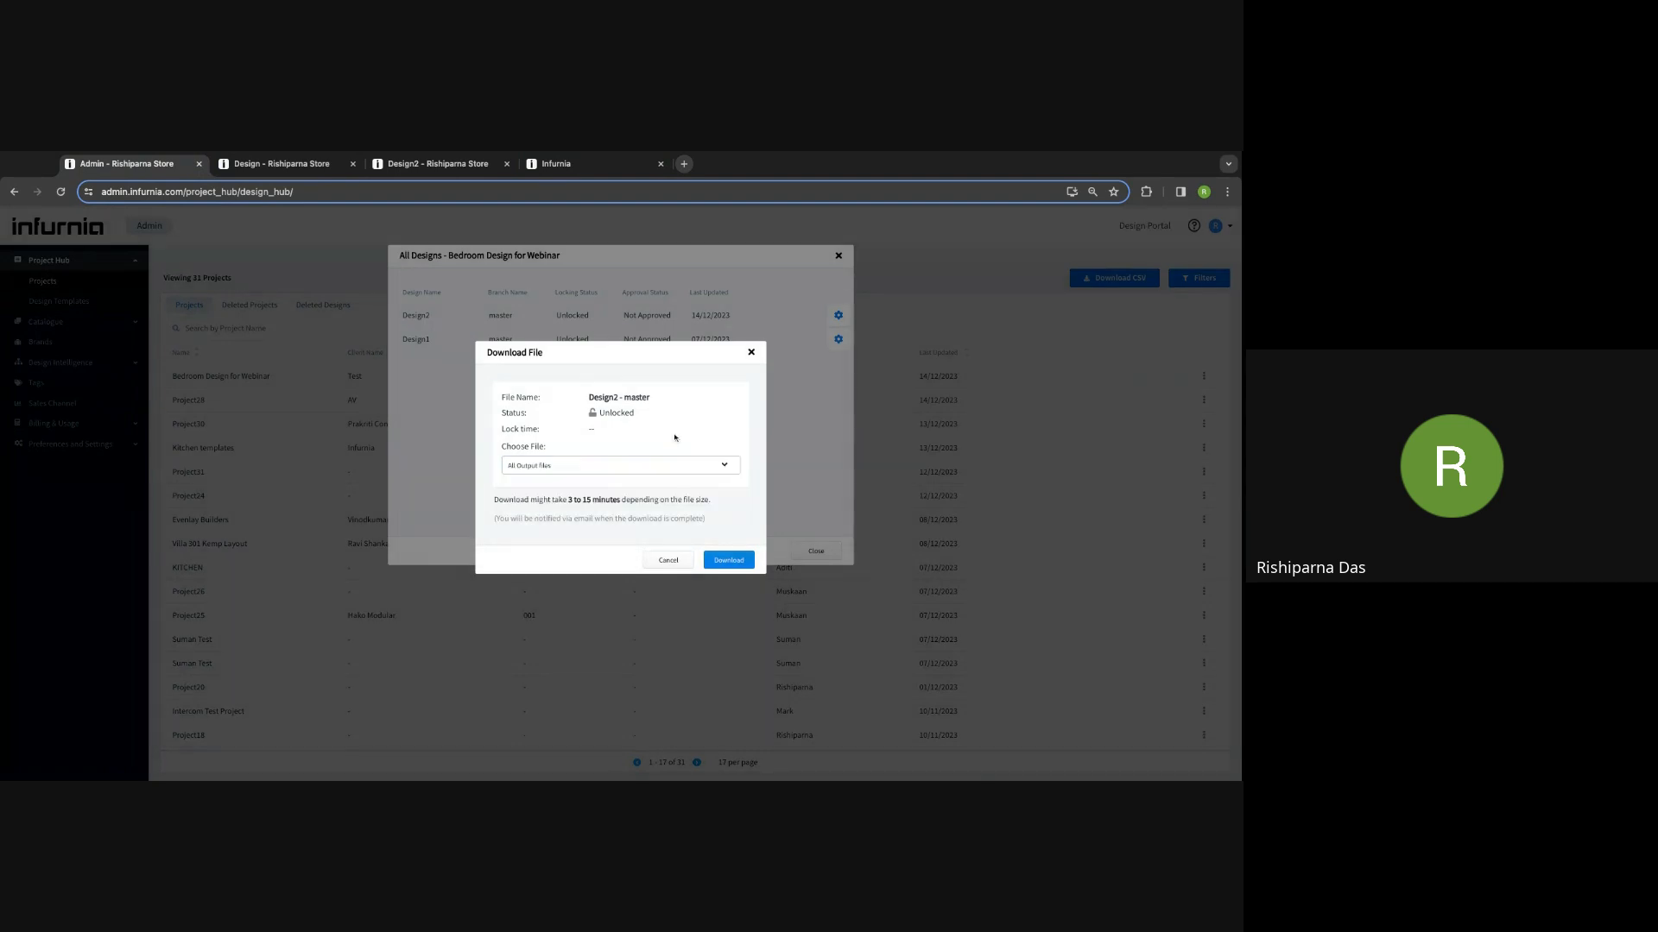
{"action": "left_click", "coordinate": [751, 352]}
Step: Check the opened Design2 view and close the project's design list in the admin portal
{"action": "left_click", "coordinate": [258, 165]}
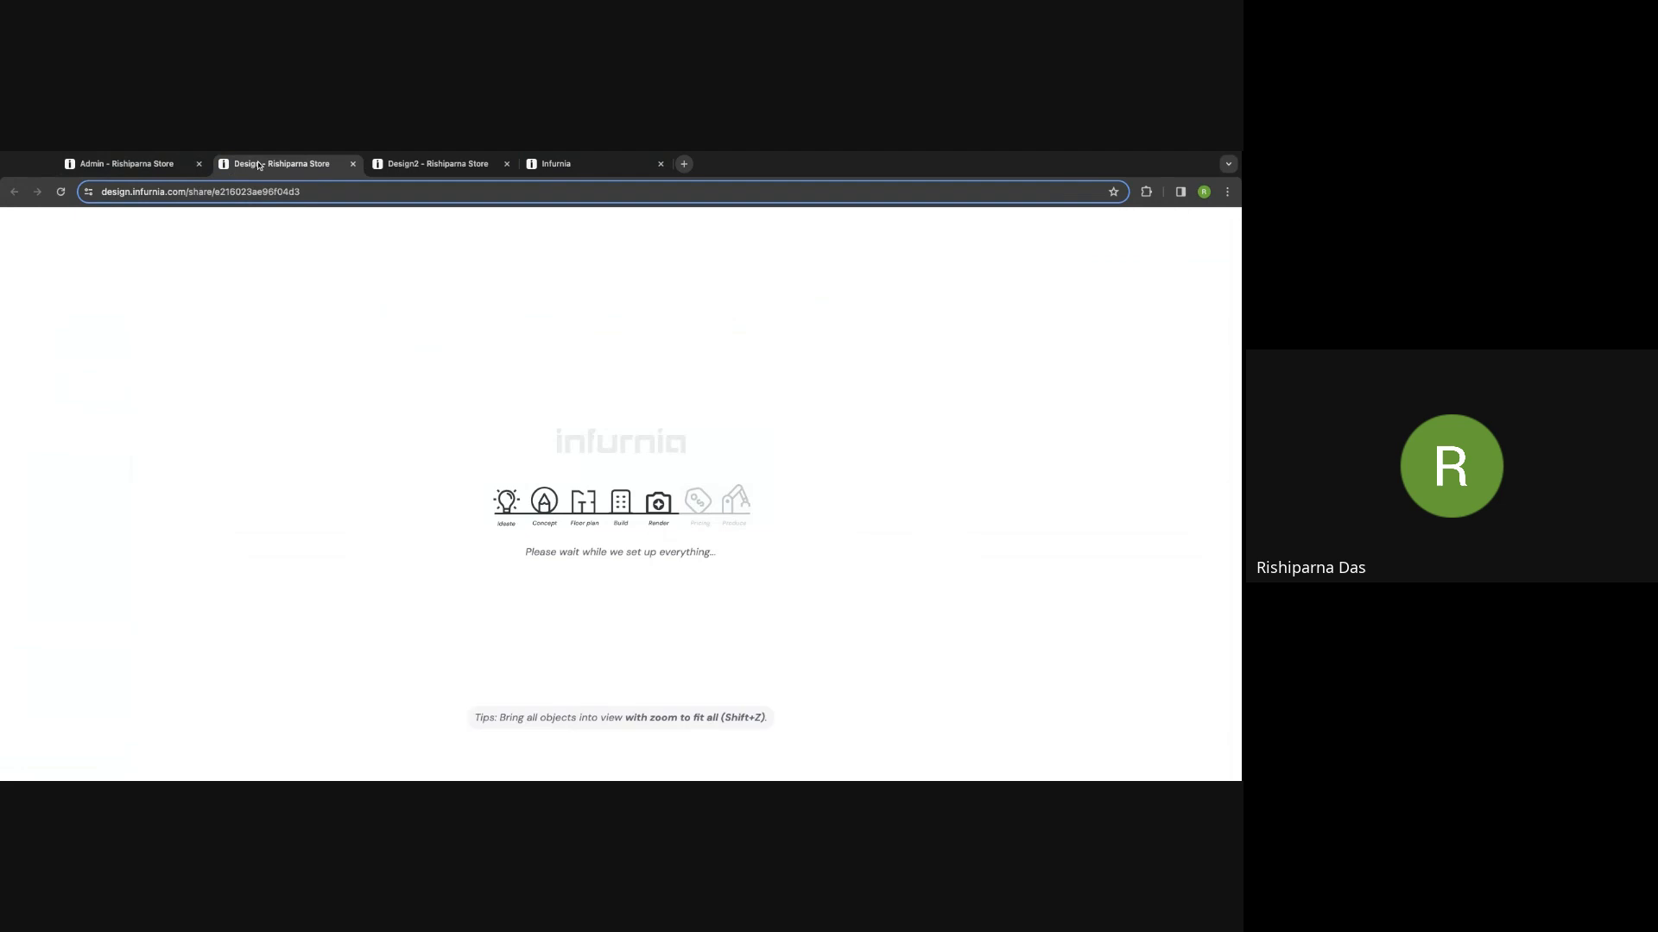
{"action": "left_click", "coordinate": [161, 165]}
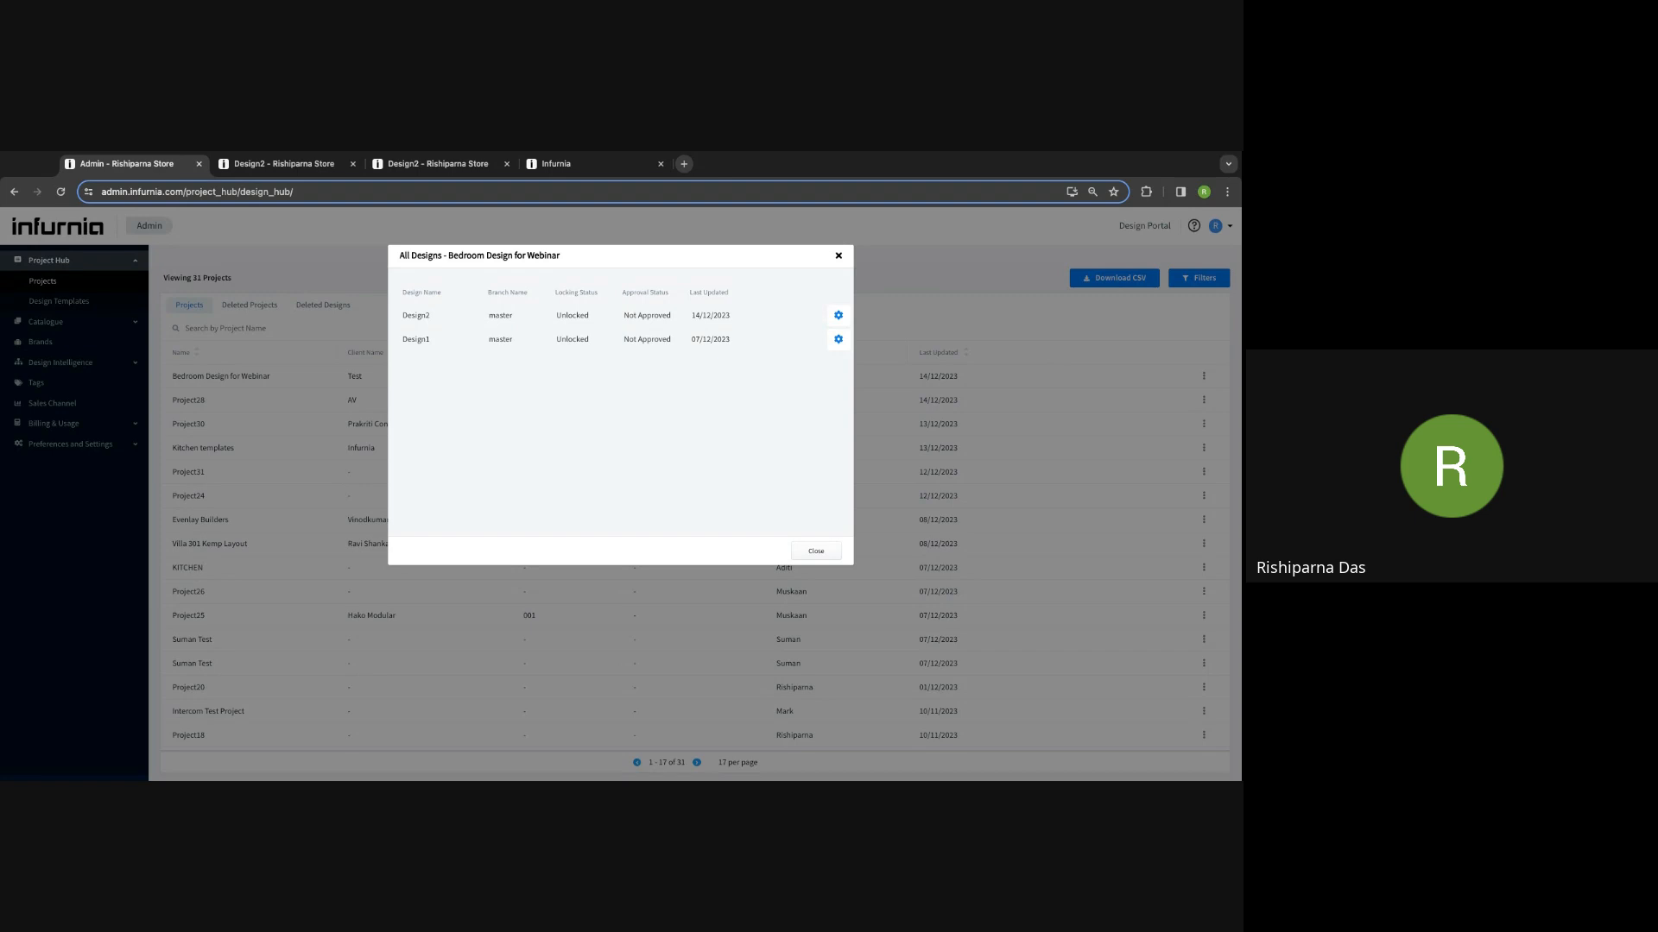
{"action": "left_click", "coordinate": [837, 255]}
Step: In the editable Design2, prepare a designer invitation with a colleague's email and Edit access, and close it unsent
{"action": "left_click", "coordinate": [477, 170]}
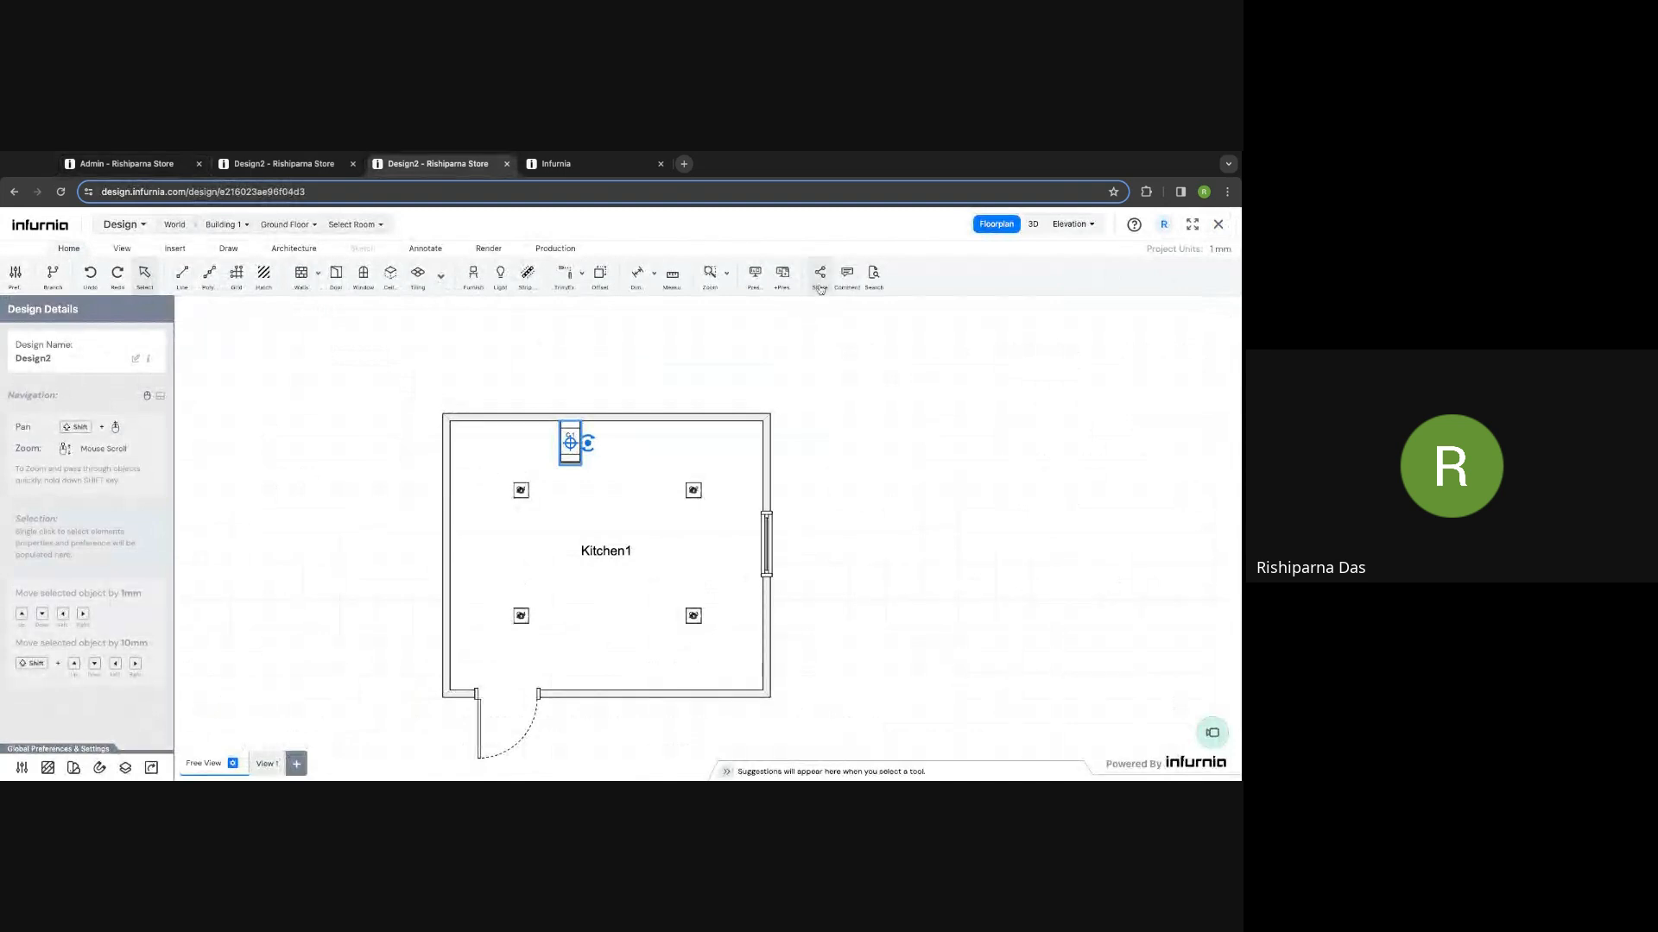
{"action": "left_click", "coordinate": [820, 285]}
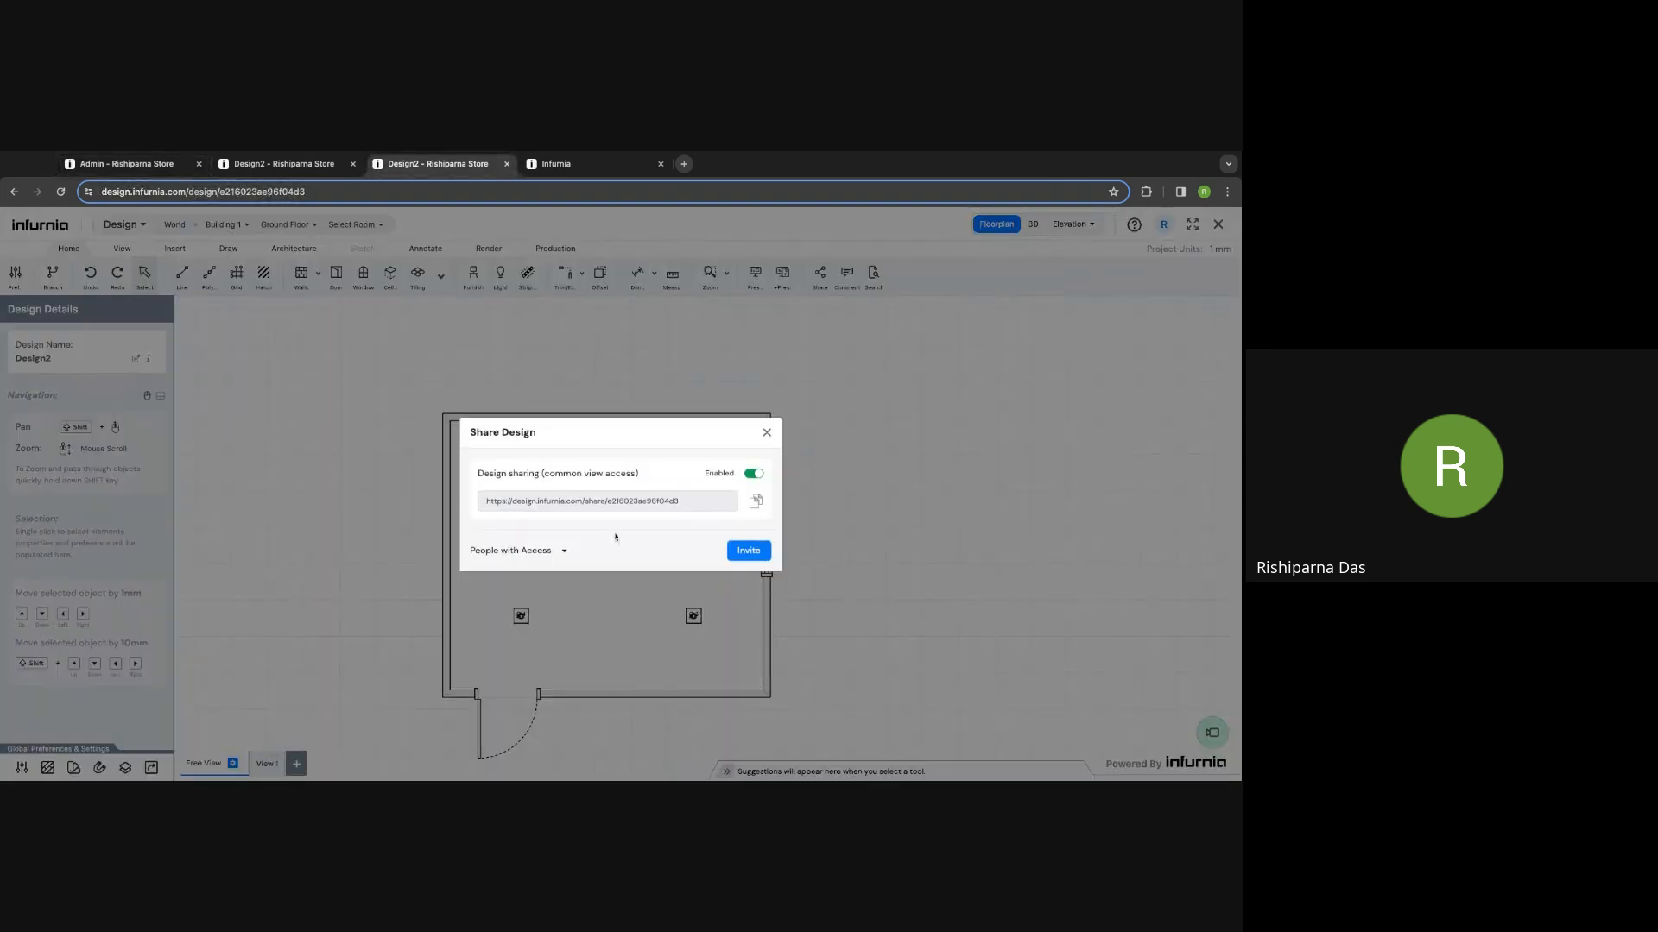
{"action": "left_click", "coordinate": [744, 550]}
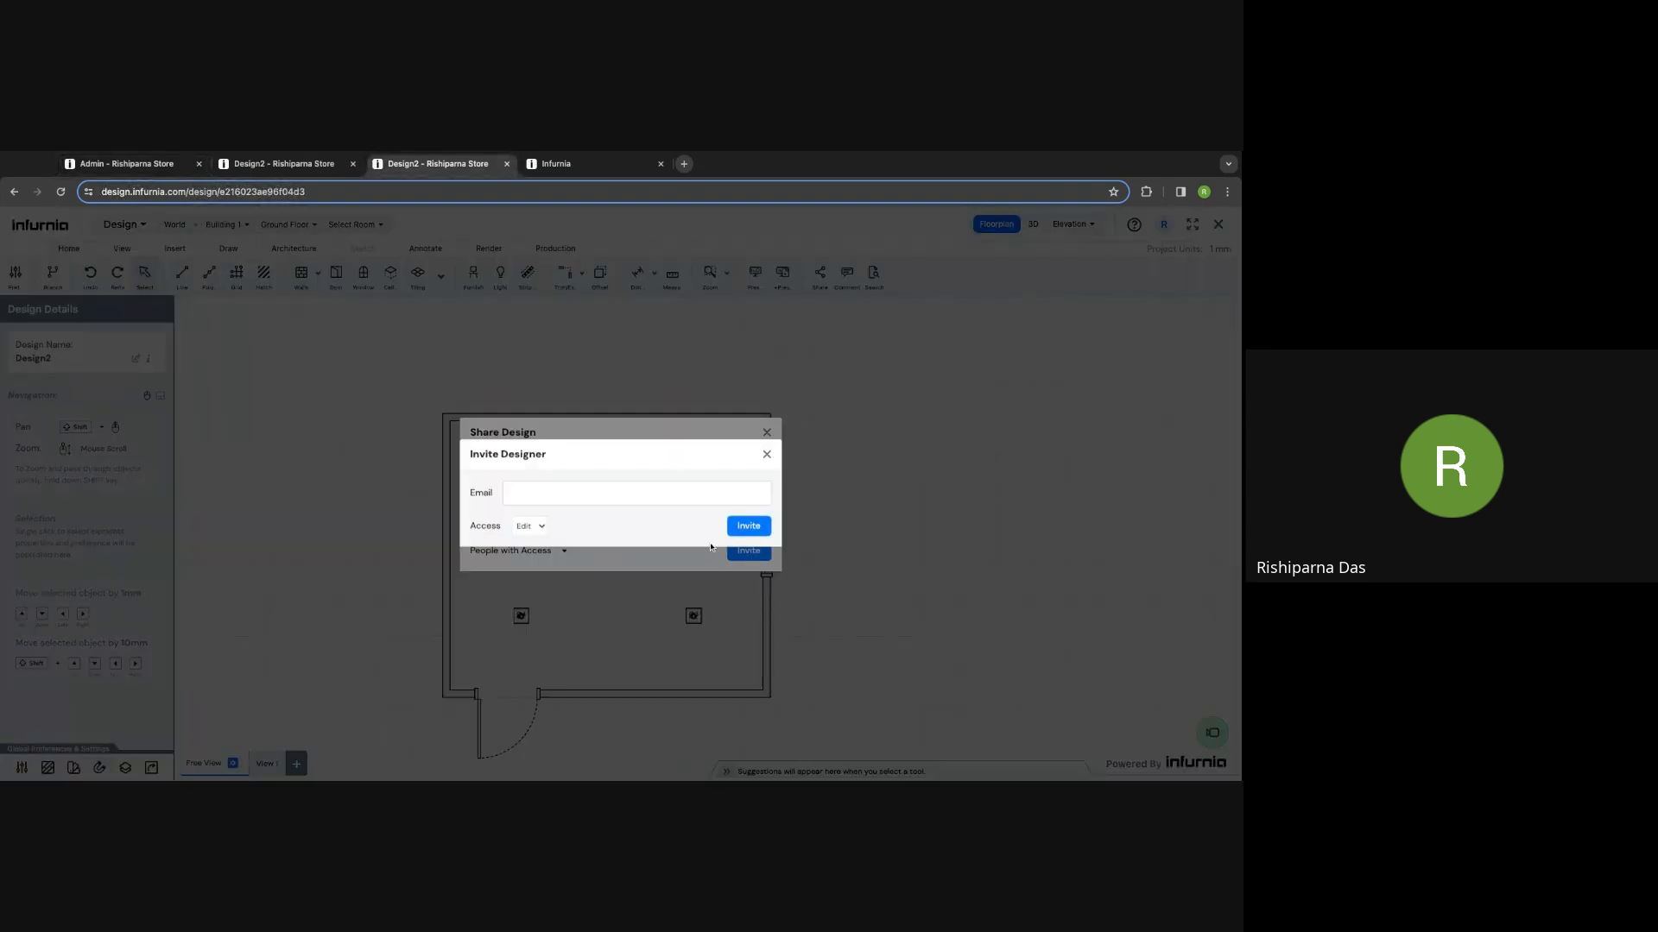
{"action": "left_click", "coordinate": [595, 491]}
{"action": "left_click", "coordinate": [557, 519]}
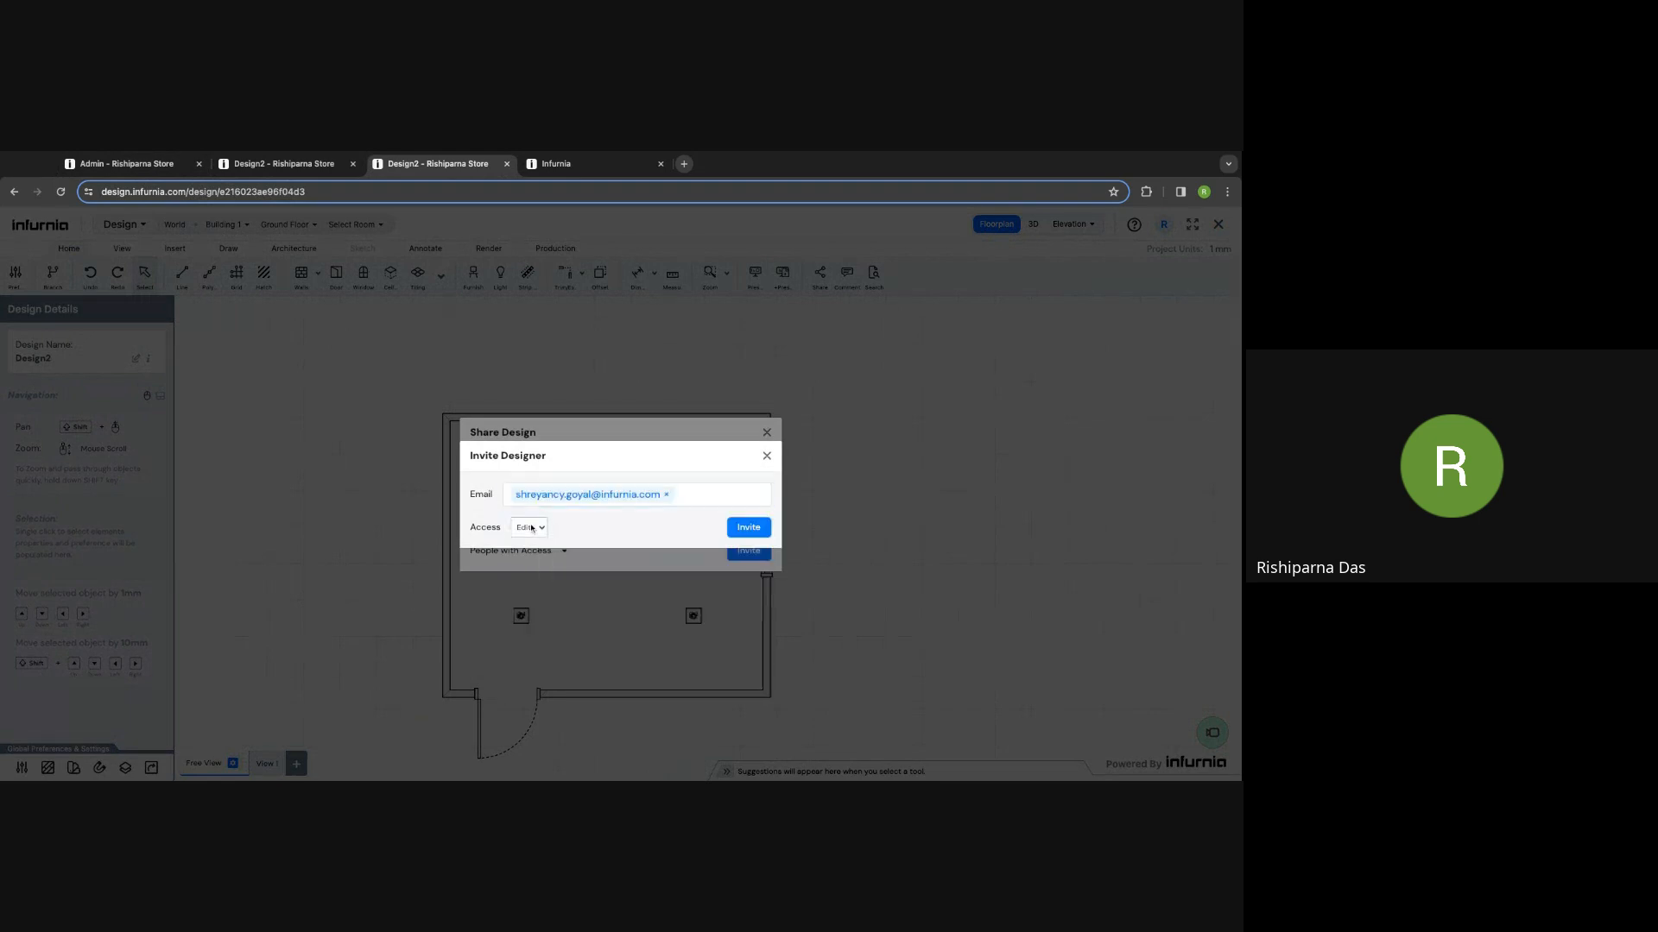
{"action": "left_click", "coordinate": [767, 457]}
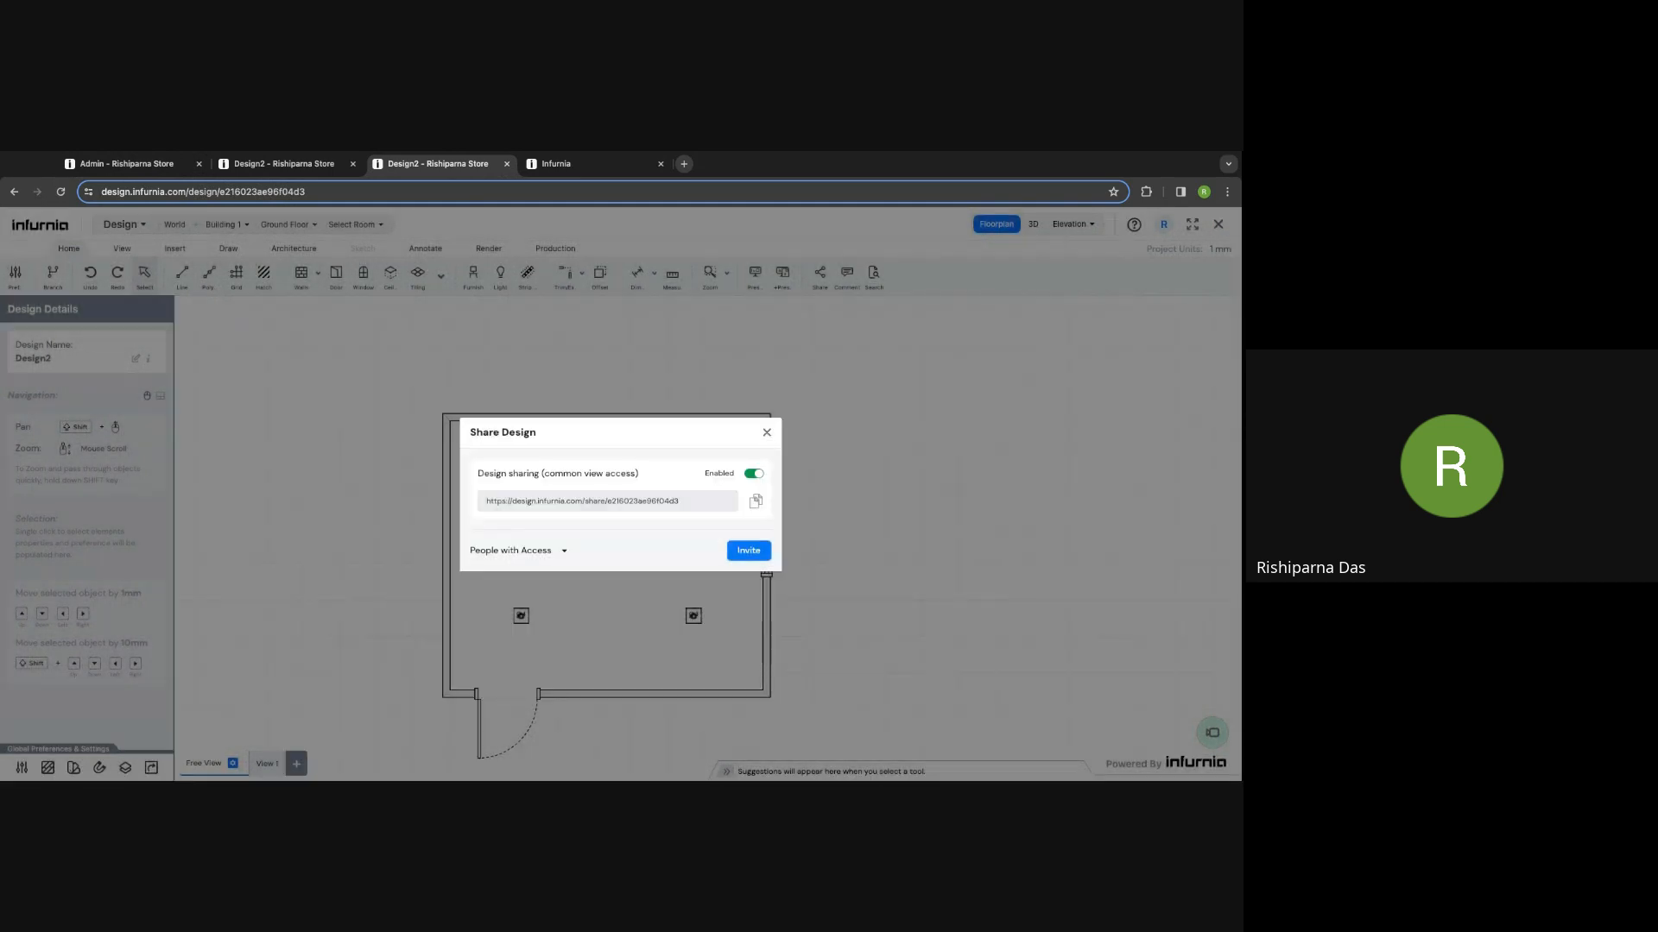
{"action": "left_click", "coordinate": [767, 431]}
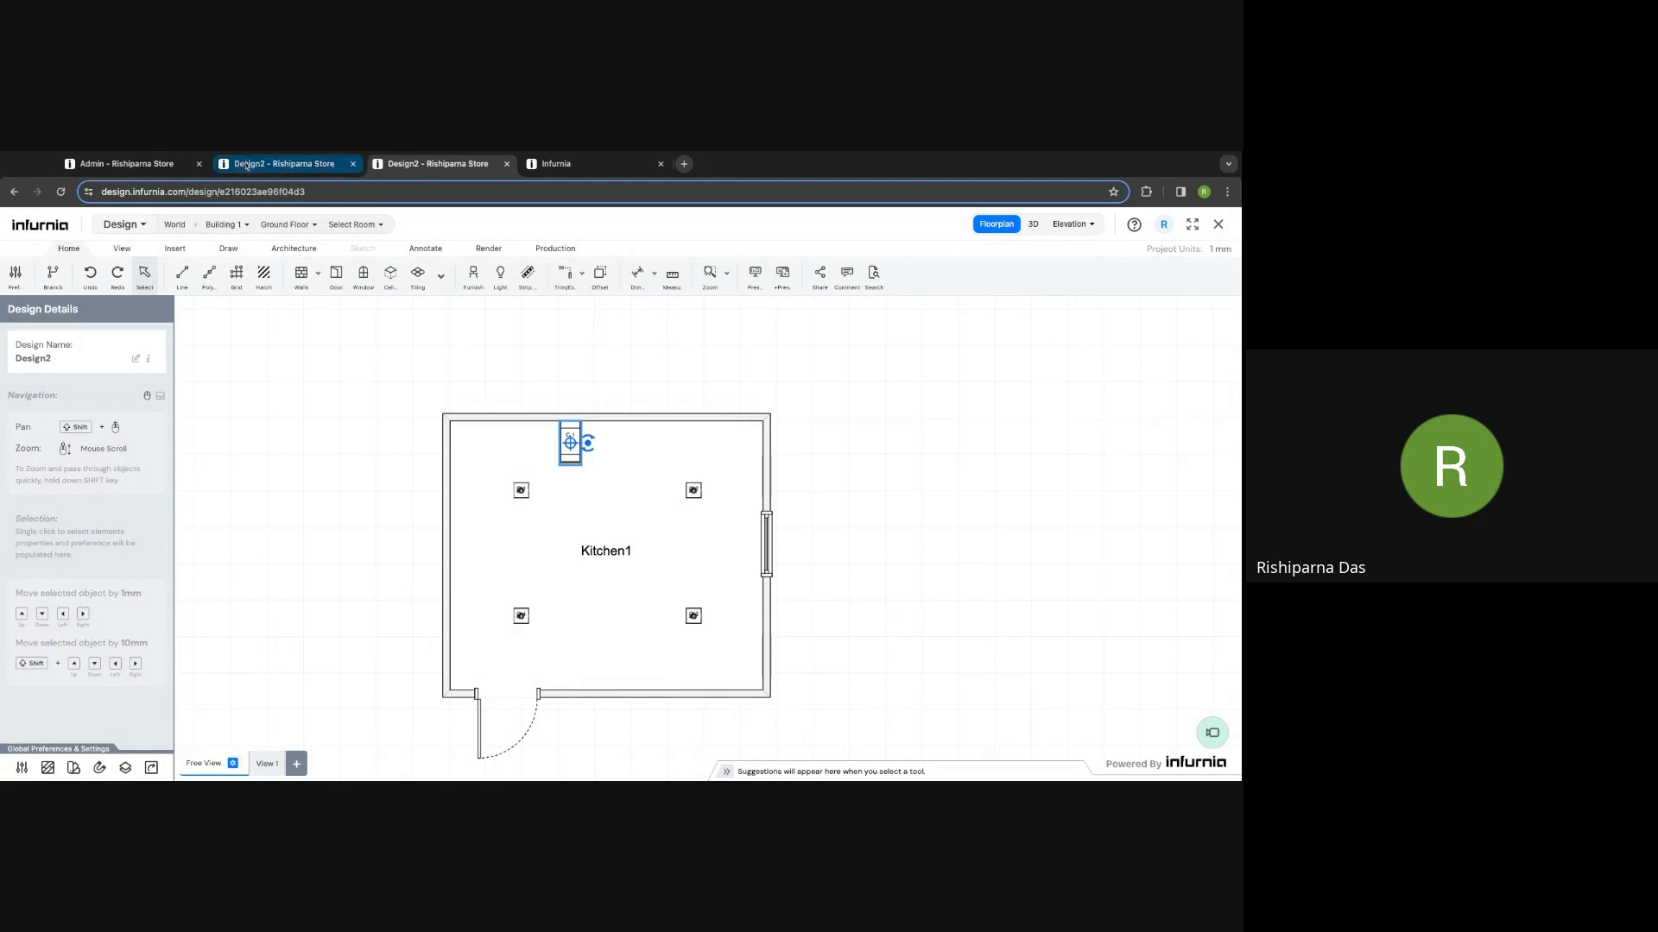
Step: View the shared Design2 as a floor plan and in 3D, and close the shared view
{"action": "left_click", "coordinate": [285, 163]}
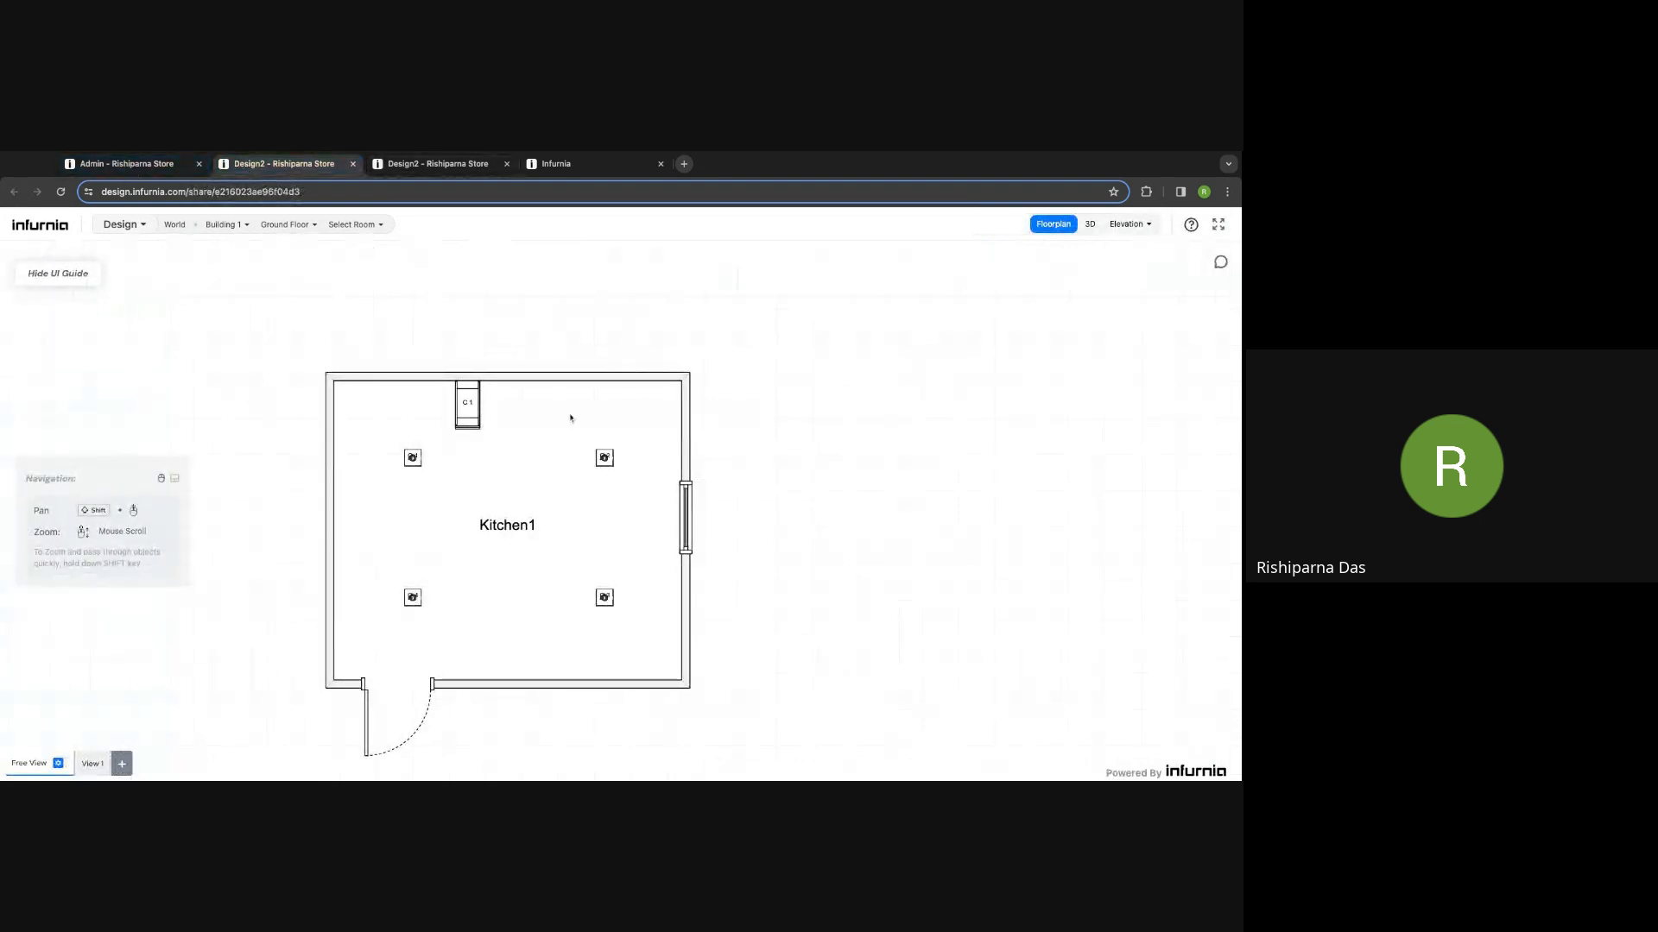
{"action": "scroll", "coordinate": [826, 535], "scroll_direction": "down", "scroll_amount": 2}
{"action": "scroll", "coordinate": [834, 509], "scroll_direction": "down", "scroll_amount": 1}
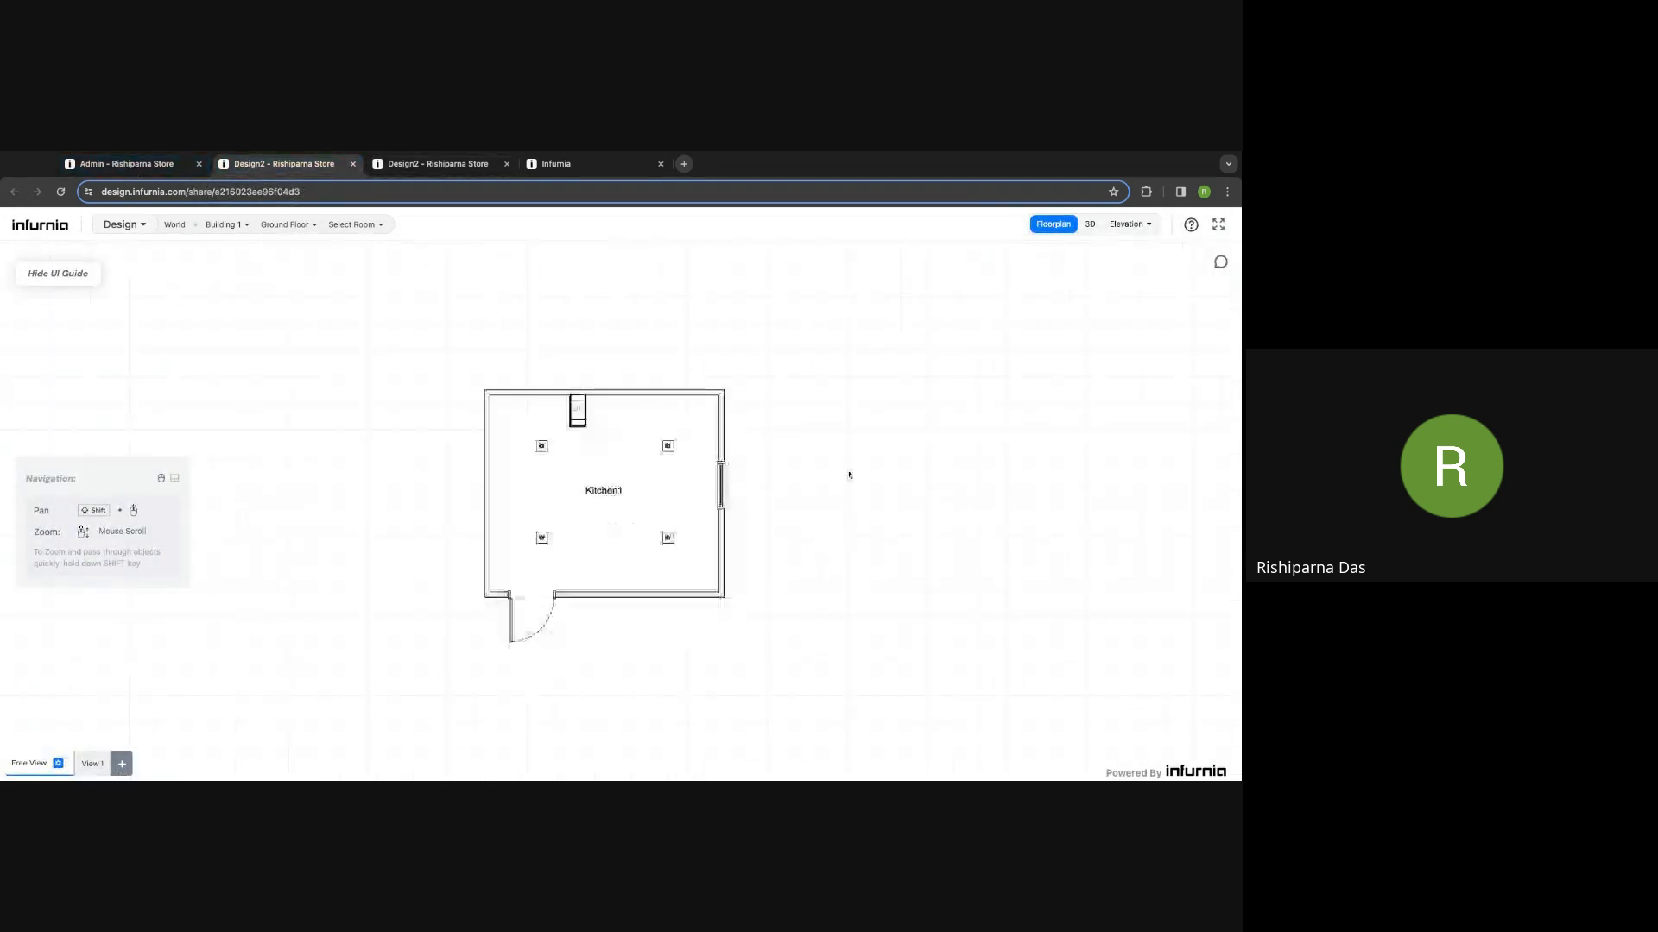
{"action": "left_click", "coordinate": [1091, 223]}
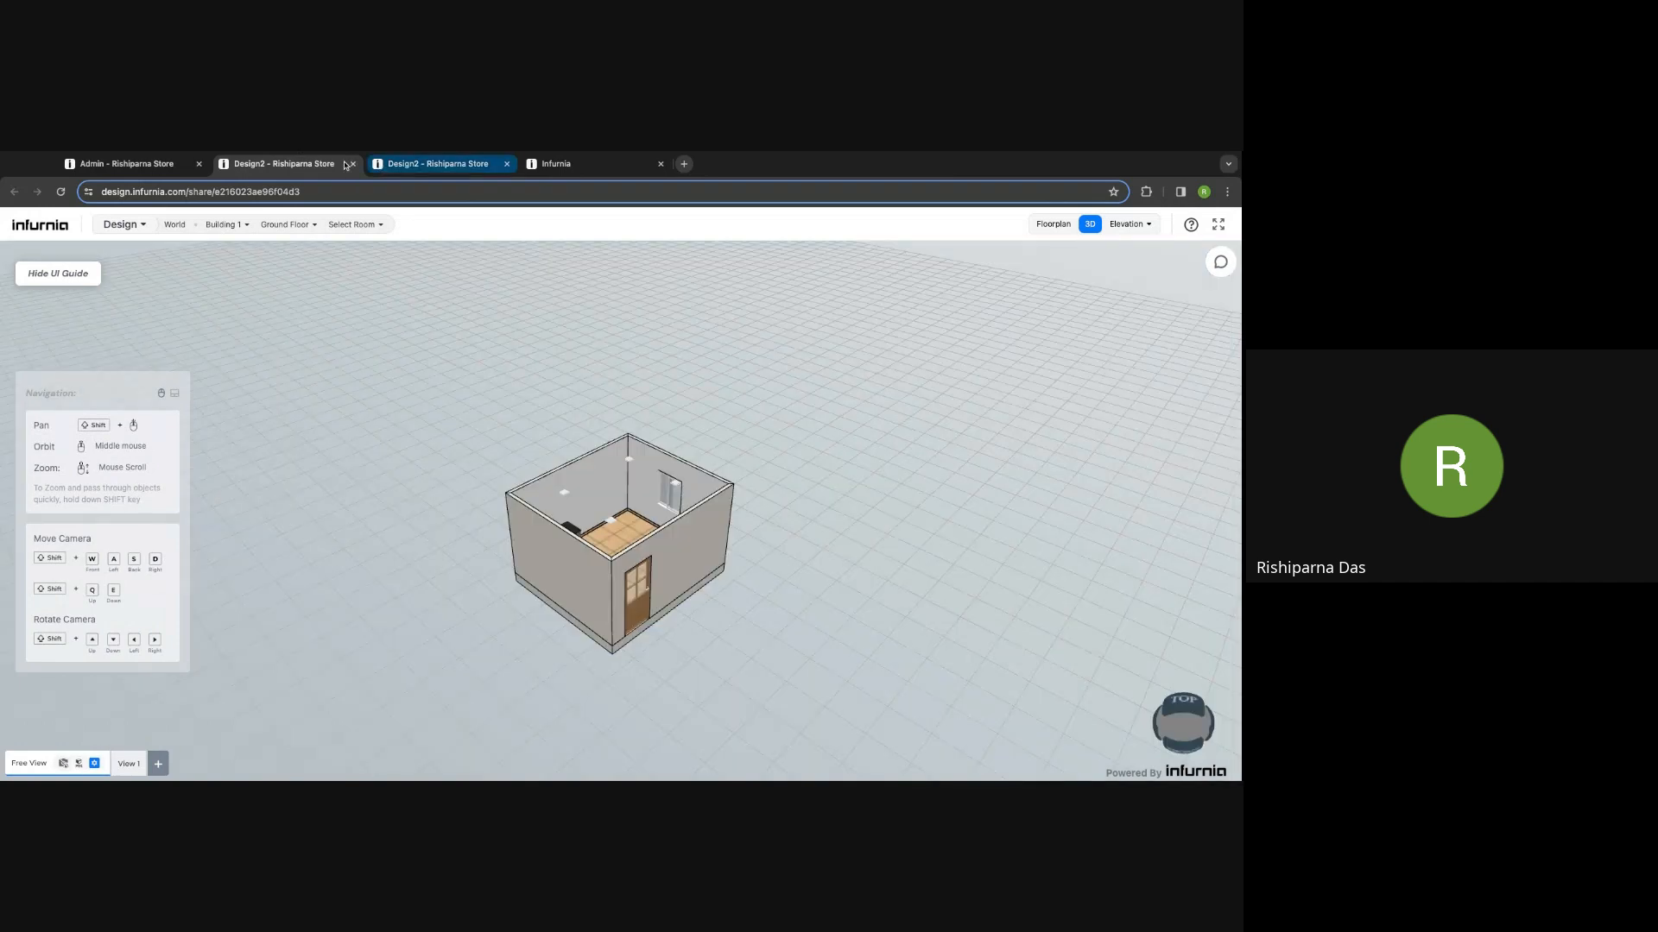
{"action": "left_click", "coordinate": [352, 164]}
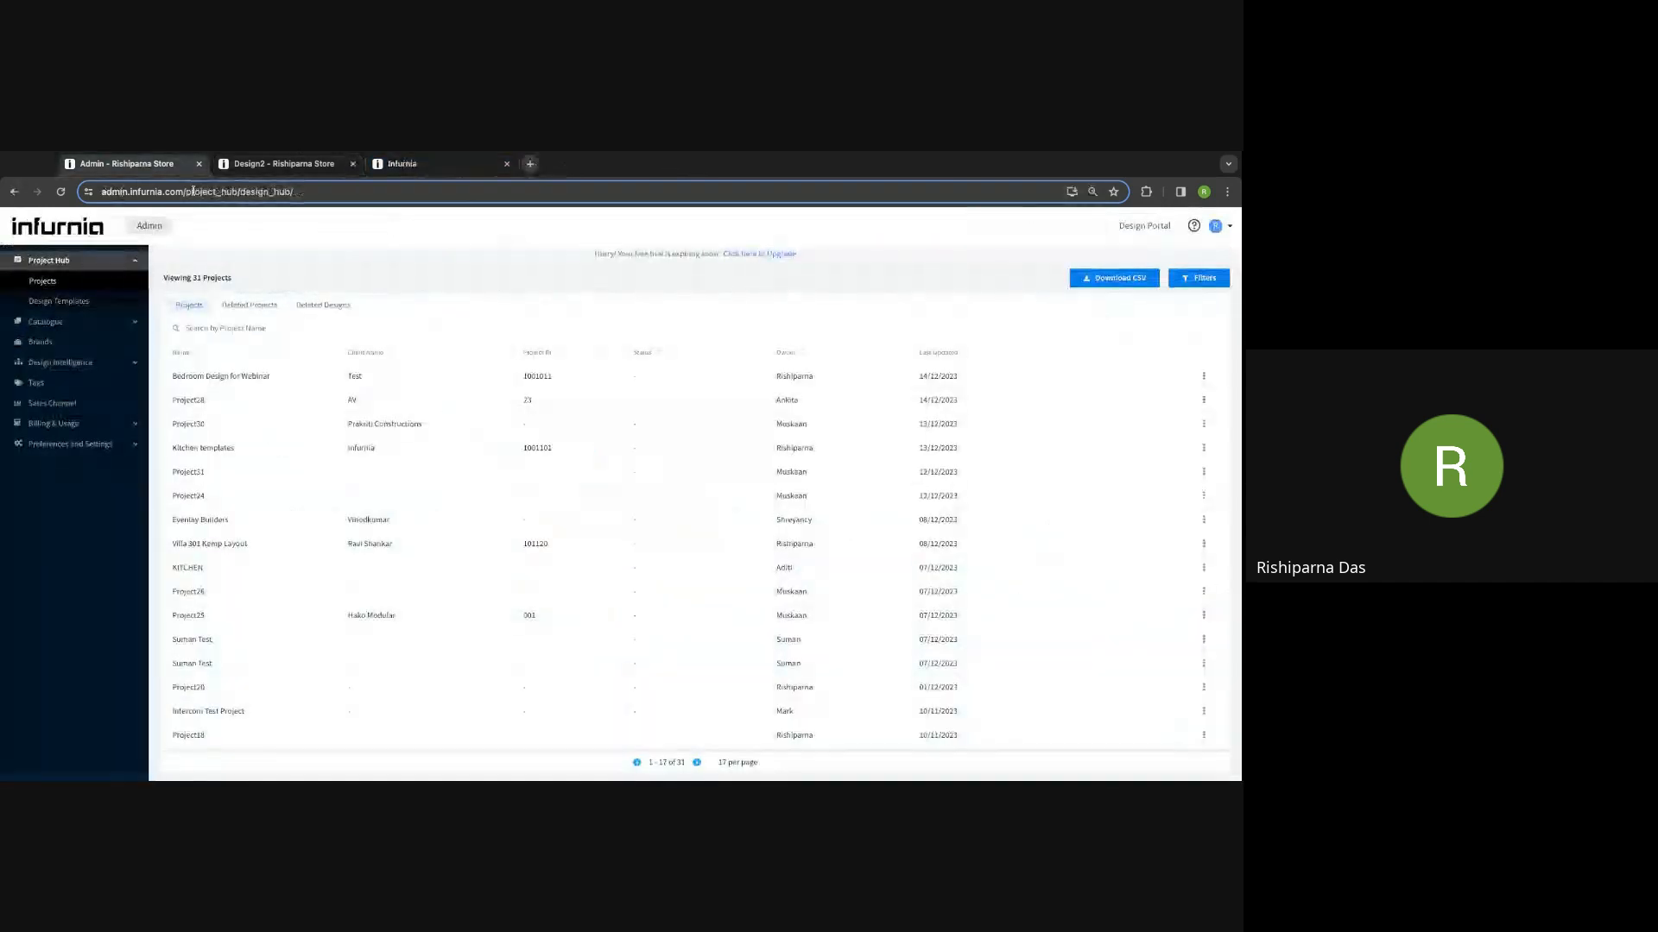
Step: Review the actions available for Design2 of Bedroom Design for Webinar and close the design list
{"action": "left_click", "coordinate": [1203, 380]}
{"action": "left_click", "coordinate": [839, 315]}
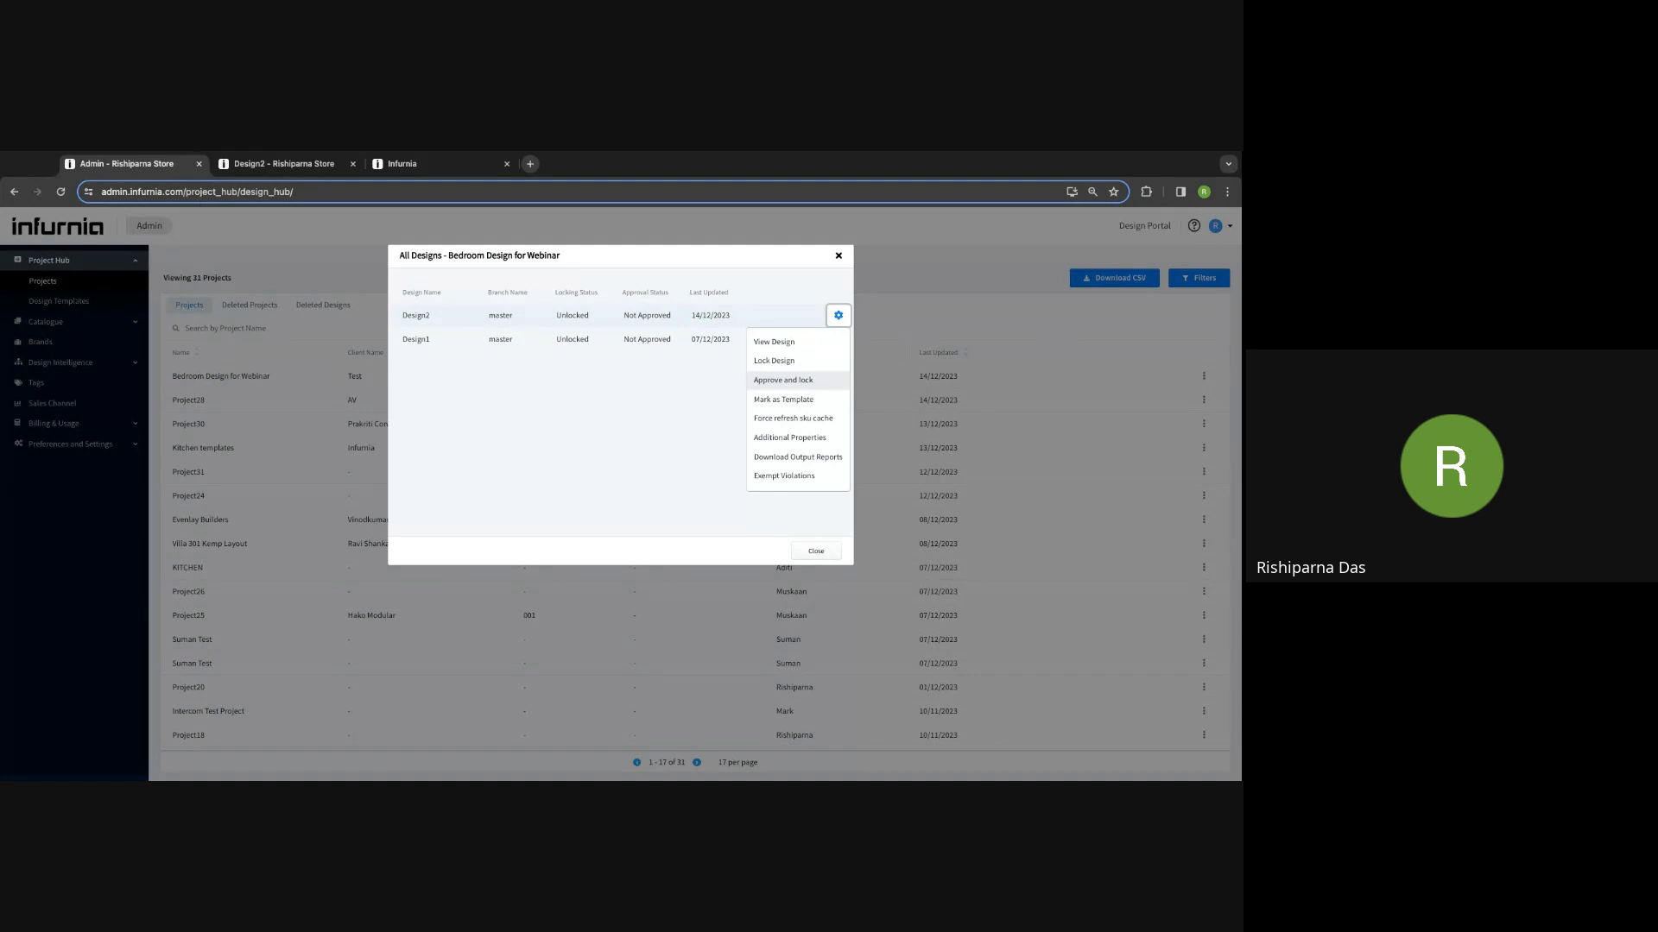
{"action": "left_click", "coordinate": [676, 383]}
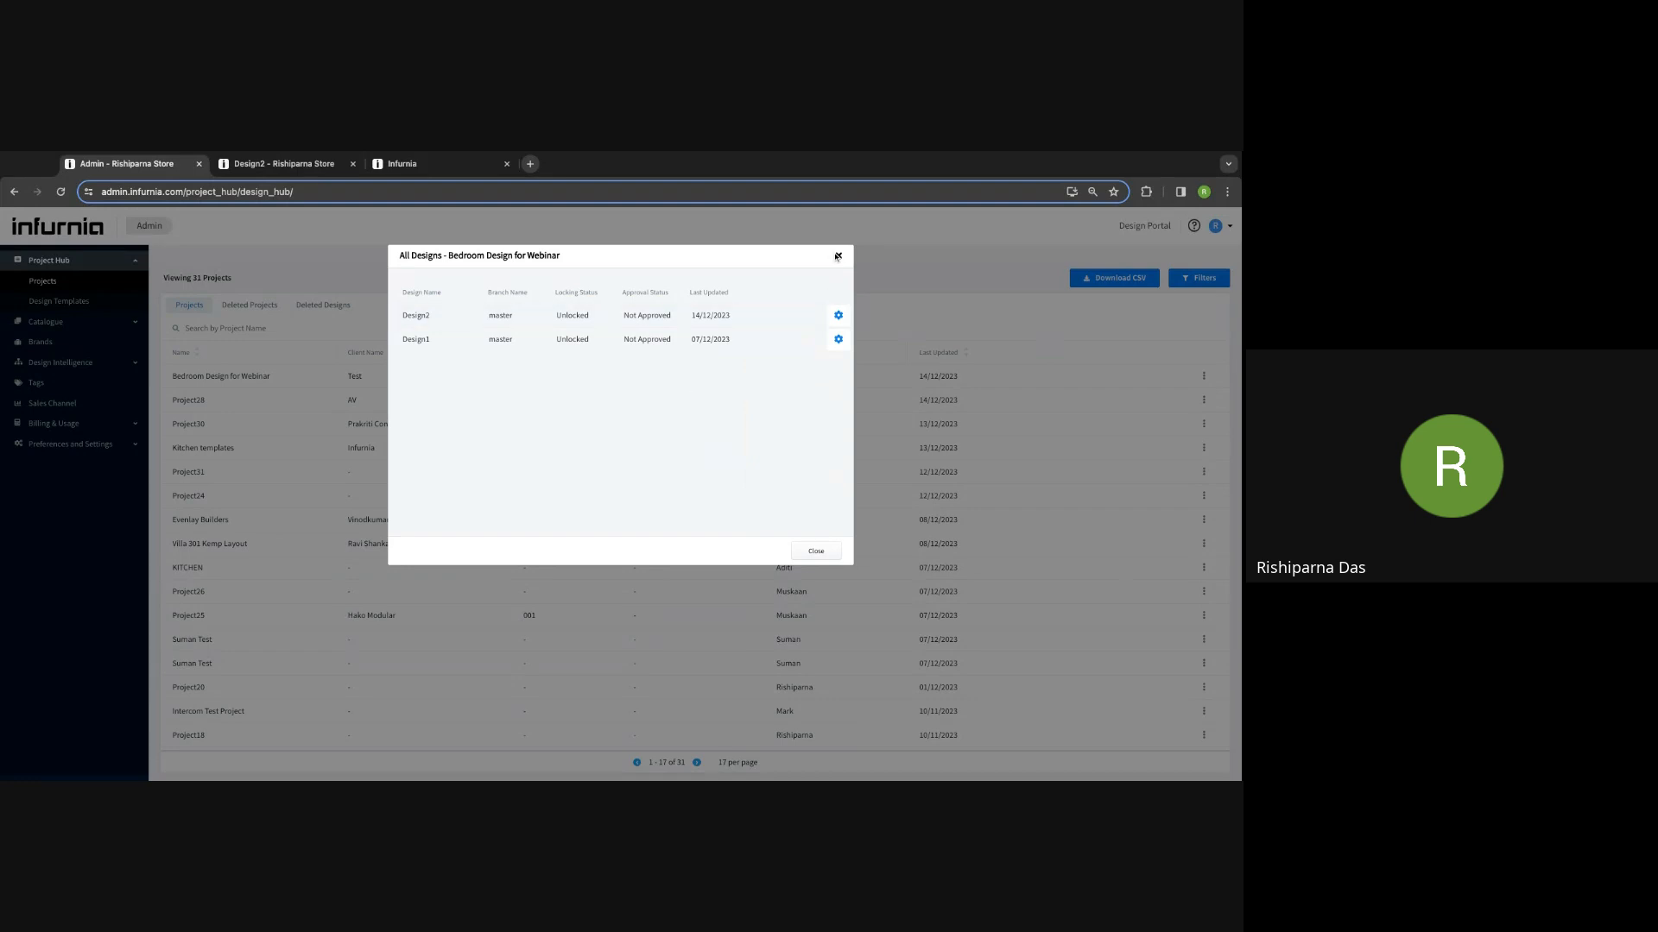
{"action": "left_click", "coordinate": [838, 316]}
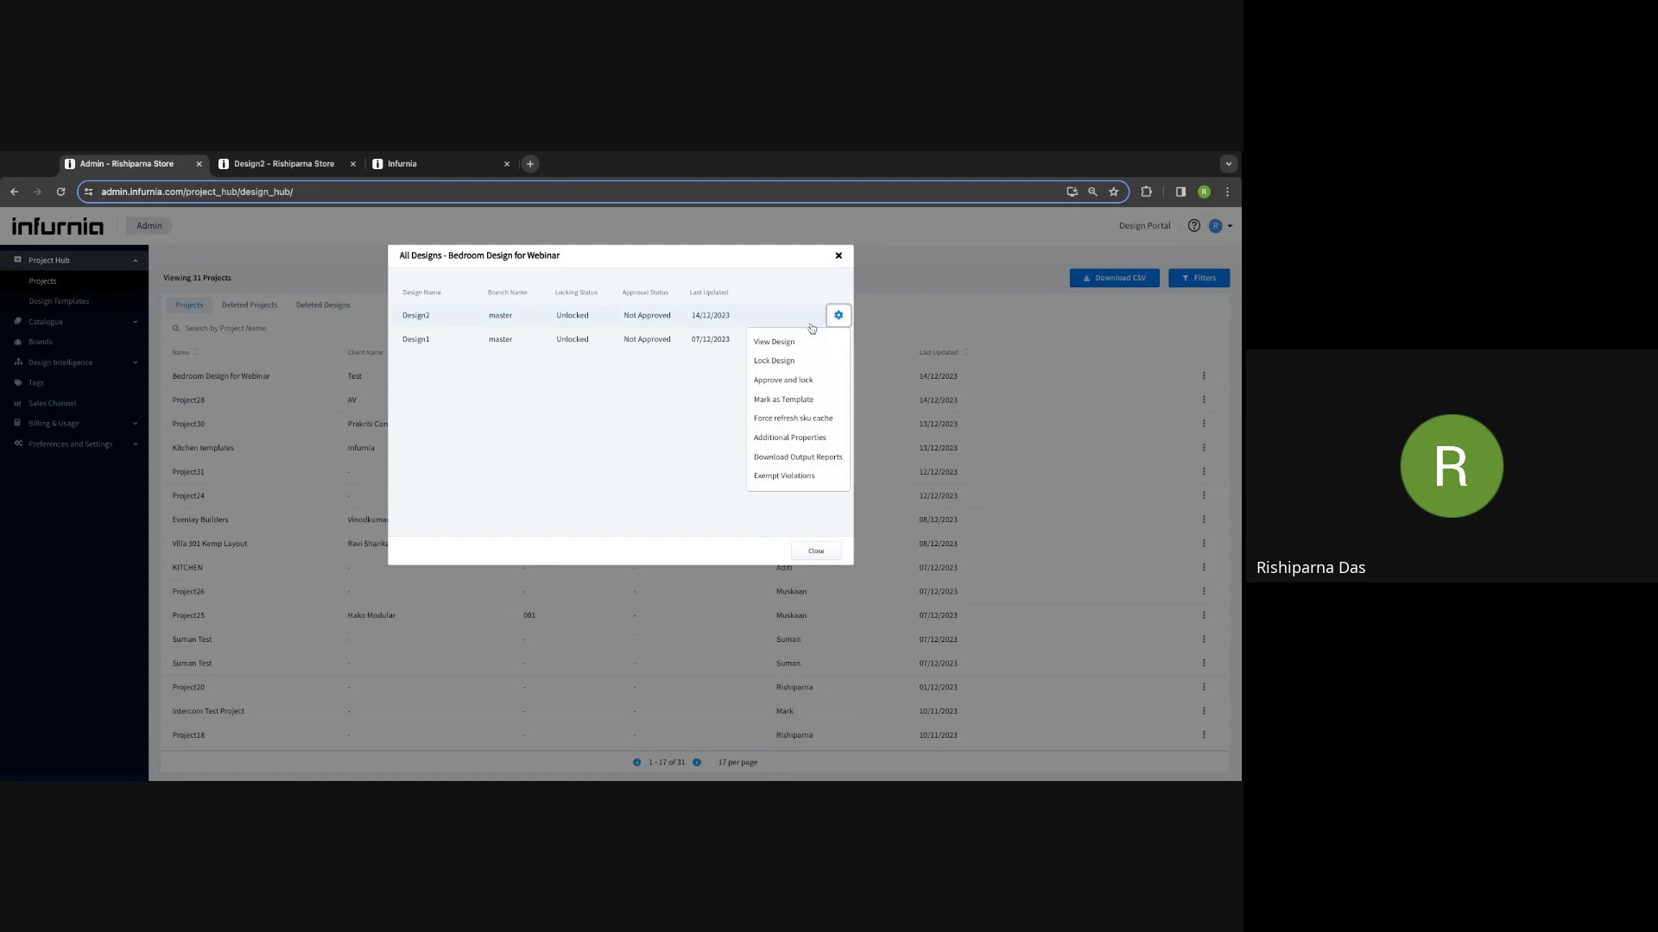
{"action": "left_click", "coordinate": [675, 381]}
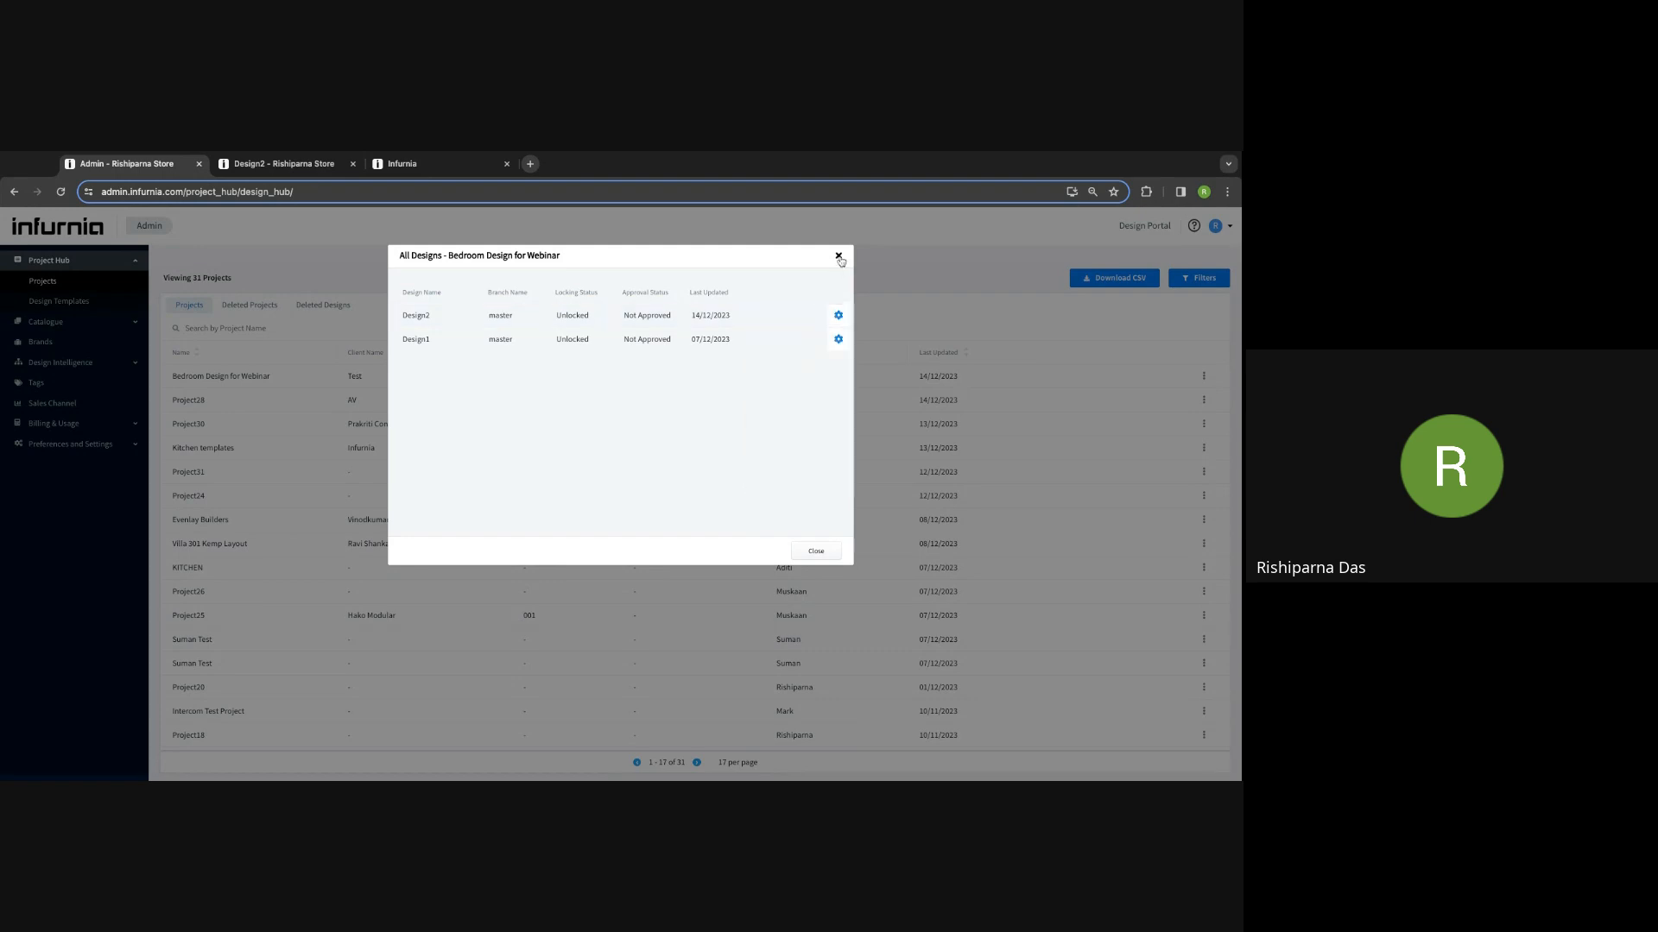
{"action": "left_click", "coordinate": [838, 256]}
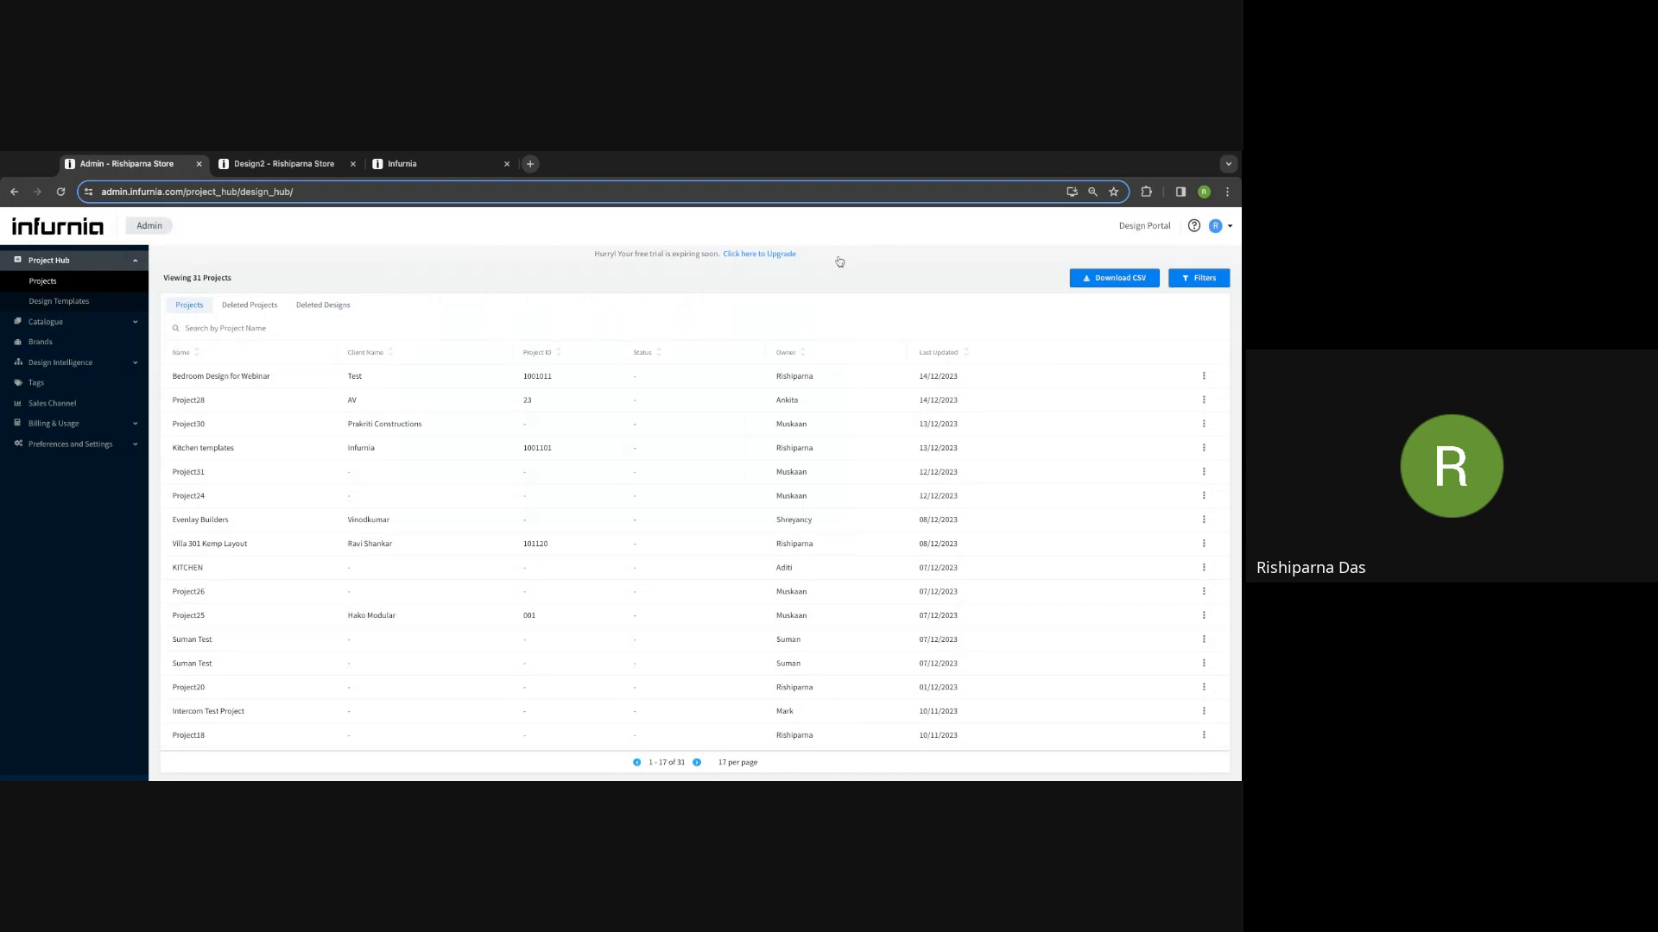
Step: Review the User Management list and the Billing page under Billing & Usage, returning to the user list
{"action": "left_click", "coordinate": [44, 262]}
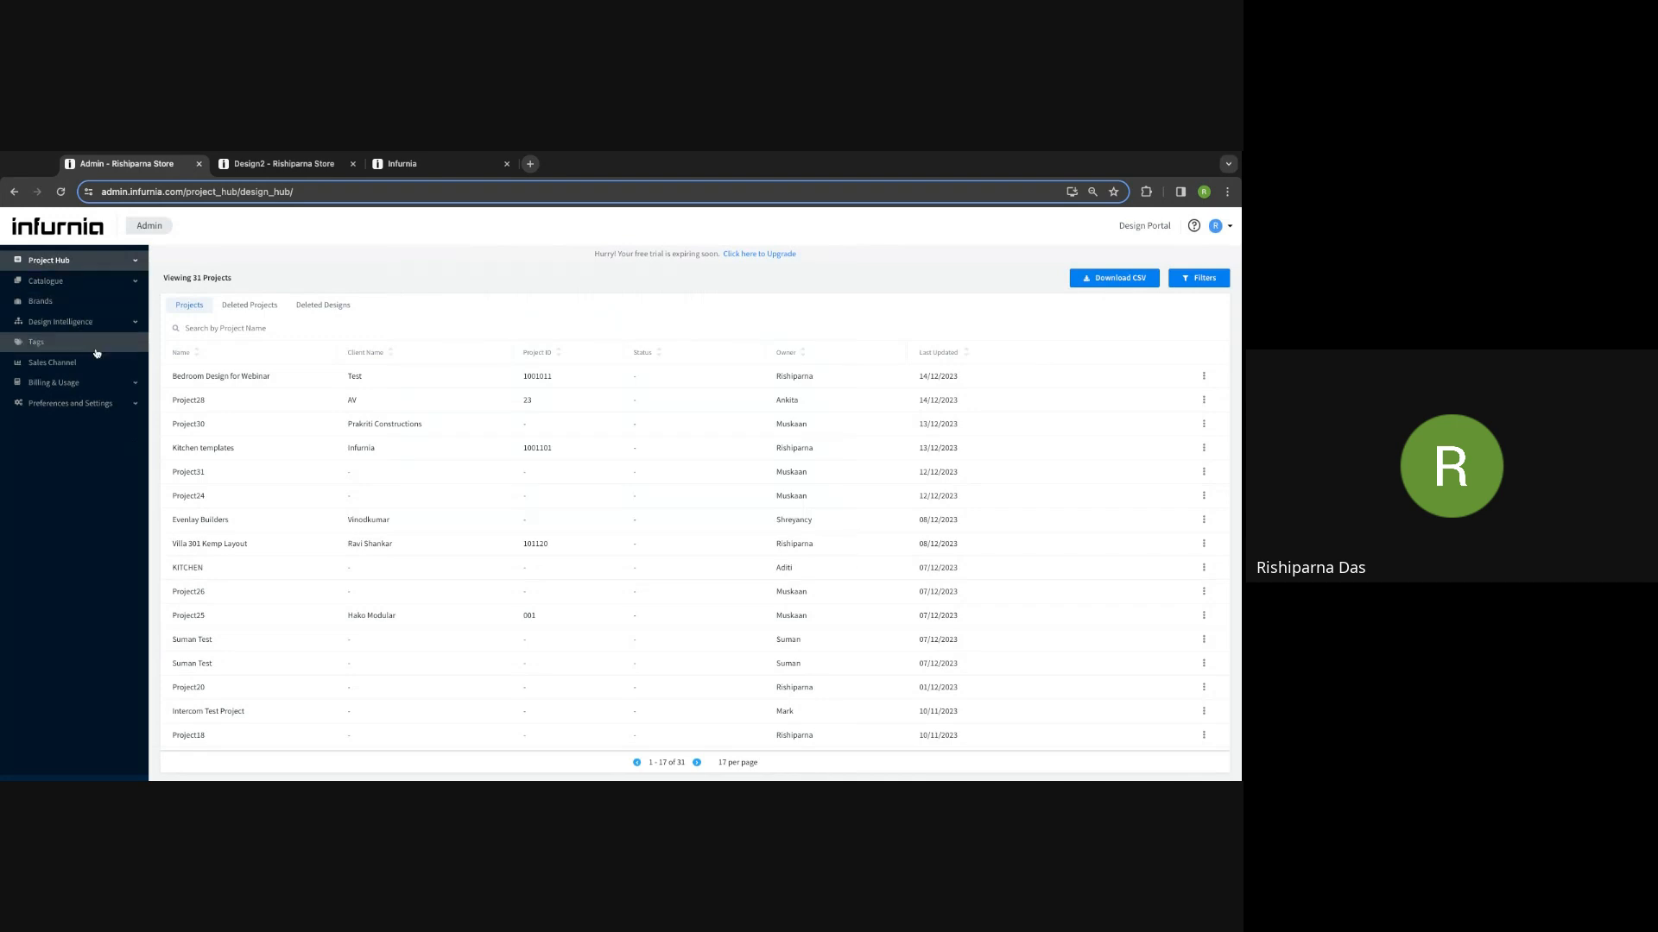
{"action": "left_click", "coordinate": [76, 382]}
{"action": "left_click", "coordinate": [62, 403]}
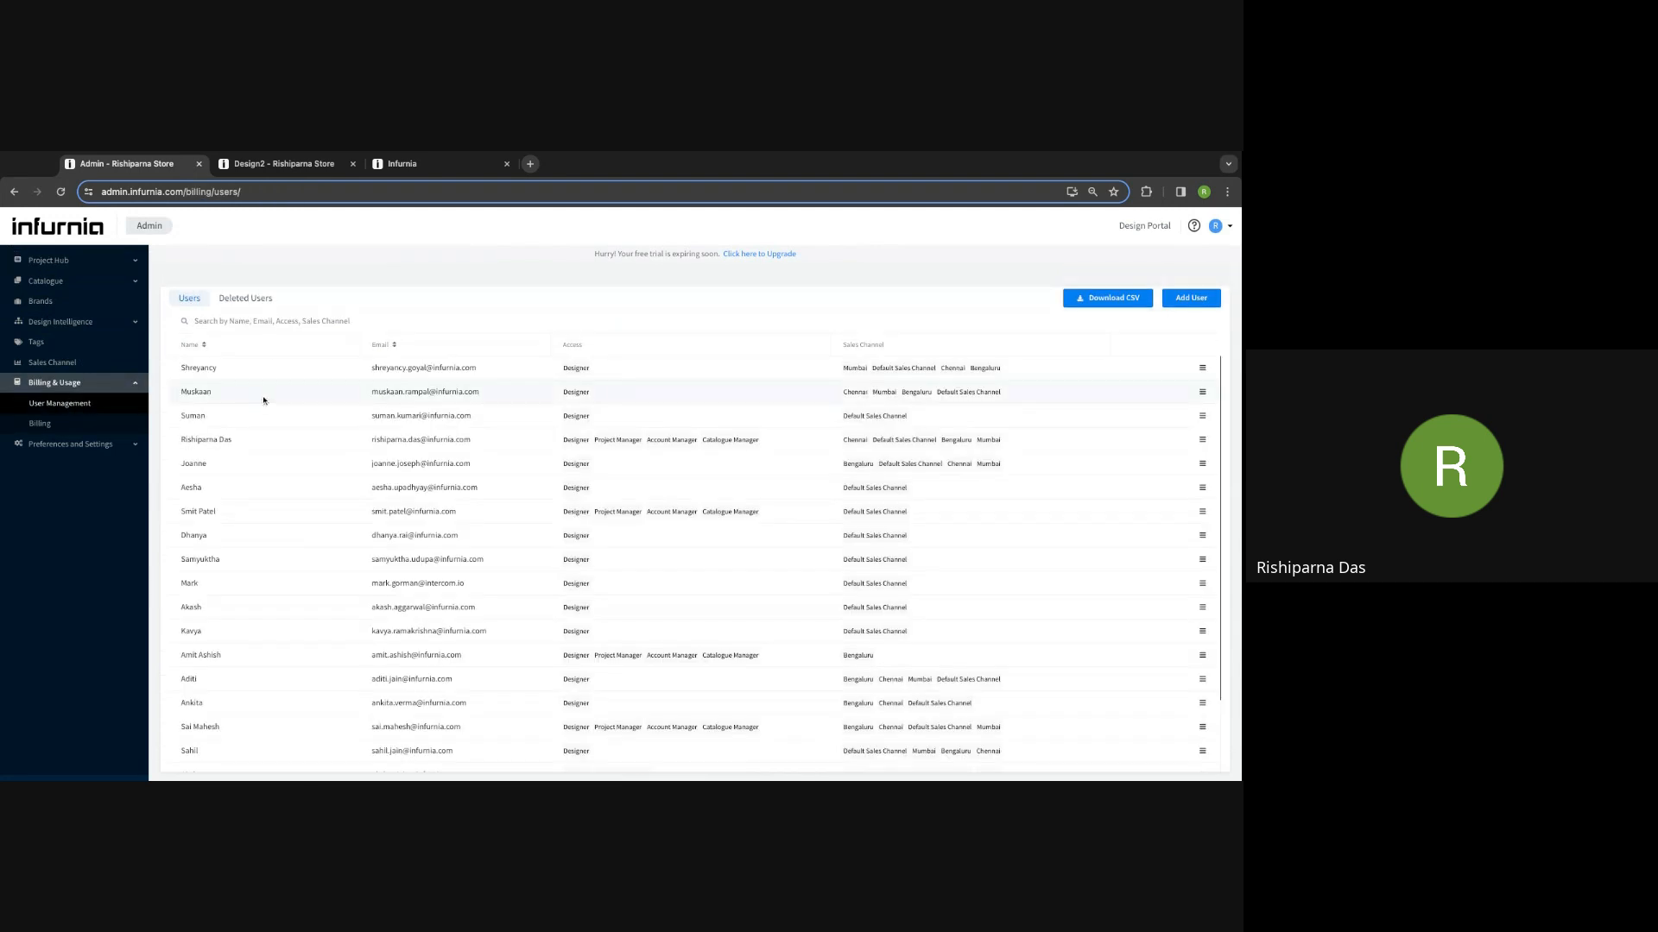
{"action": "left_click", "coordinate": [40, 422]}
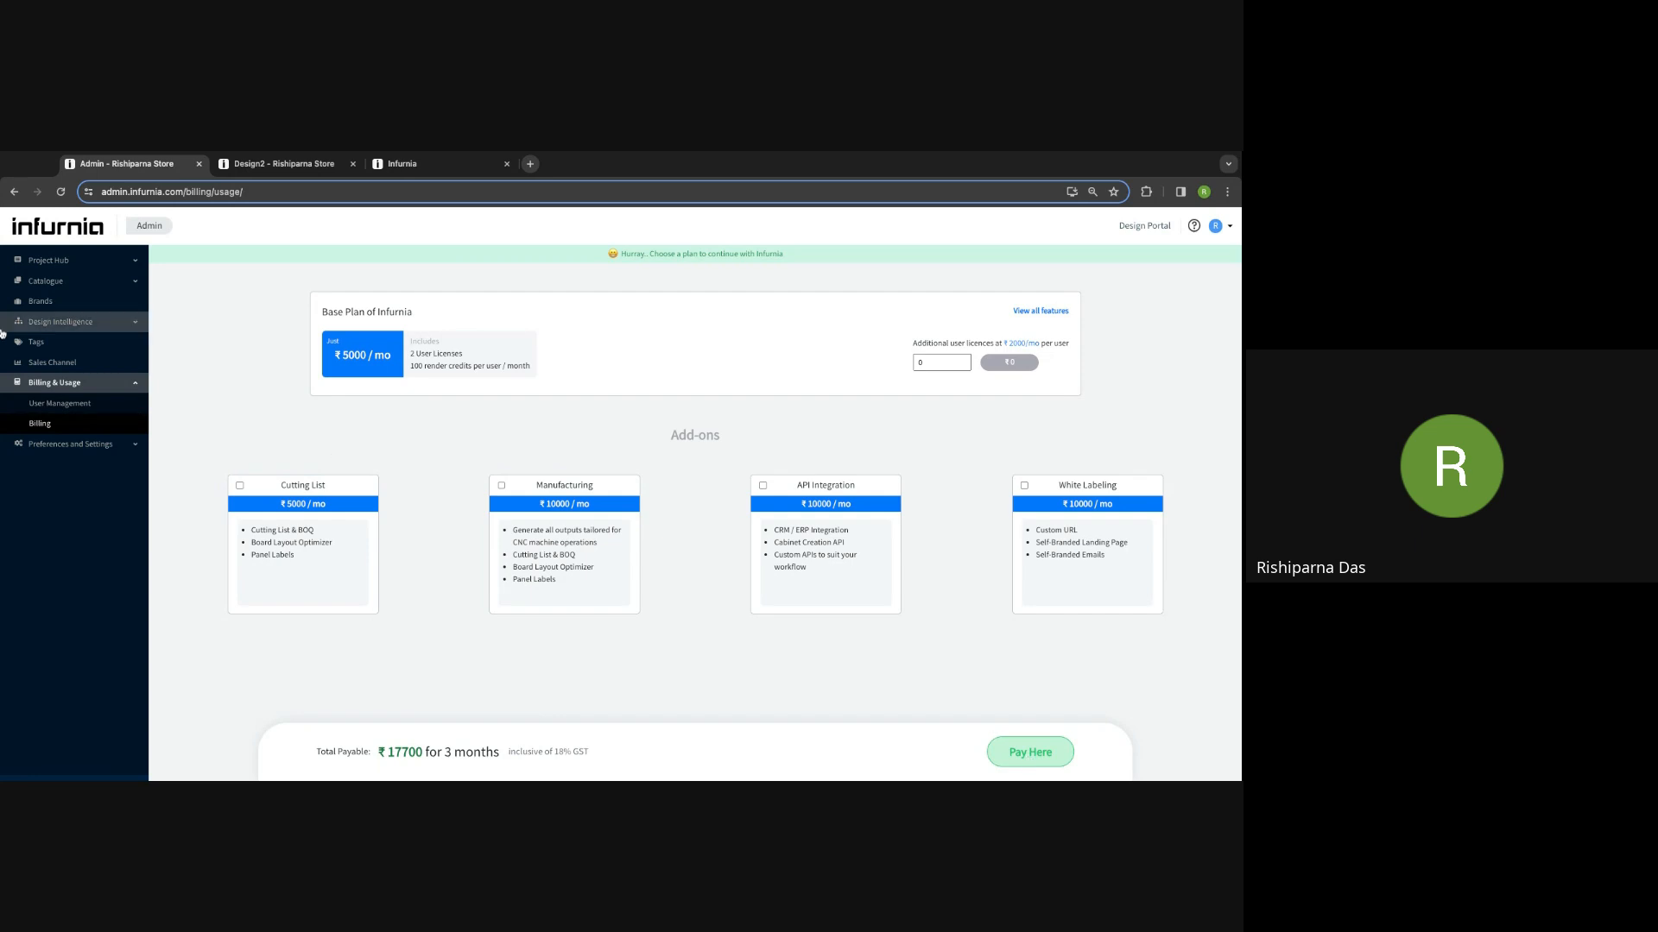
{"action": "left_click", "coordinate": [67, 406]}
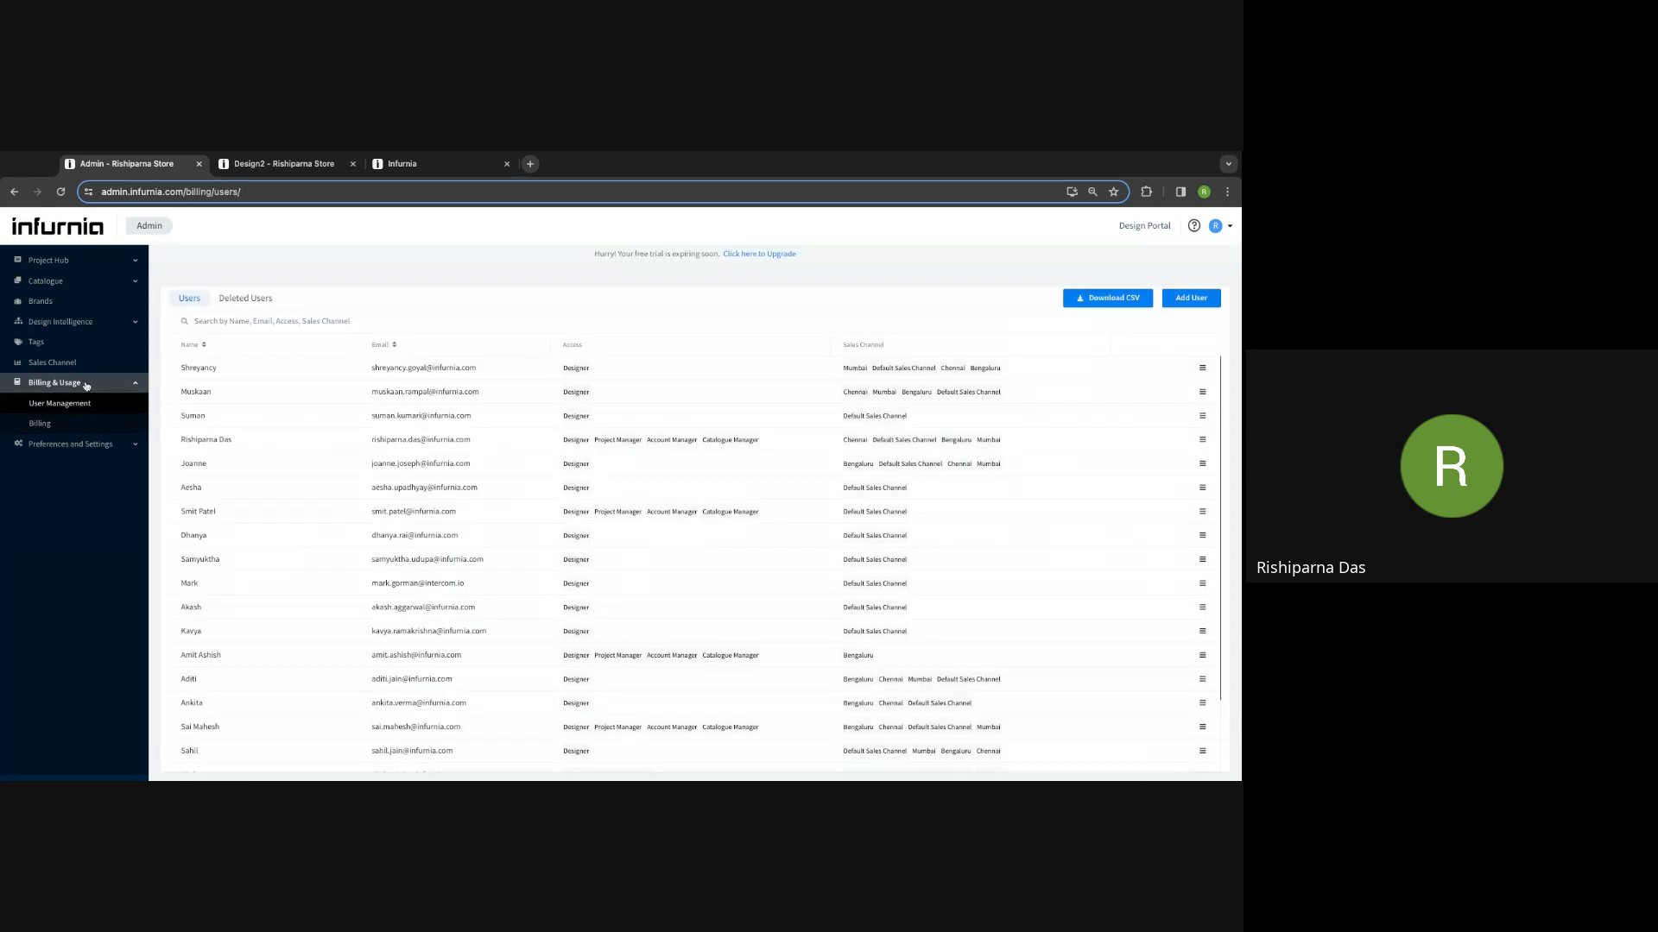
{"action": "left_click", "coordinate": [85, 384]}
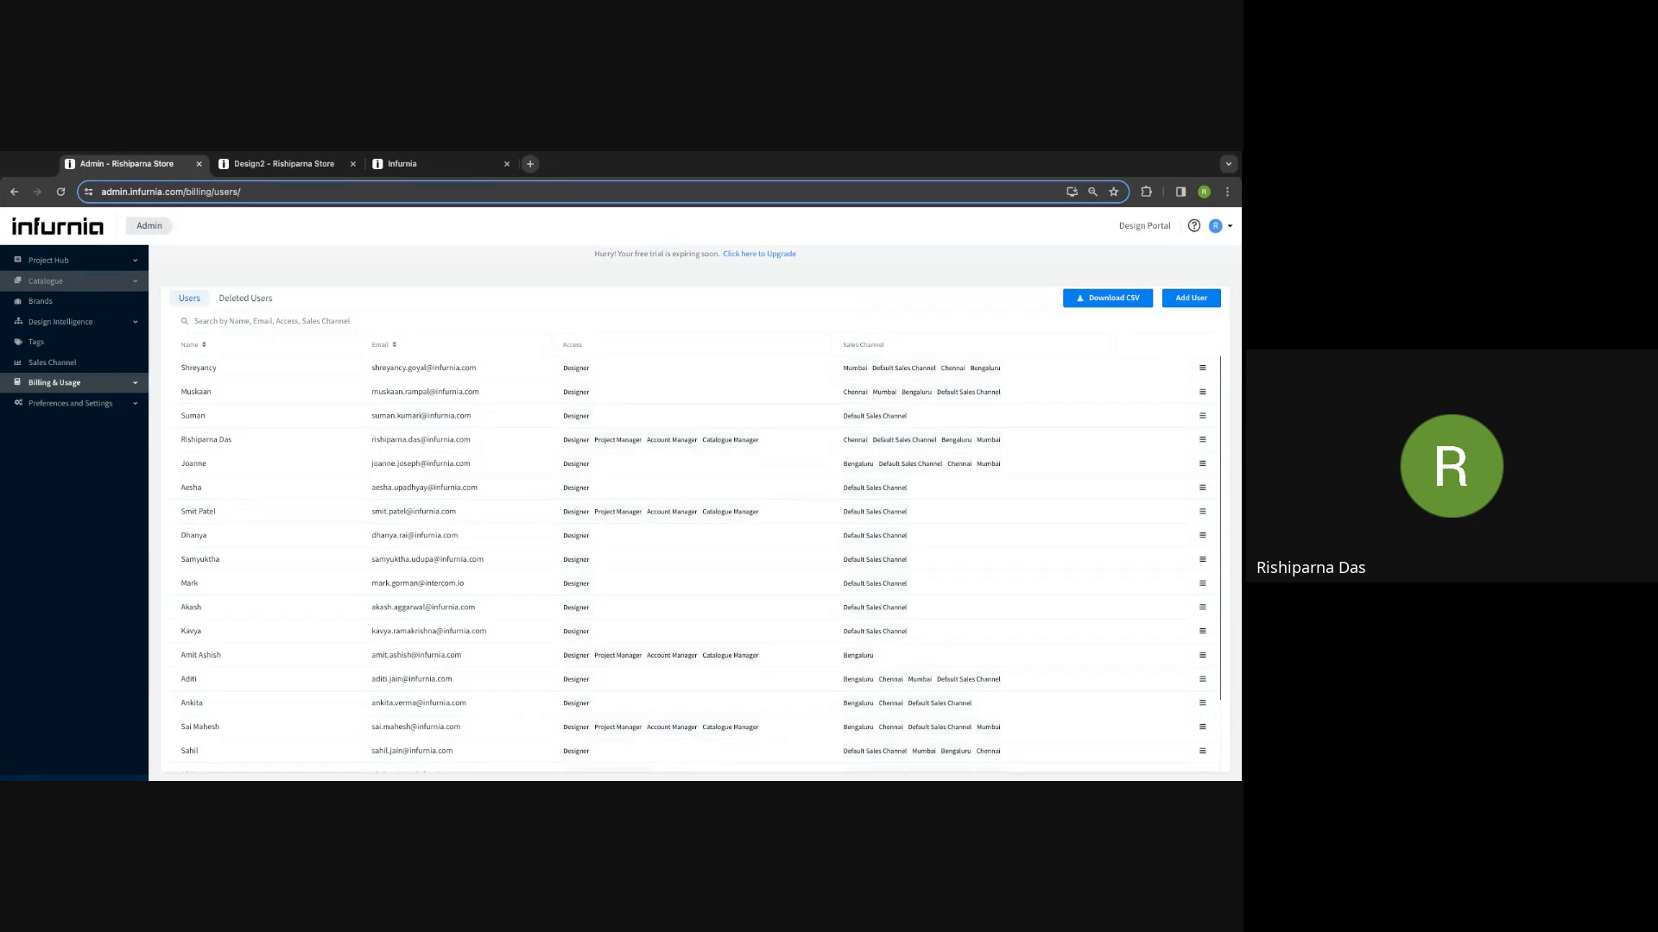
Step: Open the Base Unit category of the Furniture catalogue in the admin portal
{"action": "left_click", "coordinate": [74, 280]}
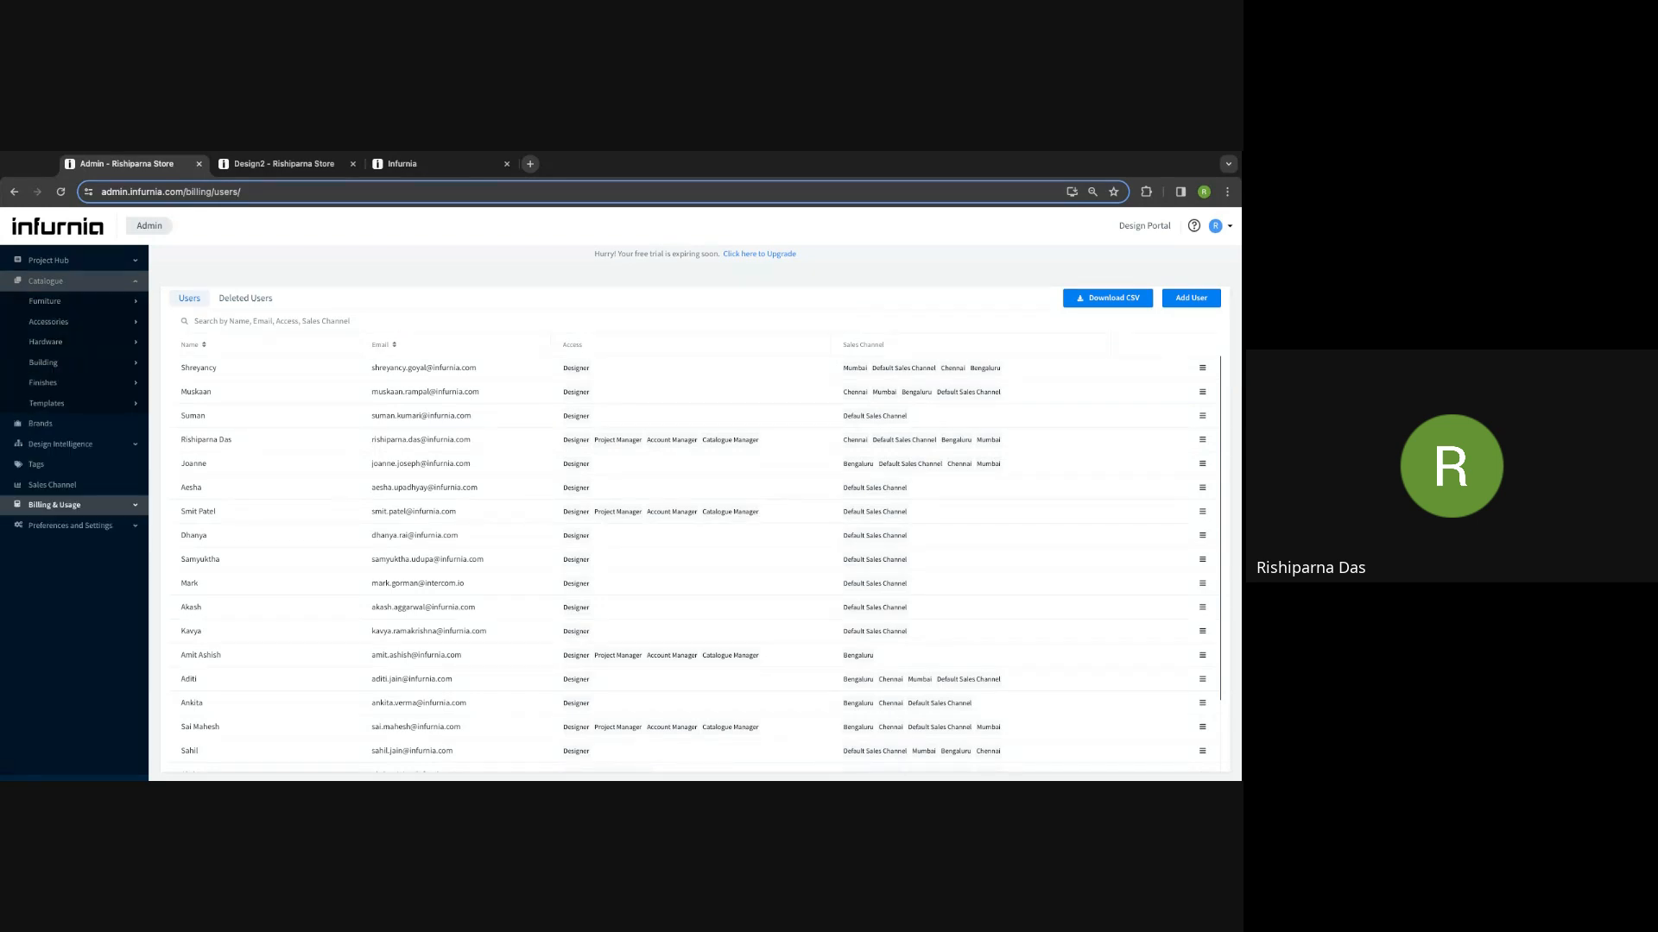
{"action": "left_click", "coordinate": [59, 302]}
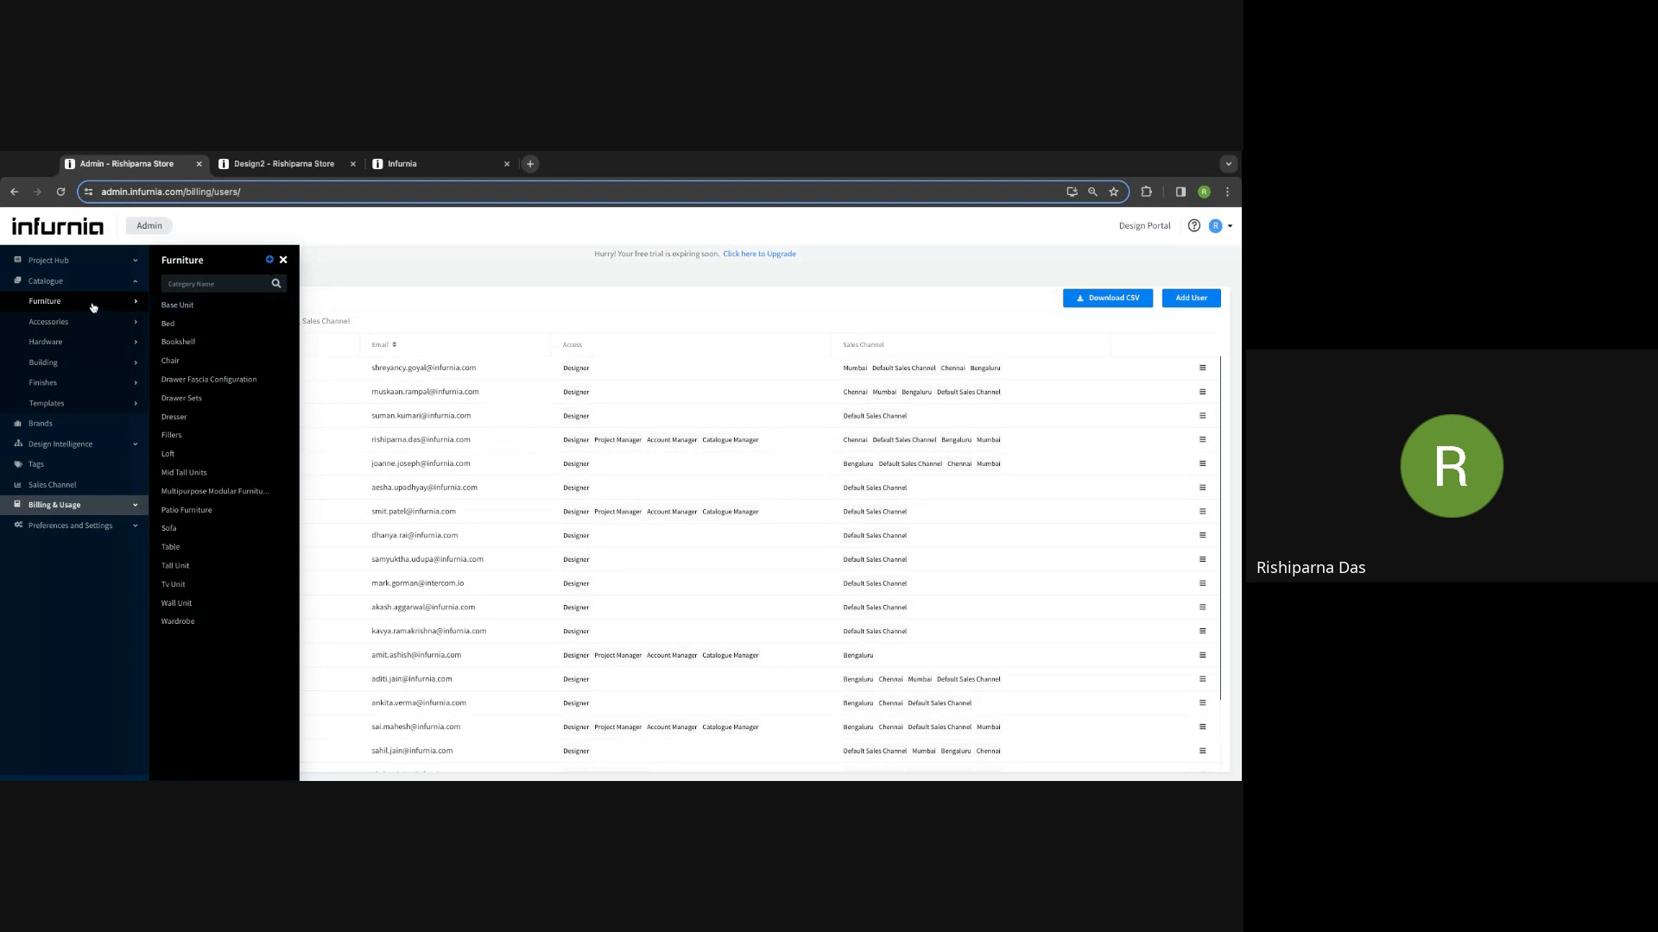
{"action": "left_click", "coordinate": [182, 305]}
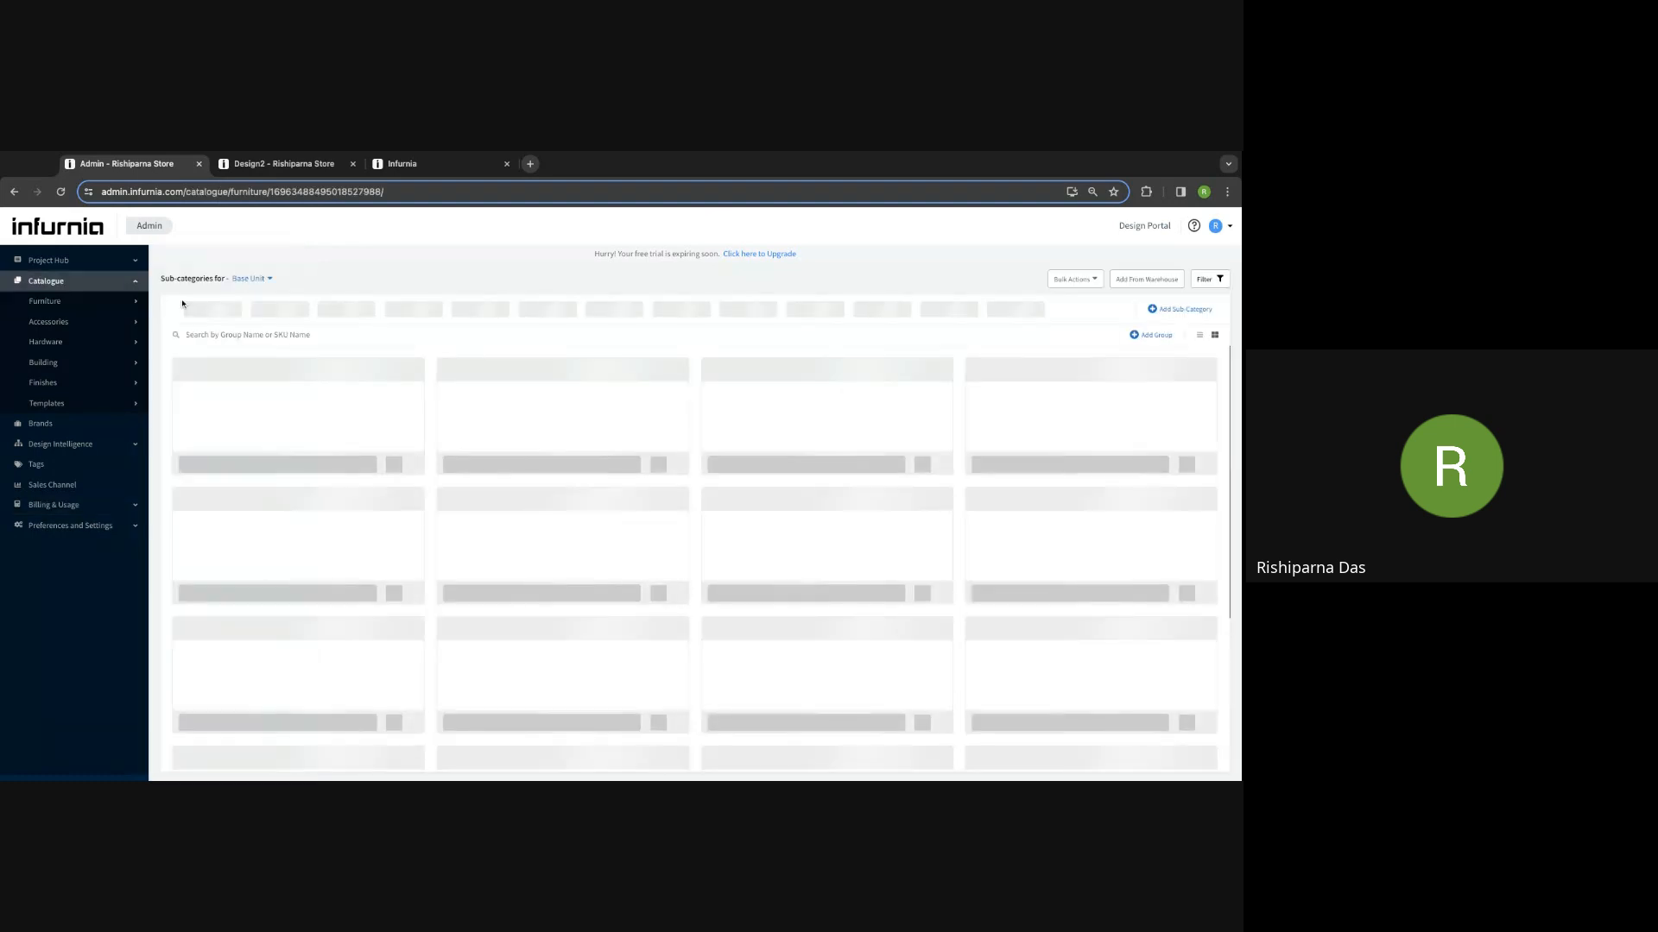
Step: View the Base Unit items available for furnishing in Design2 and return to the admin catalogue to compare them
{"action": "left_click", "coordinate": [272, 166]}
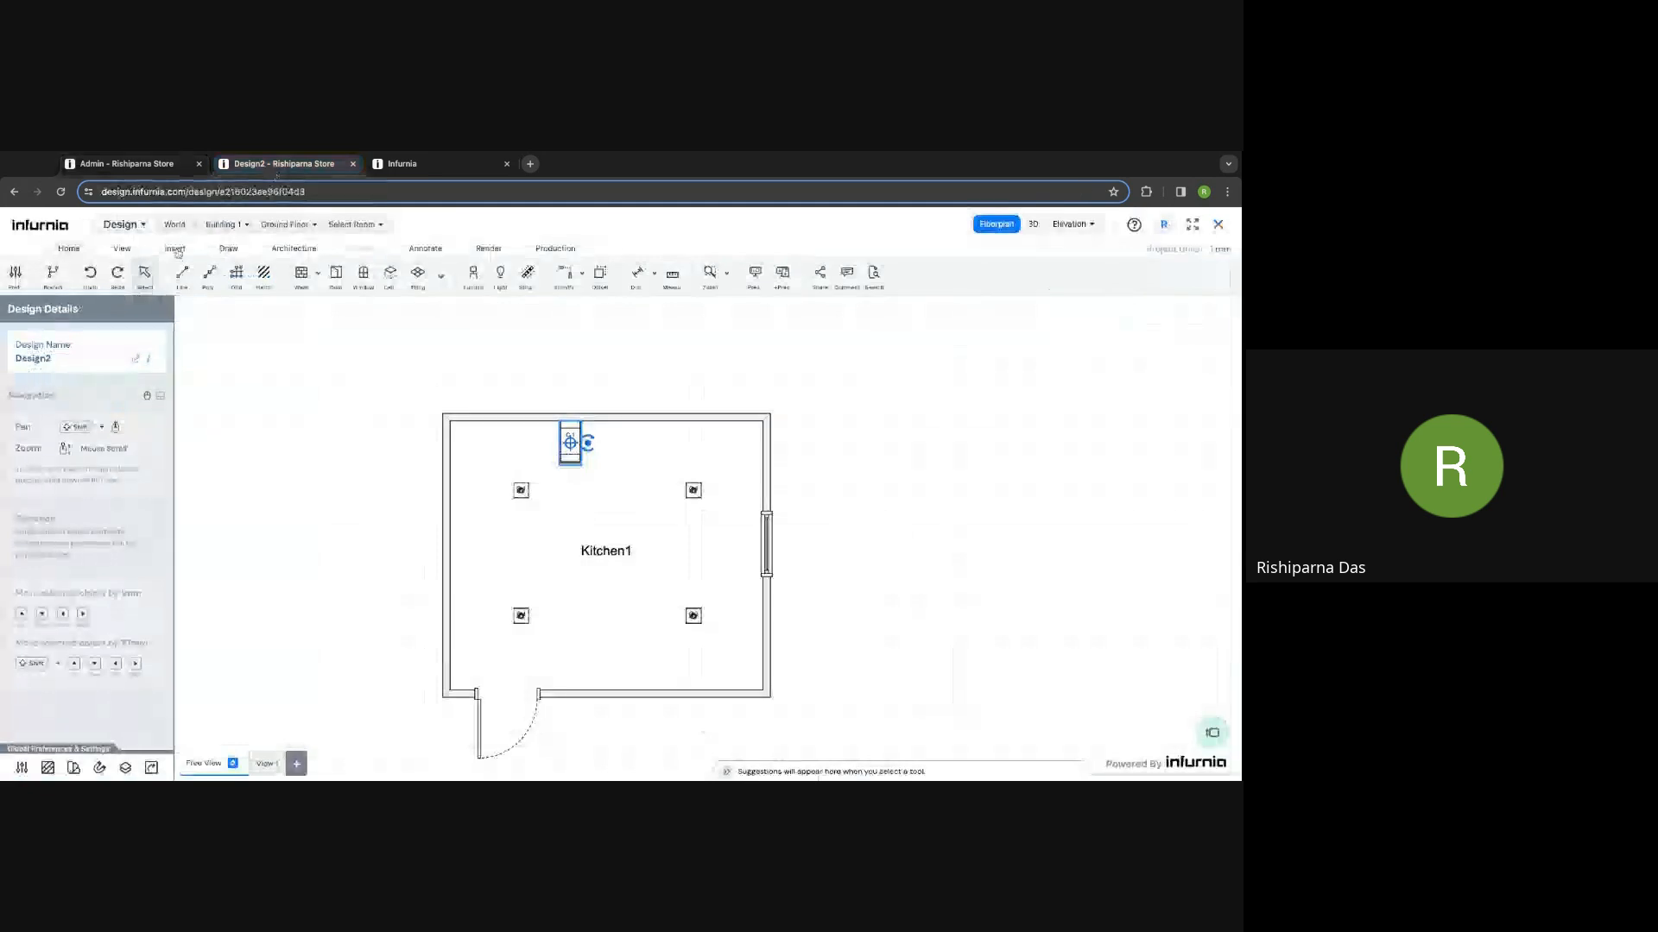
{"action": "left_click", "coordinate": [175, 249]}
{"action": "left_click", "coordinate": [182, 276]}
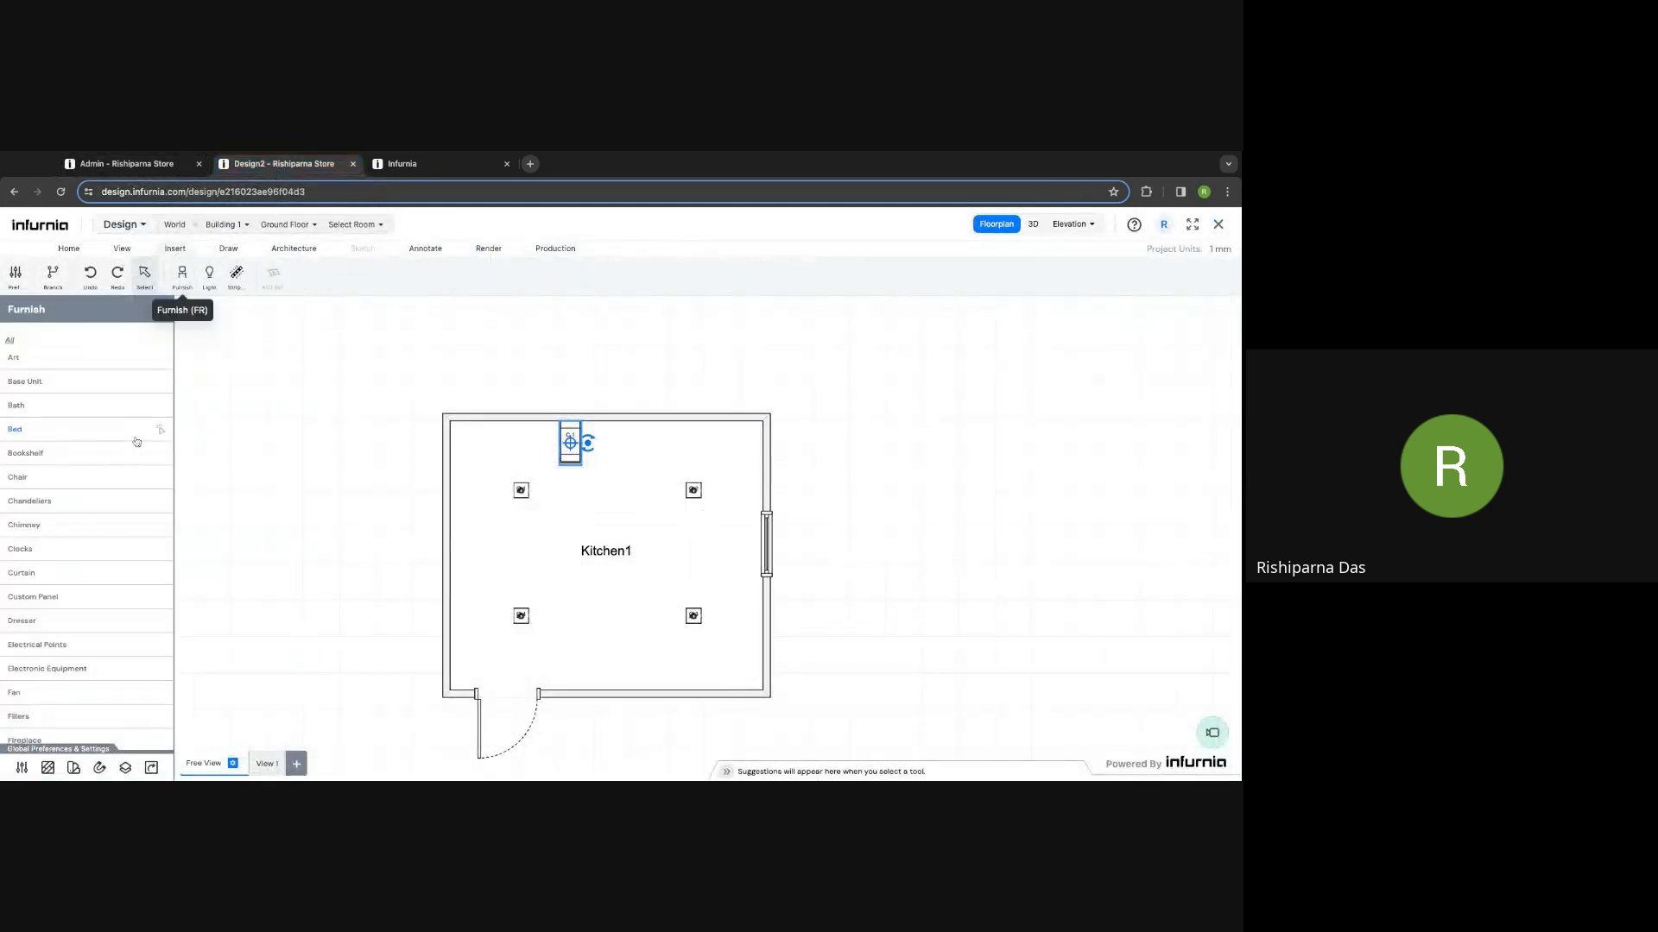
{"action": "left_click", "coordinate": [24, 382]}
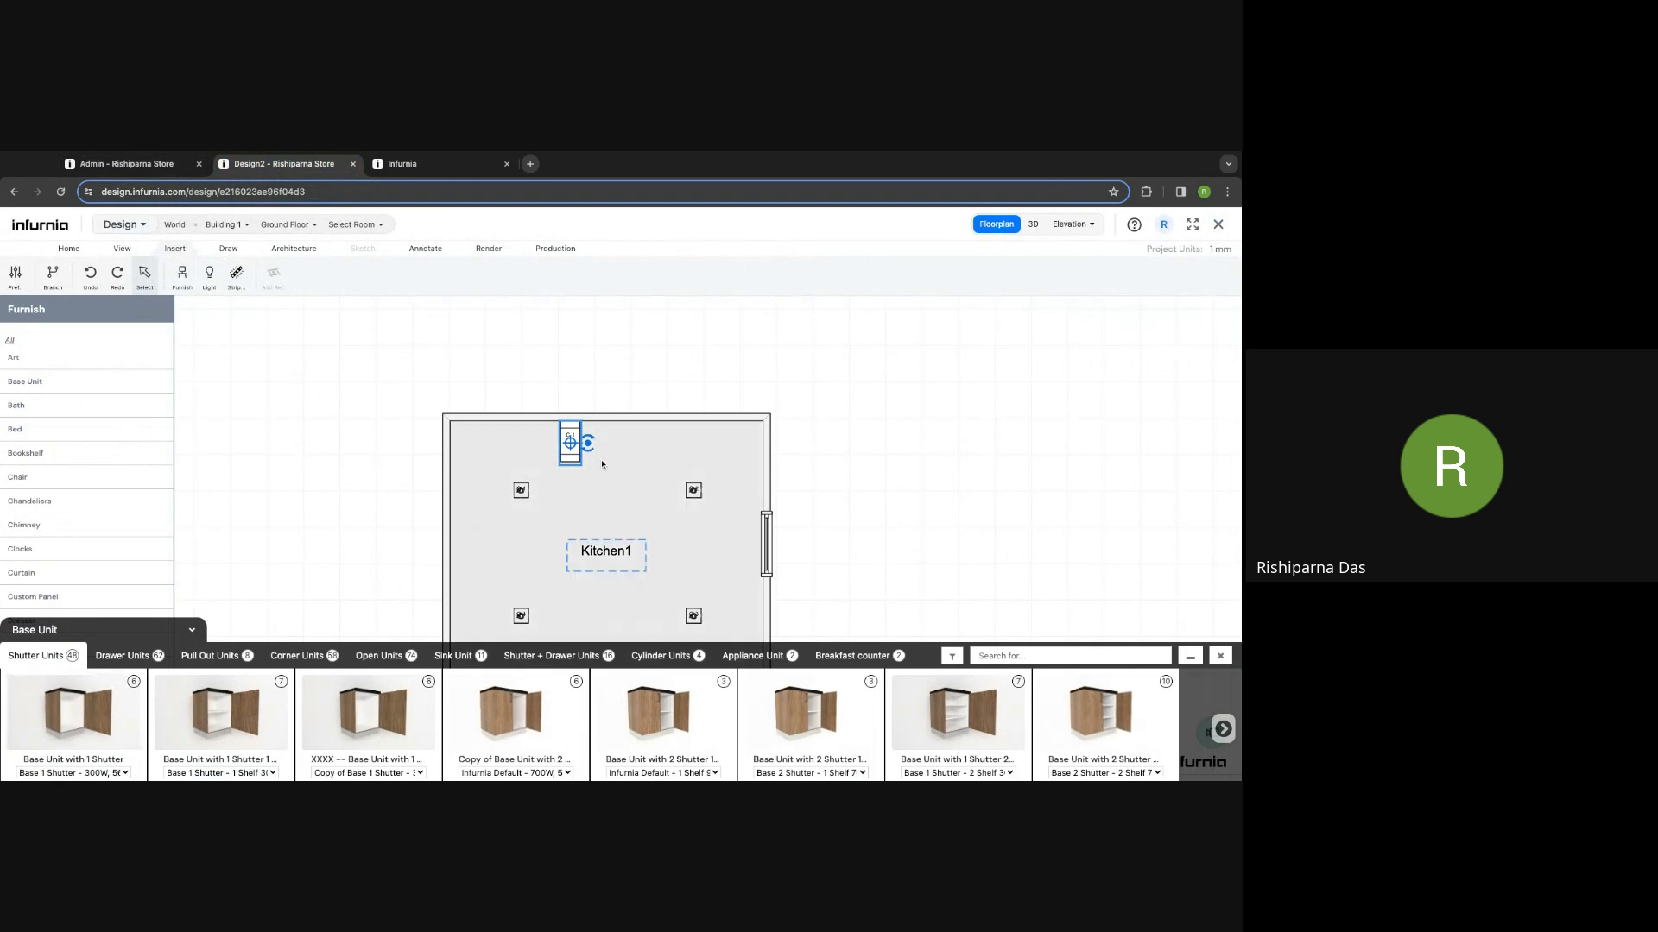
{"action": "left_click", "coordinate": [130, 163]}
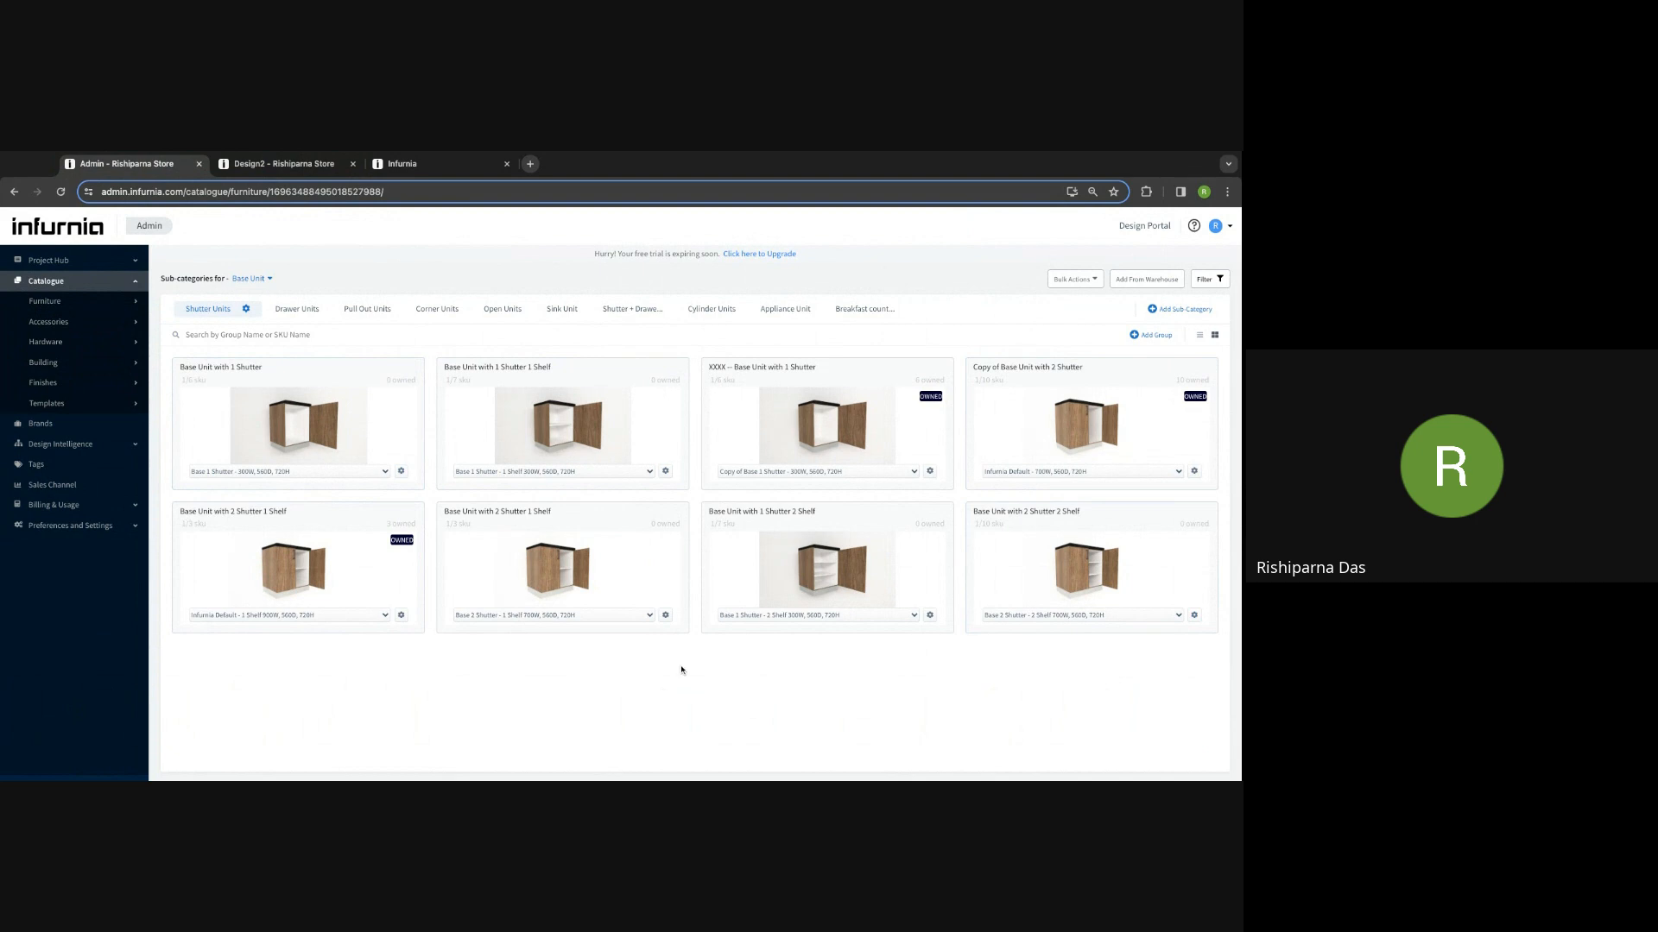
Step: Examine the Furniture category list and the Shutter Units sub-category, and compare the latter with the Base Unit items in Design2
{"action": "left_click", "coordinate": [69, 301]}
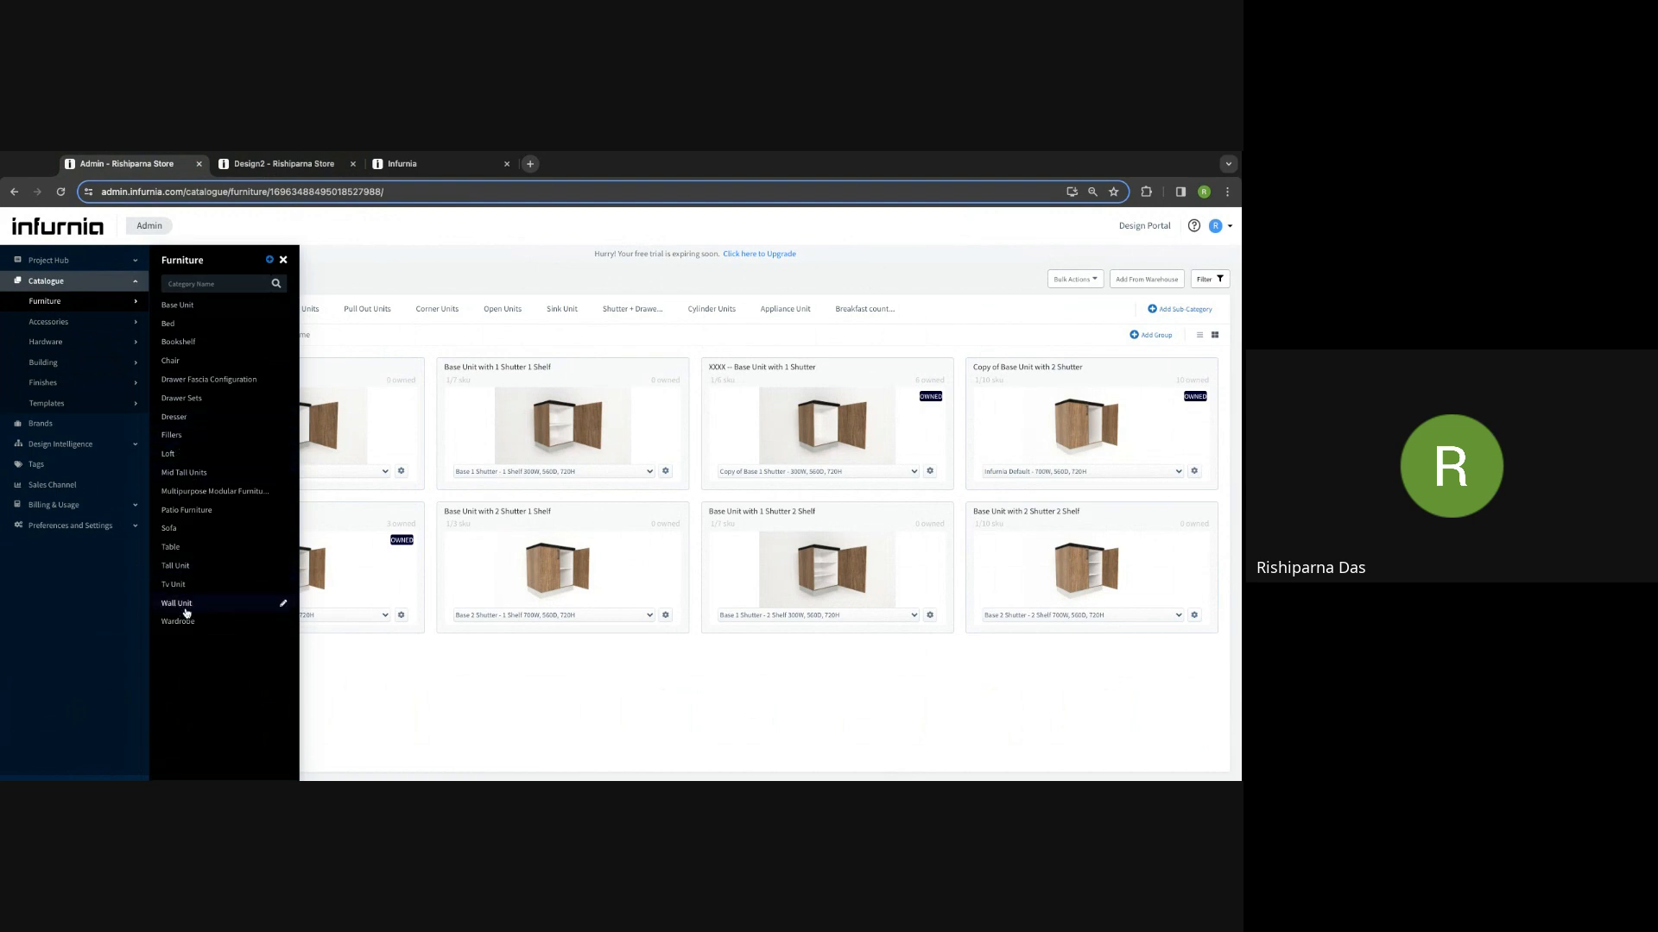
{"action": "left_click", "coordinate": [381, 734]}
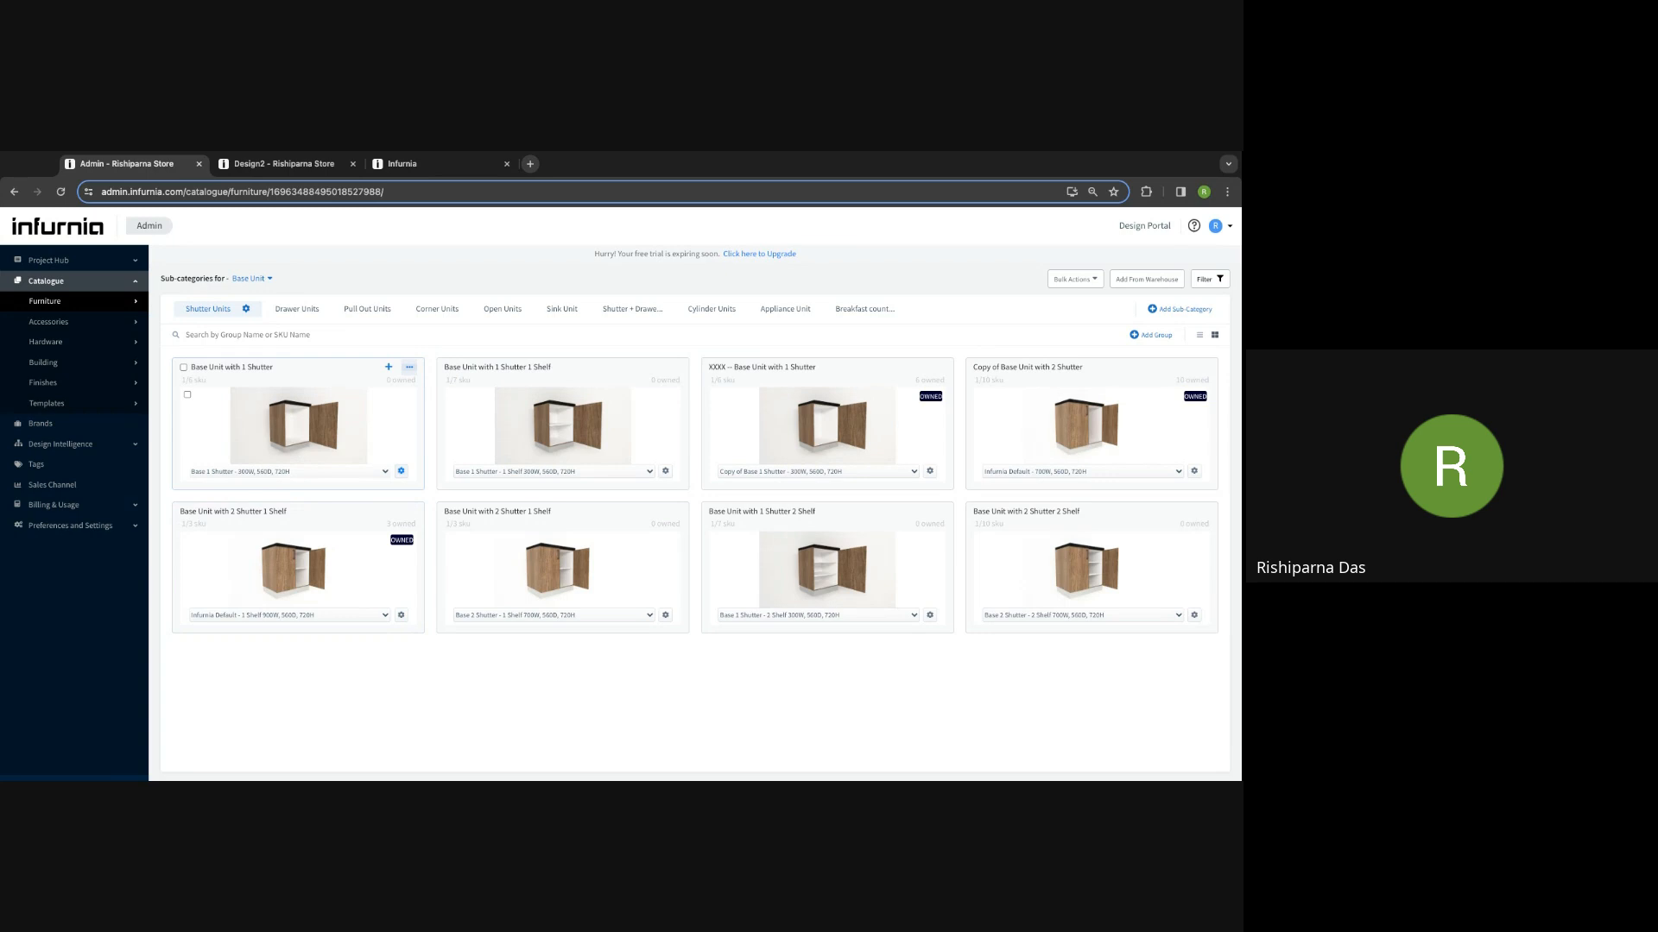
{"action": "left_click", "coordinate": [213, 313]}
{"action": "left_click", "coordinate": [242, 163]}
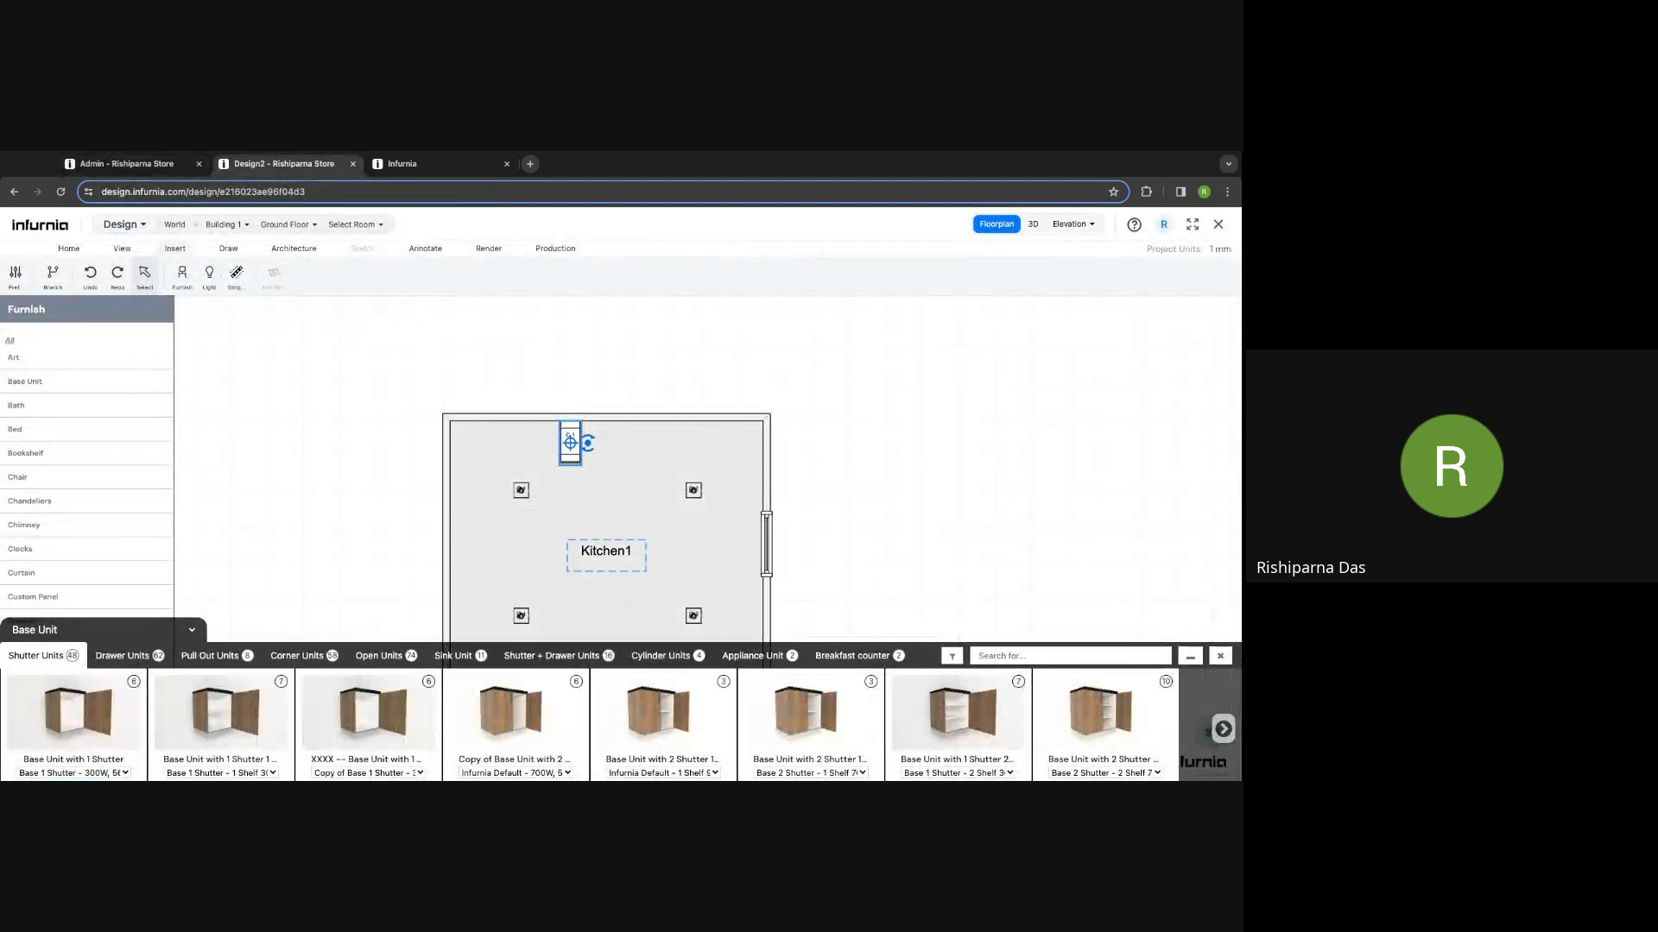
Step: In the admin catalogue, view the form for adding a Base Unit sub-category and close it without submitting
{"action": "left_click", "coordinate": [125, 163]}
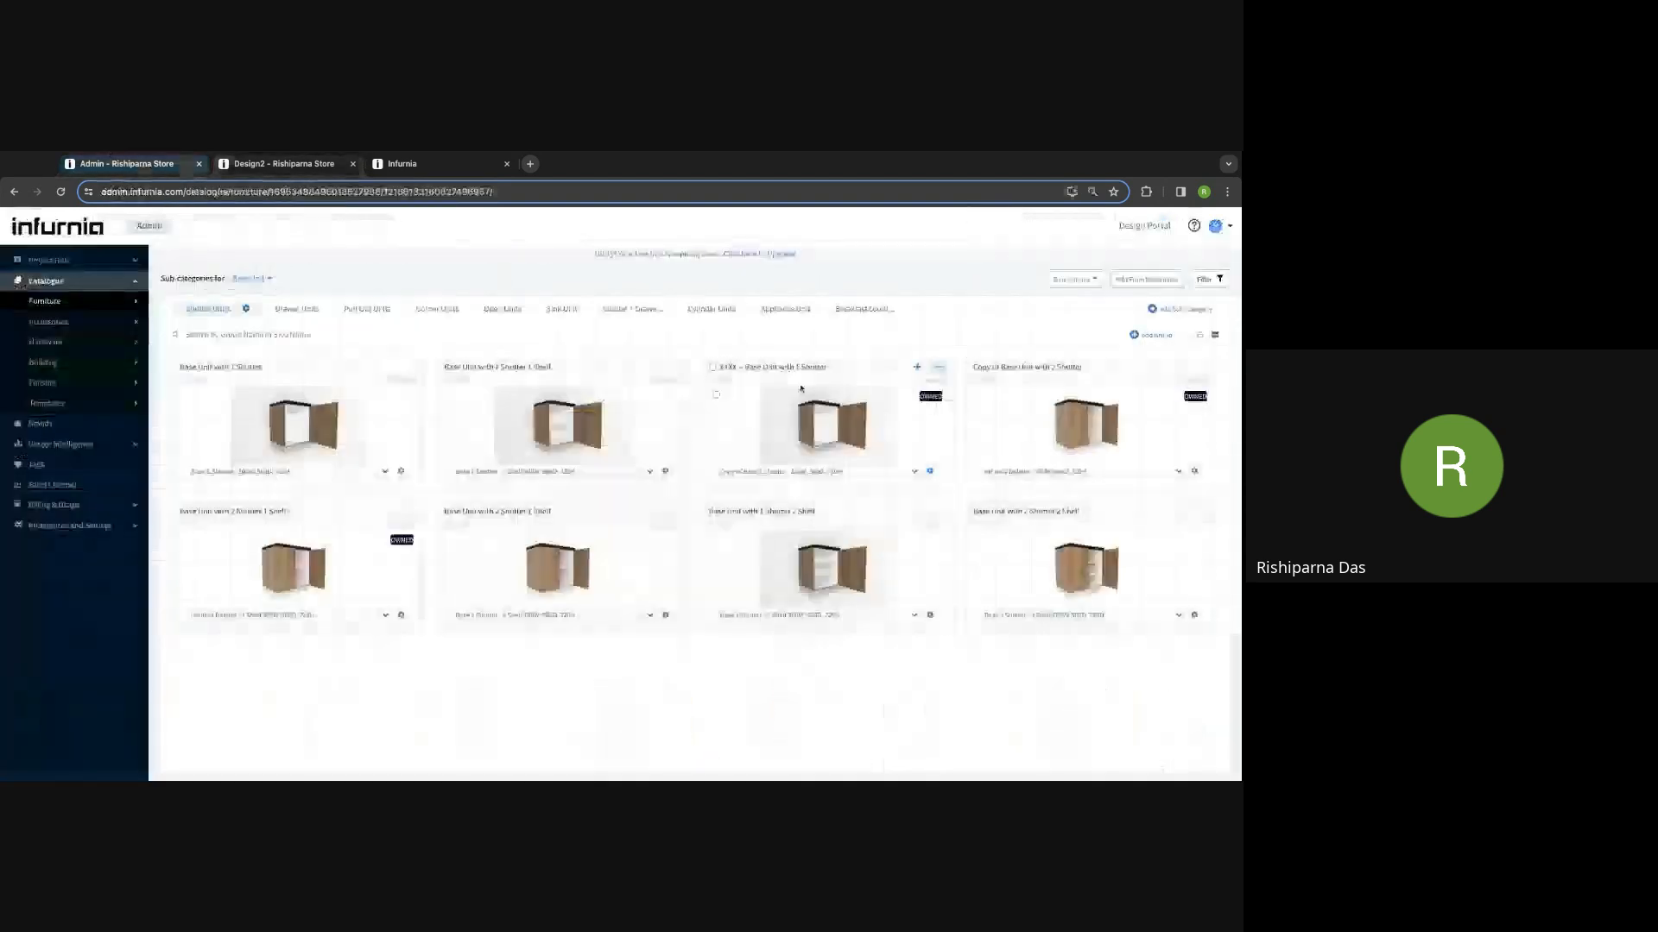
{"action": "left_click", "coordinate": [1172, 311]}
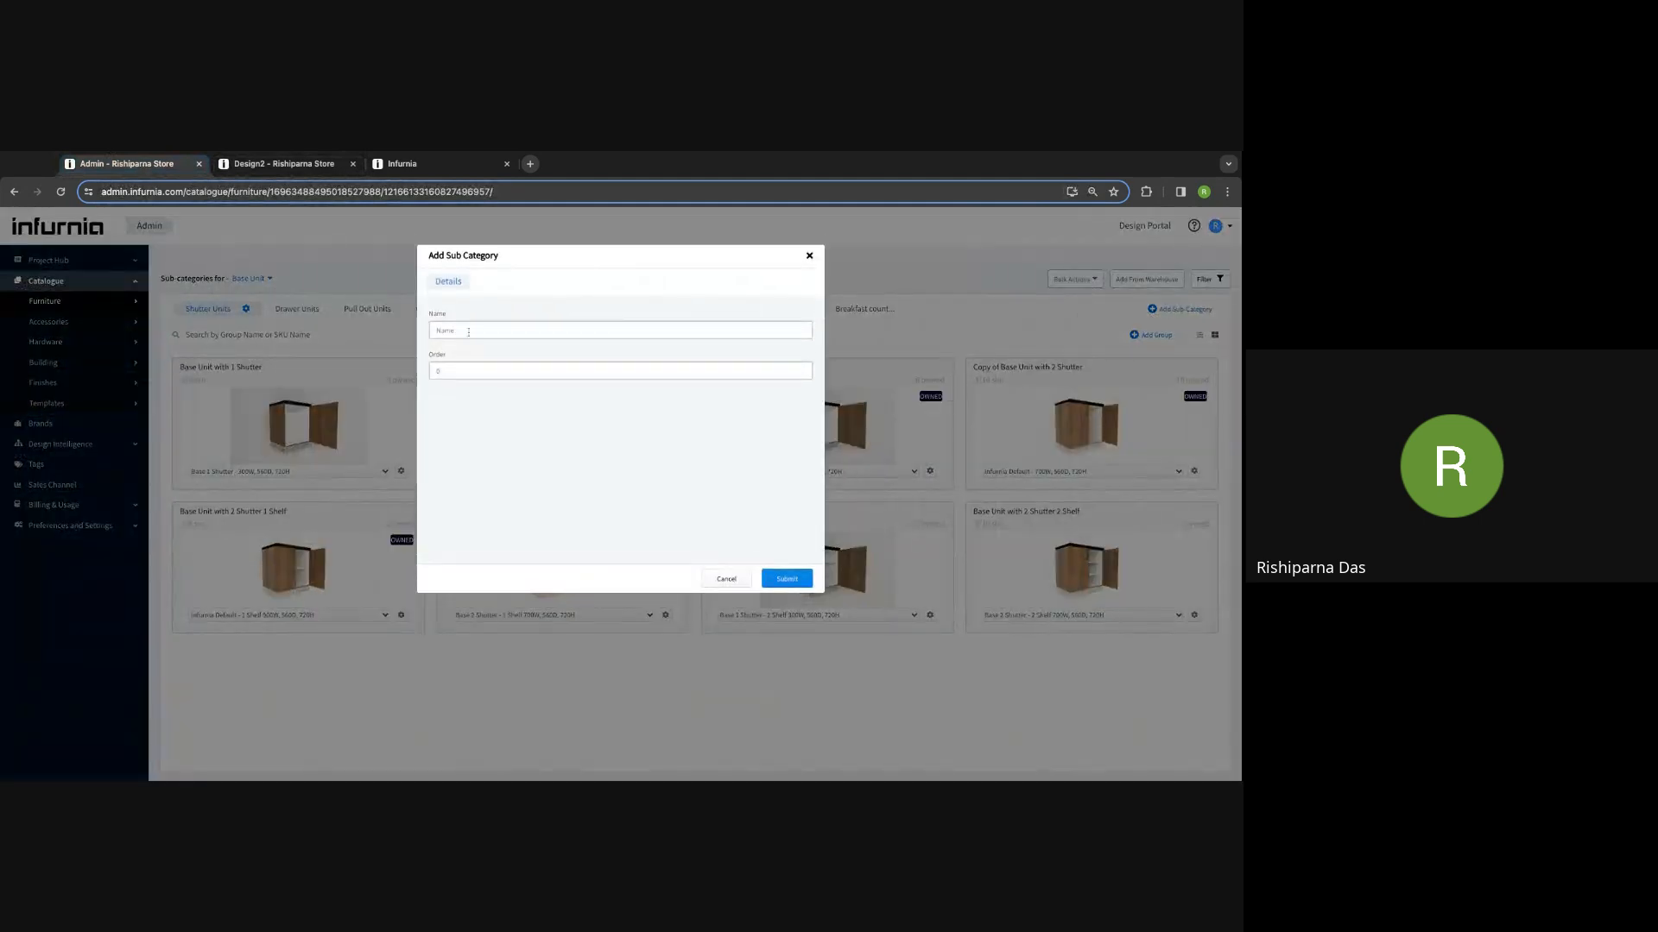
{"action": "left_click", "coordinate": [806, 258]}
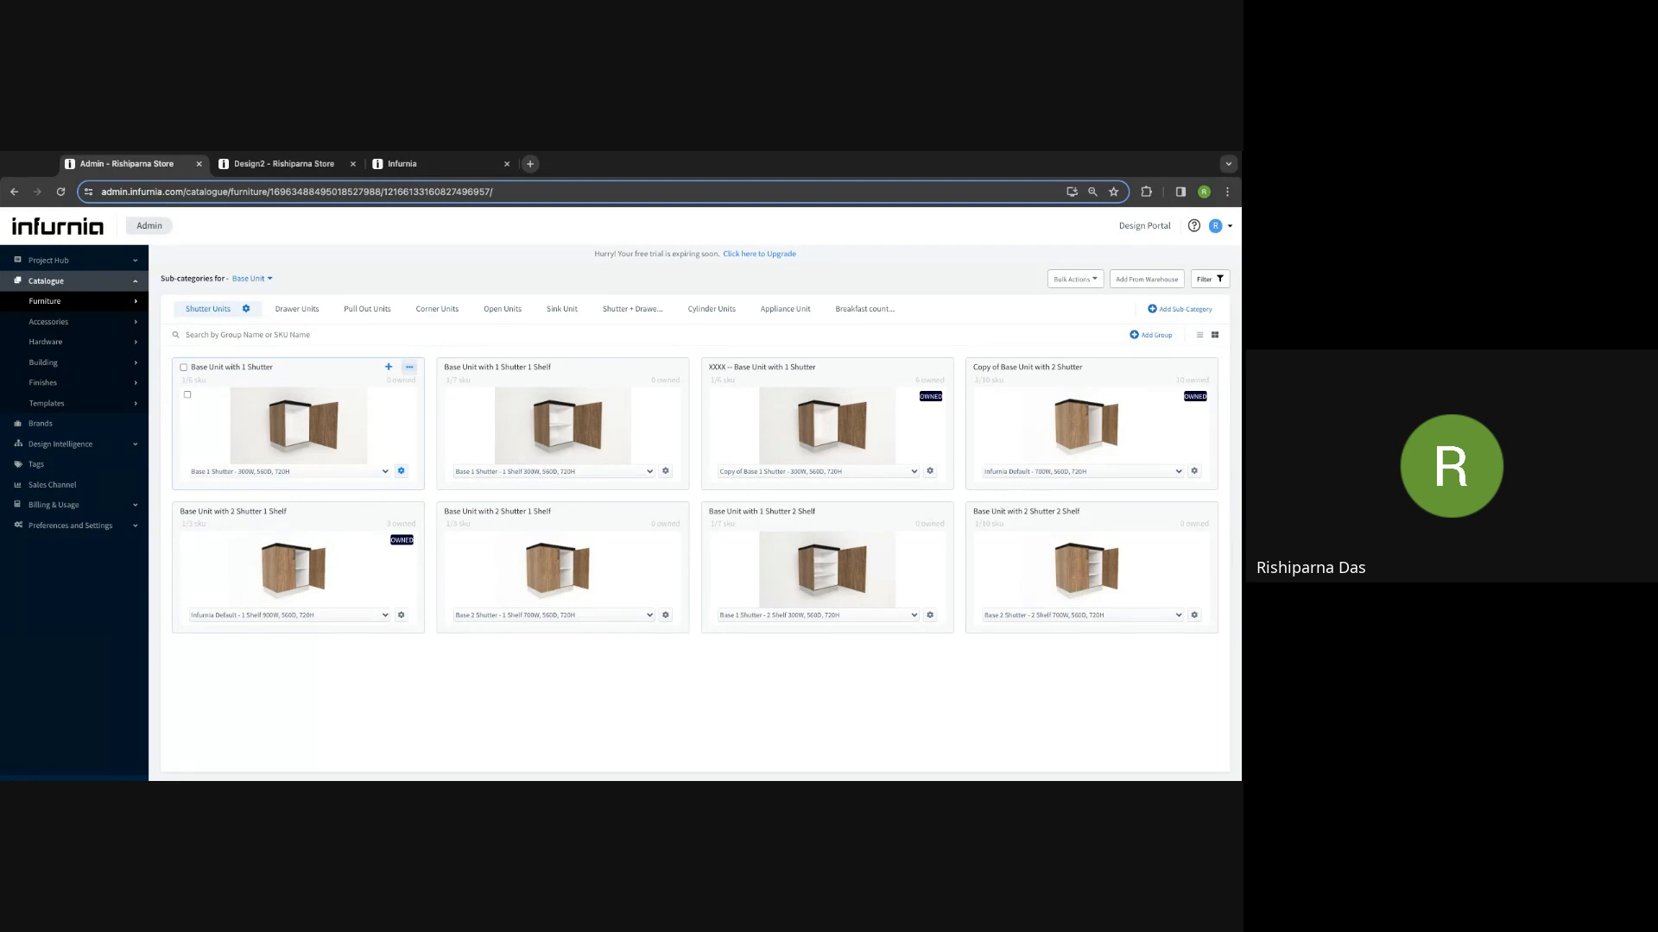
Step: In Design2, place a 450 mm wide Base Unit with 1 Shutter against Kitchen1's upper wall, near the window wall
{"action": "left_click", "coordinate": [281, 163]}
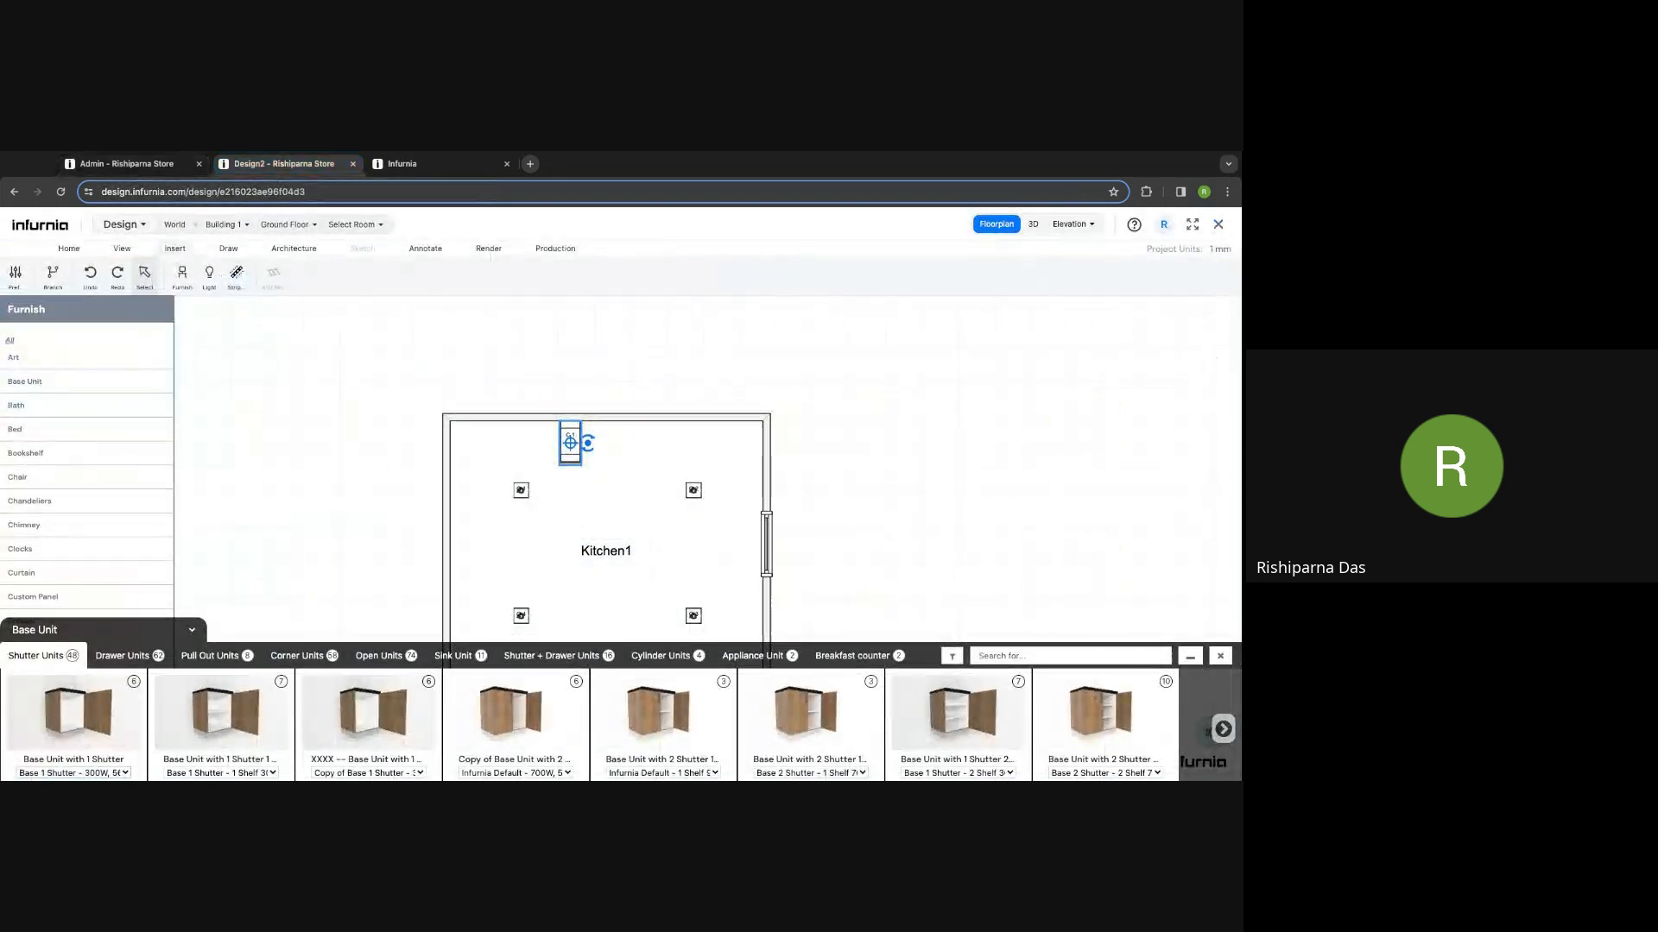
{"action": "left_click", "coordinate": [74, 710]}
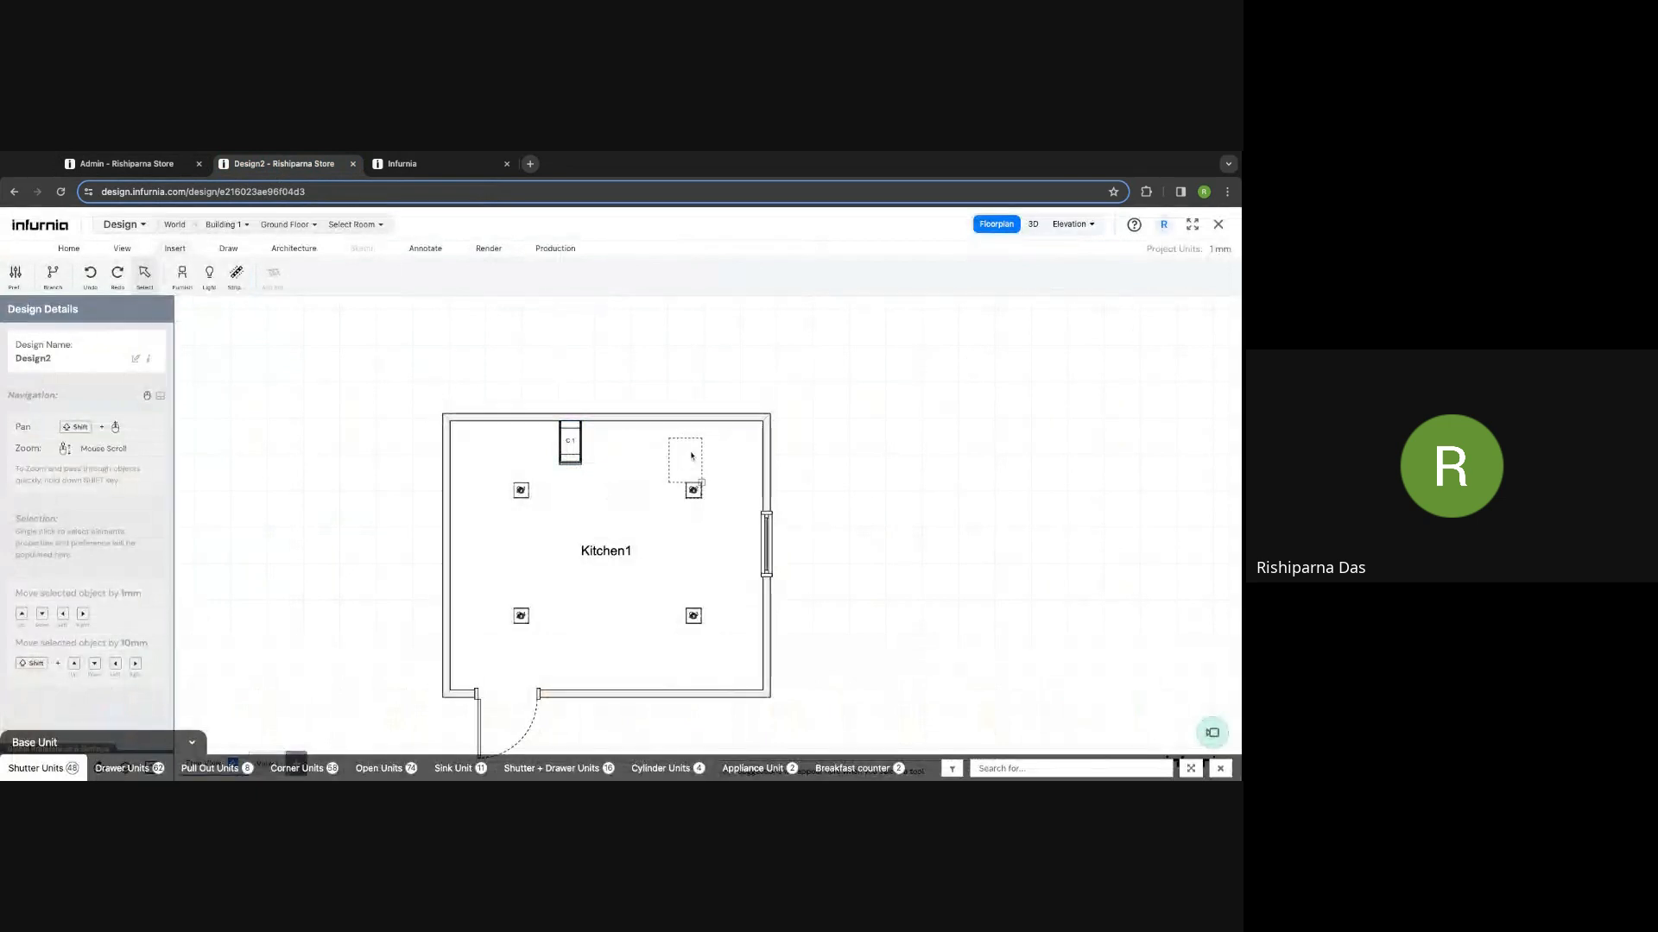
{"action": "left_click", "coordinate": [695, 447]}
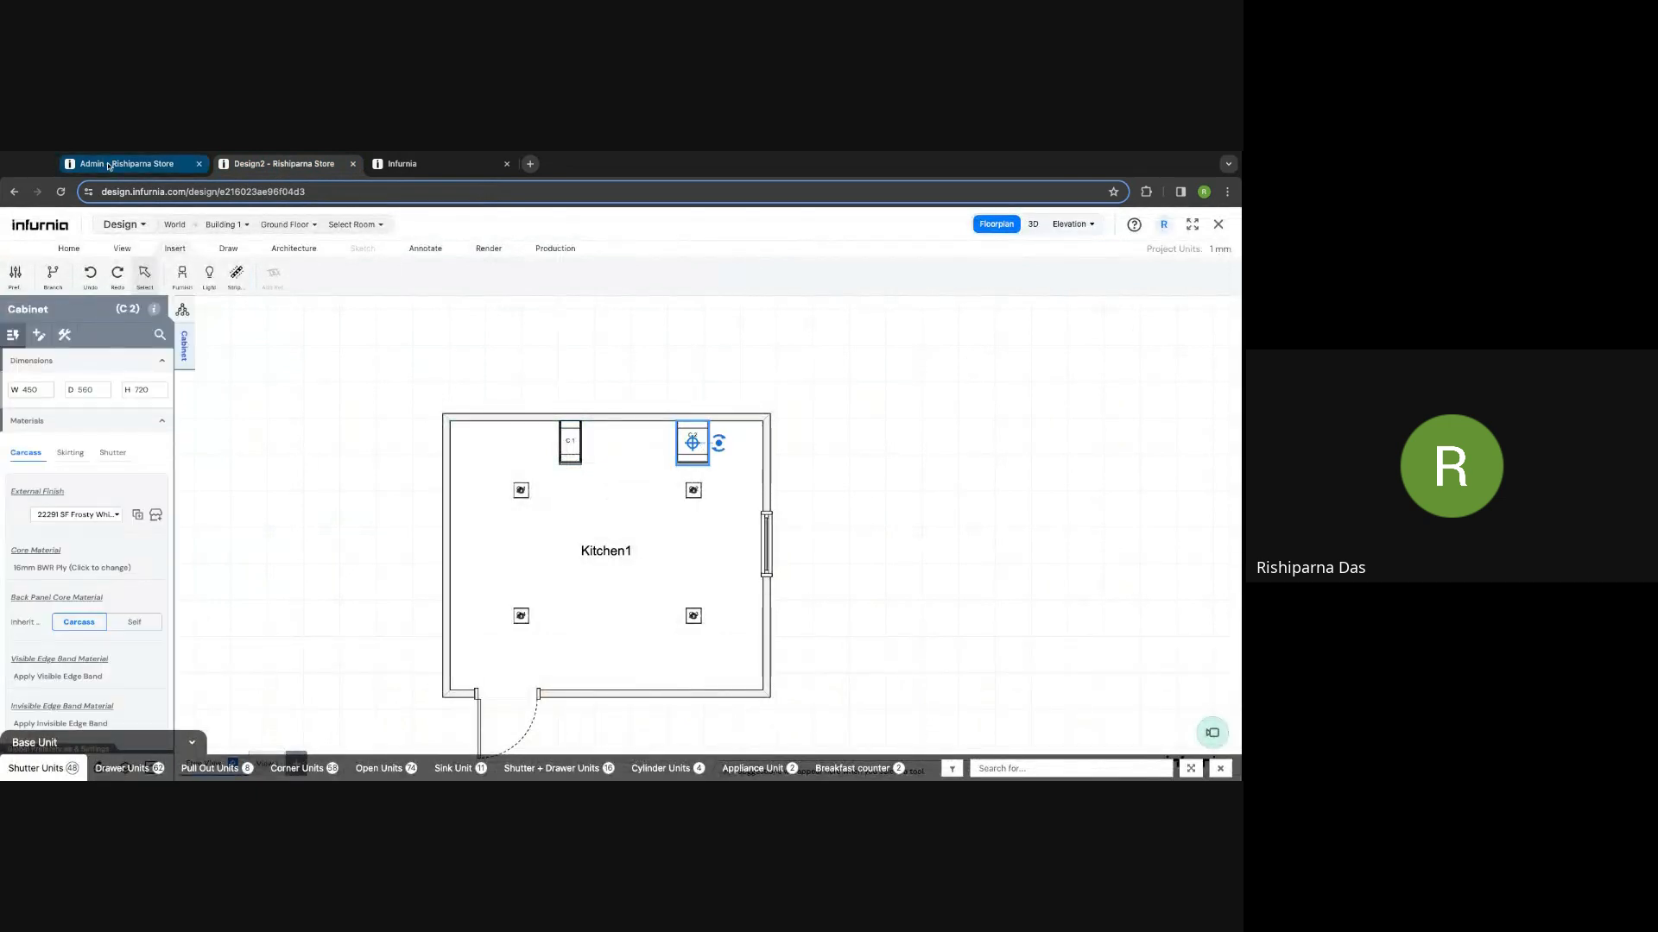
Step: In the admin catalogue, examine the name, SKU code, dimension and placement properties of the Infurnia Default - 1 Shelf 1100W, 560D, 720H SKU
{"action": "left_click", "coordinate": [130, 163]}
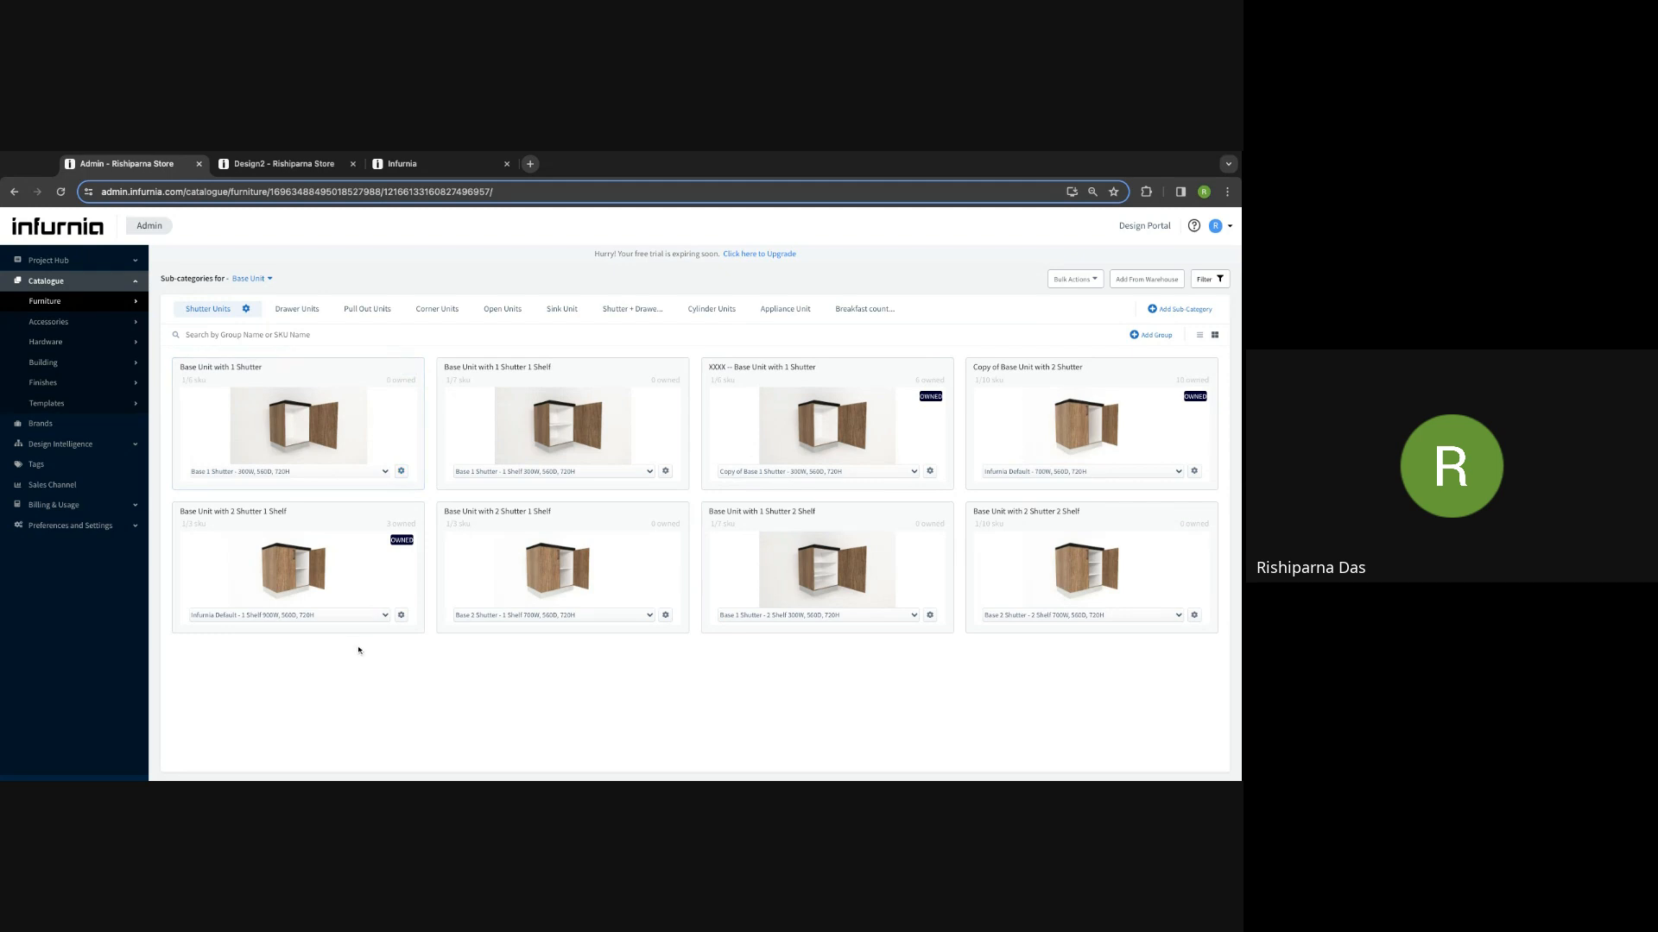
{"action": "mouse_move", "coordinate": [405, 557]}
{"action": "left_click", "coordinate": [401, 615]}
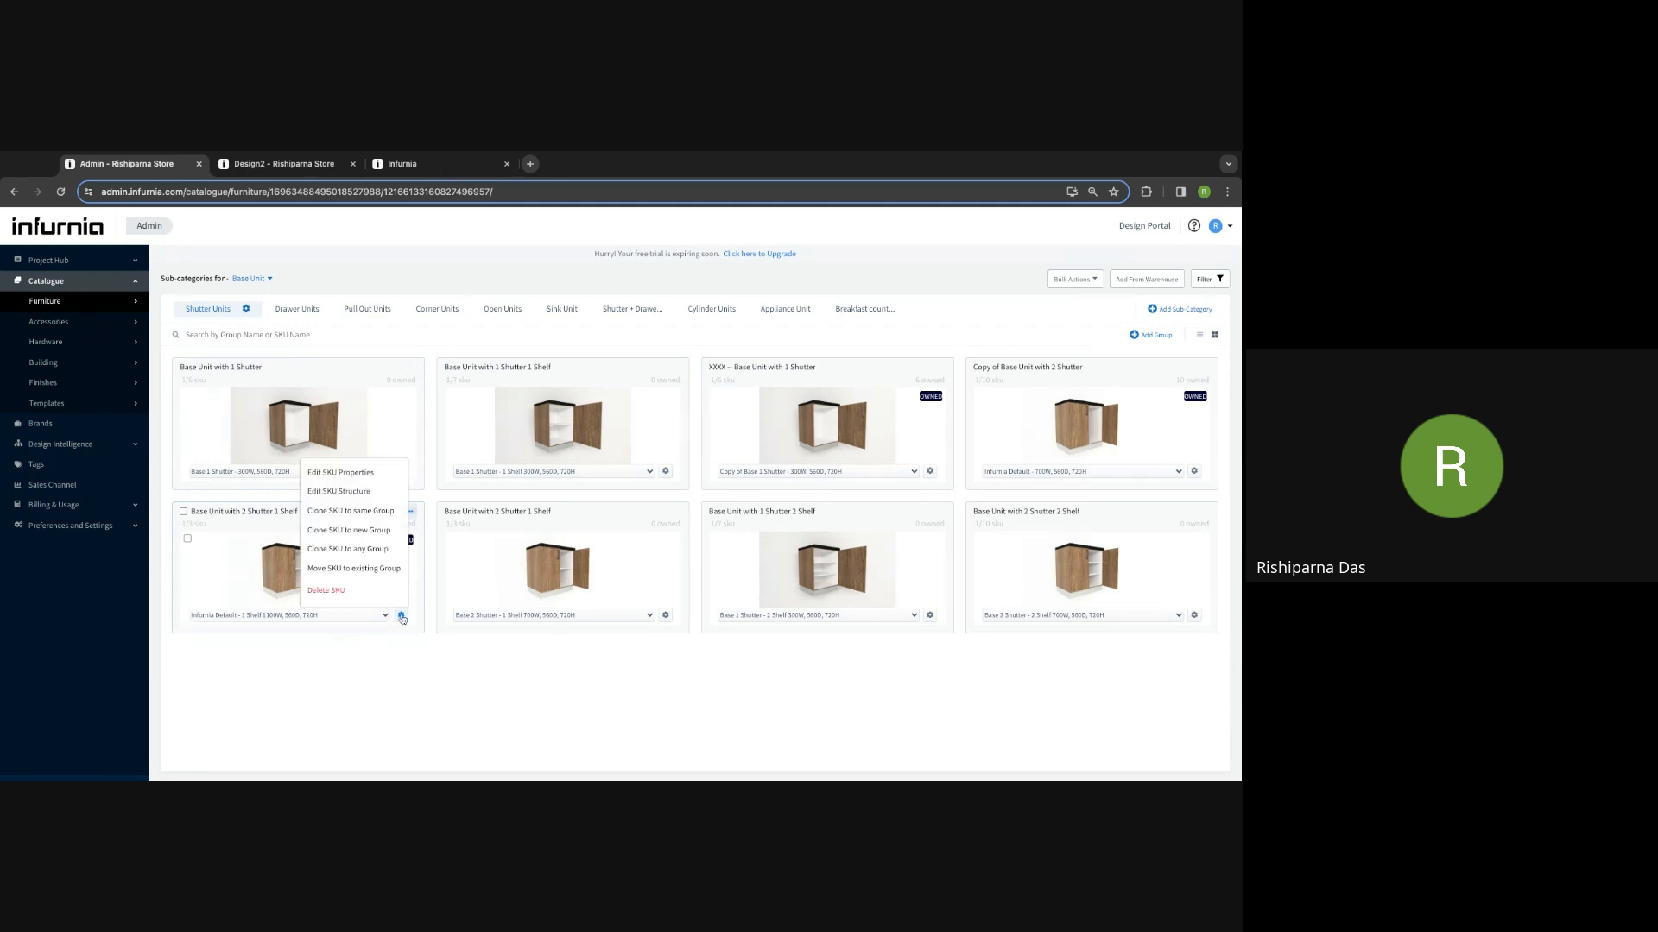
{"action": "left_click", "coordinate": [362, 473]}
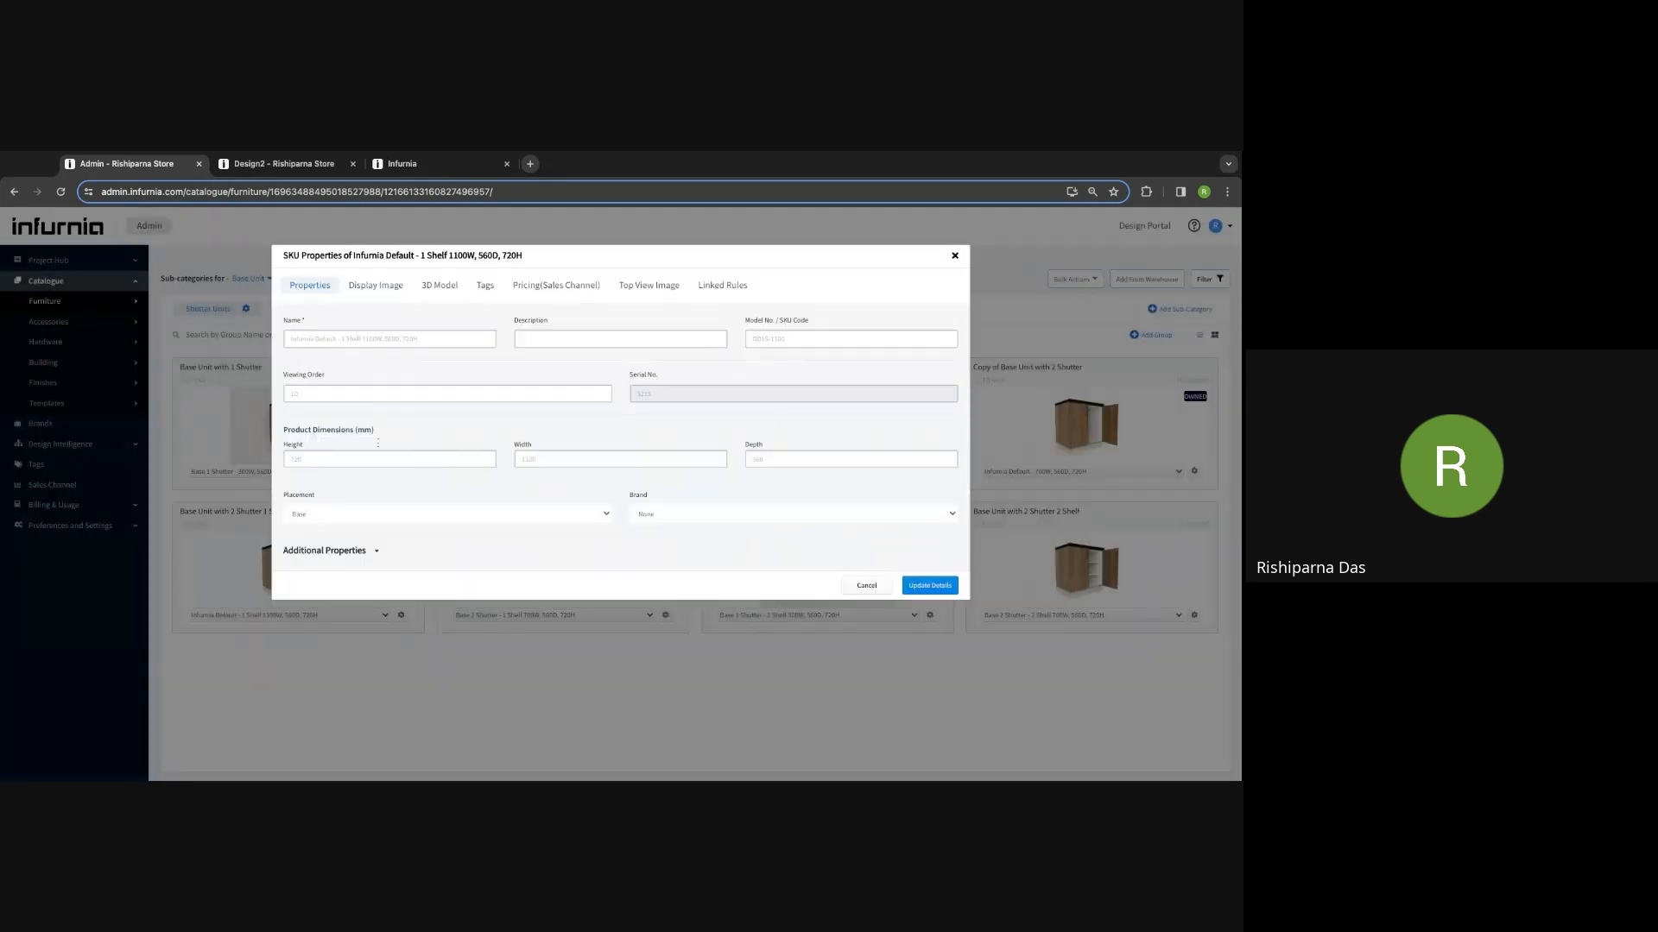
{"action": "triple_click", "coordinate": [309, 339]}
{"action": "left_click_drag", "start_coordinate": [750, 339], "coordinate": [785, 339]}
{"action": "double_click", "coordinate": [332, 455]}
{"action": "left_click", "coordinate": [354, 519]}
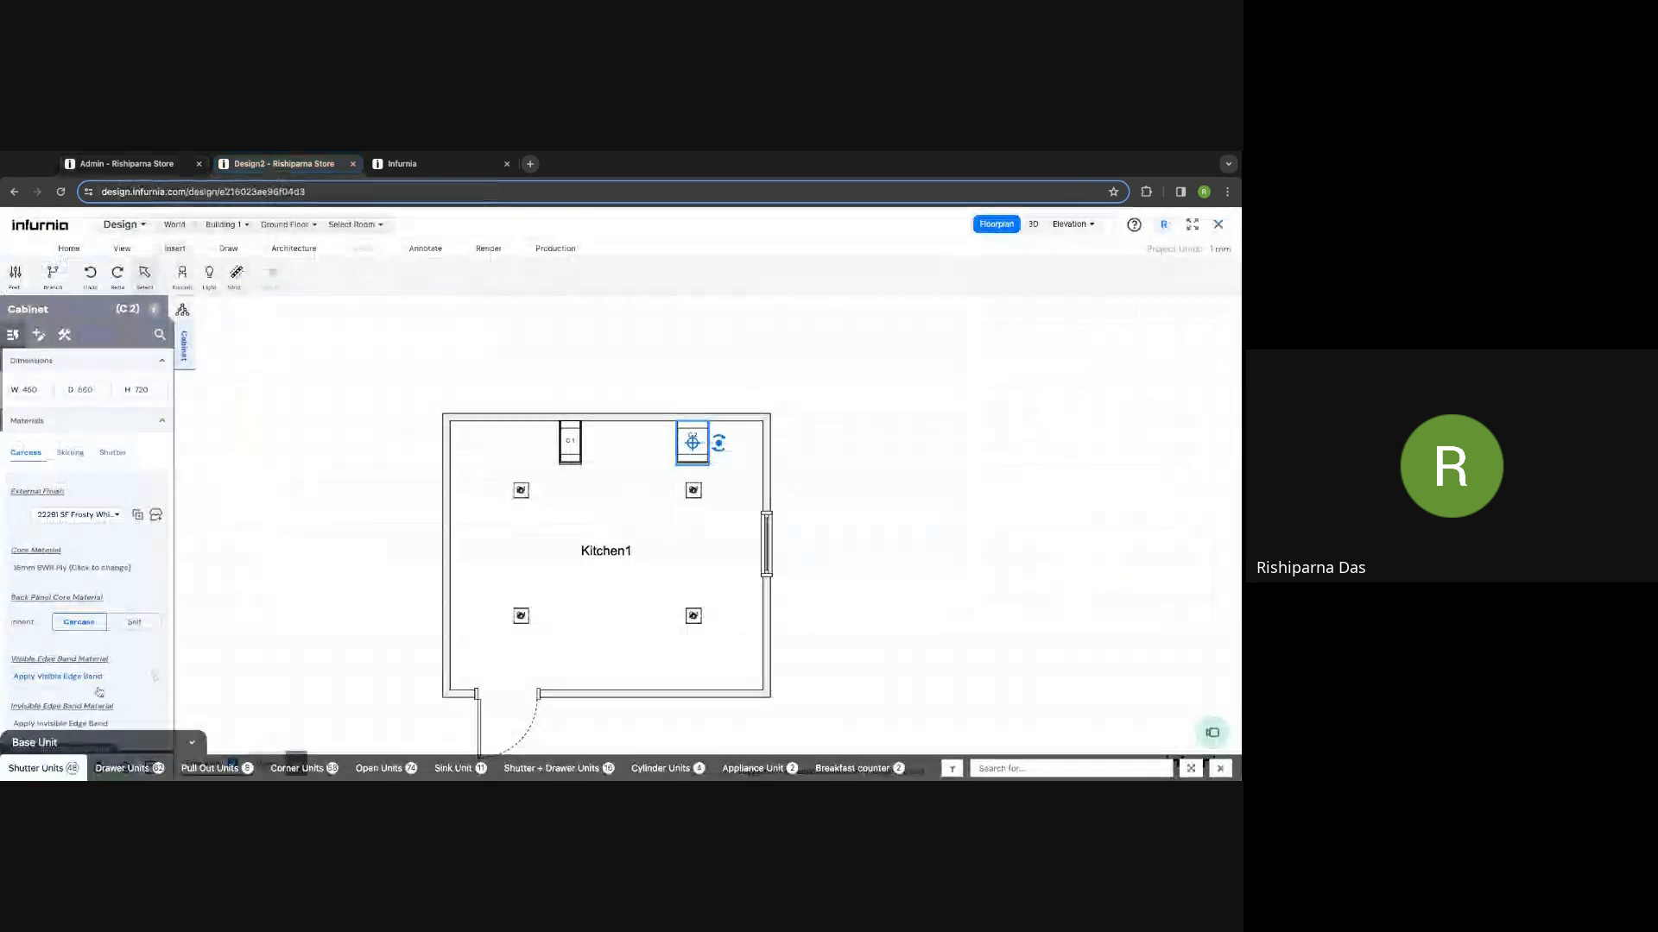
Step: In Design2, show Kitchen1 in 3D and place another shutter base unit against the back wall, beside the blue wall
{"action": "left_click", "coordinate": [46, 770]}
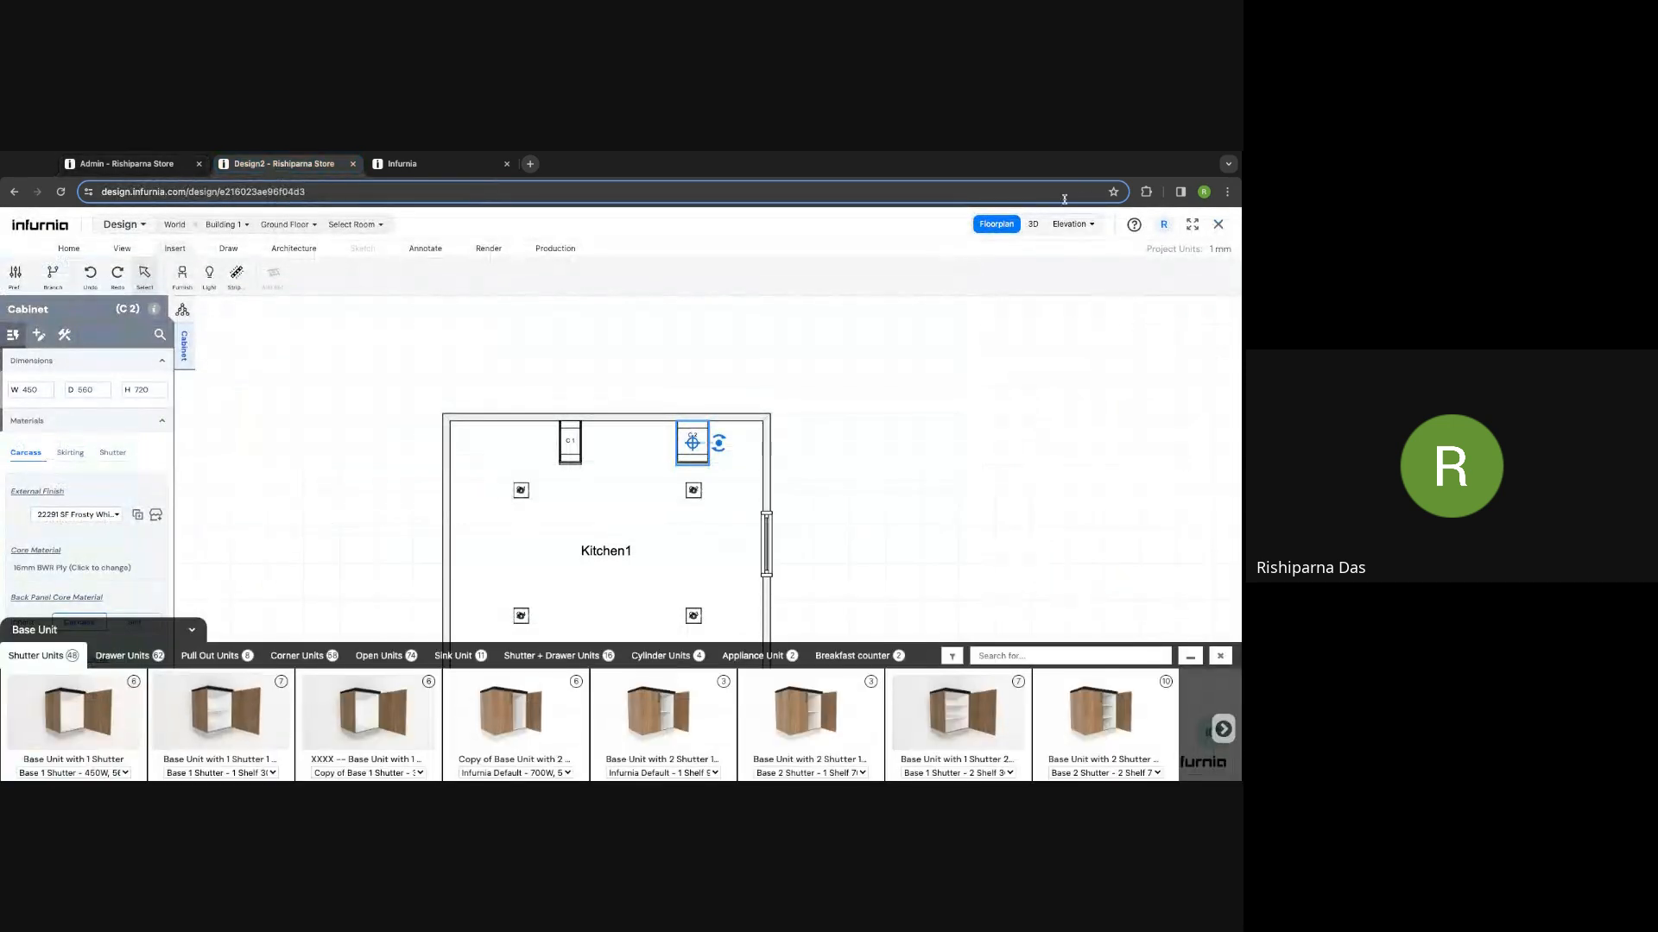
{"action": "left_click", "coordinate": [1032, 224]}
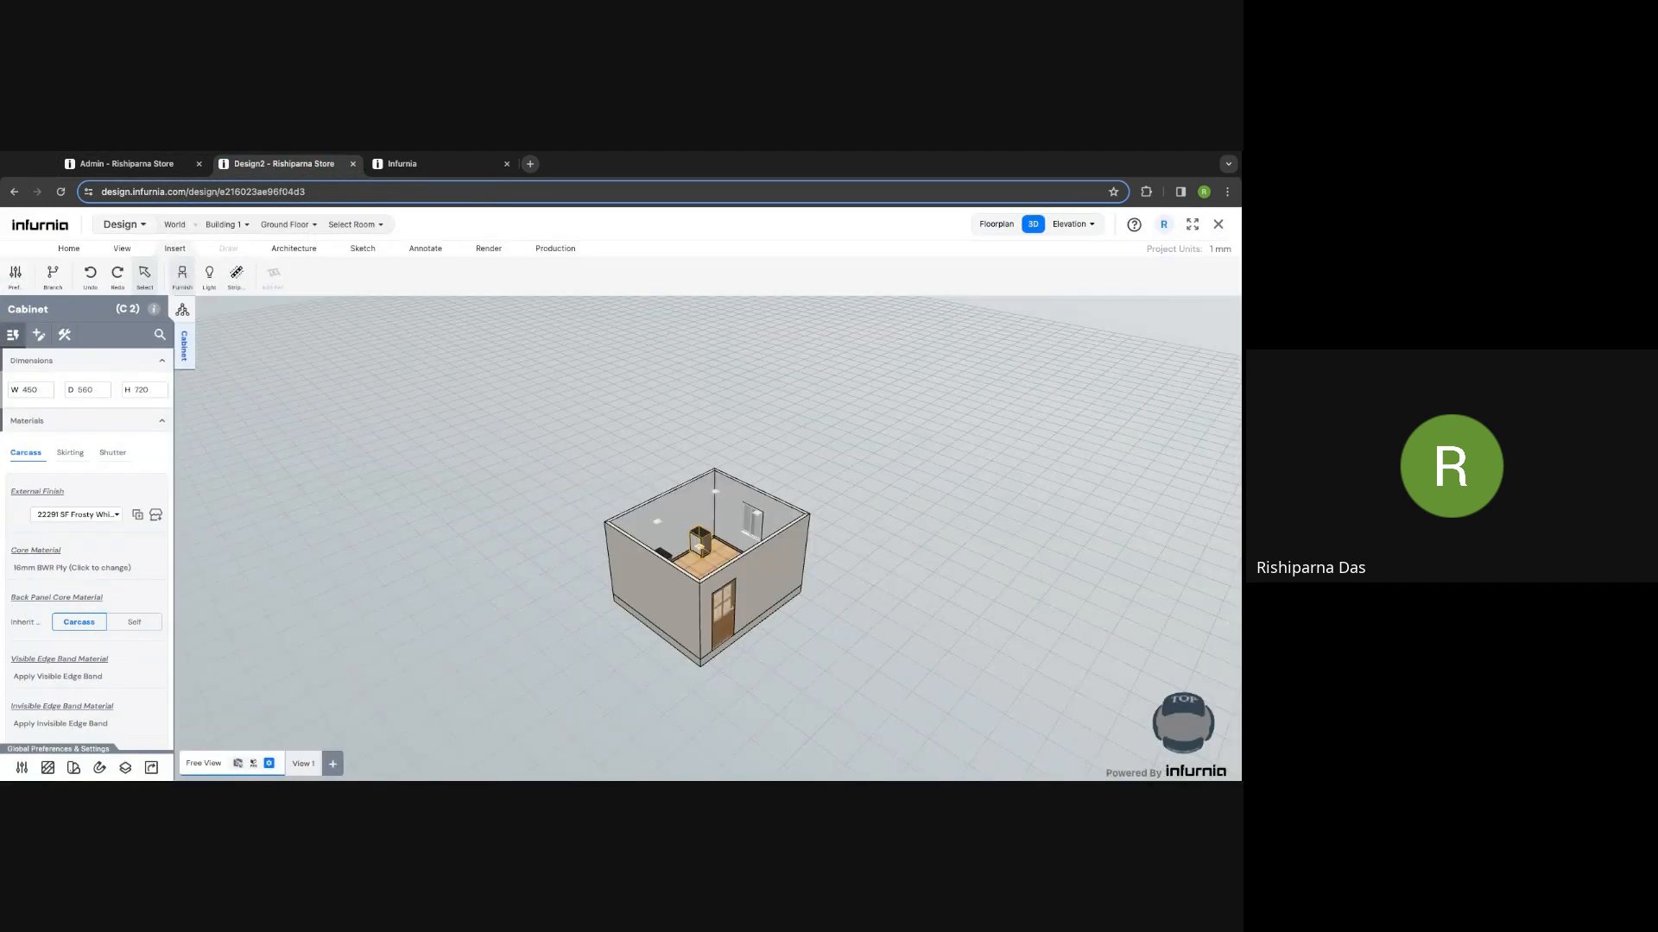
{"action": "left_click", "coordinate": [356, 224]}
{"action": "left_click", "coordinate": [362, 244]}
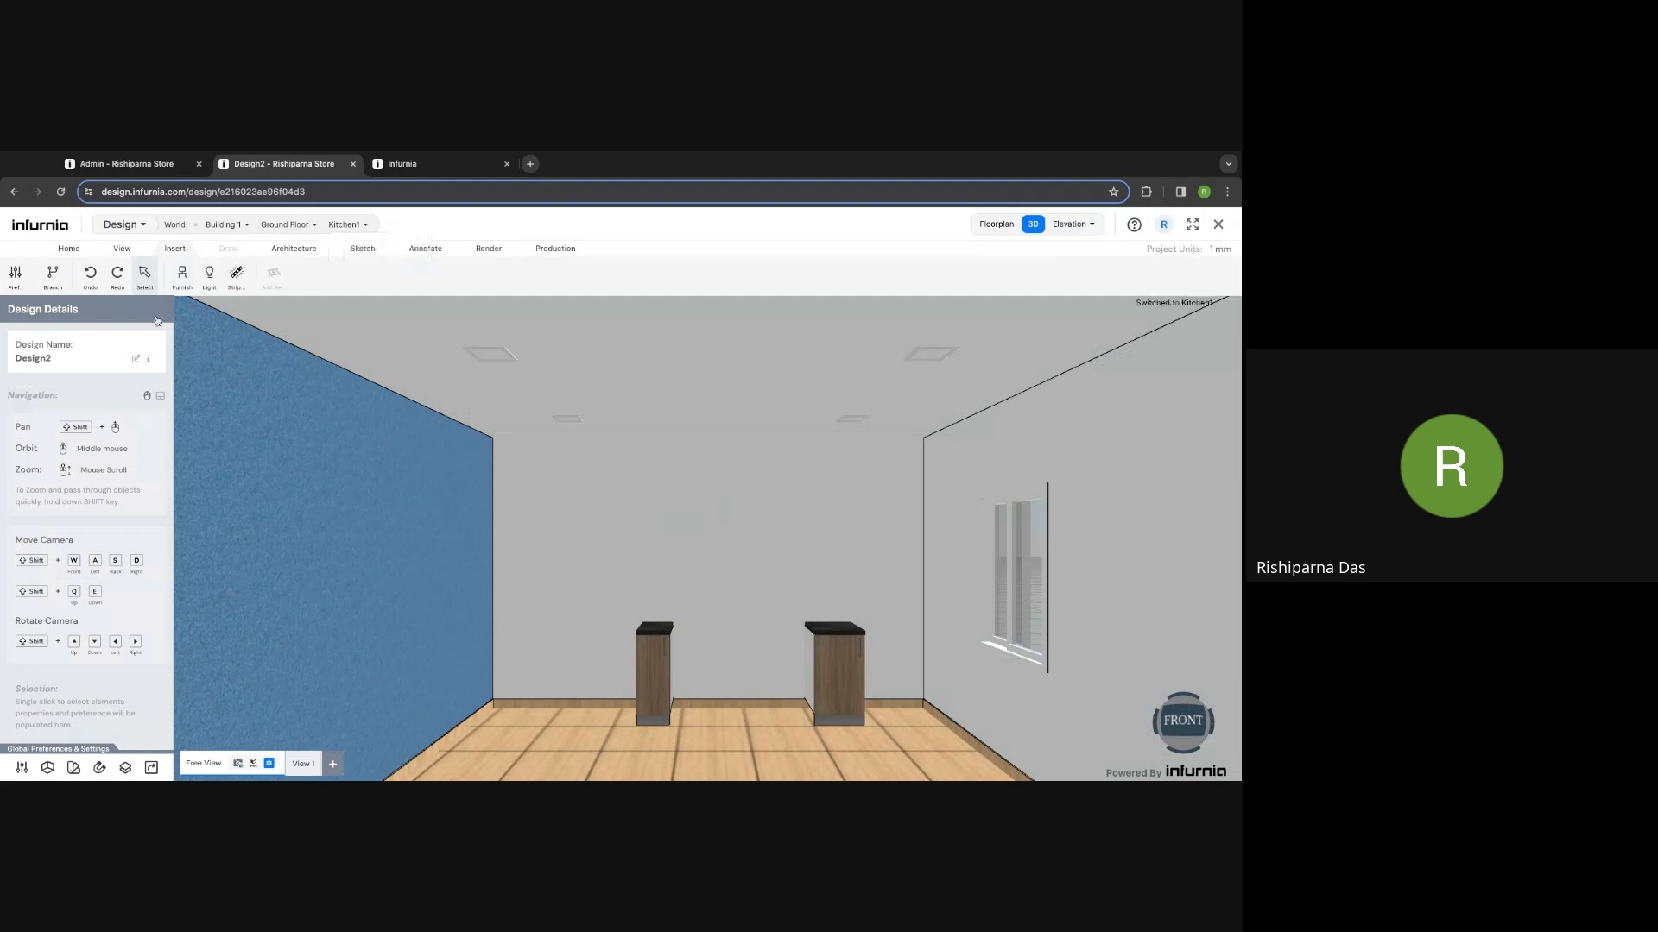
{"action": "left_click", "coordinate": [91, 356]}
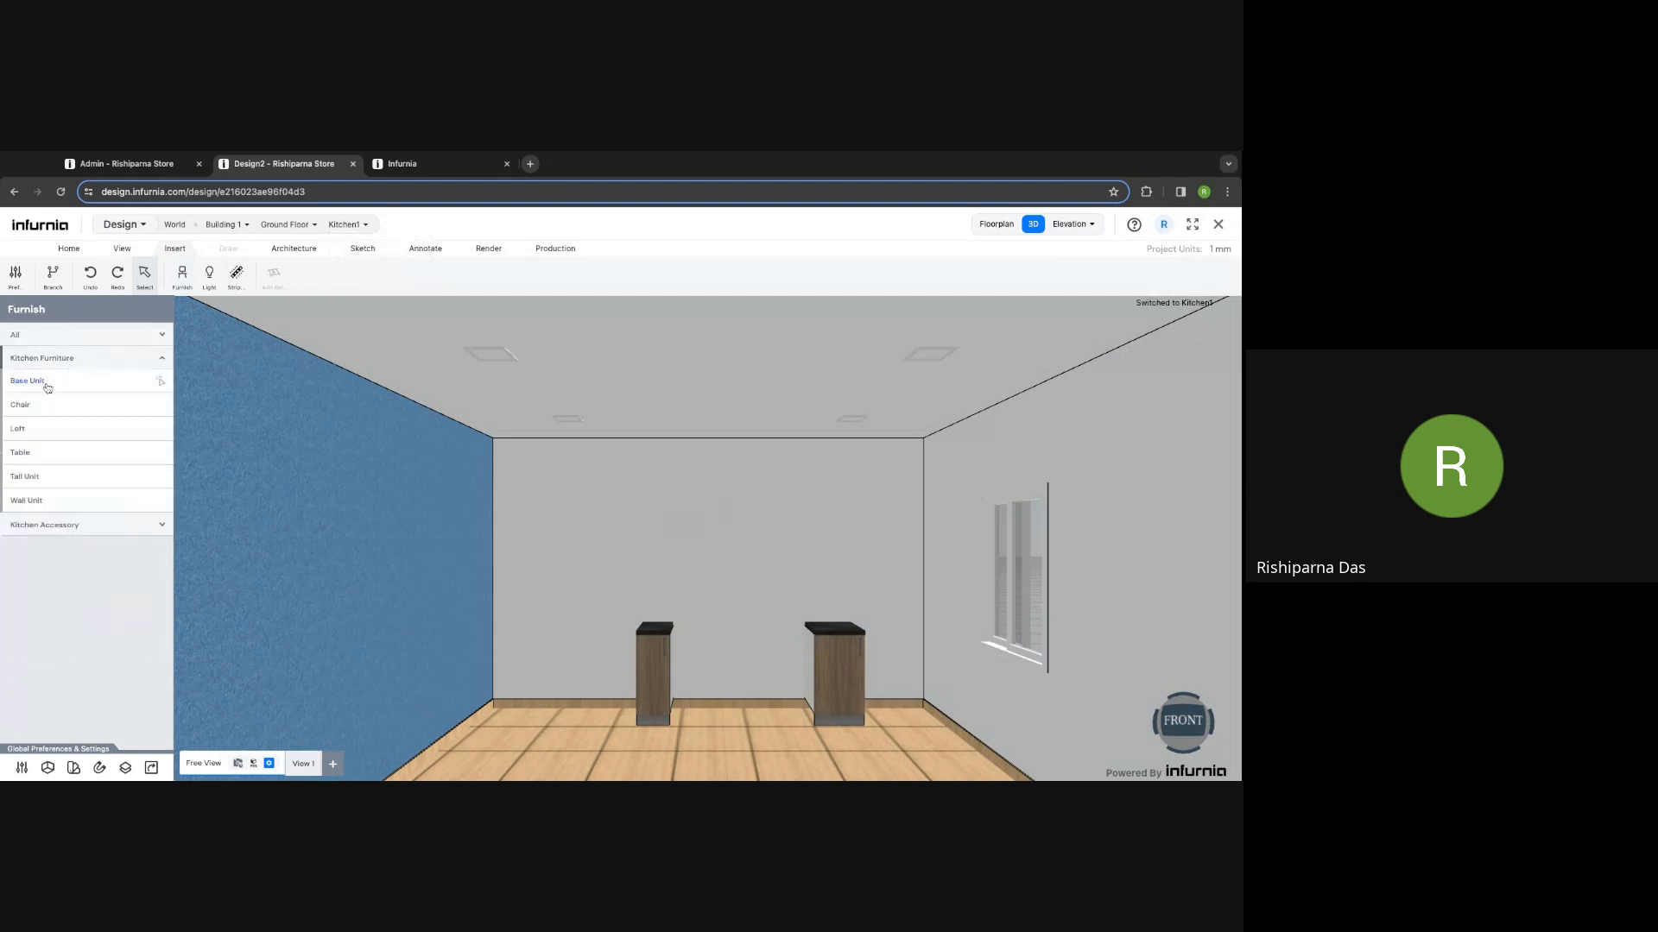
{"action": "left_click", "coordinate": [47, 383]}
{"action": "left_click", "coordinate": [560, 643]}
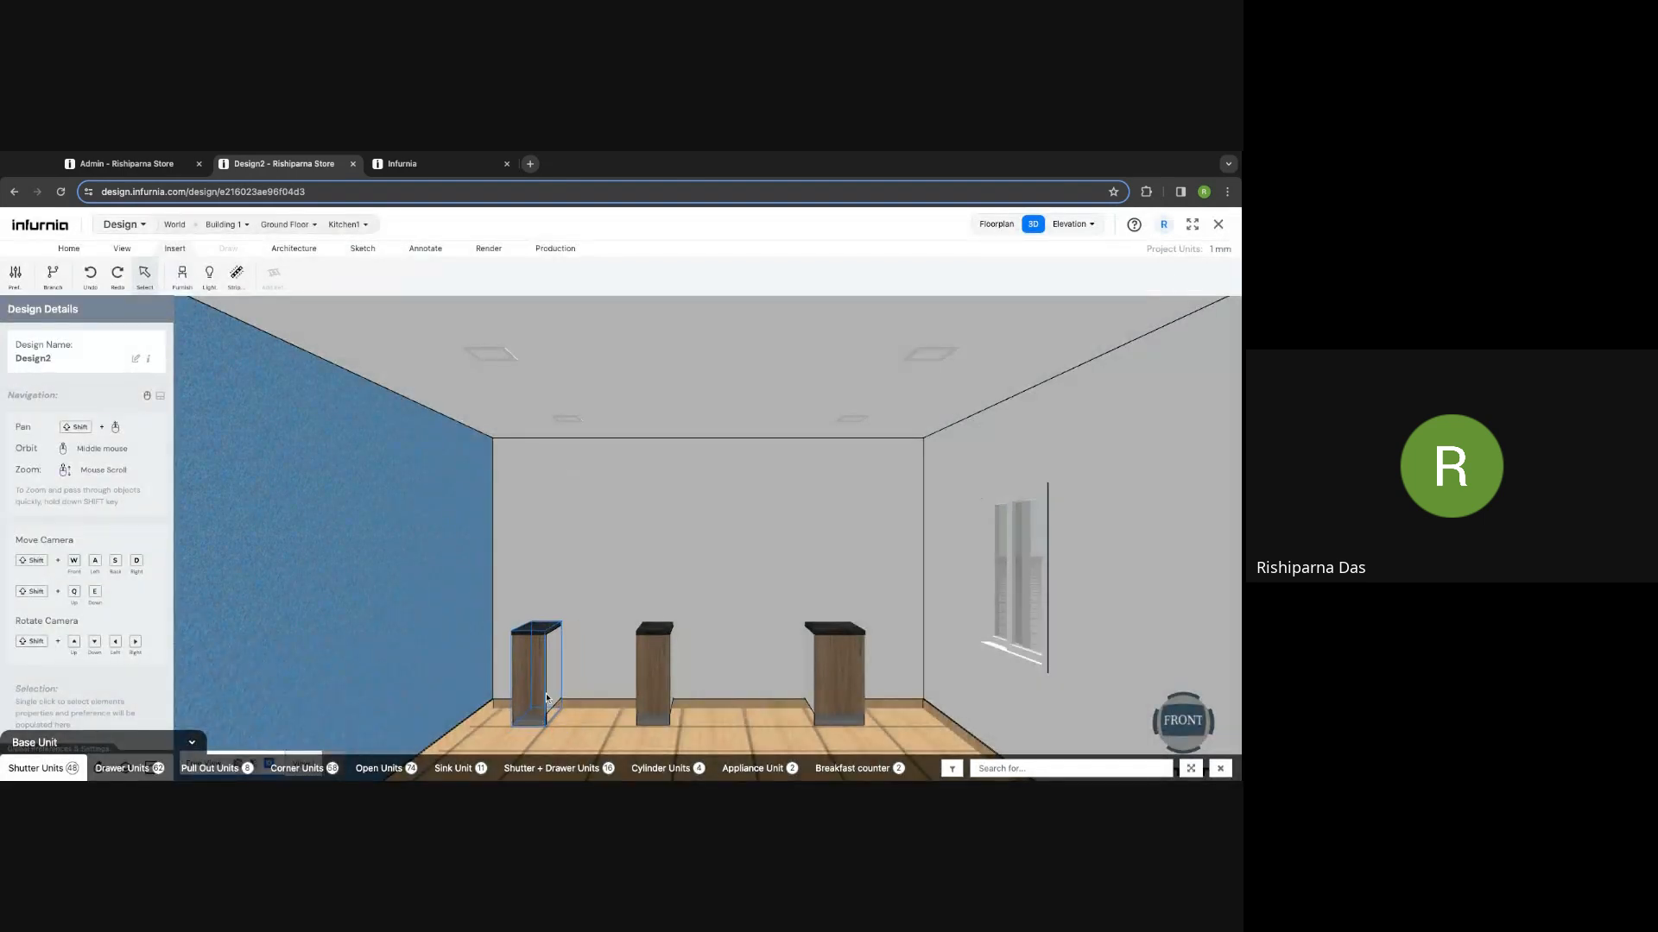
{"action": "left_click", "coordinate": [526, 722]}
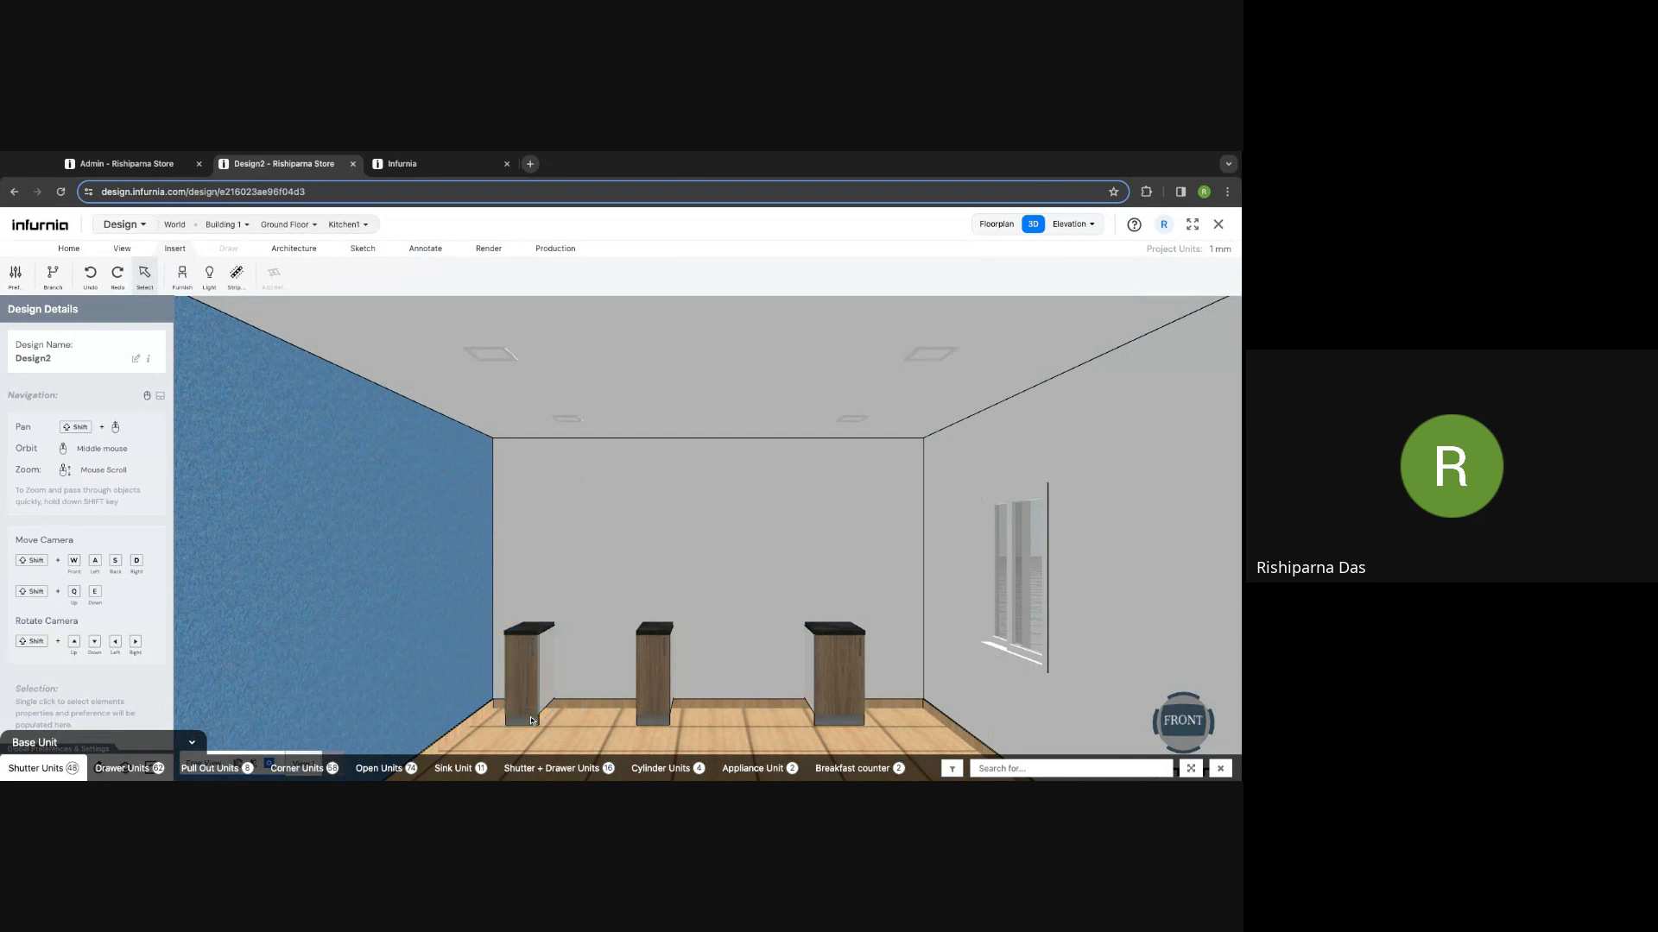
Step: Recheck the SKU's properties in the admin portal and open the catalogue filters for Base Unit in Design2
{"action": "left_click", "coordinate": [171, 171]}
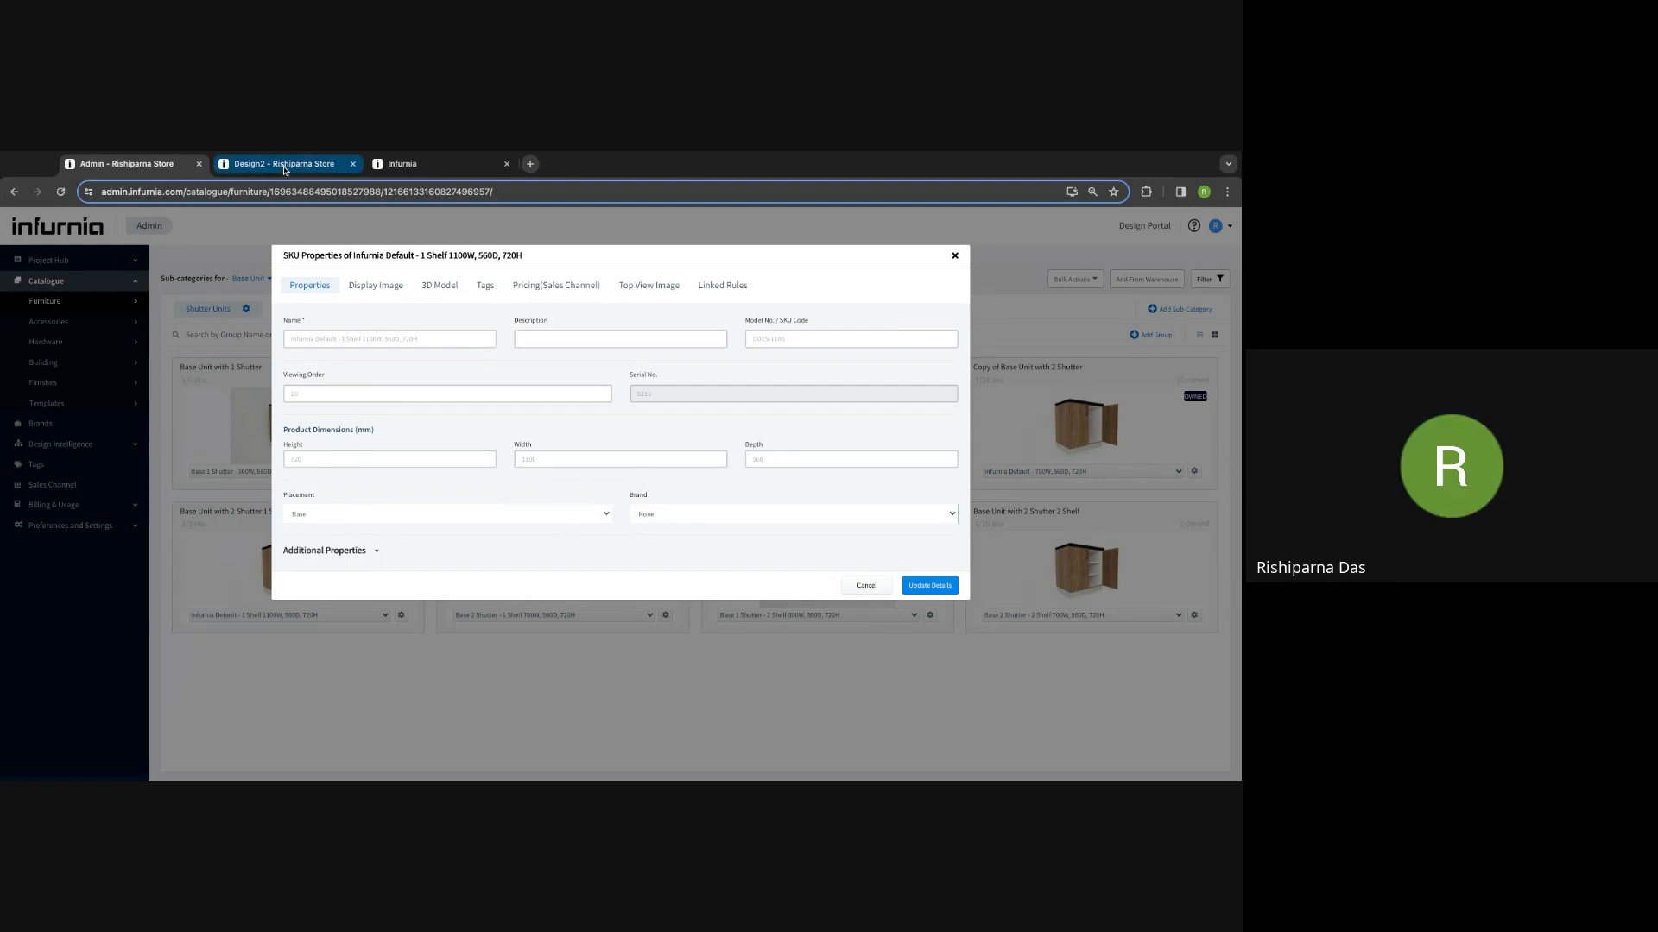
{"action": "left_click", "coordinate": [313, 164]}
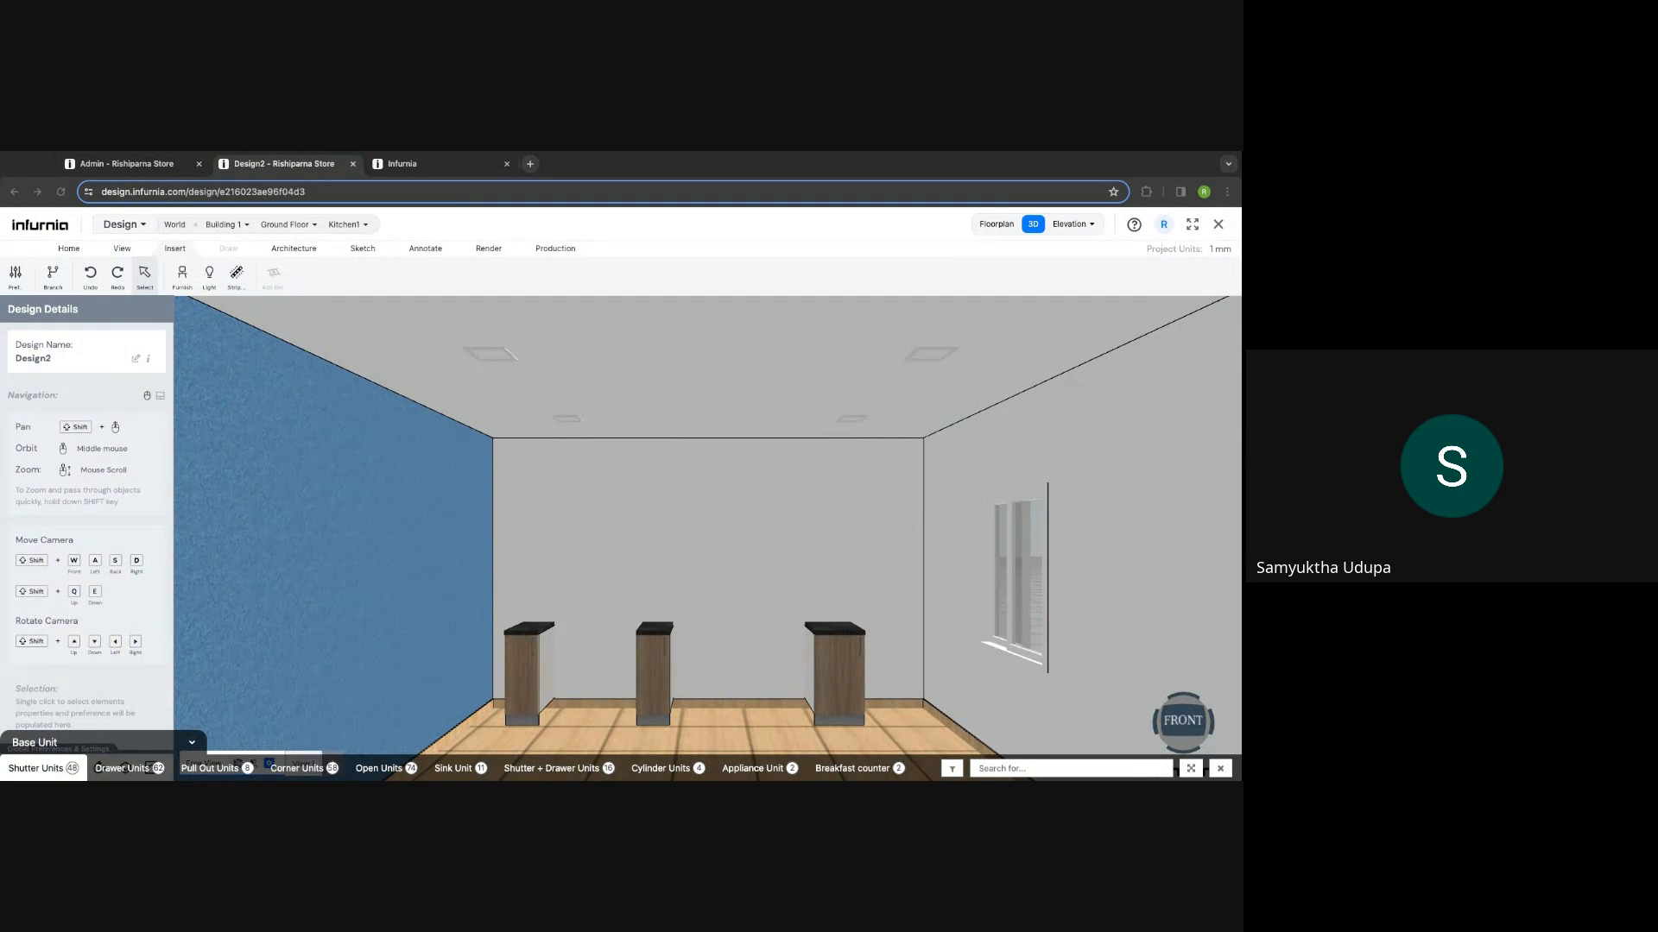
{"action": "left_click", "coordinate": [959, 762]}
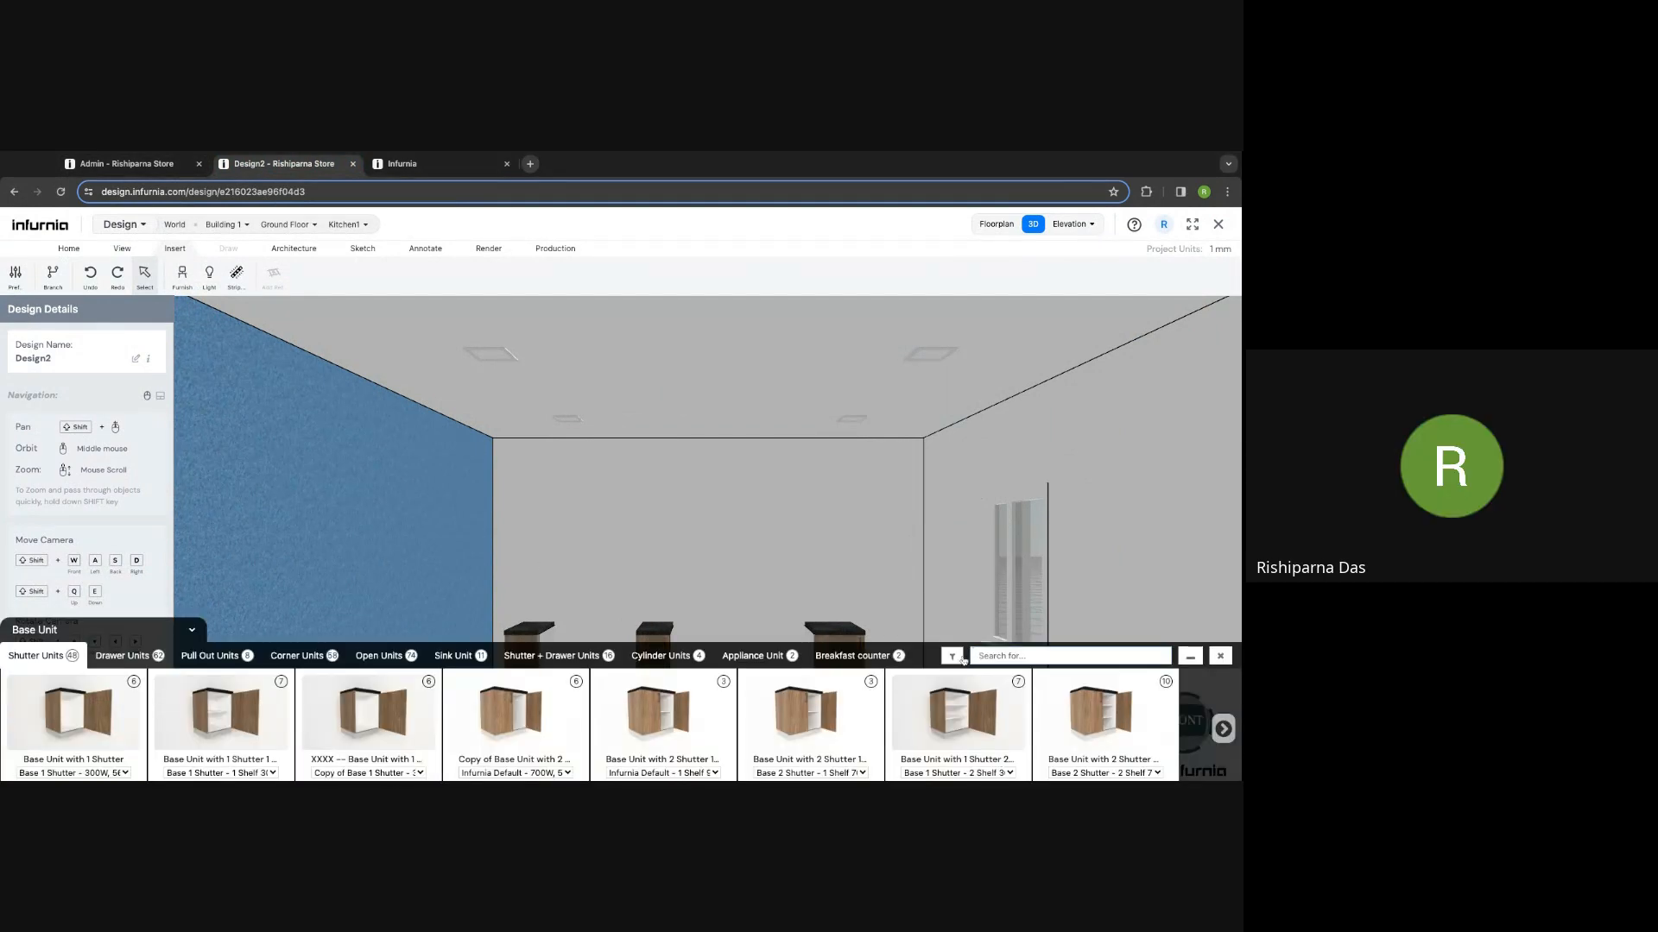
{"action": "left_click", "coordinate": [953, 657]}
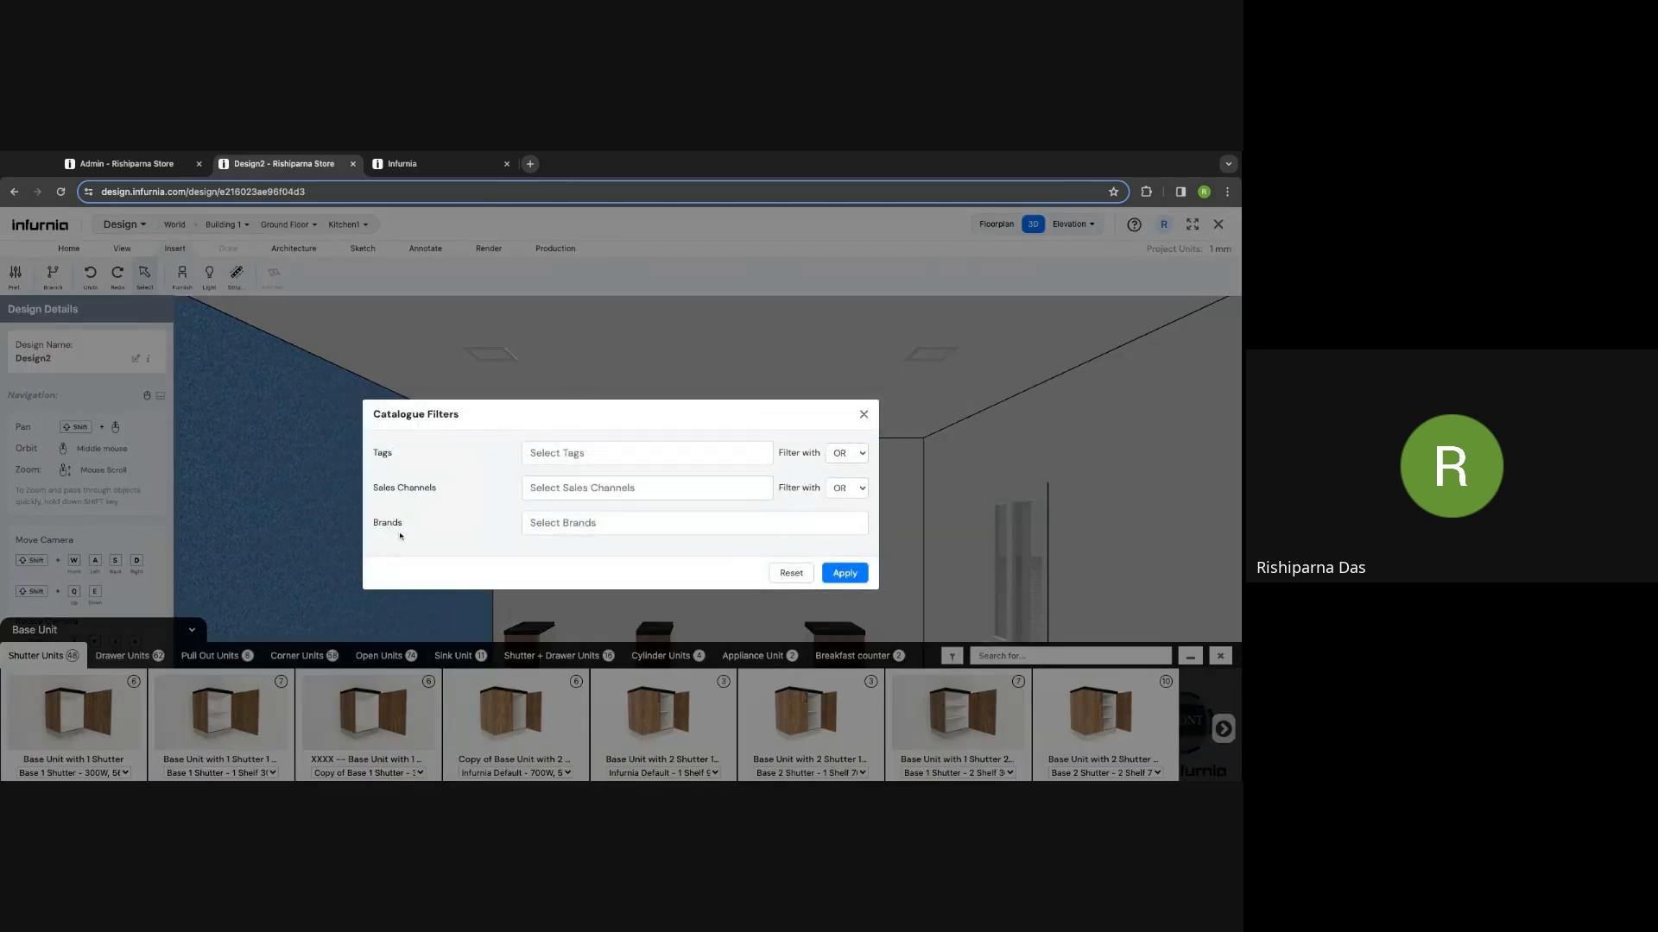
Step: Check the brand choices in Design2's catalogue filters, close the filters, and compare with the SKU's Brand property in the admin portal
{"action": "left_click", "coordinate": [583, 525]}
{"action": "left_click", "coordinate": [444, 533]}
{"action": "left_click", "coordinate": [864, 414]}
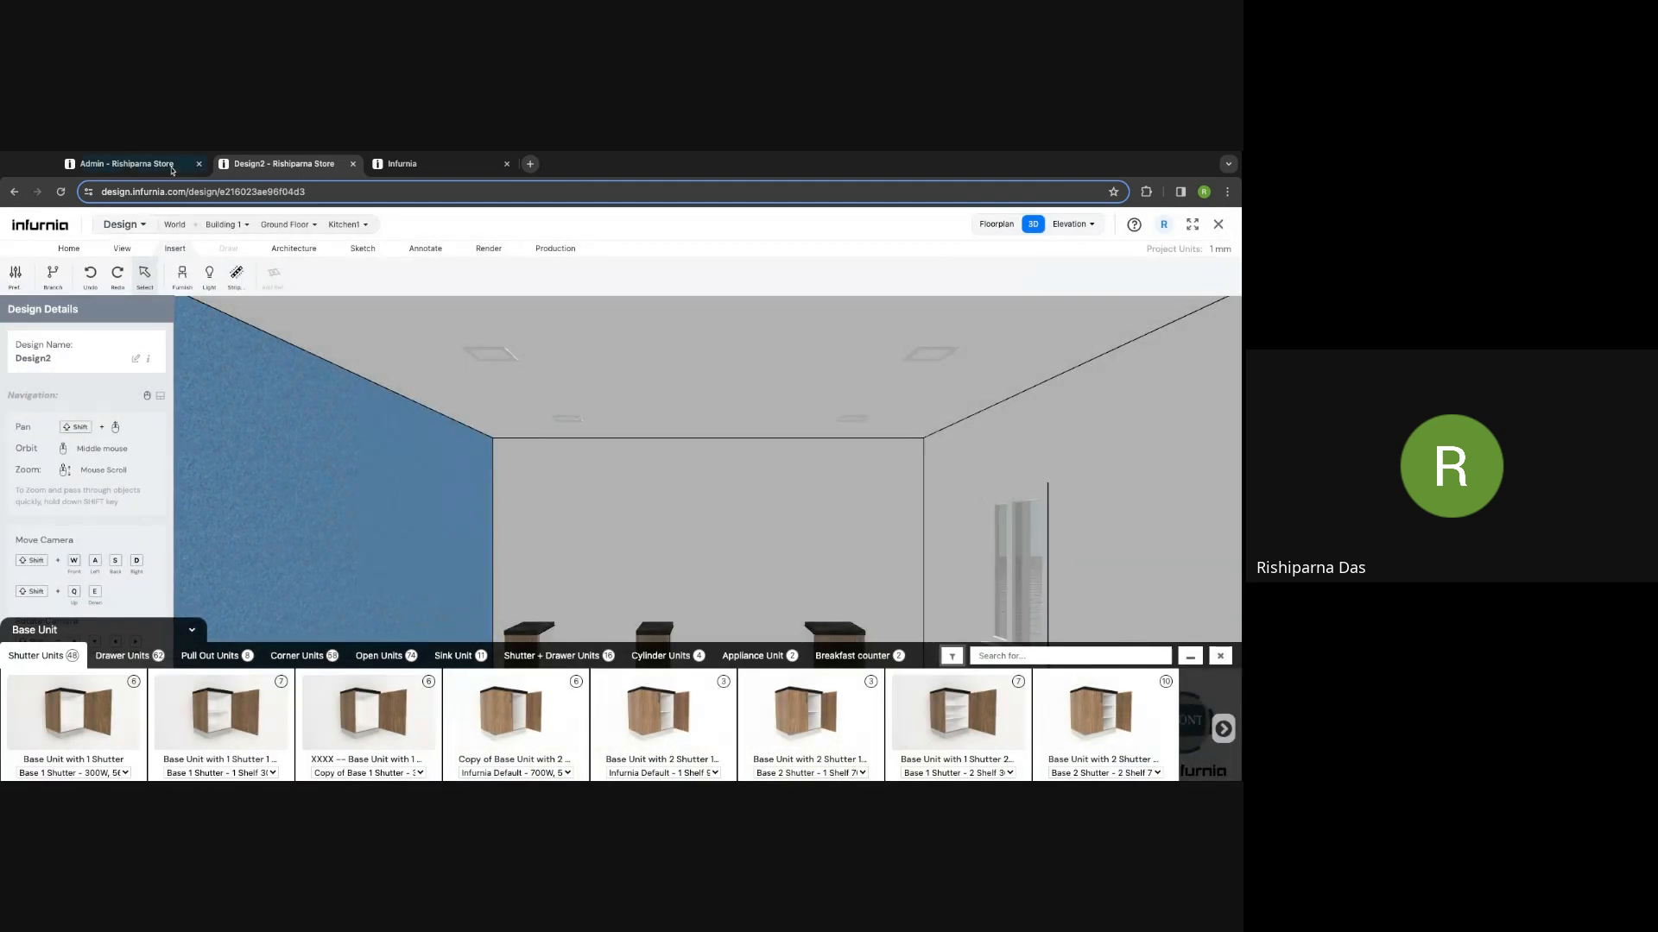
{"action": "left_click", "coordinate": [142, 163]}
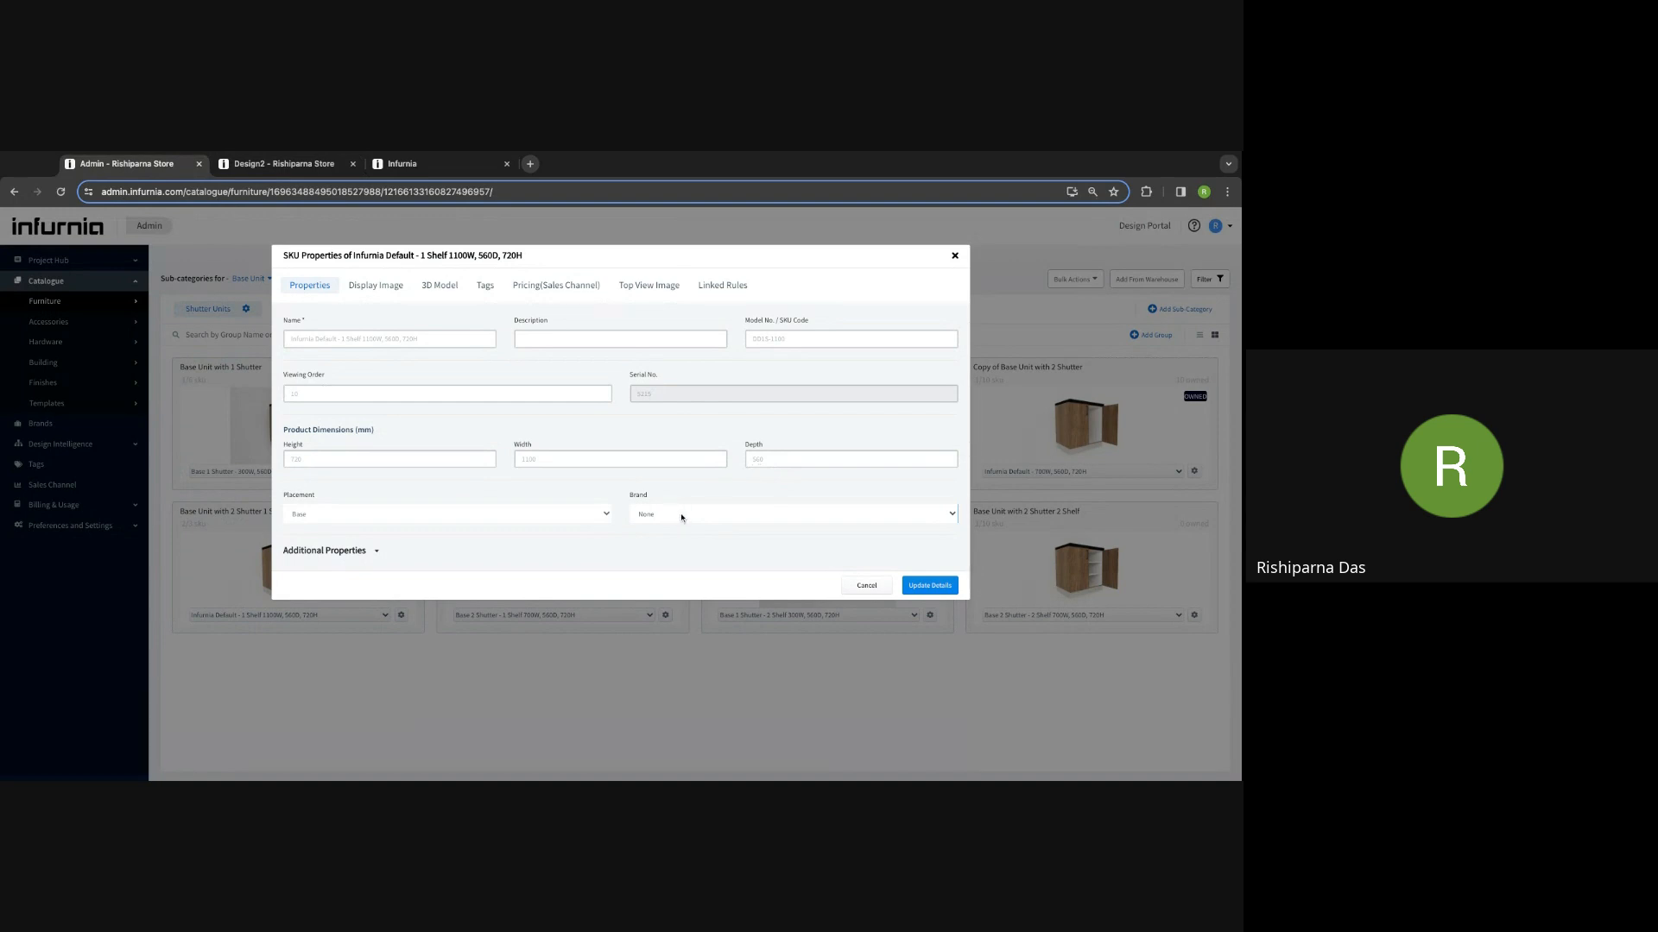
{"action": "key", "text": "ctrl+Tab"}
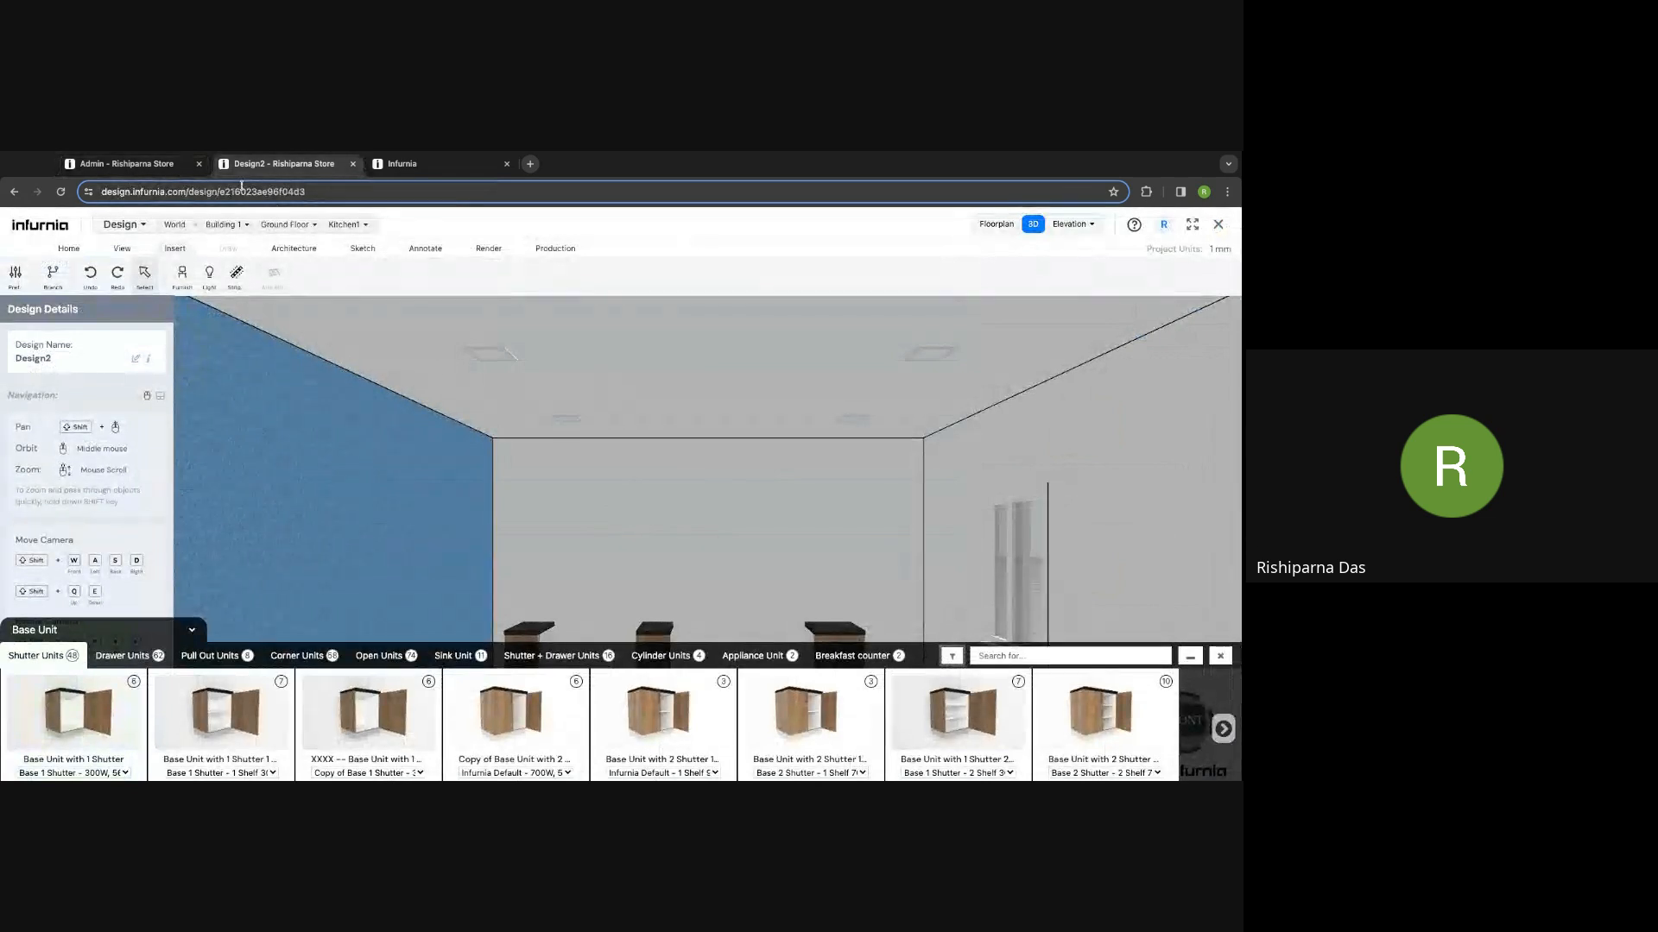
{"action": "left_click", "coordinate": [142, 168]}
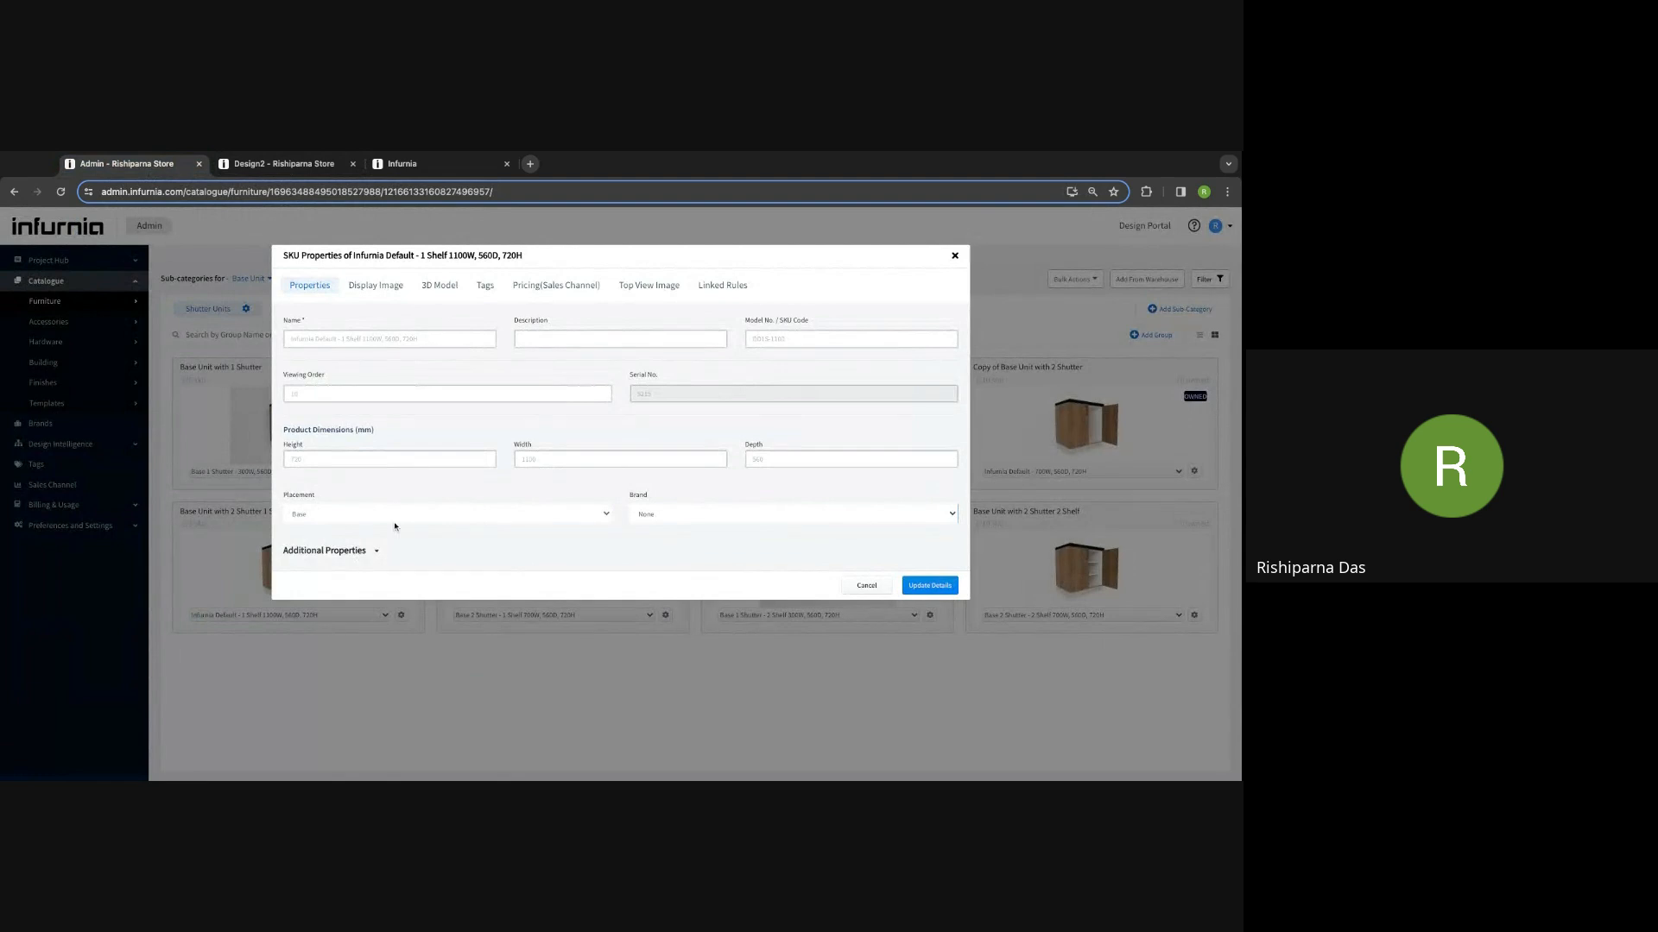
Step: Examine the SKU's display image and 3D model settings, comparing the image with the Base Unit thumbnails in Design2
{"action": "left_click", "coordinate": [381, 292]}
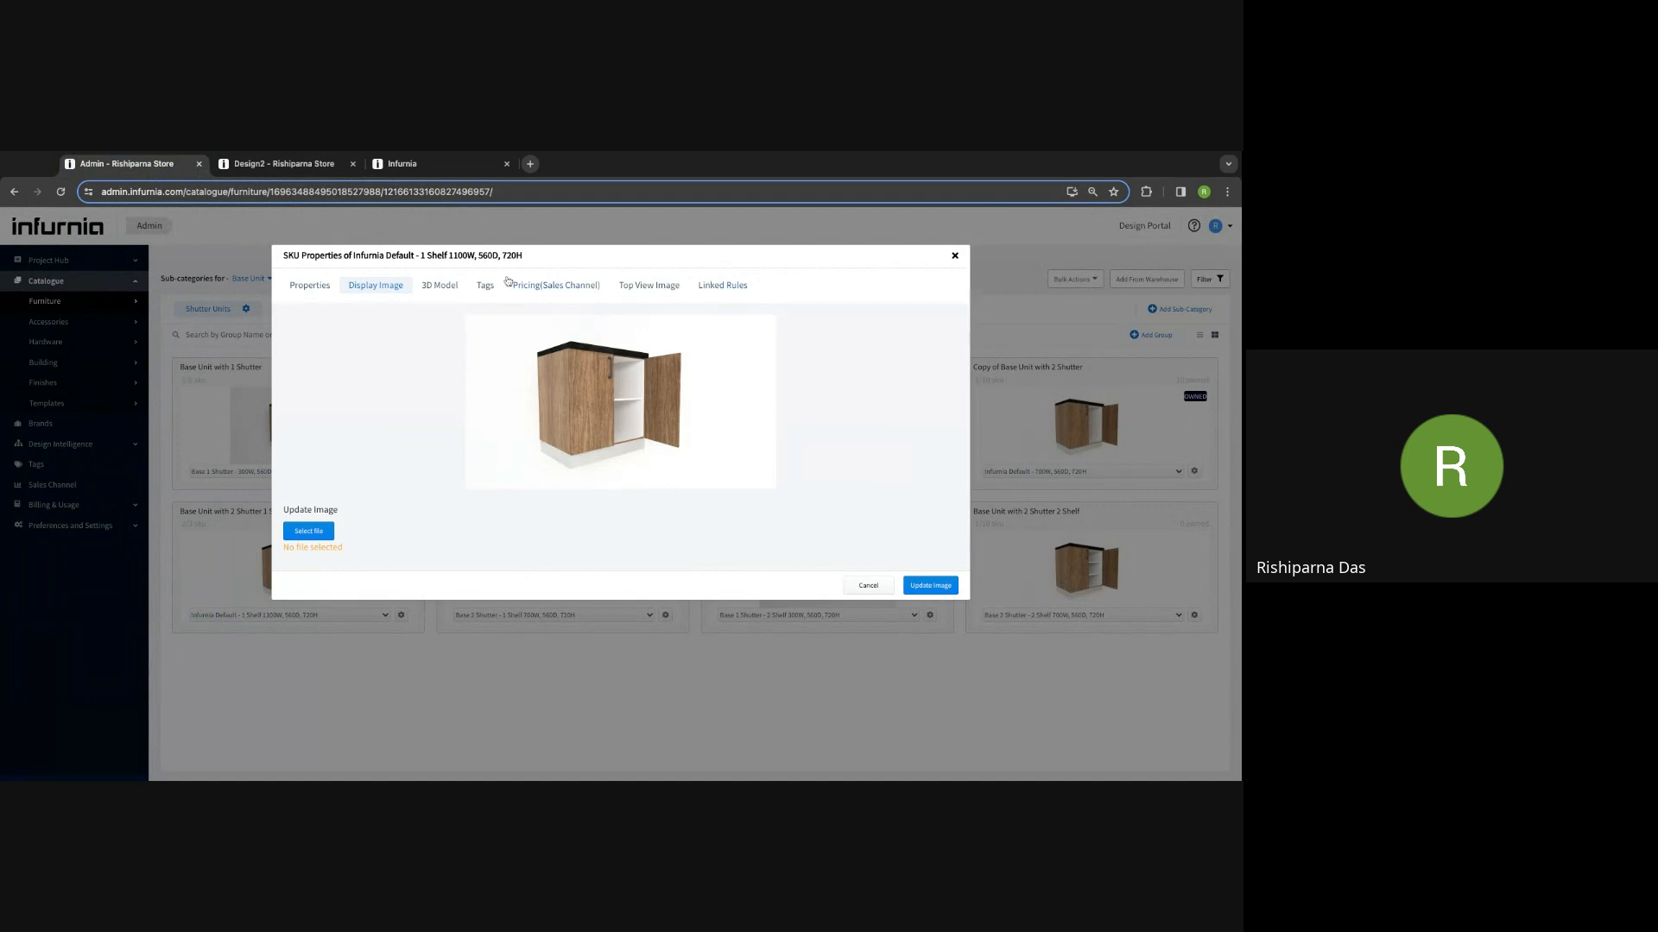
{"action": "left_click", "coordinate": [281, 164]}
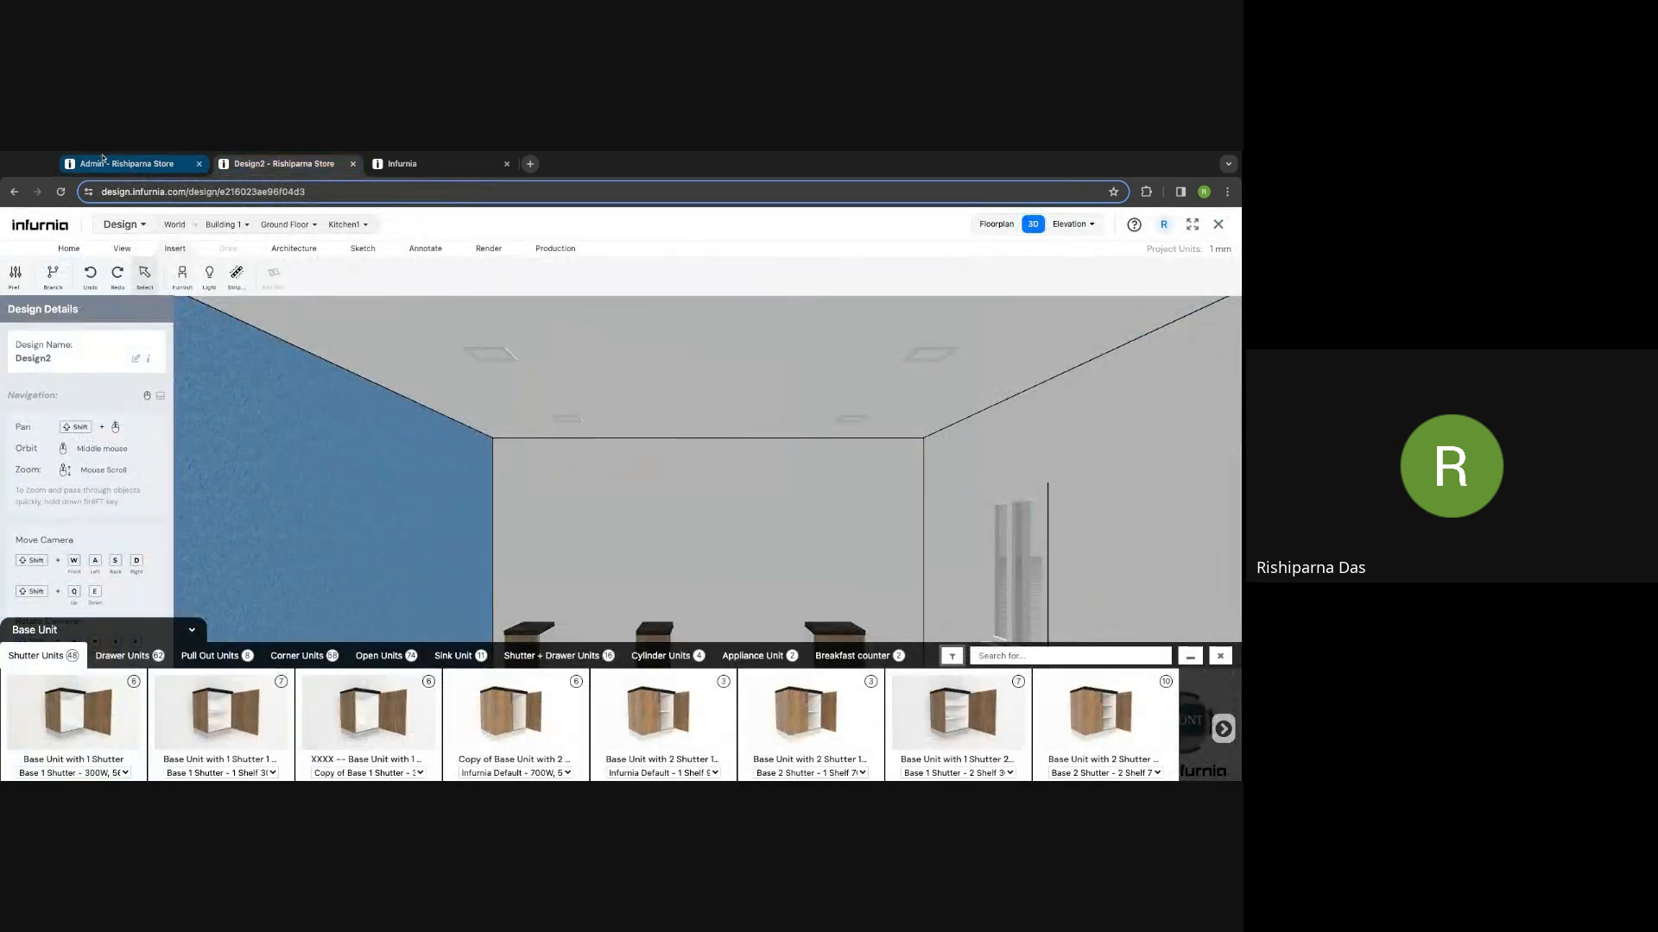
{"action": "left_click", "coordinate": [125, 163]}
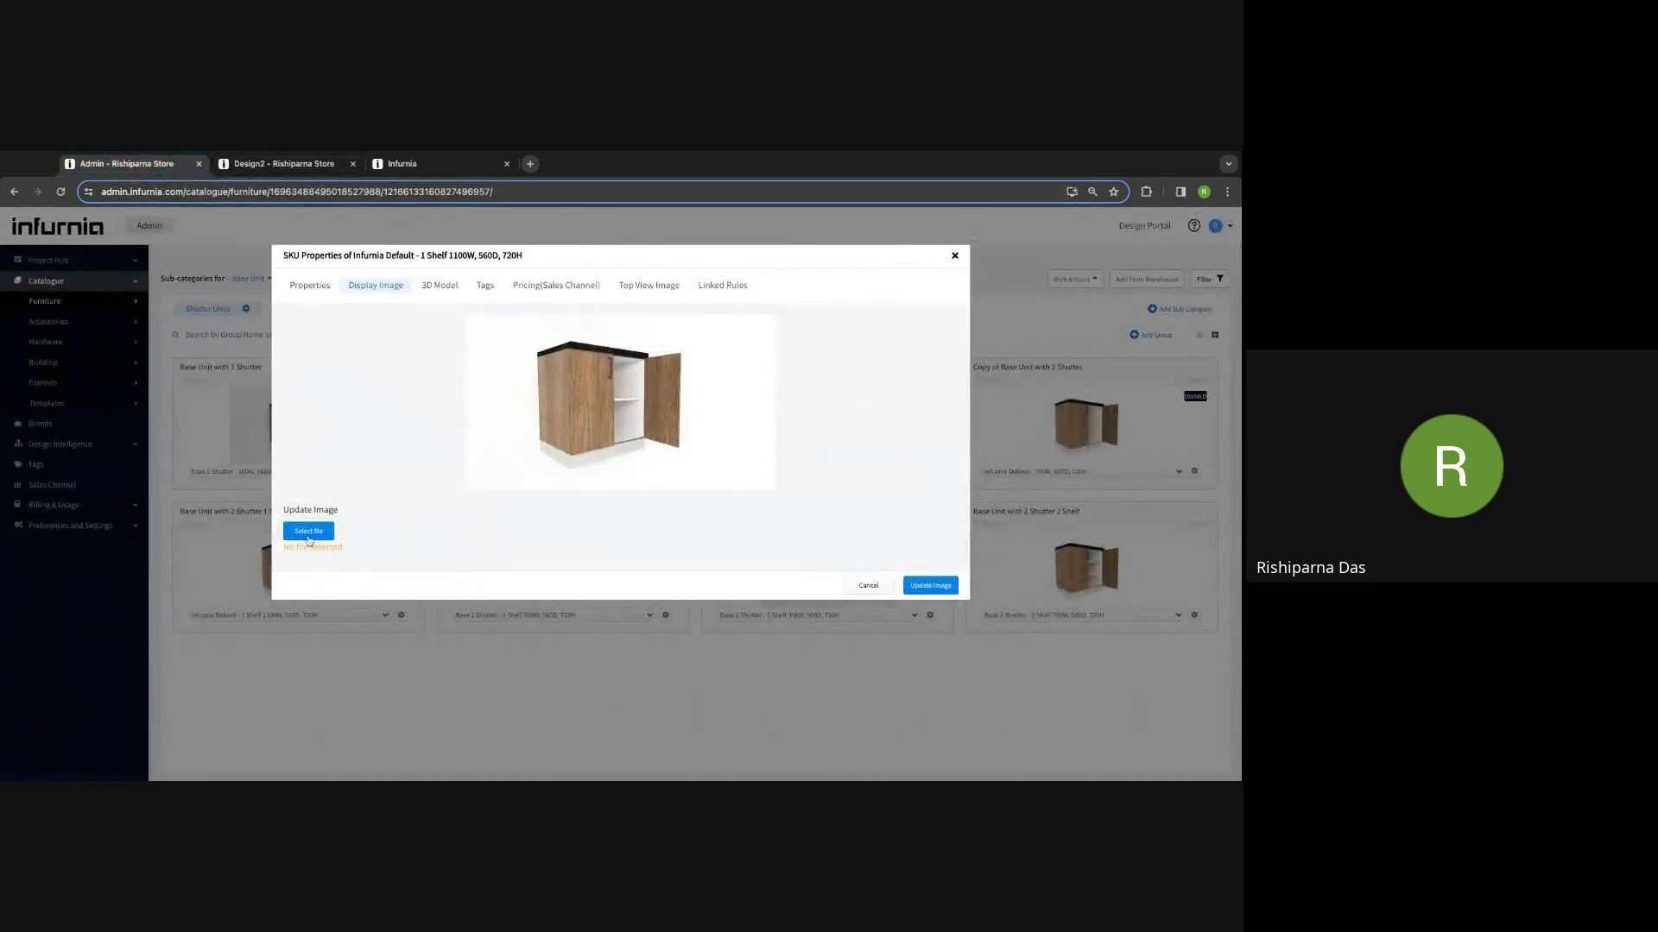
{"action": "left_click", "coordinate": [442, 288]}
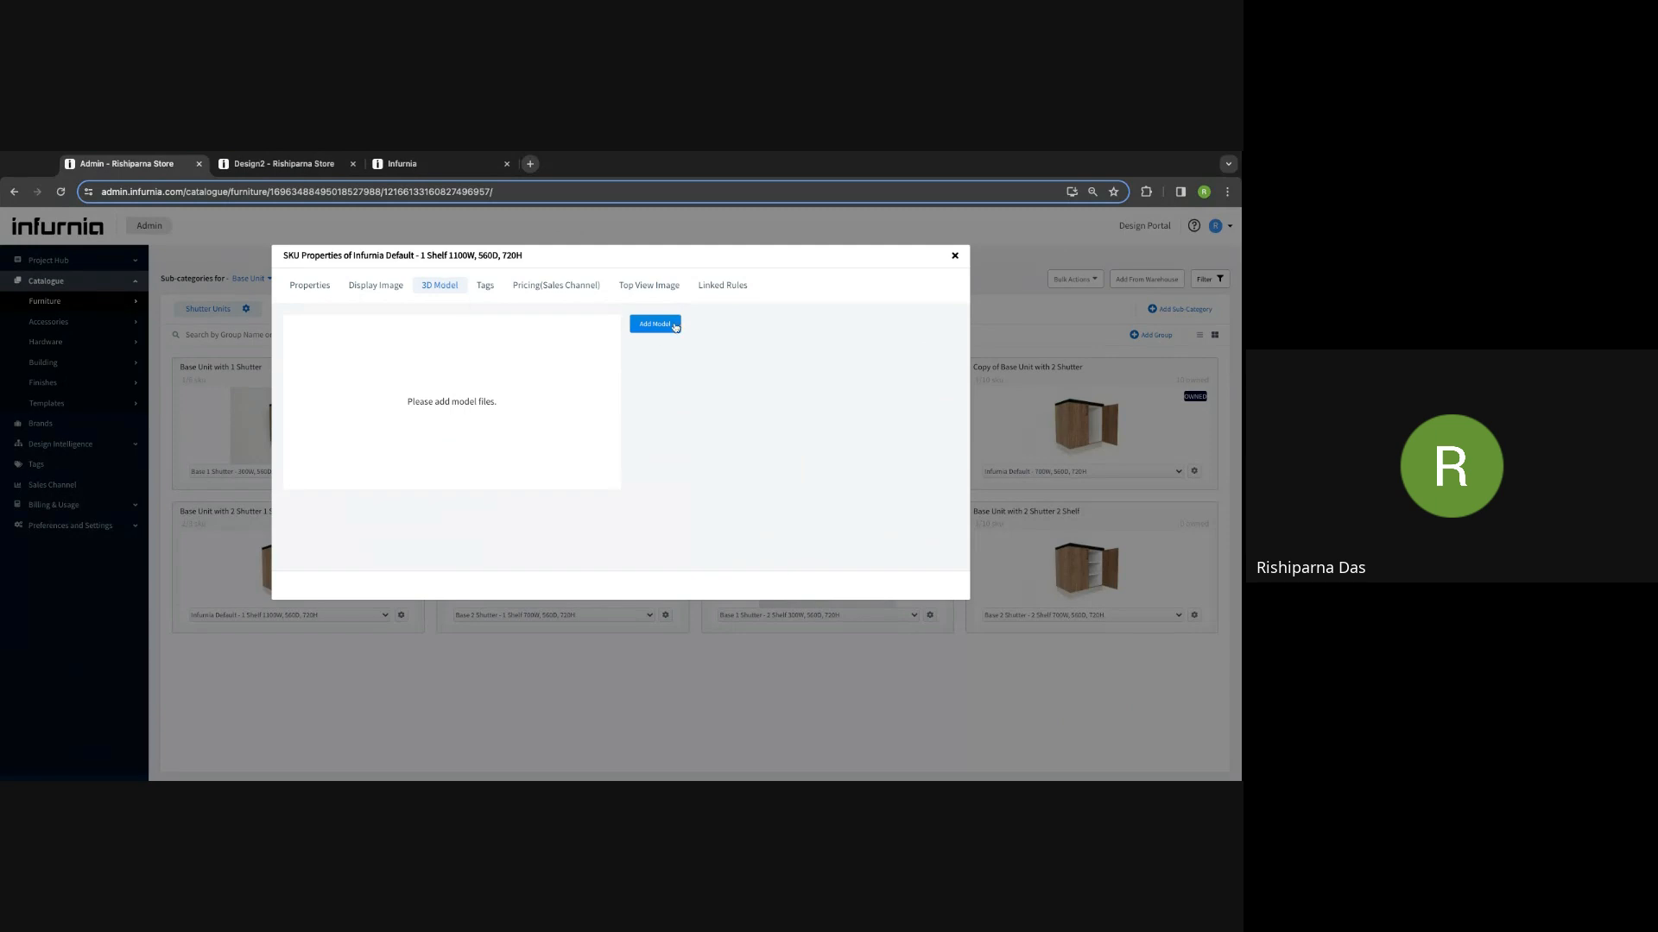
Step: Review the SKU's advanced sales channel pricing options and switch its default pricing to Price as Completely built unit
{"action": "left_click", "coordinate": [543, 288]}
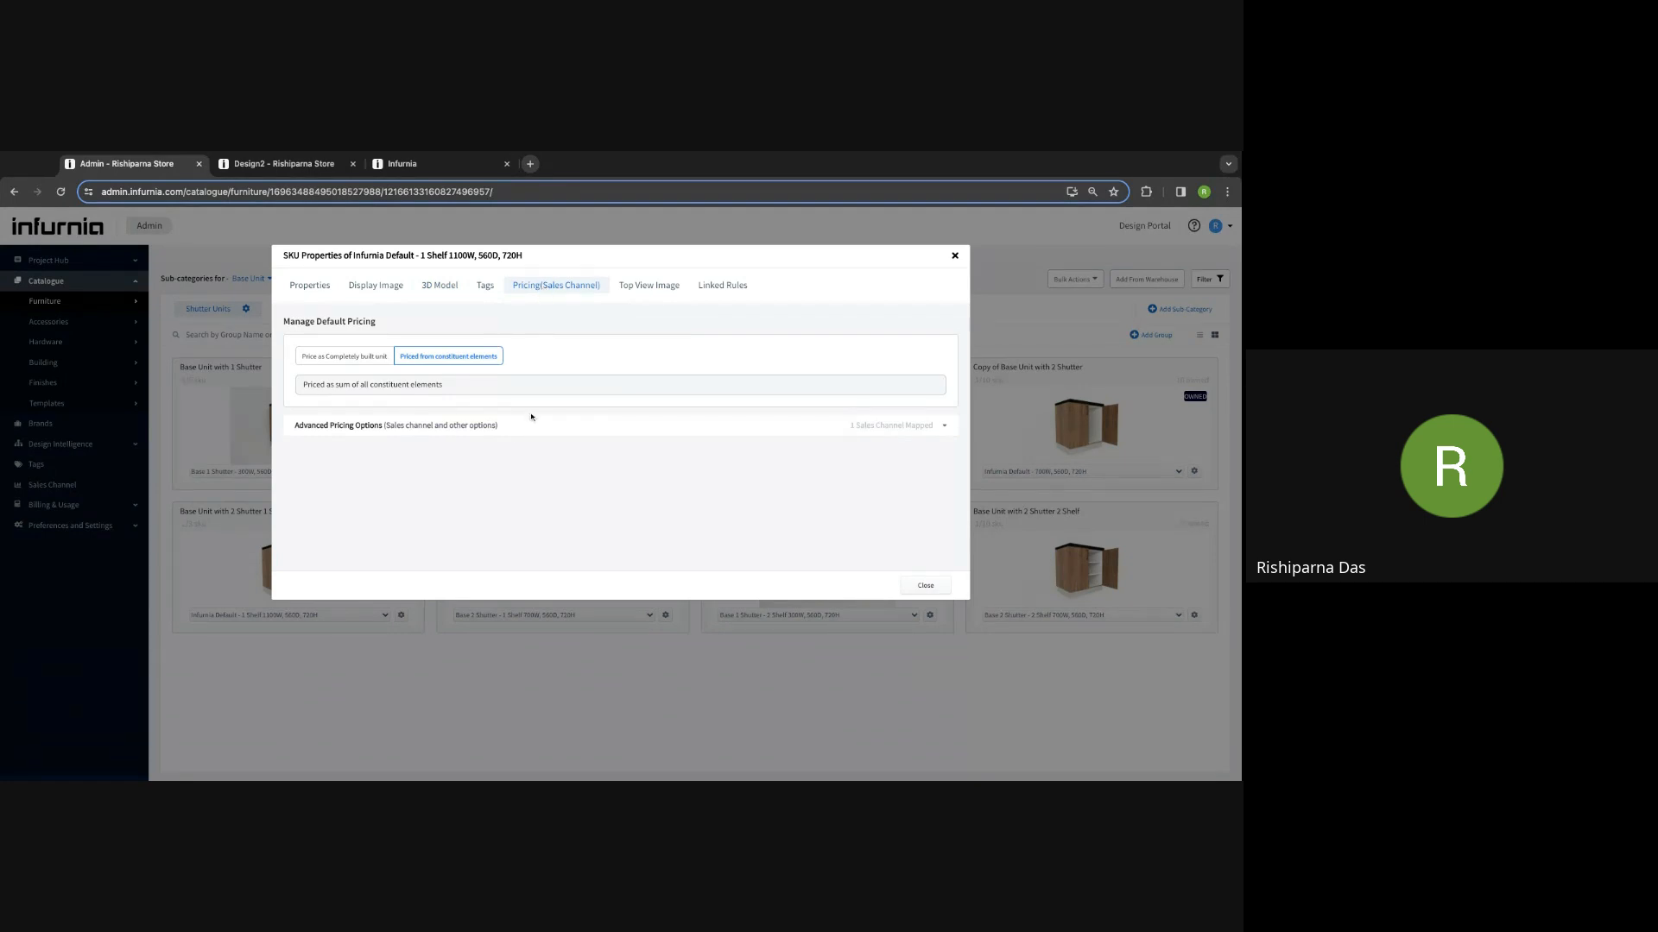
{"action": "left_click", "coordinate": [407, 428]}
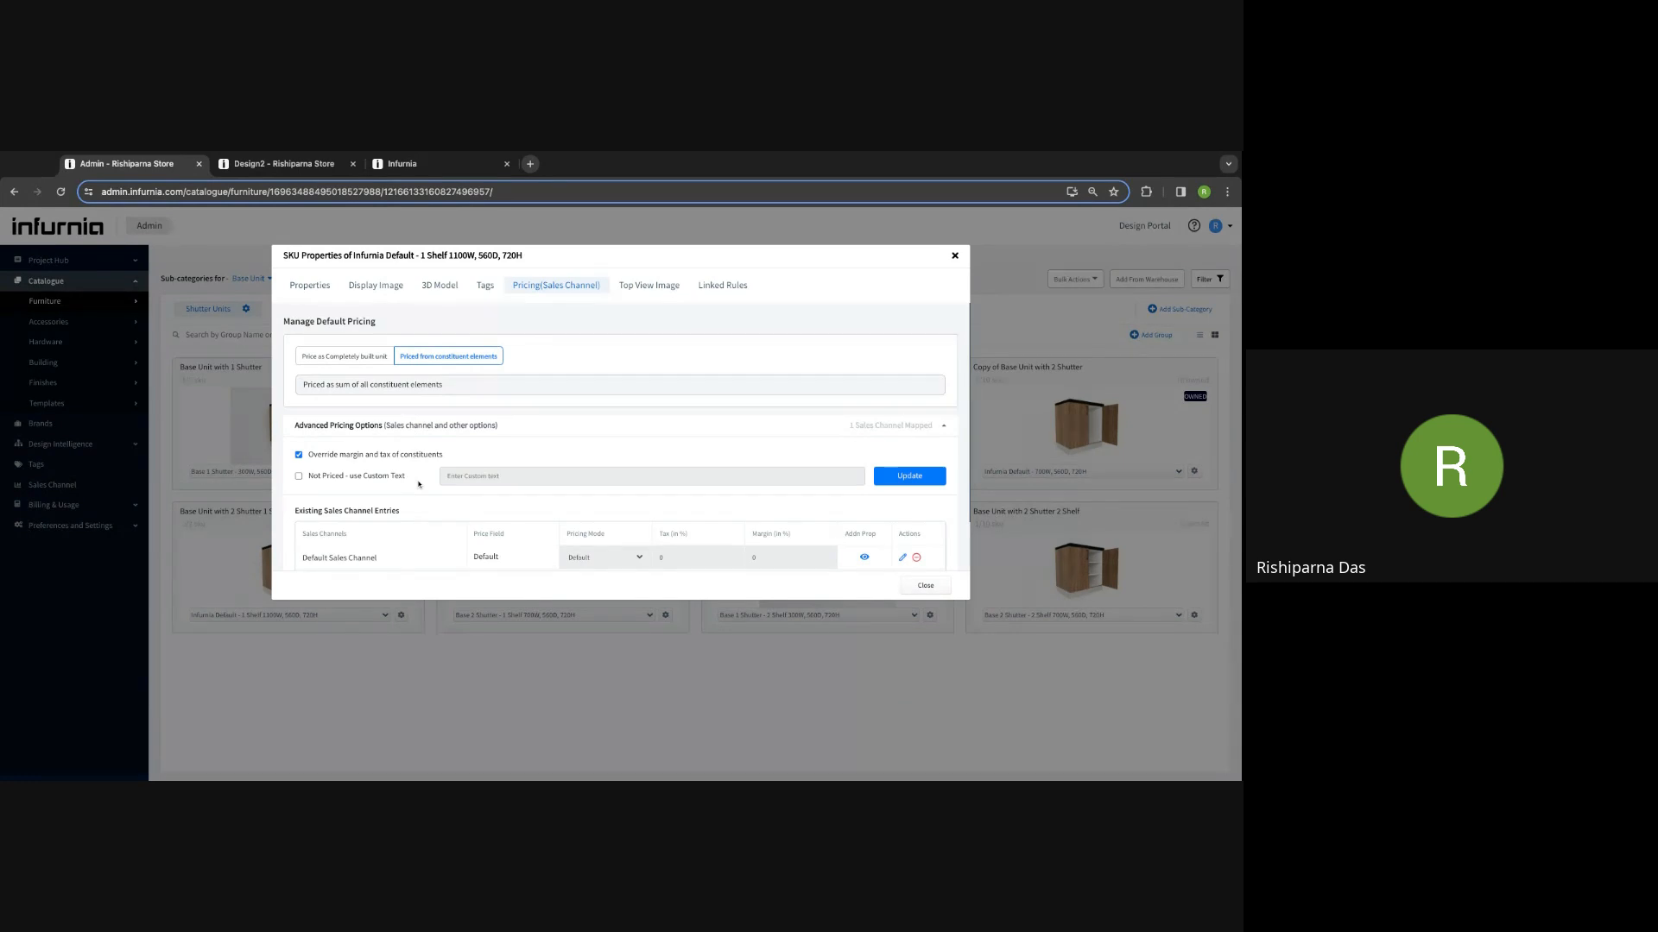
{"action": "scroll", "coordinate": [419, 482], "scroll_direction": "down", "scroll_amount": 1}
{"action": "scroll", "coordinate": [419, 481], "scroll_direction": "up", "scroll_amount": 1}
{"action": "left_click", "coordinate": [334, 355]}
{"action": "left_click", "coordinate": [745, 547]}
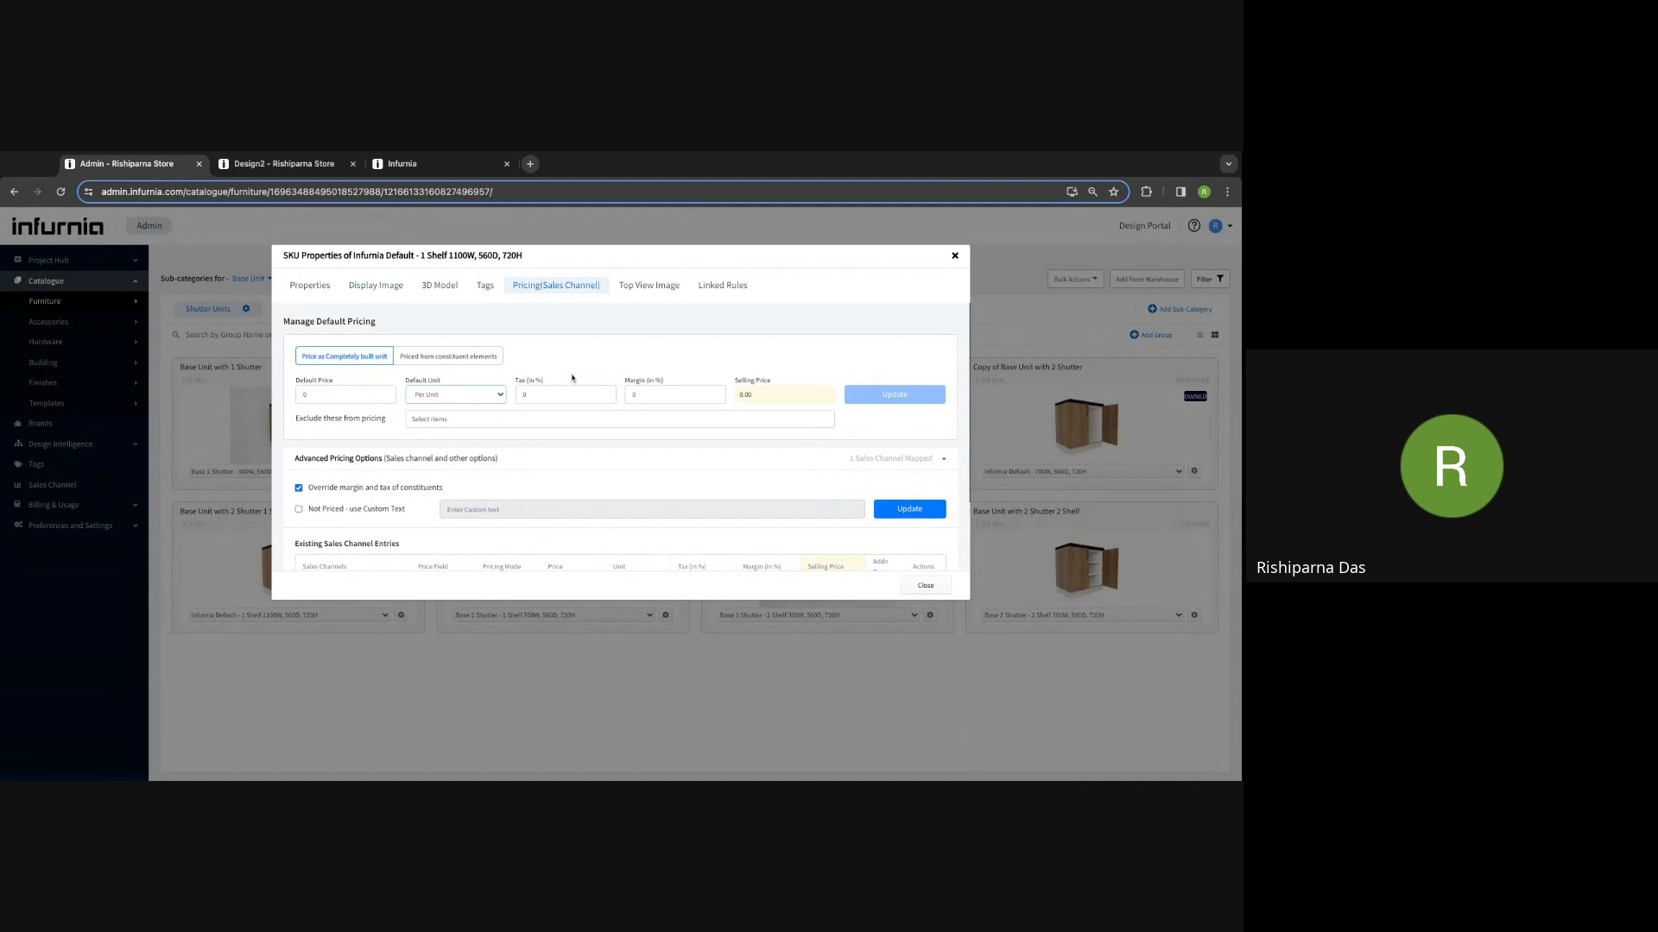
Step: Examine the SKU's default tax field, the items excludable from pricing and the linked rules, and close the SKU properties
{"action": "left_click", "coordinate": [556, 396]}
{"action": "left_click", "coordinate": [416, 420]}
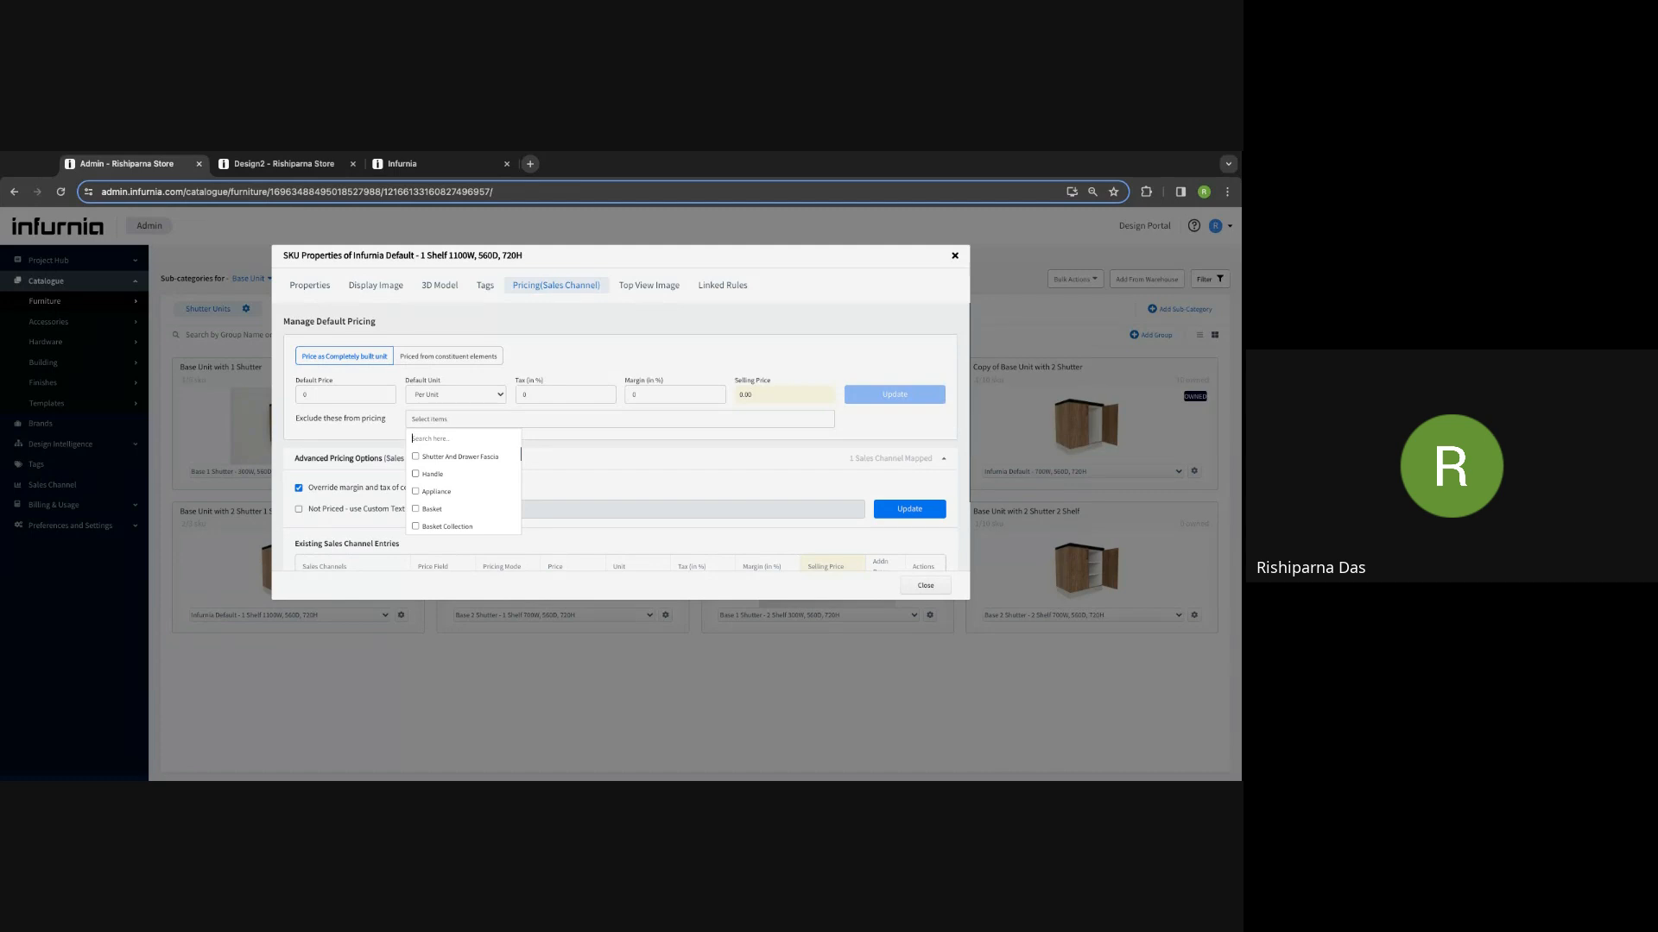
{"action": "left_click", "coordinate": [437, 411]}
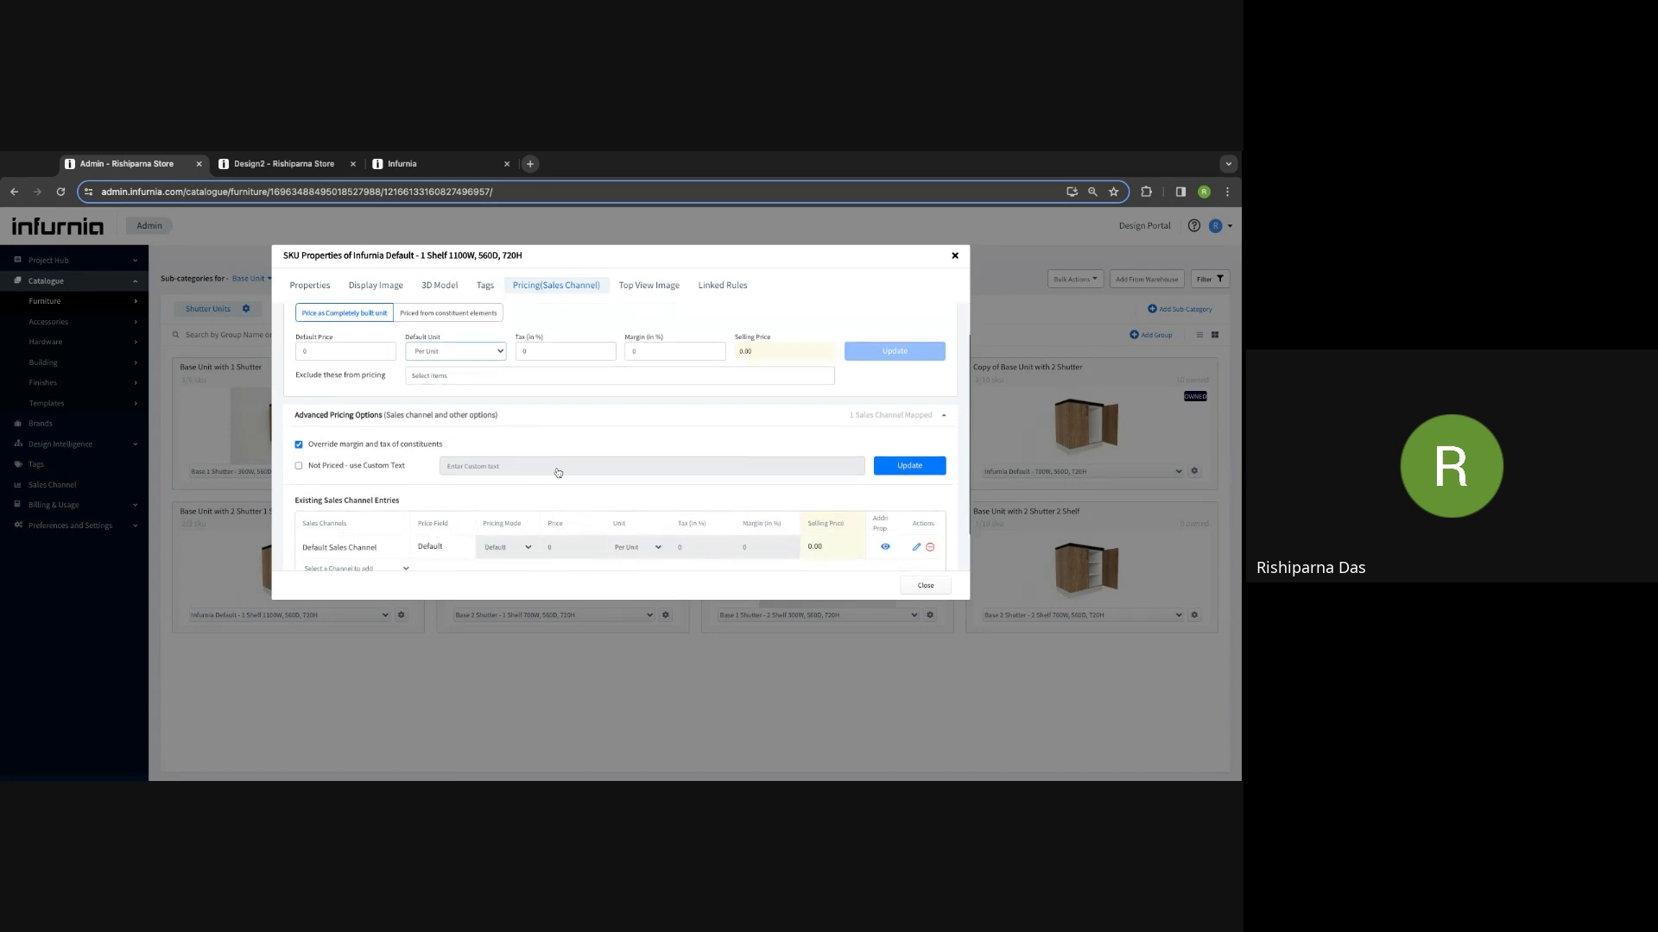
{"action": "left_click", "coordinate": [416, 421]}
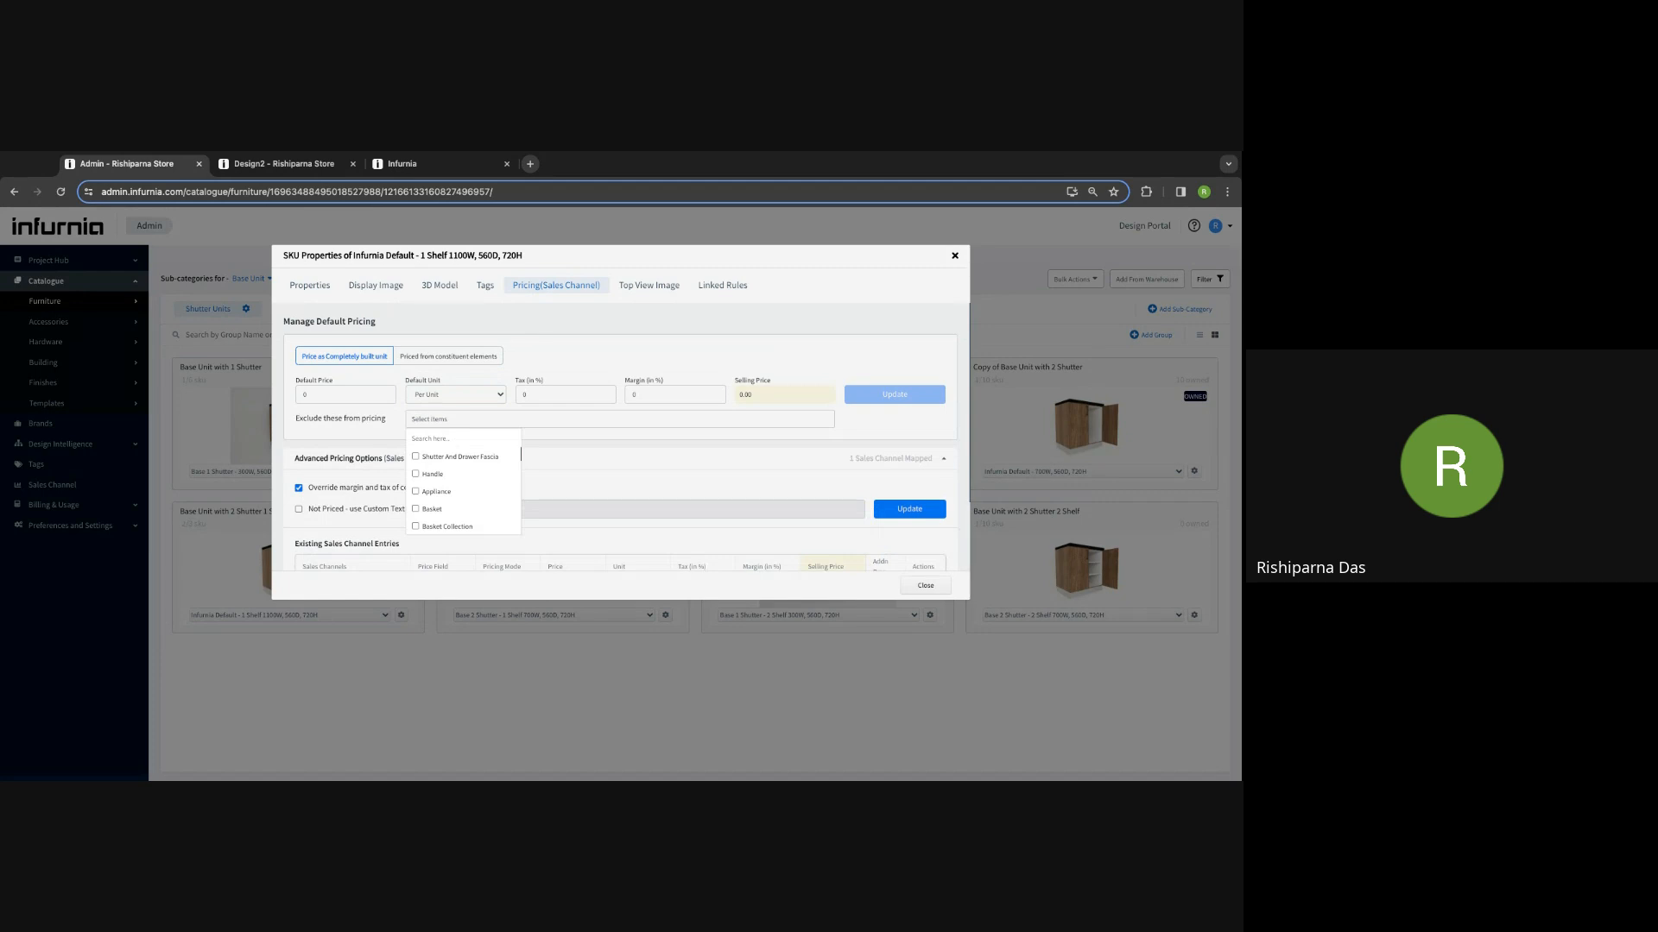
{"action": "left_click", "coordinate": [603, 444]}
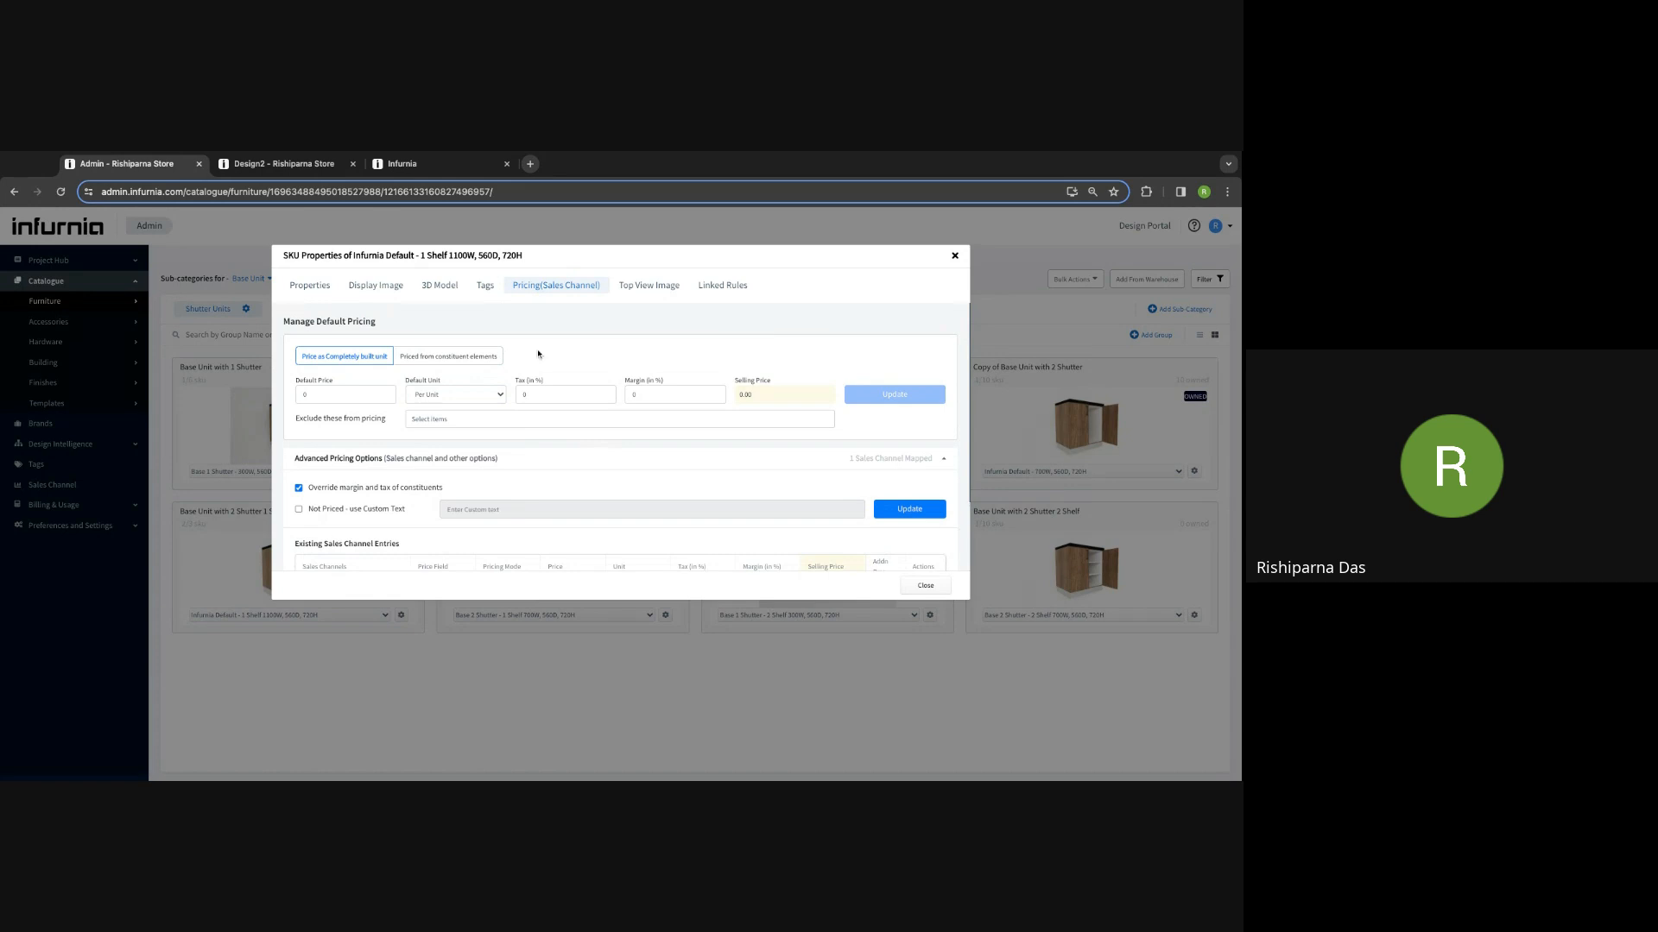
{"action": "left_click", "coordinate": [715, 289]}
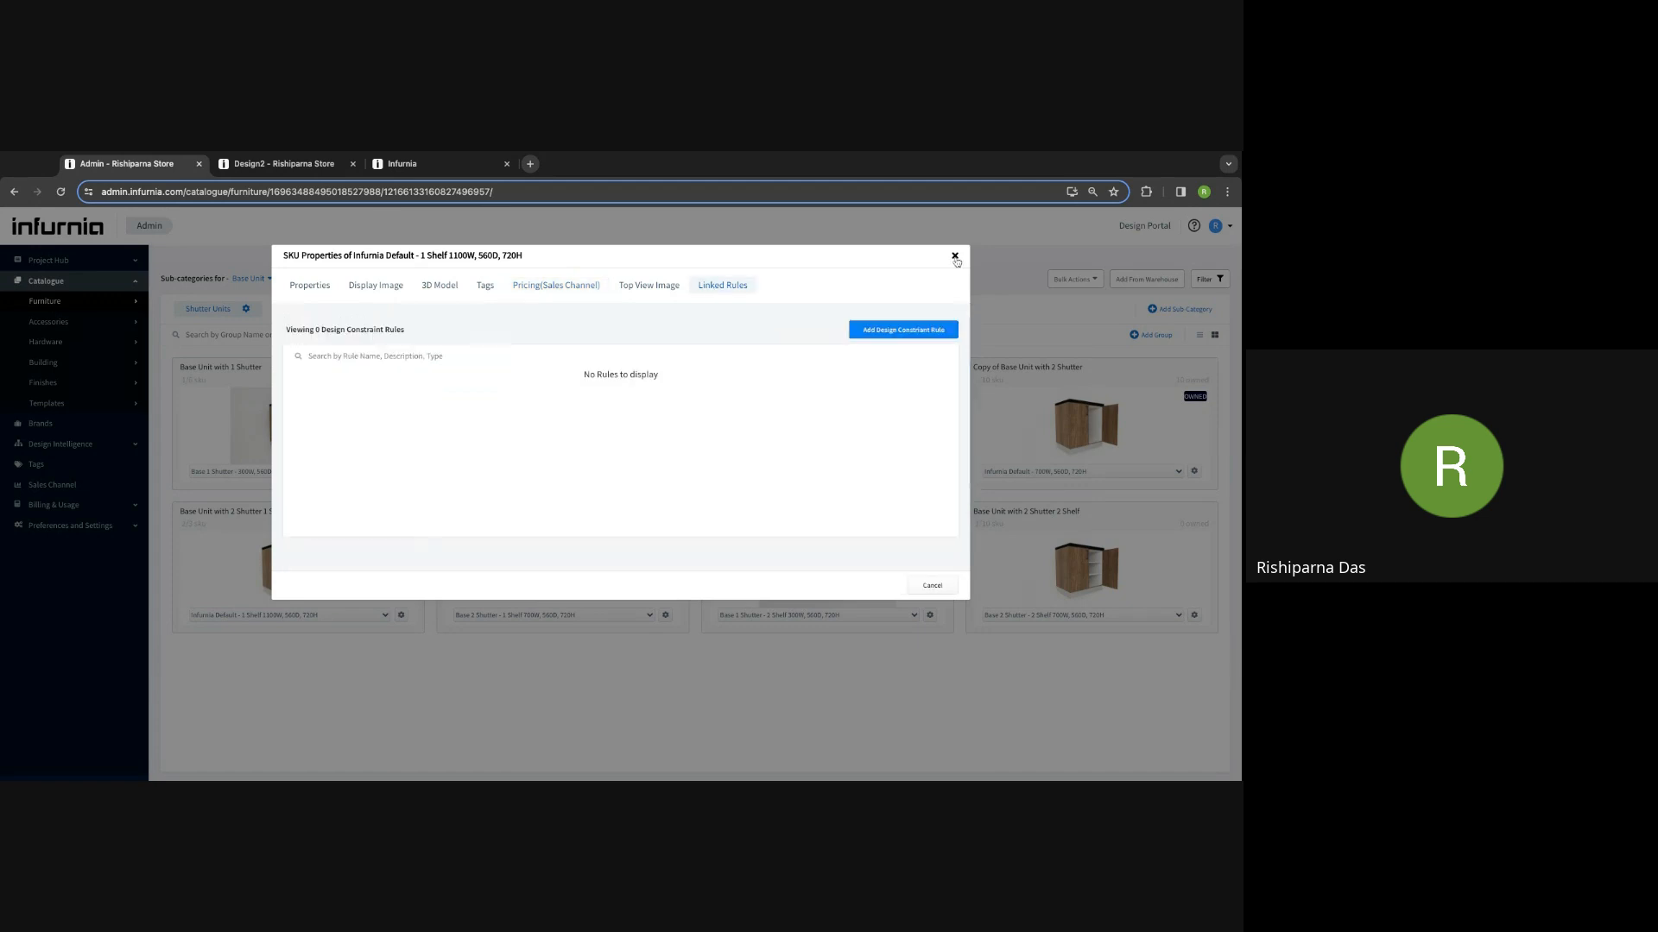
{"action": "left_click", "coordinate": [955, 256]}
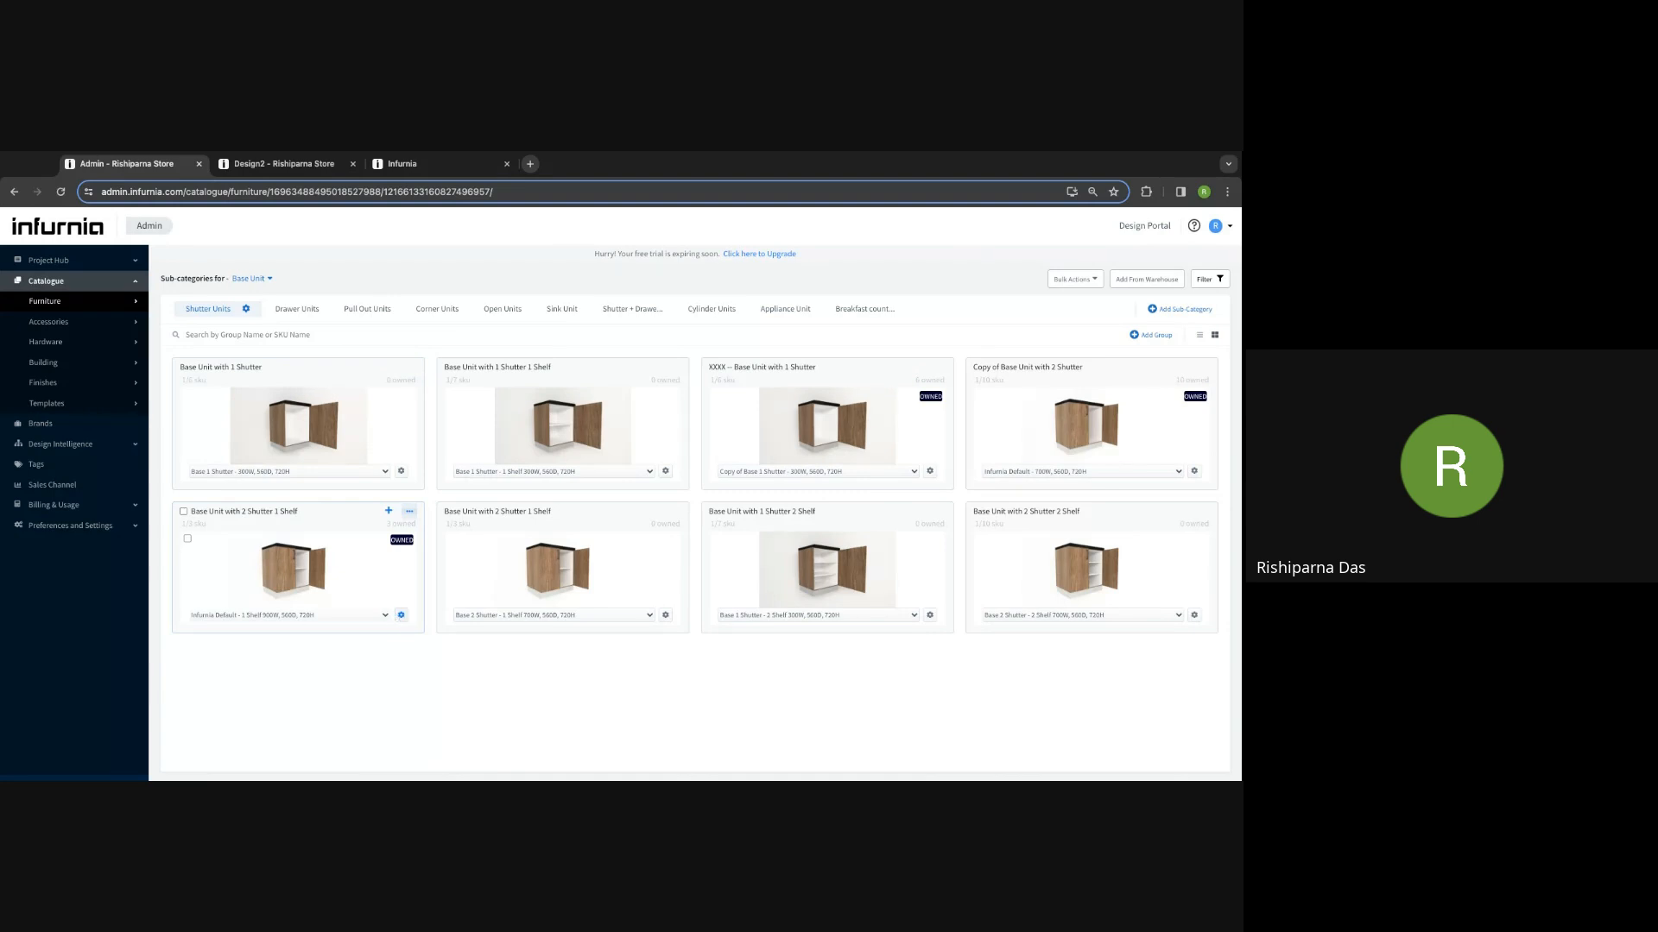
Step: Open the structure of the Infurnia Default - 1 Shelf 900W, 560D, 720H SKU for editing
{"action": "left_click", "coordinate": [402, 615]}
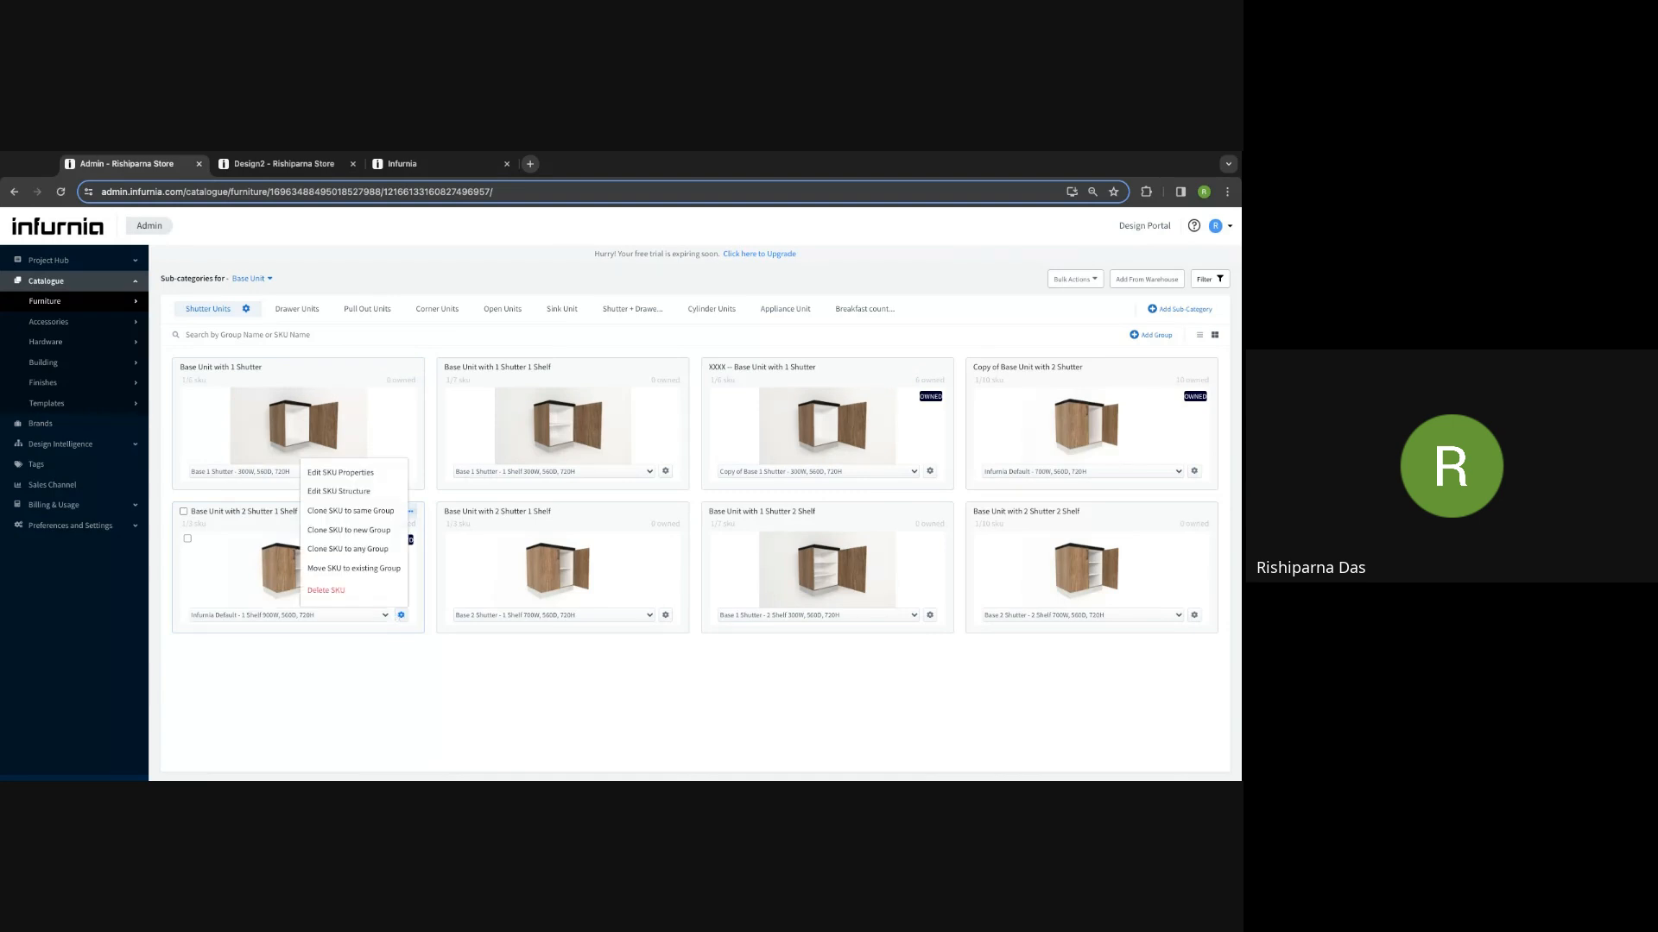
{"action": "left_click", "coordinate": [356, 491]}
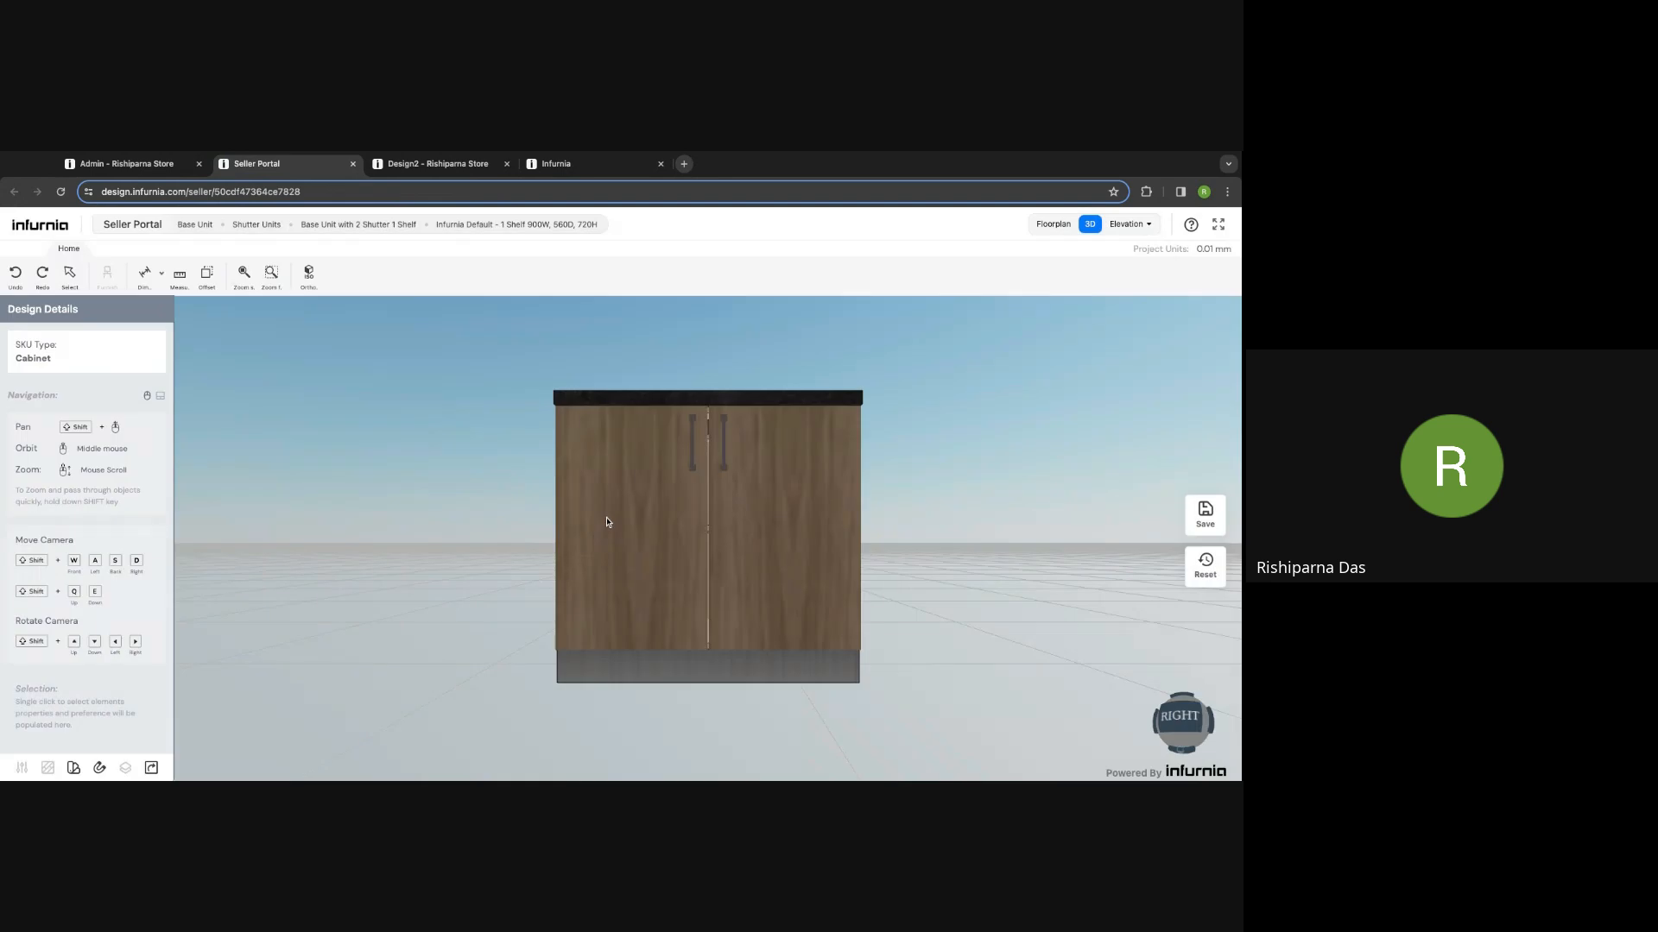
{"action": "middle_click_drag", "start_coordinate": [932, 544], "coordinate": [908, 580]}
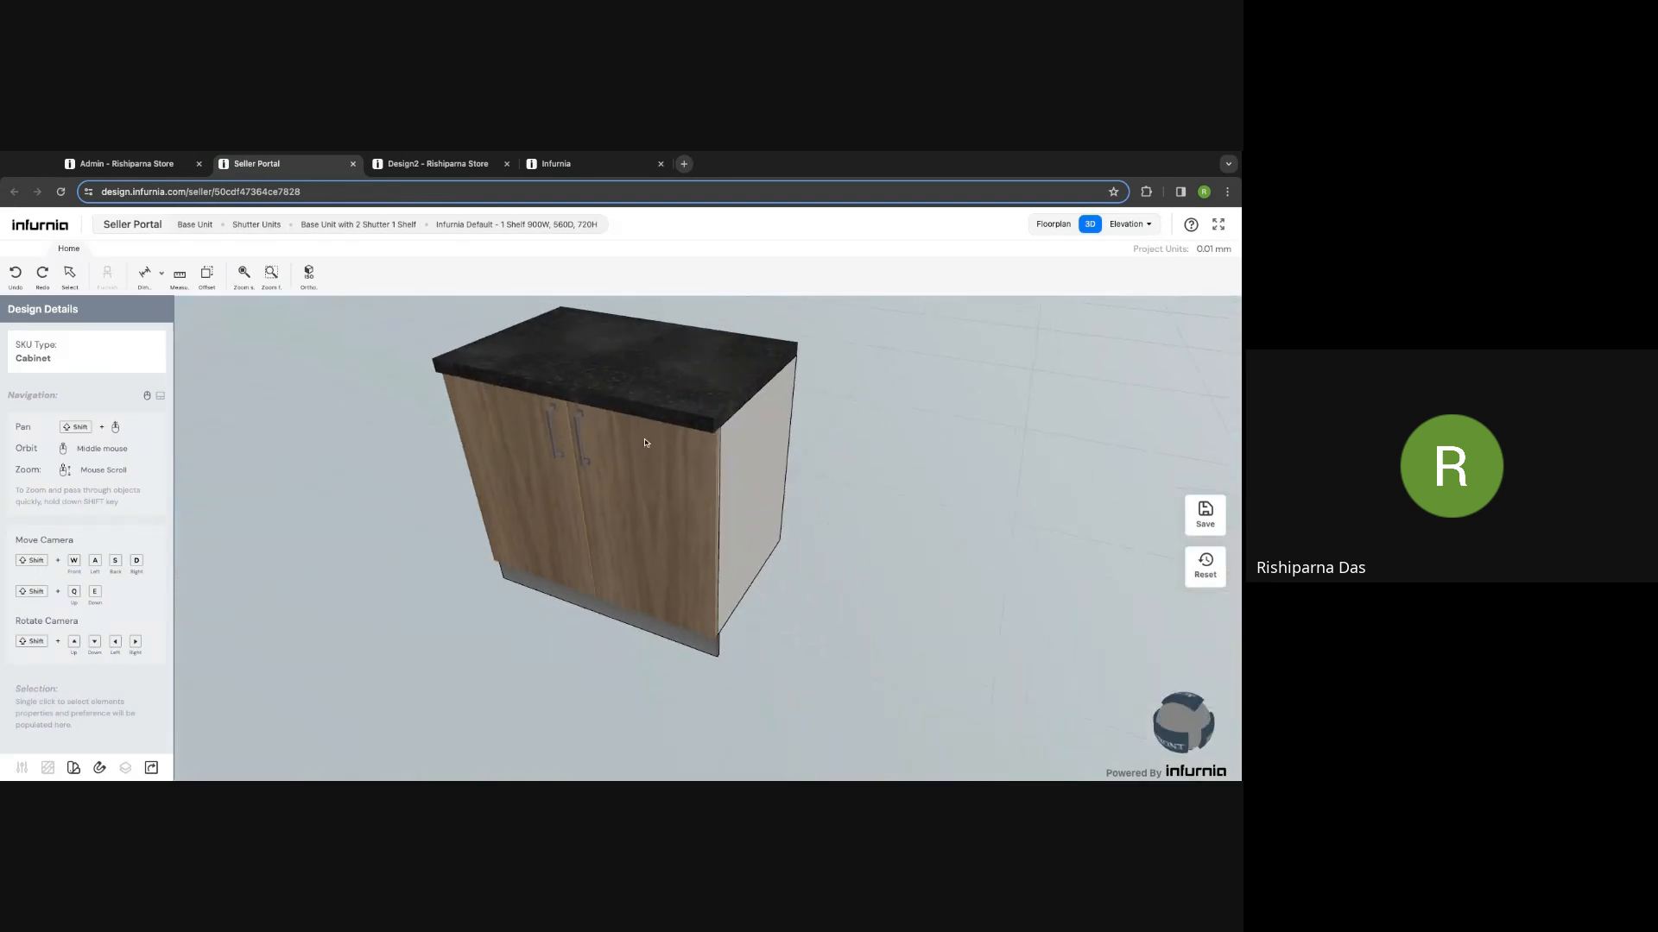
Step: Select the whole cabinet and examine its dimensions and its carcass, skirting and shutter material settings
{"action": "left_click", "coordinate": [672, 413]}
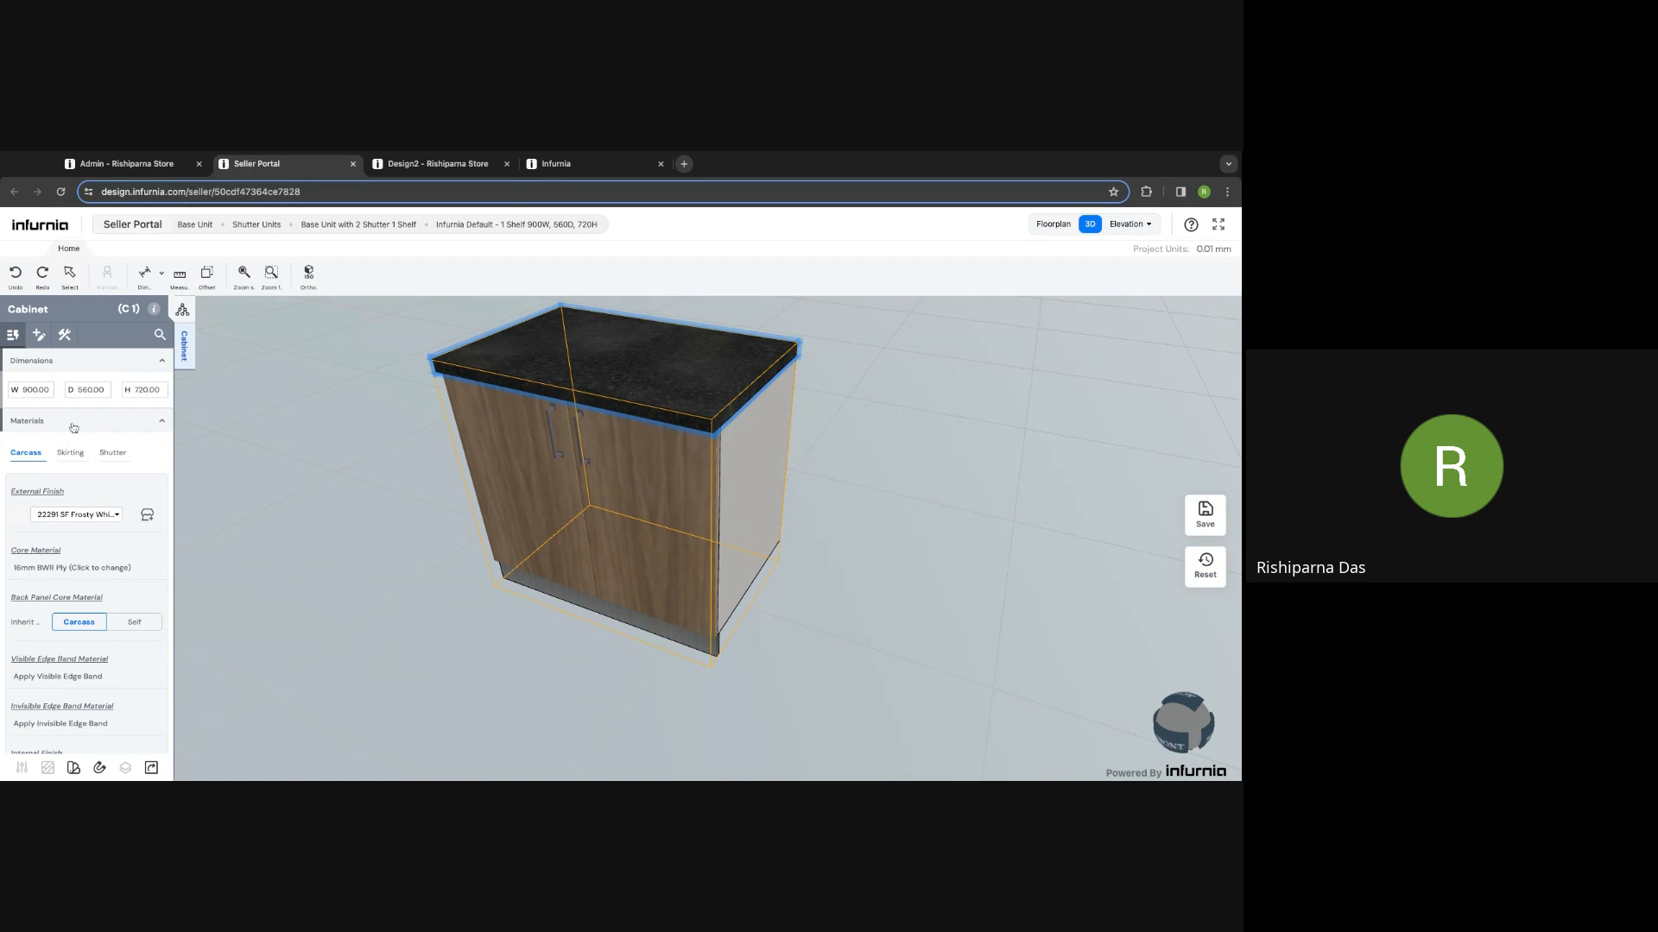
{"action": "left_click", "coordinate": [69, 453]}
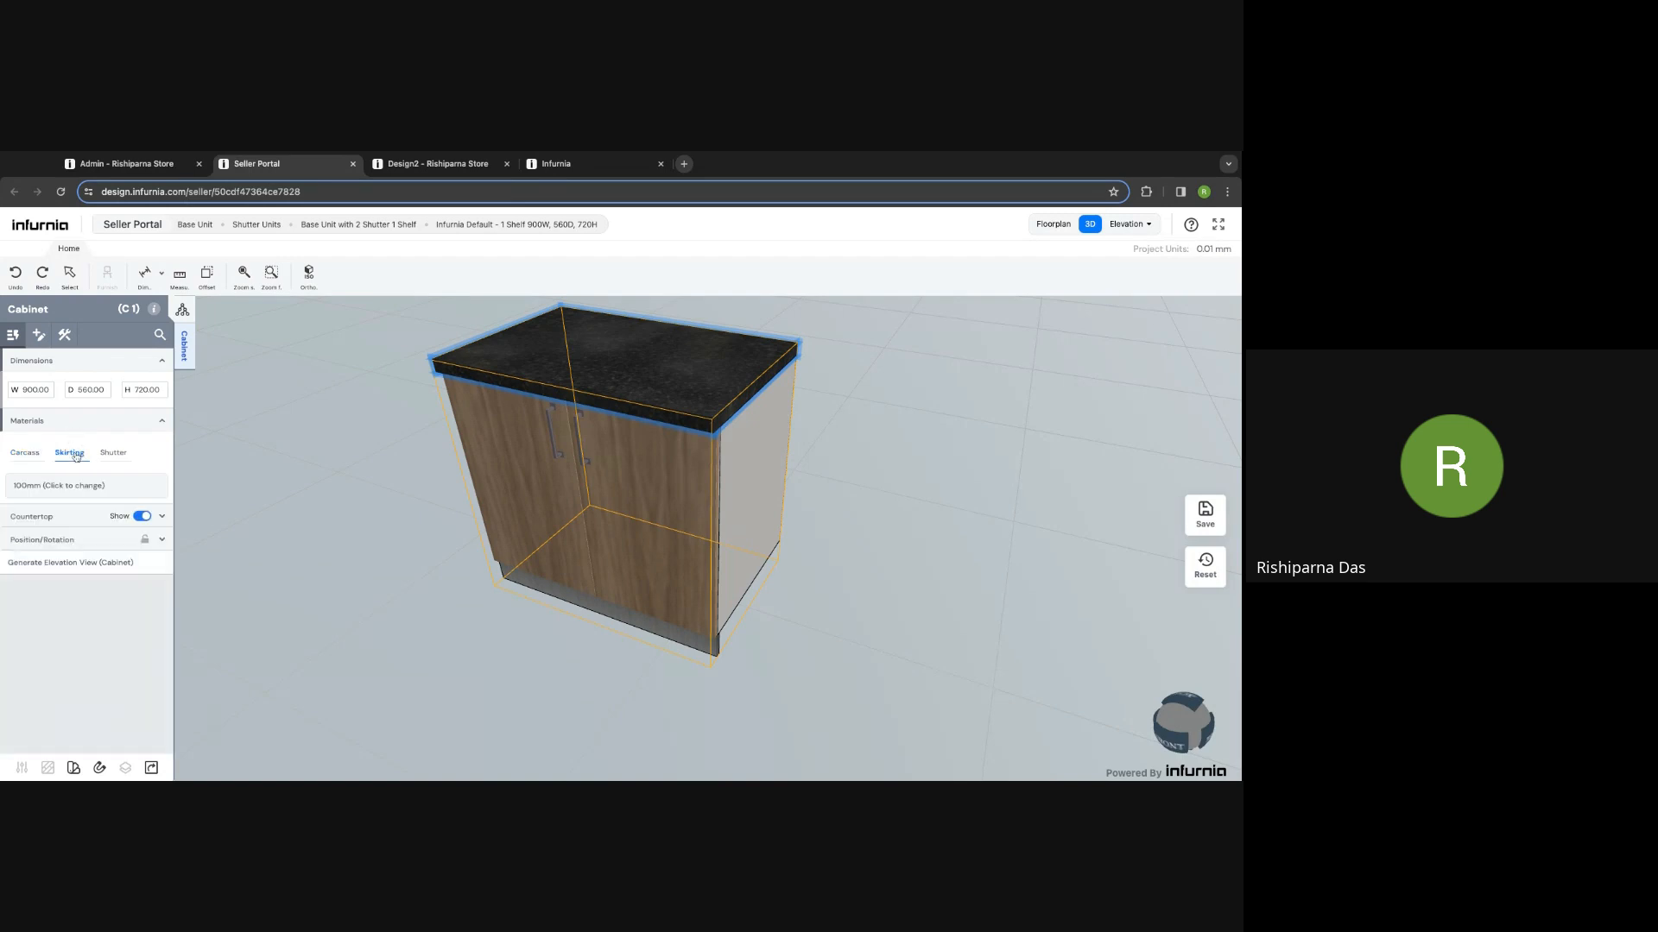
{"action": "left_click", "coordinate": [111, 454]}
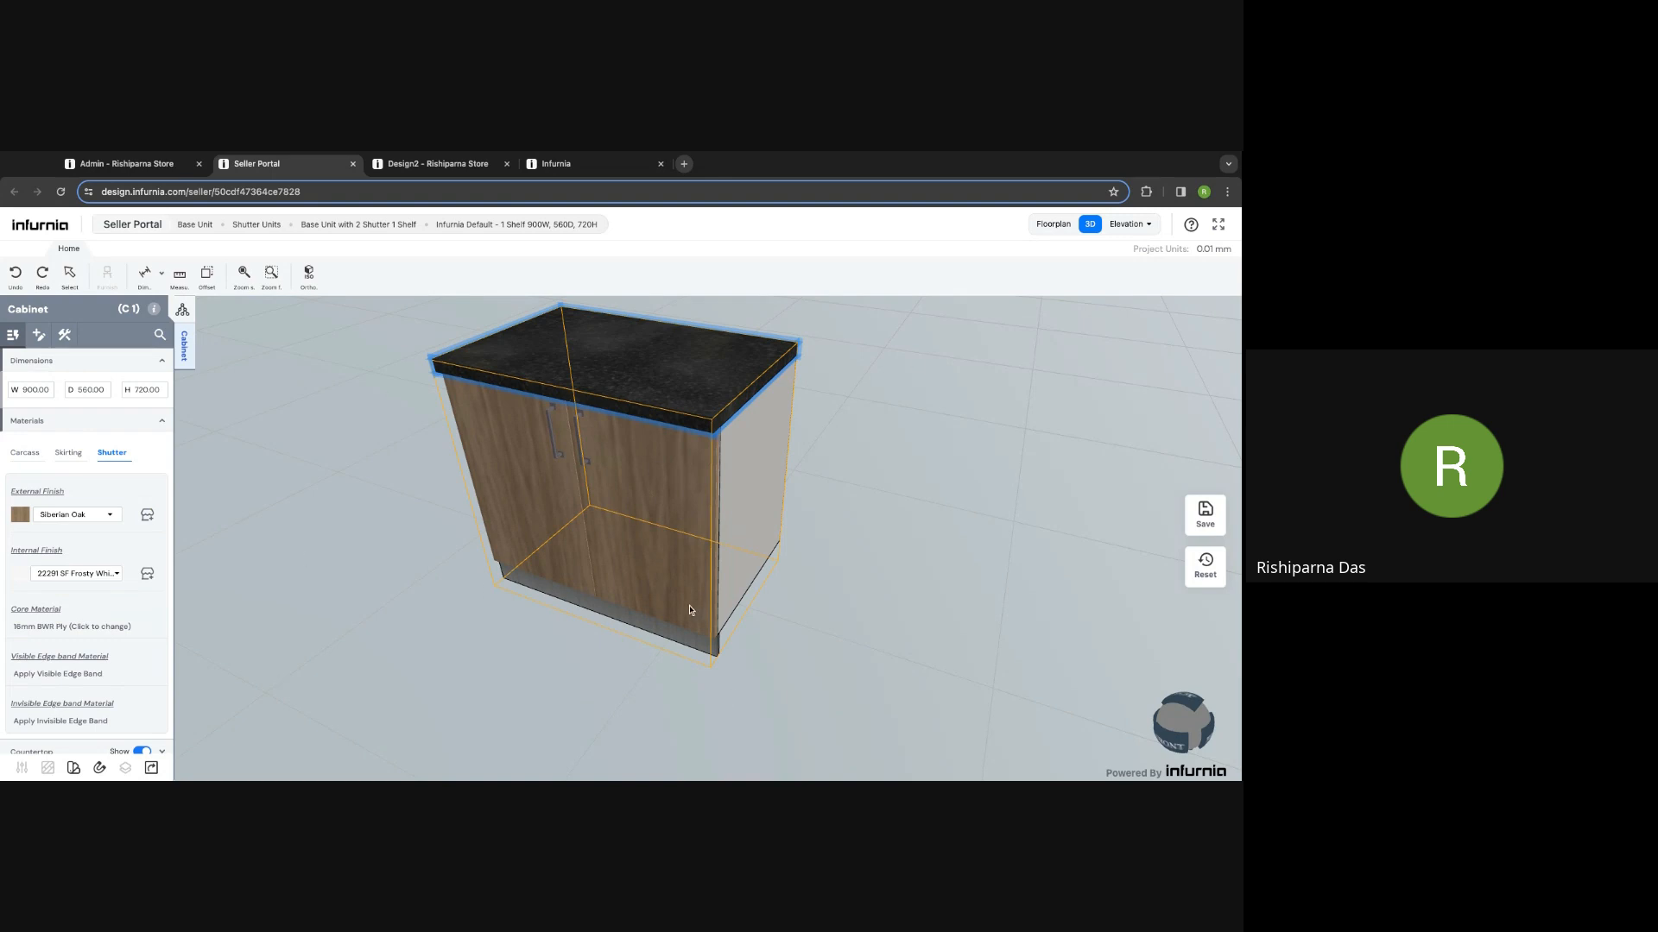
{"action": "left_click", "coordinate": [22, 456]}
{"action": "left_click", "coordinate": [70, 456]}
{"action": "left_click", "coordinate": [113, 456]}
{"action": "scroll", "coordinate": [95, 630], "scroll_direction": "down", "scroll_amount": 1}
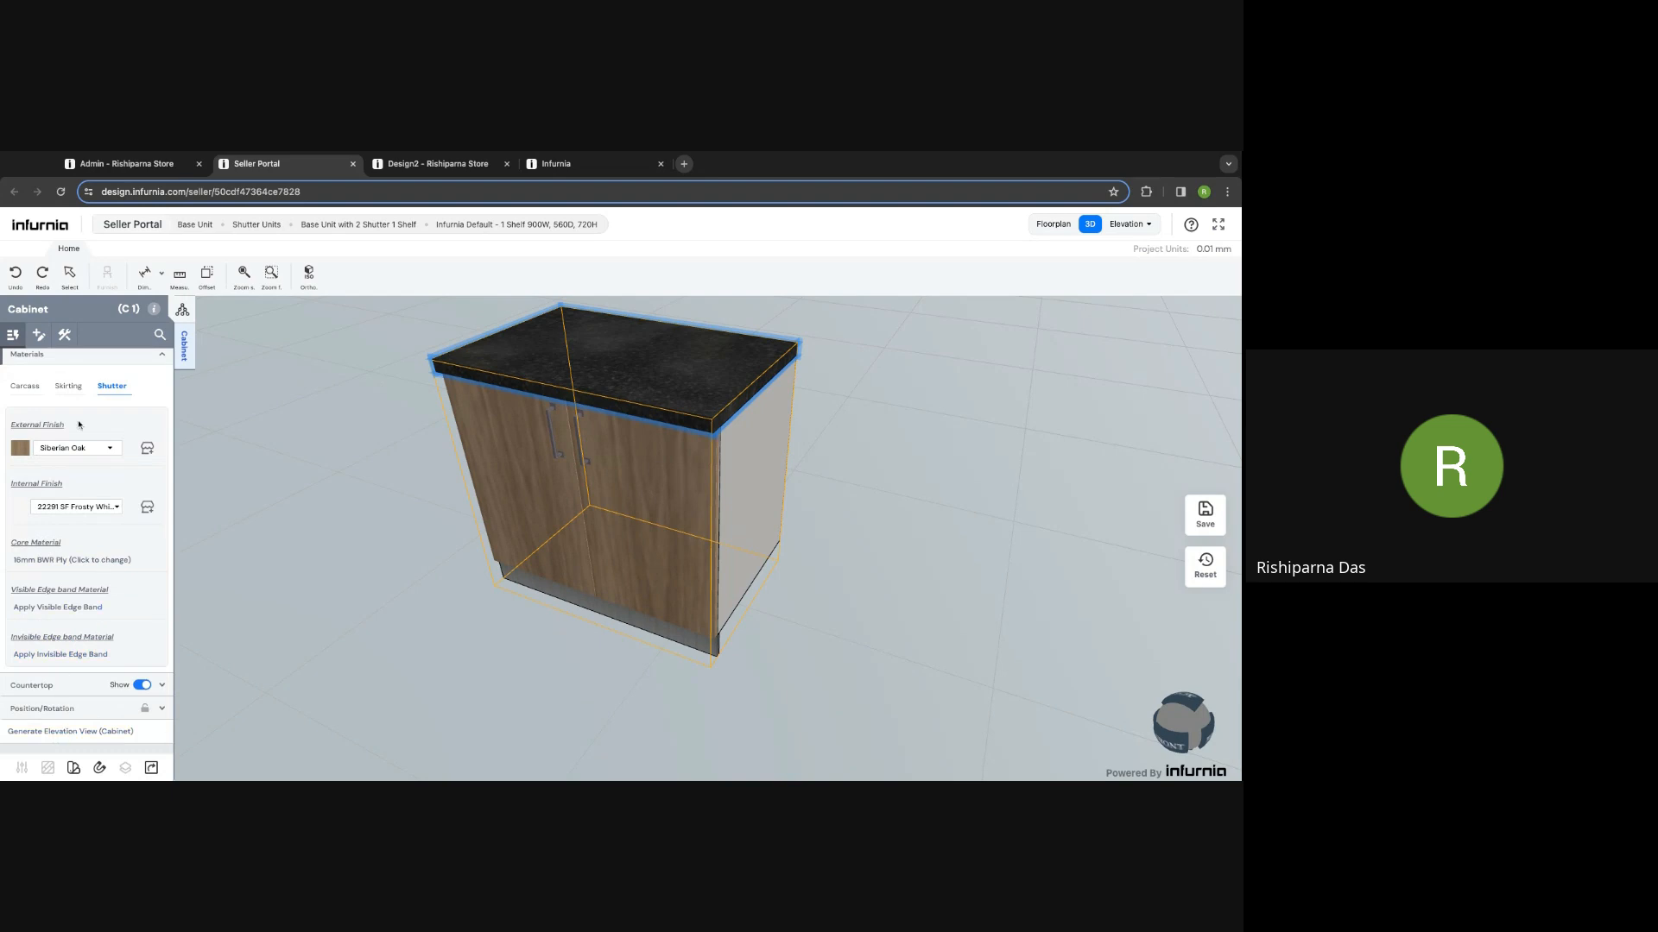
Step: Examine the cabinet's sizing rules for depth, width and height, and its advanced construction options
{"action": "left_click", "coordinate": [33, 336]}
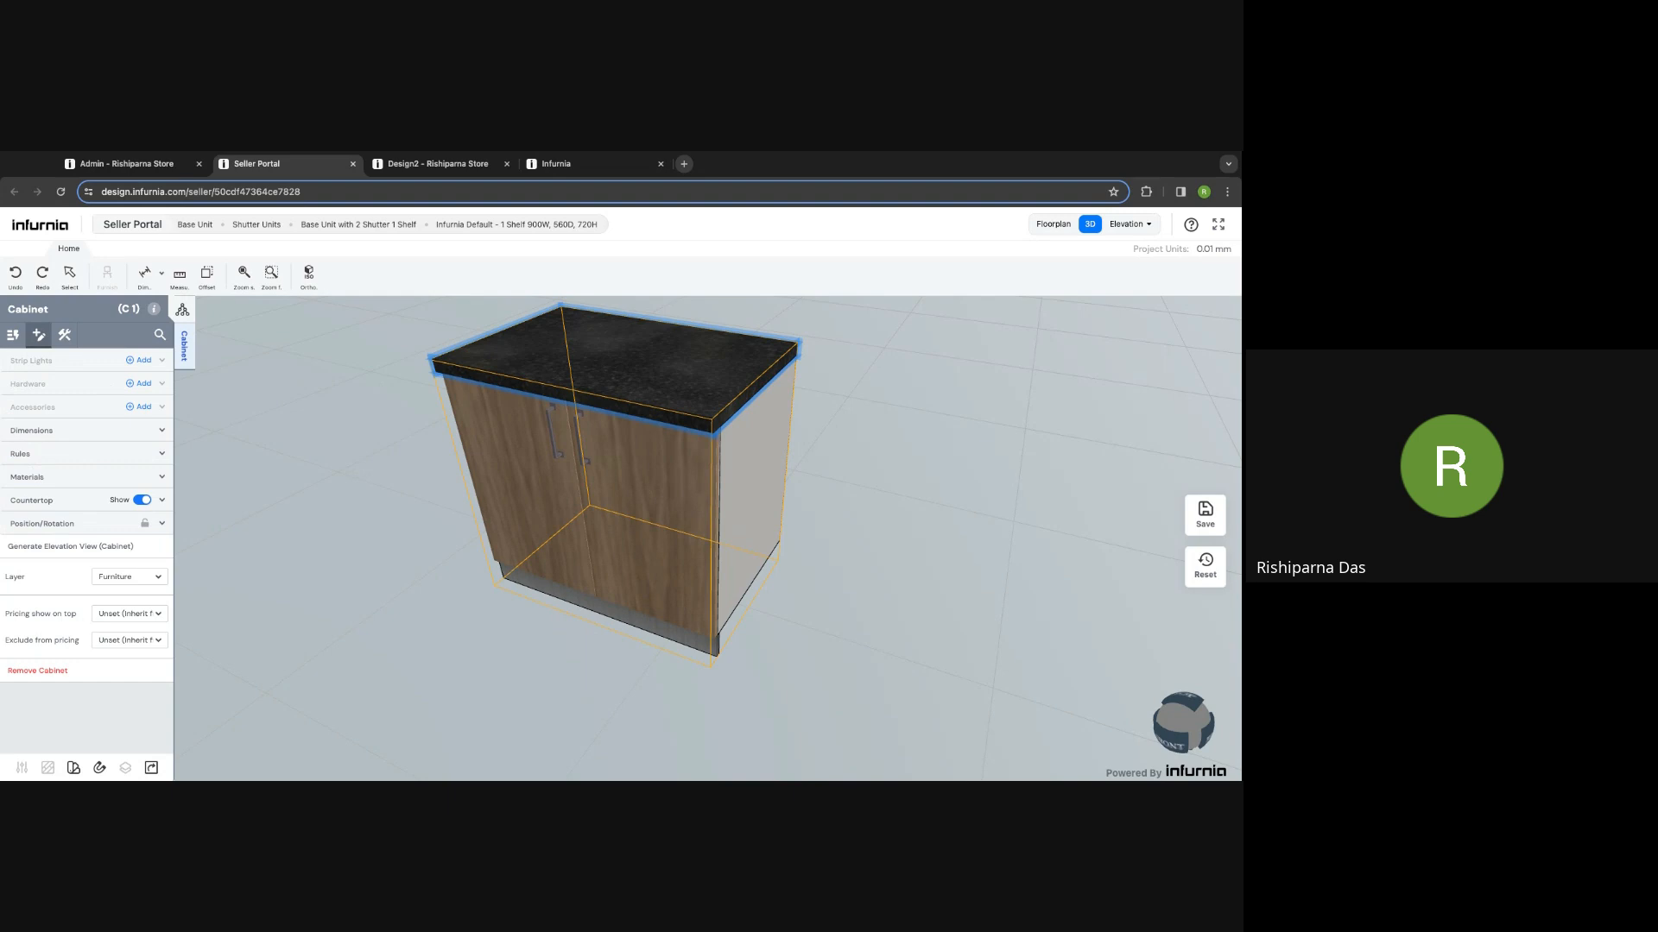
{"action": "left_click", "coordinate": [54, 462]}
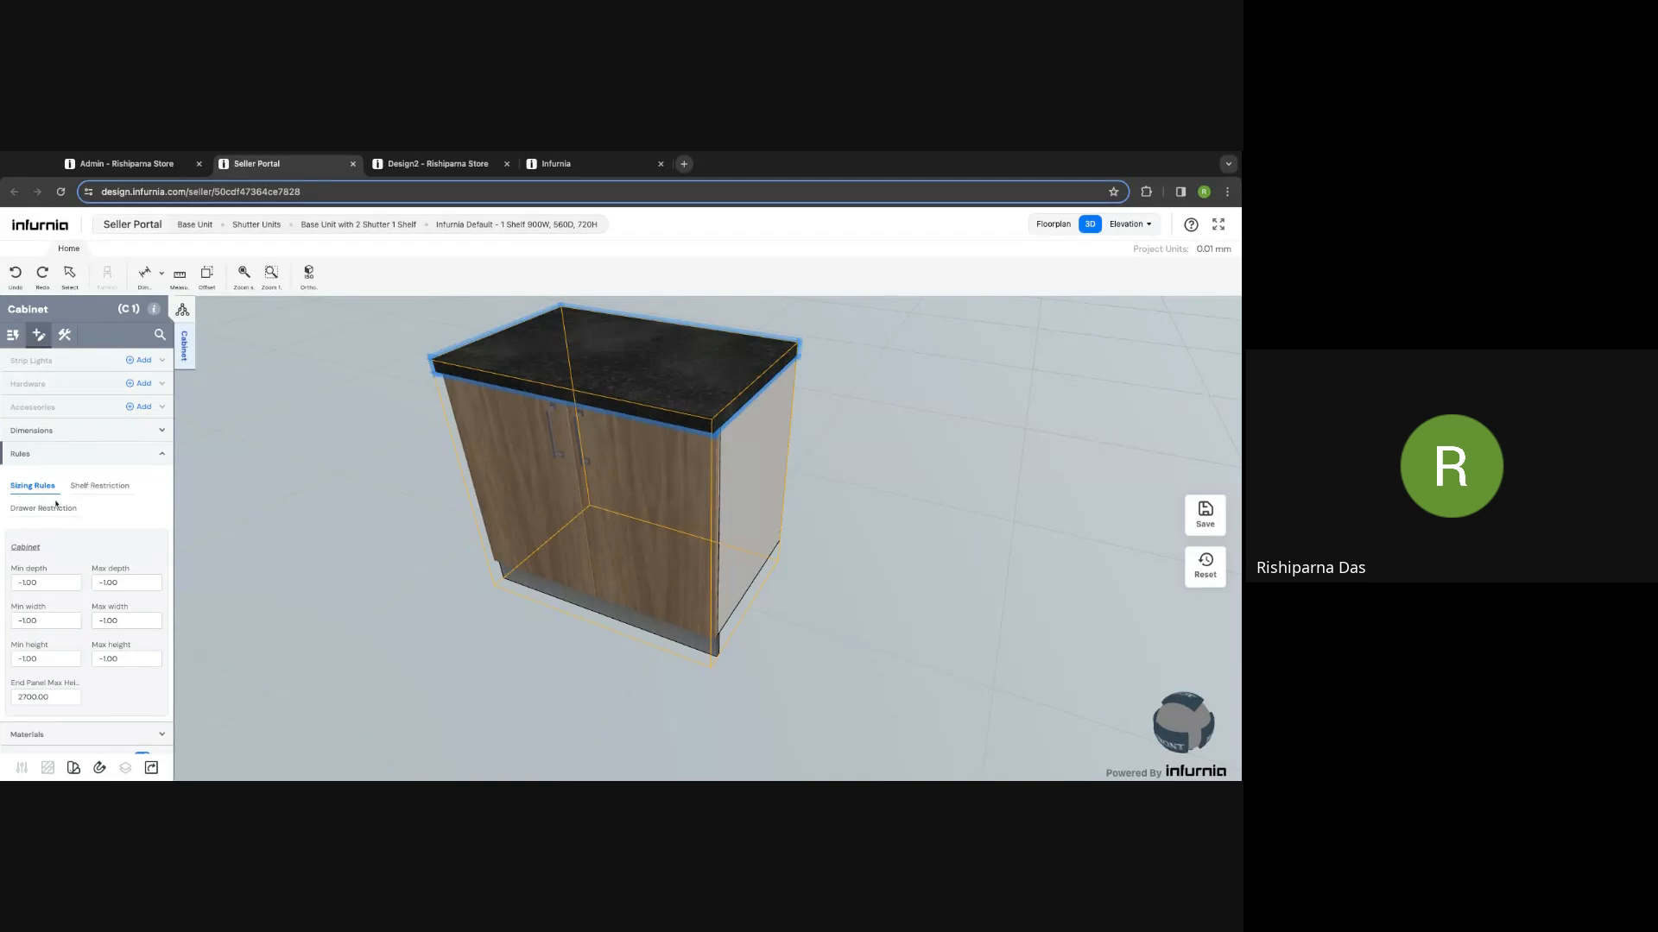
{"action": "double_click", "coordinate": [115, 582]}
{"action": "left_click", "coordinate": [25, 581]}
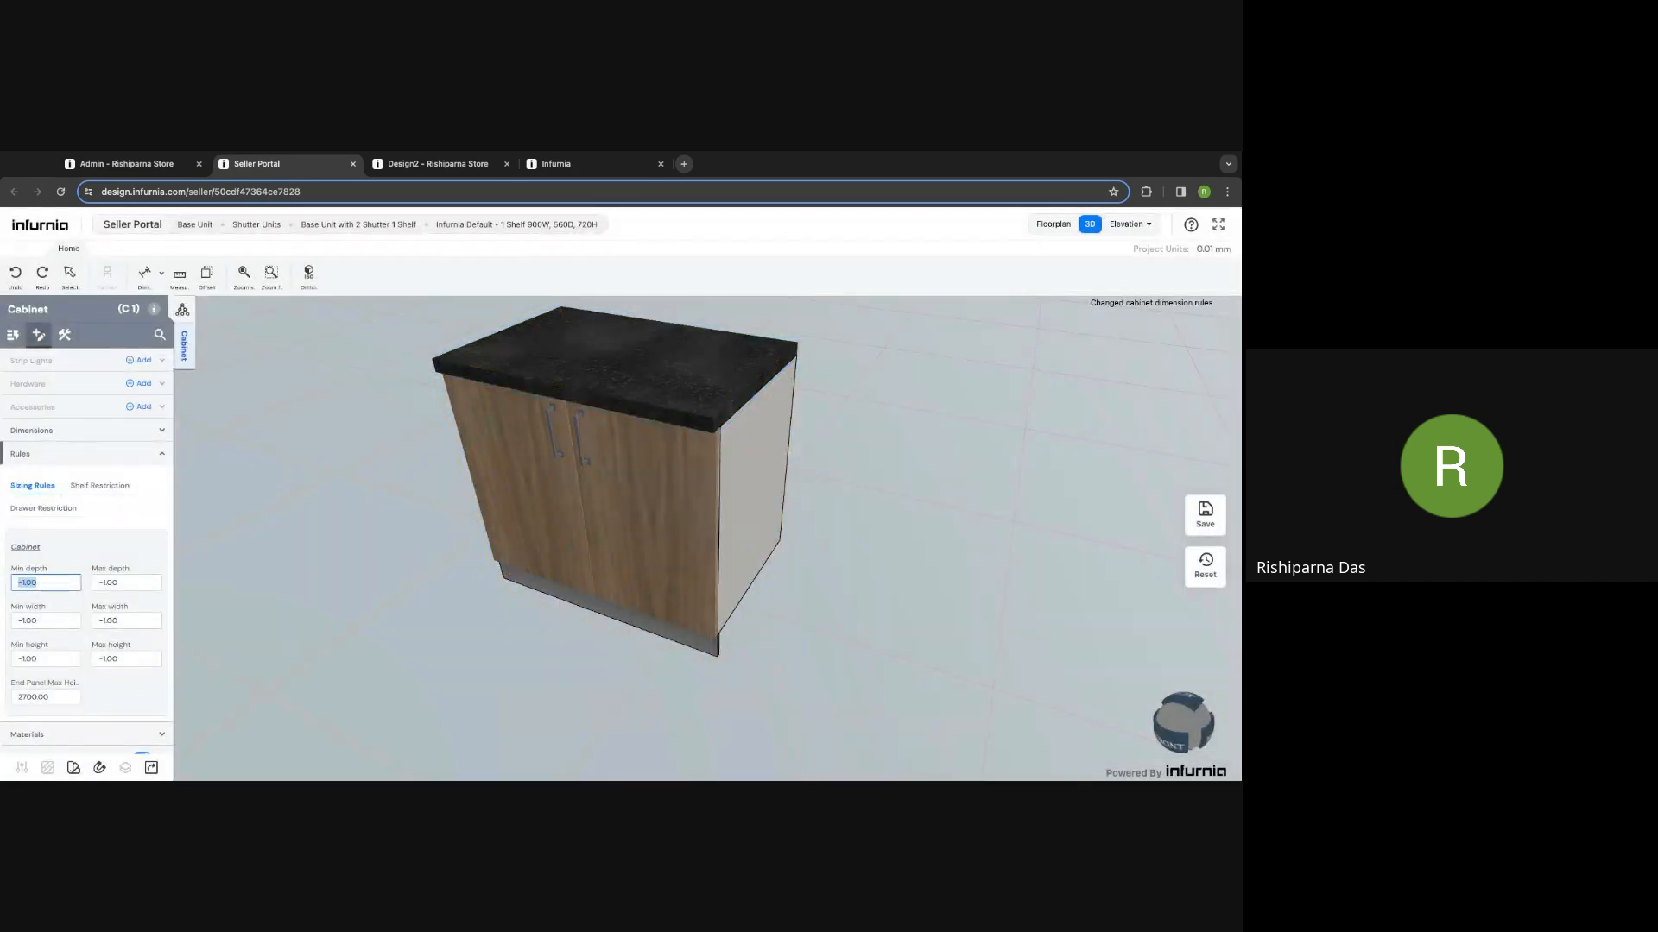
{"action": "left_click", "coordinate": [31, 620]}
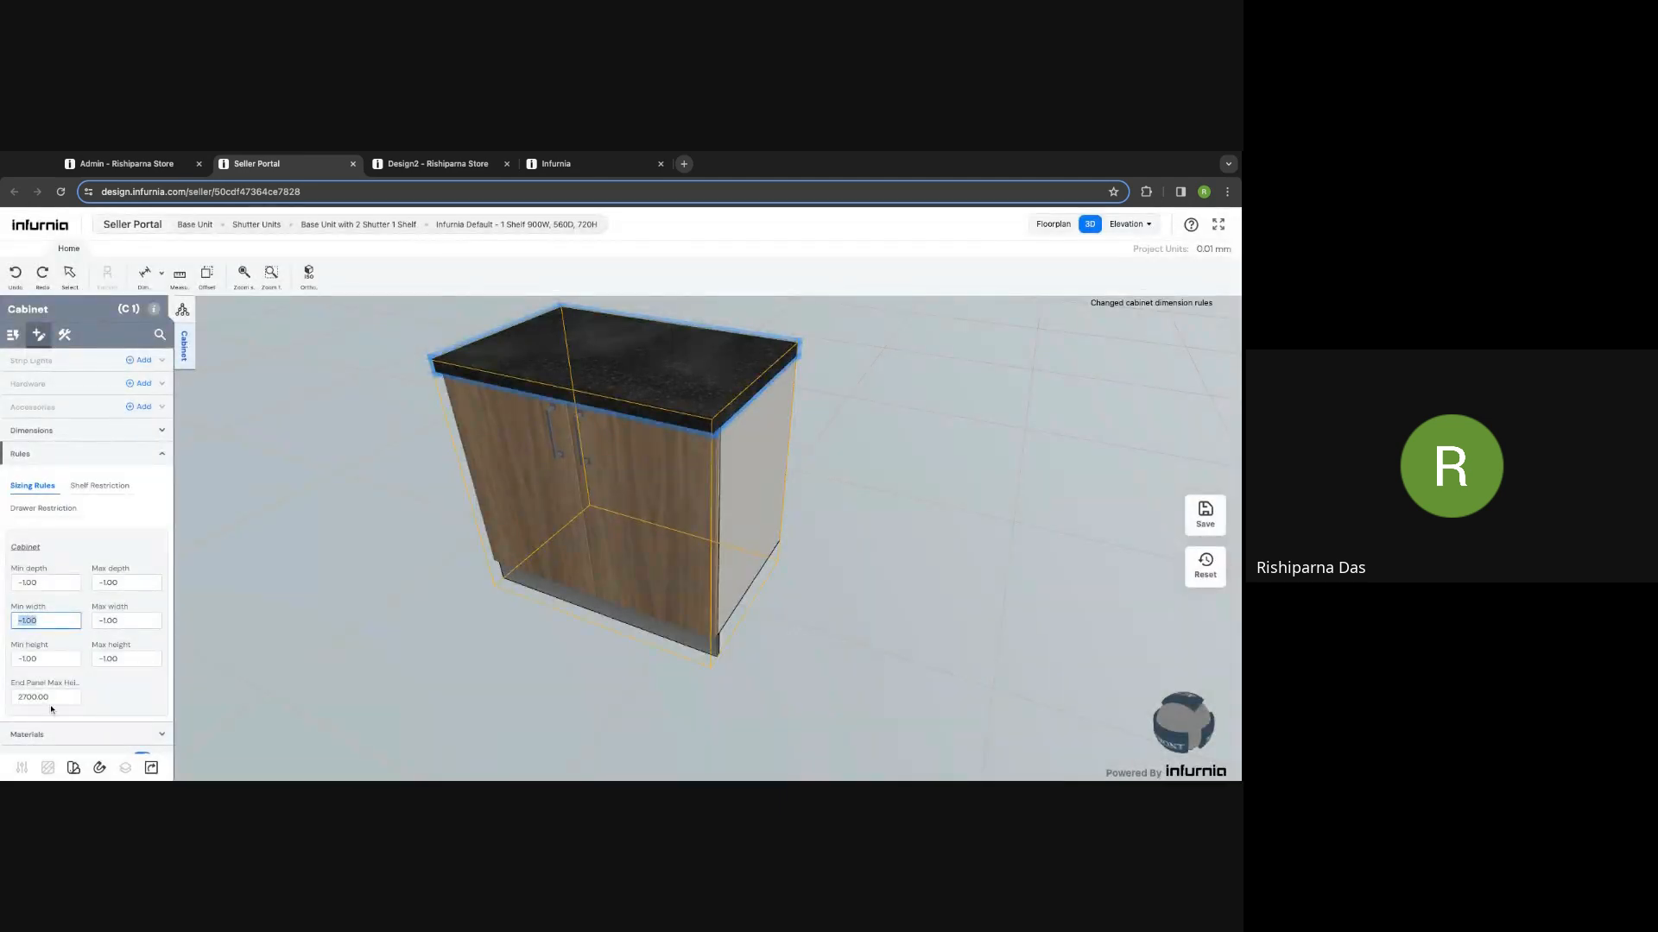
{"action": "left_click", "coordinate": [92, 467]}
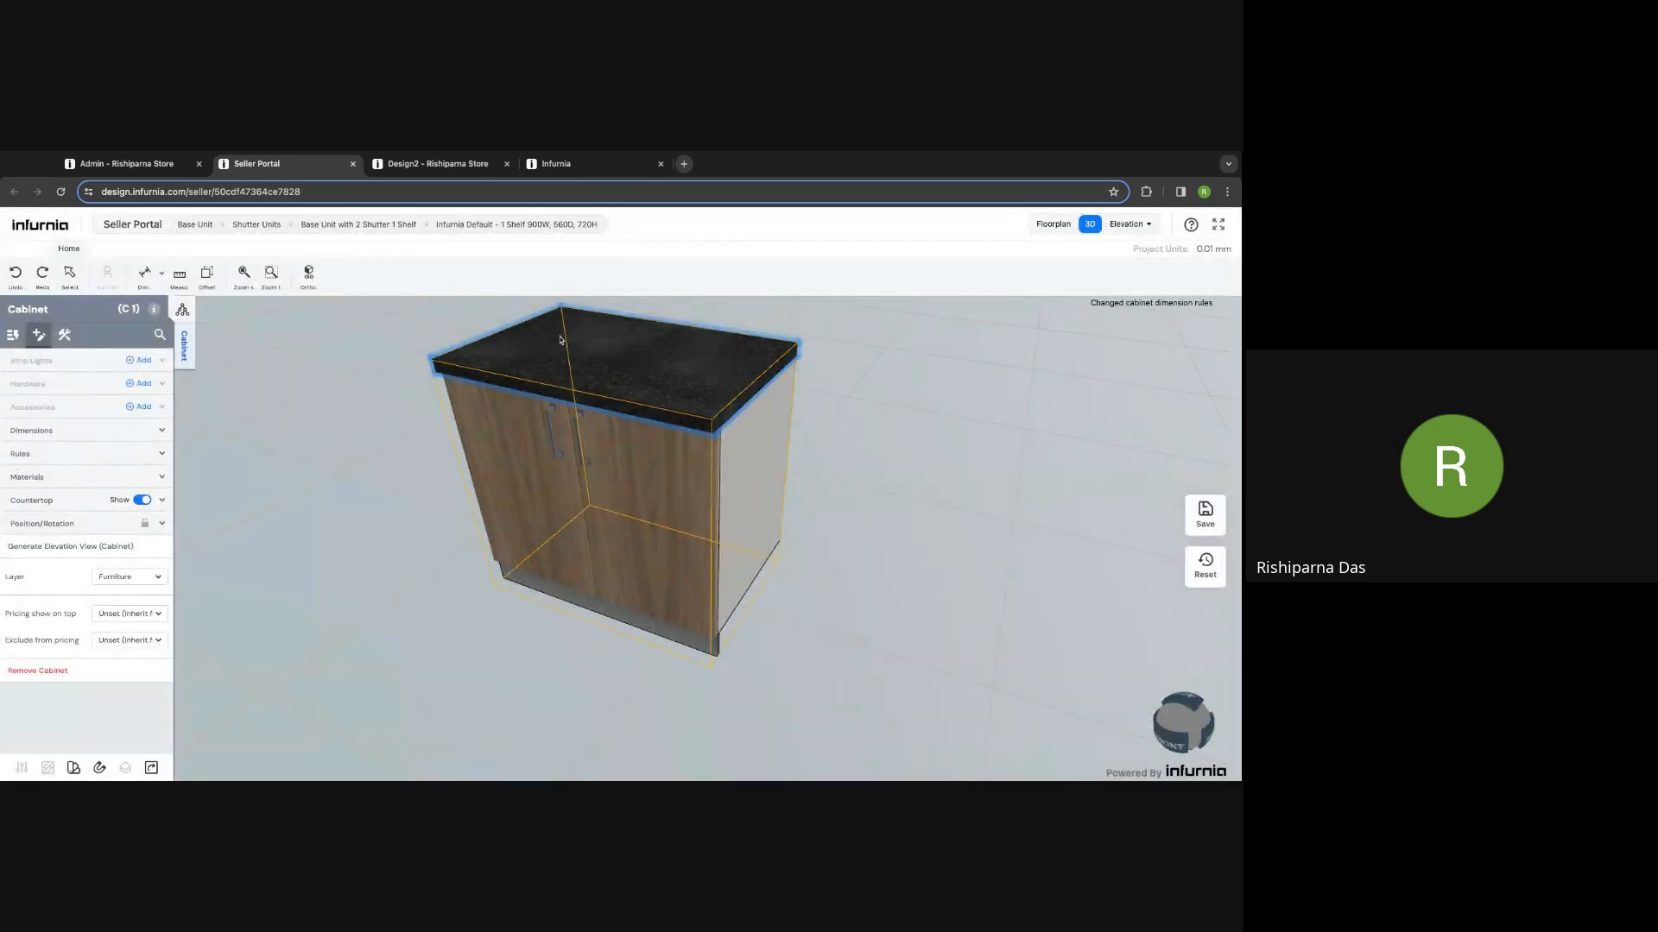
{"action": "left_click", "coordinate": [64, 335]}
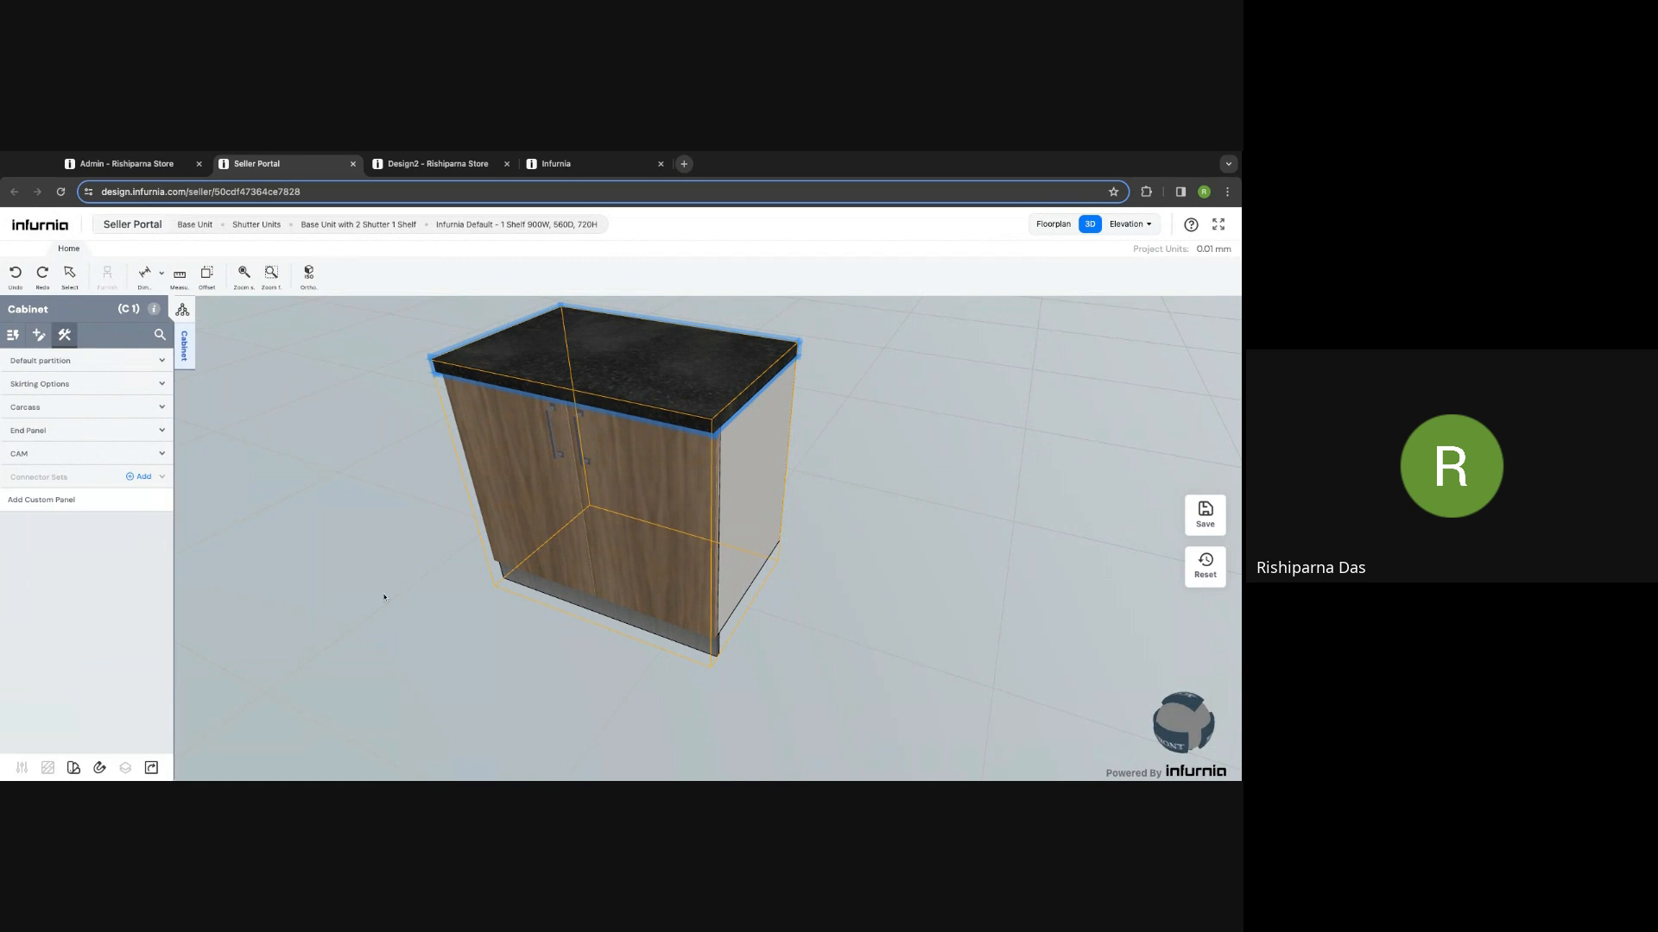
Step: Inspect the cabinet's shutters and its interior shelf with the shutters open, and return to the admin catalogue
{"action": "left_click", "coordinate": [602, 553]}
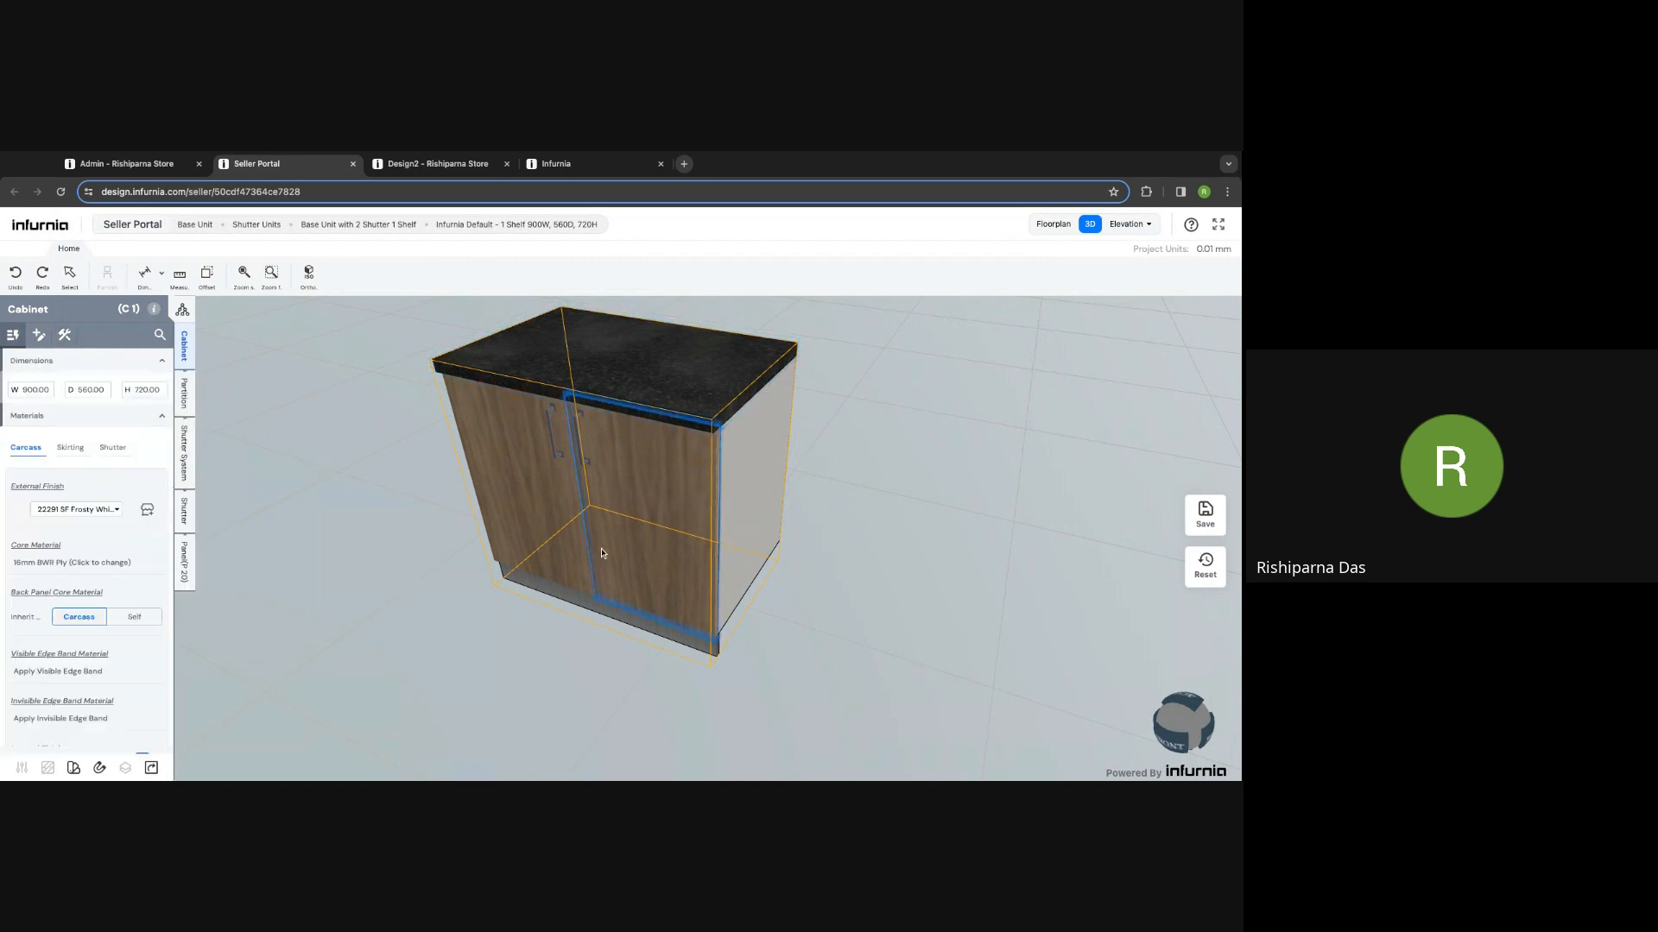
{"action": "left_click", "coordinate": [540, 496]}
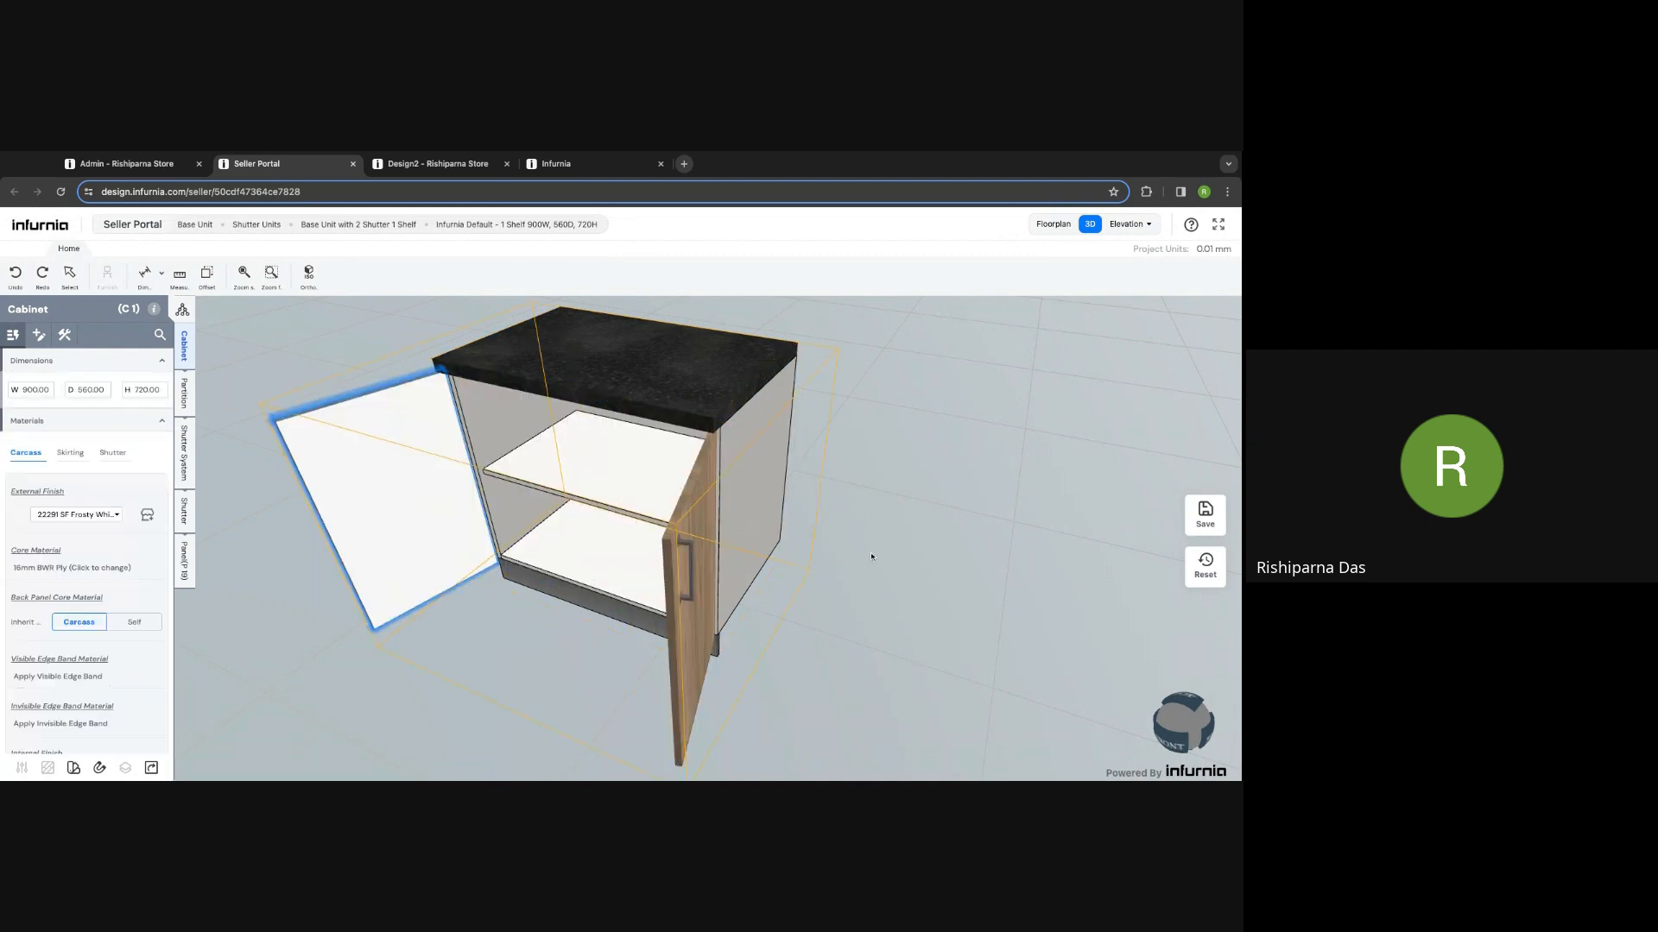
{"action": "left_click_drag", "start_coordinate": [872, 563], "coordinate": [872, 562]}
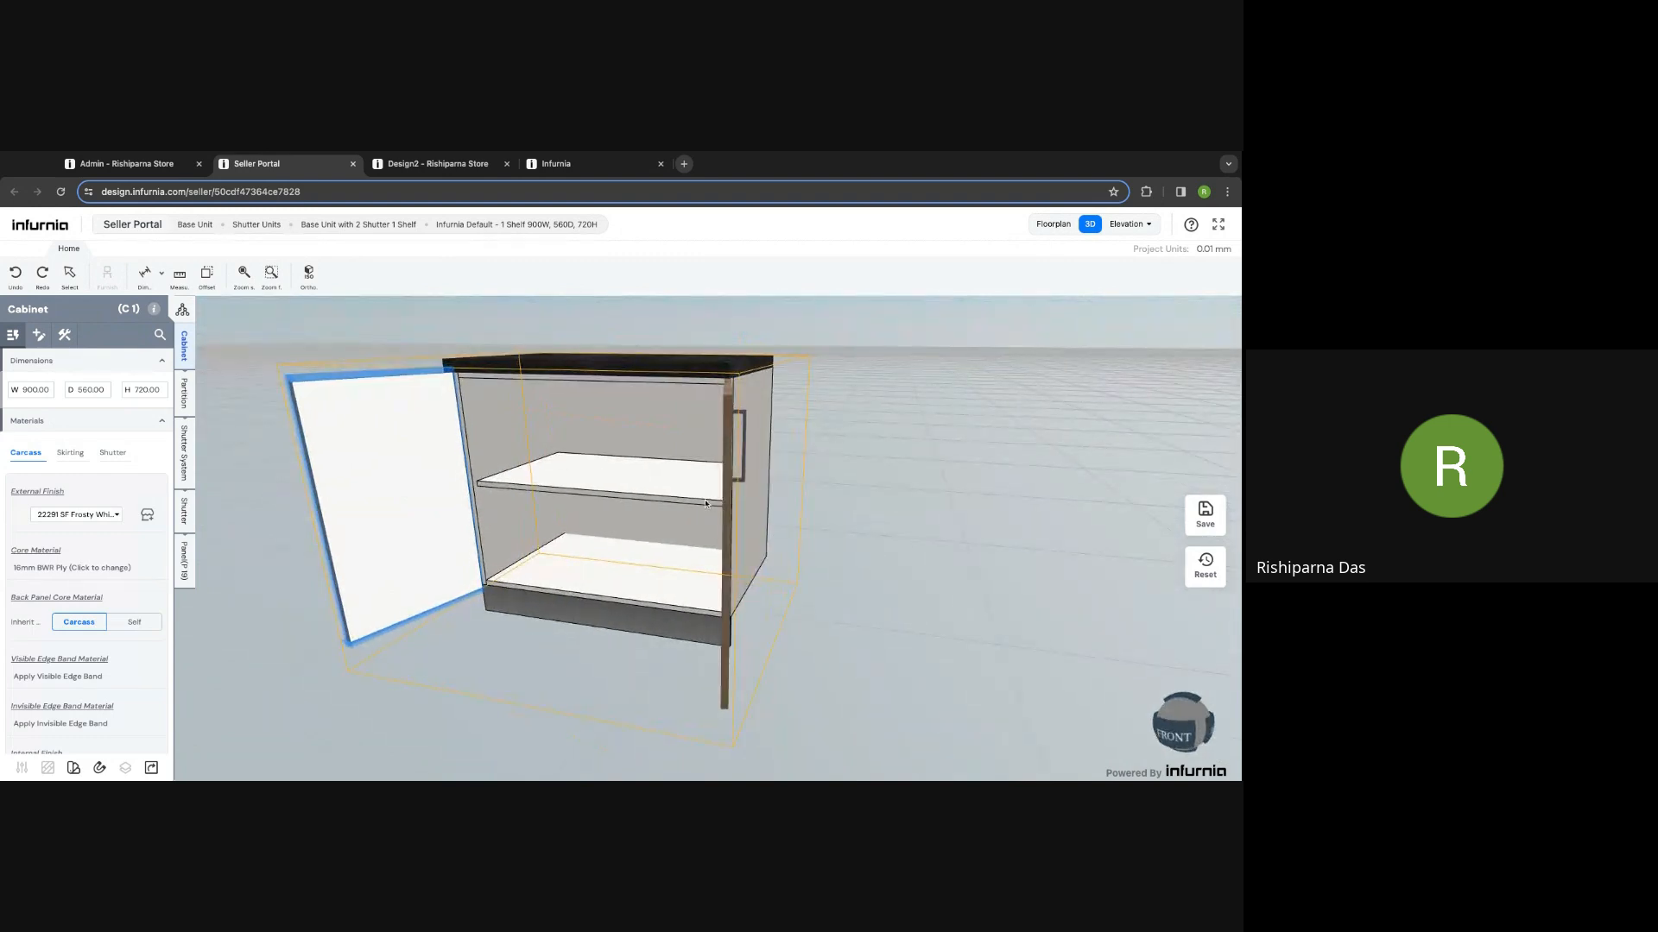
{"action": "right_click_drag", "start_coordinate": [851, 486], "coordinate": [851, 486]}
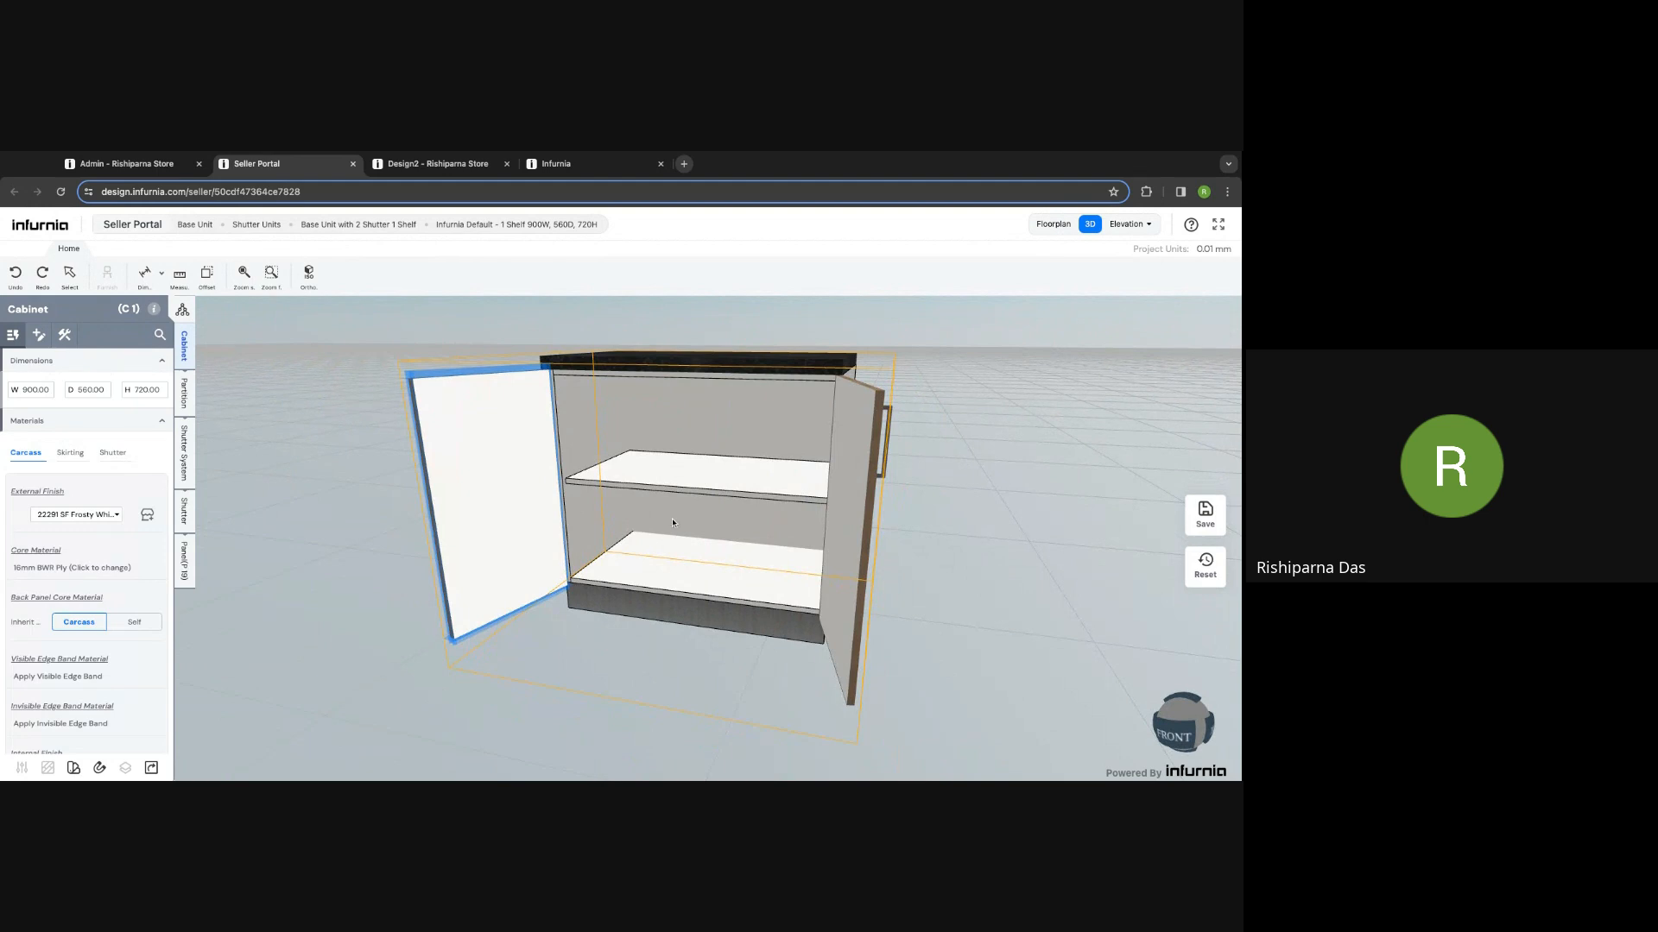
{"action": "left_click", "coordinate": [130, 164]}
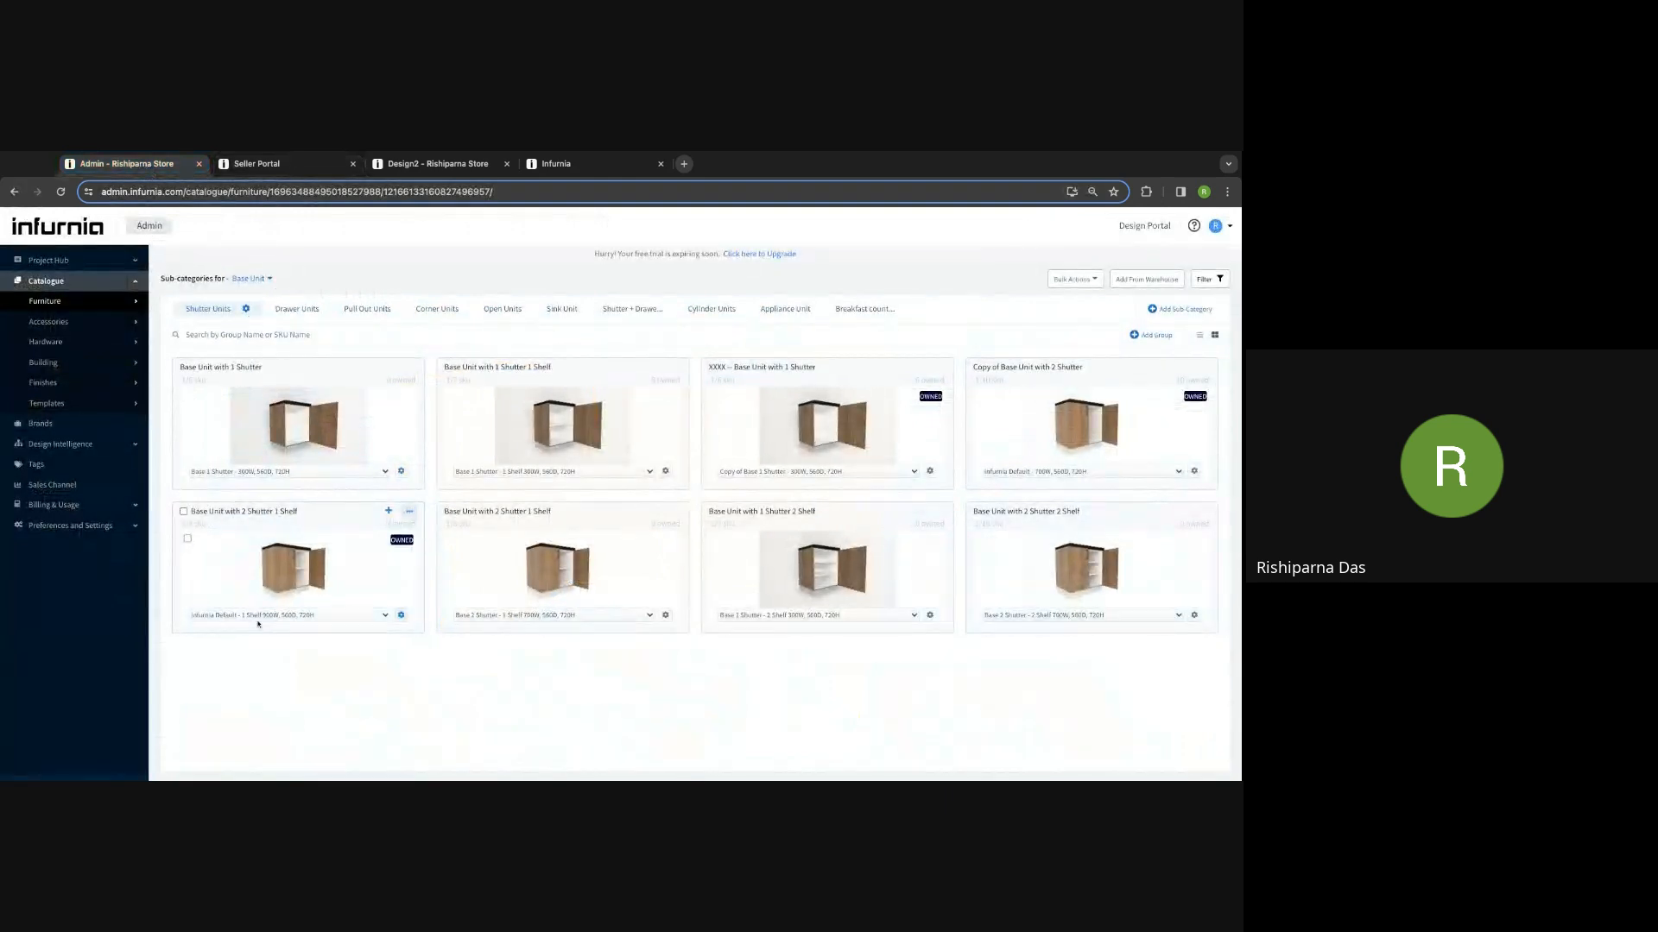
Step: Clone the Infurnia Default - 1 Shelf 900W, 560D, 720H SKU into a new group under Shutter Units, naming the SKU Test test
{"action": "left_click", "coordinate": [401, 615]}
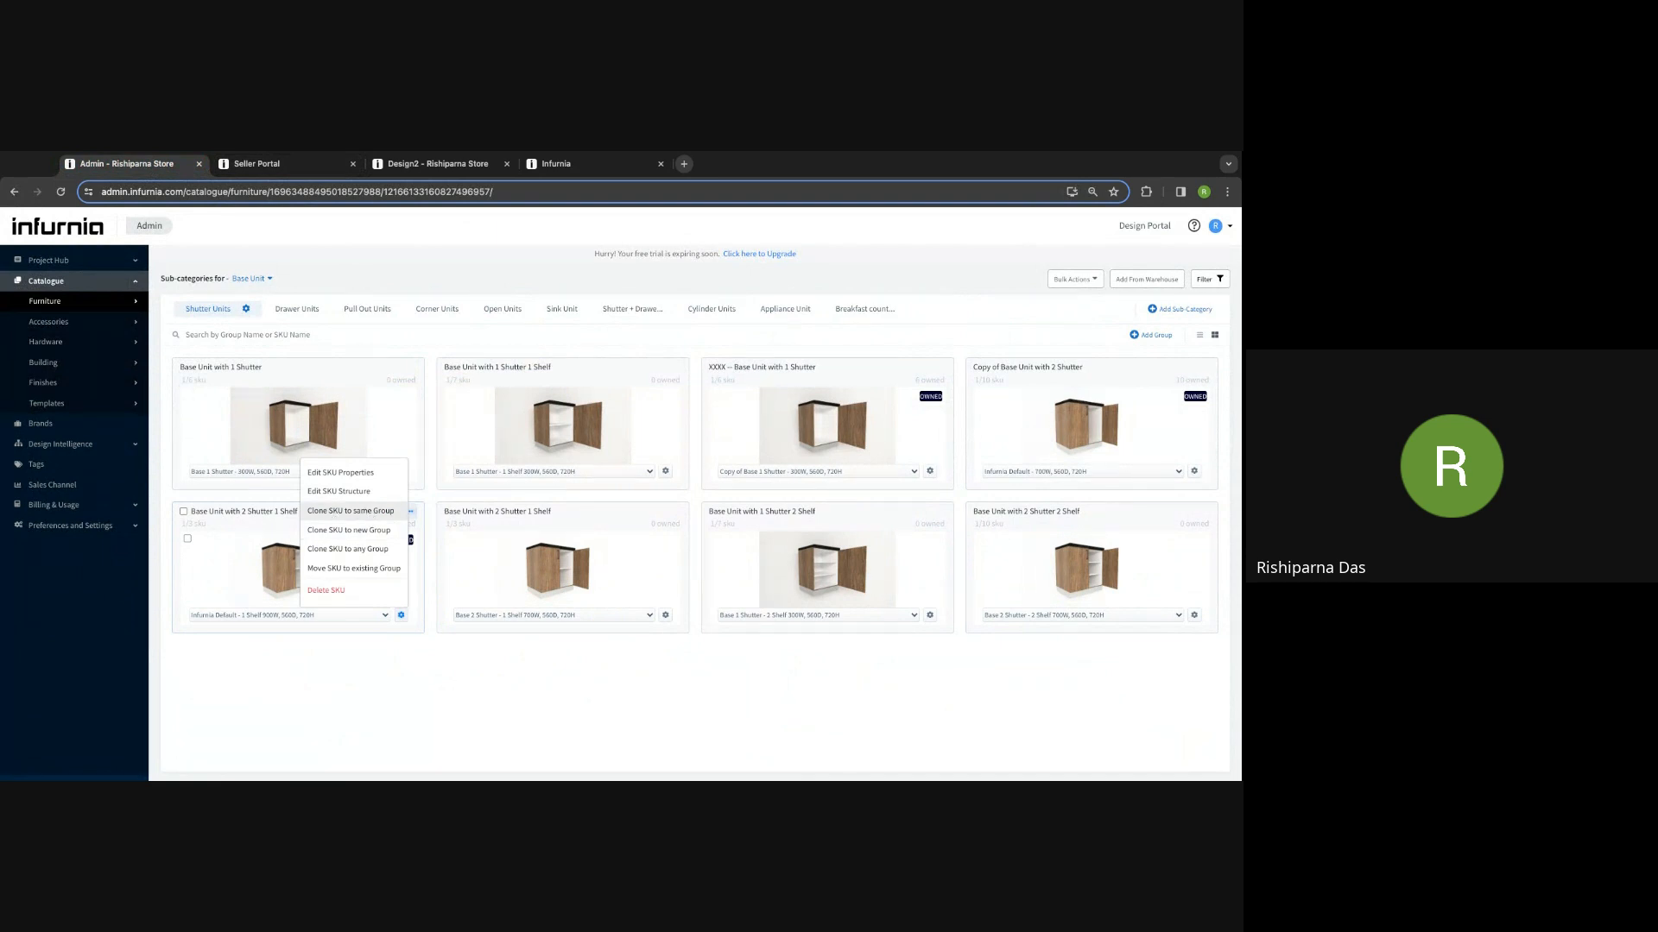
{"action": "left_click", "coordinate": [354, 539]}
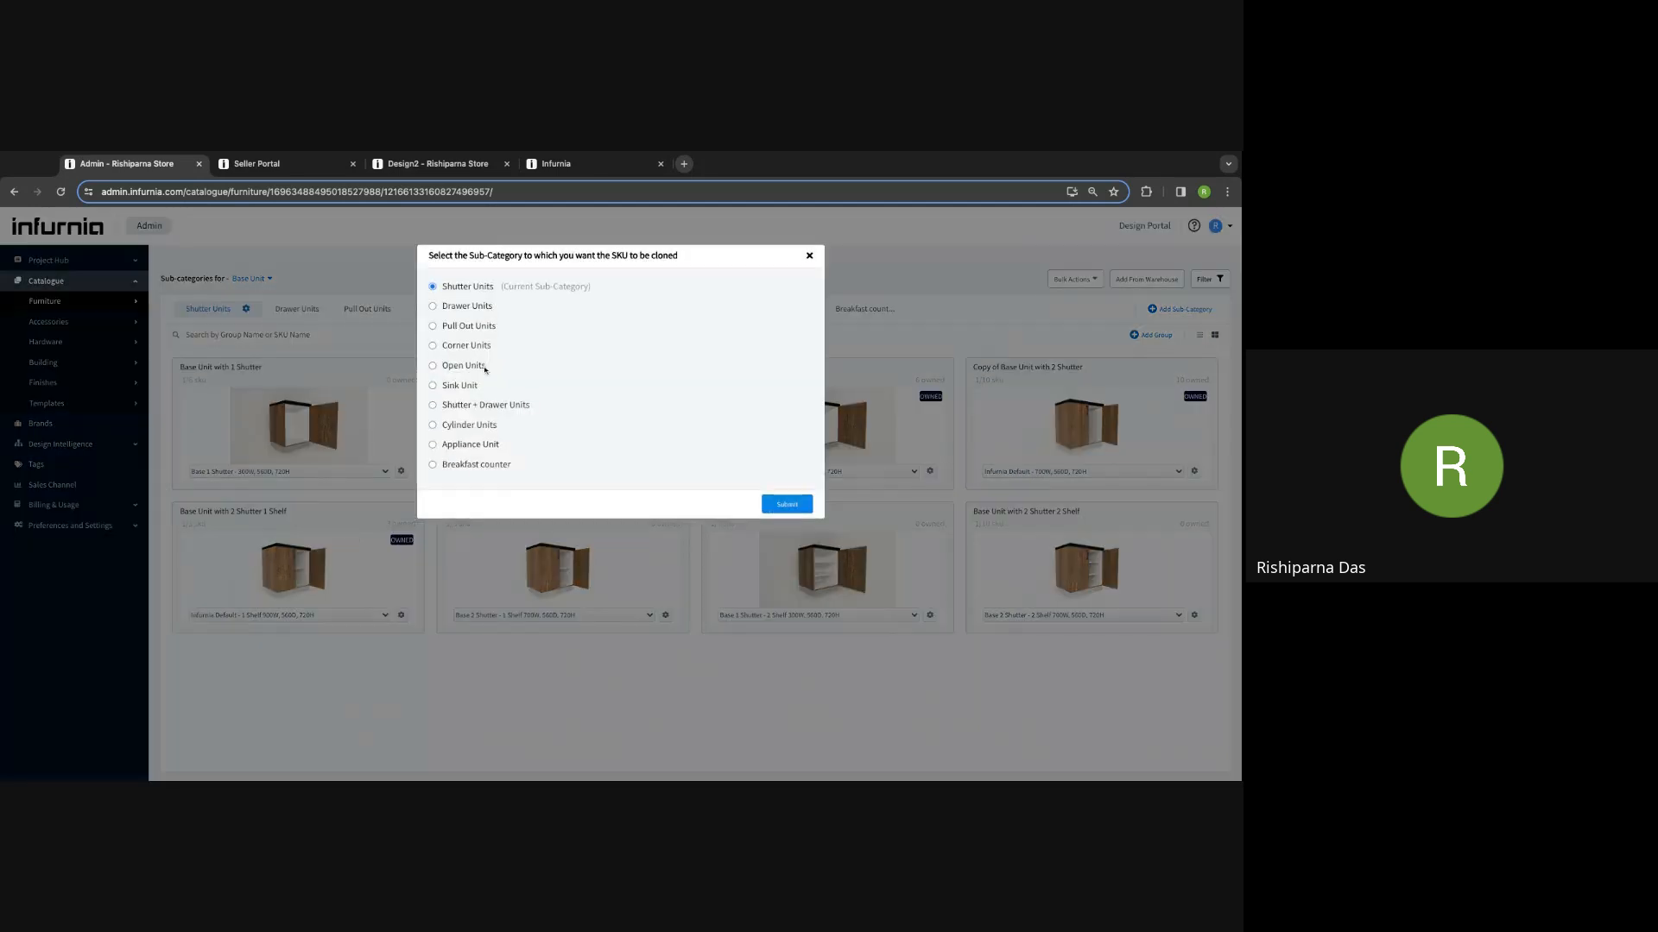
{"action": "left_click", "coordinate": [778, 505]}
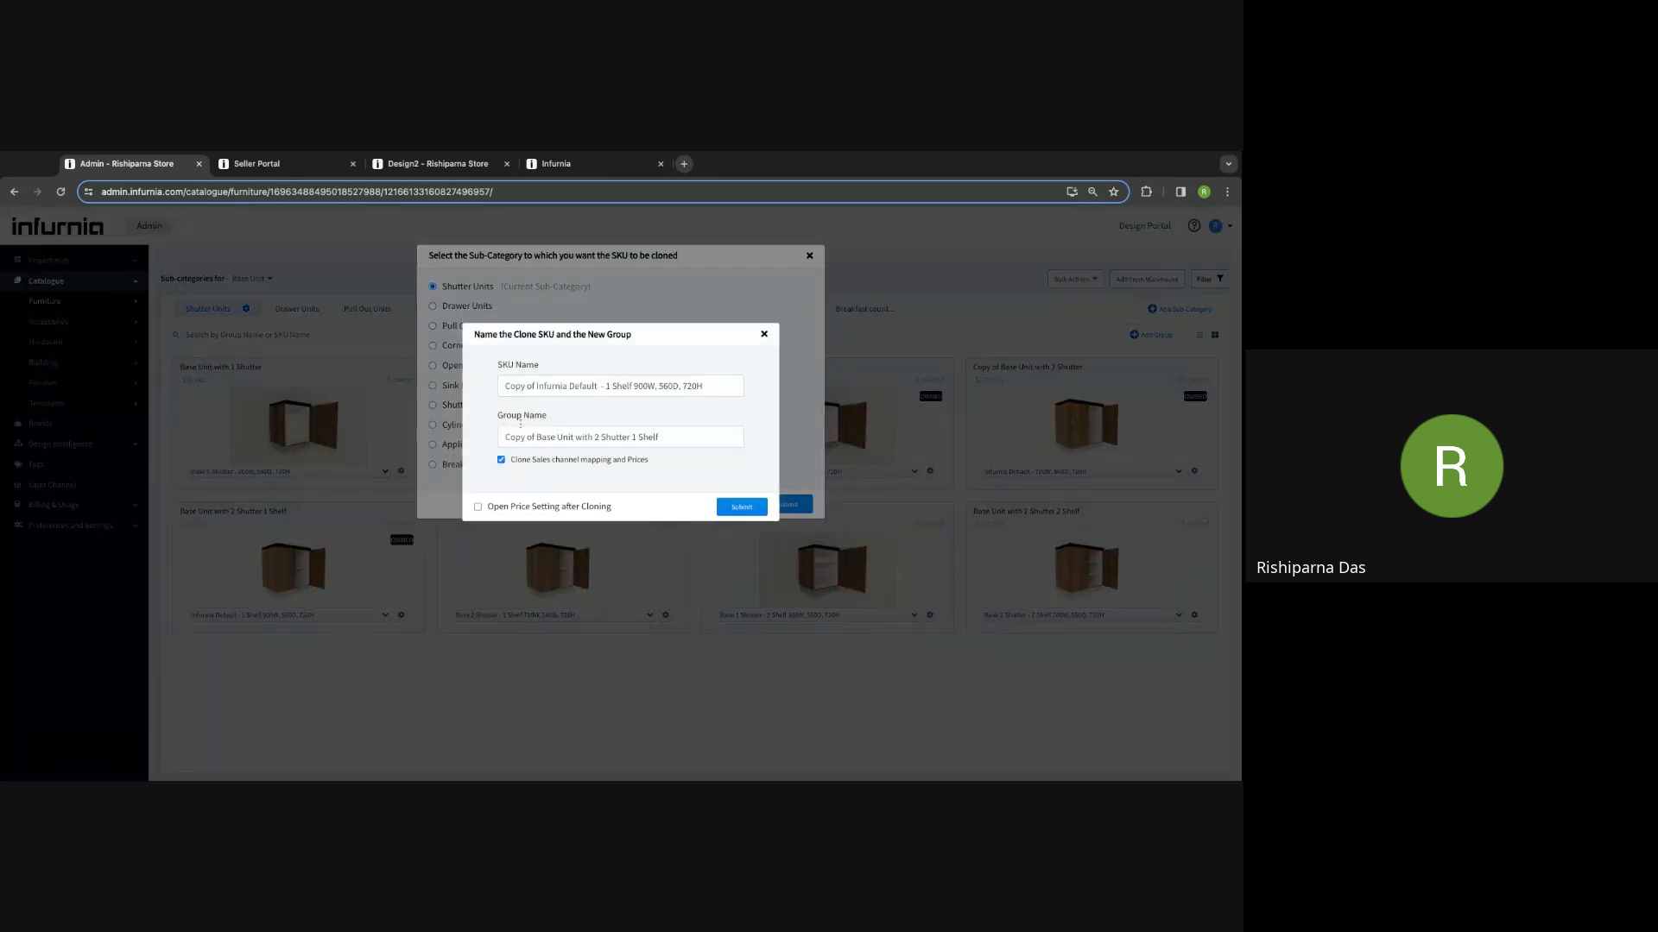
{"action": "left_click_drag", "start_coordinate": [717, 388], "coordinate": [533, 392]}
{"action": "type", "text": "Test"}
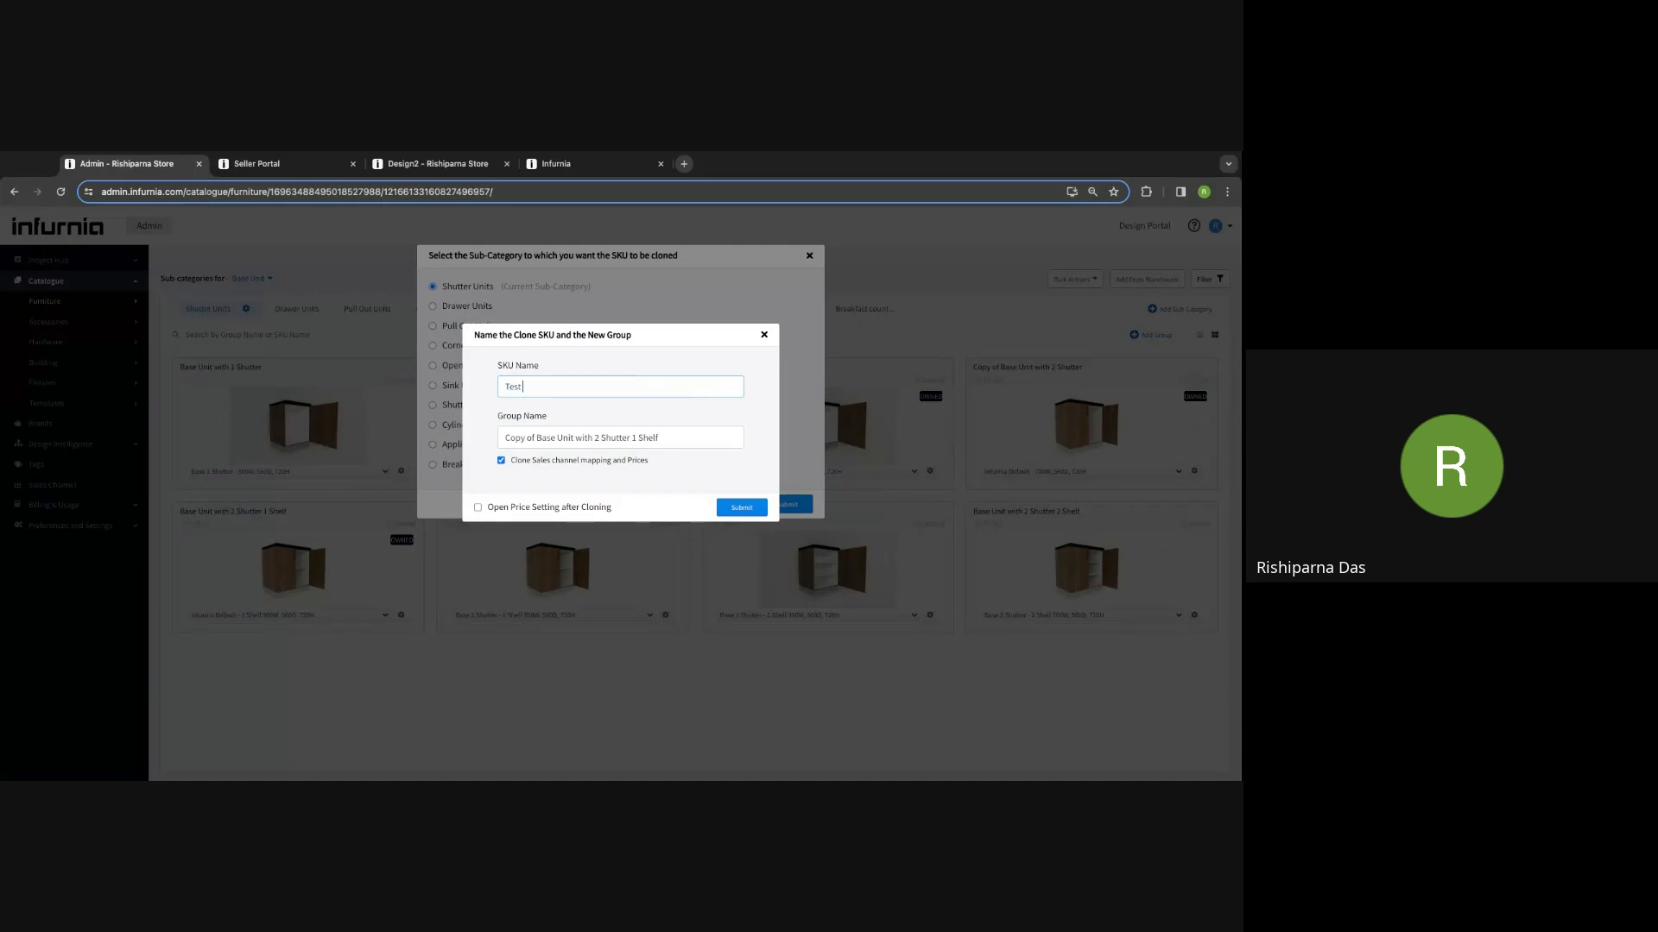
{"action": "type", "text": " test"}
{"action": "left_click", "coordinate": [733, 508]}
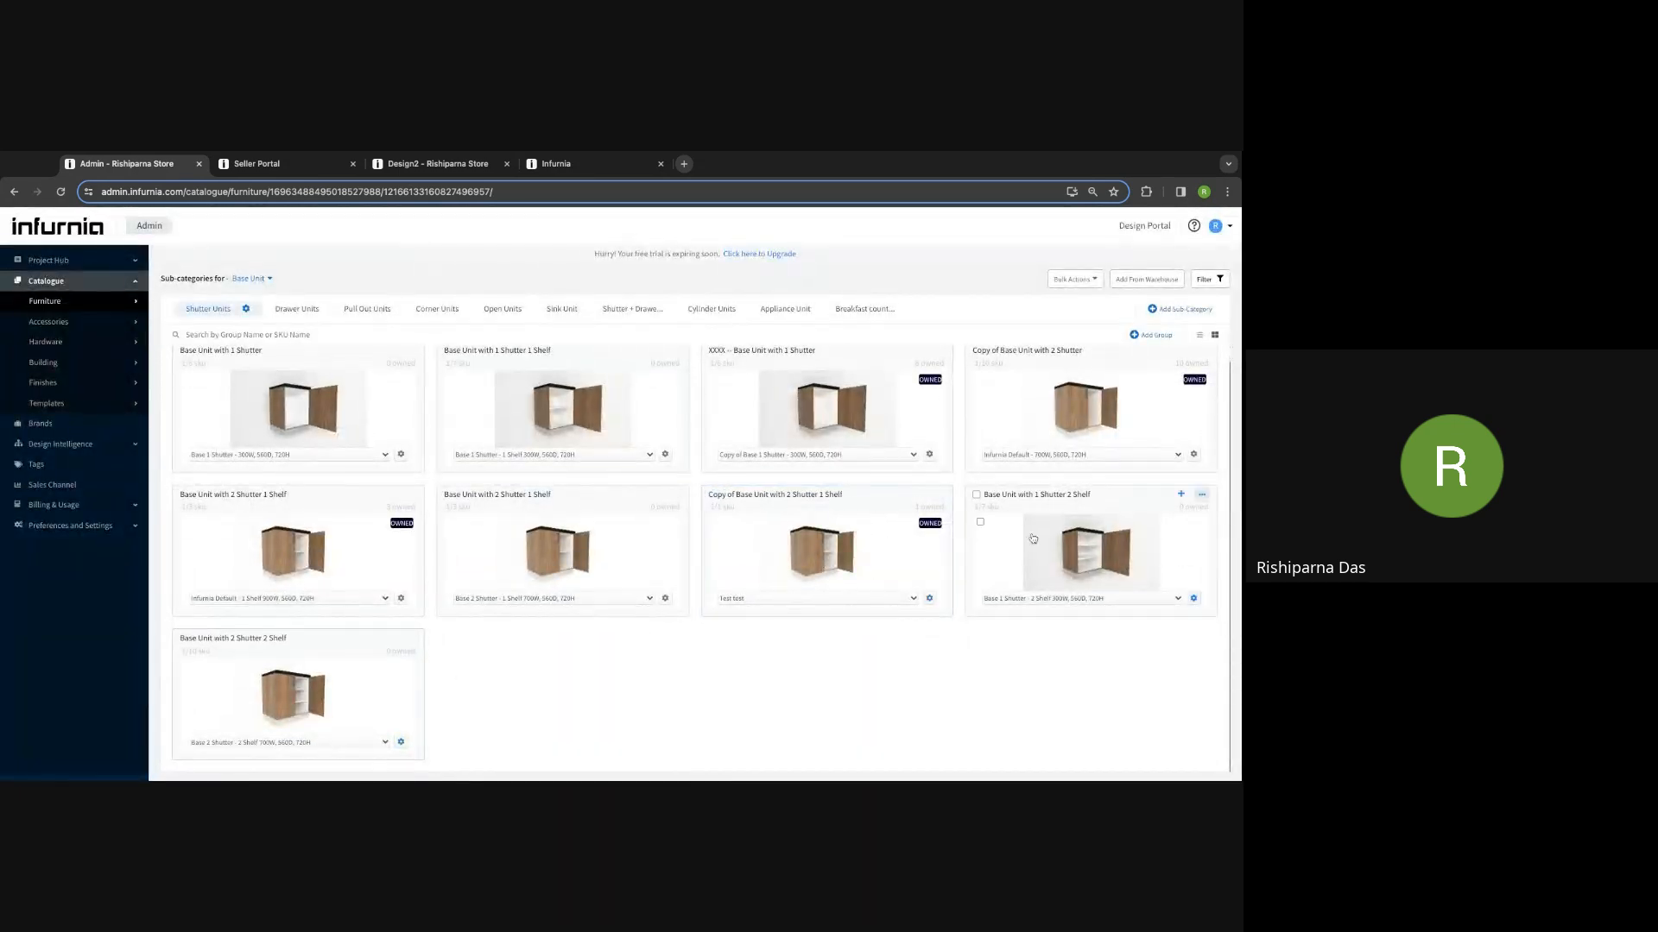
{"action": "scroll", "coordinate": [645, 487], "scroll_direction": "up", "scroll_amount": 1}
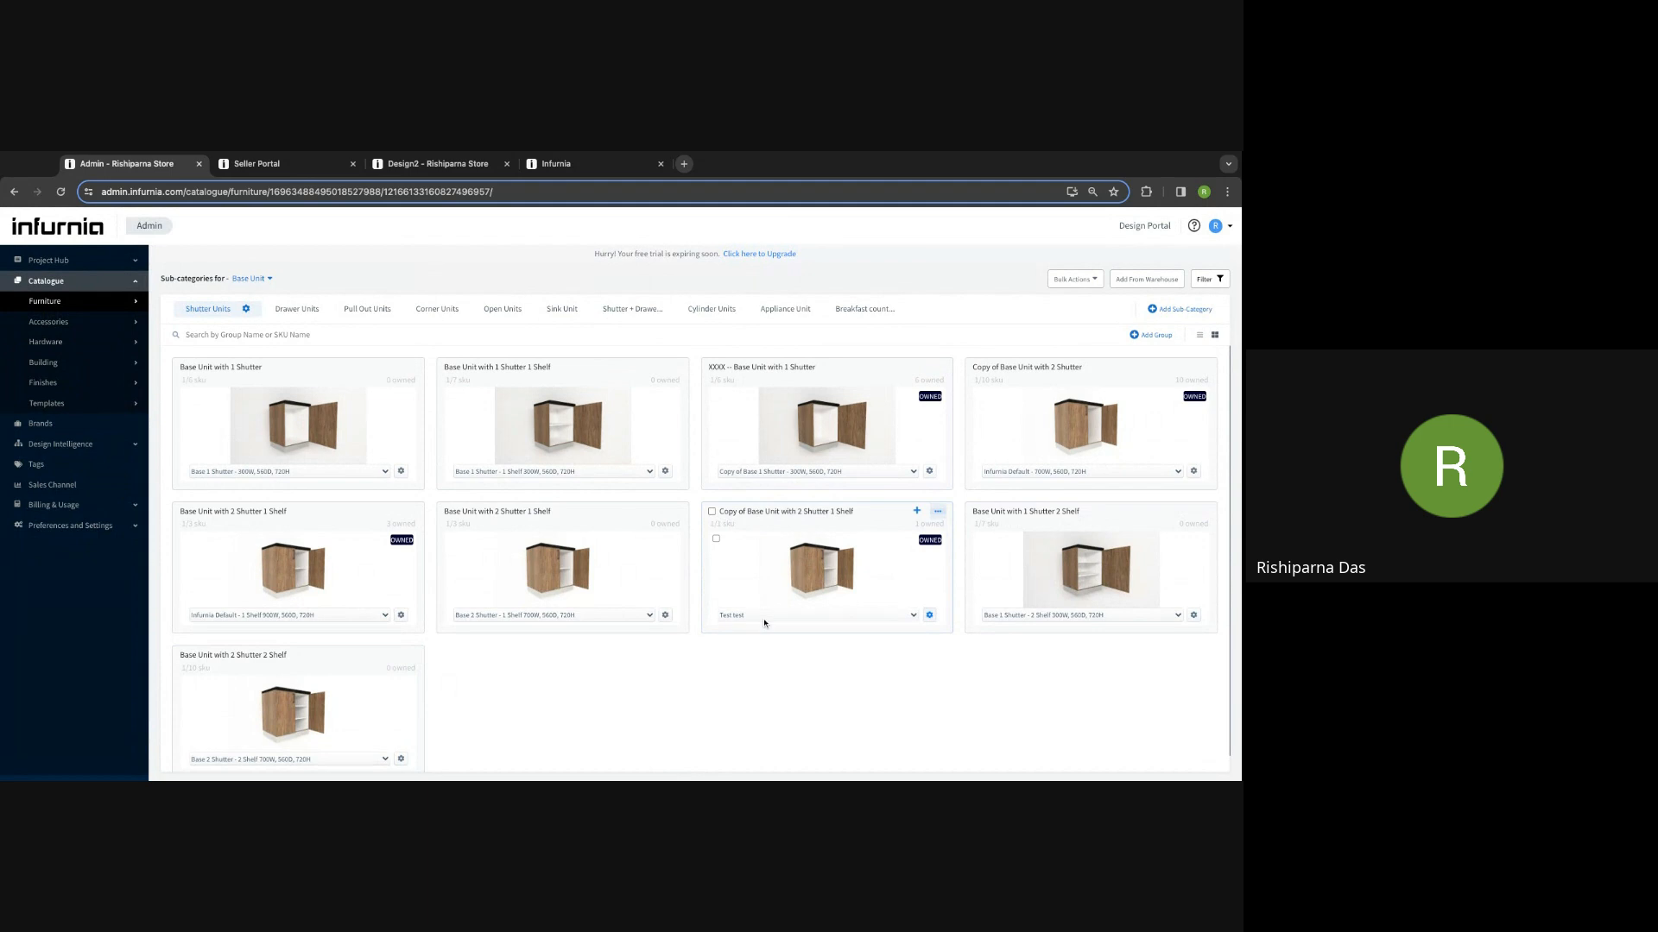
{"action": "left_click", "coordinate": [929, 615]}
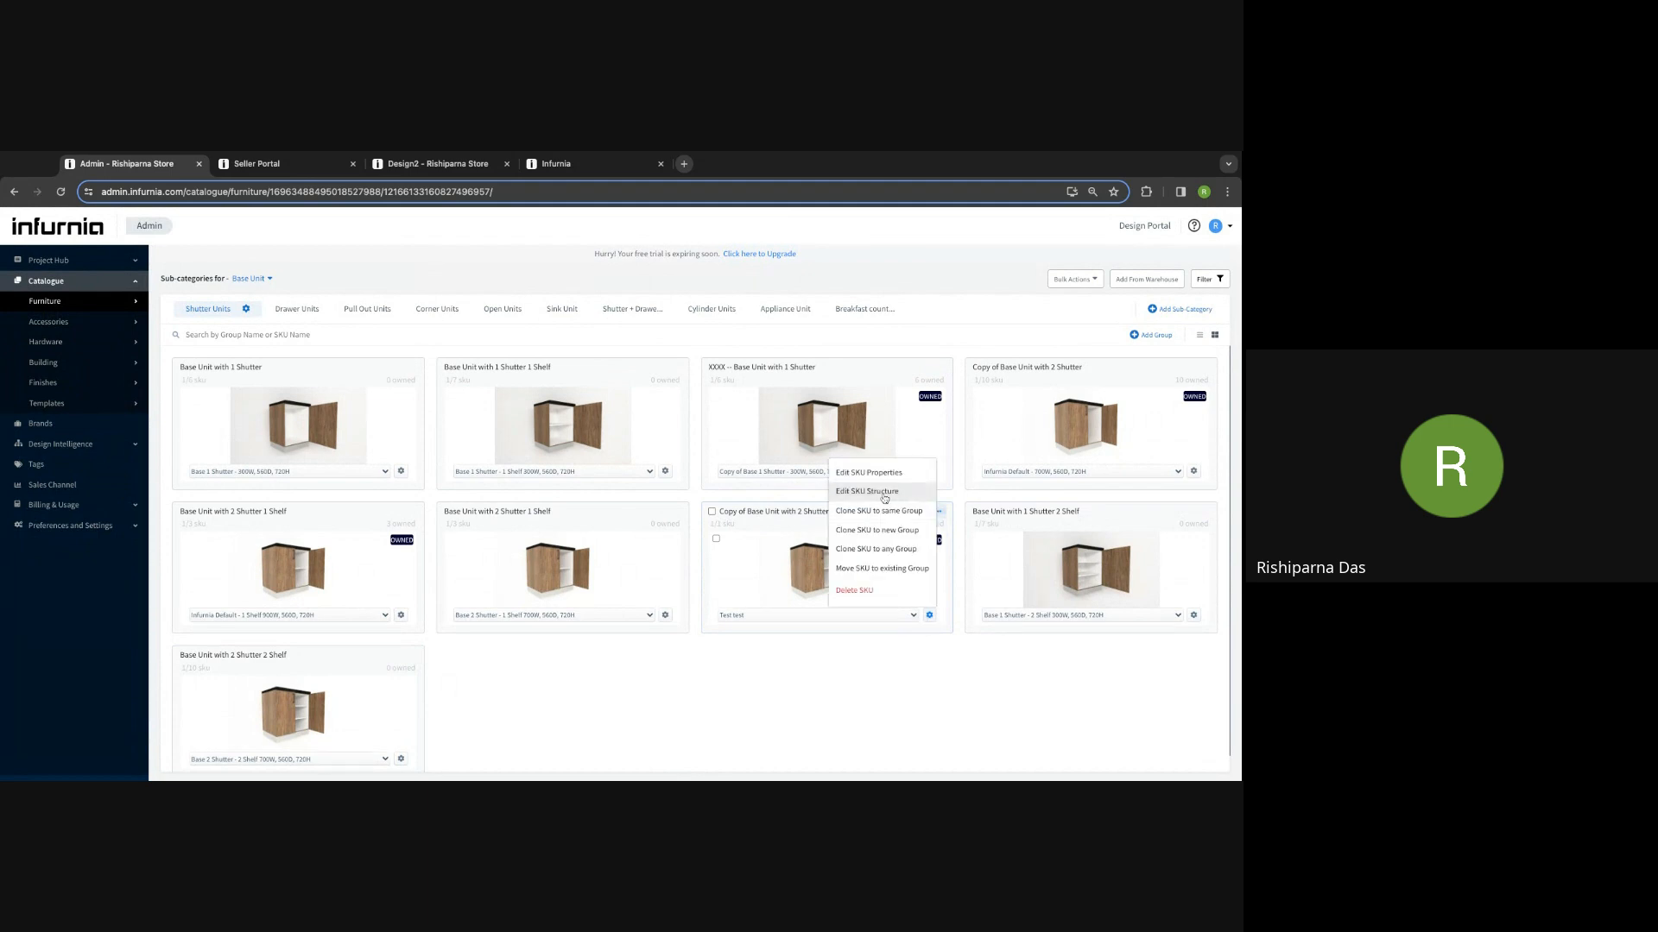
{"action": "left_click", "coordinate": [713, 681]}
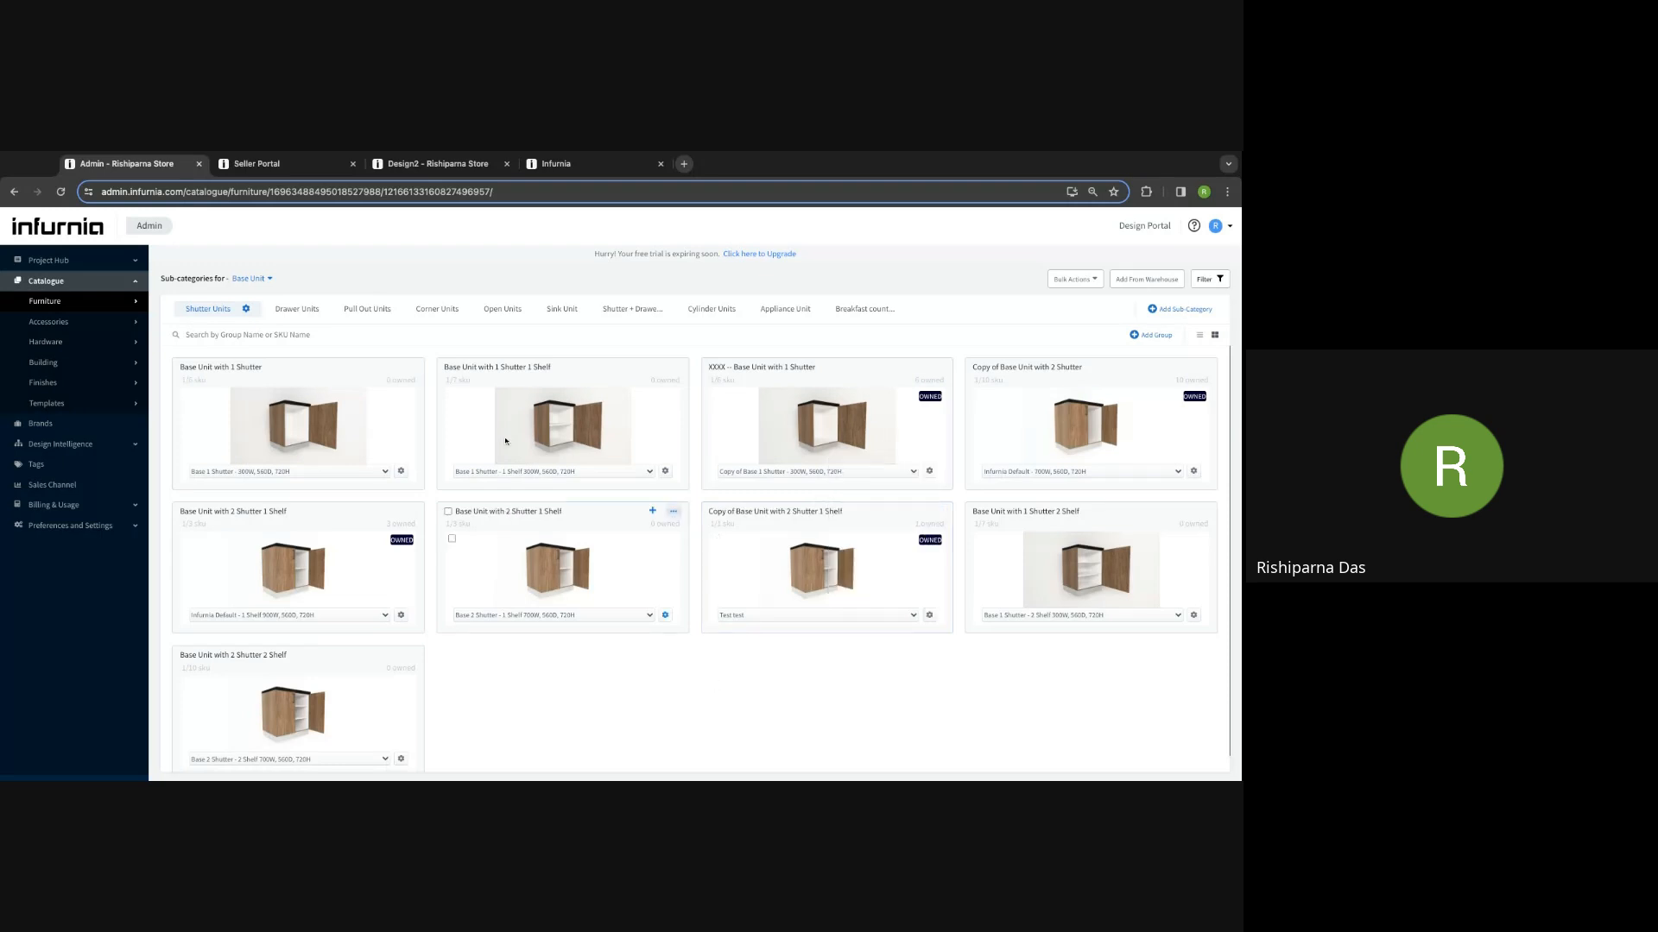
Step: Return to the Seller Portal and add 1 drawer to the cabinet compartment below the shelf
{"action": "left_click", "coordinate": [282, 165]}
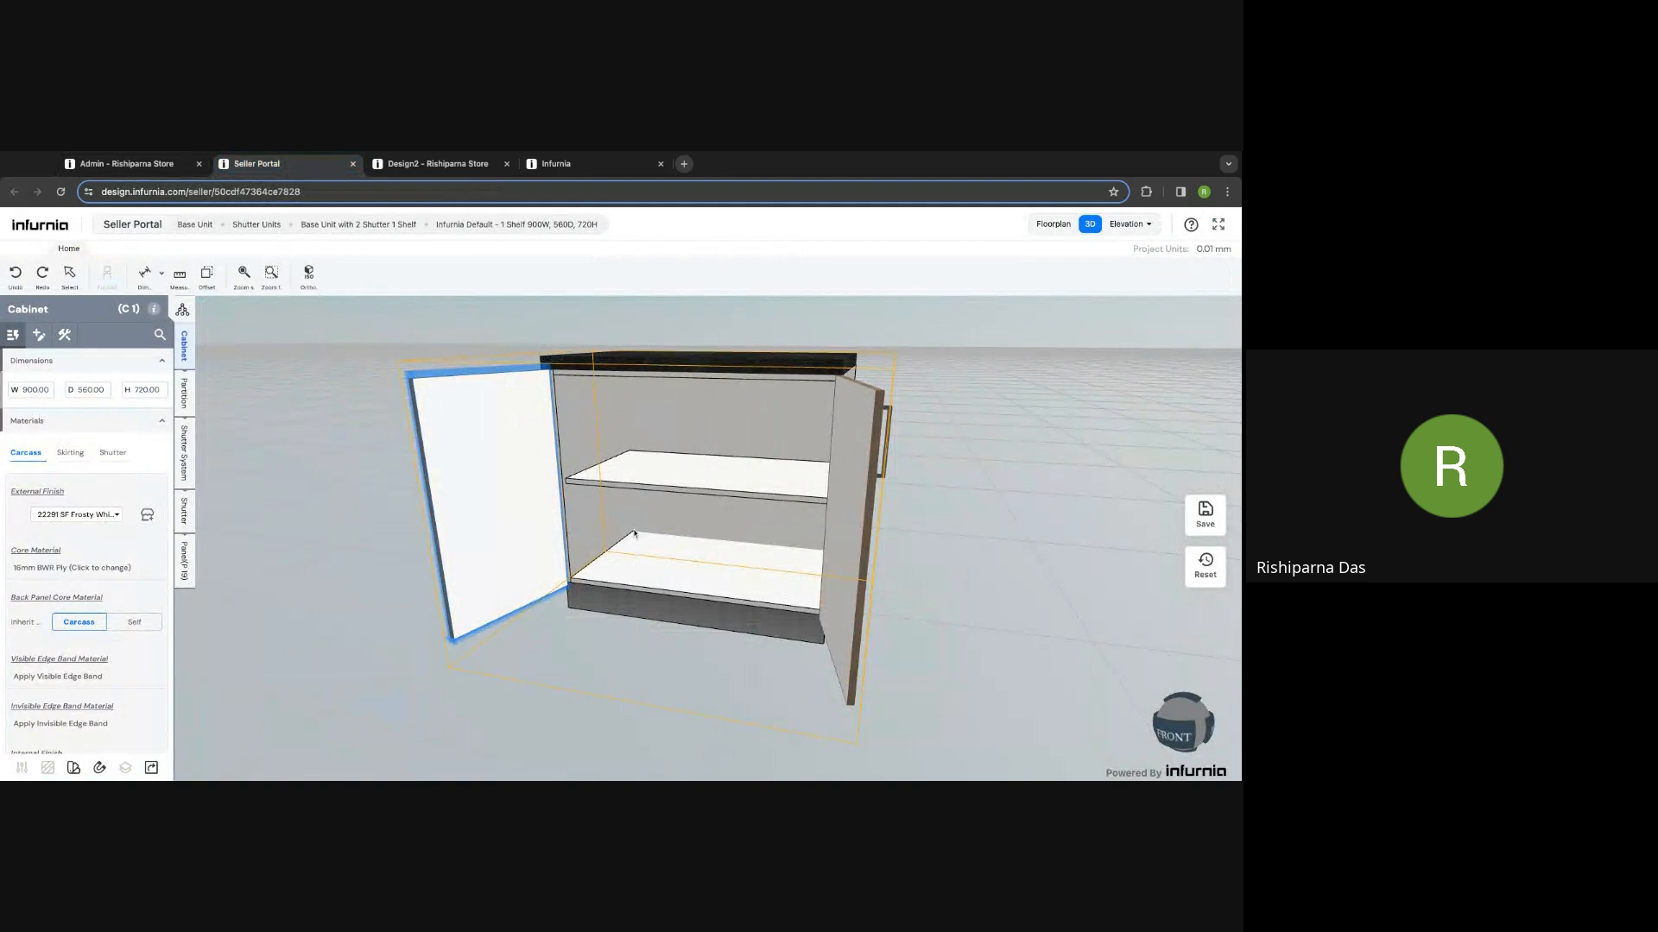
{"action": "left_click", "coordinate": [647, 524]}
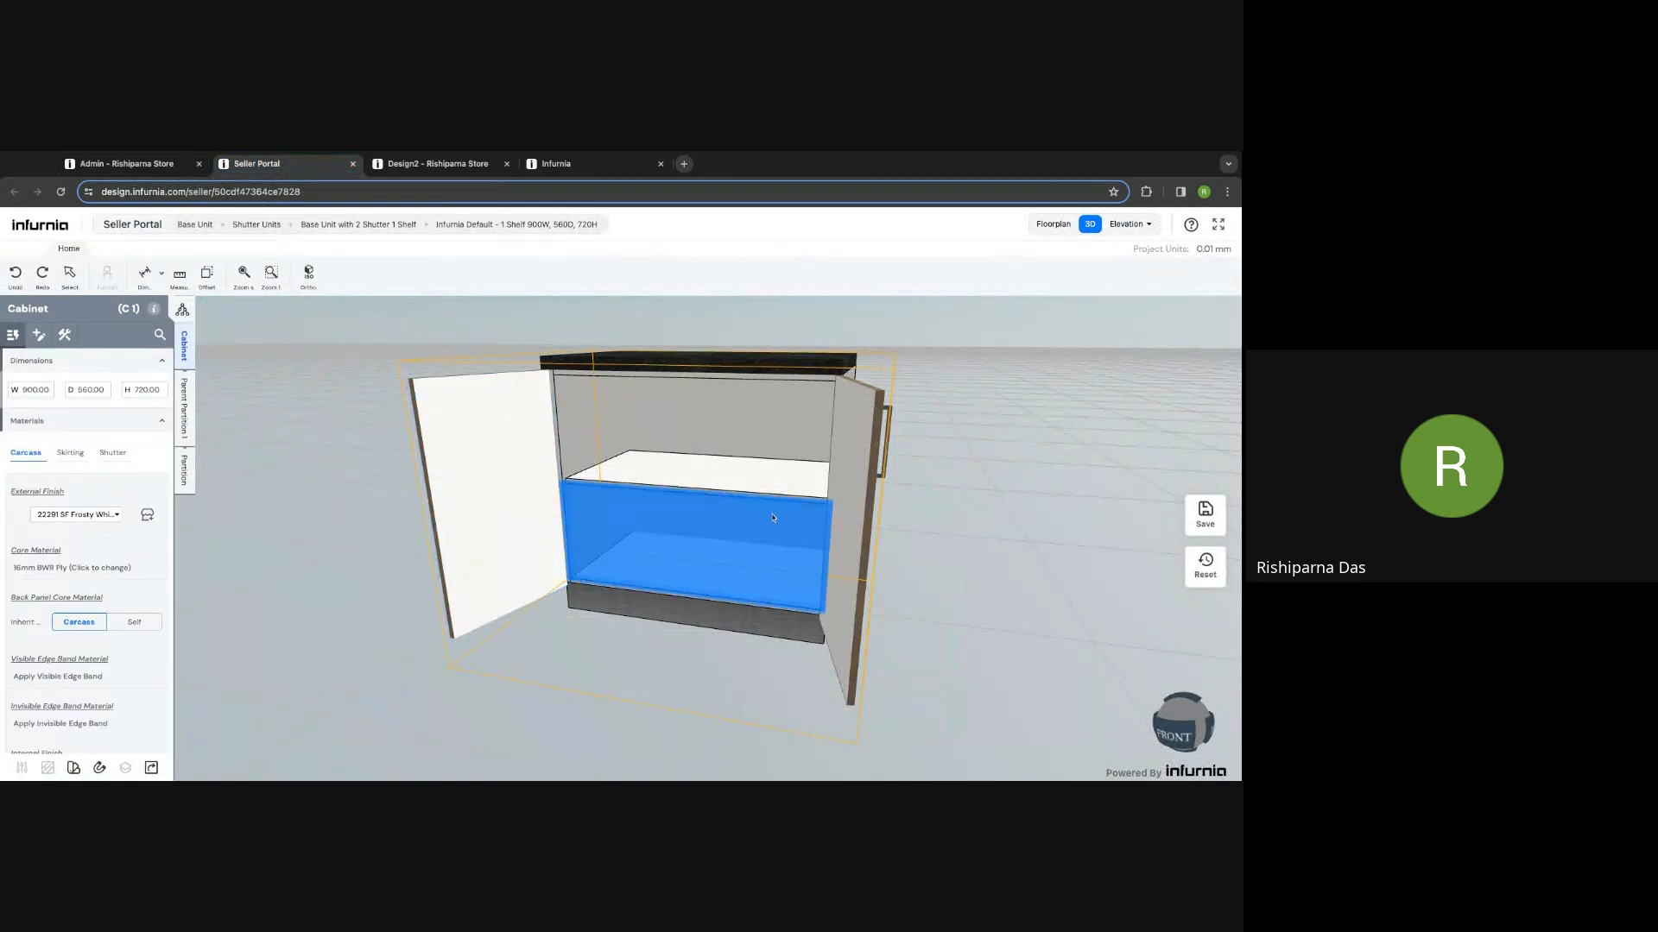
{"action": "left_click", "coordinate": [193, 471]}
{"action": "left_click", "coordinate": [120, 366]}
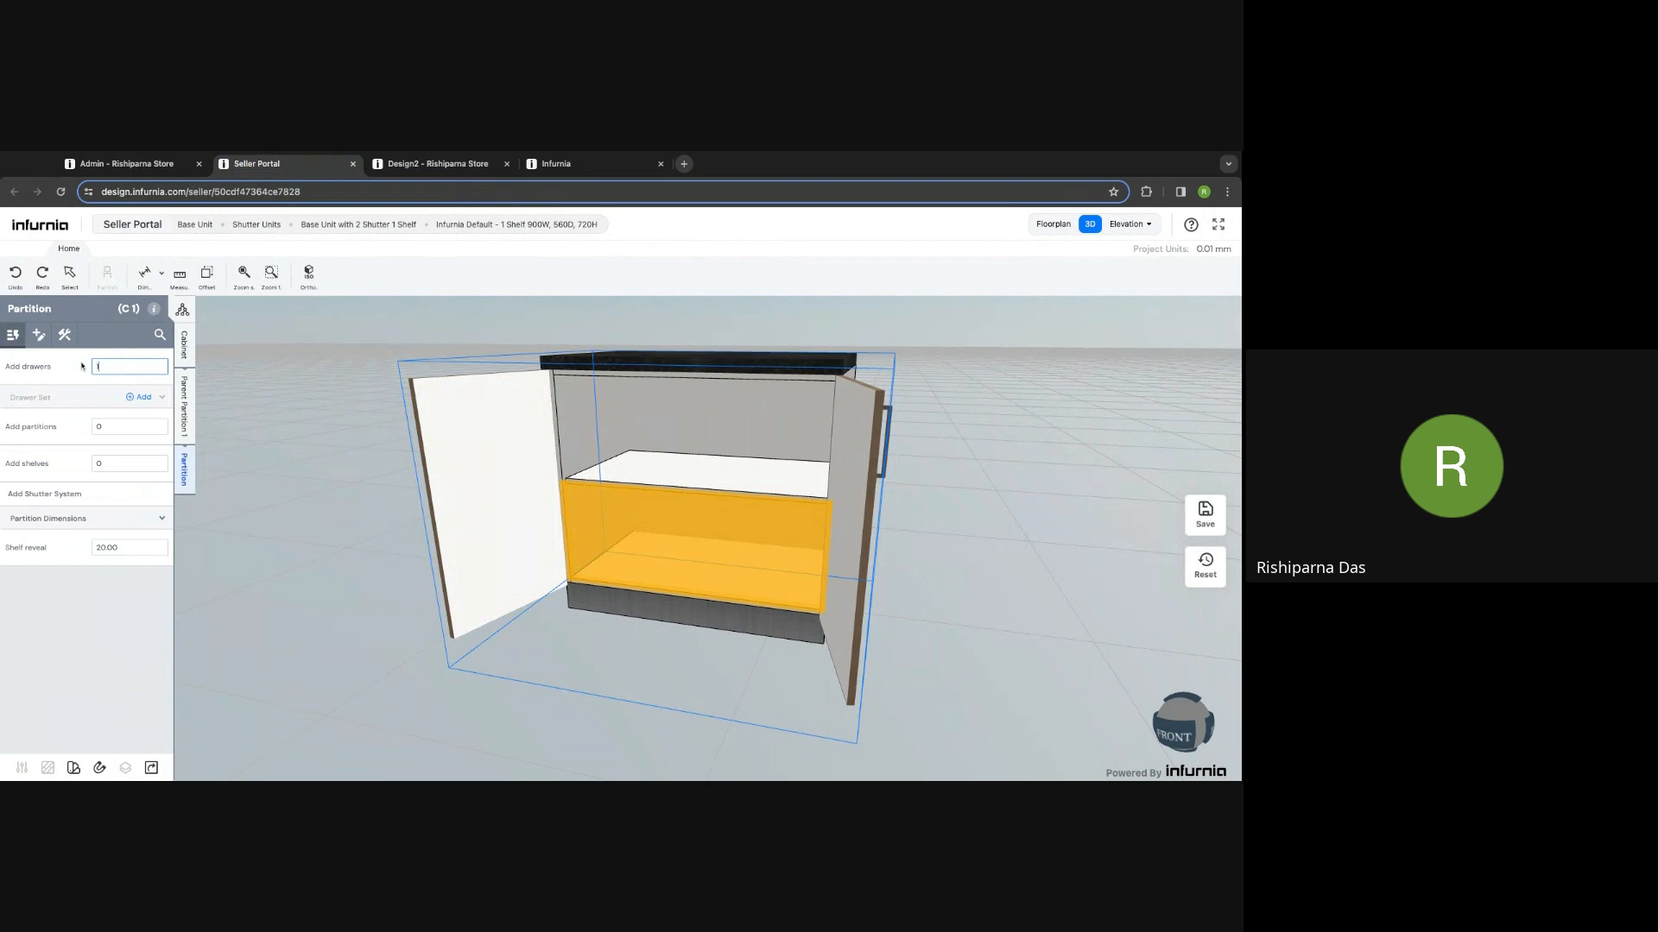
{"action": "key", "text": "Return"}
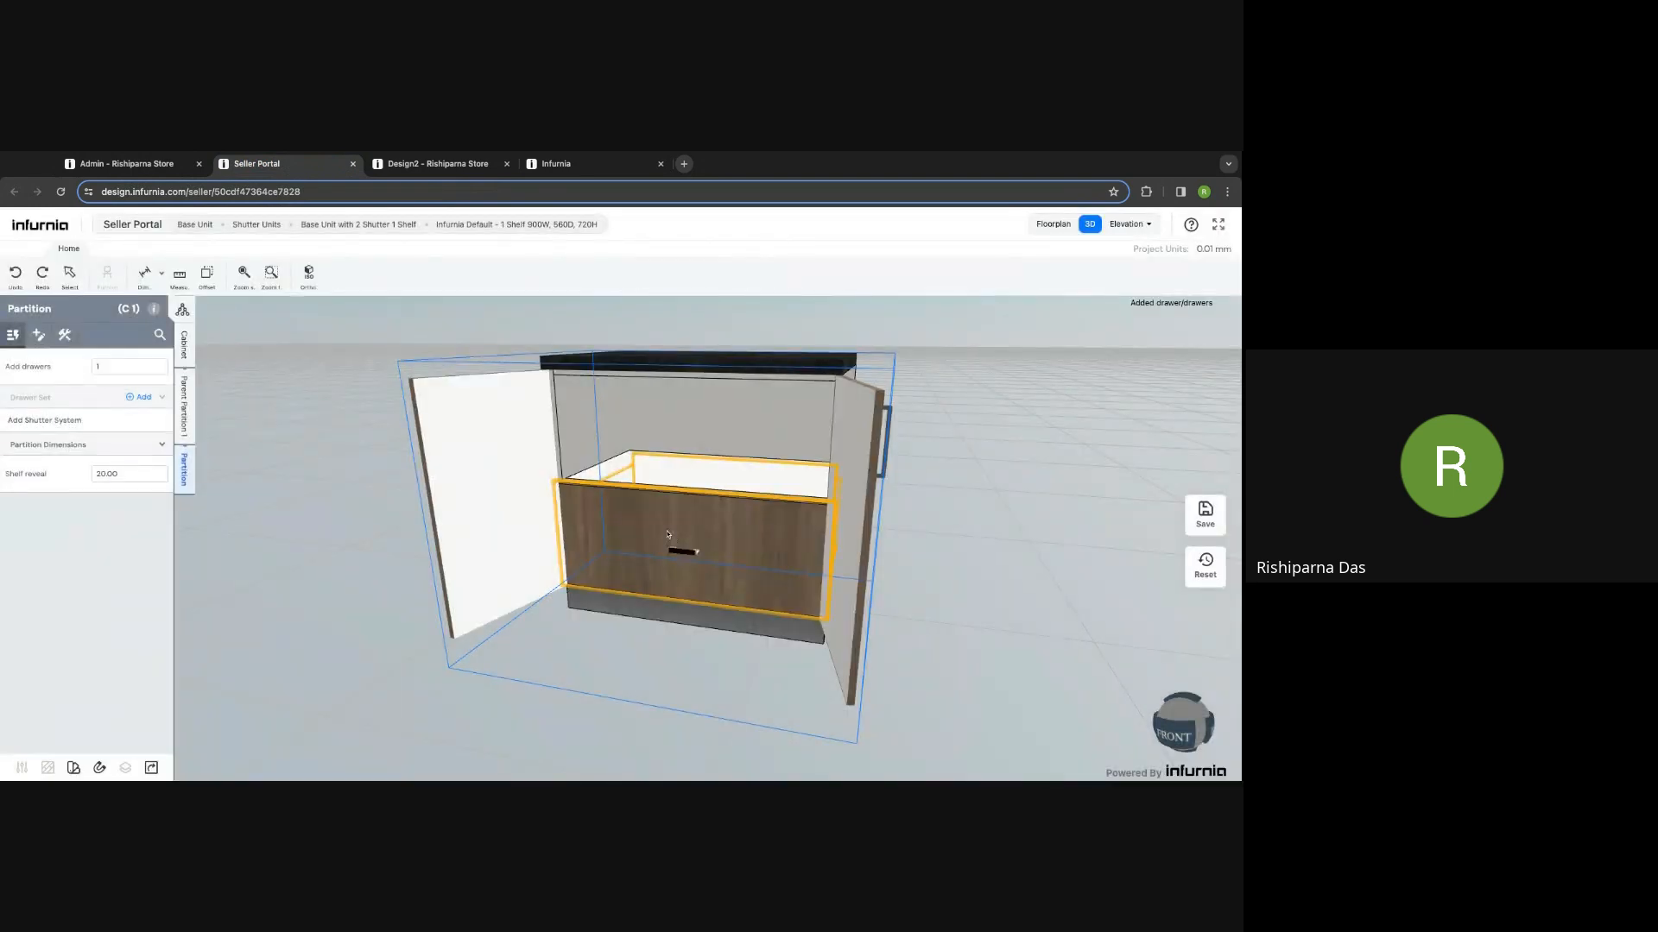
Step: Change the new drawer's drawer system type to Internal and clear the selection
{"action": "left_click", "coordinate": [667, 535]}
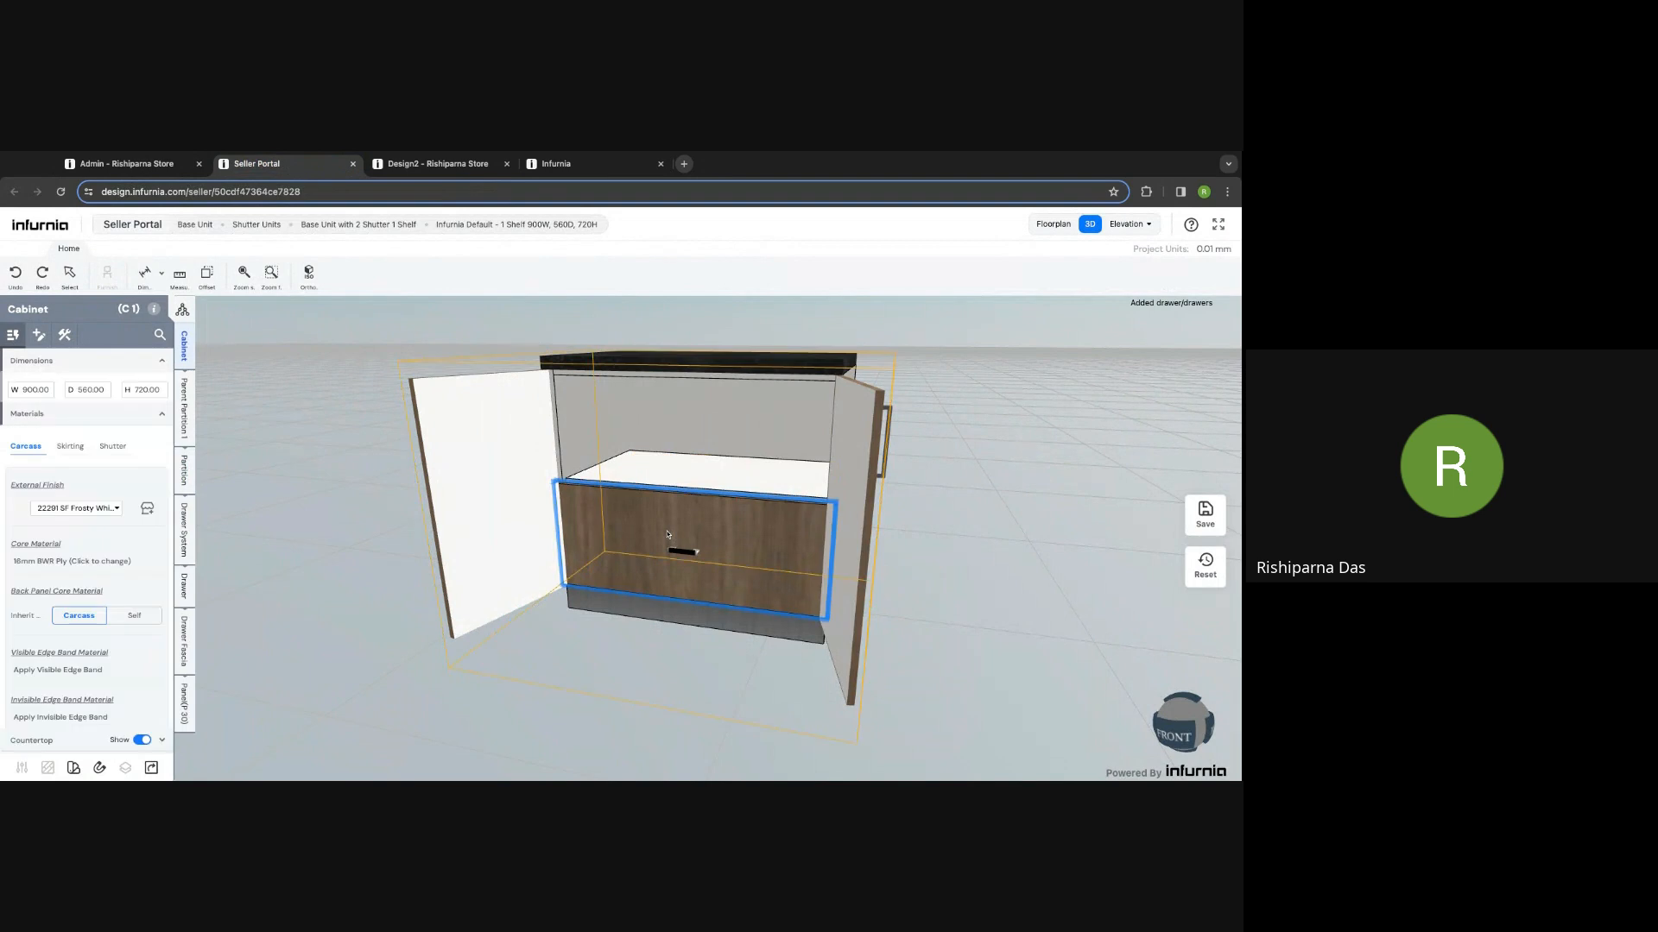
{"action": "left_click", "coordinate": [189, 589]}
{"action": "left_click", "coordinate": [184, 531]}
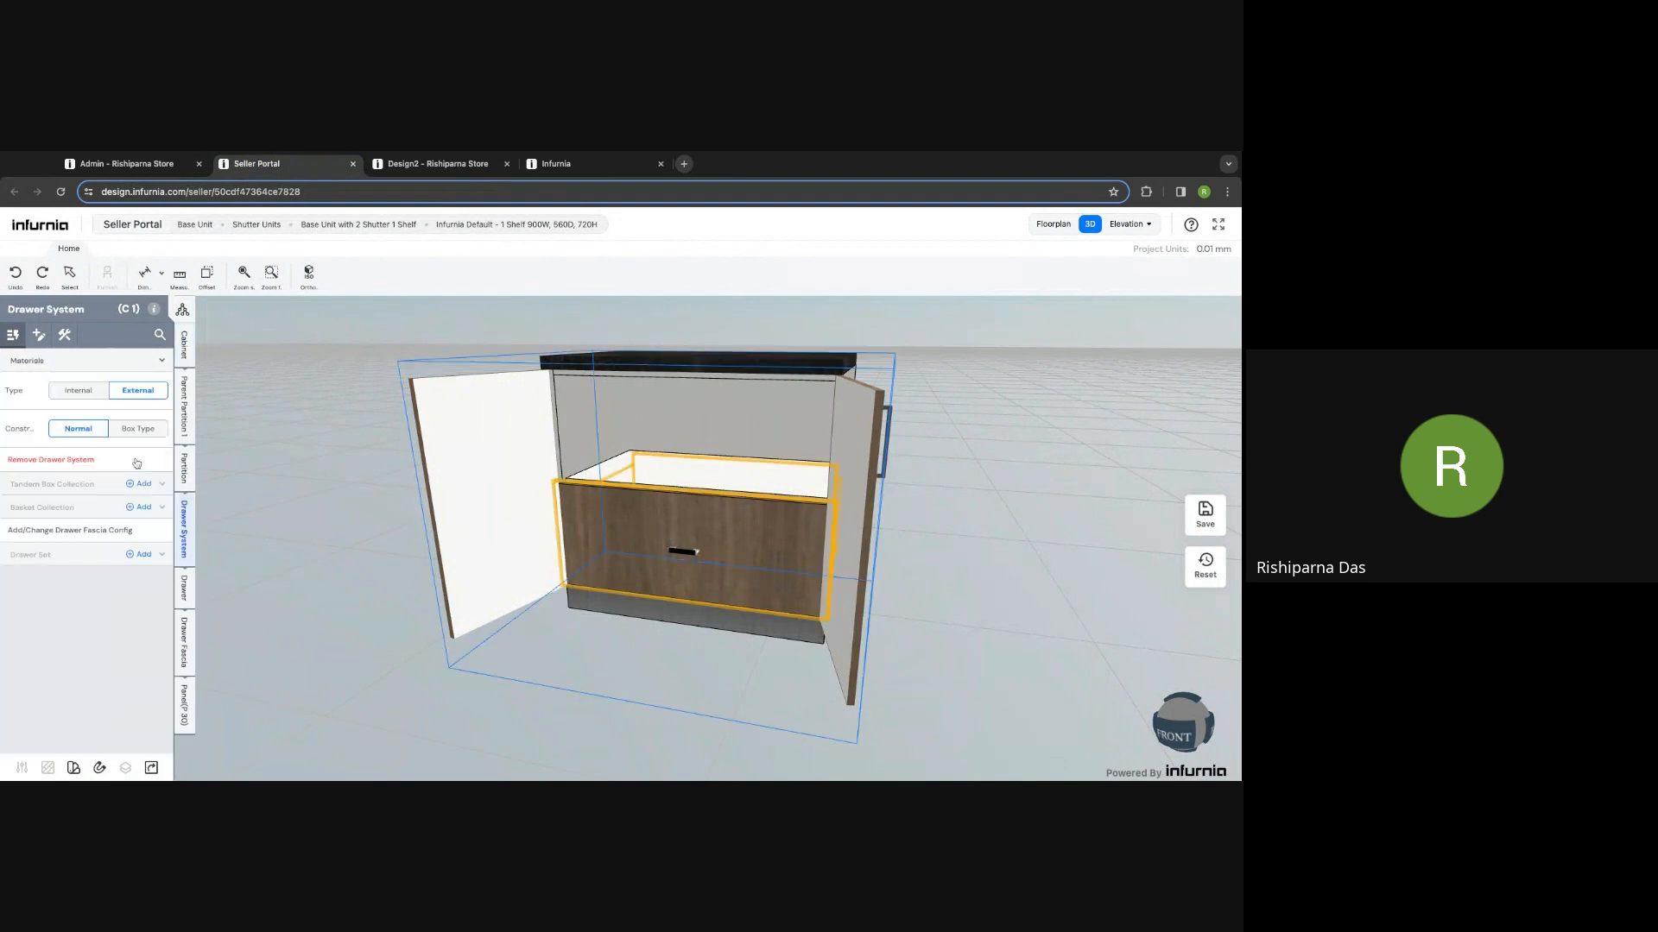
{"action": "left_click", "coordinate": [87, 394]}
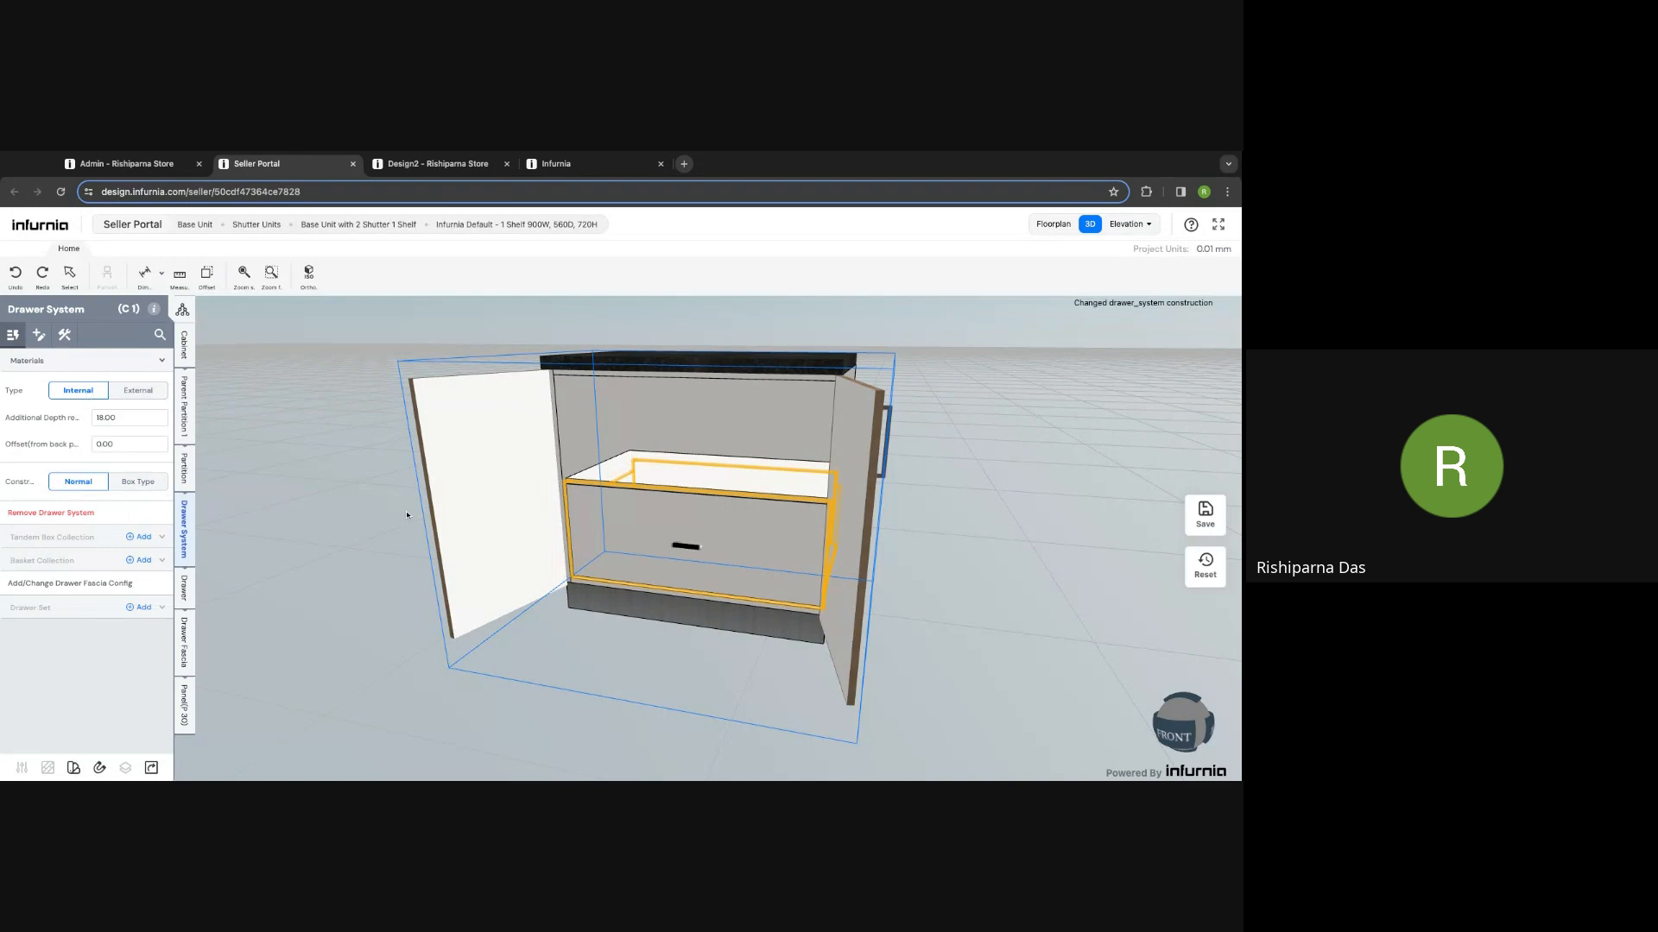
{"action": "key", "text": "Escape"}
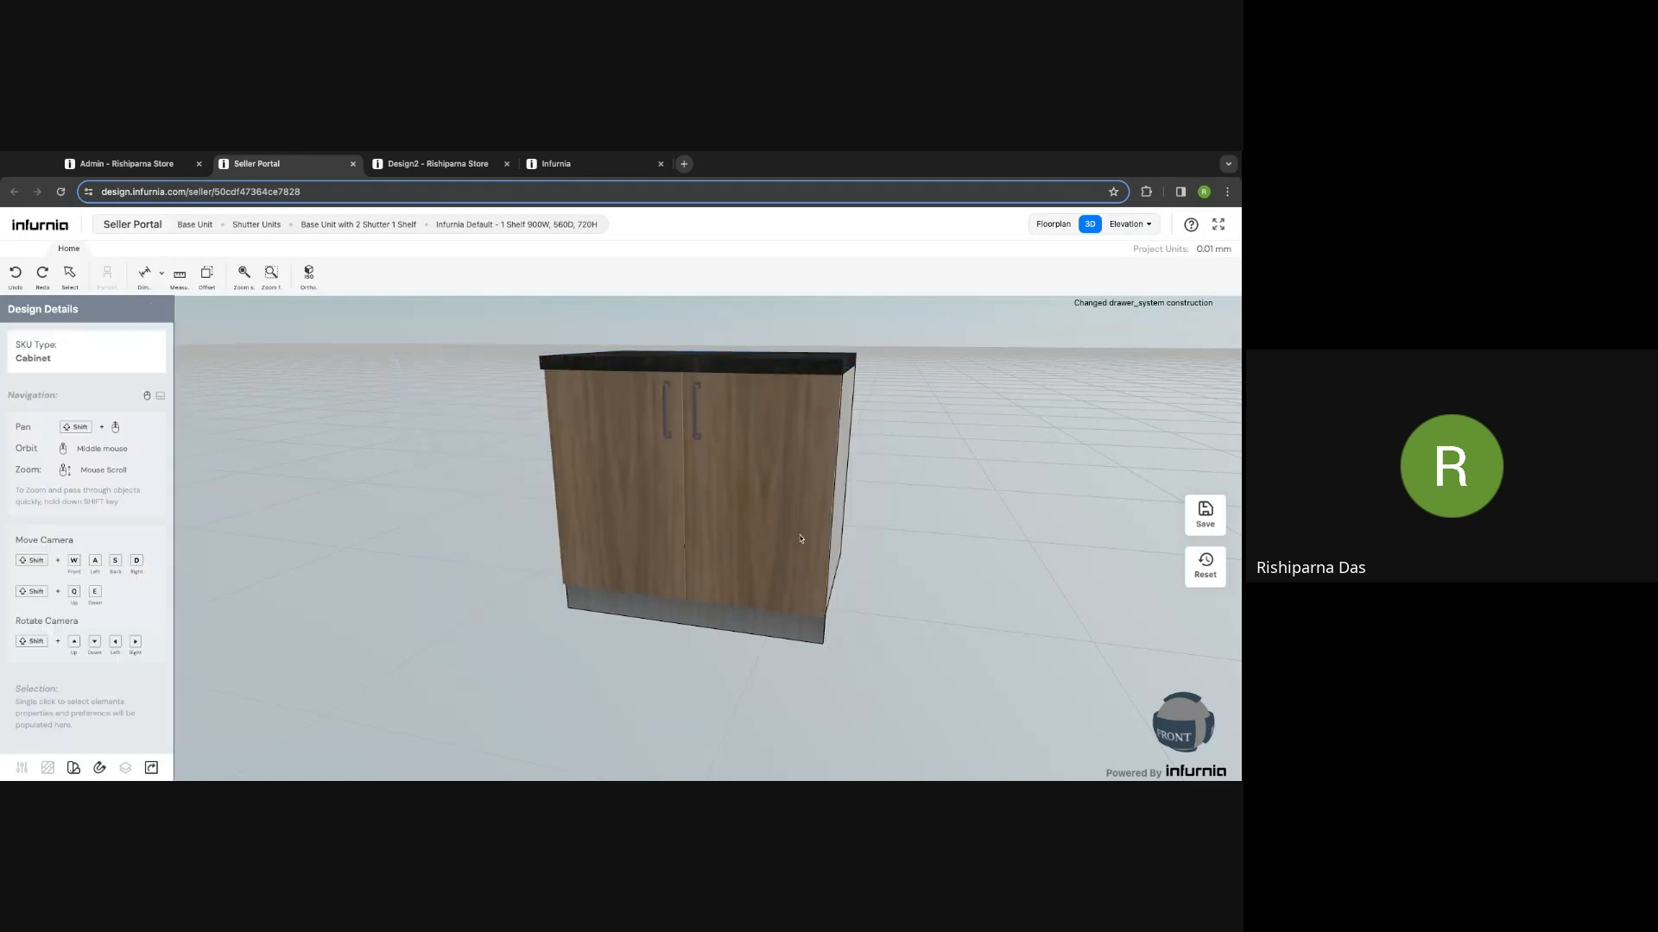
Step: Preview the cabinet's save image without saving, and inspect the internal drawer with both shutters open
{"action": "left_click", "coordinate": [1203, 515]}
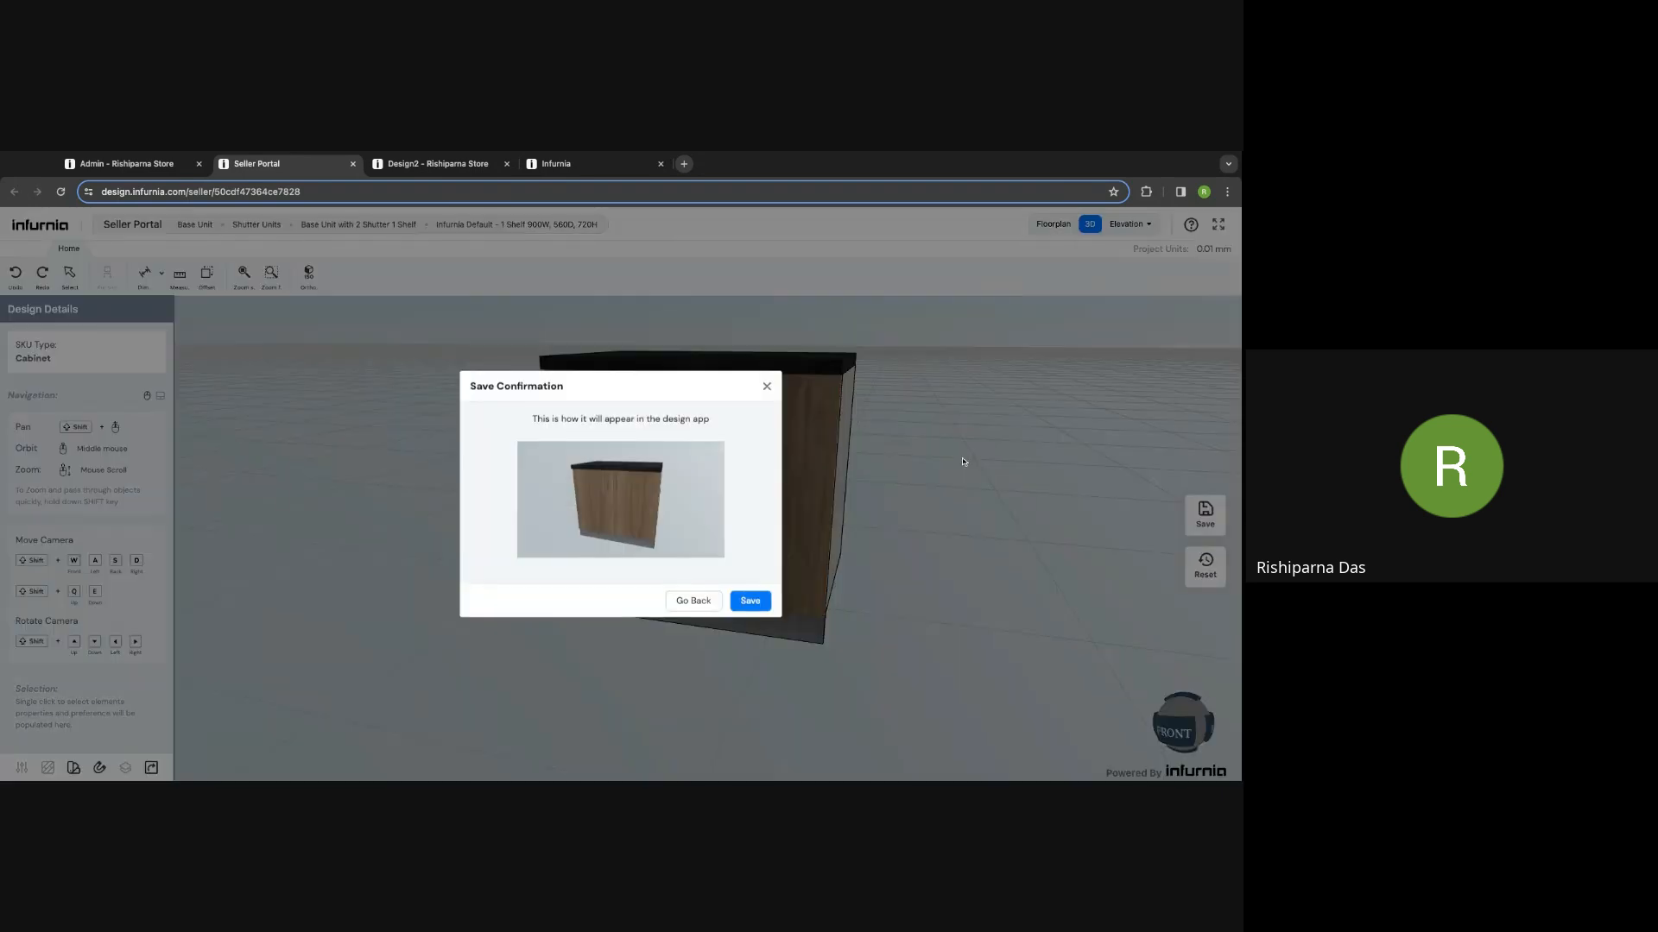
{"action": "left_click", "coordinate": [766, 387]}
{"action": "double_click", "coordinate": [723, 504]}
{"action": "double_click", "coordinate": [670, 507]}
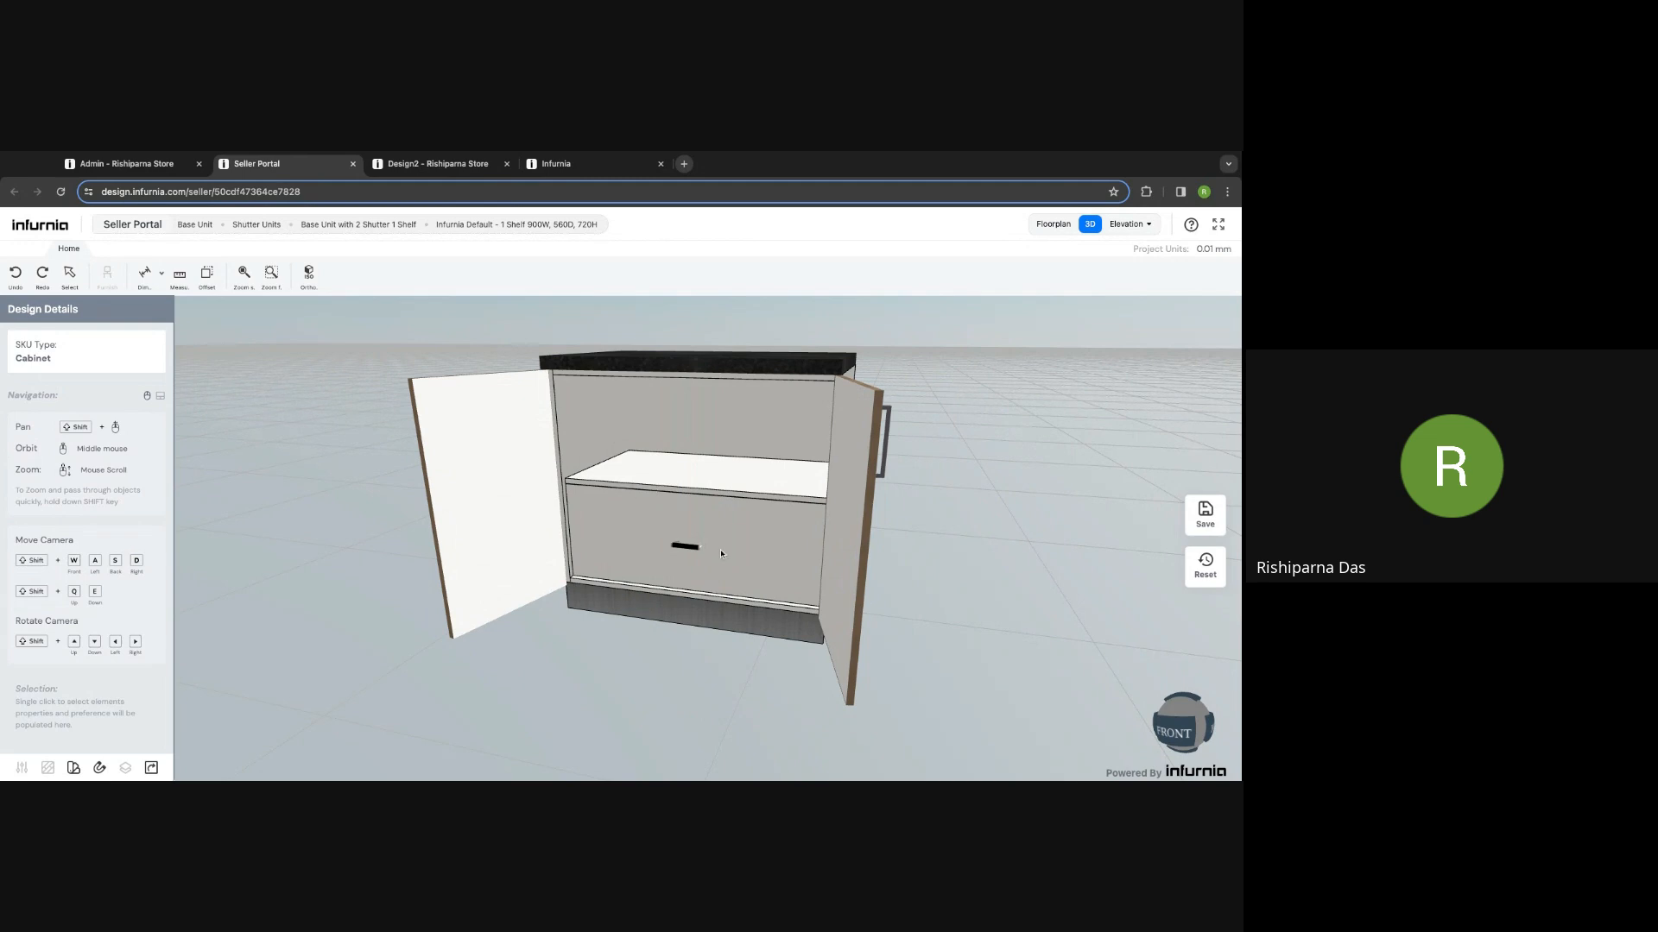
{"action": "key", "text": "shift+q"}
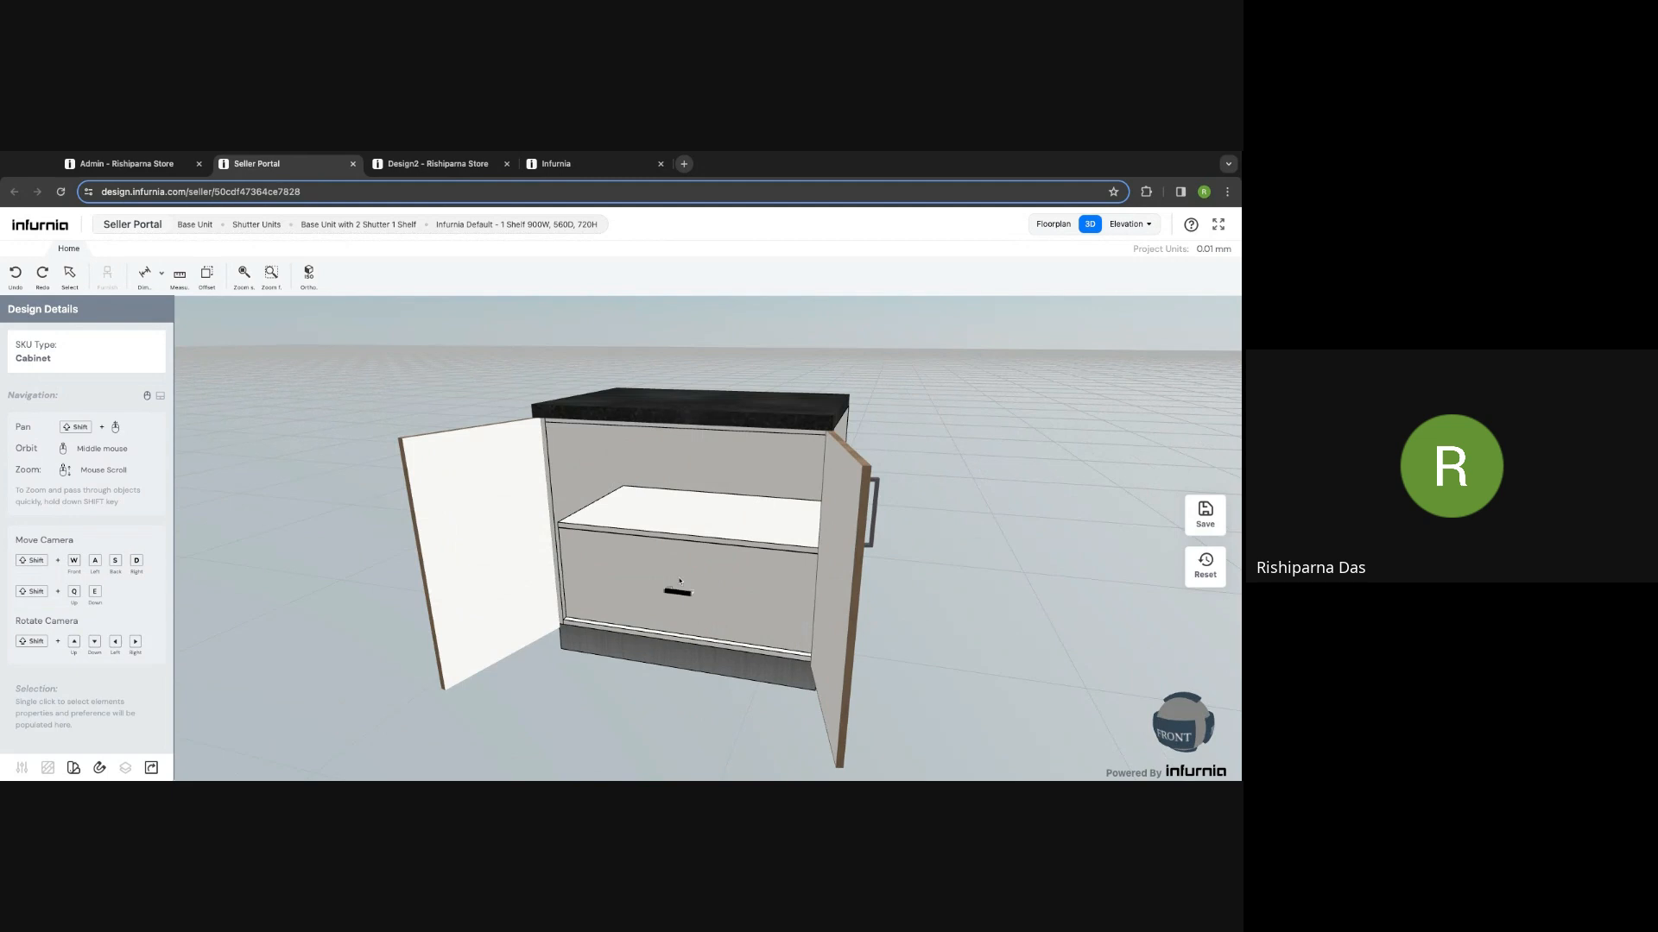
{"action": "scroll", "coordinate": [628, 388], "scroll_direction": "down", "scroll_amount": 5}
{"action": "left_click", "coordinate": [659, 416]}
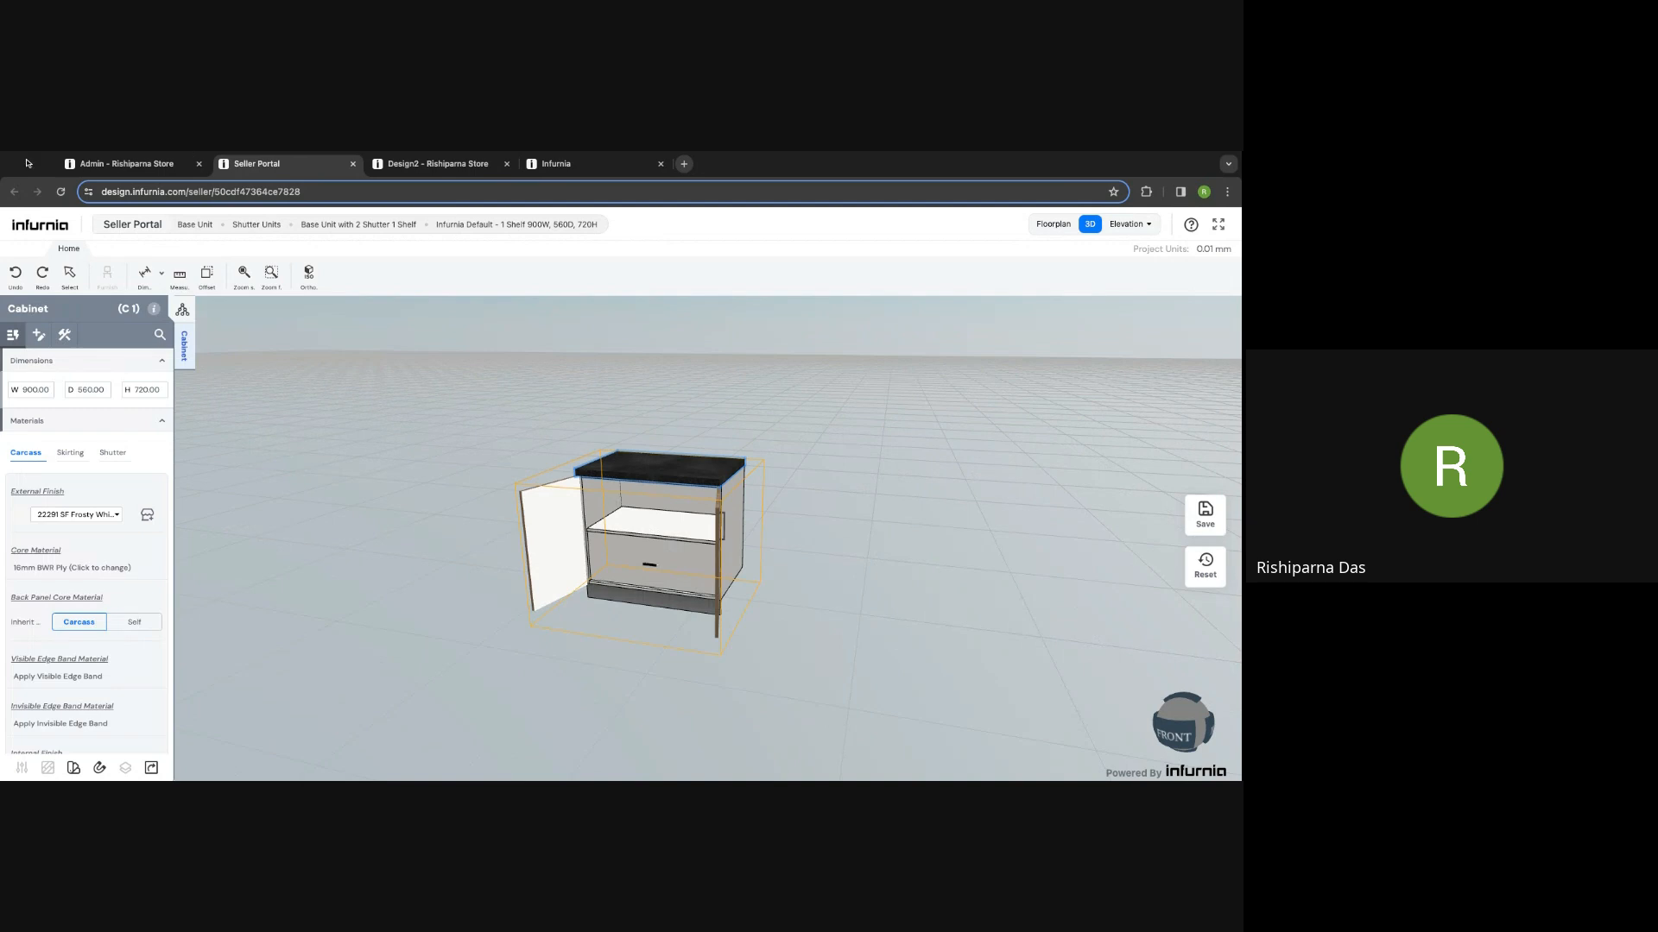
Step: Browse the Shutter Units and Drawer Units of the Tall Unit furniture category in the admin catalogue
{"action": "left_click", "coordinate": [121, 164]}
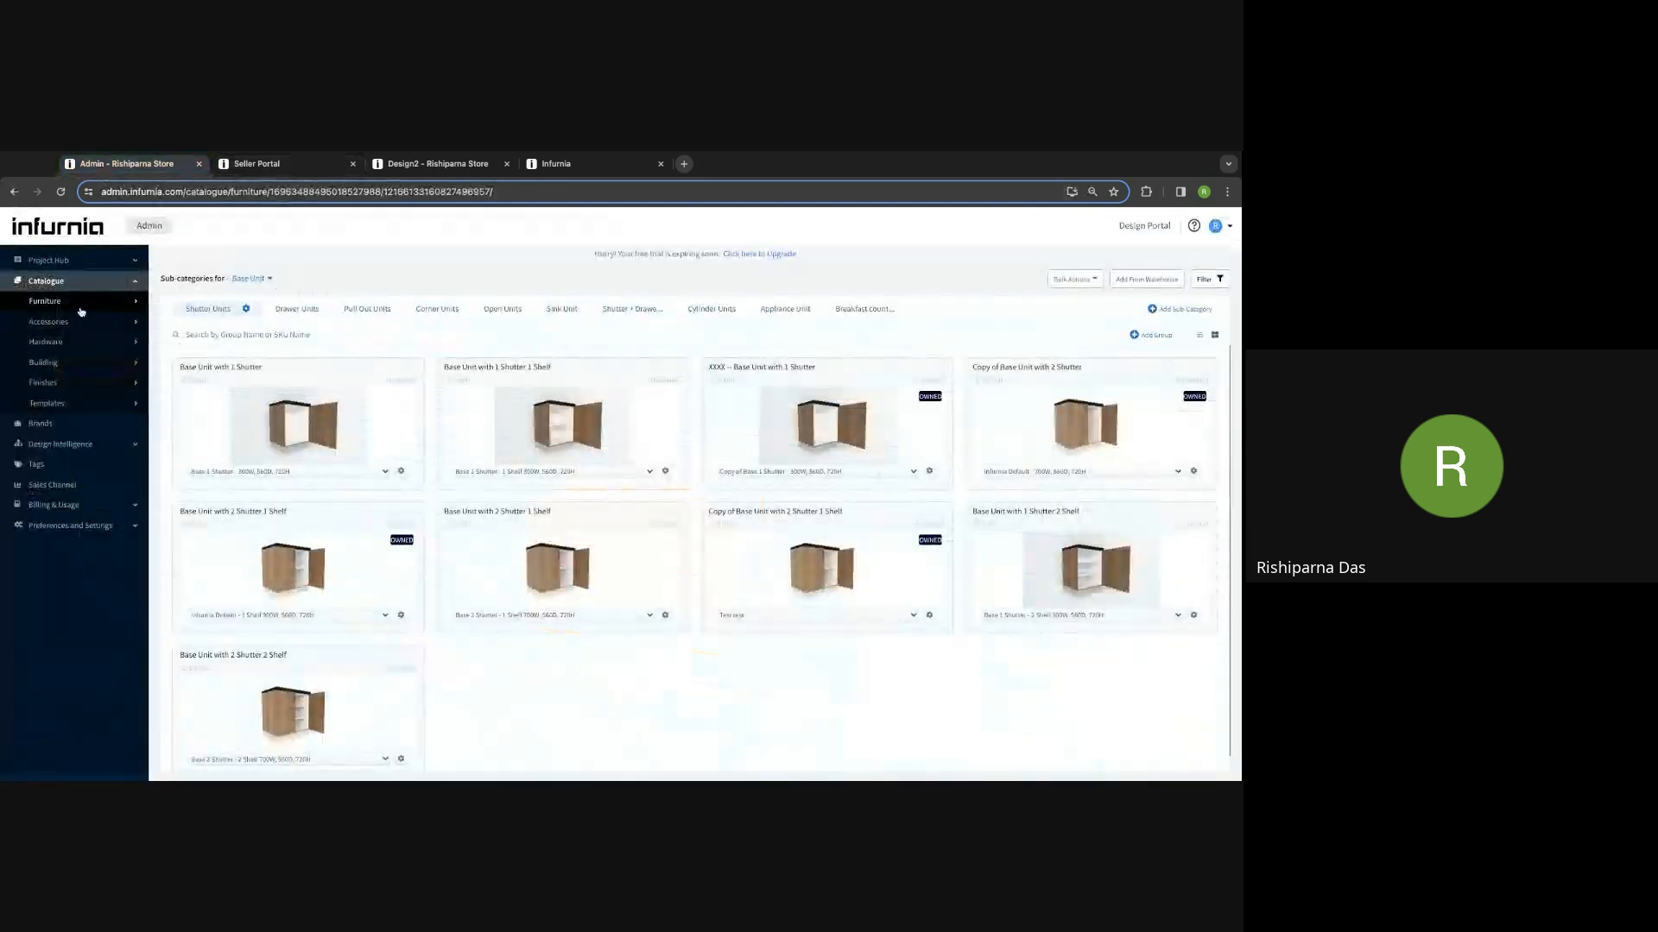
{"action": "left_click", "coordinate": [81, 310]}
{"action": "left_click", "coordinate": [197, 584]}
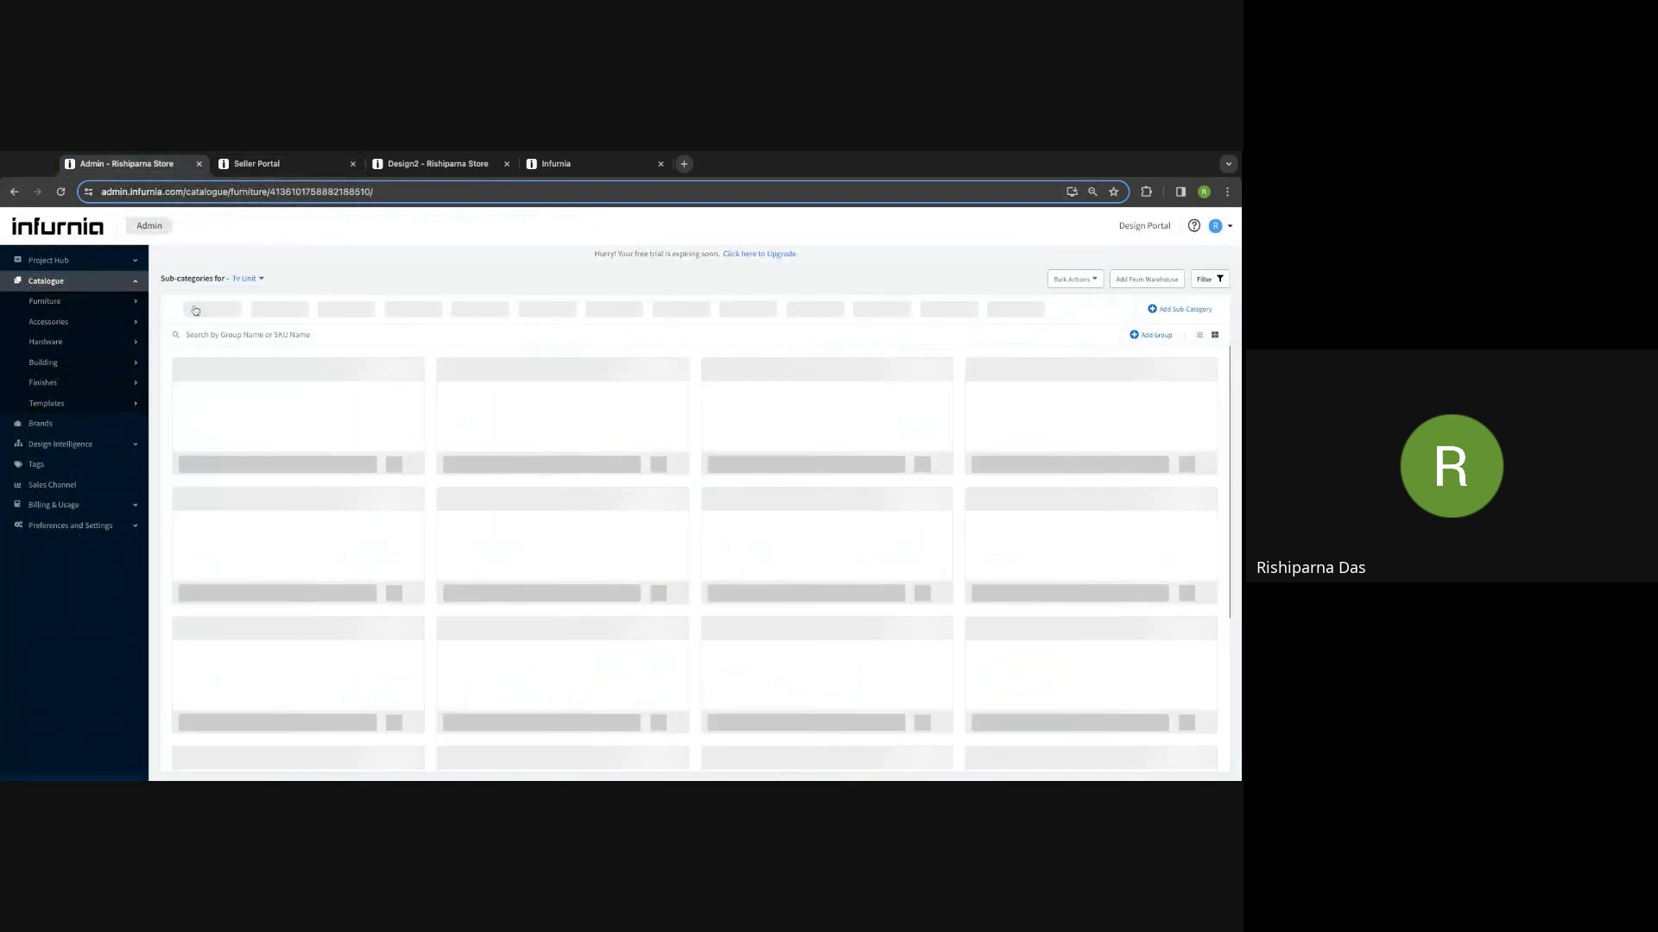
{"action": "left_click", "coordinate": [191, 567]}
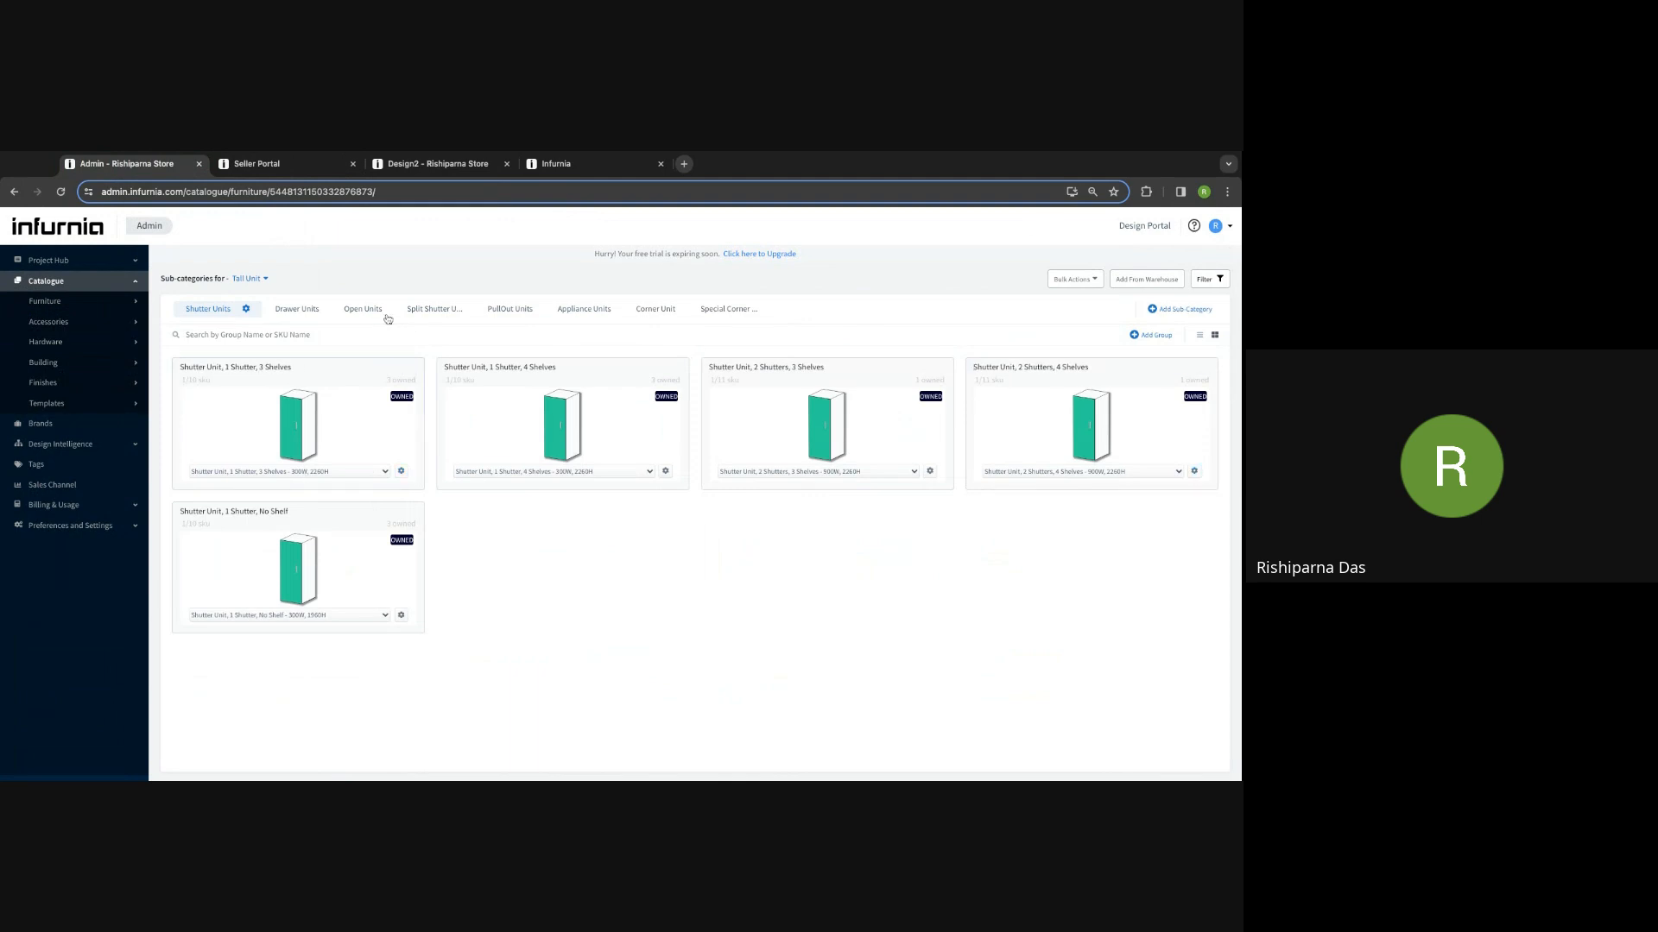
{"action": "left_click", "coordinate": [301, 312]}
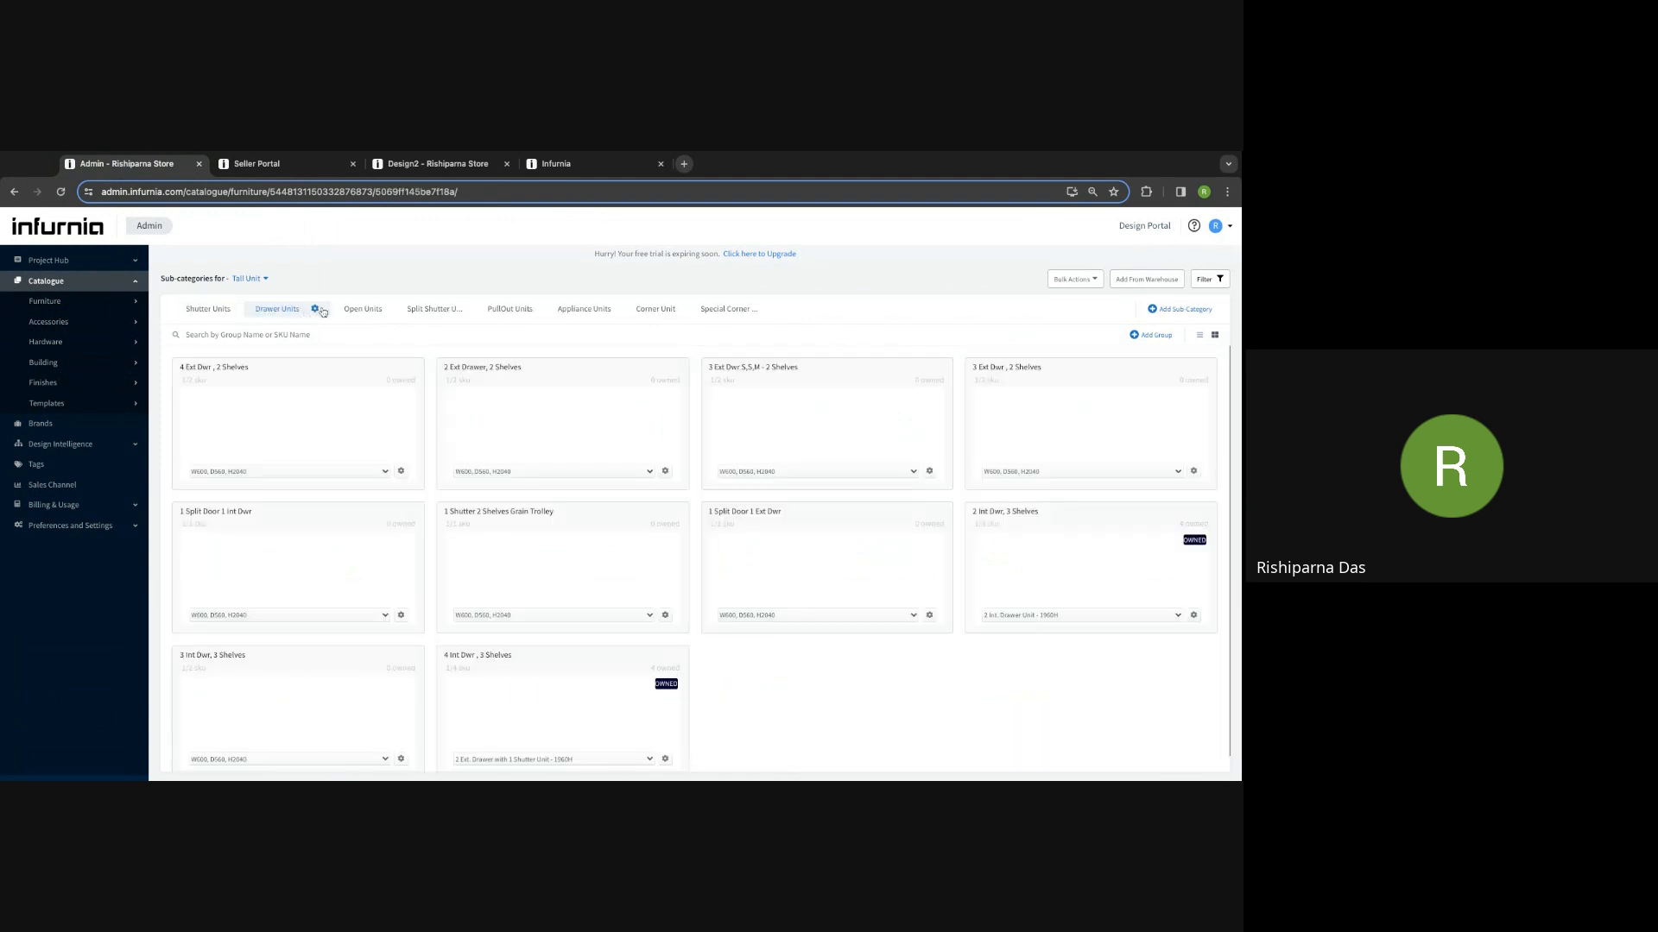
Step: Return to the Seller Portal and hide the cabinet's countertop
{"action": "left_click", "coordinate": [259, 166]}
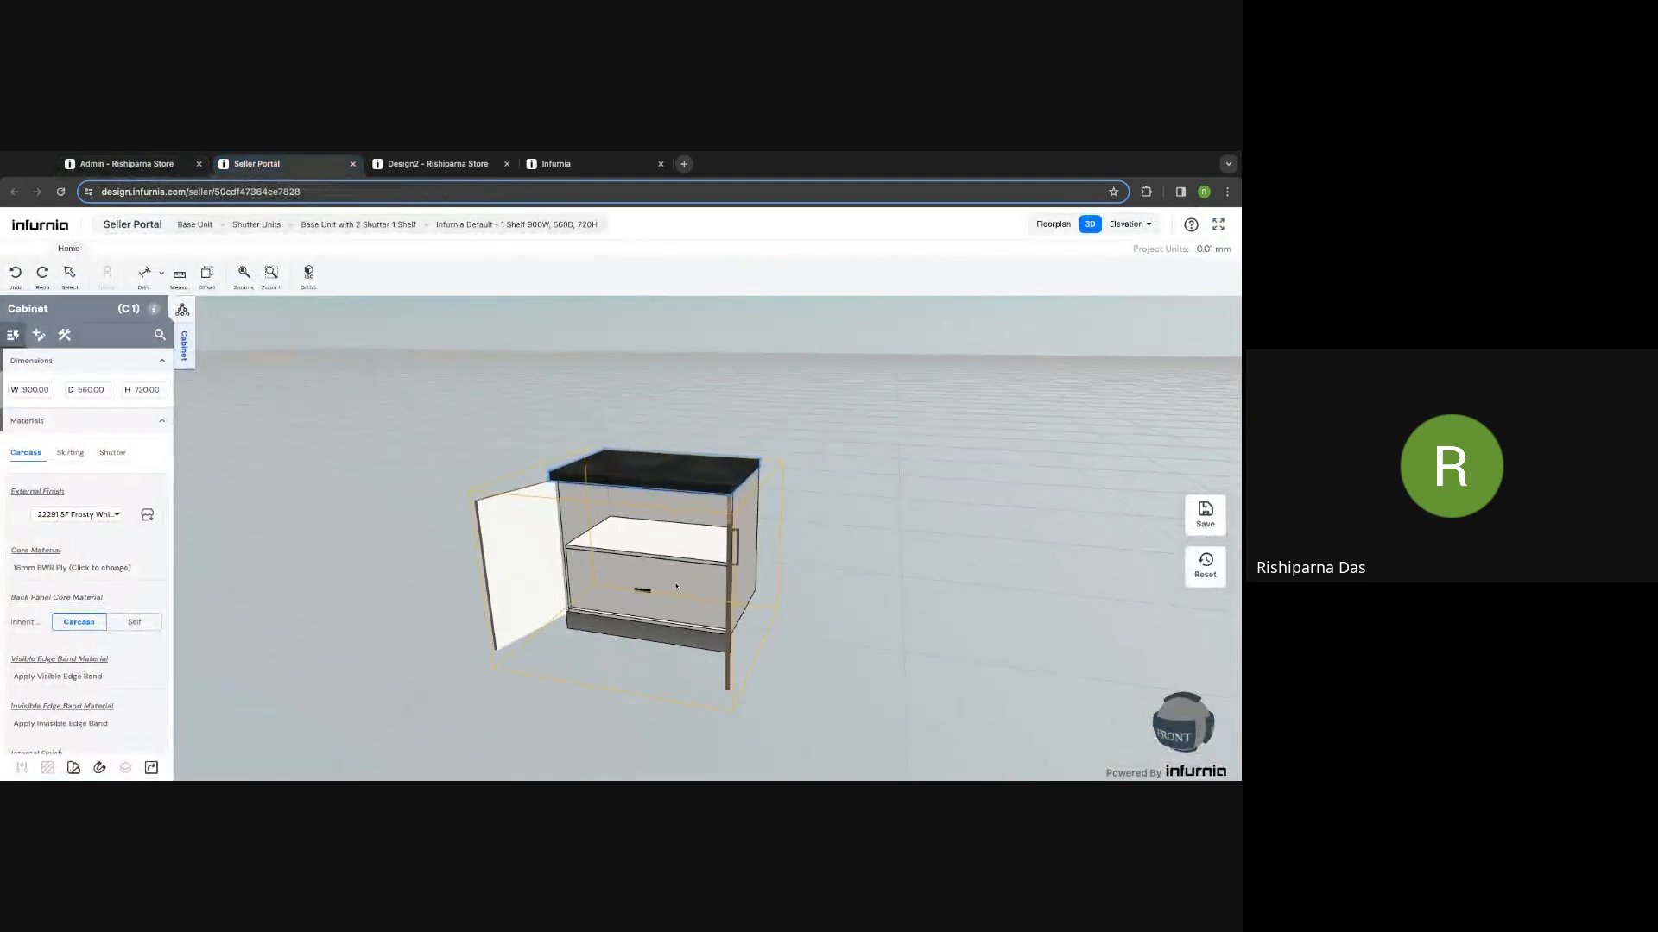
{"action": "scroll", "coordinate": [61, 594], "scroll_direction": "down", "scroll_amount": 2}
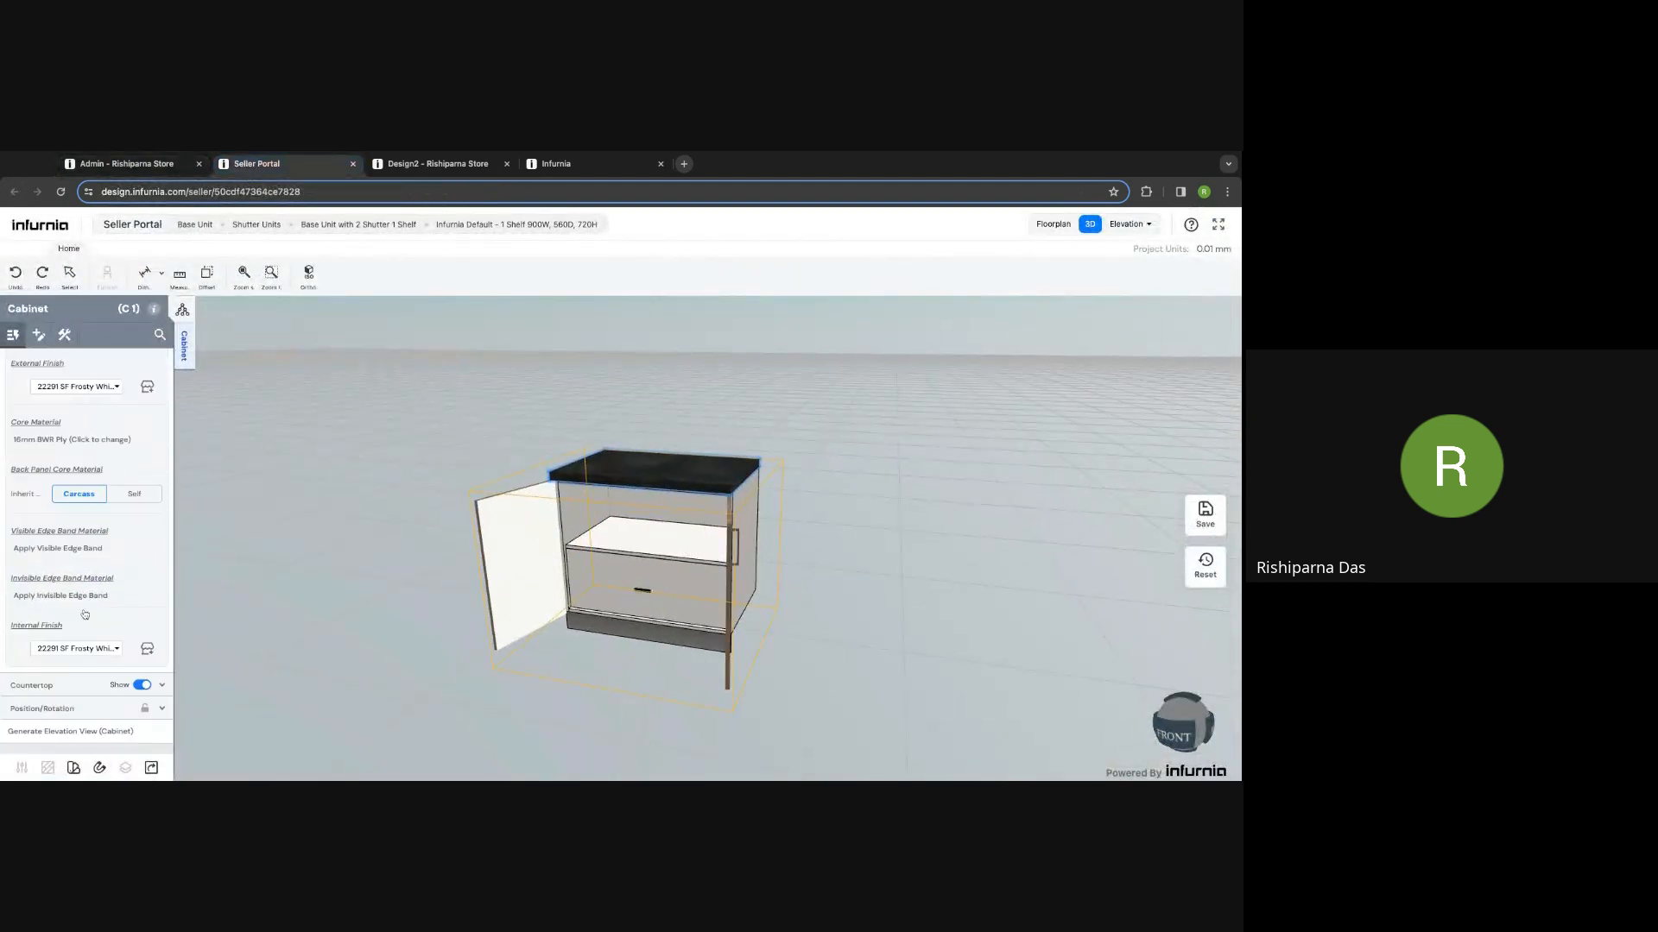
{"action": "left_click", "coordinate": [140, 686]}
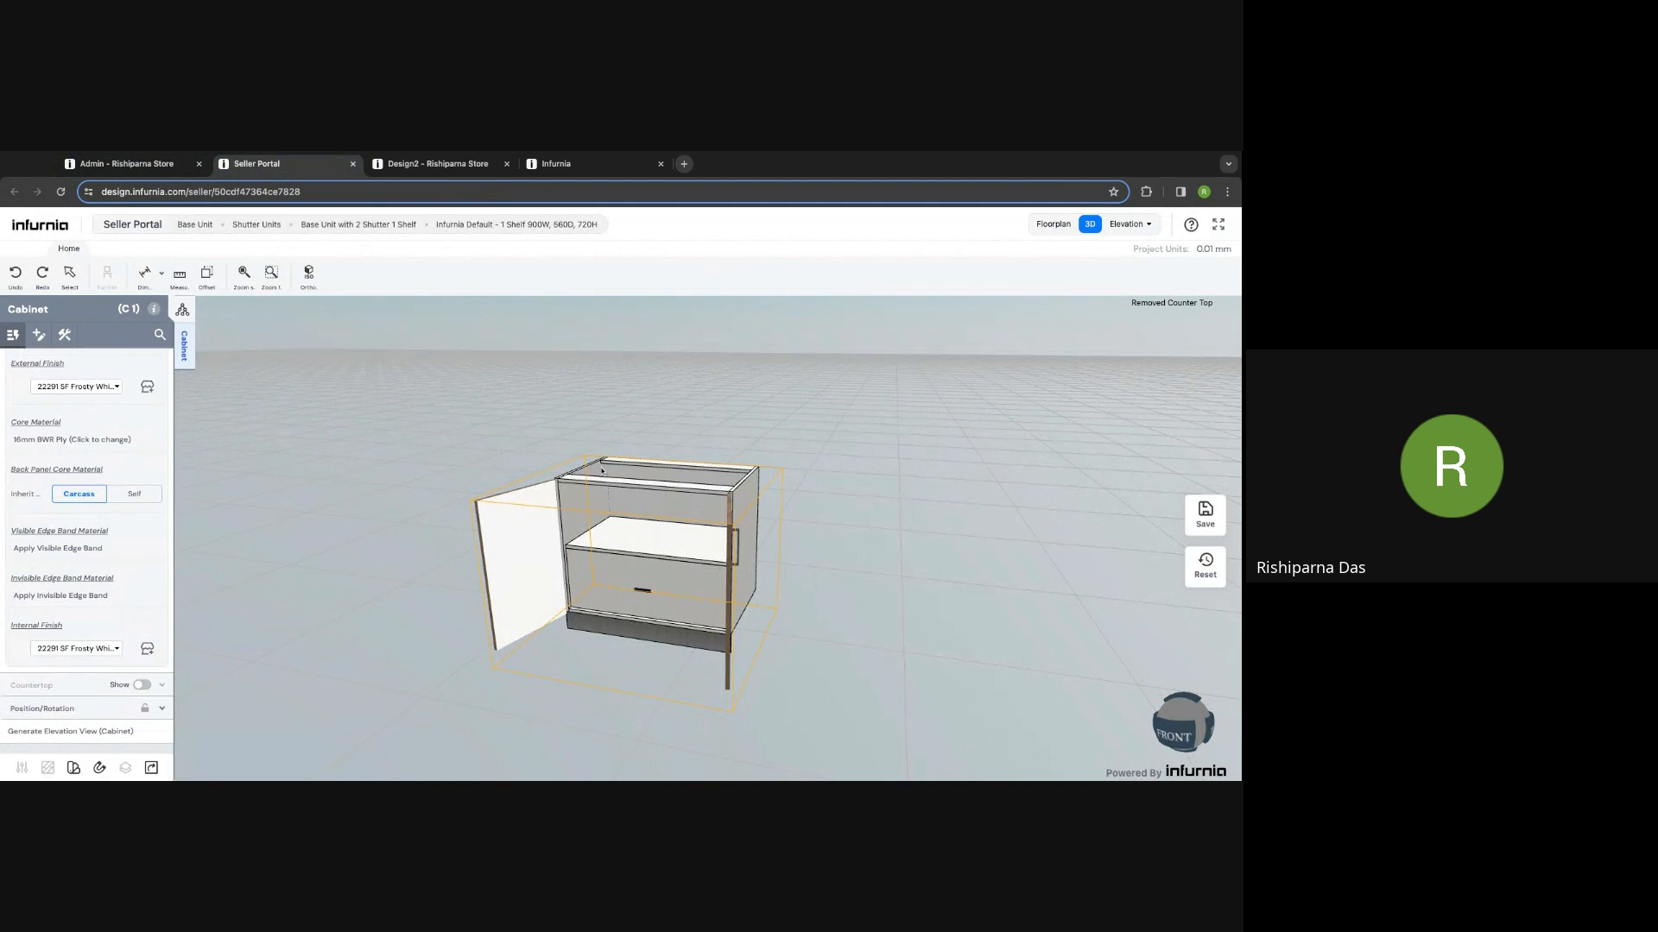
Step: Change the carcass's top railing type from Half-Top/Rails to Full
{"action": "left_click", "coordinate": [594, 469]}
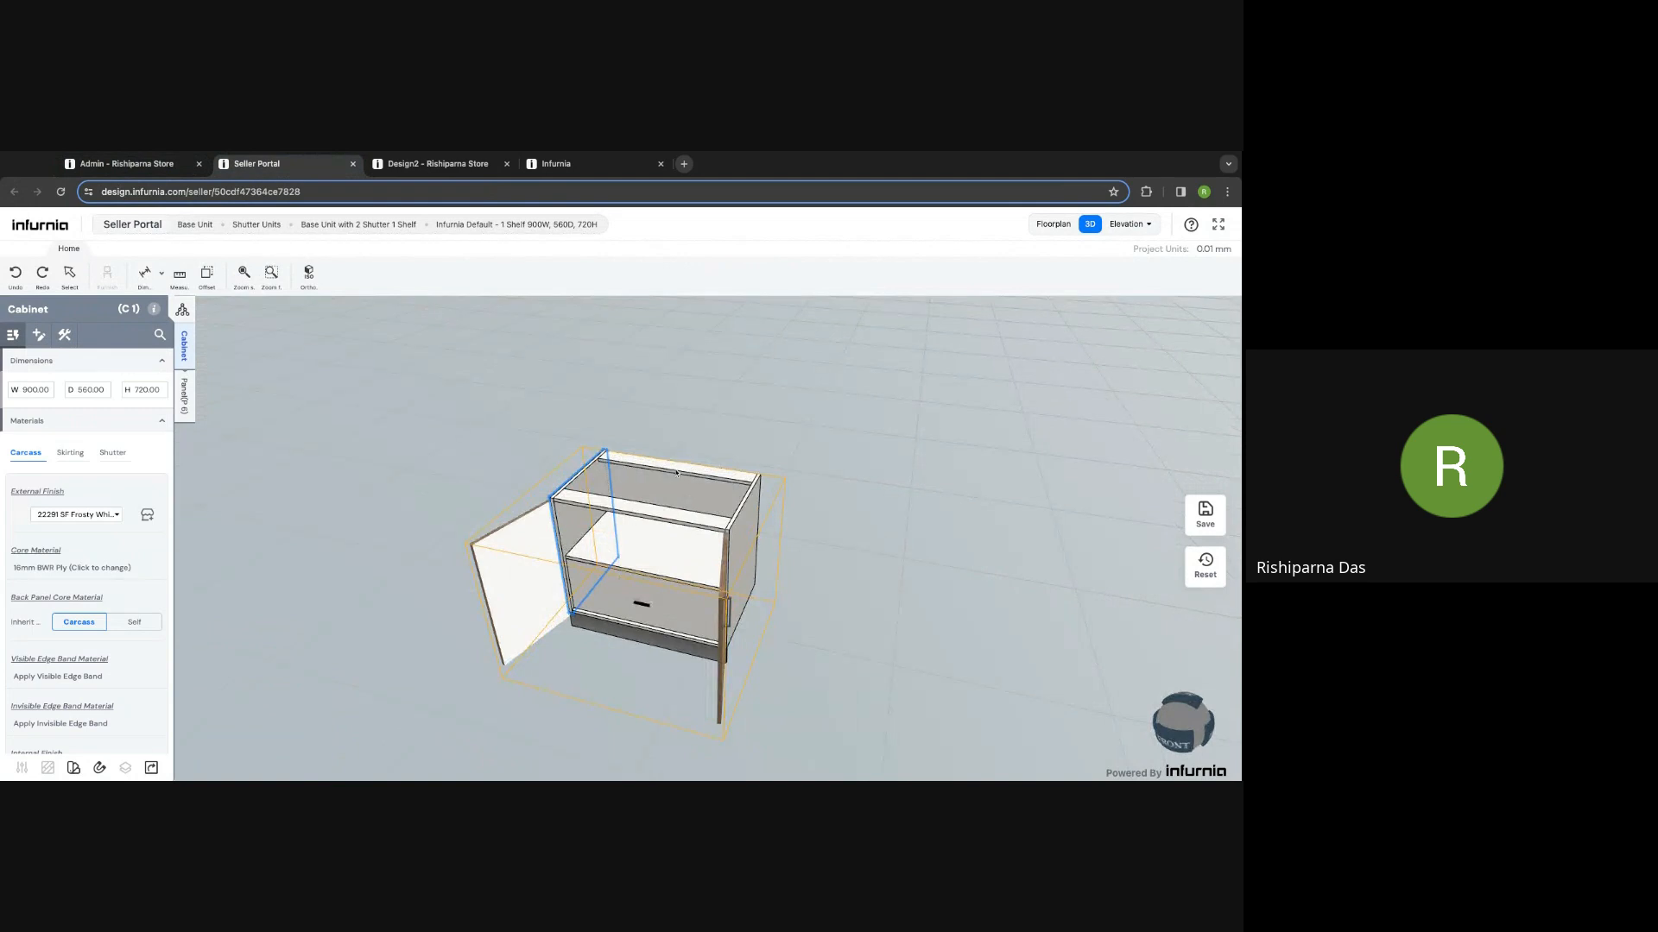
{"action": "left_click", "coordinate": [63, 335]}
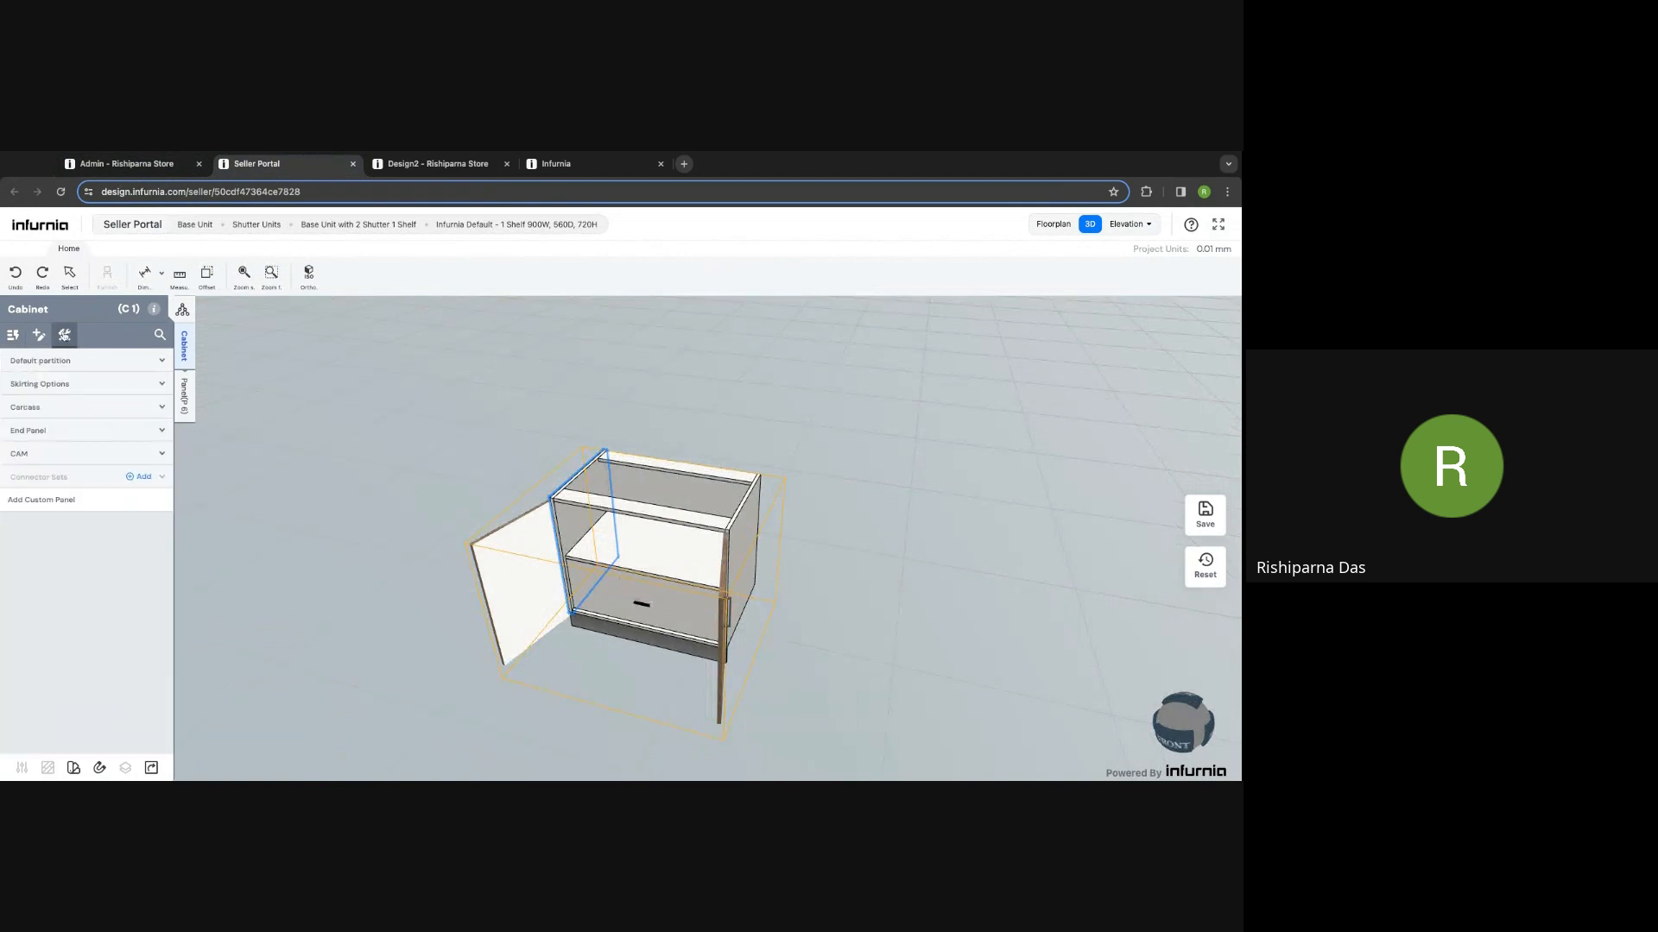
{"action": "left_click", "coordinate": [59, 408]}
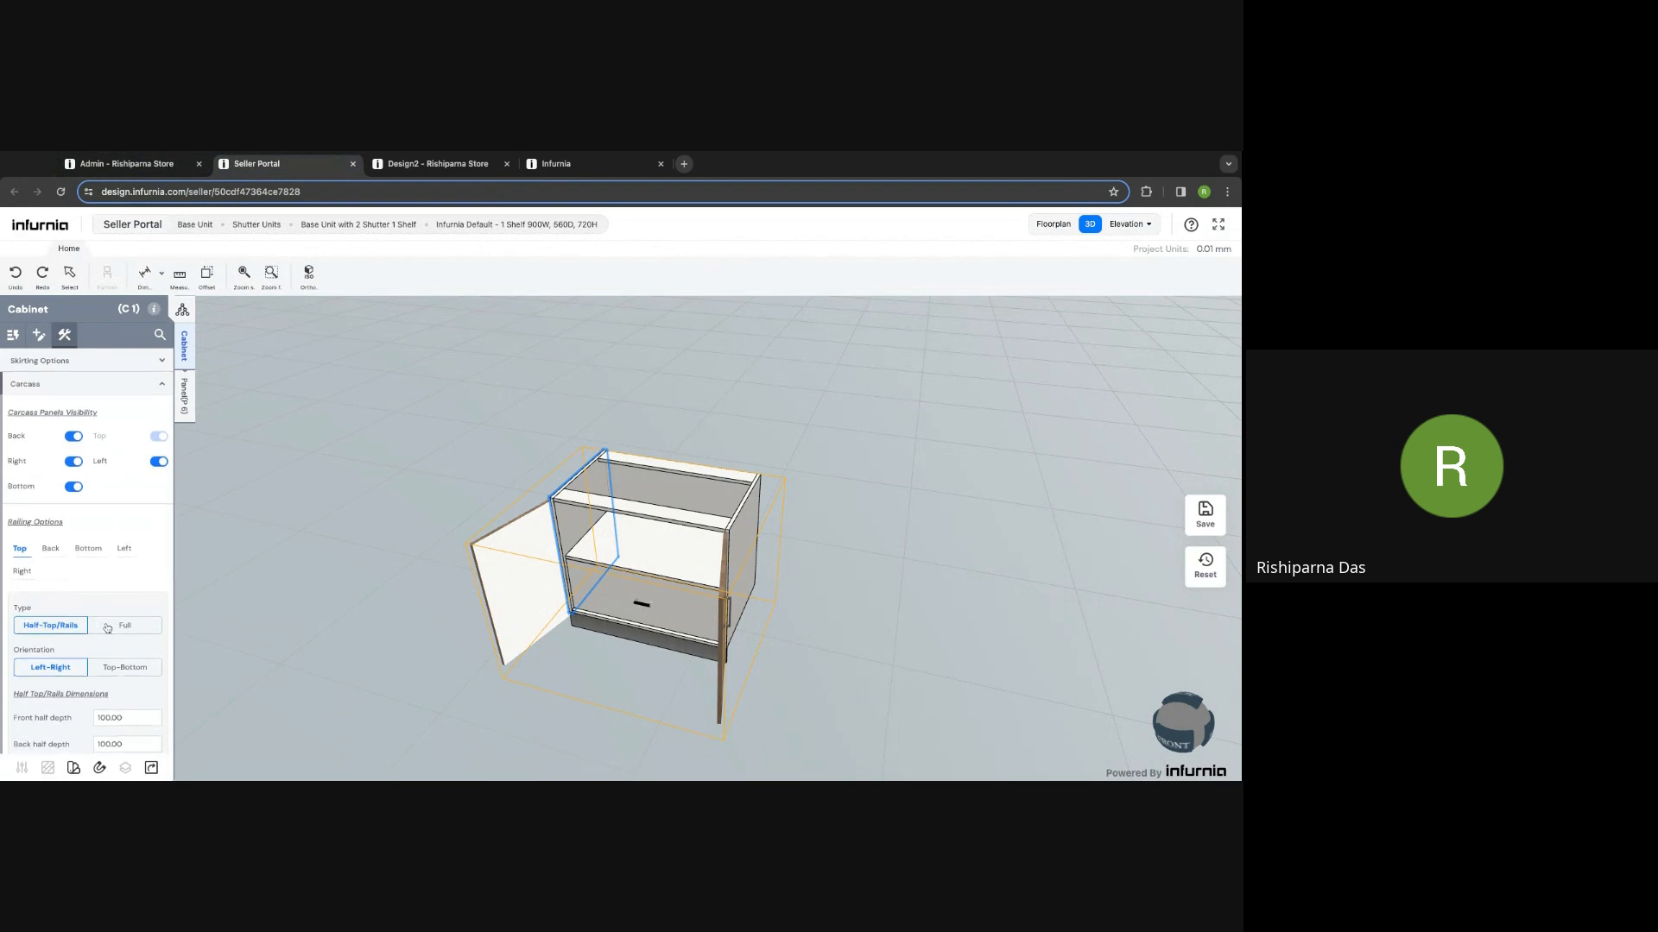
{"action": "left_click", "coordinate": [119, 625]}
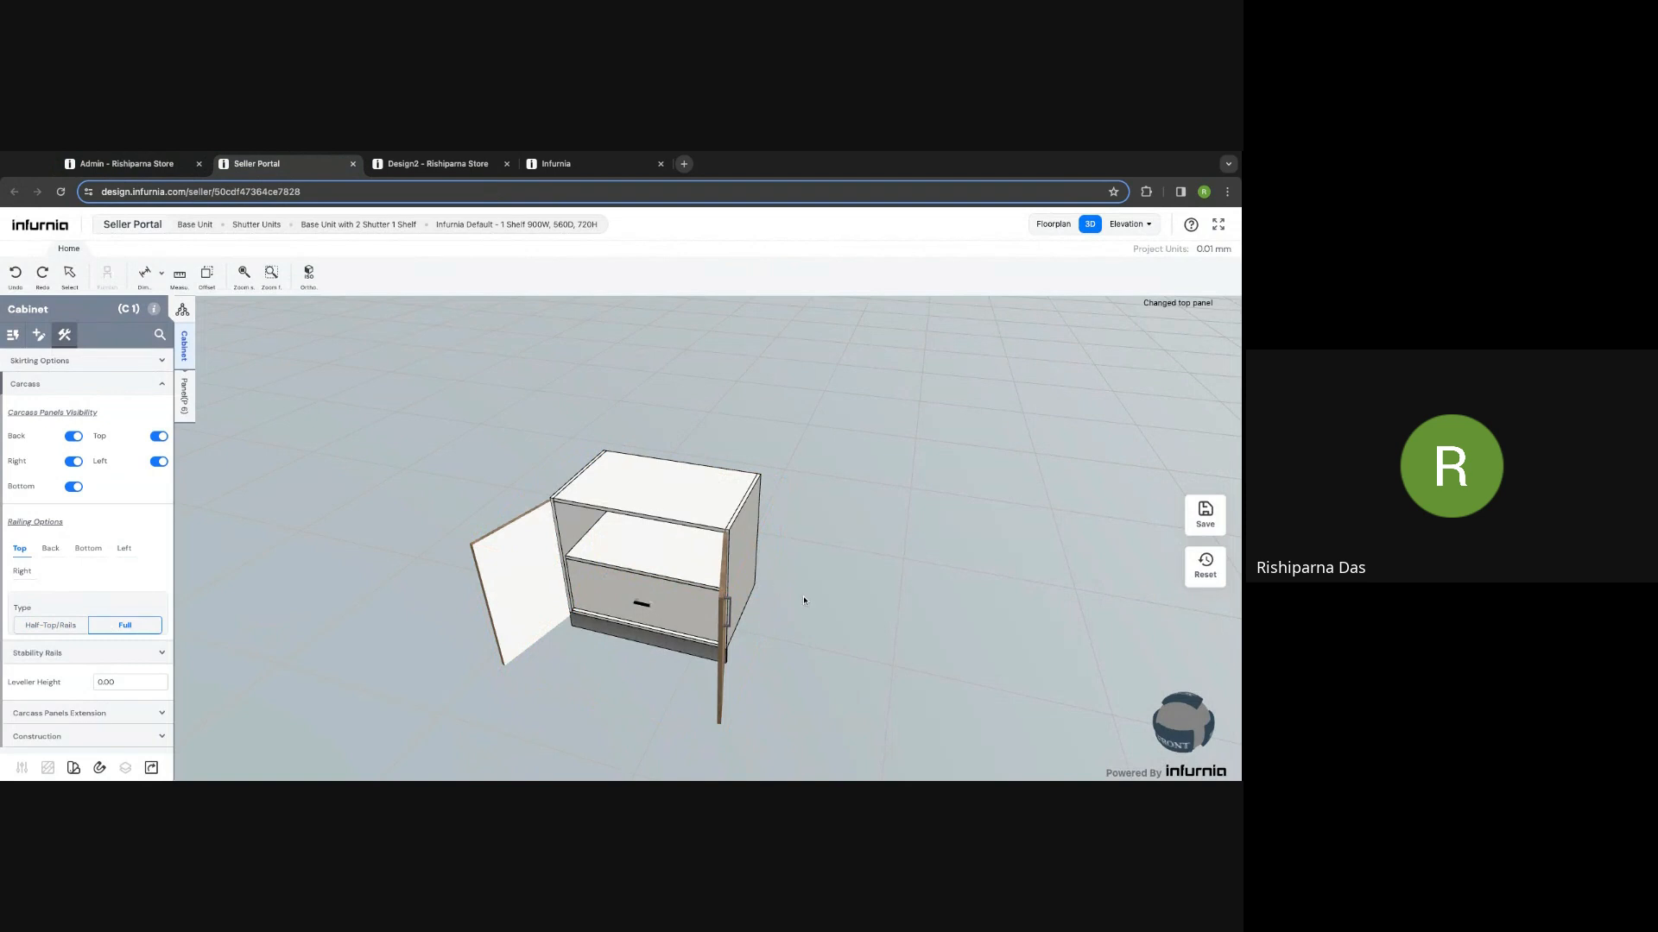
Step: Set the cabinet's height to 1960 mm
{"action": "left_click", "coordinate": [669, 510]}
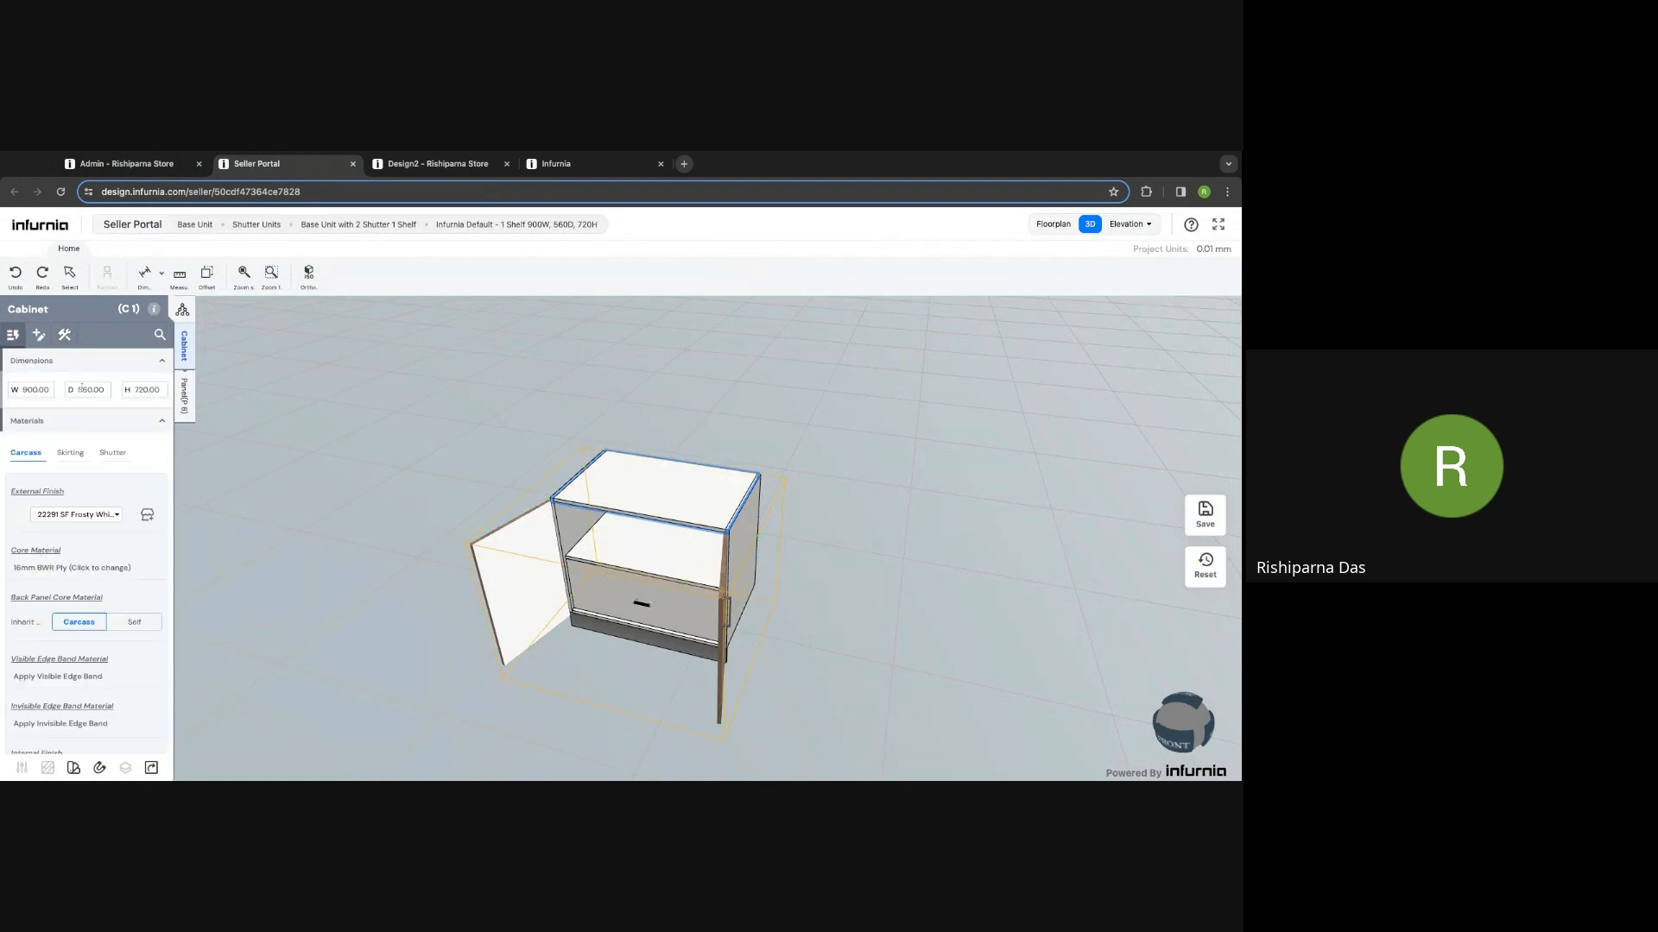
{"action": "double_click", "coordinate": [143, 390]}
{"action": "type", "text": "1960"}
{"action": "key", "text": "Return"}
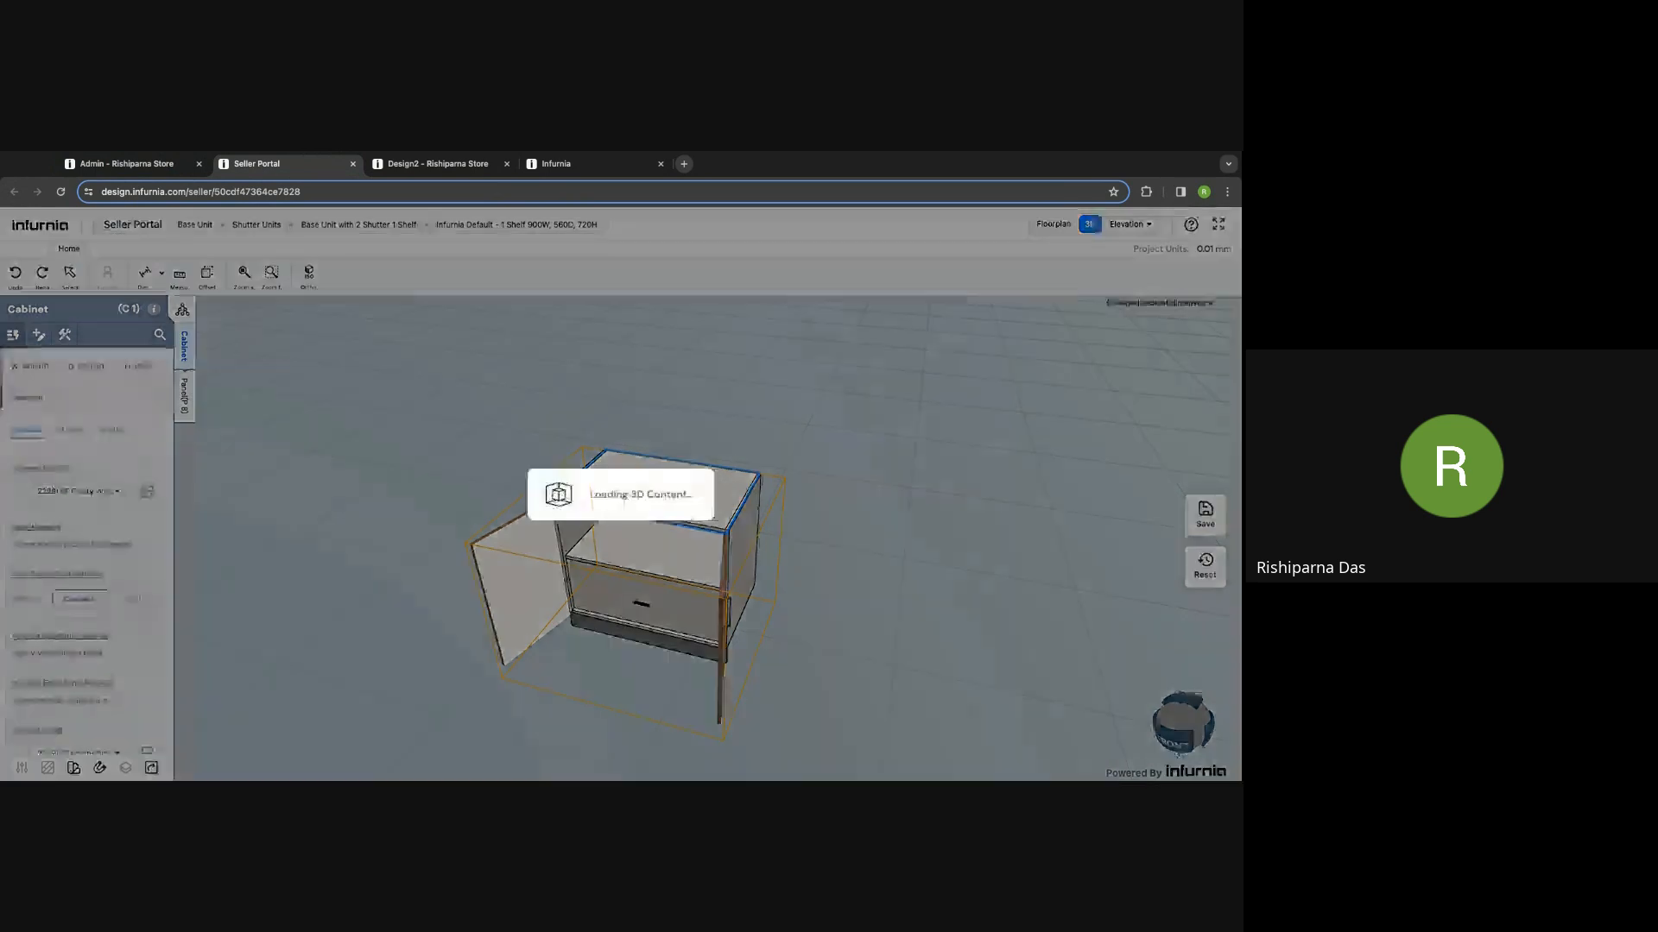
{"action": "scroll", "coordinate": [702, 566], "scroll_direction": "down", "scroll_amount": 5}
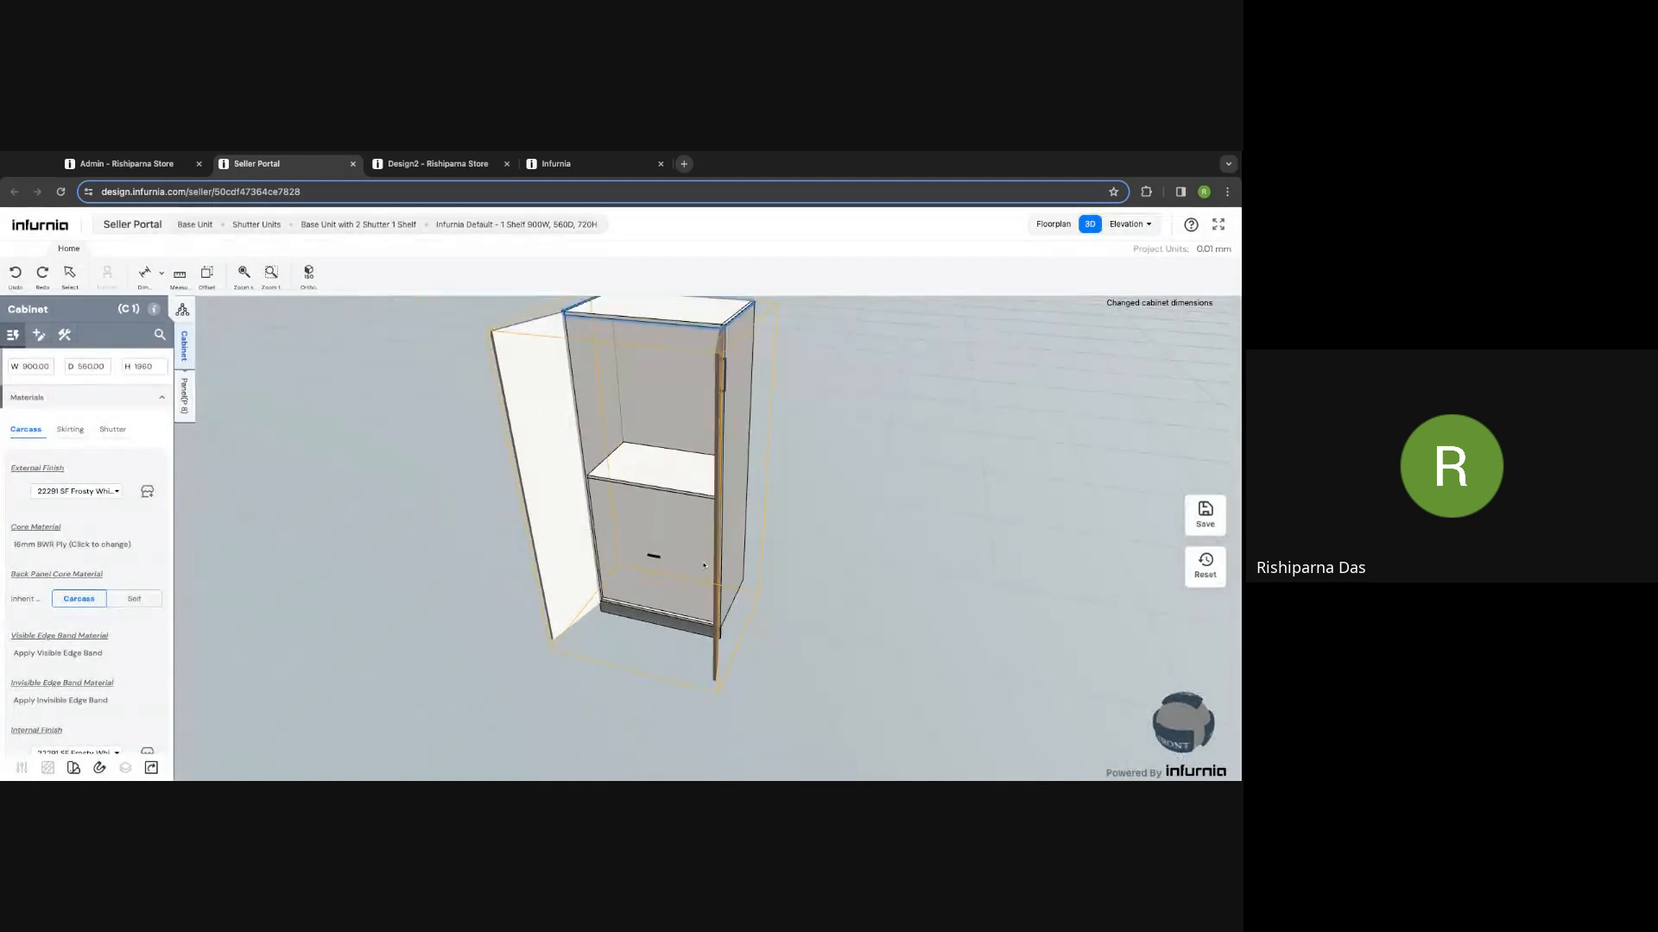
Step: Remove the drawer from the cabinet's lower compartment
{"action": "left_click", "coordinate": [680, 549]}
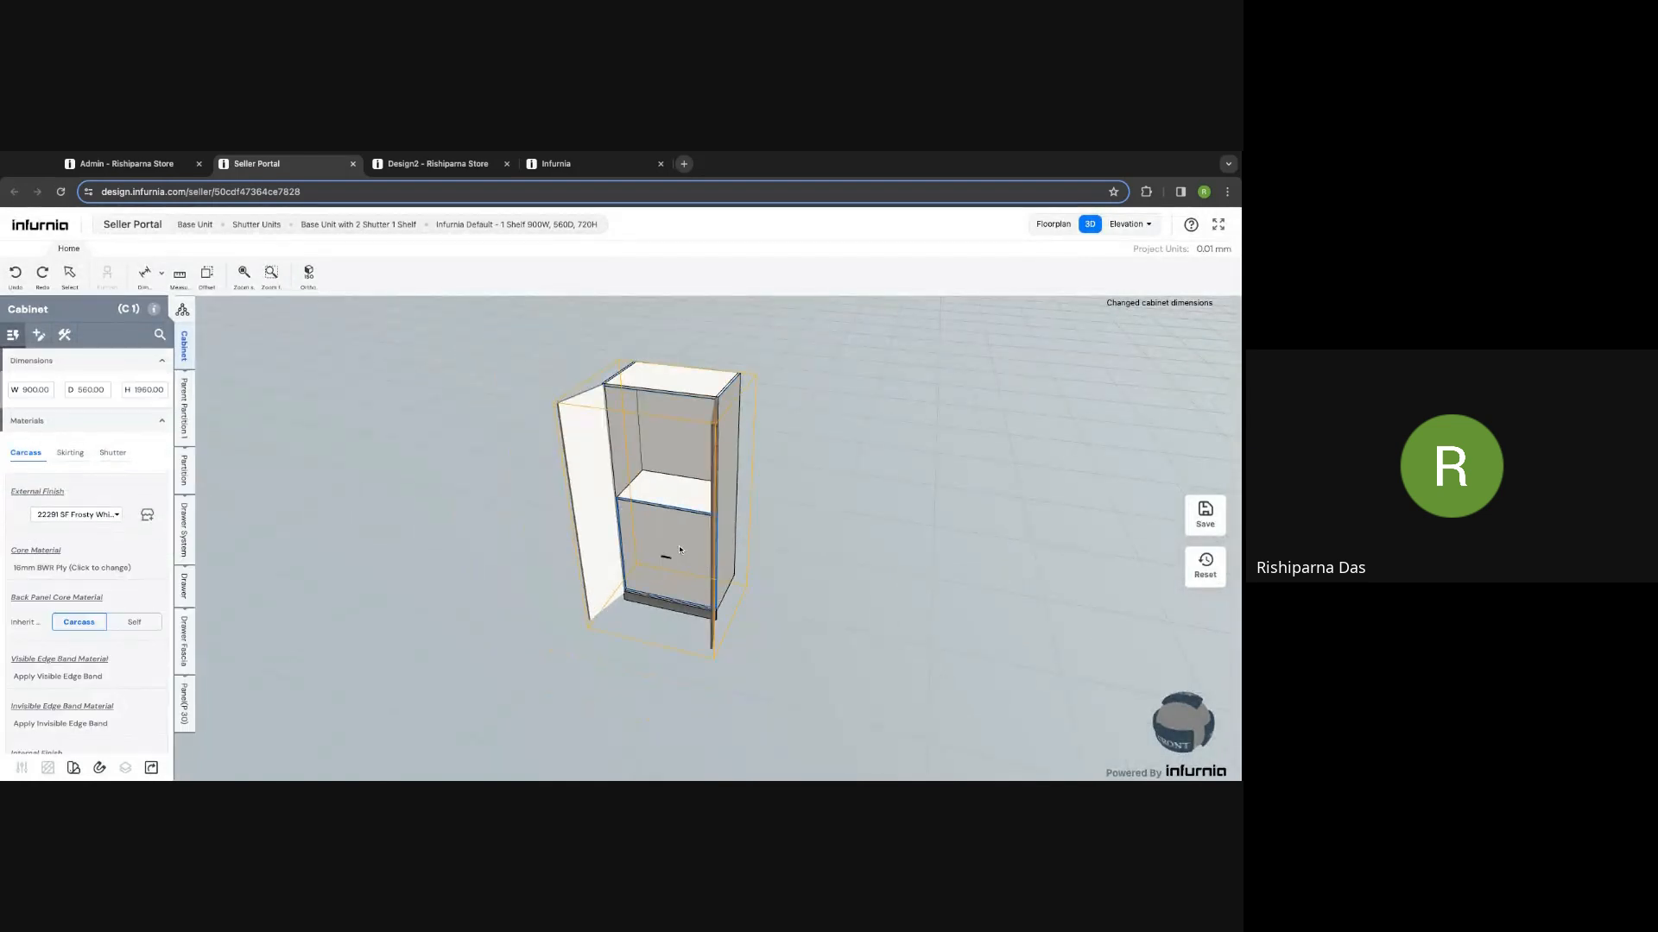
{"action": "left_click", "coordinate": [184, 598]}
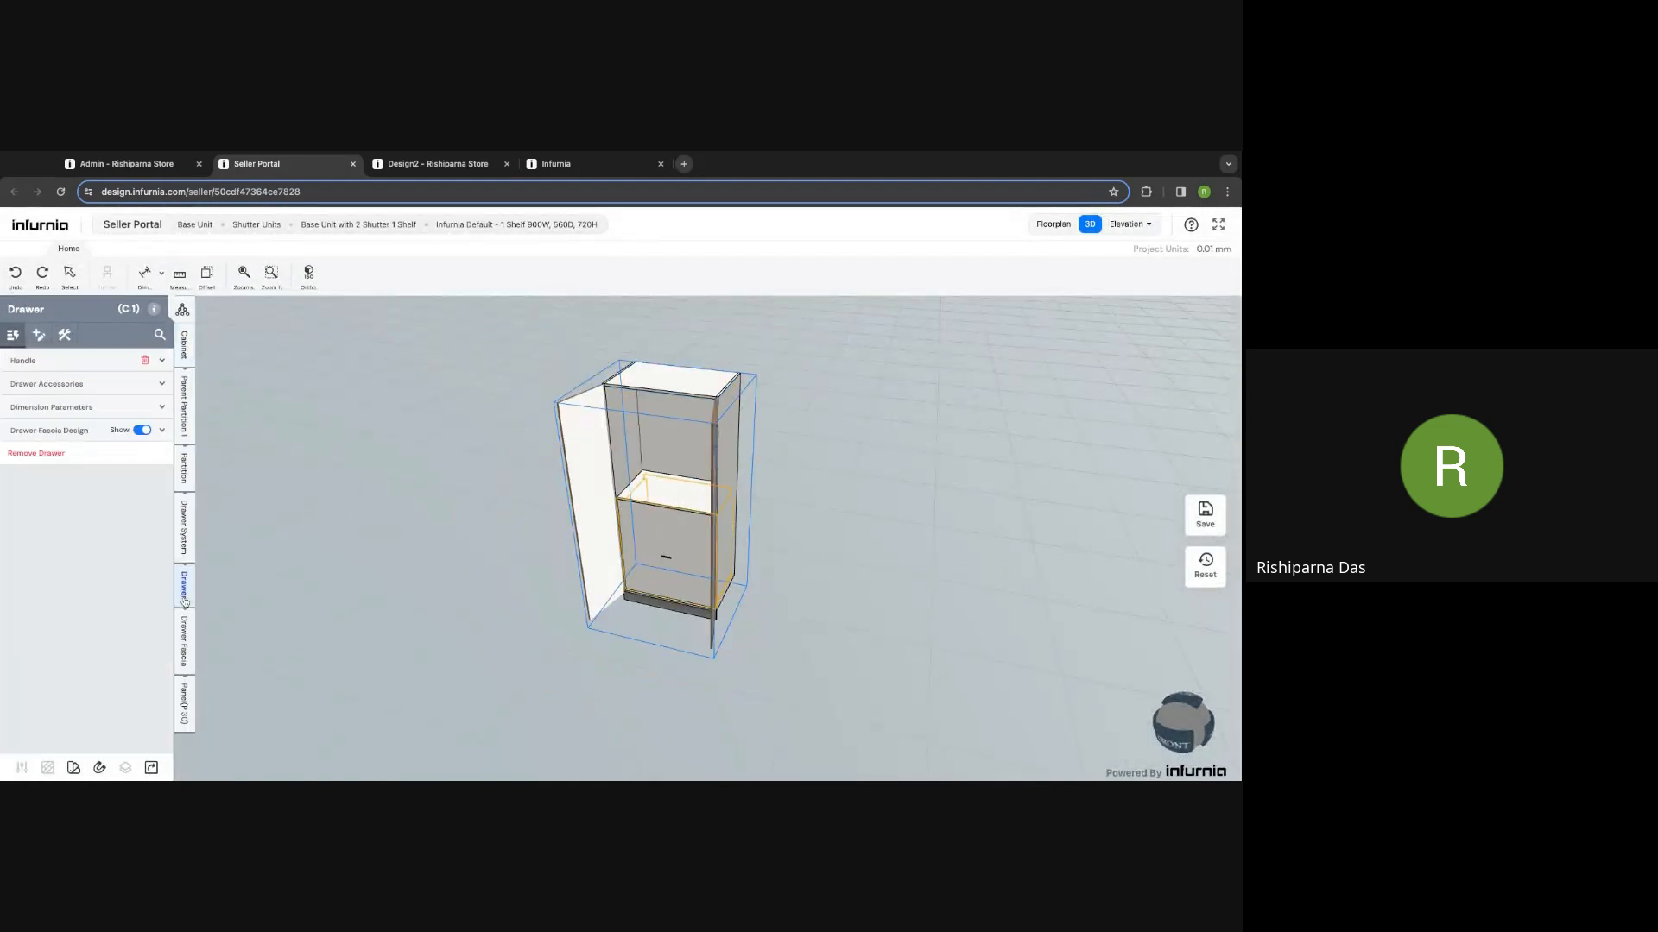
{"action": "left_click", "coordinate": [43, 563]}
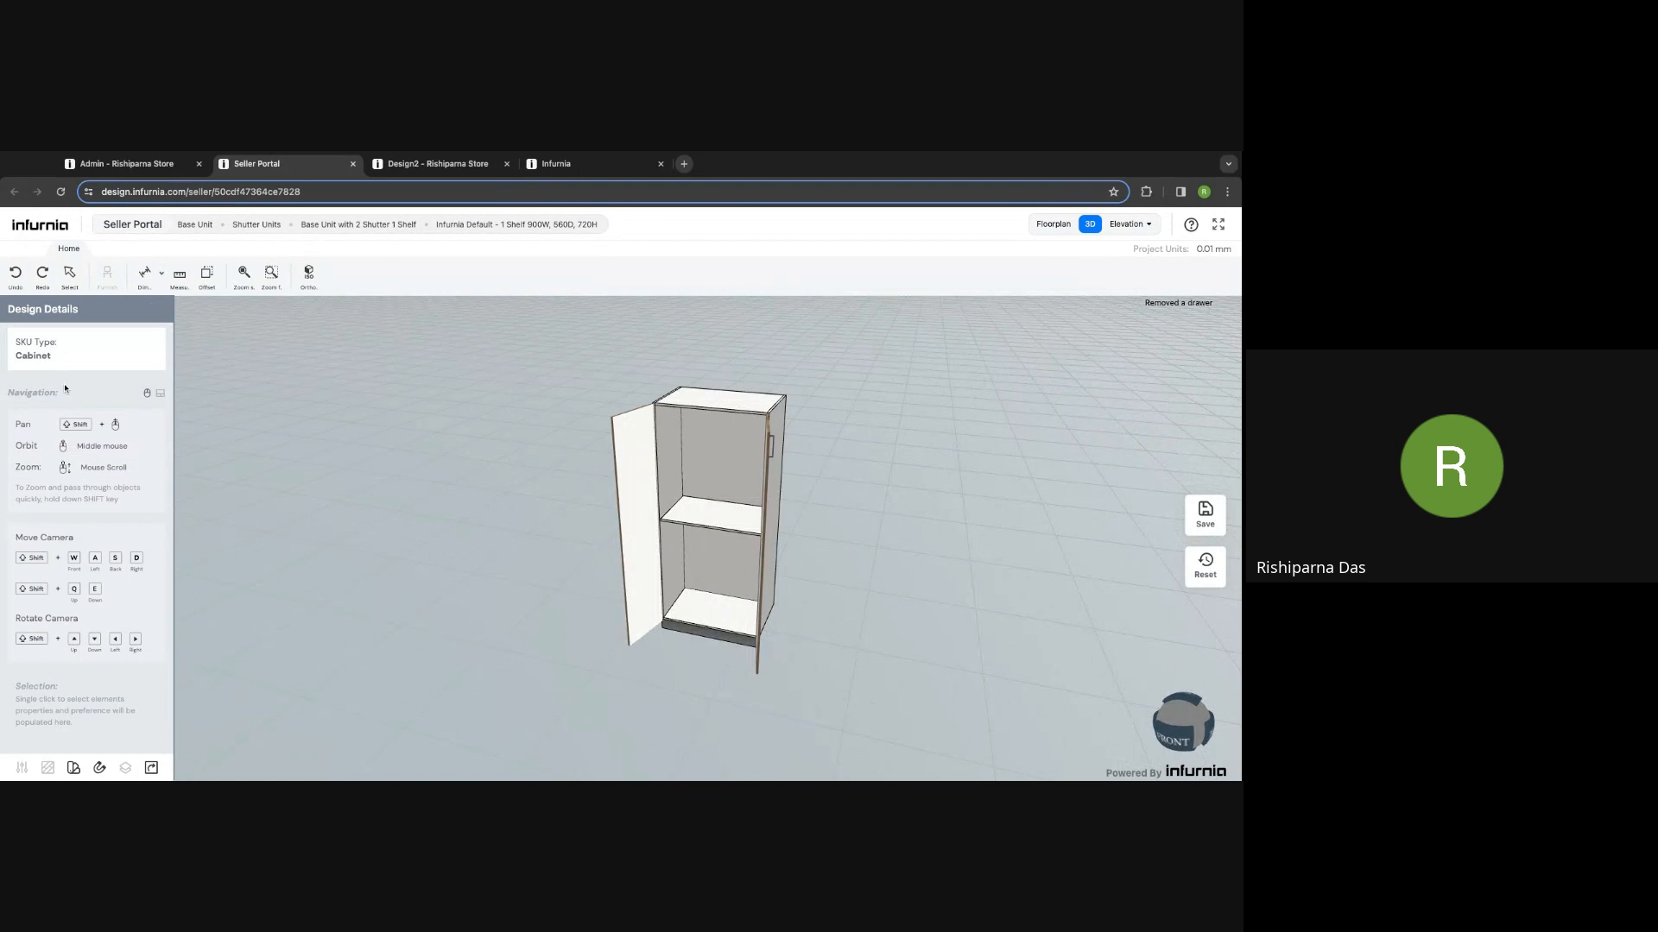
Step: Set the cabinet's width to 600 mm
{"action": "double_click", "coordinate": [24, 389]}
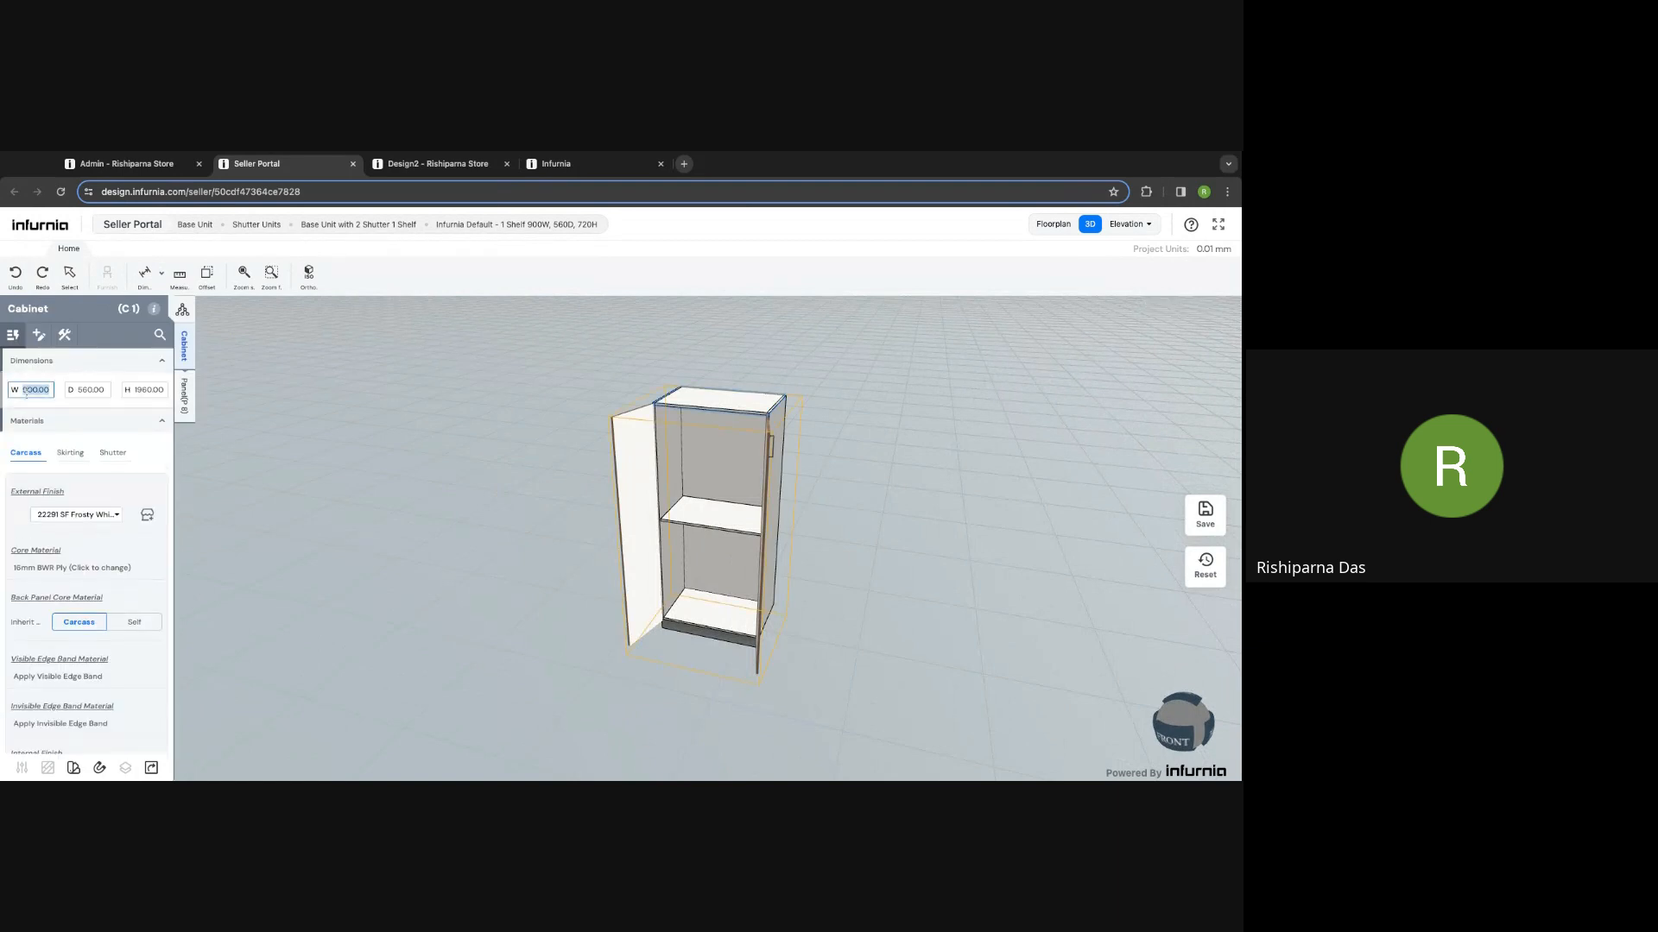
{"action": "type", "text": "600"}
{"action": "key", "text": "Return"}
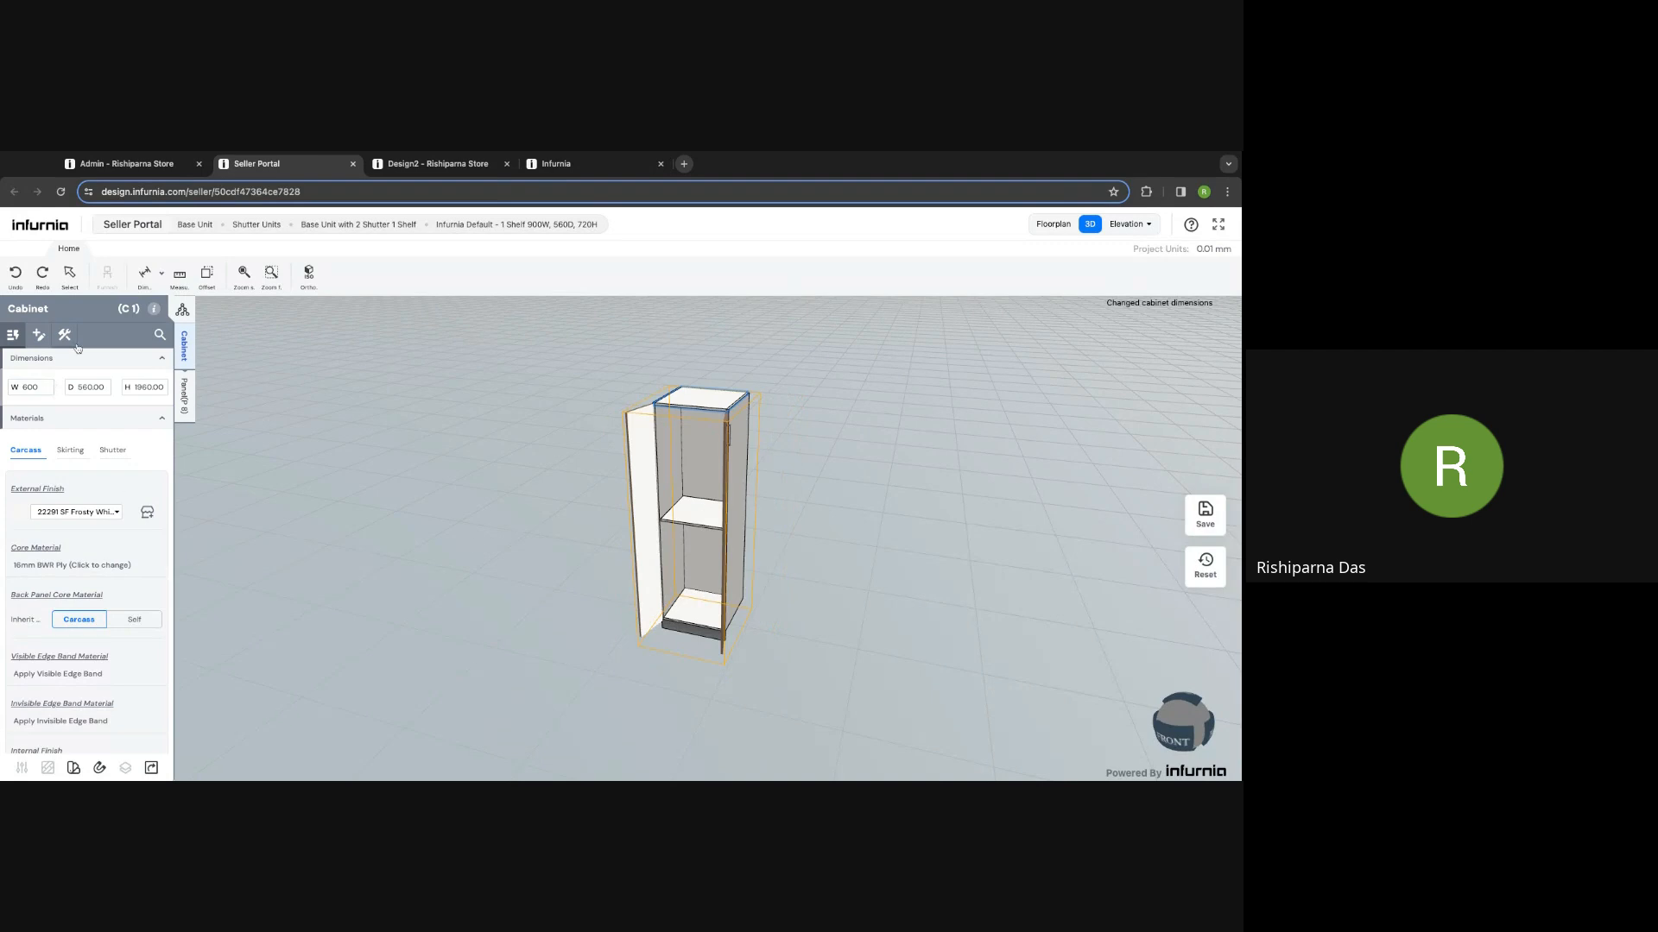
Step: Change the cabinet's shutter mechanism to Single Swing
{"action": "left_click", "coordinate": [648, 467]}
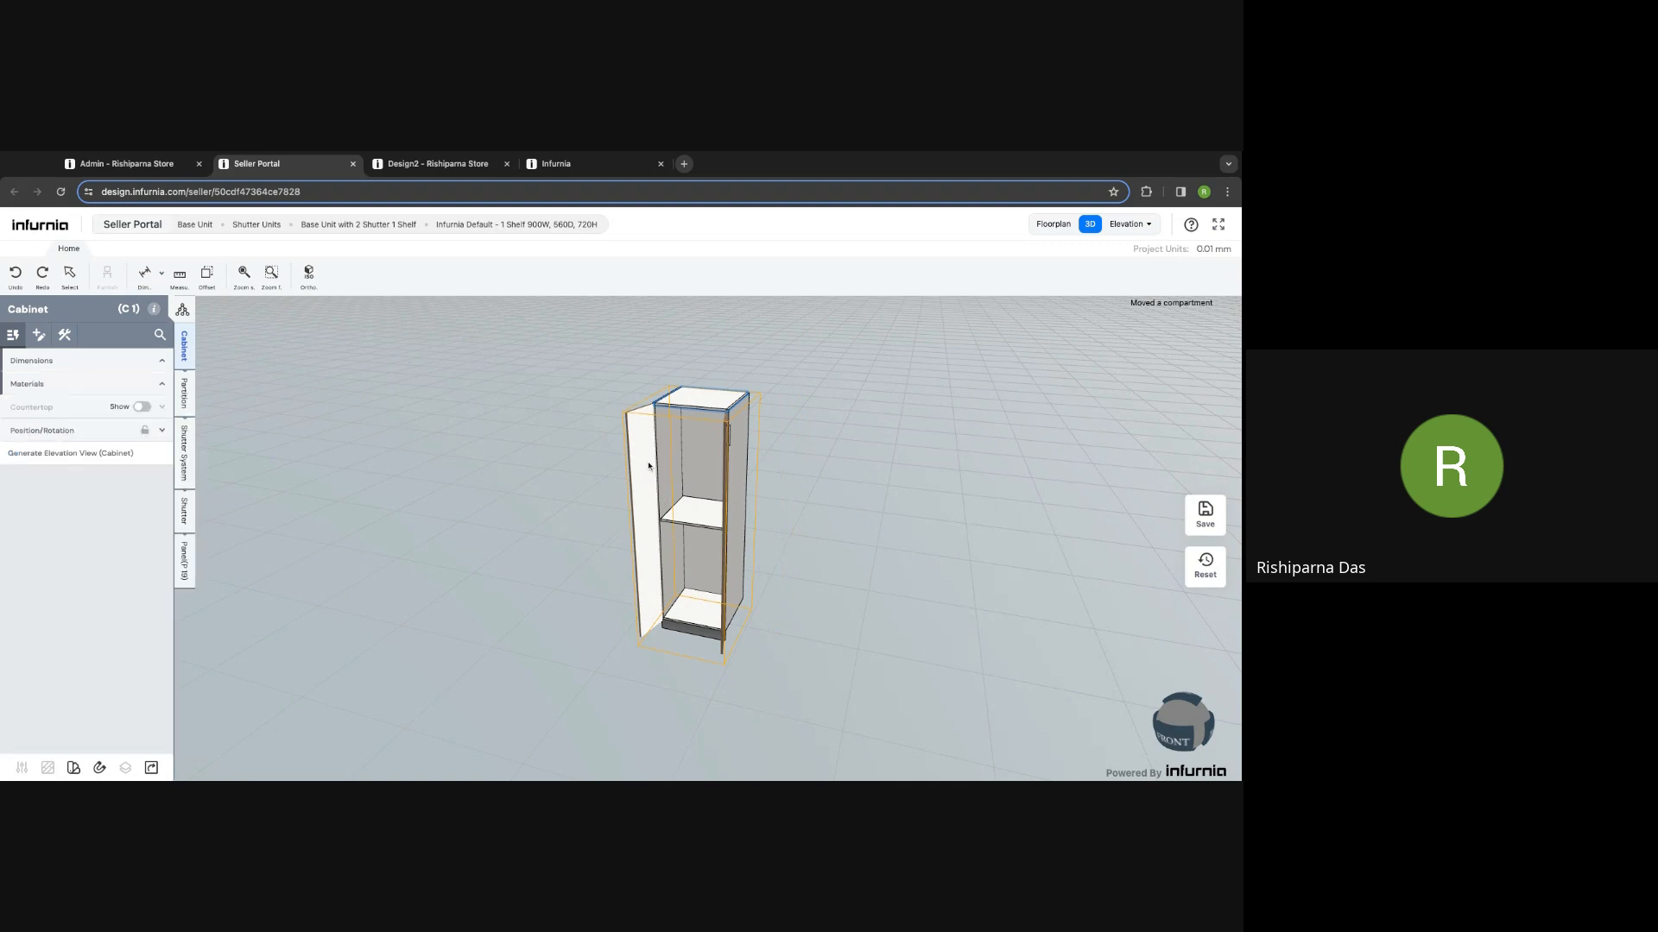
{"action": "left_click", "coordinate": [184, 511]}
{"action": "left_click", "coordinate": [184, 454]}
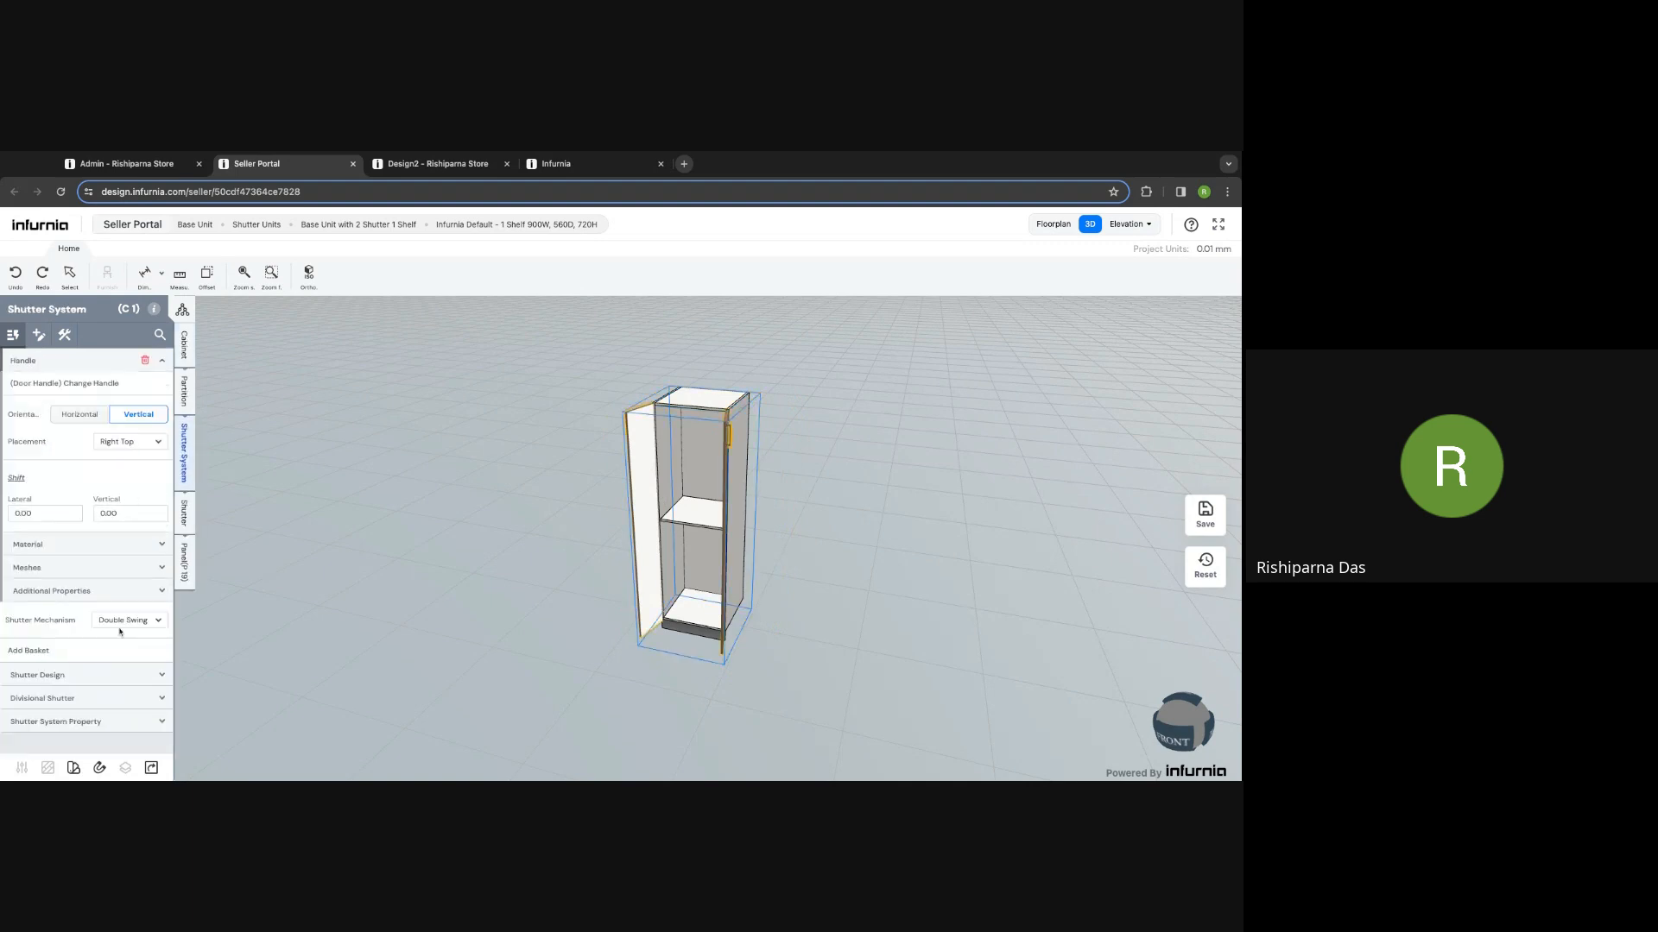
{"action": "left_click", "coordinate": [130, 612]}
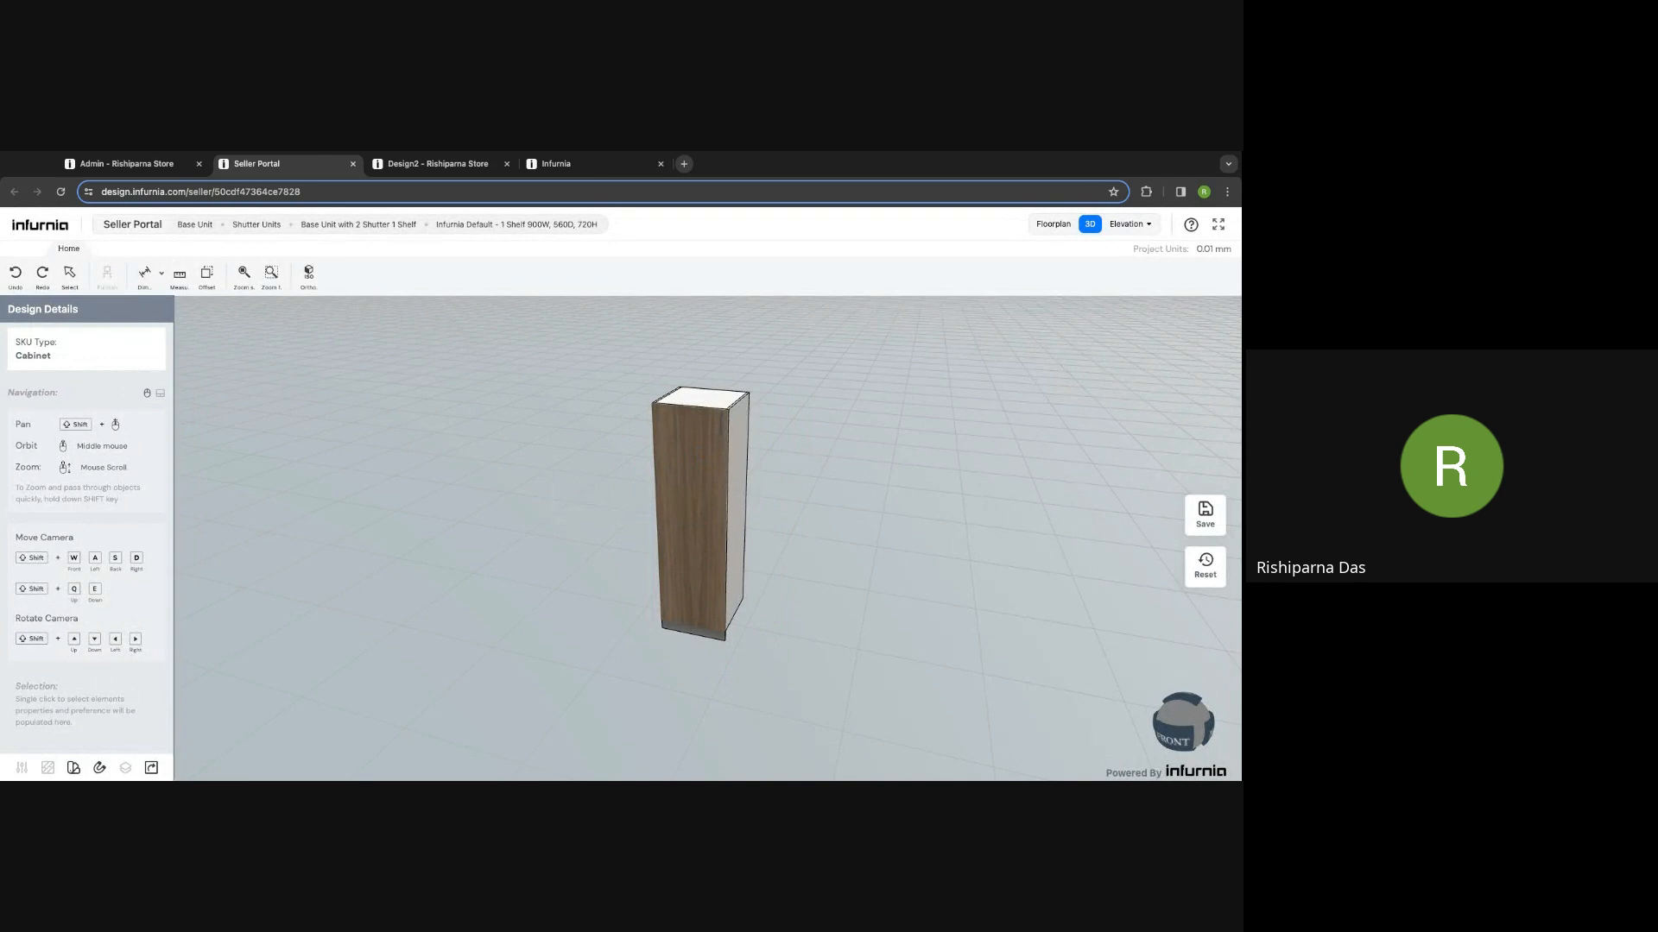
Step: Remove the shutter from the cabinet's front
{"action": "left_click", "coordinate": [667, 490]}
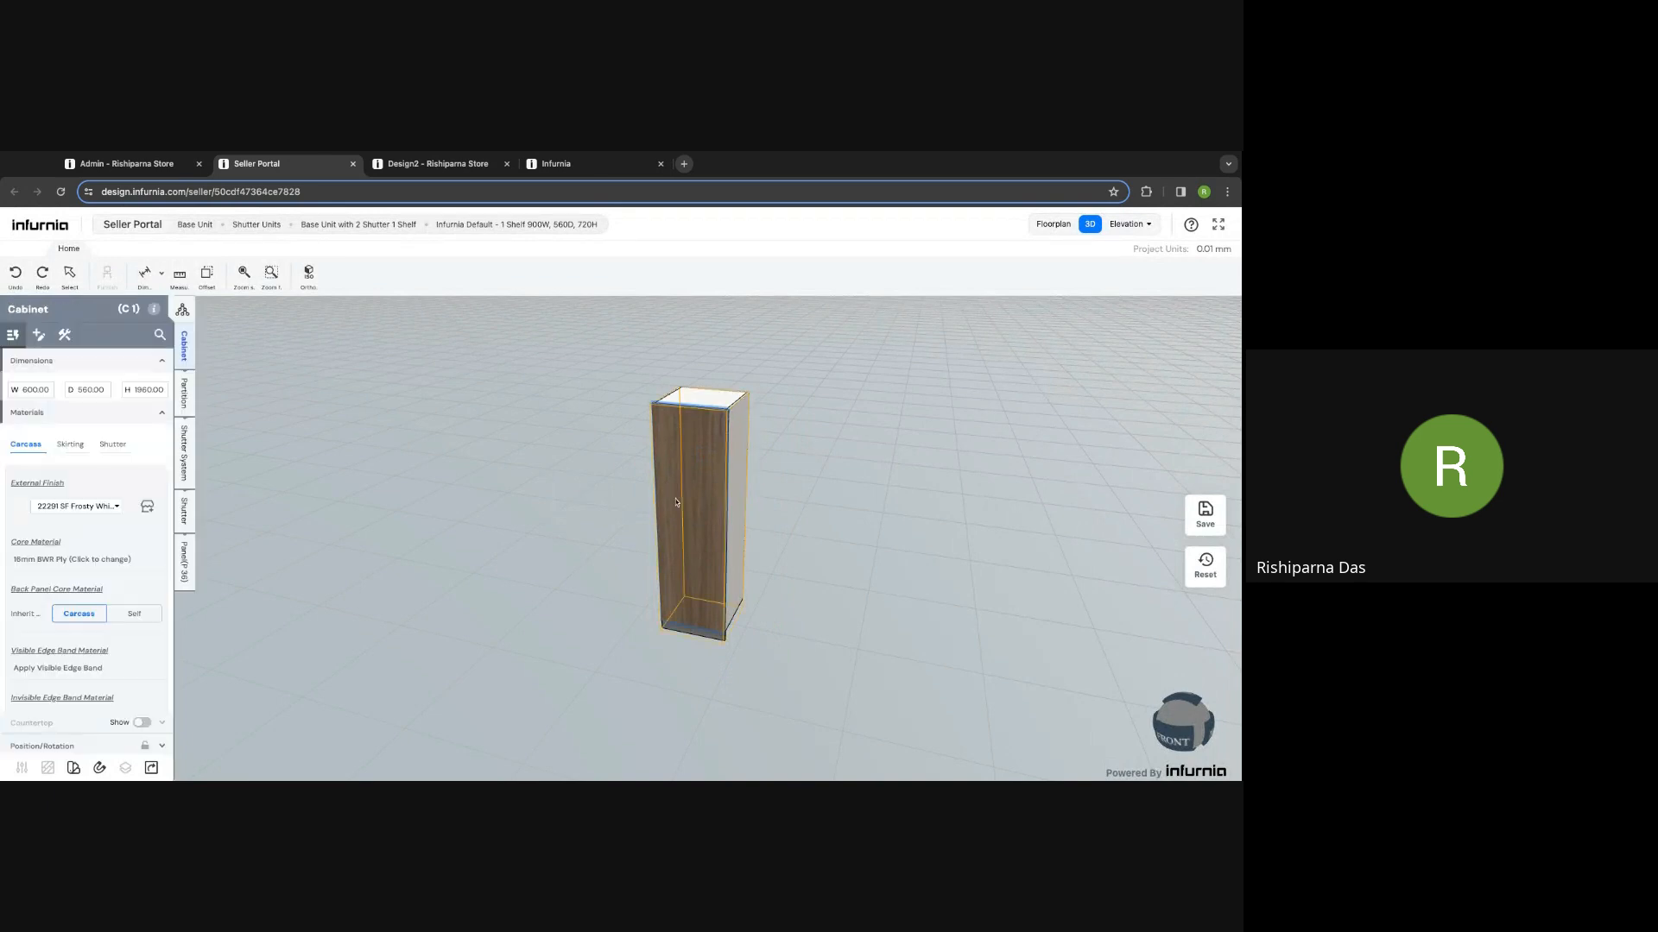
{"action": "left_click", "coordinate": [183, 453]}
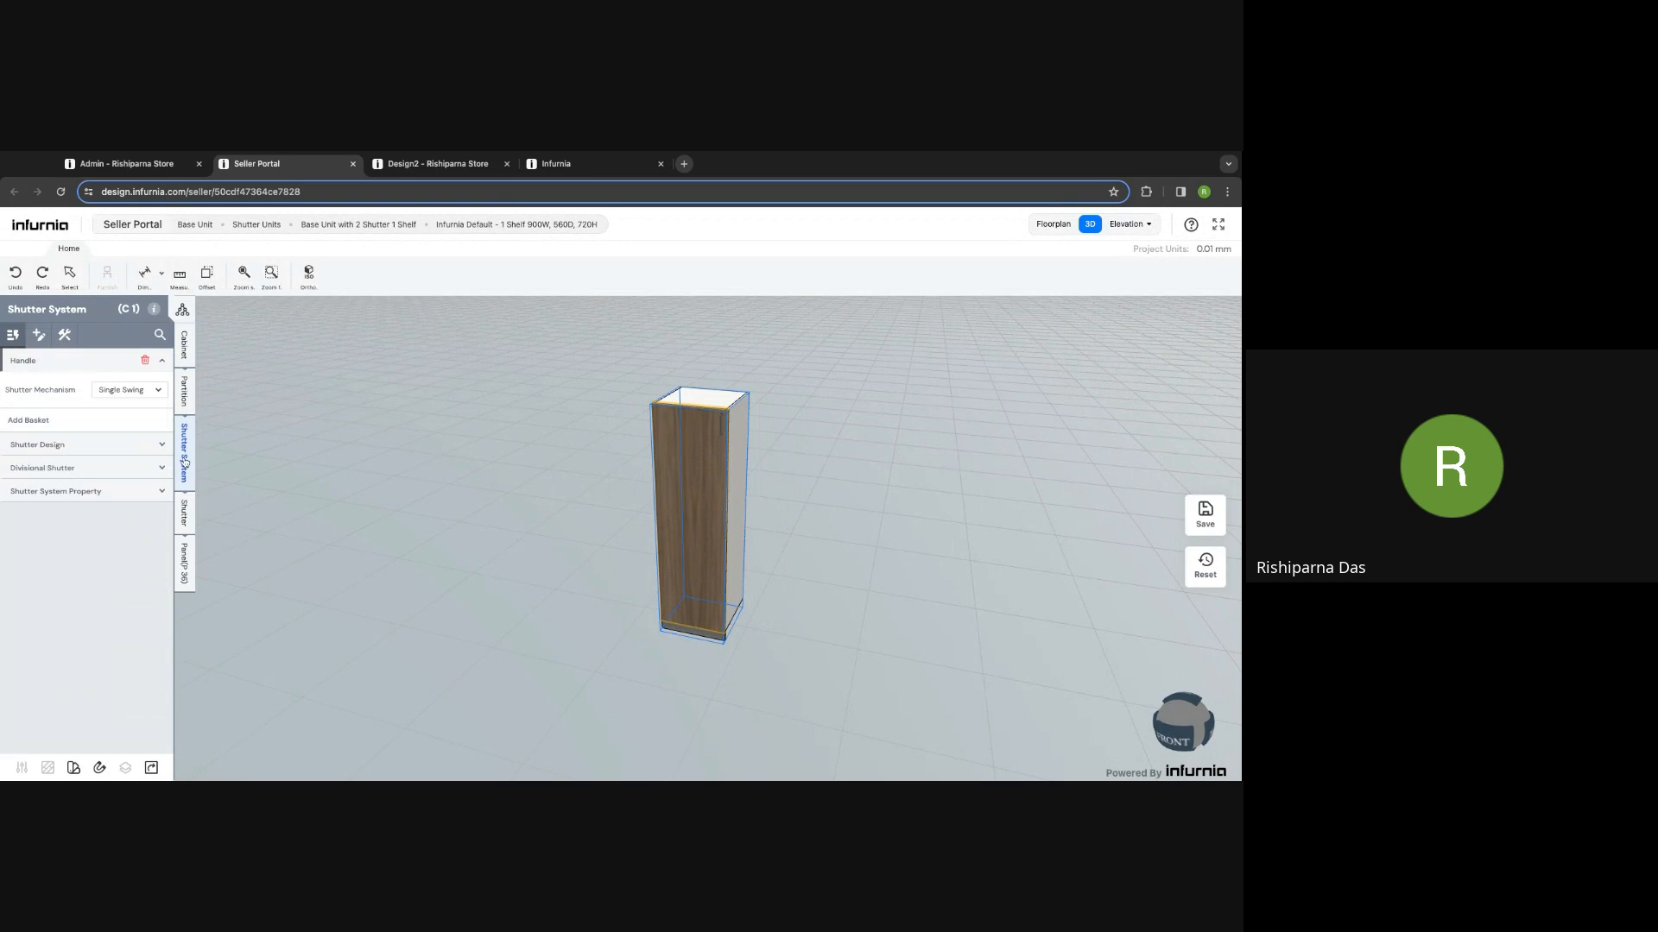
{"action": "left_click", "coordinate": [38, 334]}
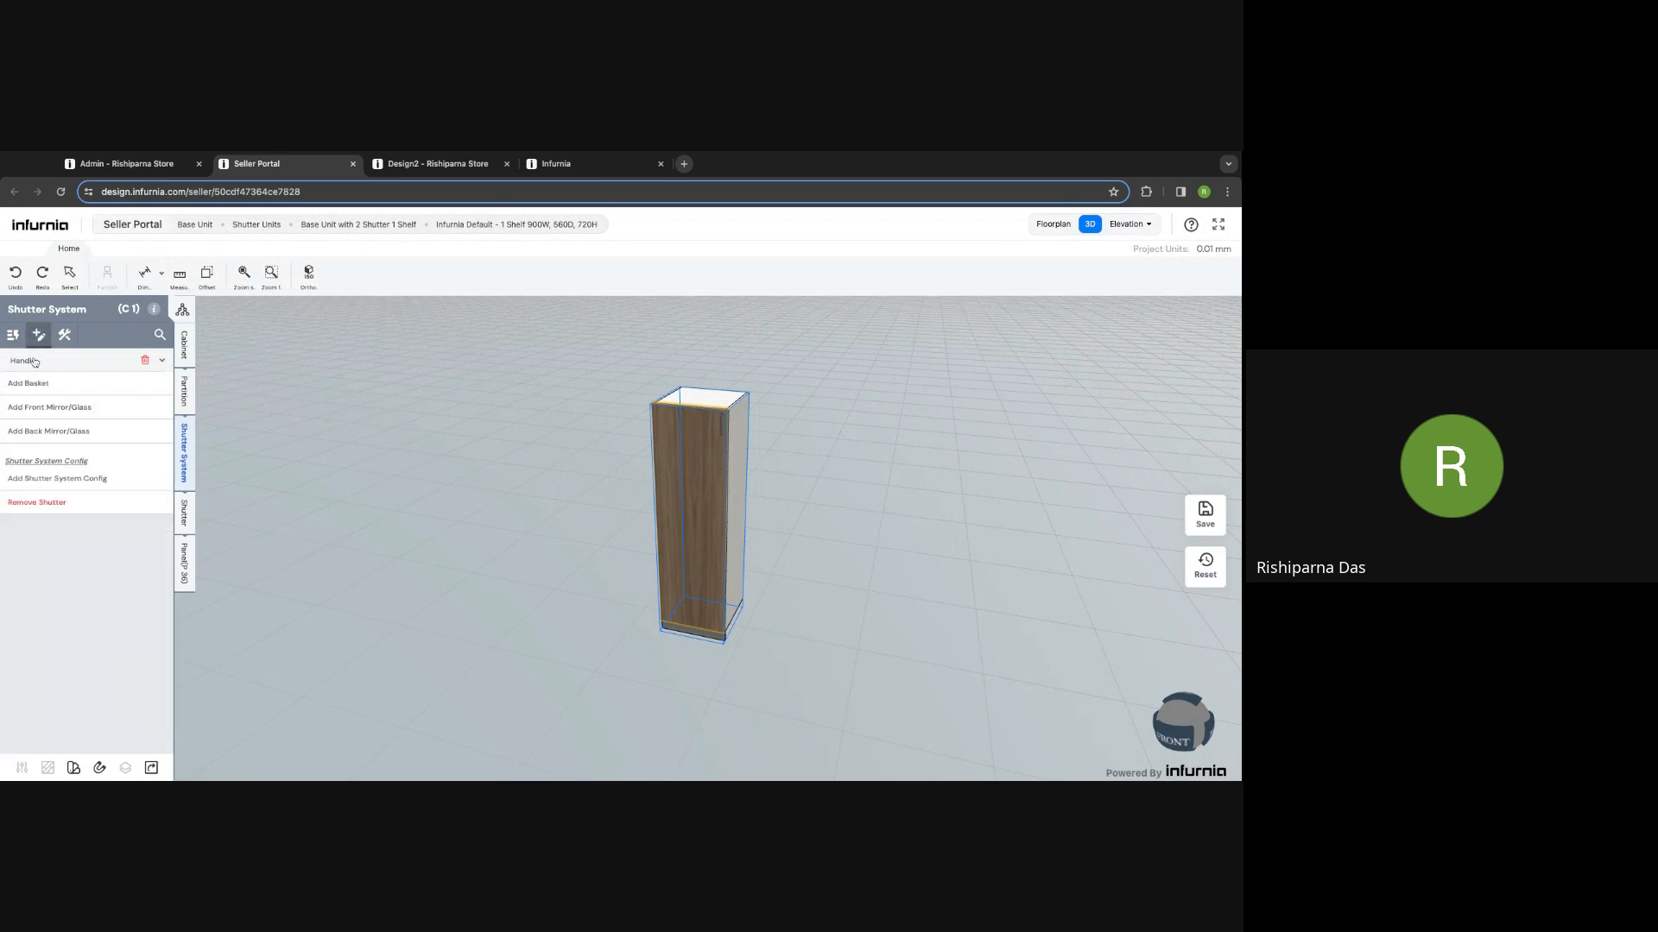
{"action": "left_click", "coordinate": [35, 501]}
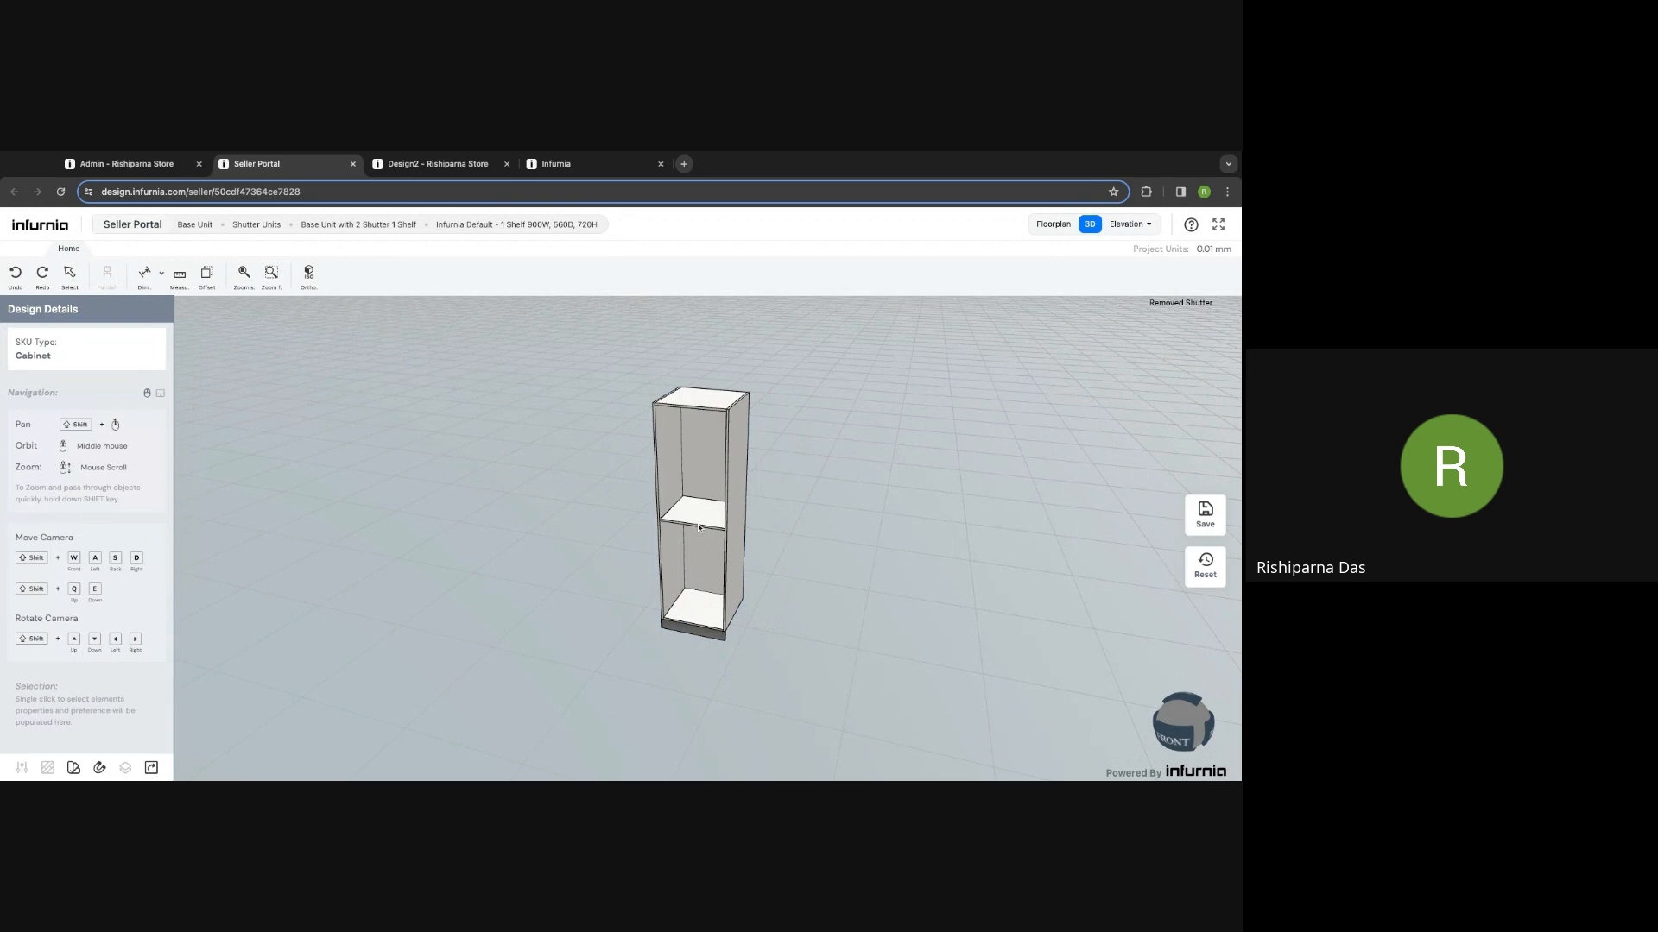
Step: Set the partition height of the cabinet's lower compartment to 600 mm
{"action": "middle_click_drag", "start_coordinate": [811, 564], "coordinate": [817, 569]}
{"action": "scroll", "coordinate": [678, 535], "scroll_direction": "up", "scroll_amount": 2}
{"action": "middle_click_drag", "start_coordinate": [685, 532], "coordinate": [683, 541], "text": "shift"}
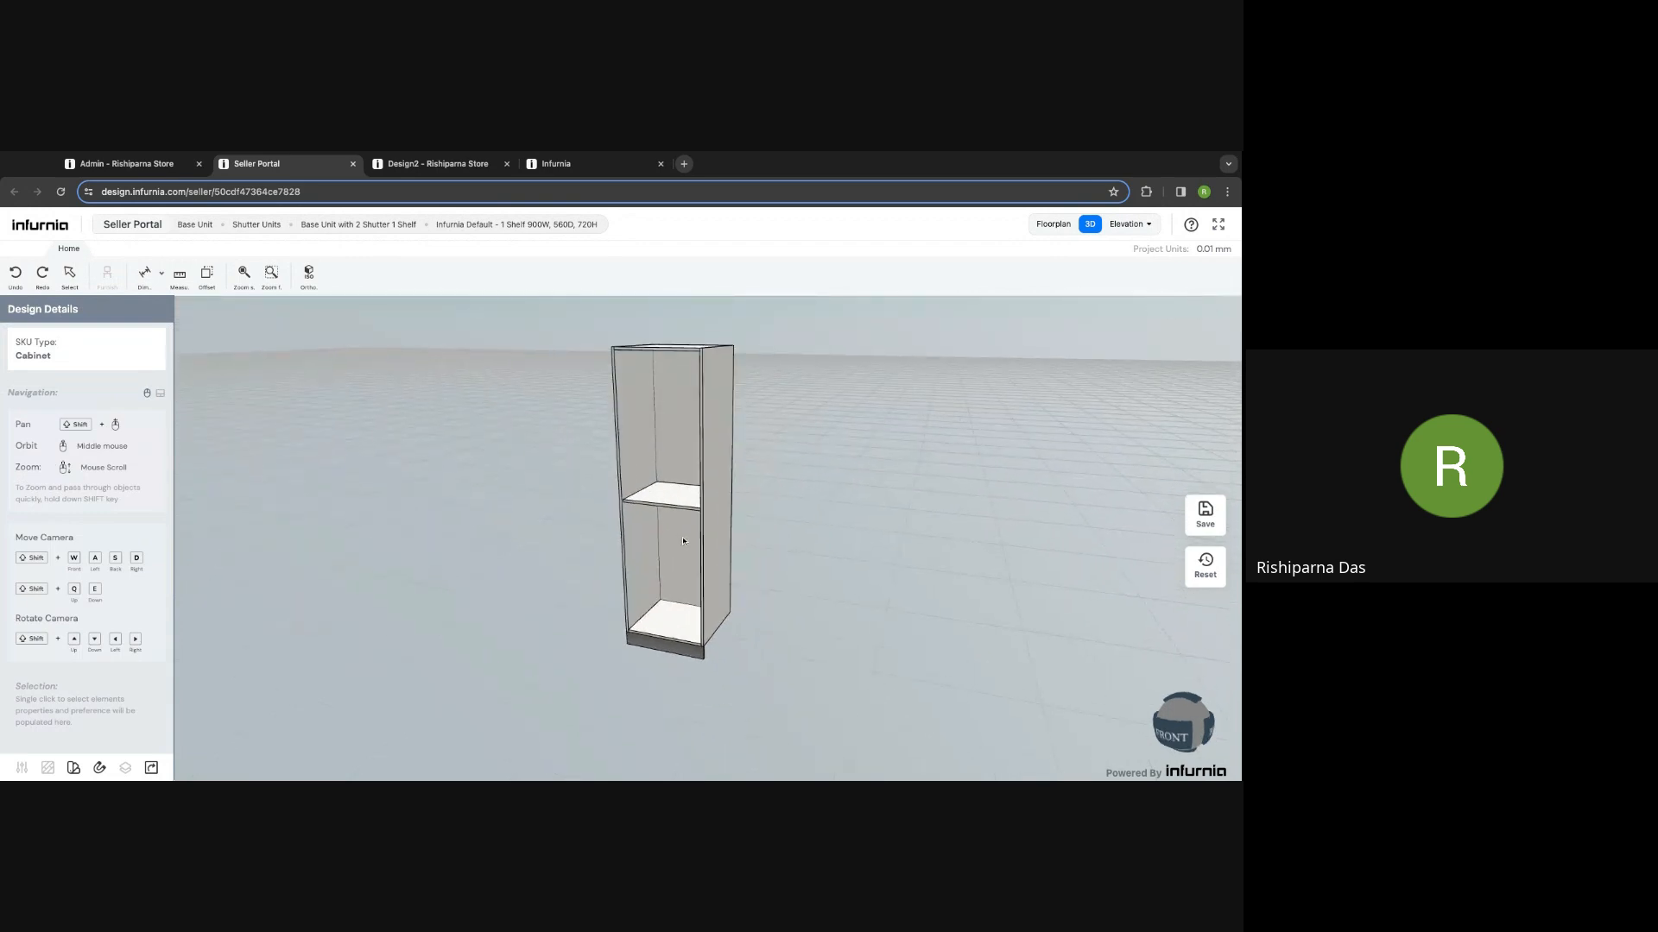
{"action": "left_click", "coordinate": [661, 551]}
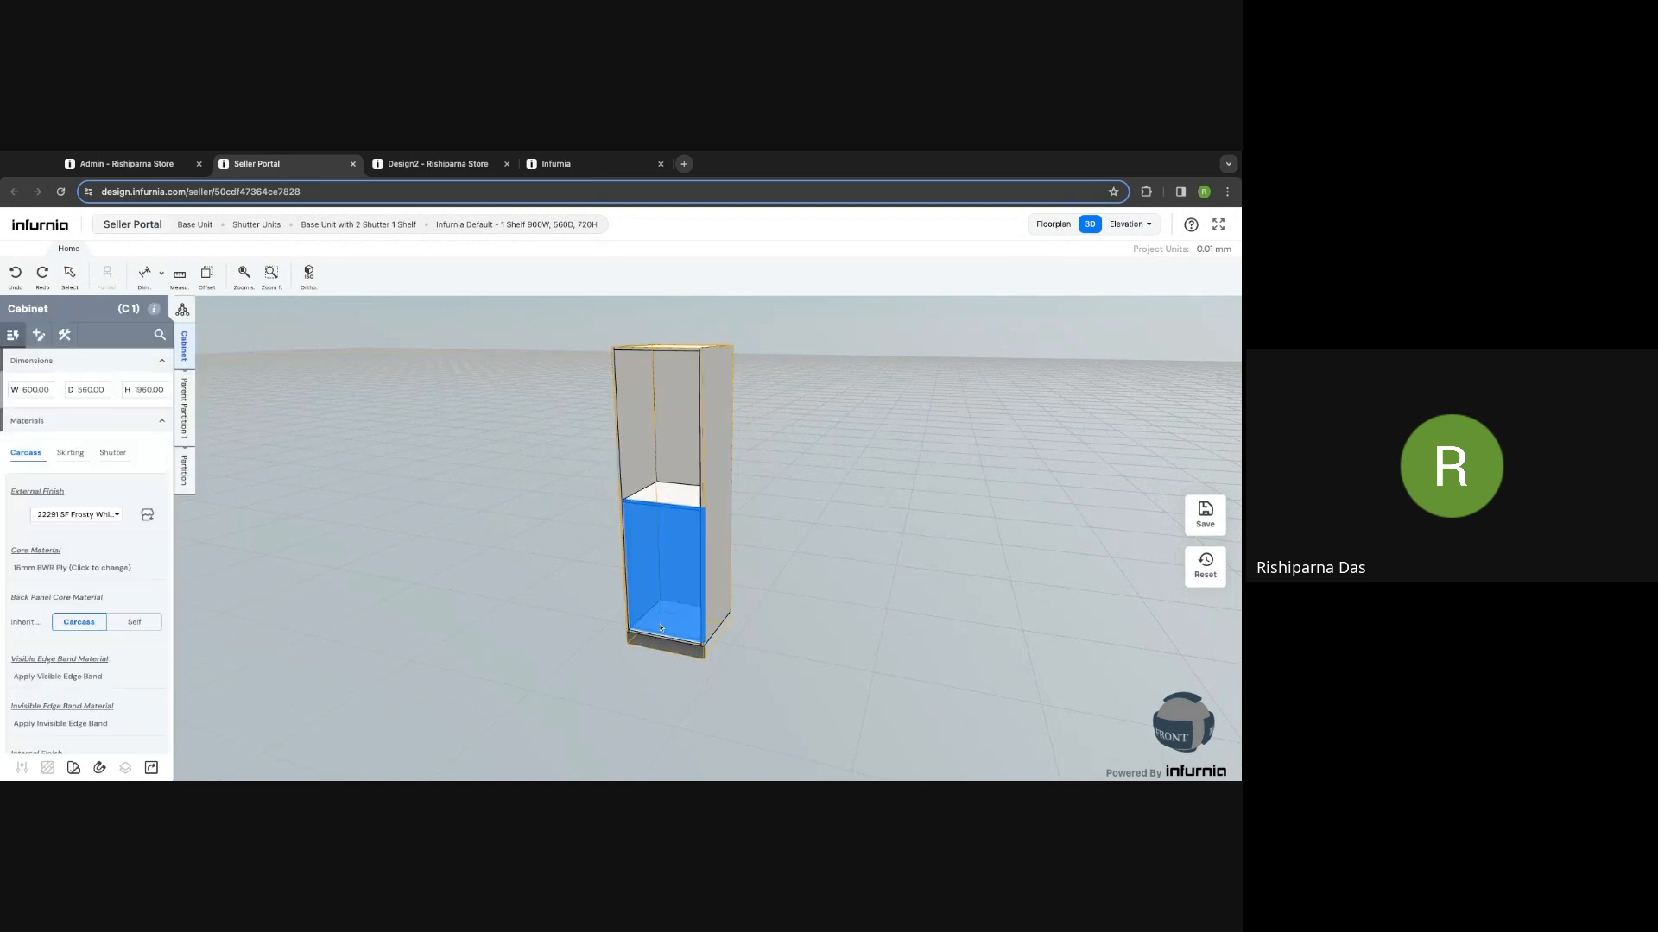
{"action": "left_click", "coordinate": [183, 466]}
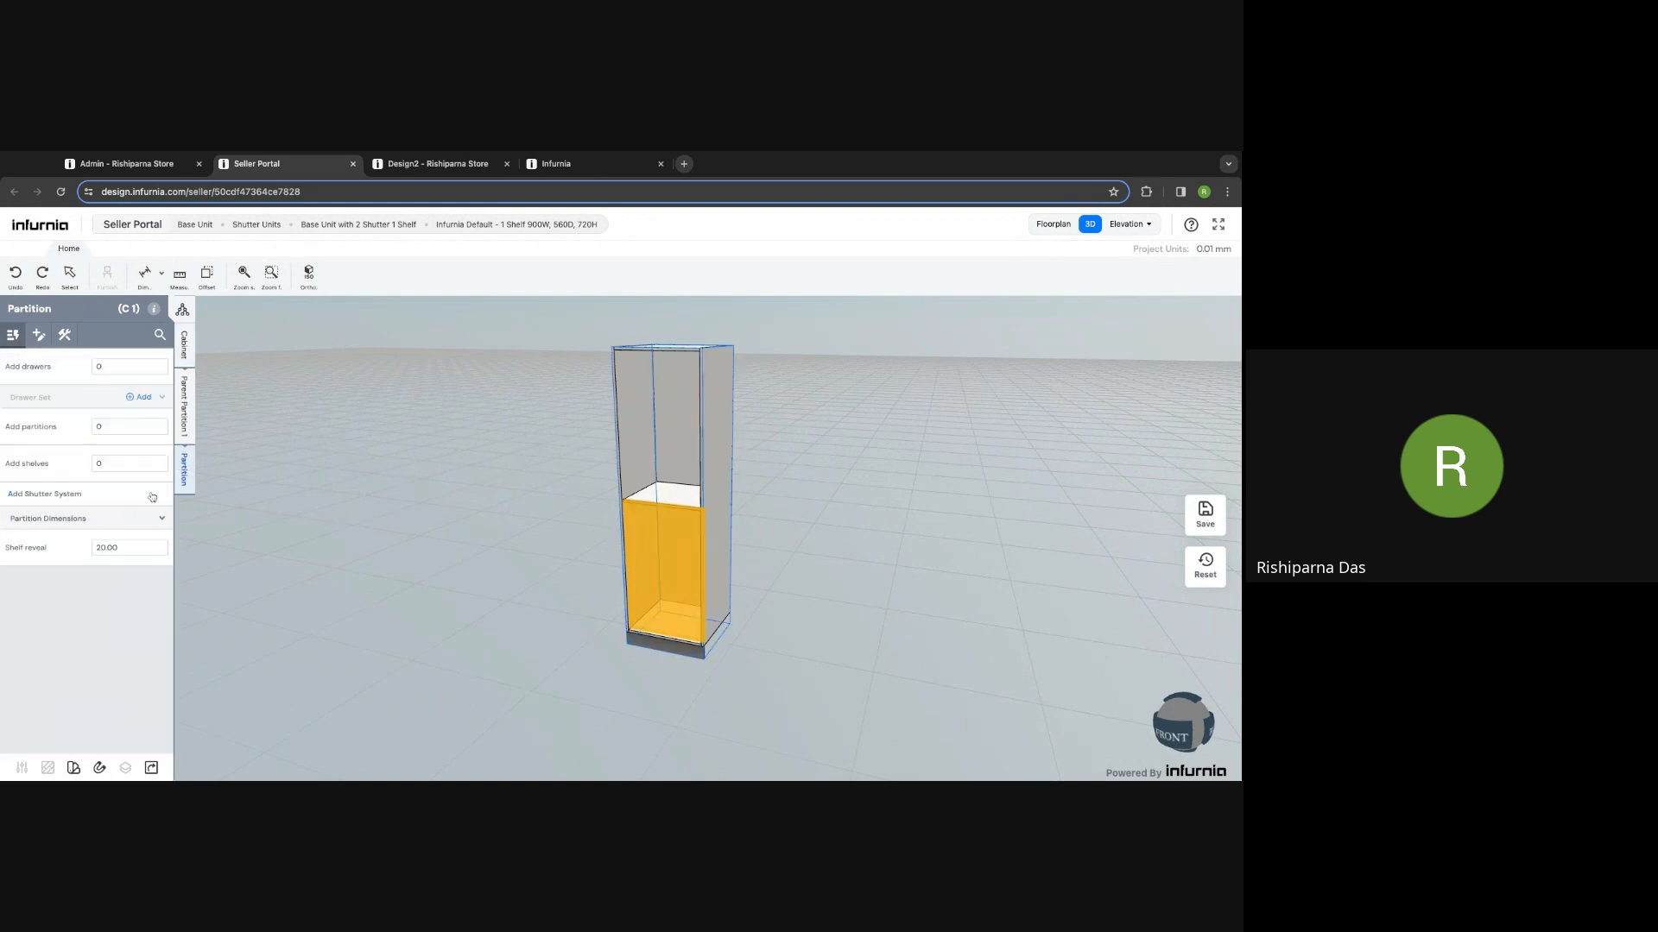
{"action": "left_click", "coordinate": [104, 519]}
{"action": "left_click", "coordinate": [41, 558]}
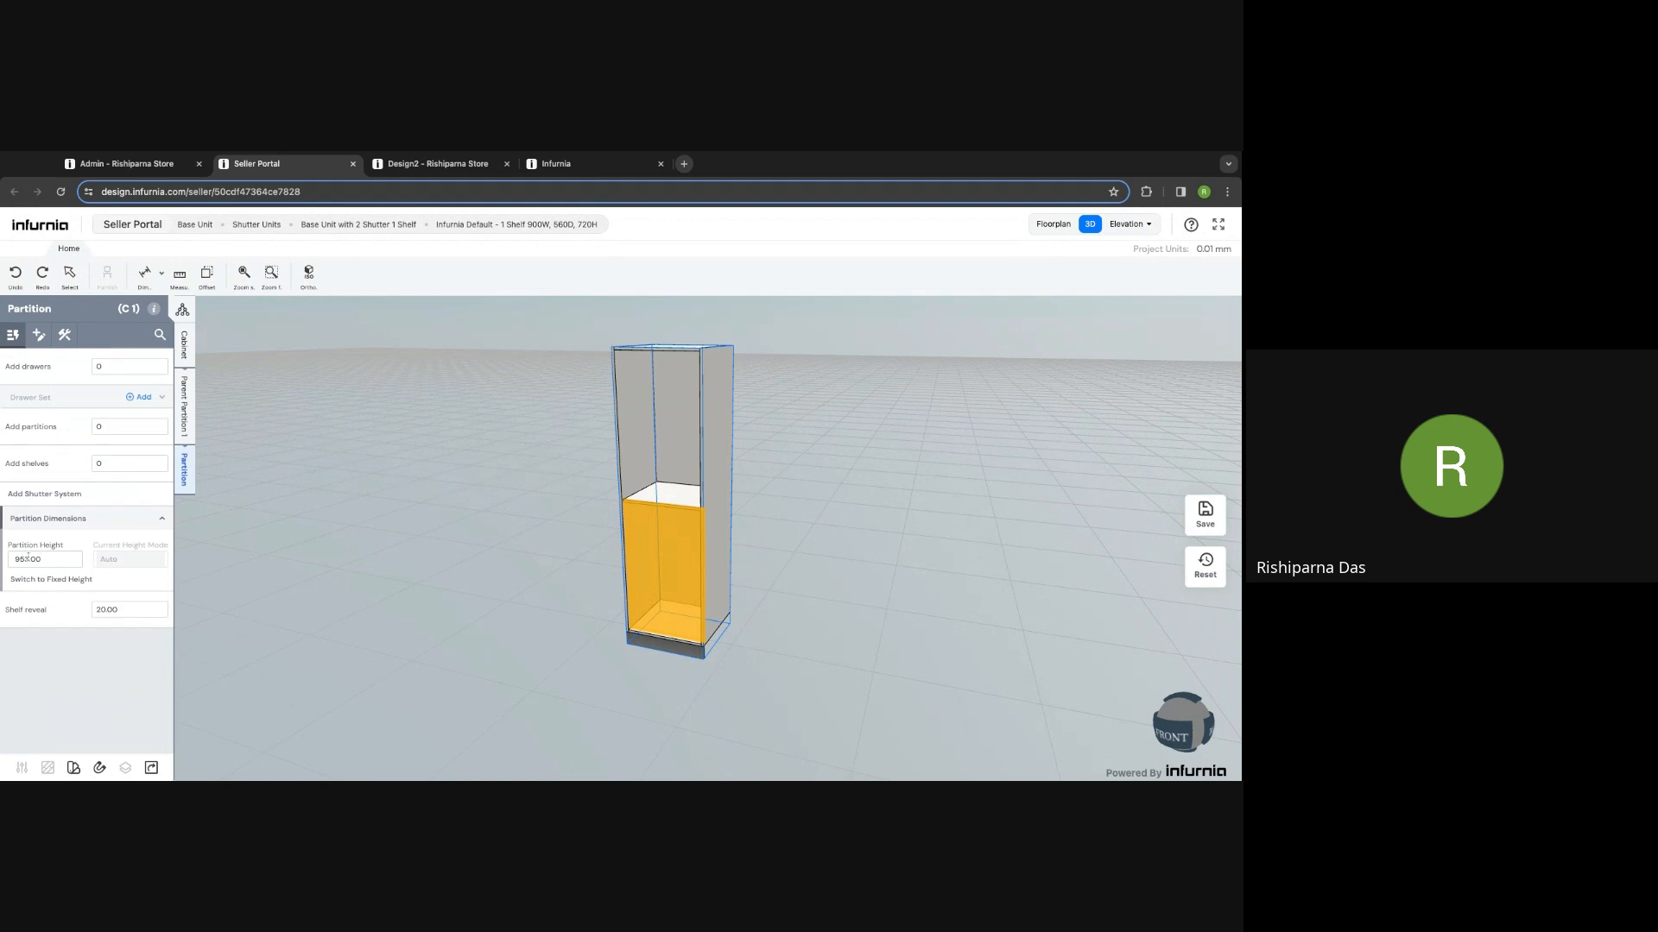
{"action": "double_click", "coordinate": [28, 558]}
{"action": "type", "text": "600"}
{"action": "key", "text": "Return"}
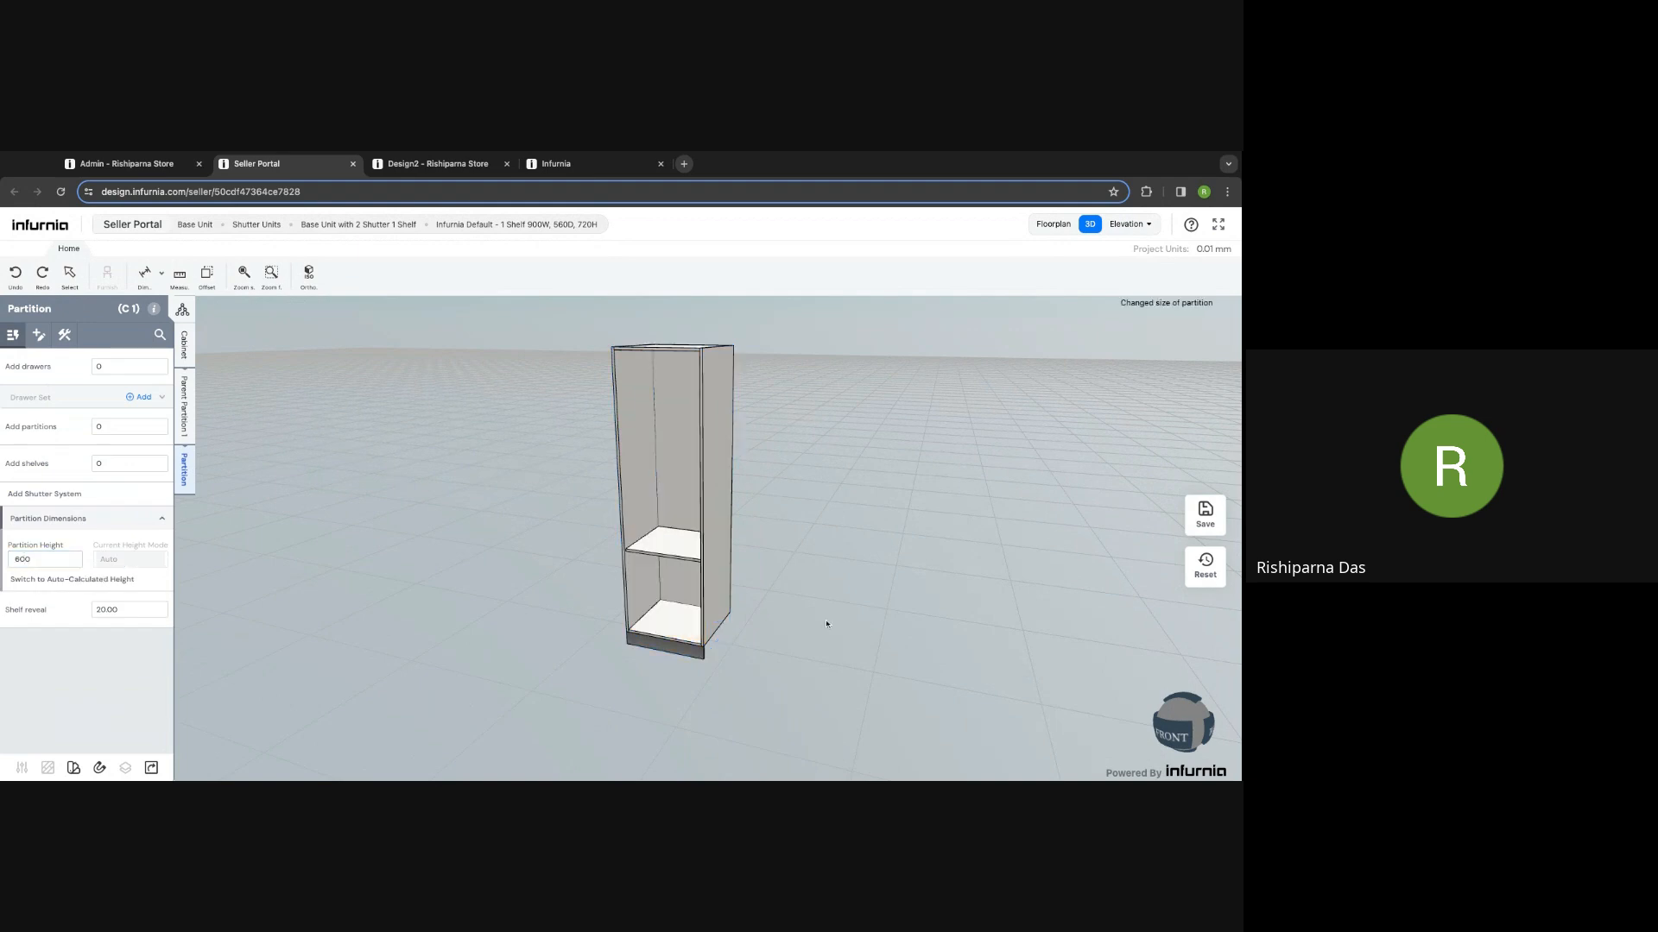
Step: Add 2 drawers to the cabinet's lower compartment
{"action": "left_click_drag", "start_coordinate": [821, 621], "coordinate": [789, 614]}
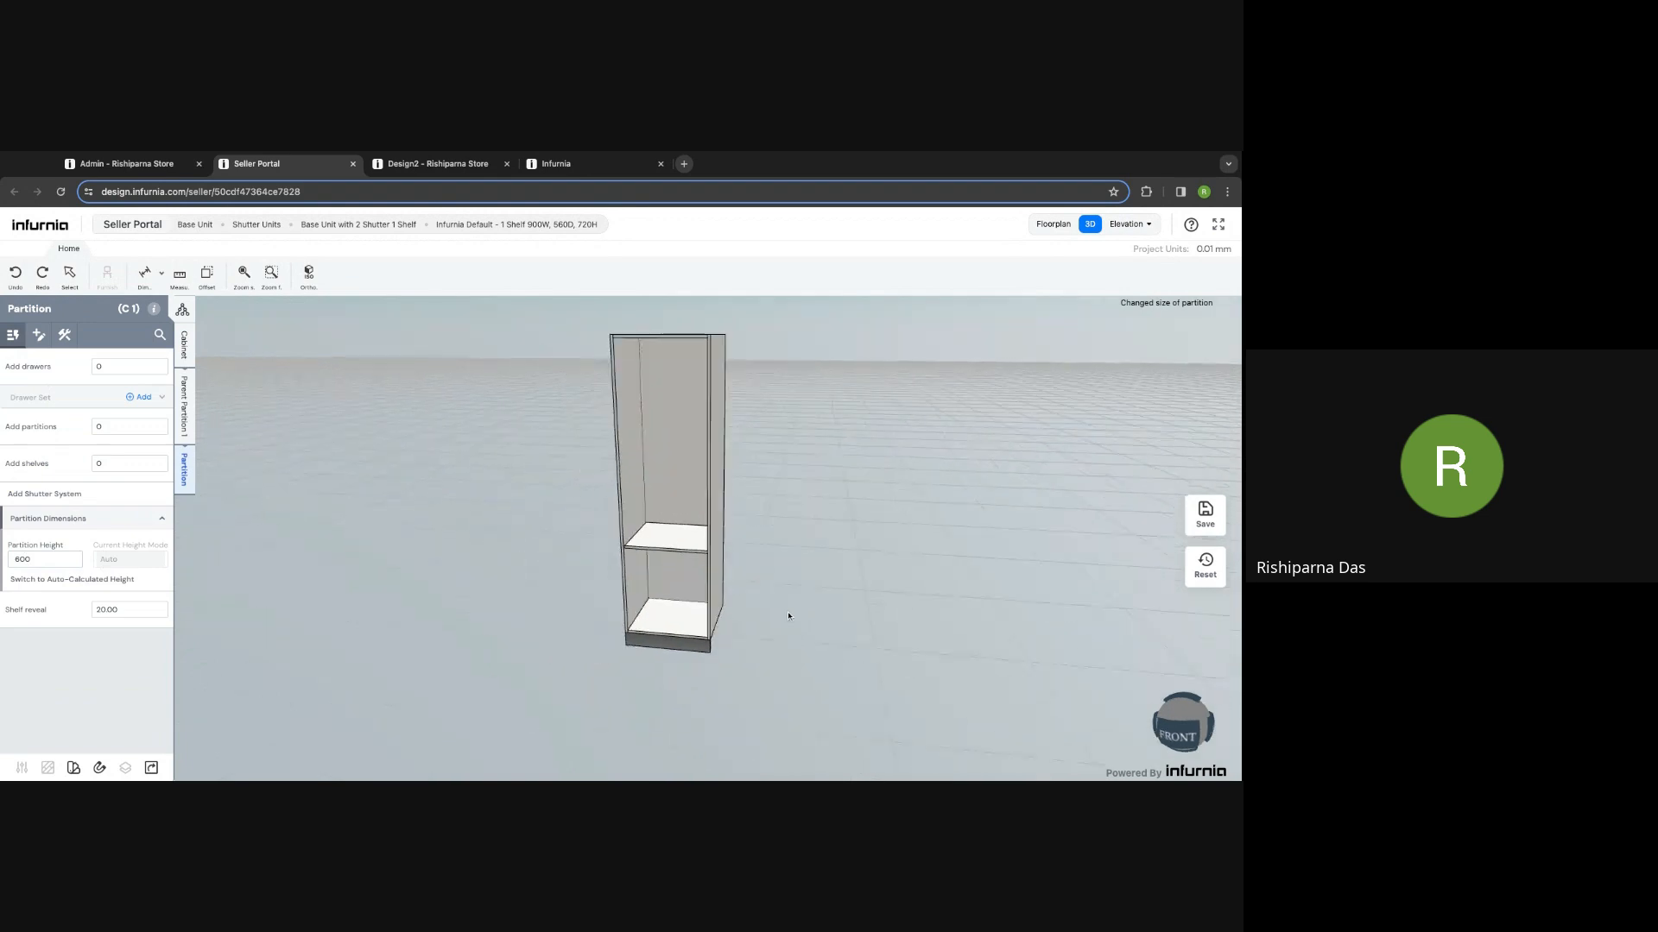
{"action": "left_click", "coordinate": [695, 583]}
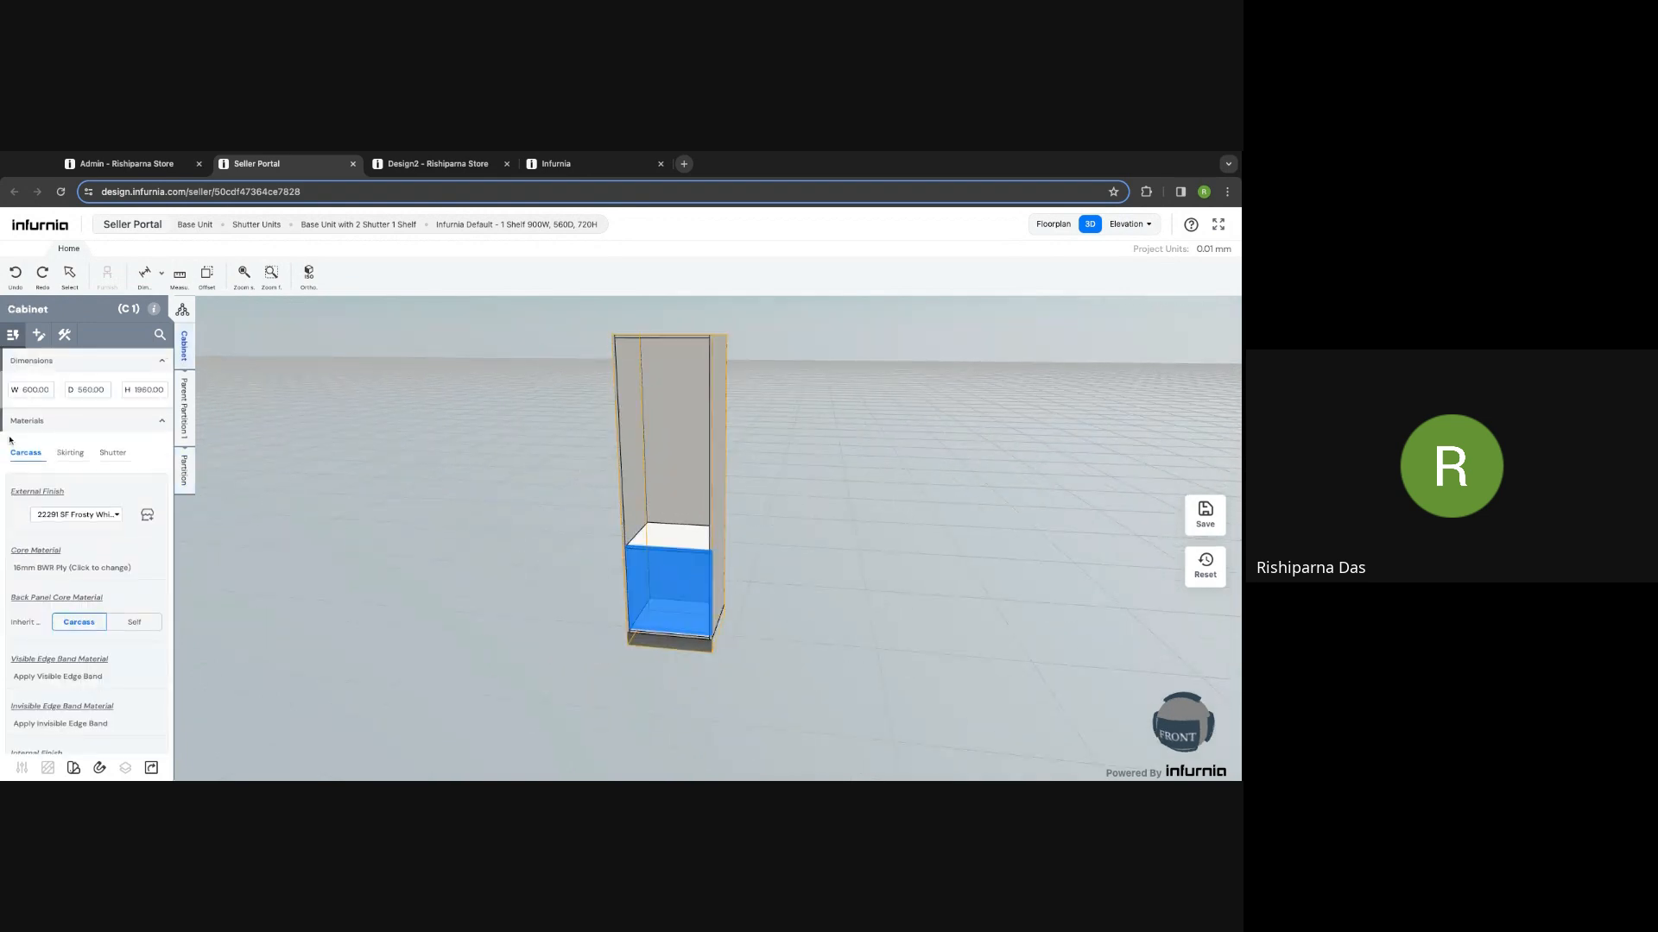
{"action": "left_click", "coordinate": [184, 471]}
{"action": "left_click", "coordinate": [109, 366]}
{"action": "double_click", "coordinate": [109, 366]}
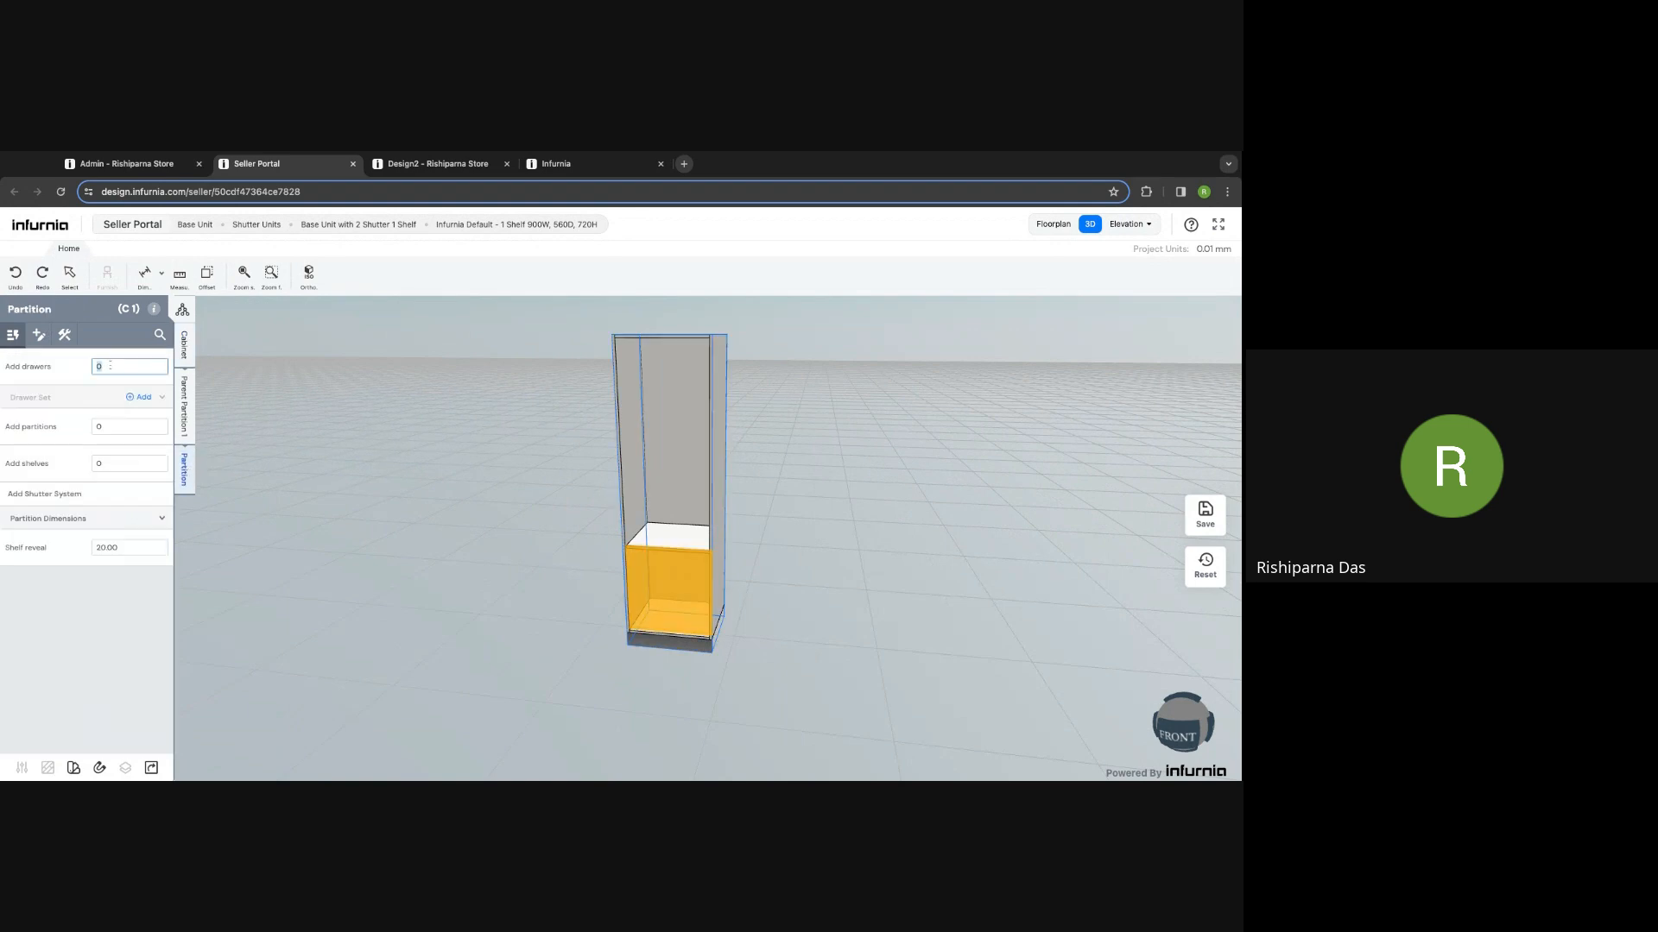
{"action": "type", "text": "2"}
{"action": "key", "text": "Return"}
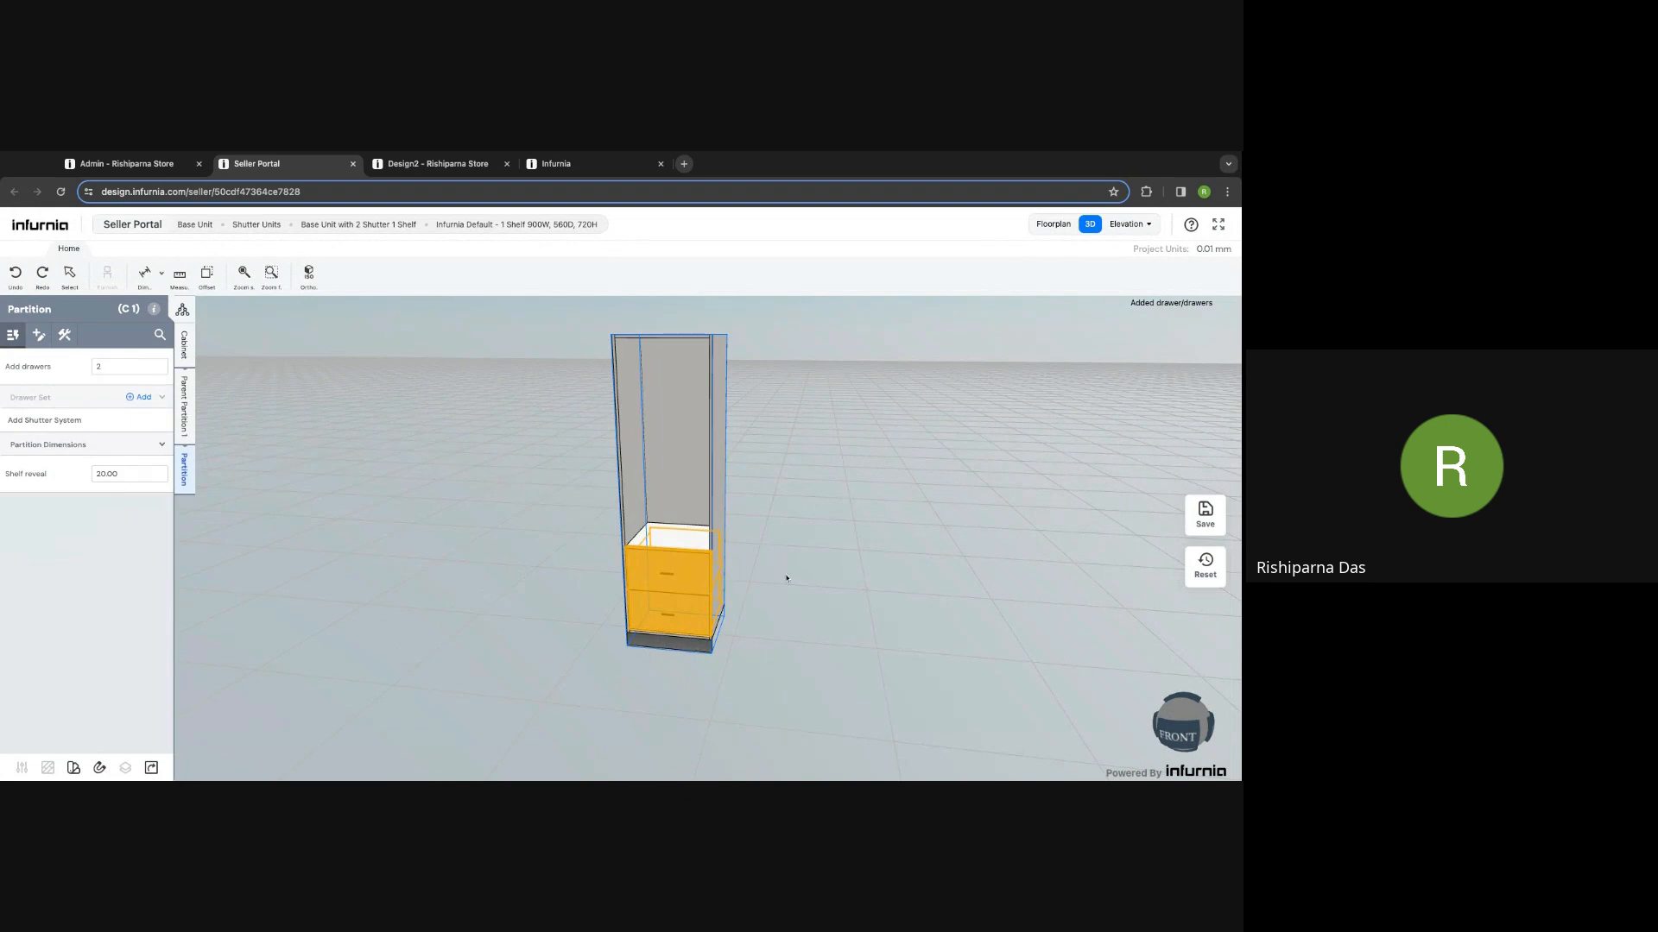
Step: Change the type of the lower compartment's drawer system to External
{"action": "left_click", "coordinate": [786, 577]}
{"action": "left_click", "coordinate": [683, 577]}
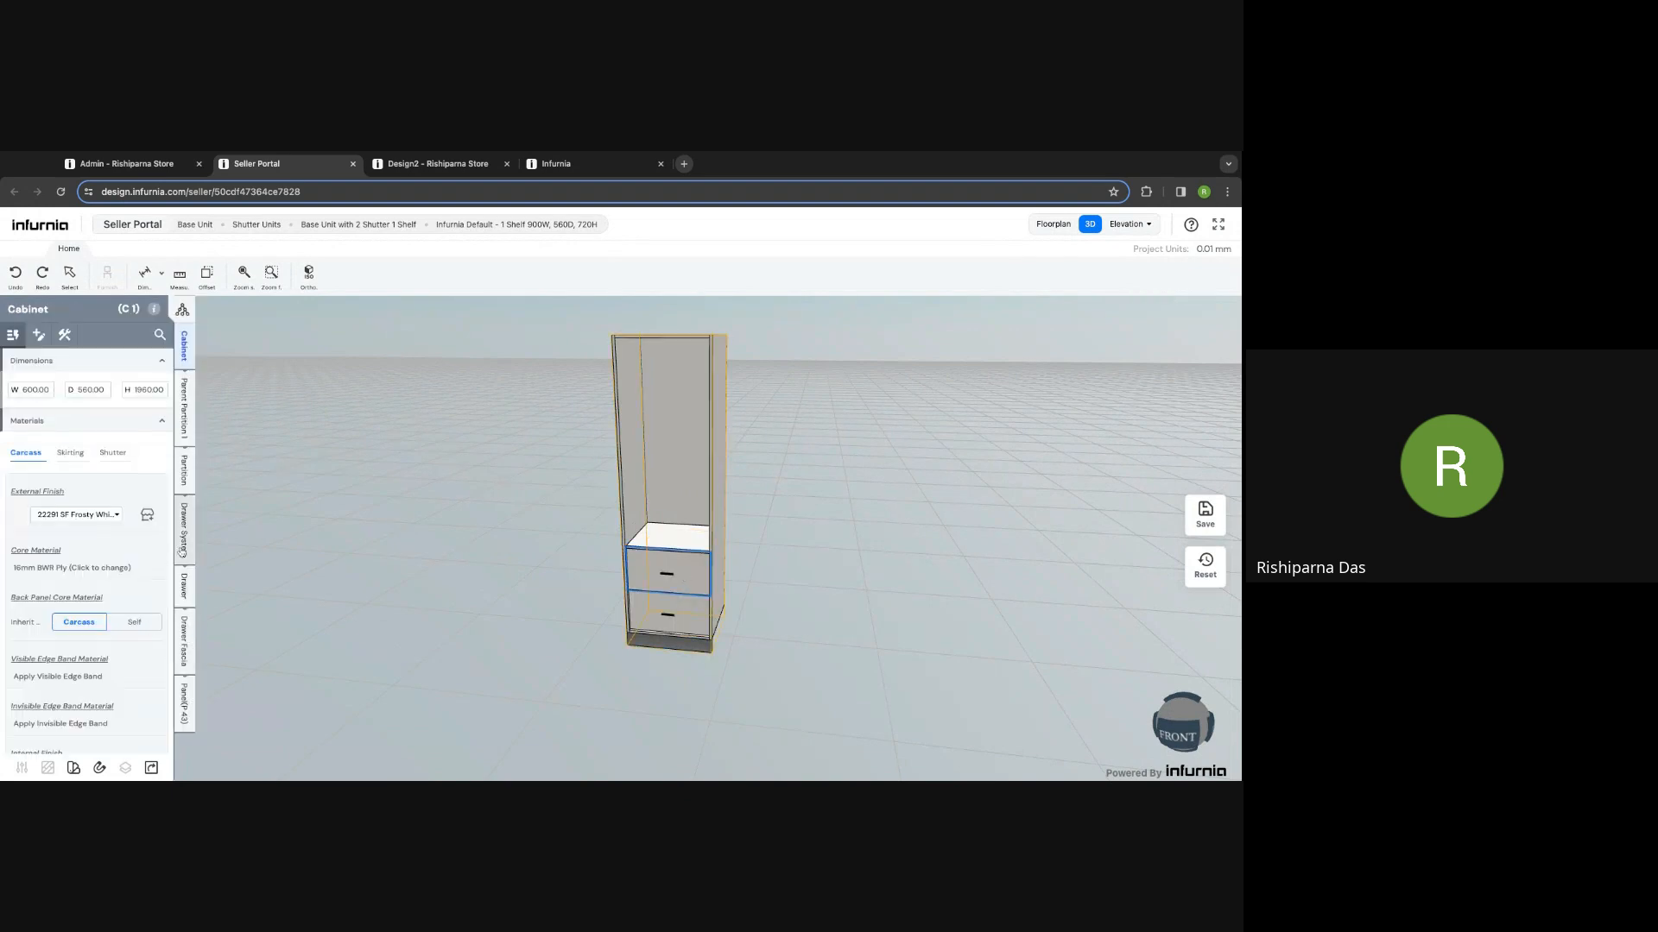
{"action": "left_click", "coordinate": [182, 552]}
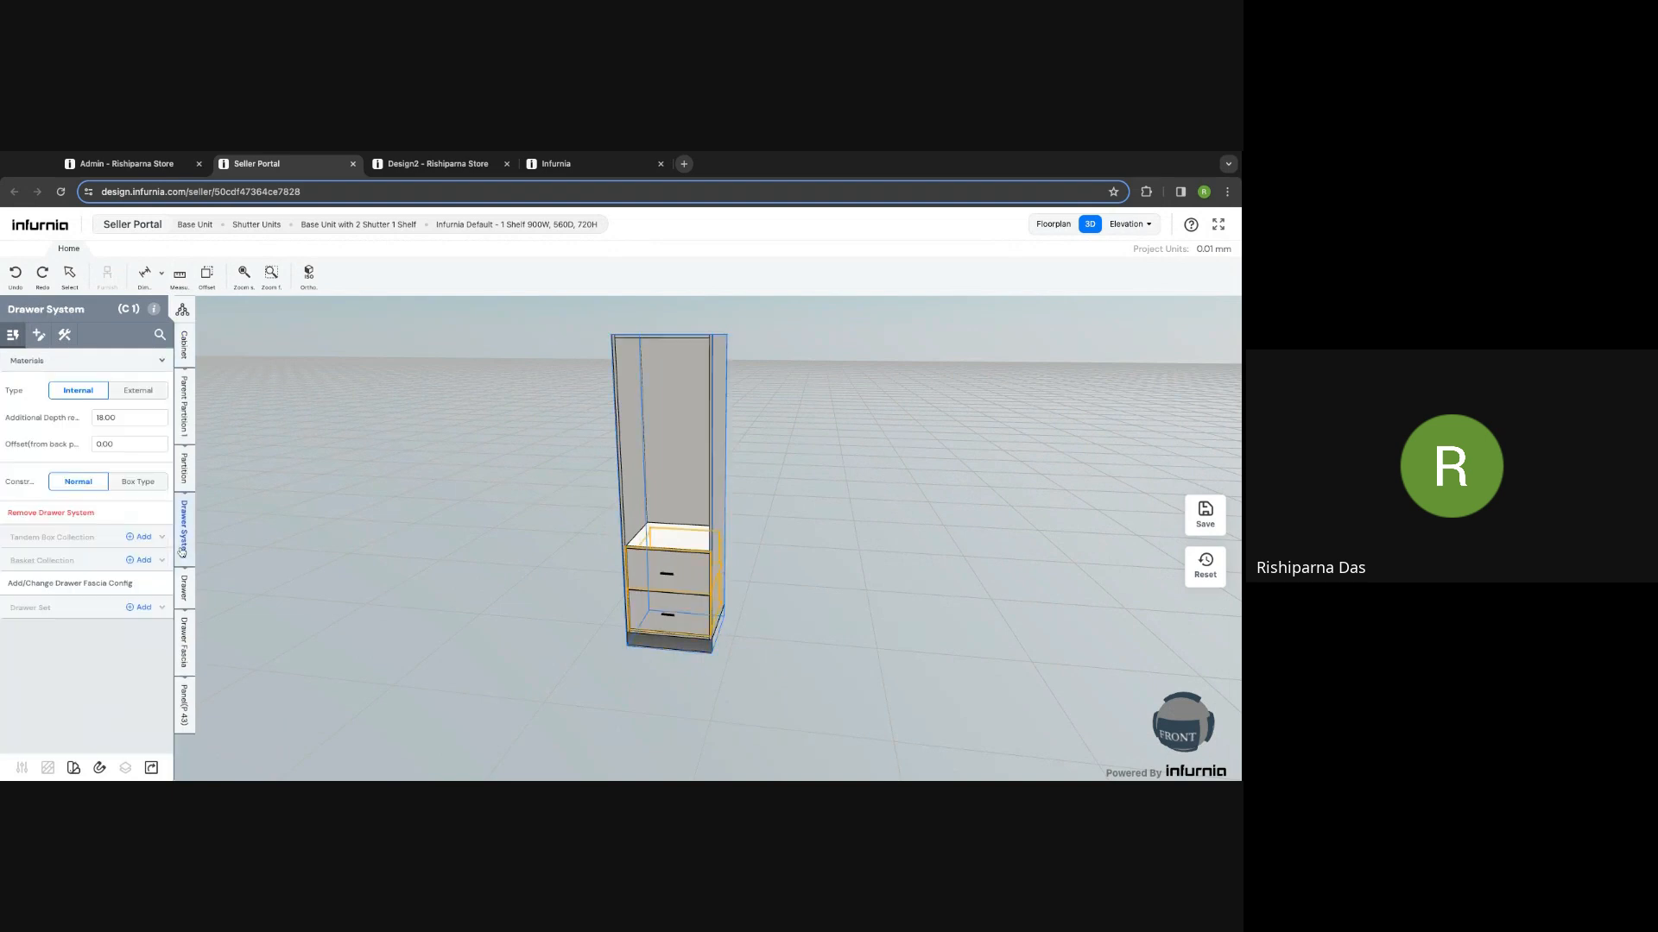
{"action": "left_click", "coordinate": [136, 393]}
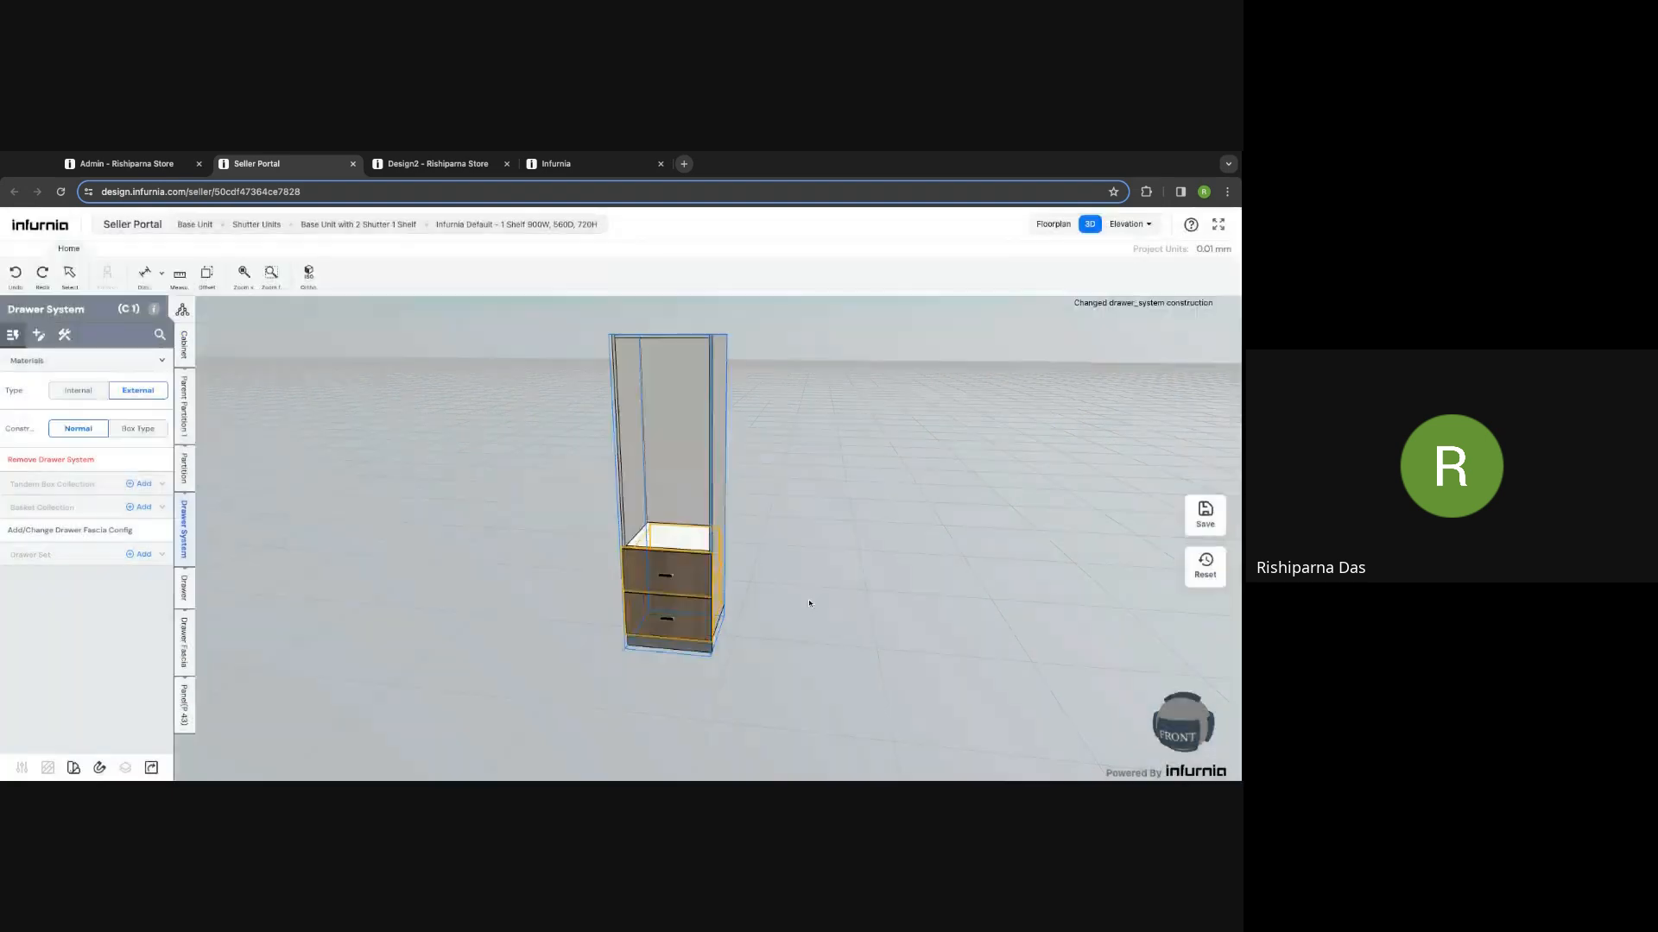
{"action": "left_click", "coordinate": [787, 590]}
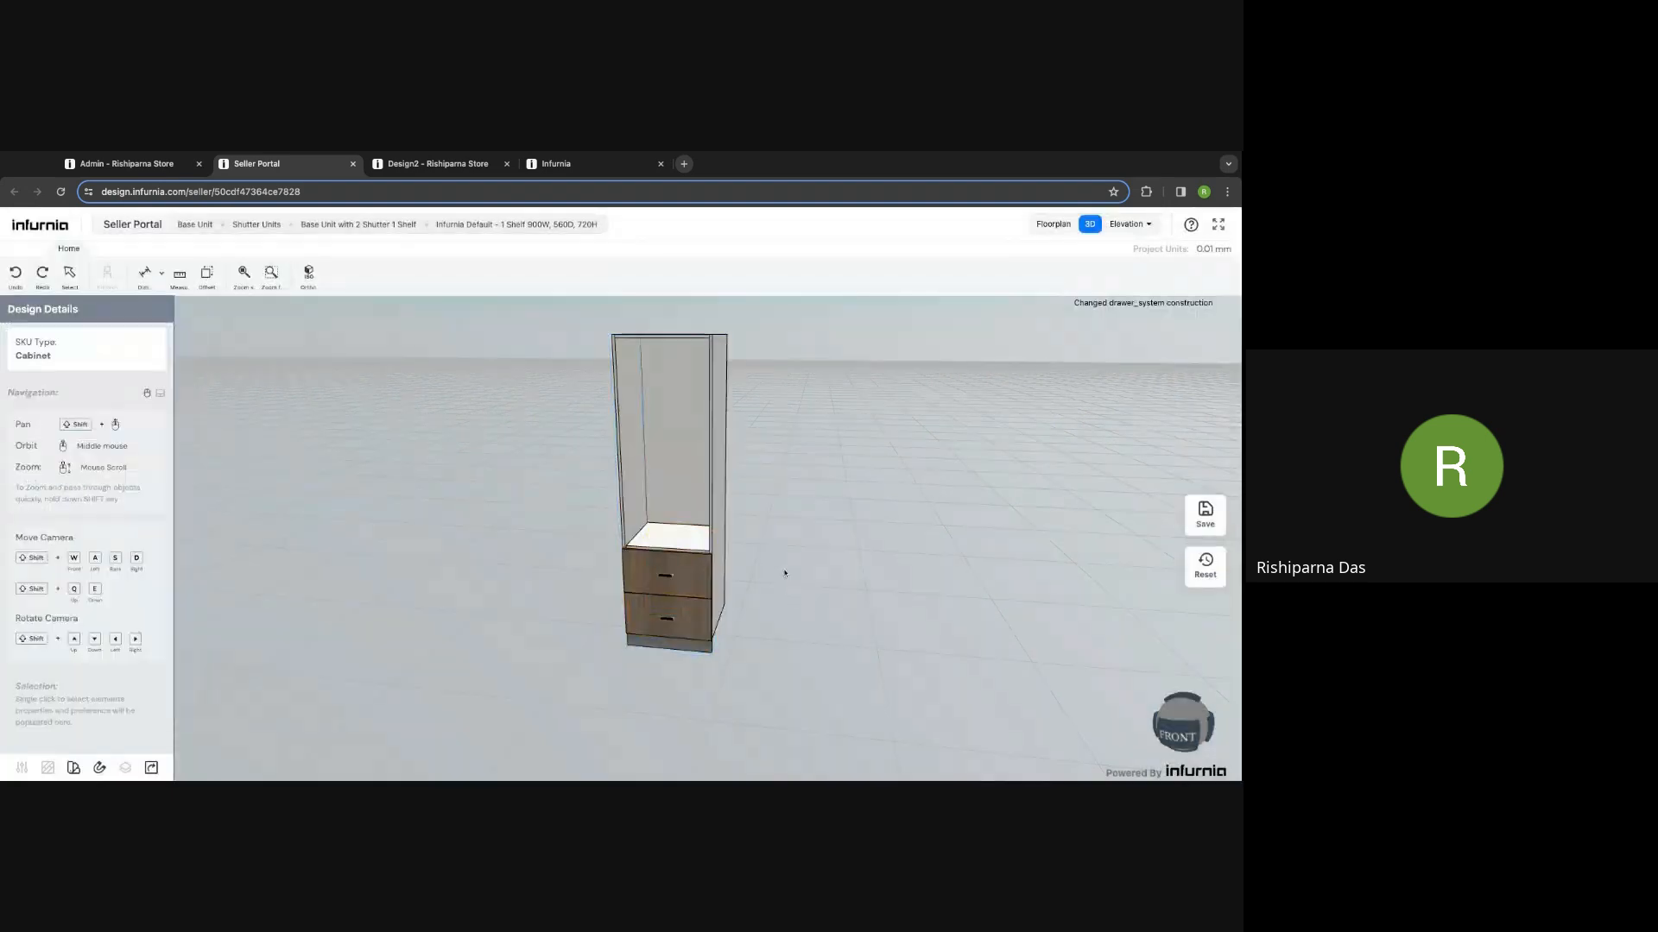
Step: Try adding three shelves to the open compartment above the drawers, and undo the addition
{"action": "left_click", "coordinate": [678, 479]}
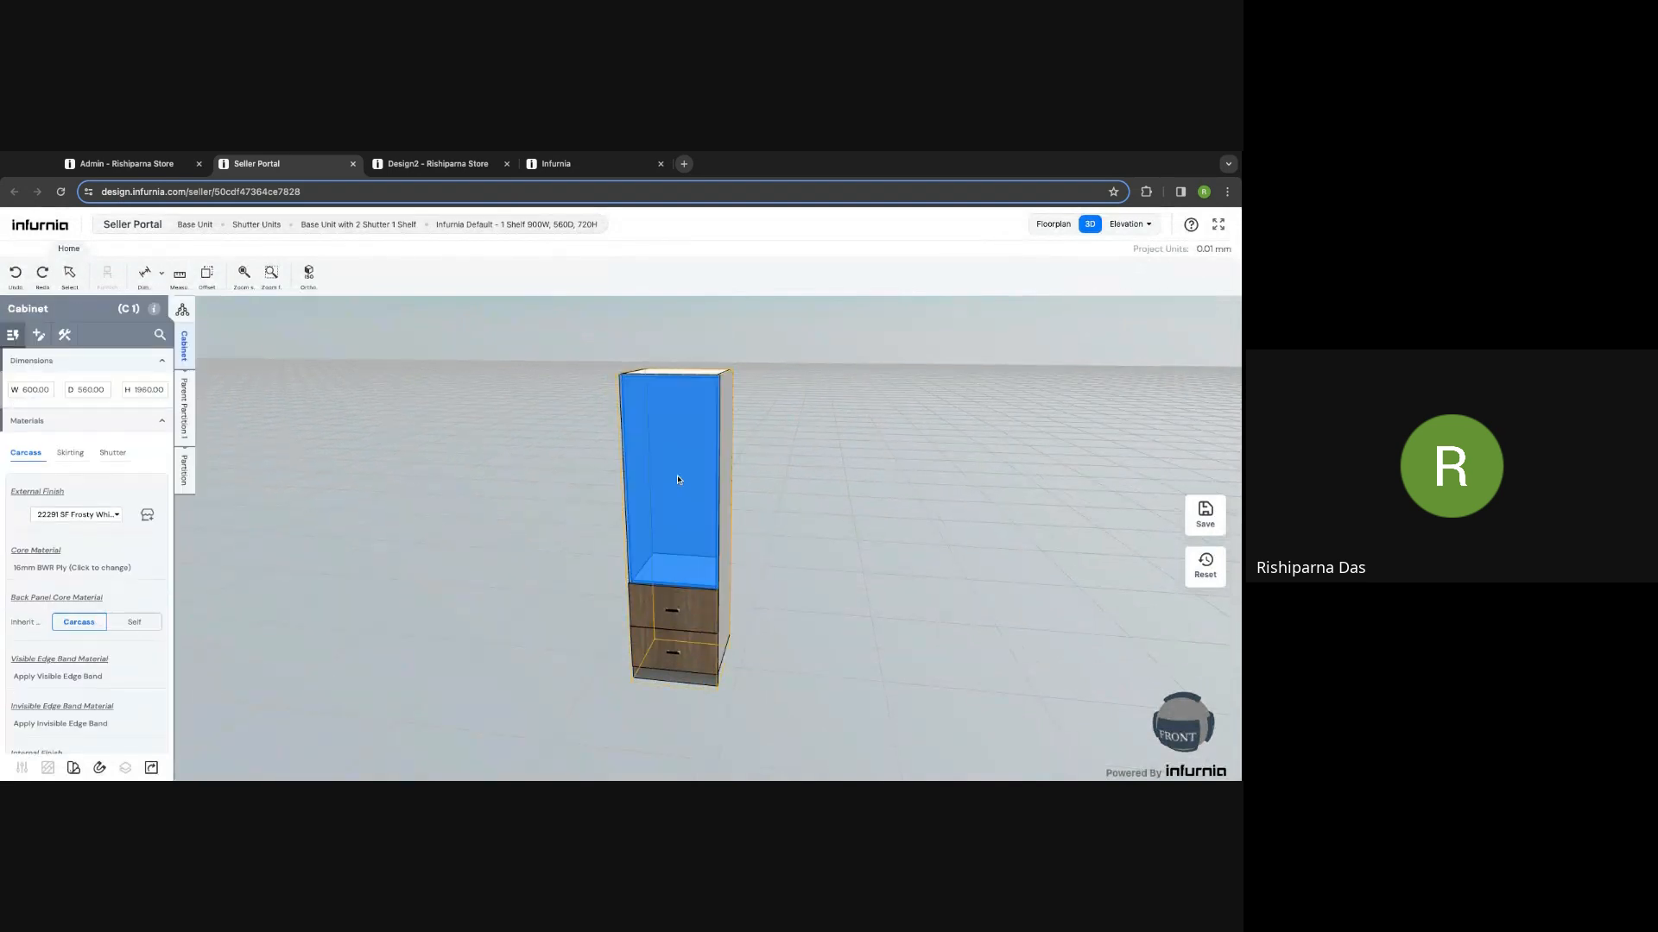
{"action": "left_click", "coordinate": [184, 470]}
{"action": "left_click", "coordinate": [122, 464]}
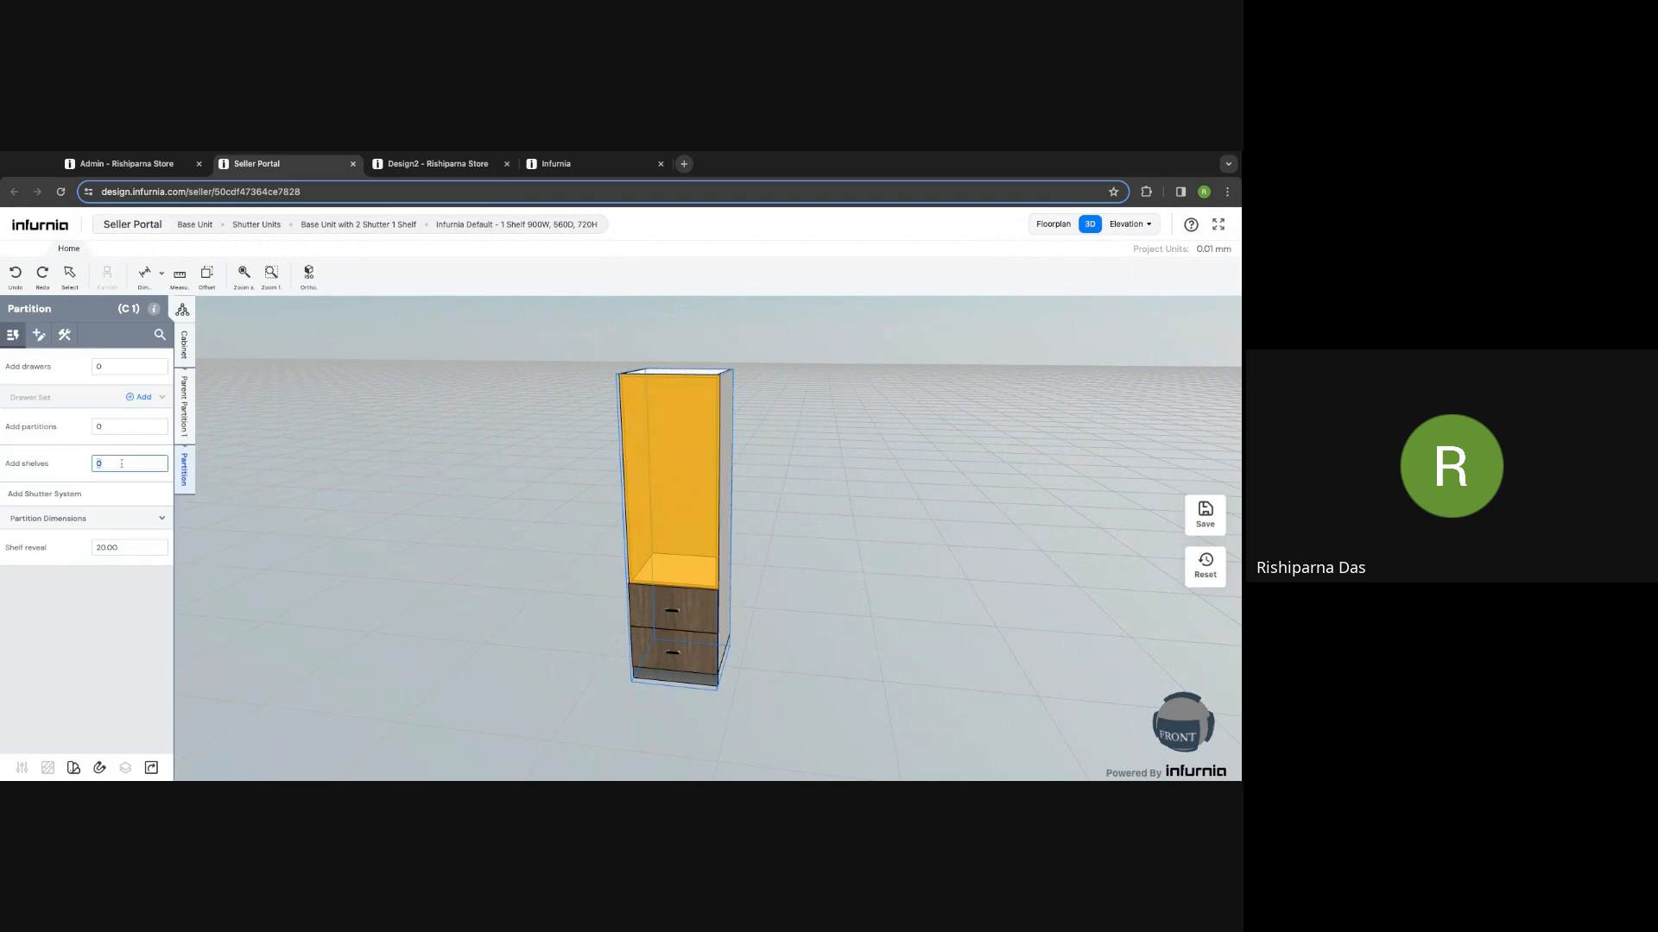
{"action": "key", "text": "Return"}
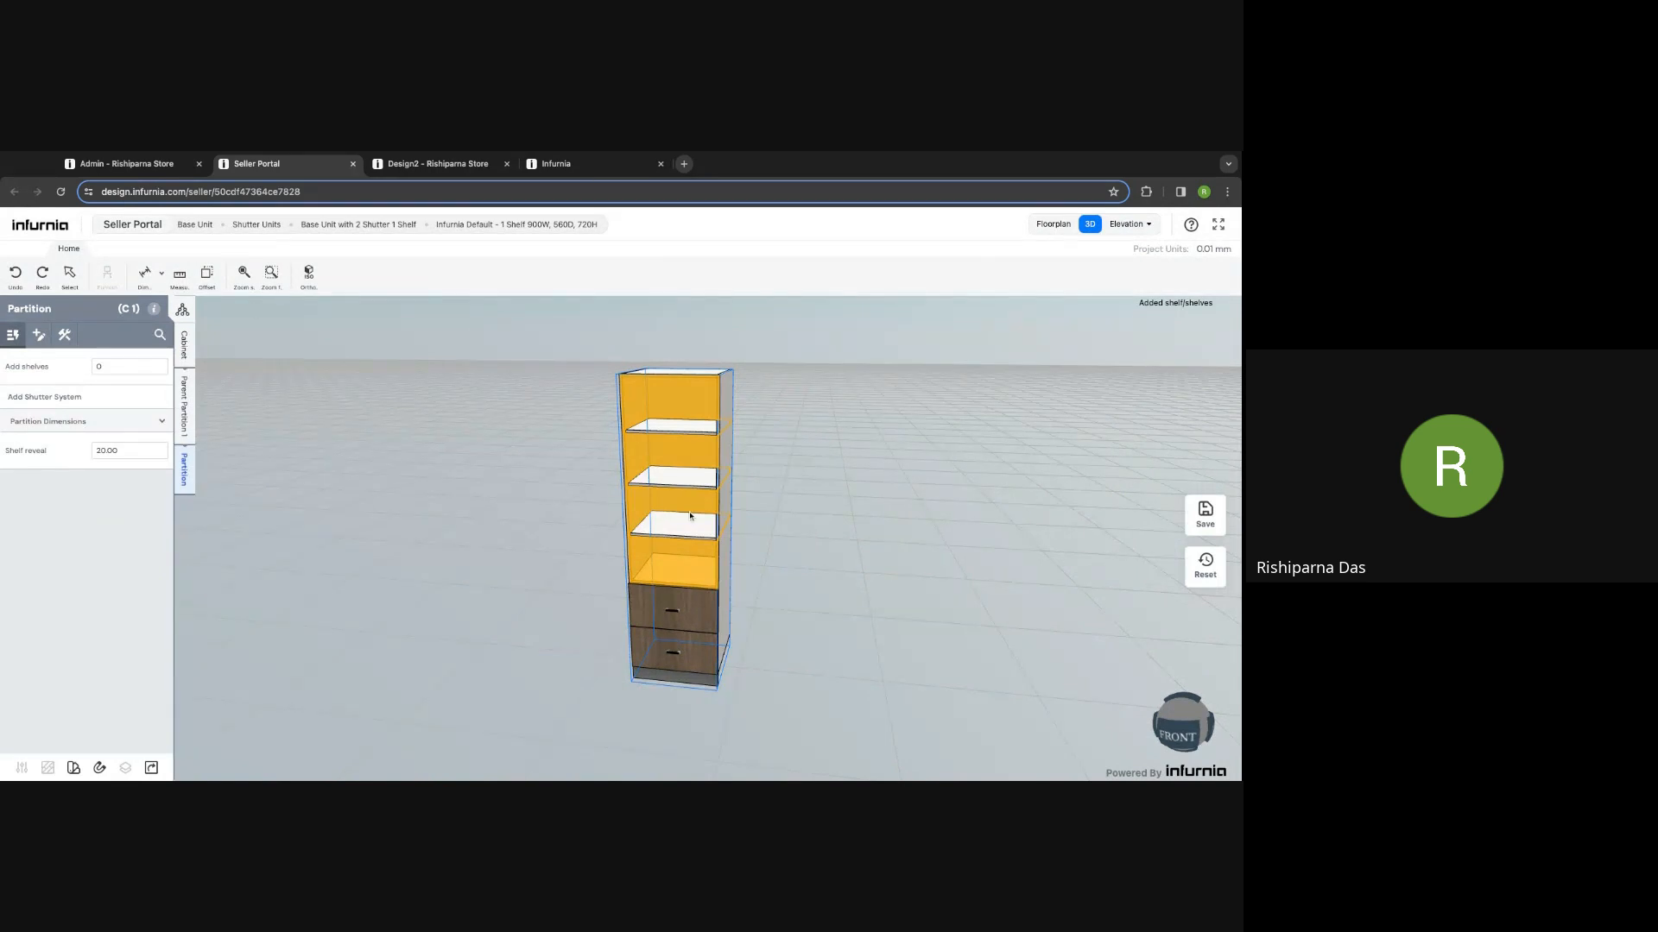
{"action": "key", "text": "ctrl+z"}
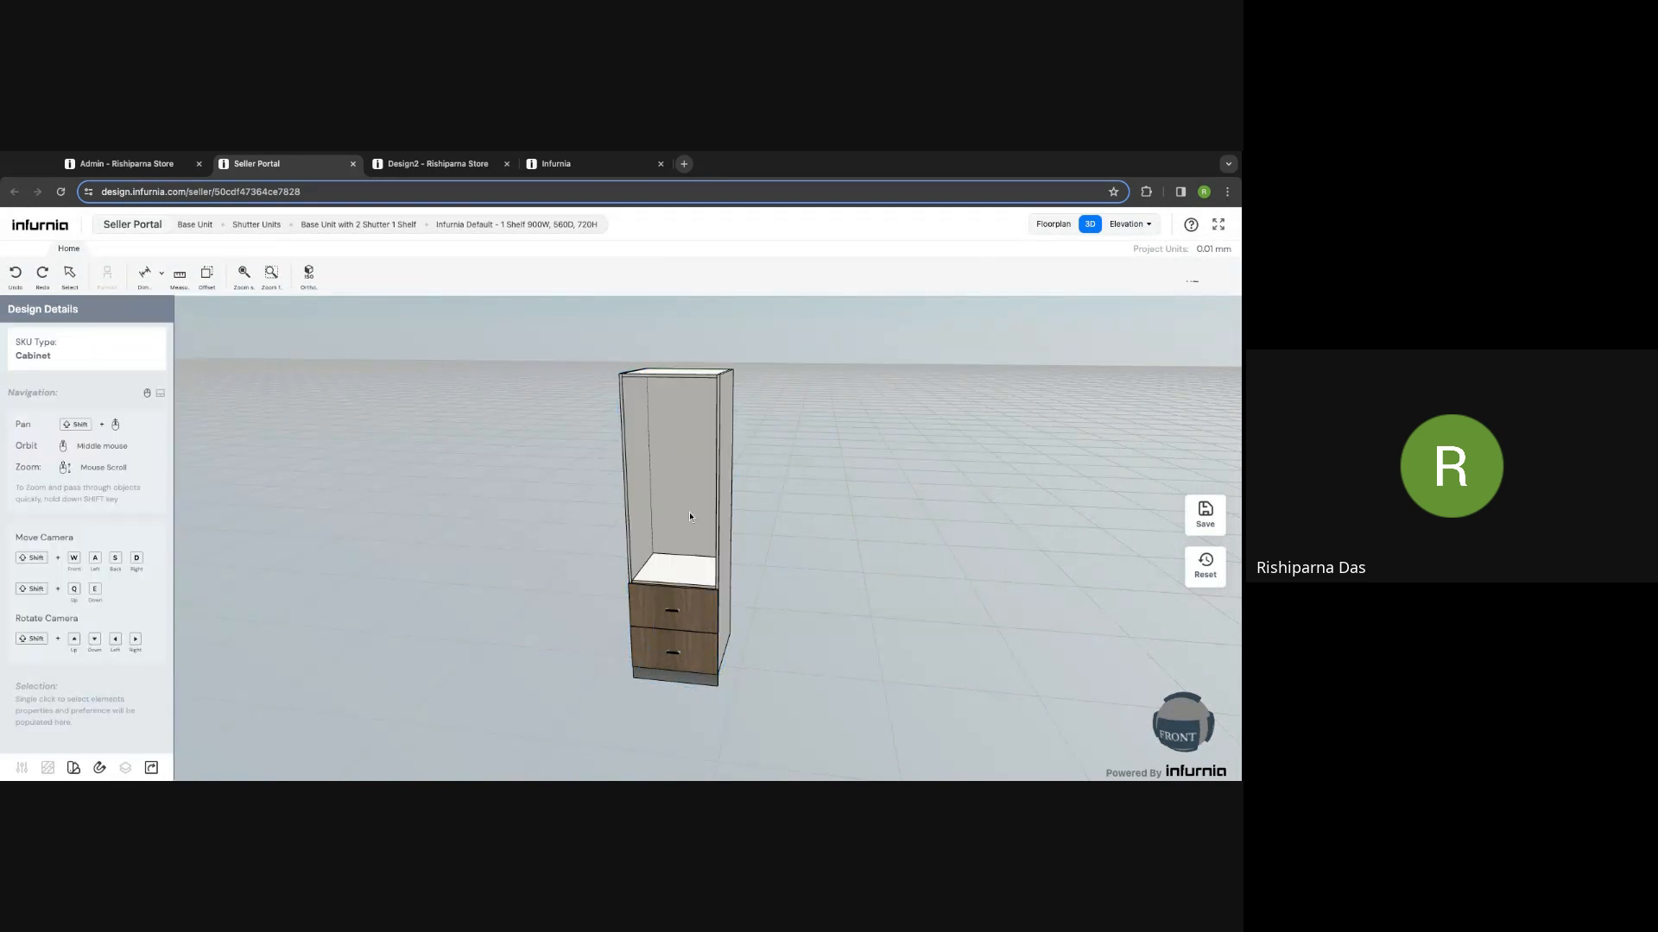
Step: Add 2 shelves to the open compartment above the drawers
{"action": "left_click", "coordinate": [675, 481]}
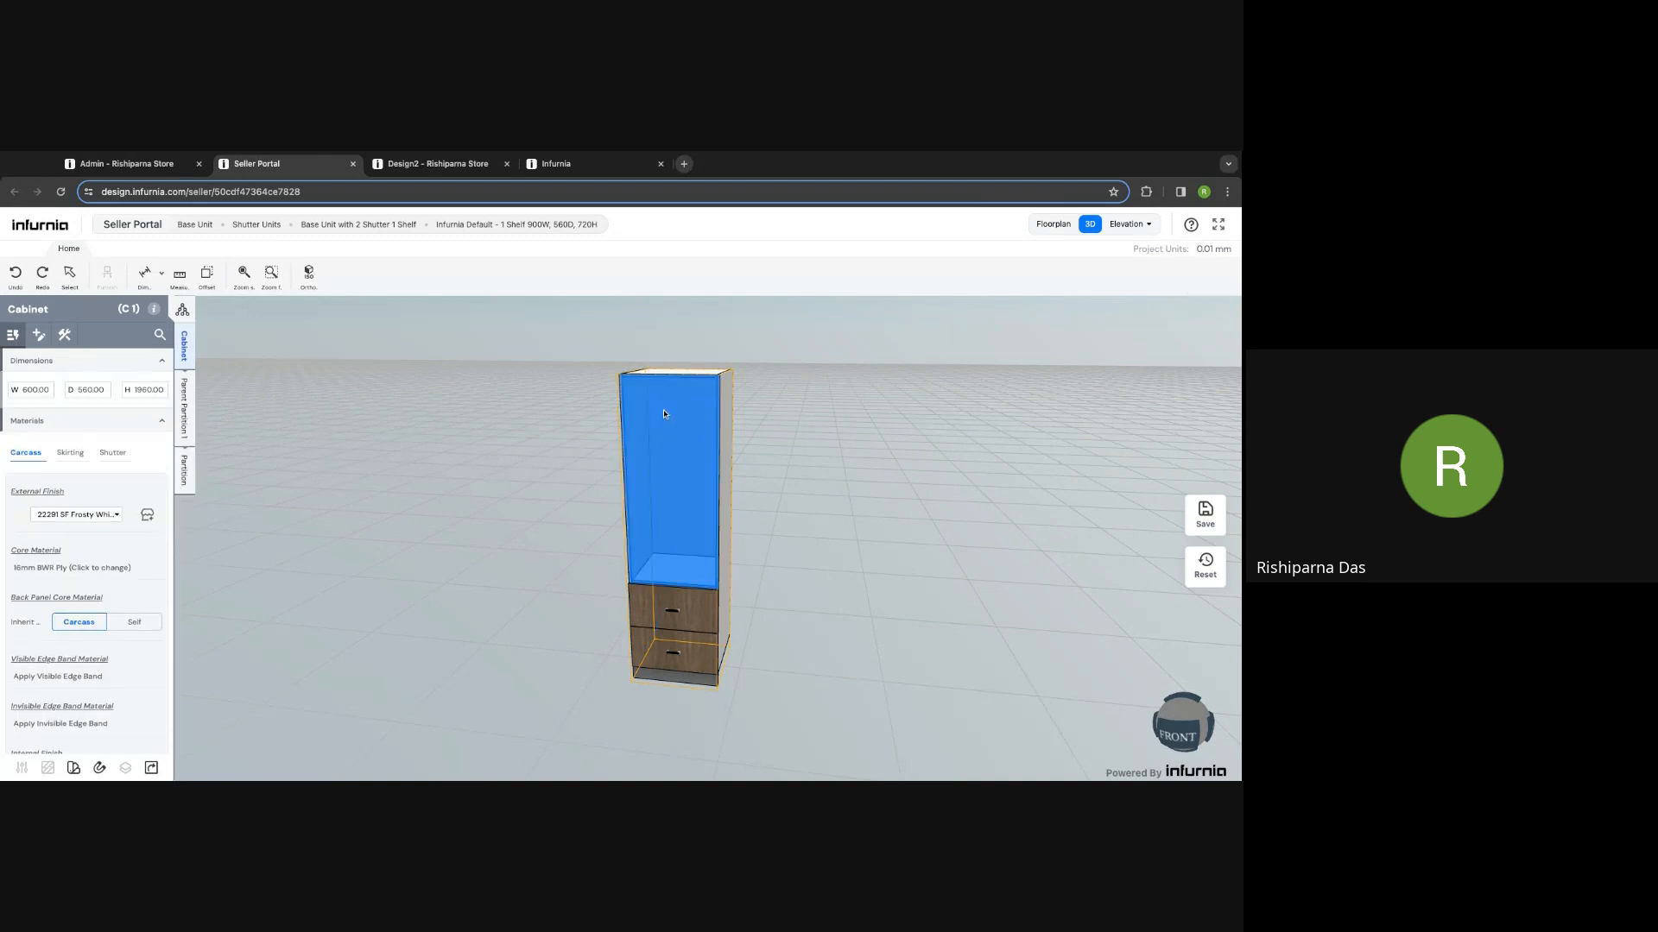
{"action": "left_click", "coordinate": [184, 471]}
{"action": "left_click", "coordinate": [107, 466]}
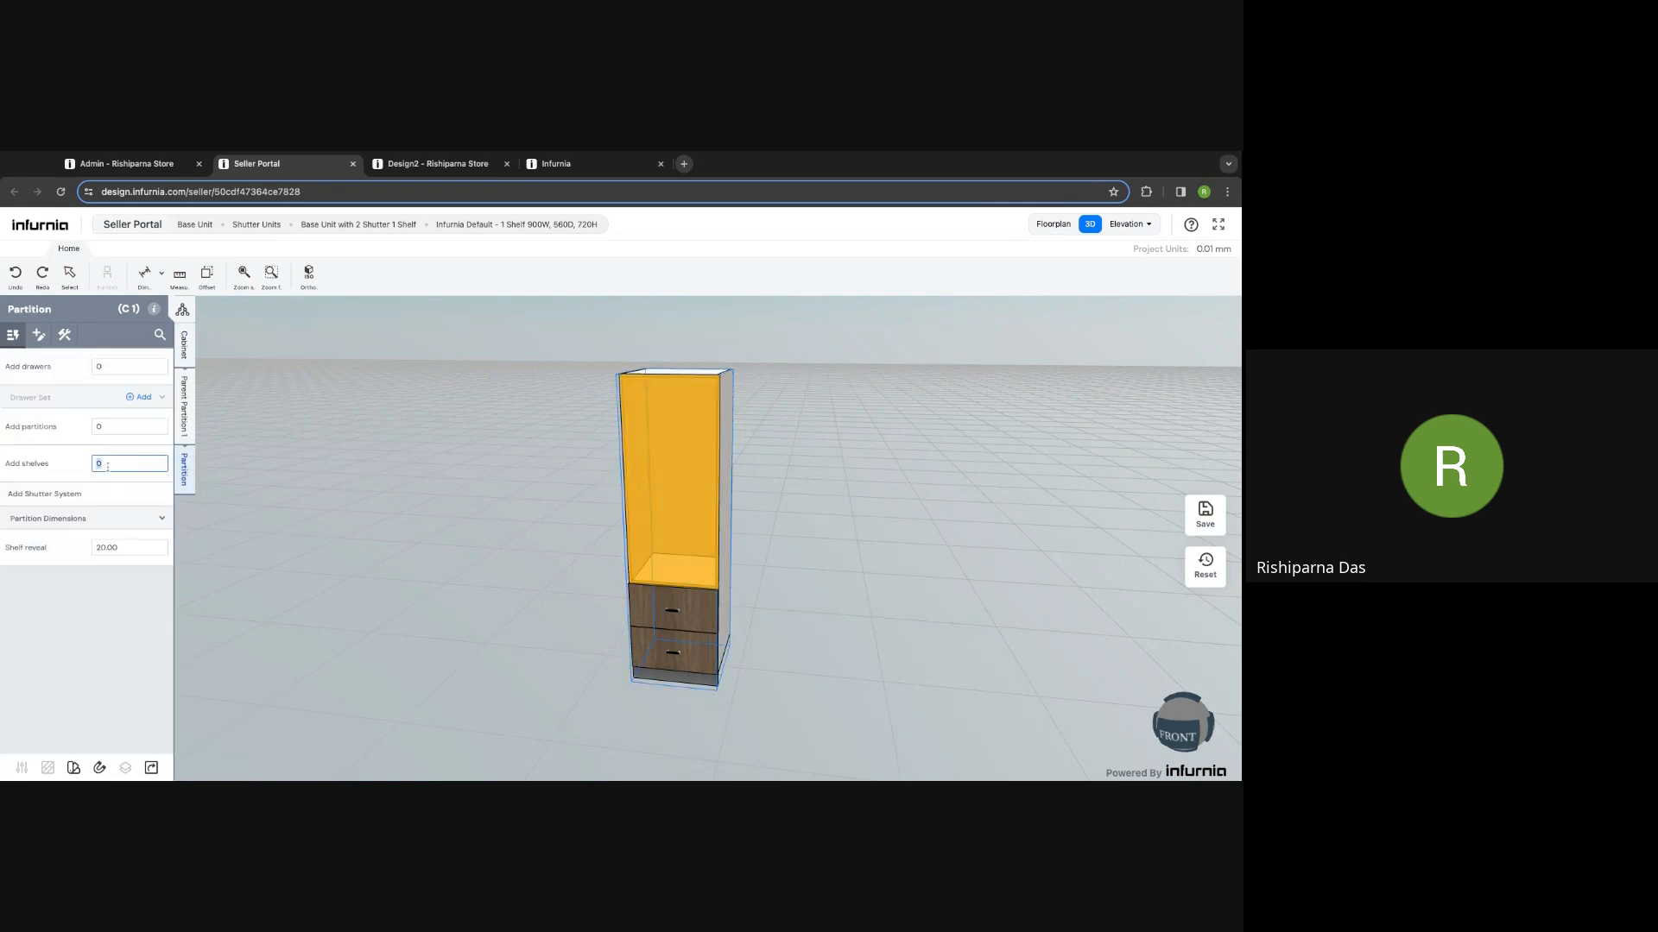
{"action": "type", "text": "2"}
{"action": "key", "text": "Return"}
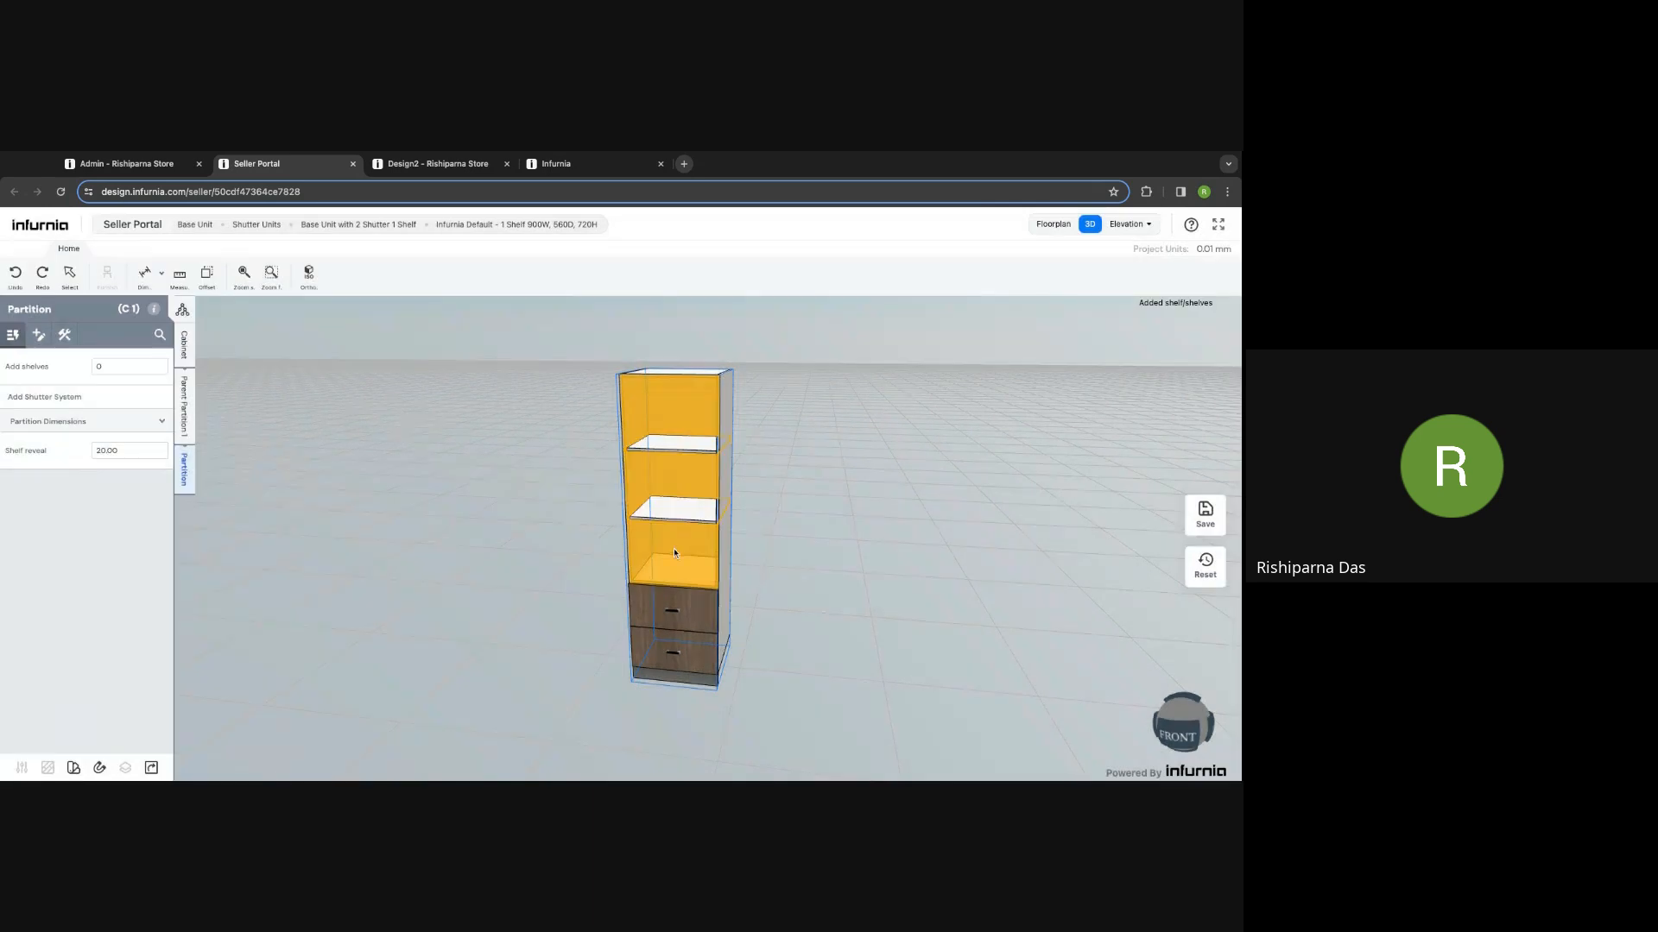
Step: Set the partition height of the shelf compartment directly above the drawers to 580 mm
{"action": "left_click", "coordinate": [674, 553]}
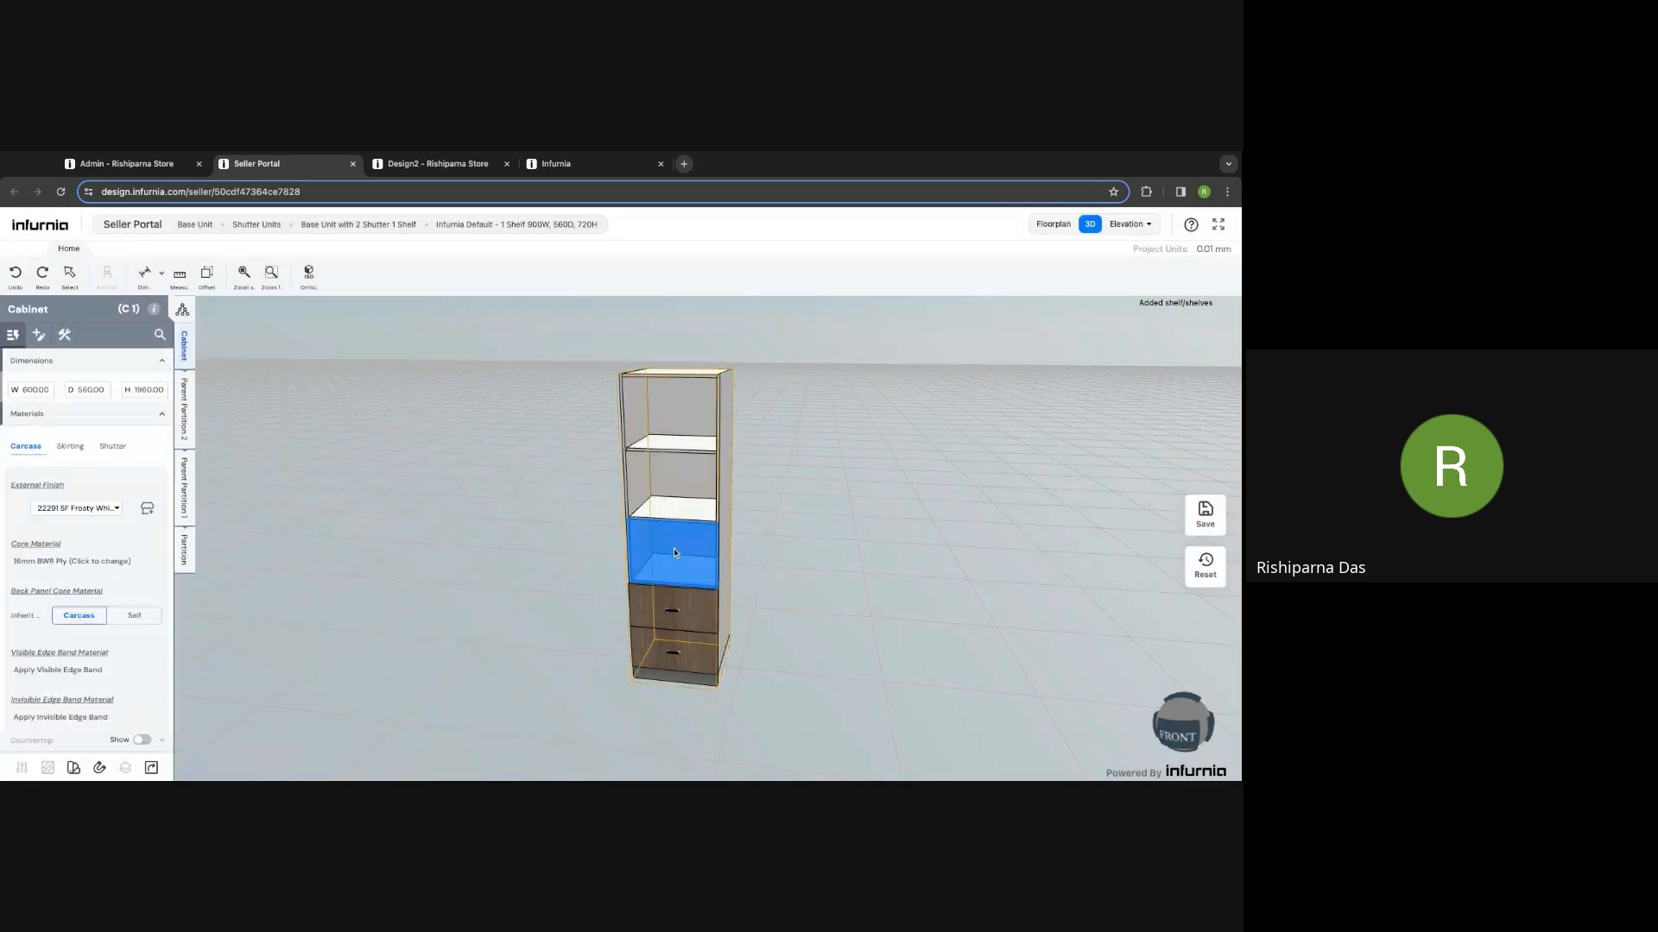
{"action": "left_click", "coordinate": [184, 550]}
{"action": "left_click", "coordinate": [73, 520]}
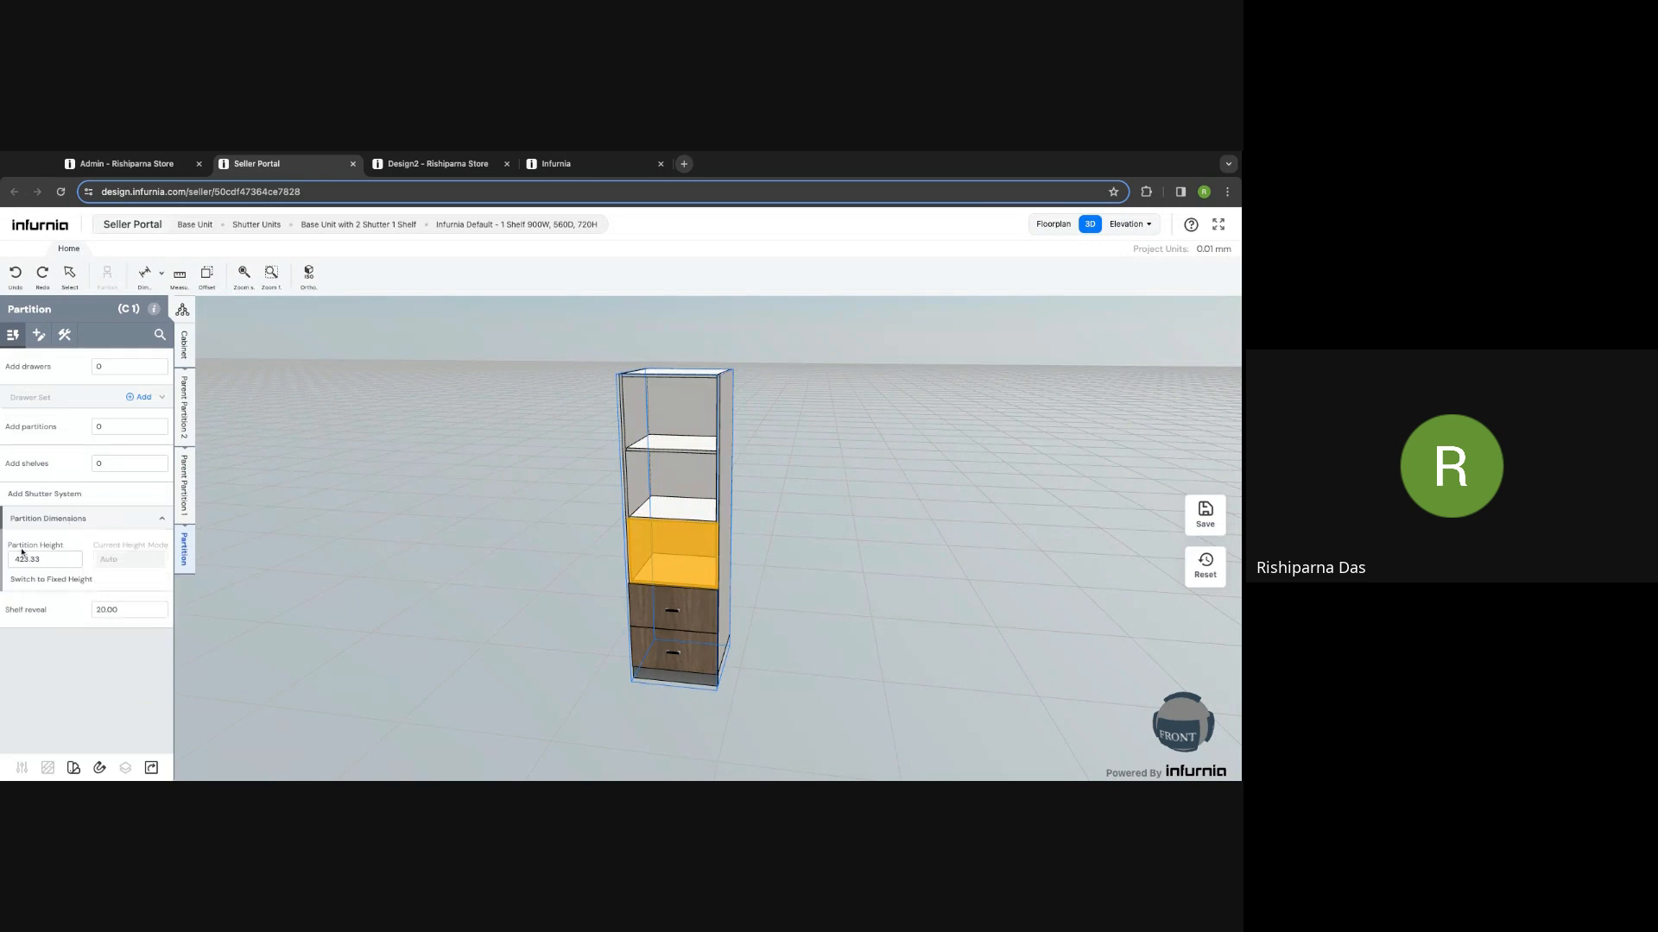
{"action": "double_click", "coordinate": [27, 557]}
{"action": "type", "text": "580"}
{"action": "key", "text": "Return"}
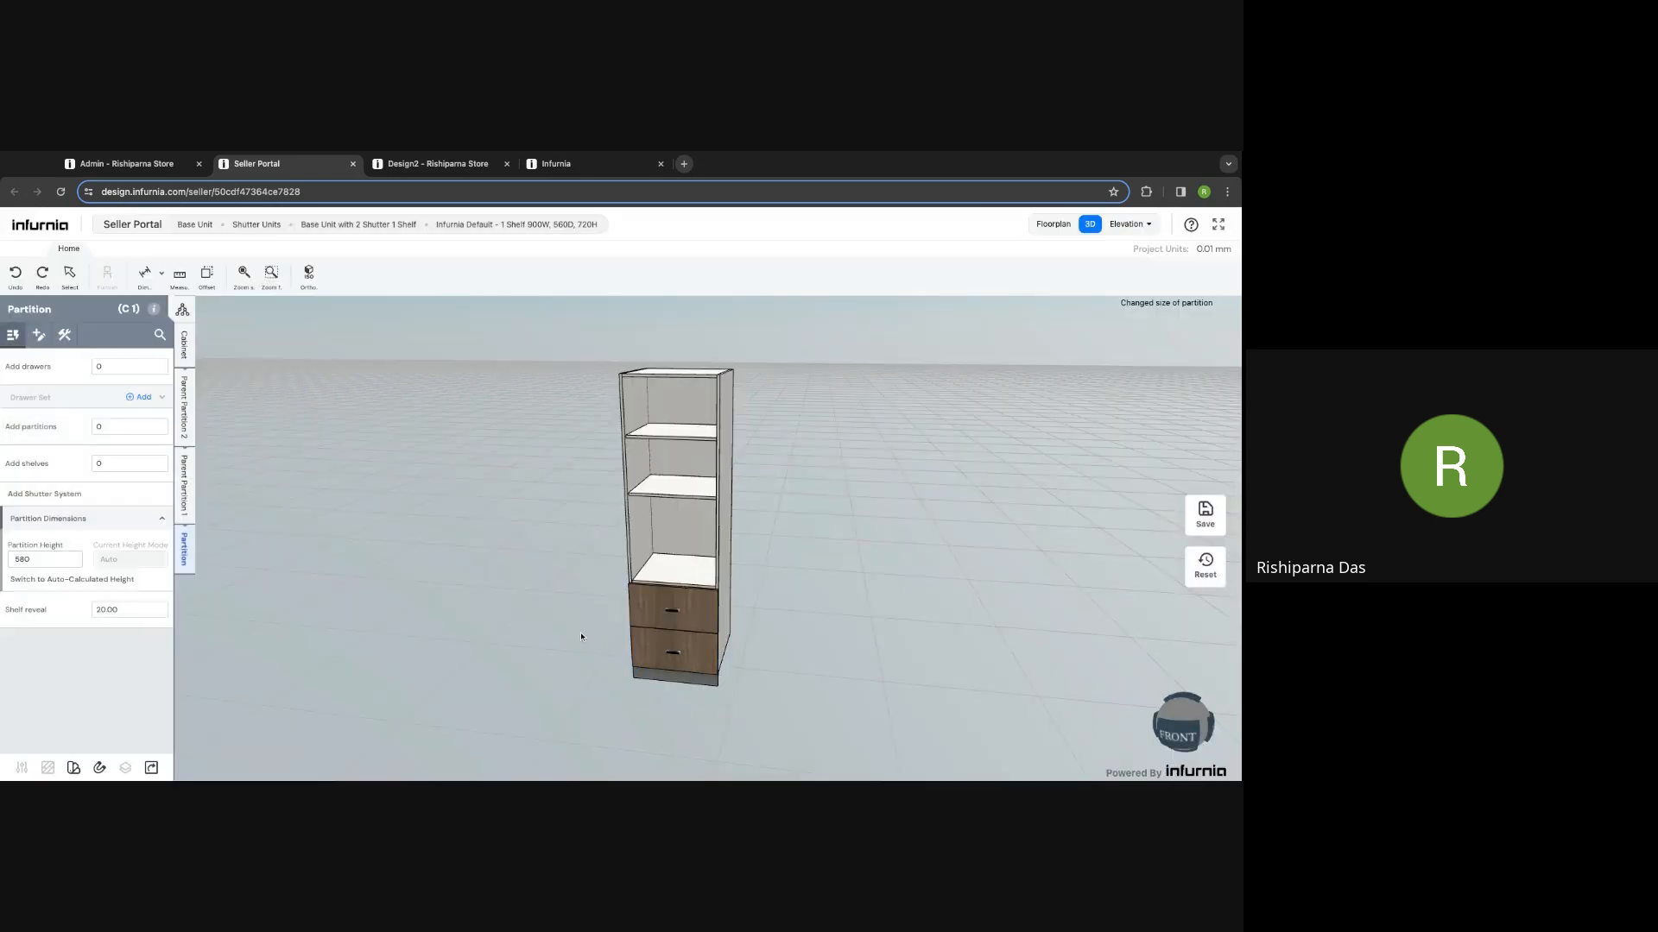
Step: Try to add the Blaze built-in oven to the open compartment directly above the drawers
{"action": "left_click", "coordinate": [691, 548]}
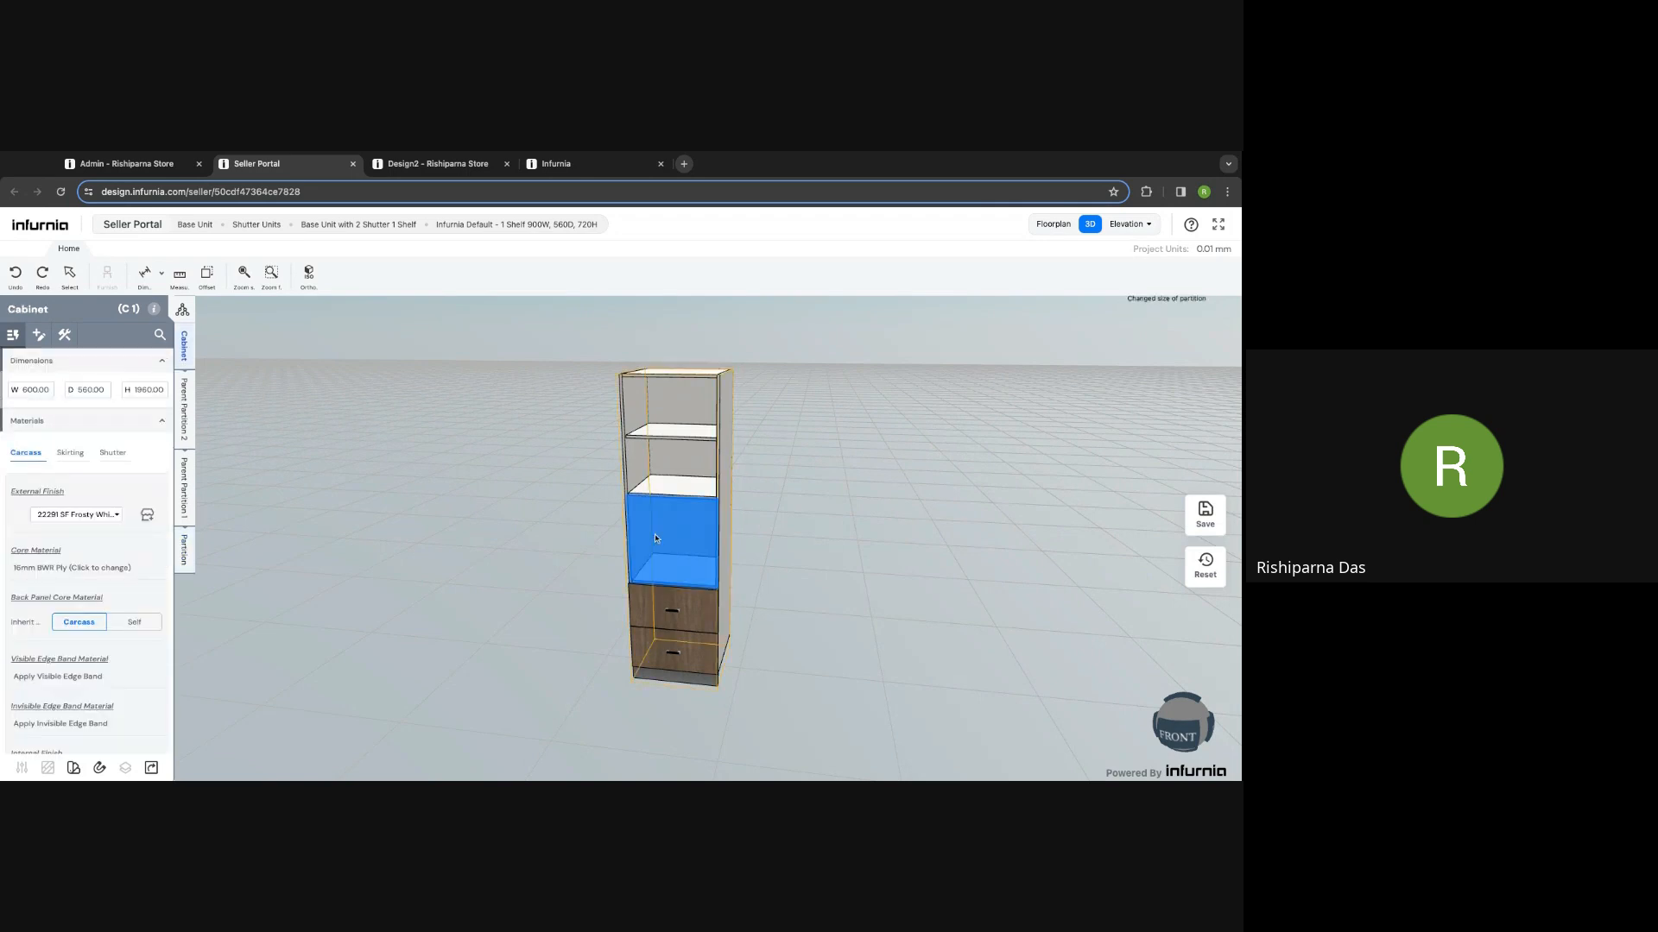
{"action": "left_click", "coordinate": [184, 549]}
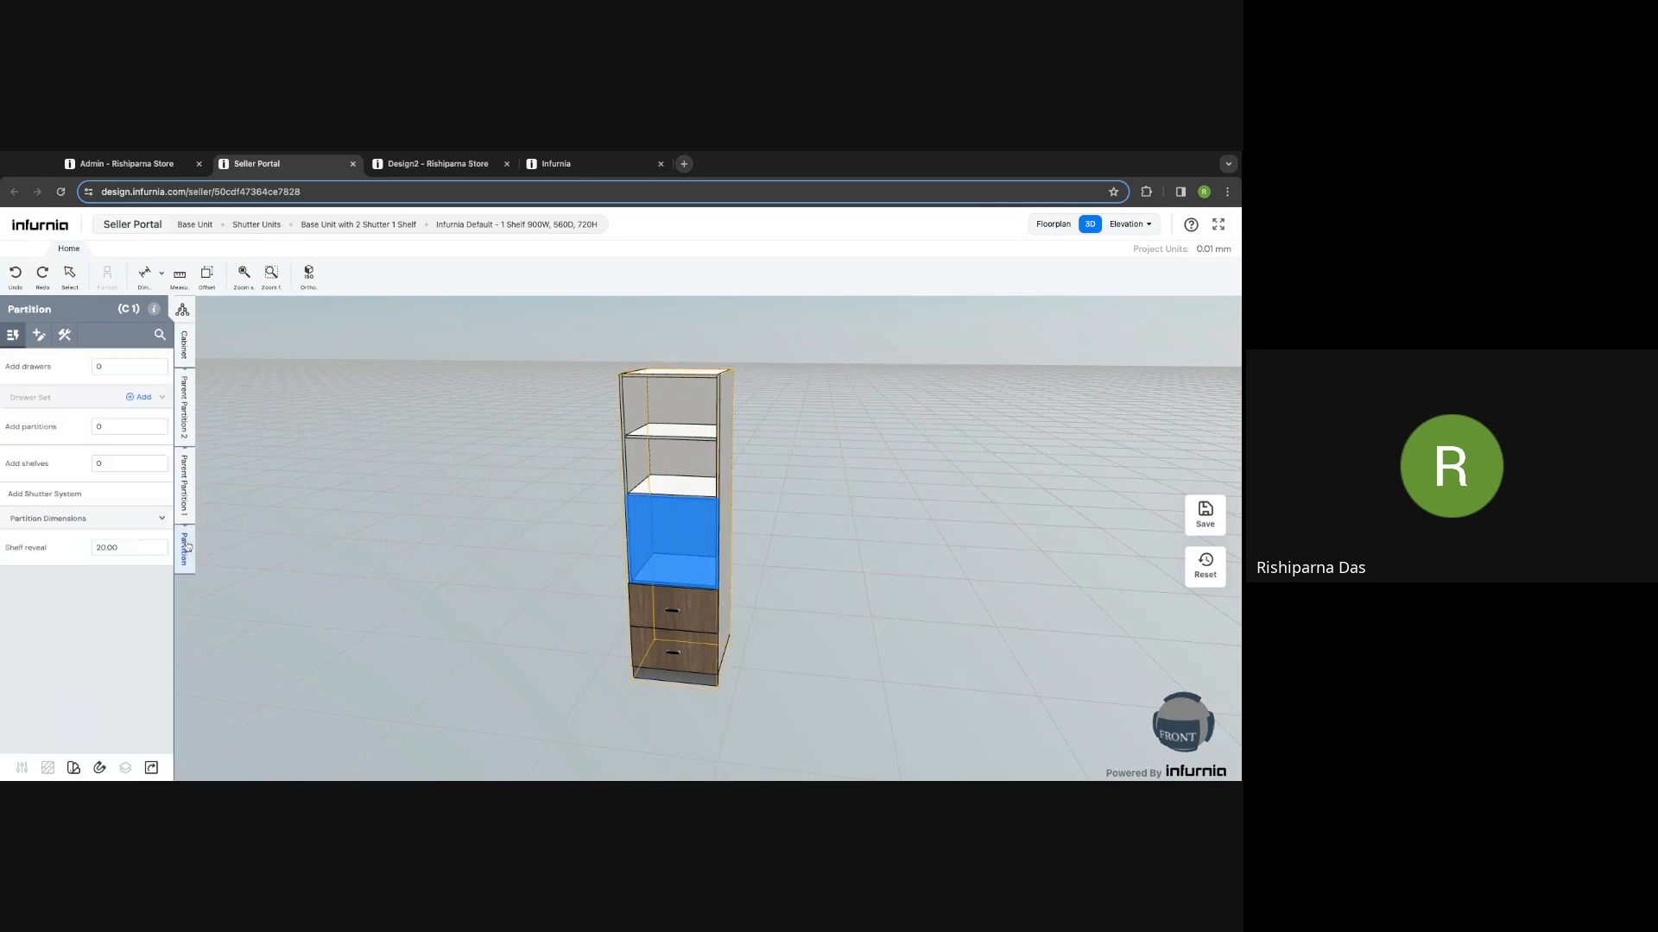
{"action": "left_click", "coordinate": [43, 337]}
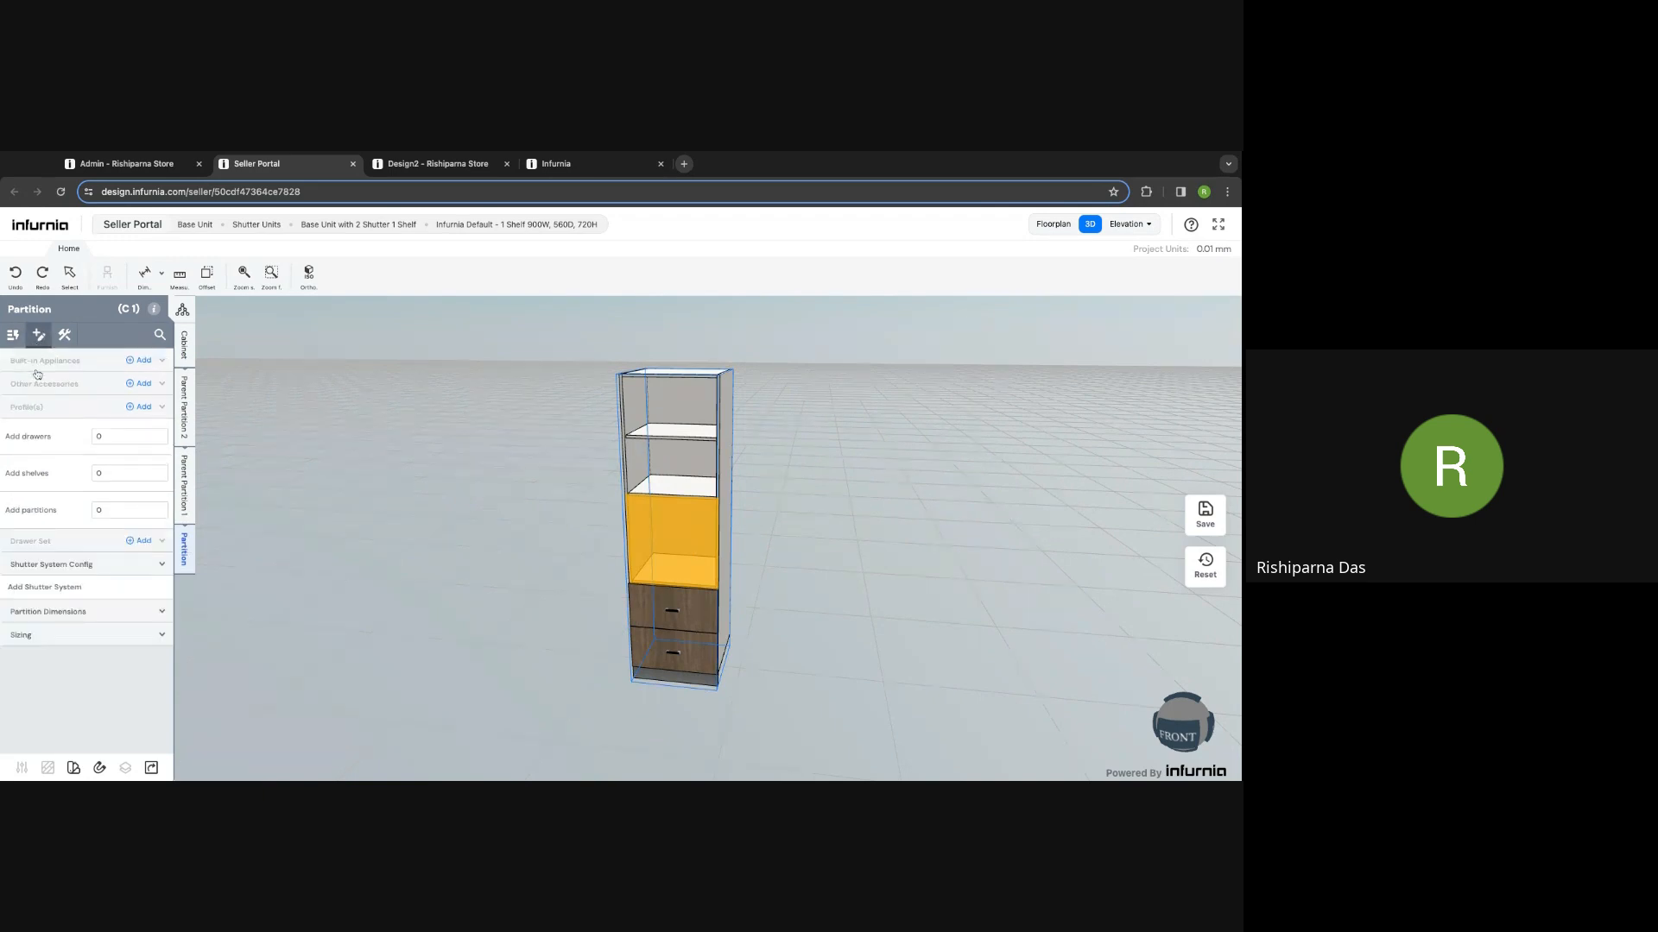
{"action": "left_click", "coordinate": [144, 360]}
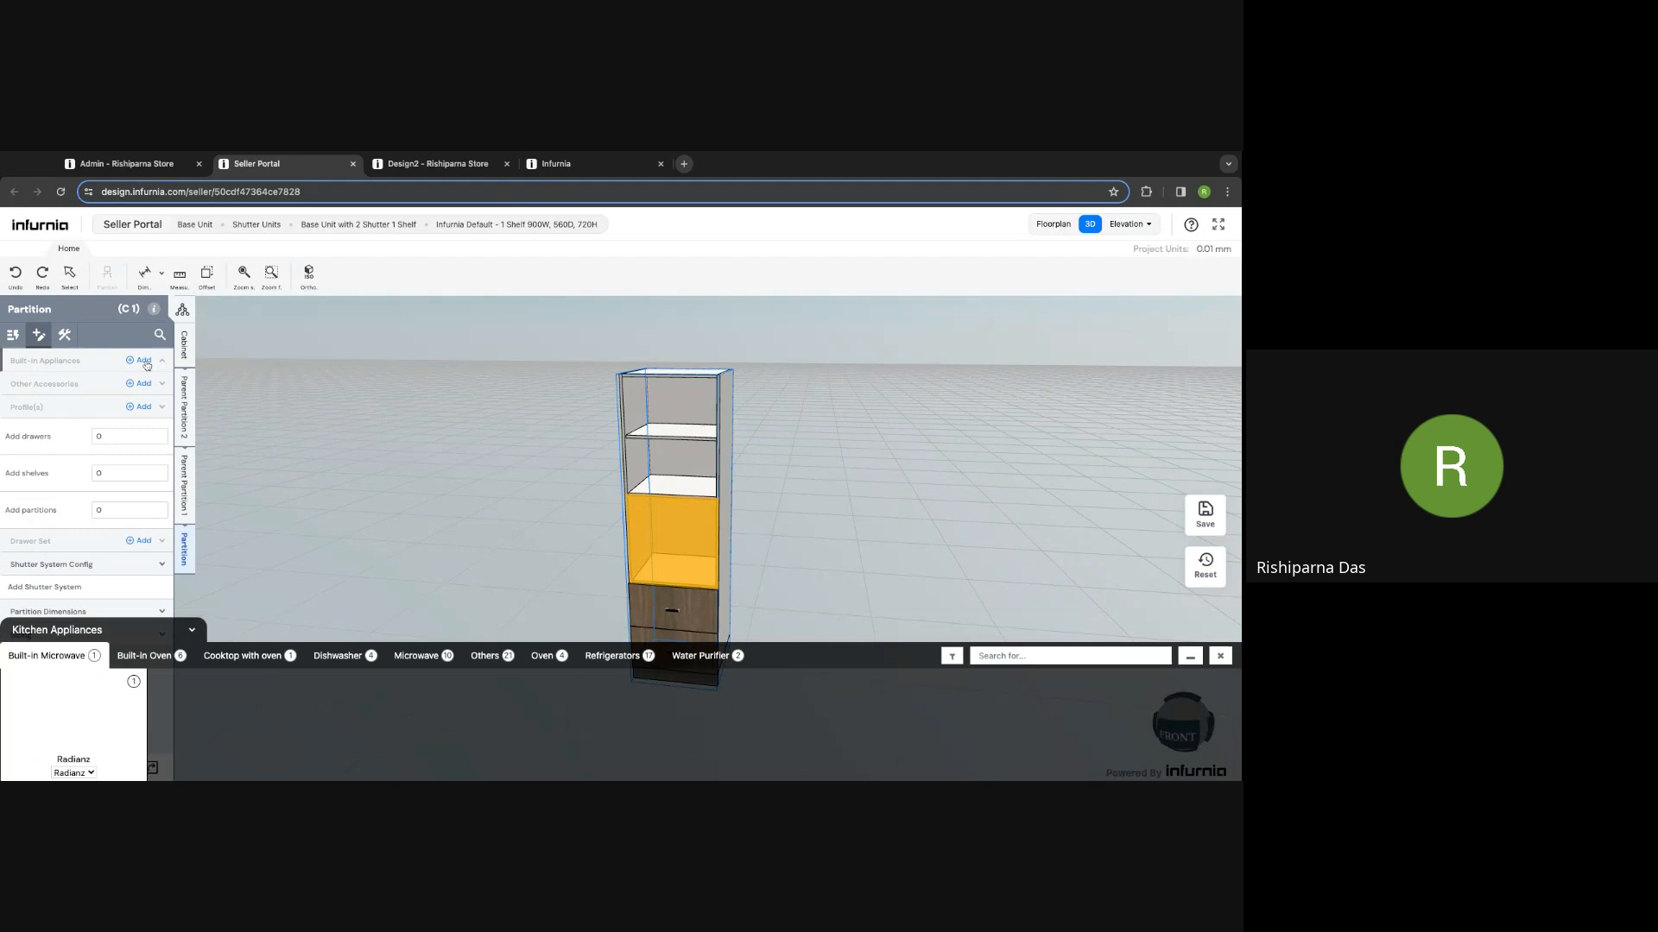
{"action": "left_click", "coordinate": [147, 657]}
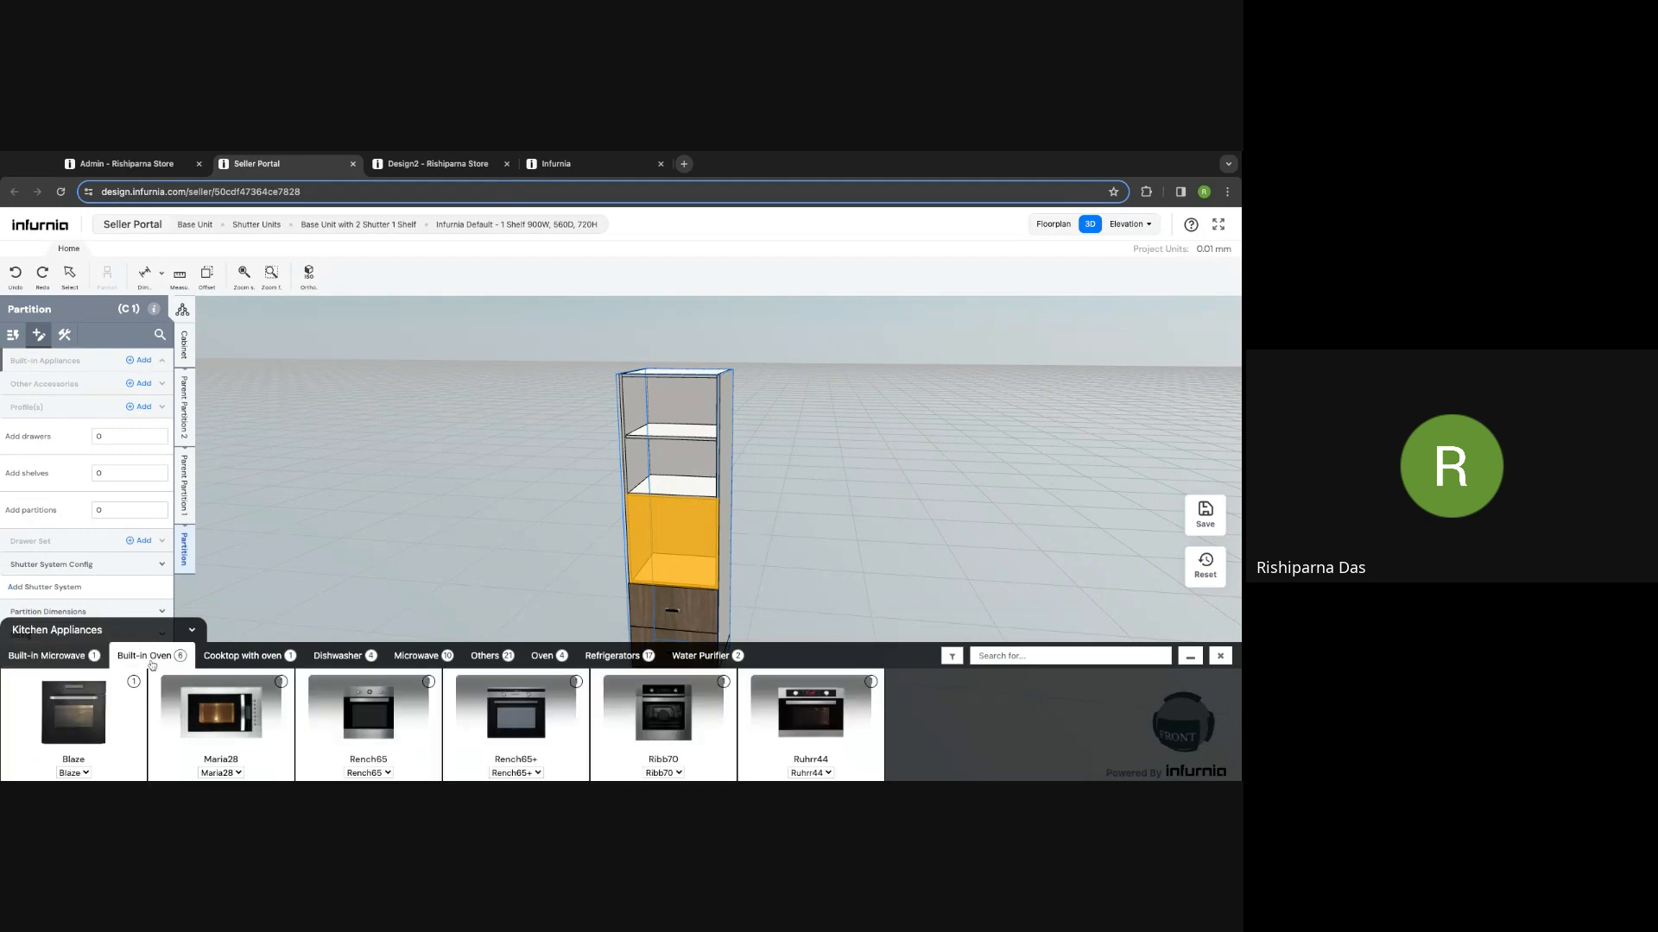
{"action": "left_click", "coordinate": [85, 713]}
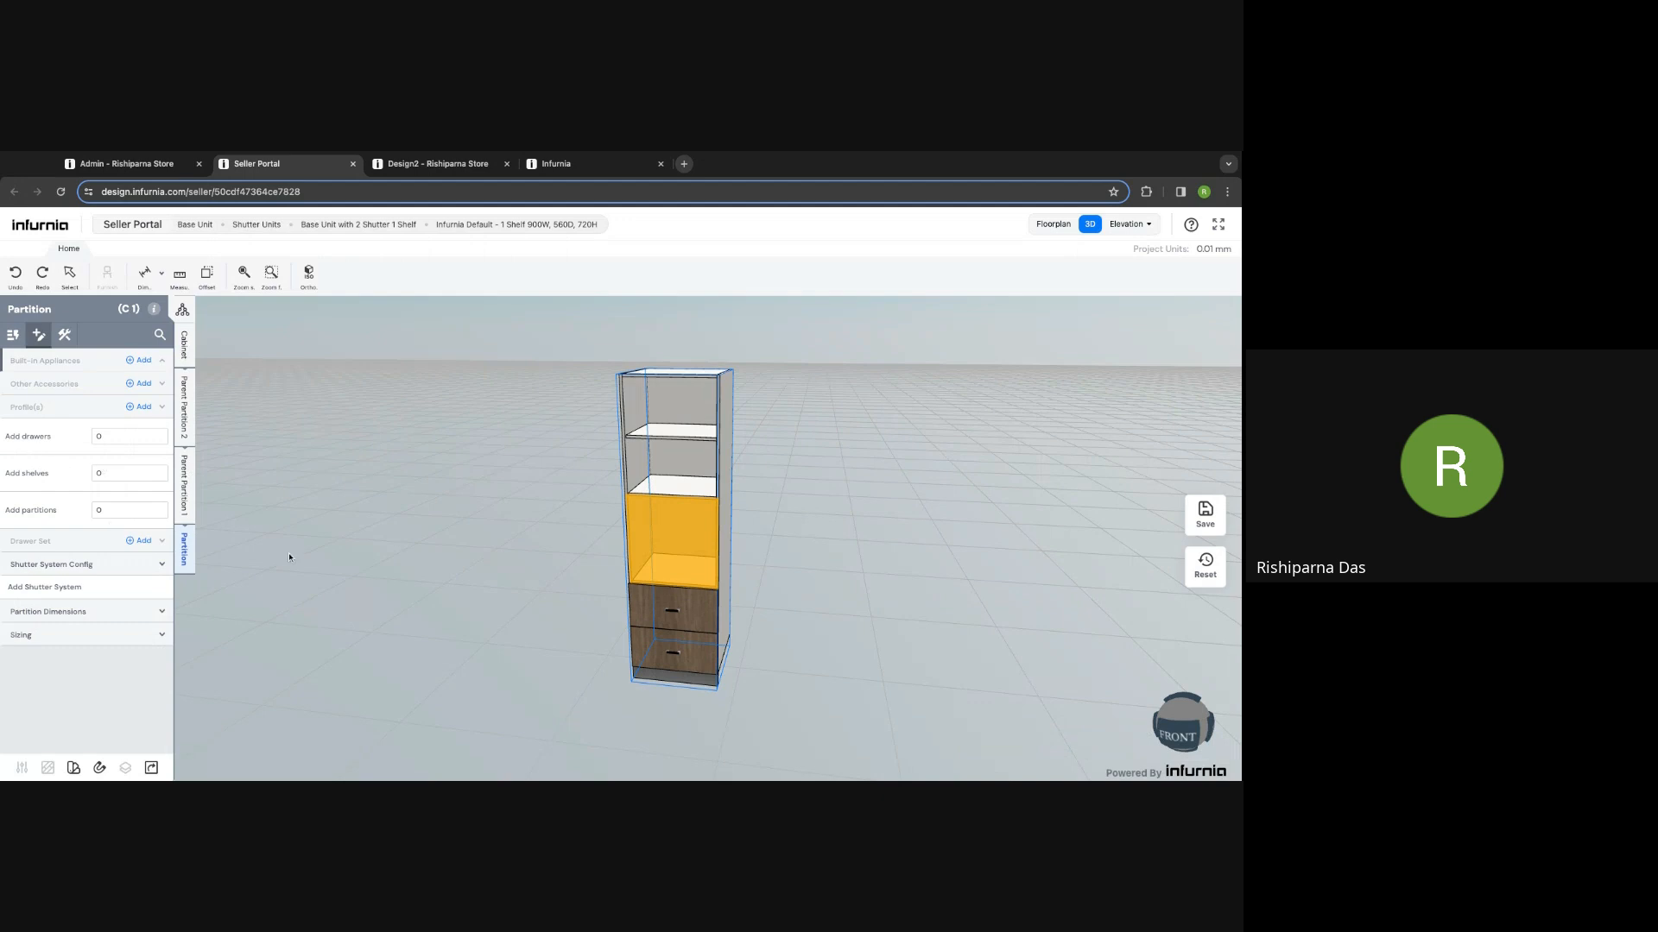
Step: Set the partition height of the open compartment directly above the drawers to 600 mm
{"action": "left_click", "coordinate": [674, 545]}
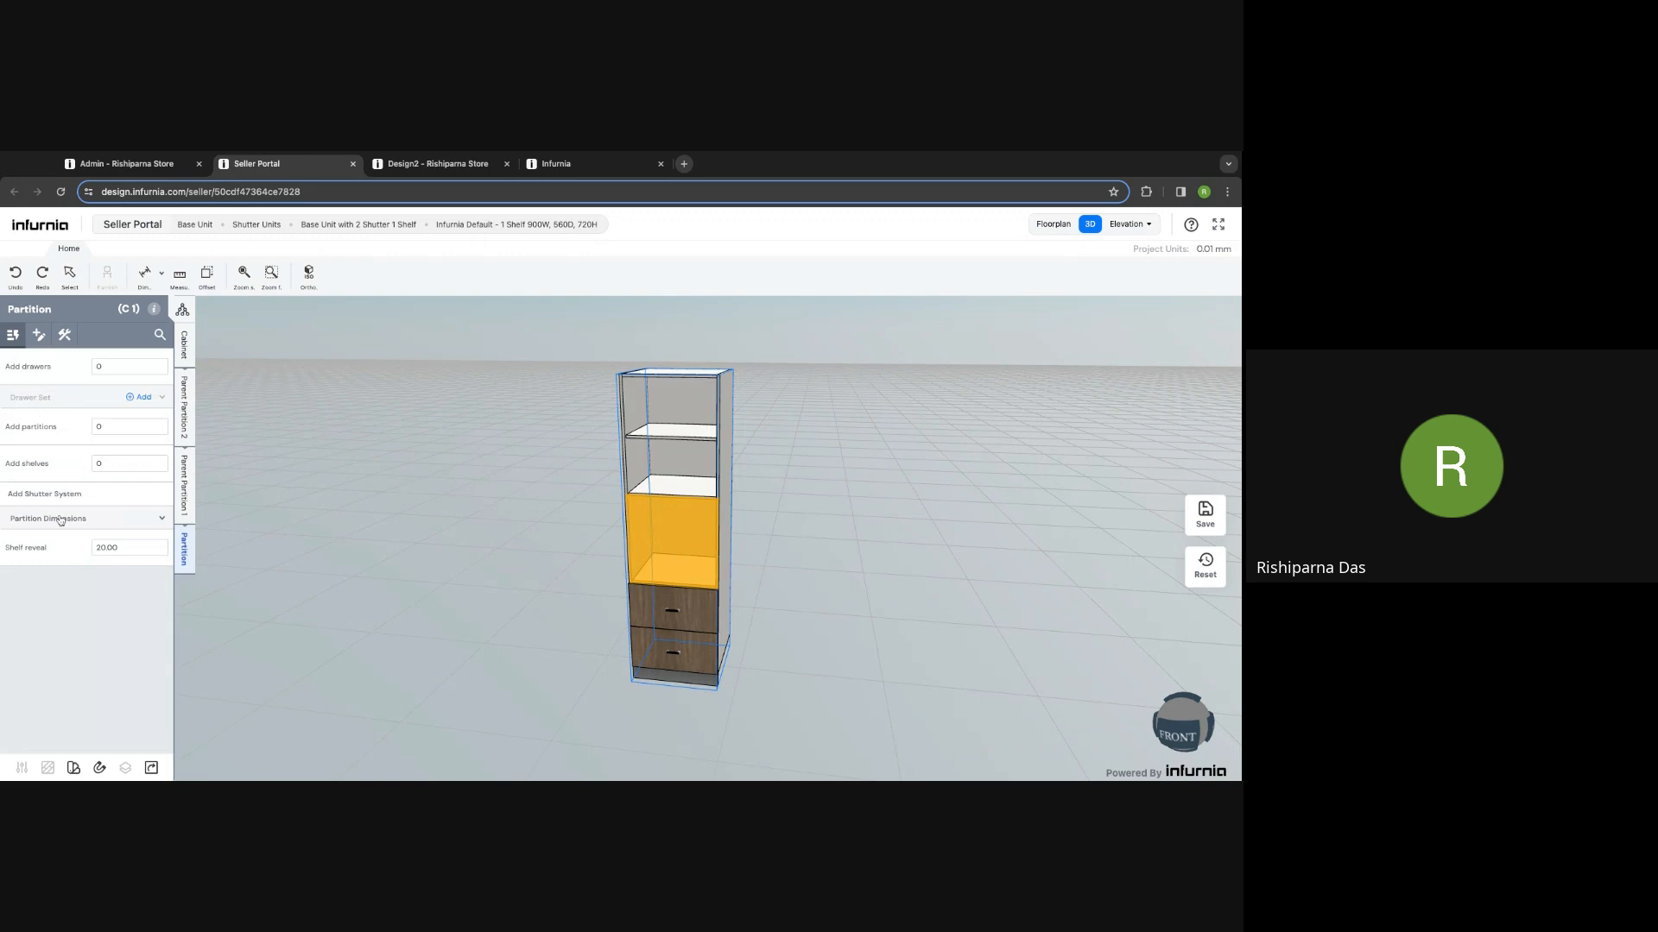
{"action": "left_click", "coordinate": [60, 519]}
{"action": "double_click", "coordinate": [35, 559]}
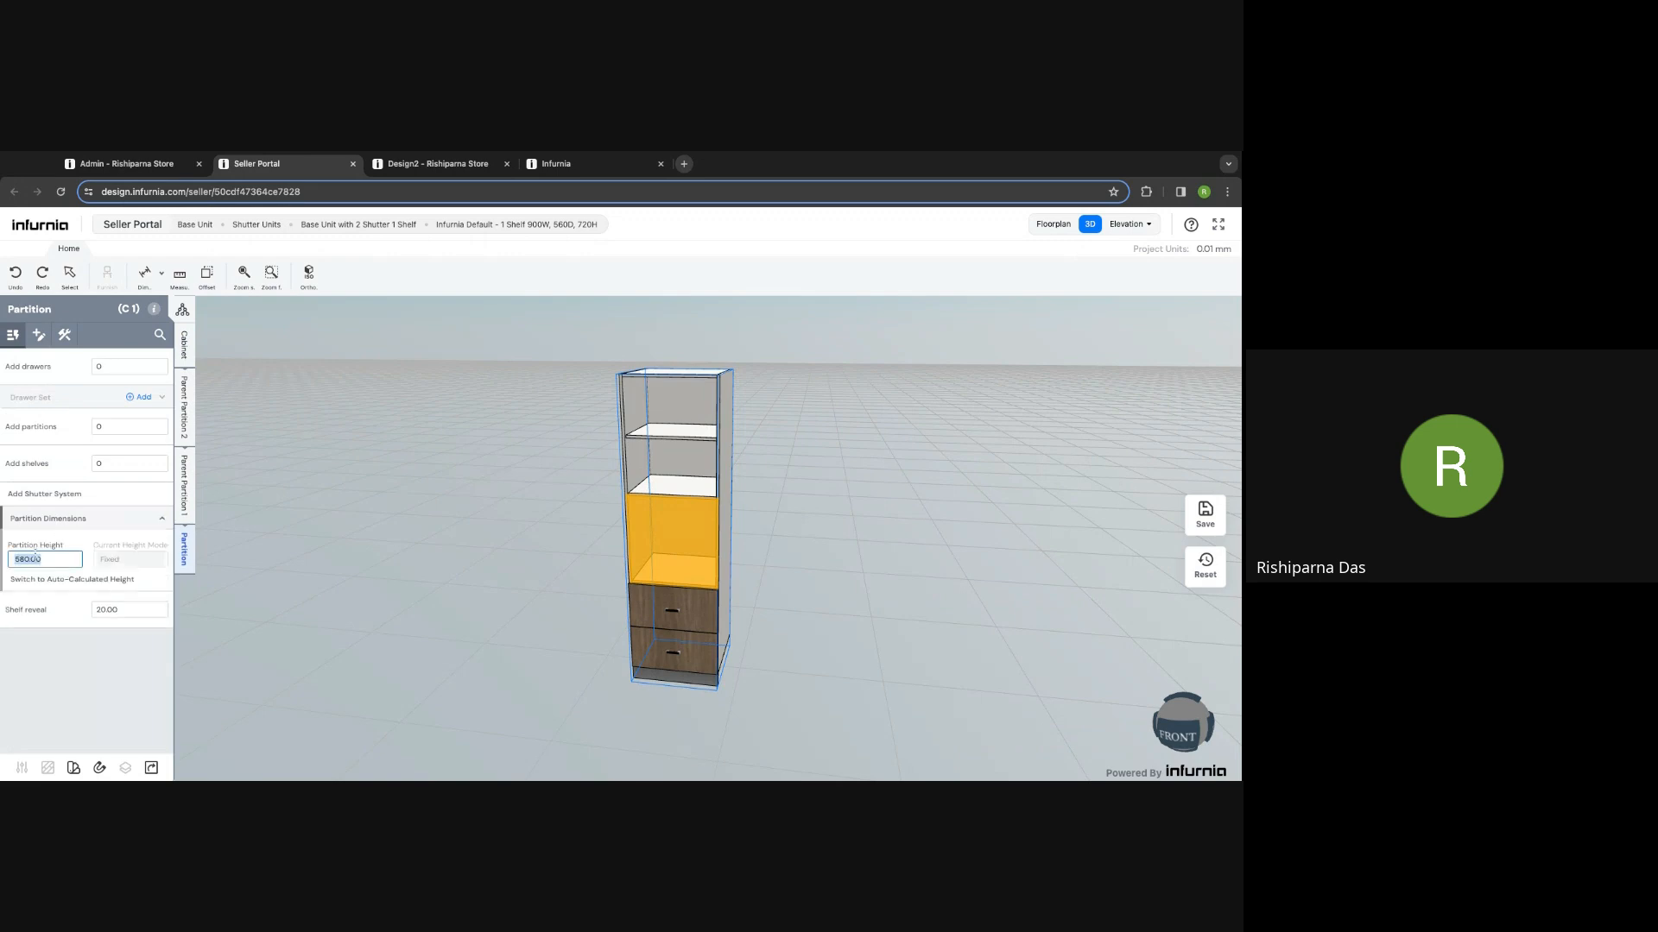
{"action": "type", "text": "600"}
{"action": "key", "text": "Return"}
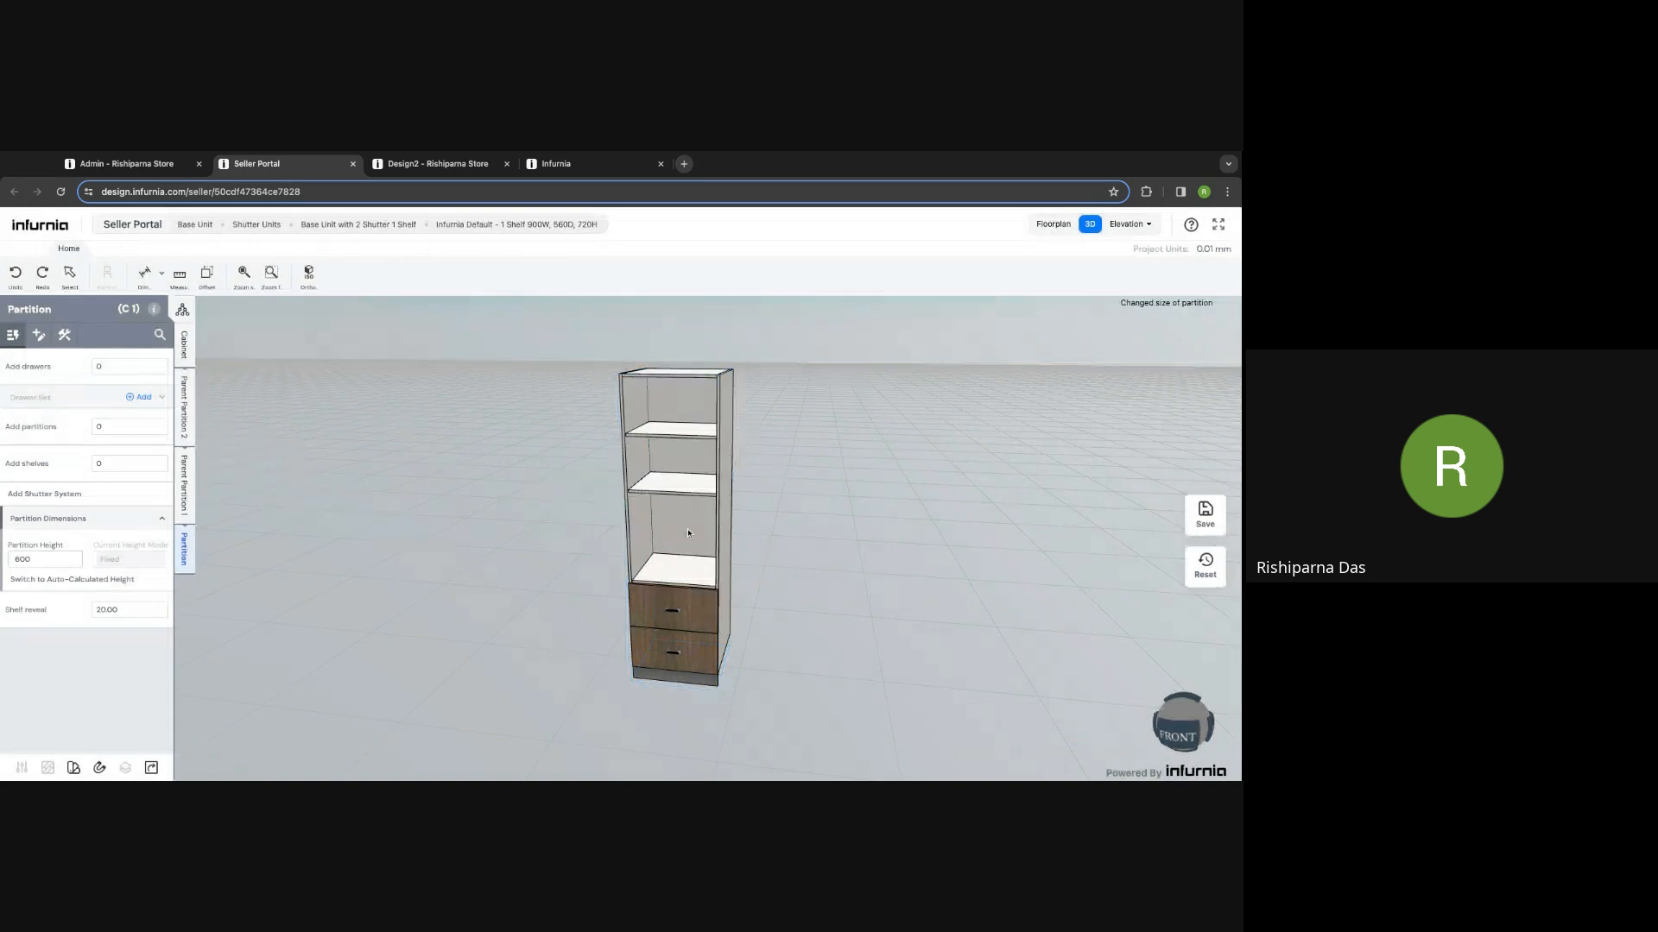
Step: Retry adding the Blaze built-in oven to the resized compartment above the drawers
{"action": "left_click", "coordinate": [688, 533]}
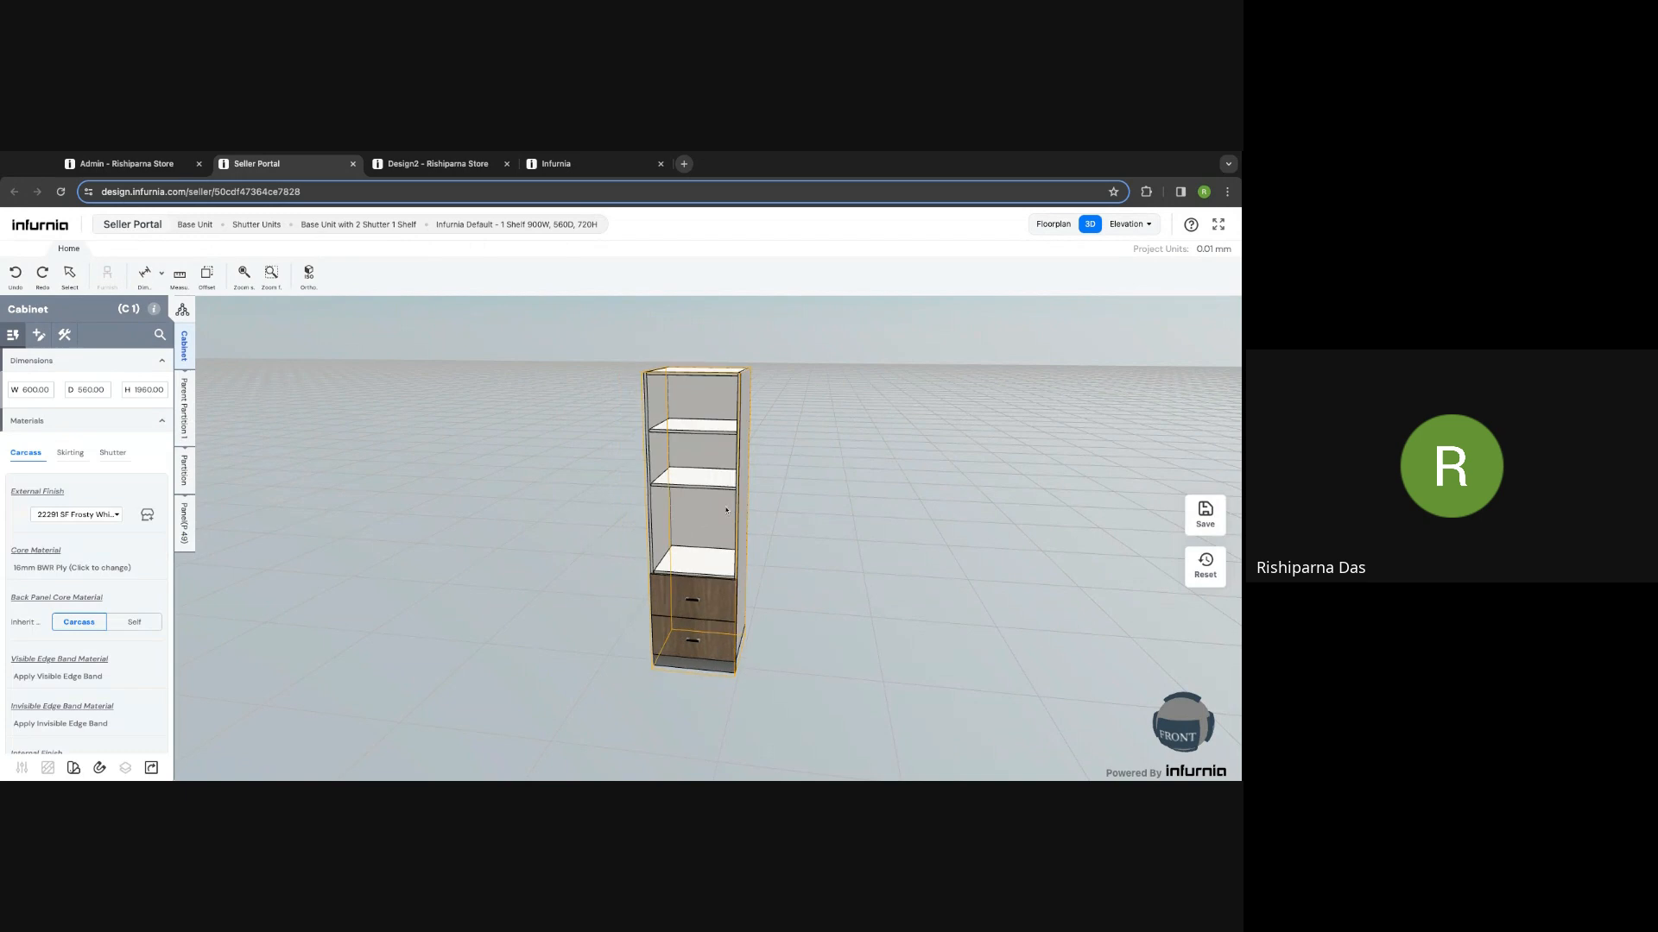
{"action": "left_click", "coordinate": [726, 510]}
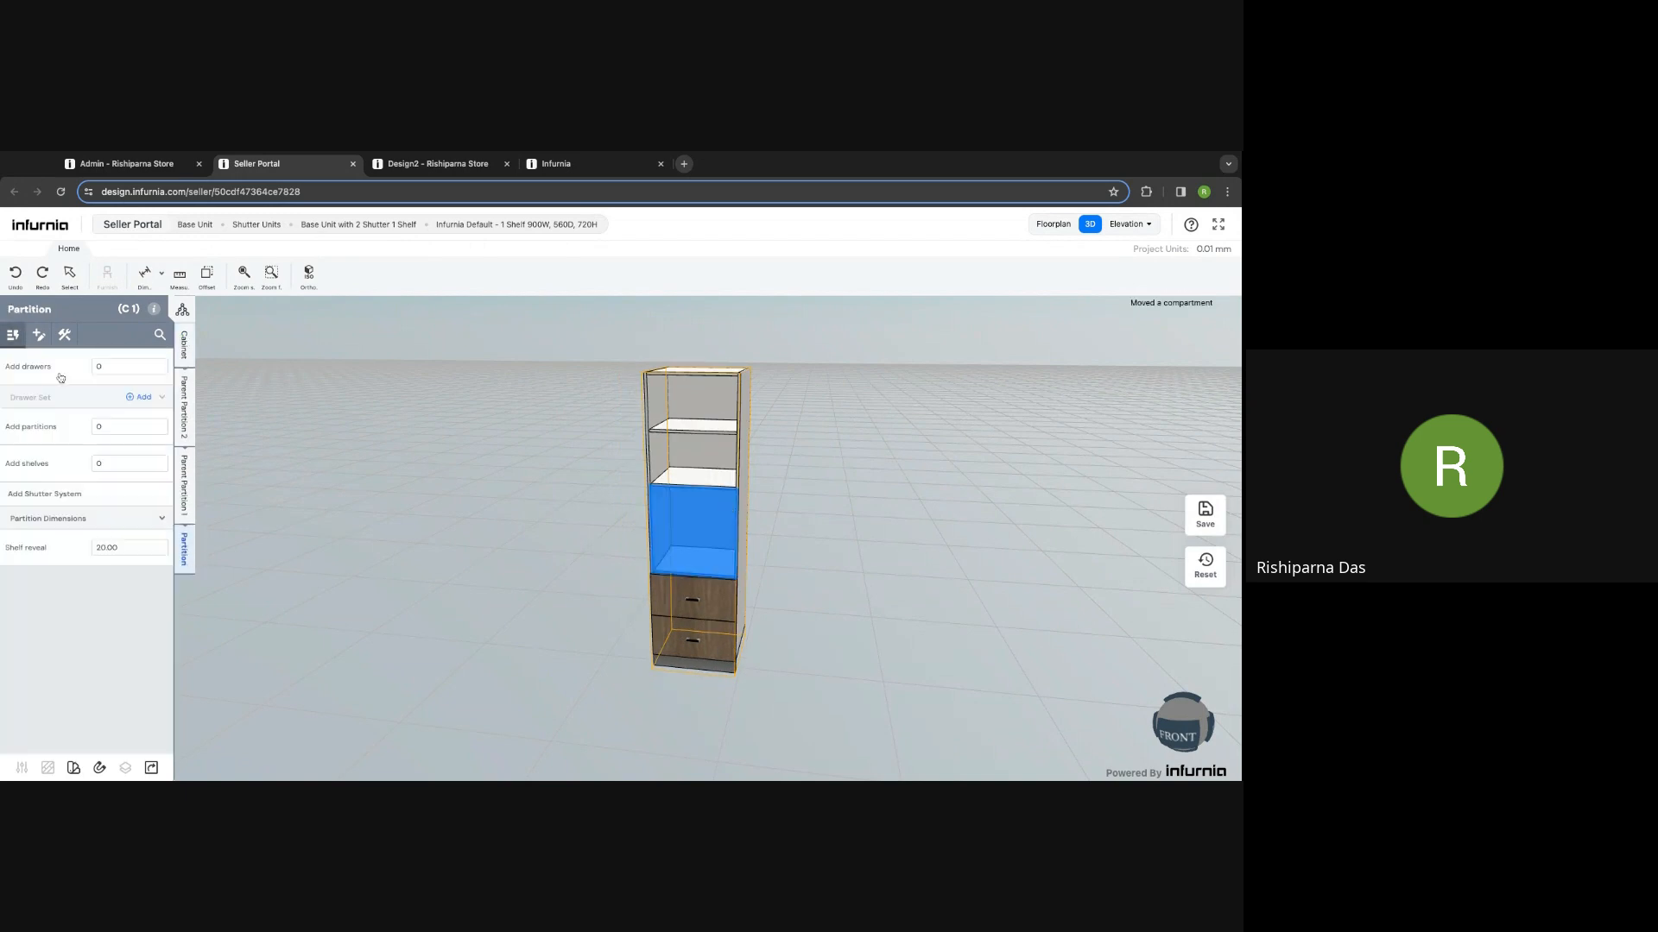
{"action": "left_click", "coordinate": [38, 335]}
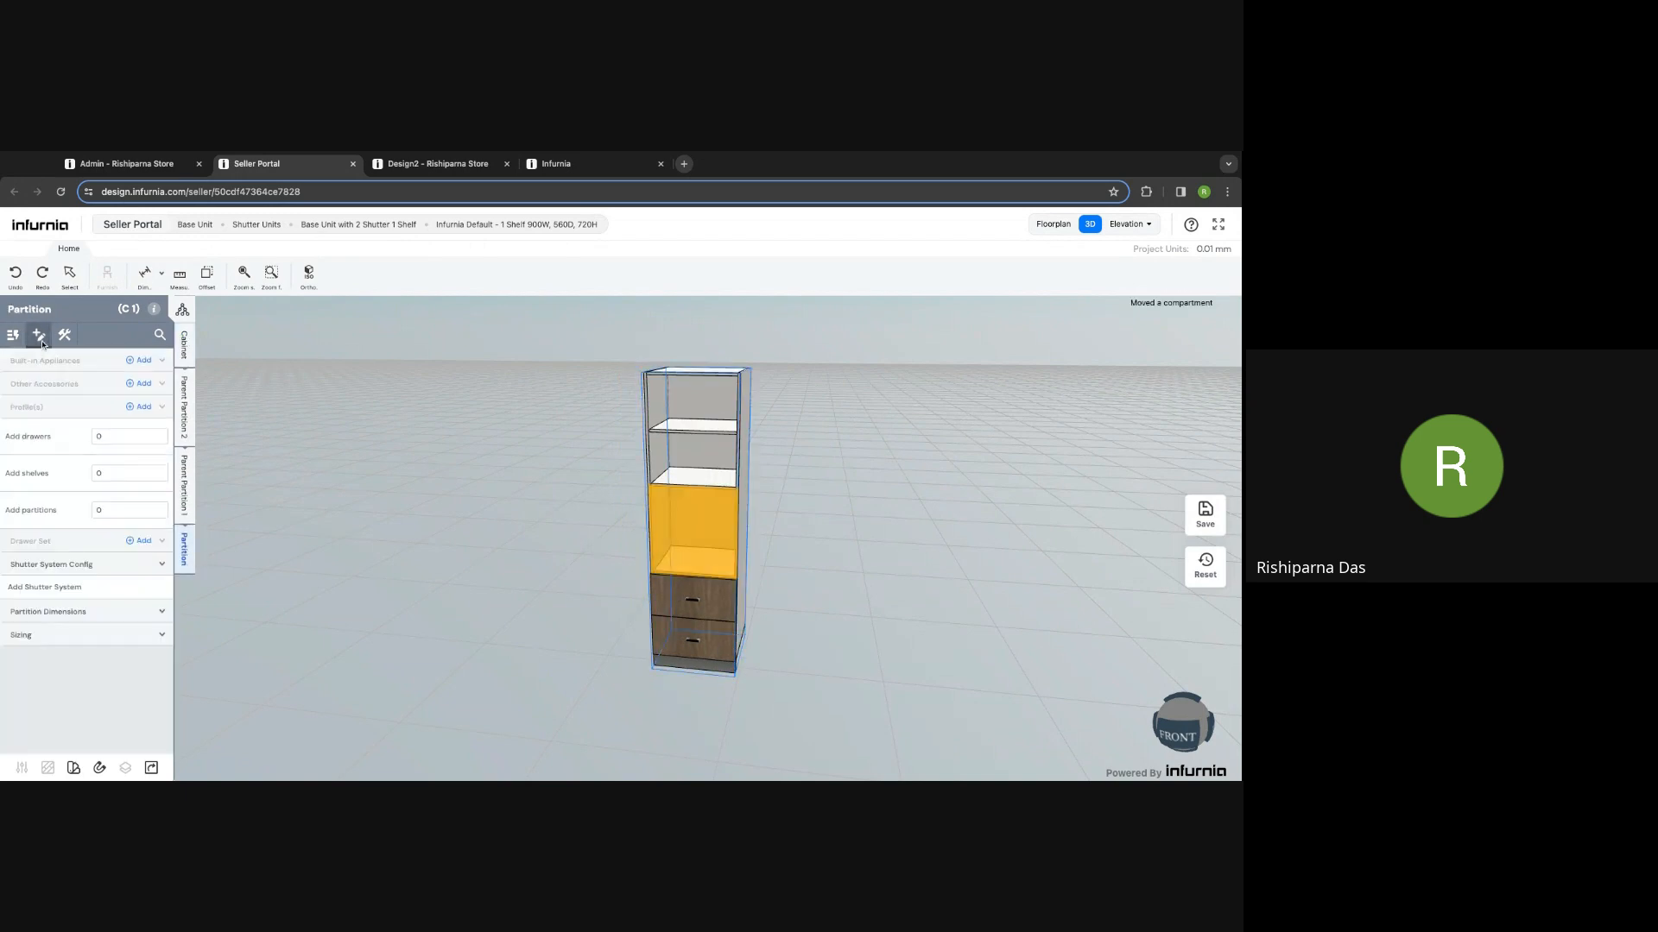
{"action": "left_click", "coordinate": [138, 362]}
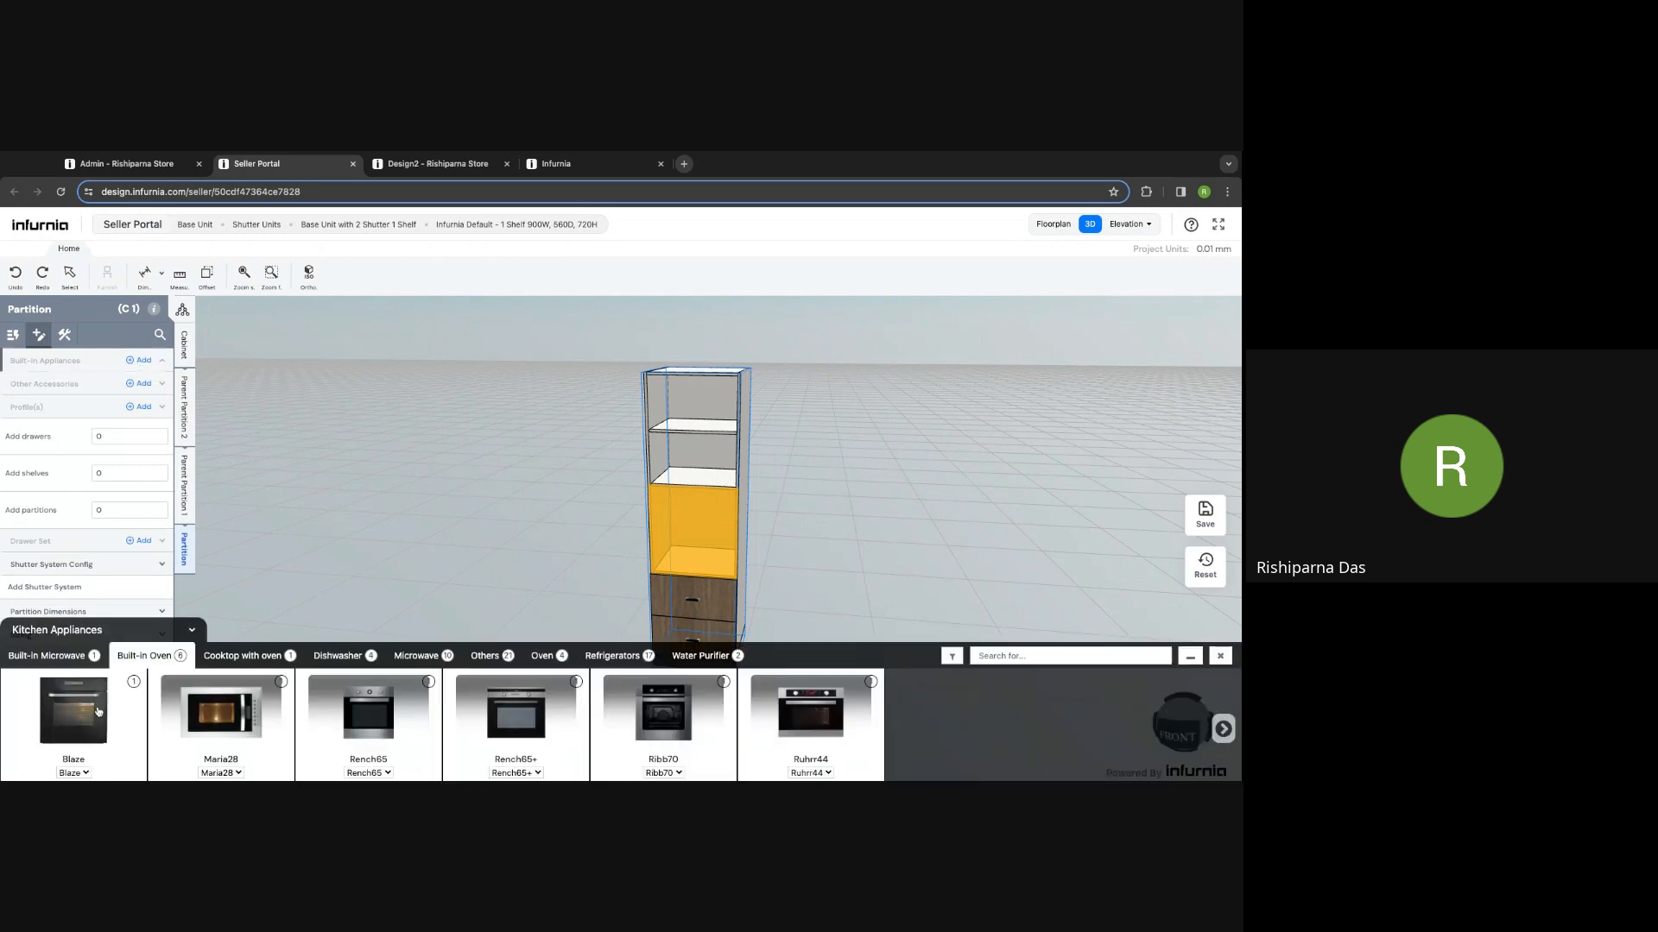
{"action": "left_click", "coordinate": [98, 710]}
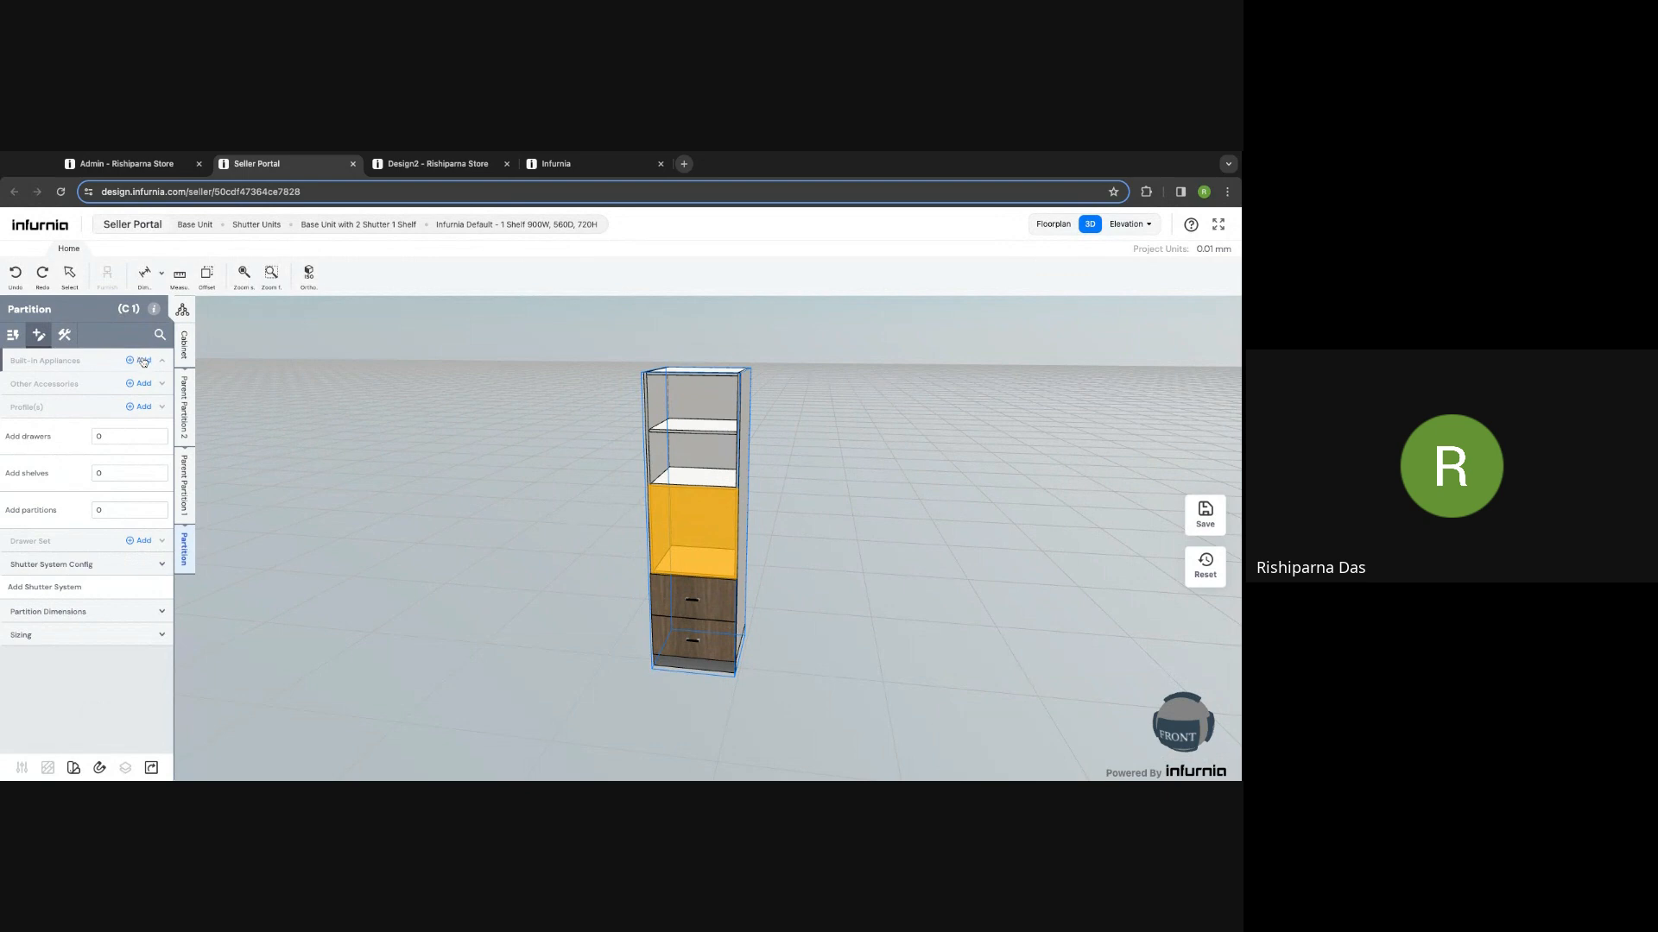
Step: Add the Rench65 built-in oven to the compartment directly above the drawers
{"action": "left_click", "coordinate": [143, 361]}
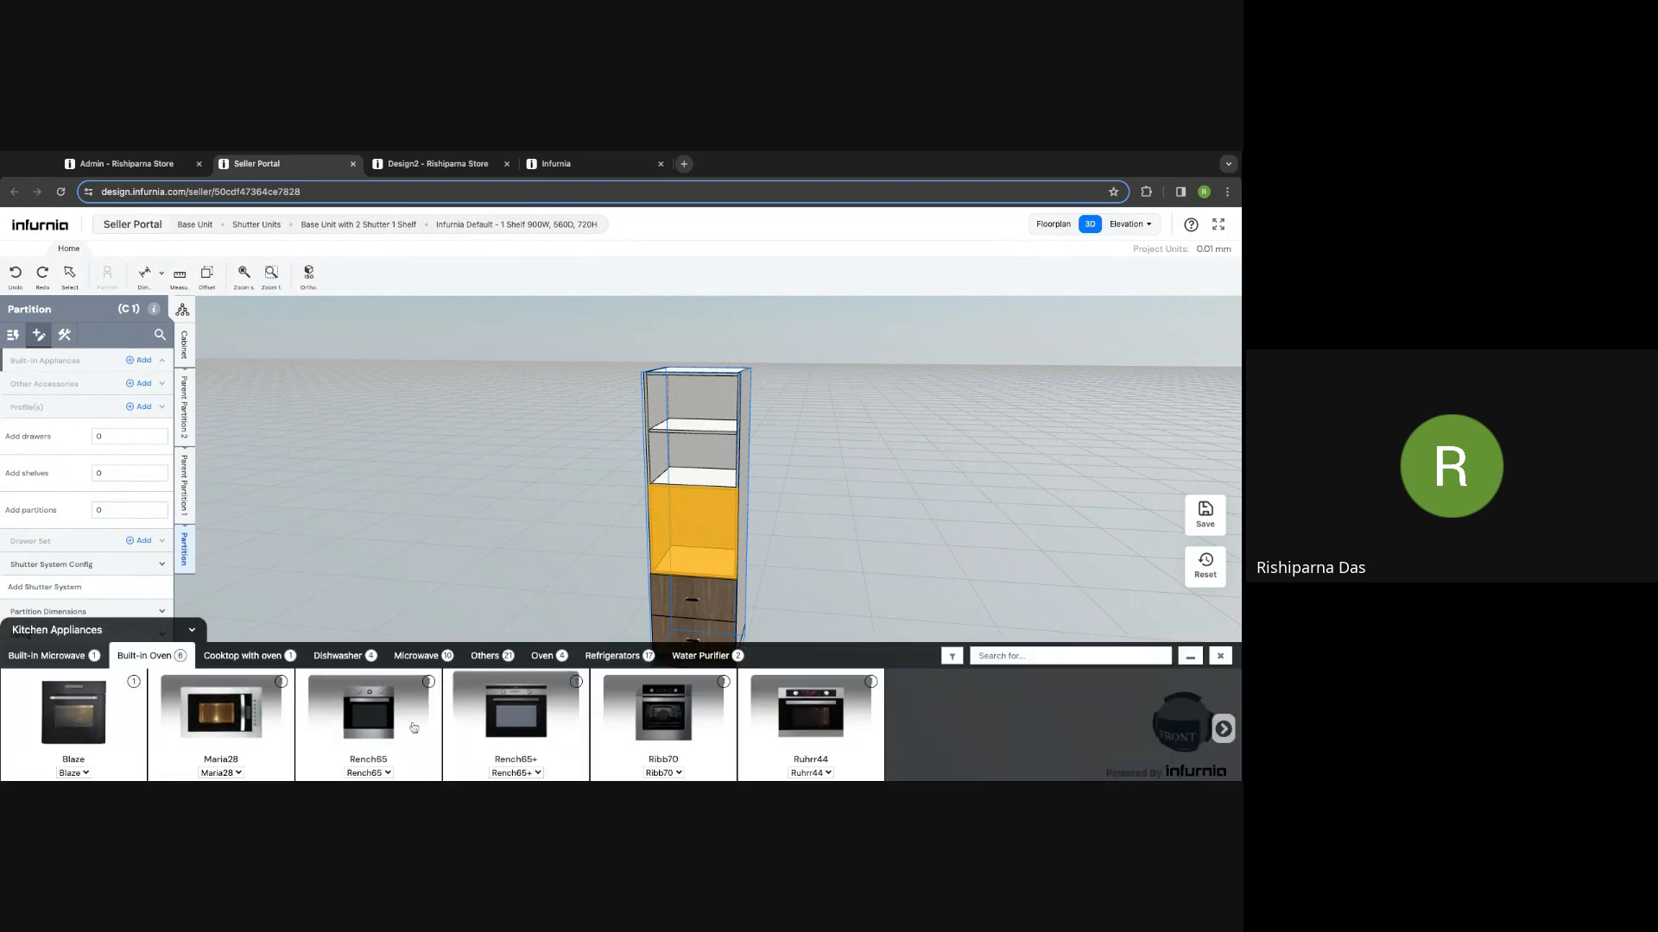
{"action": "left_click", "coordinate": [353, 726]}
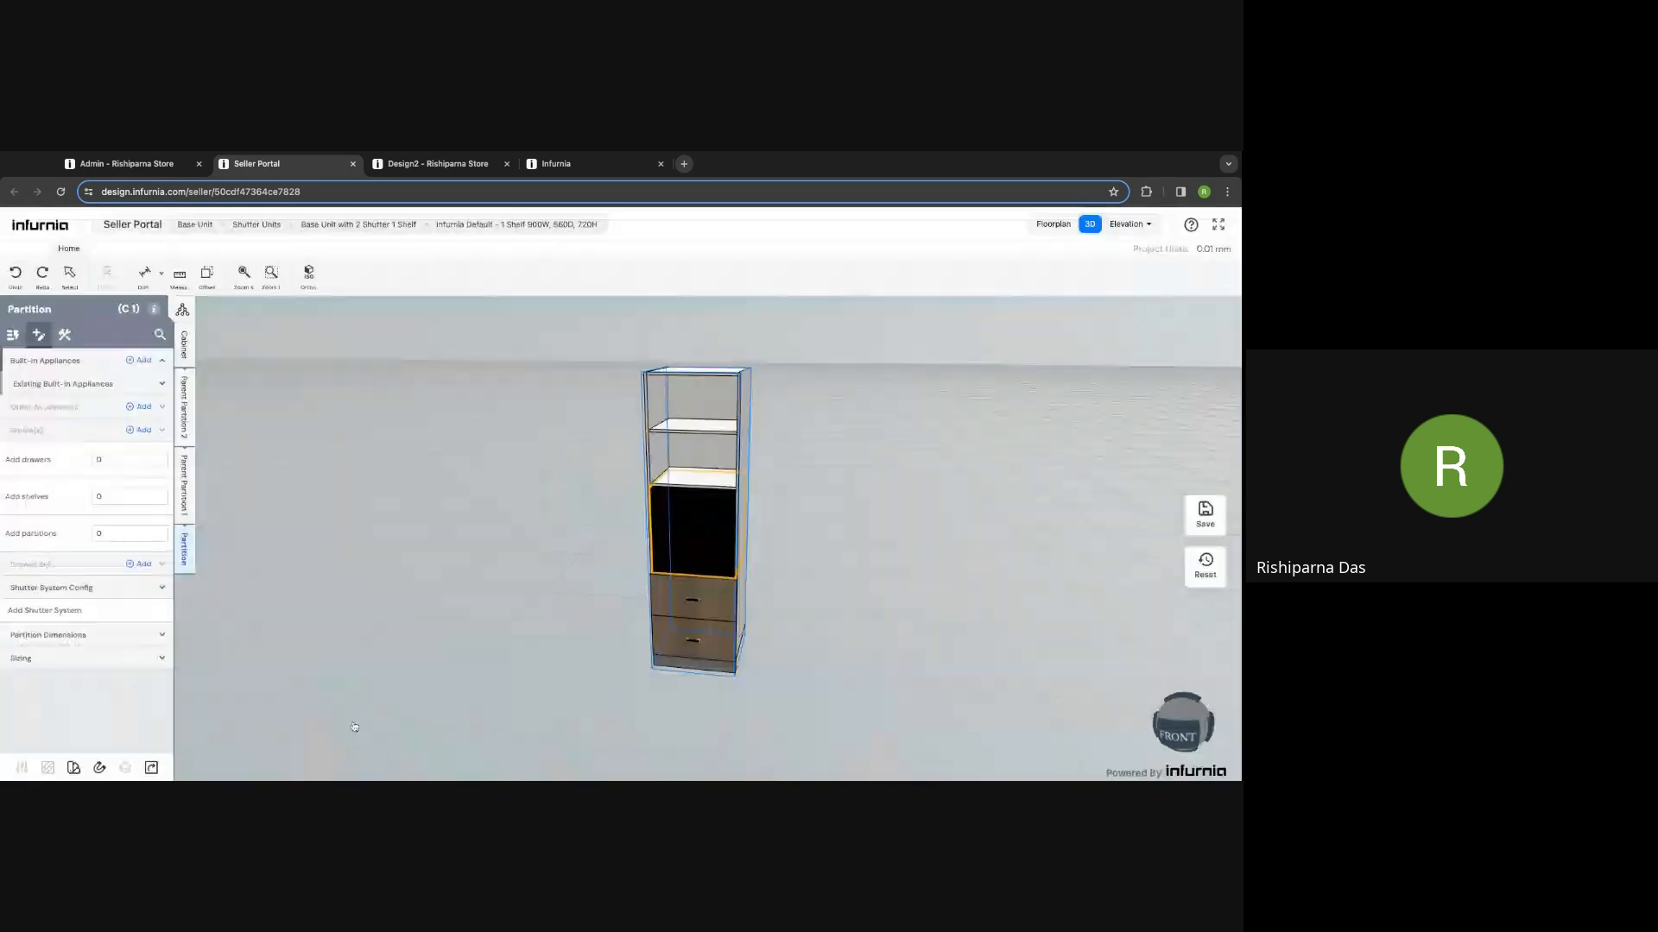
{"action": "scroll", "coordinate": [696, 552], "scroll_direction": "up", "scroll_amount": 2}
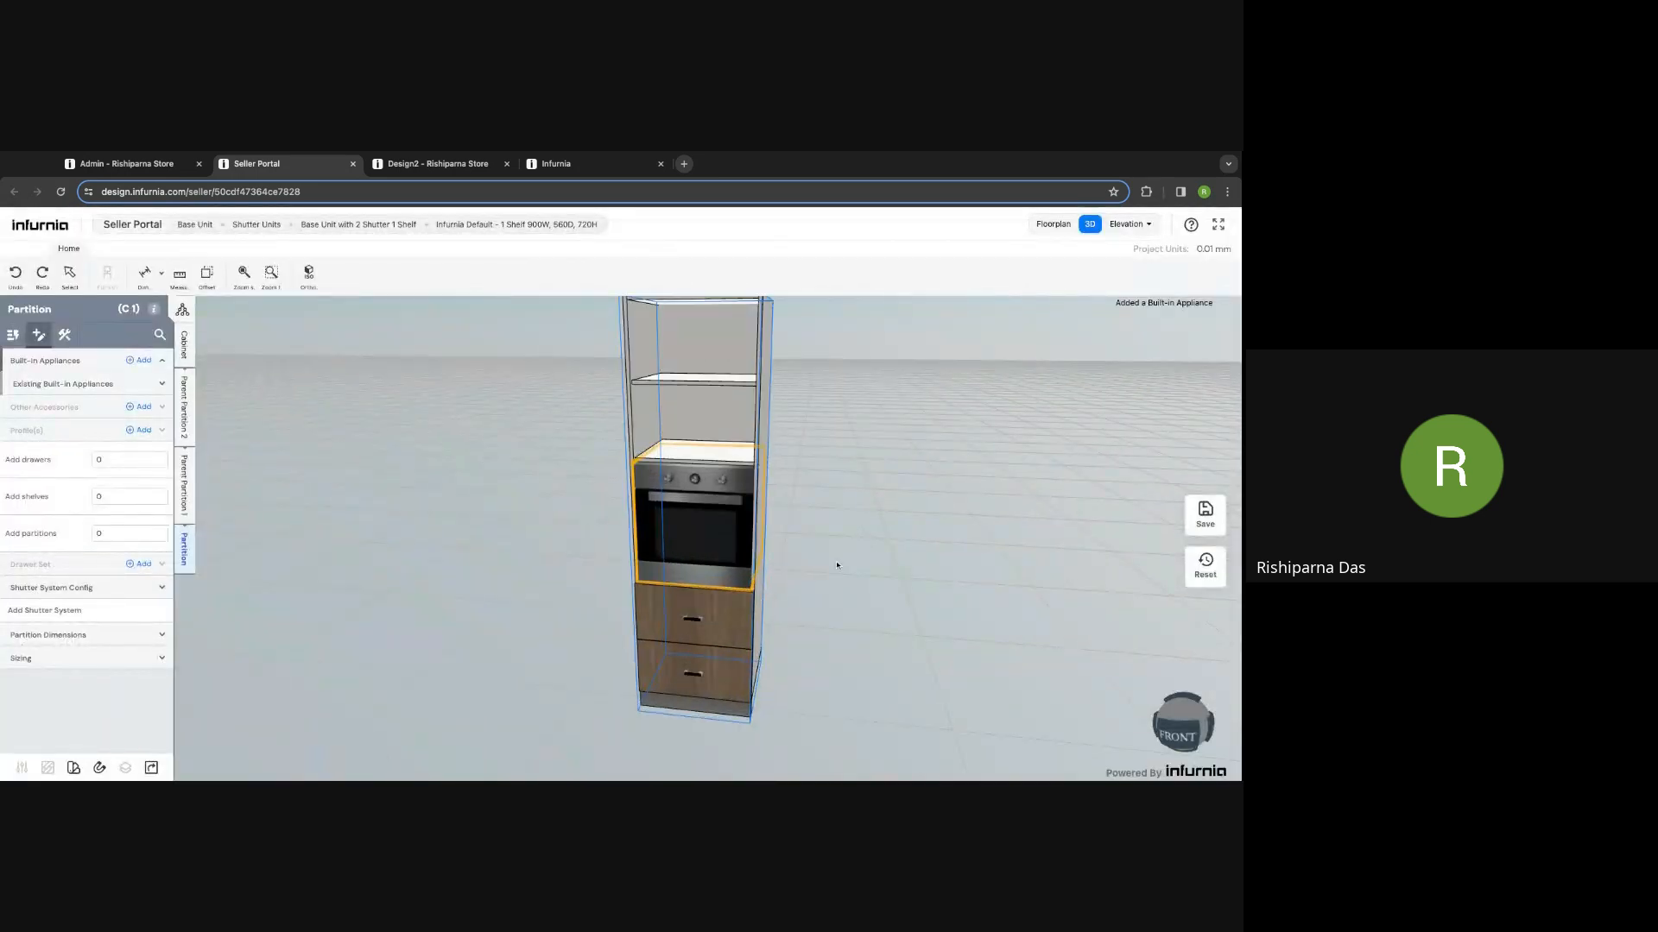
{"action": "right_click_drag", "start_coordinate": [894, 578], "coordinate": [872, 583]}
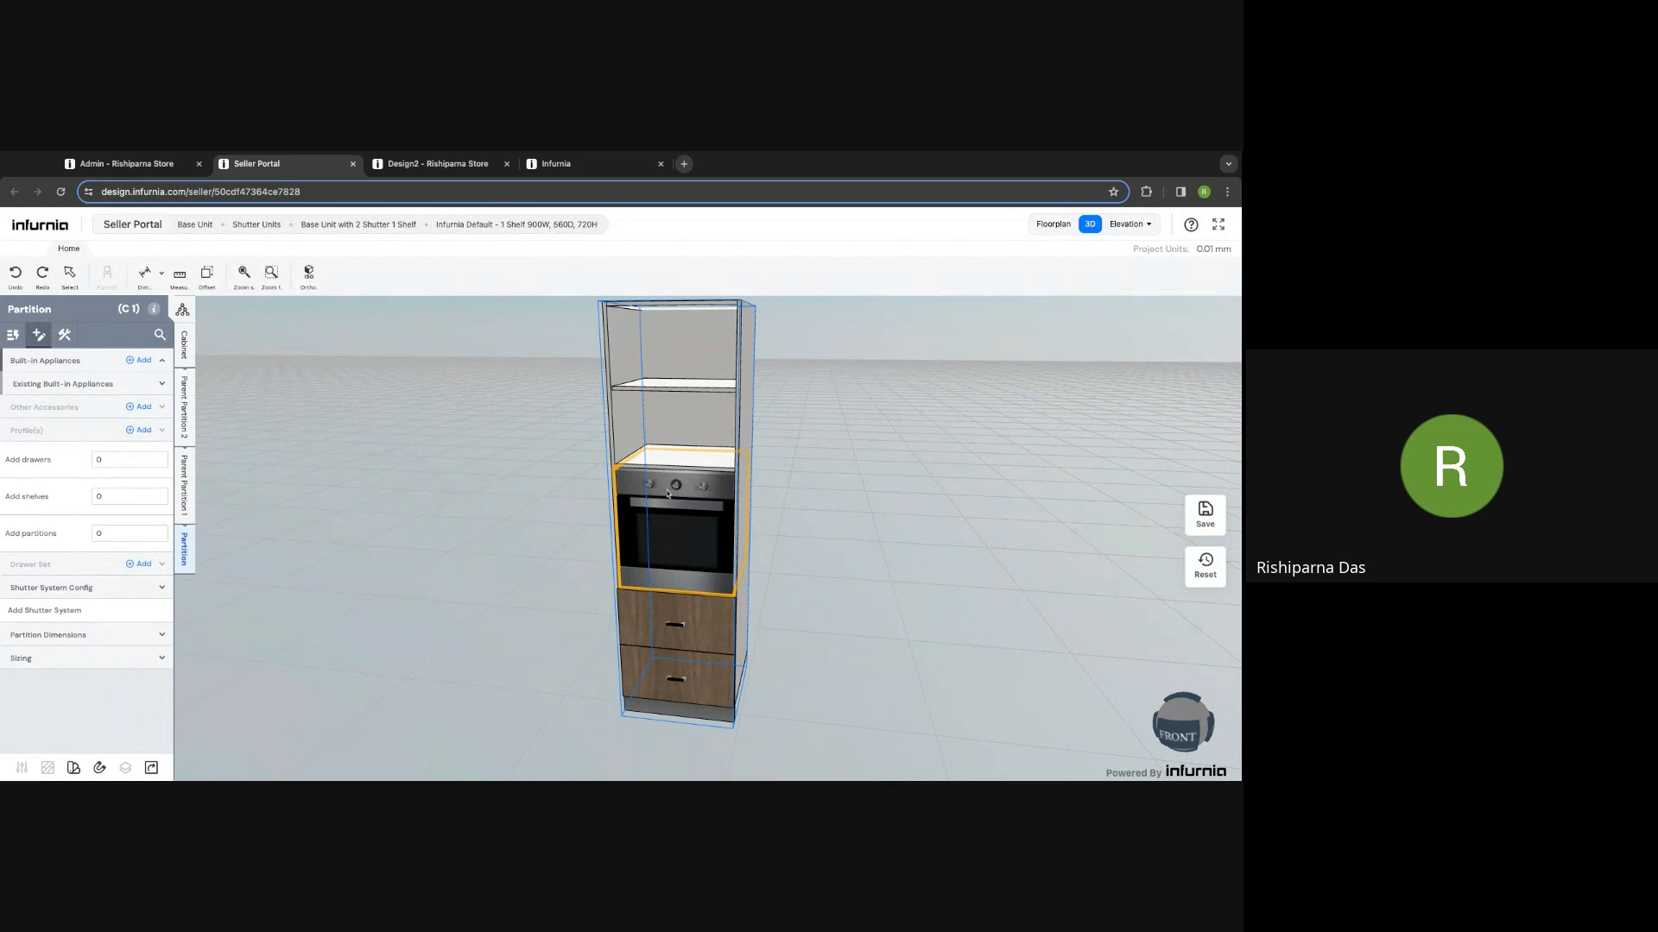
Step: Set the partition height of the compartment directly above the oven to 380 mm
{"action": "left_click", "coordinate": [688, 413]}
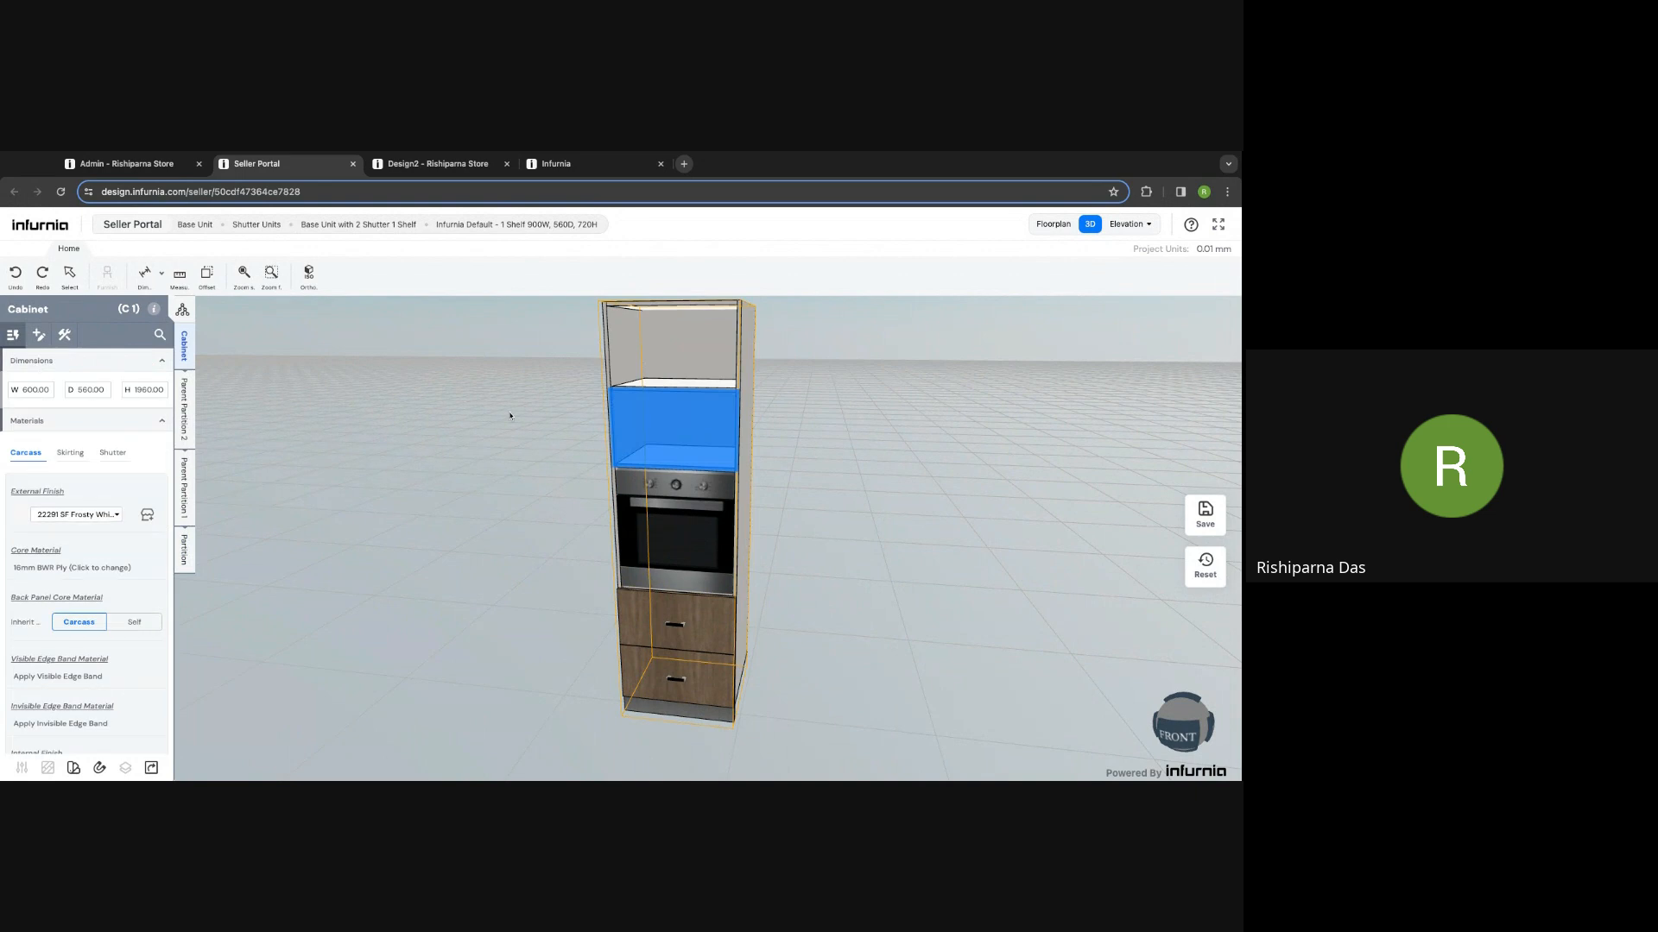
{"action": "left_click", "coordinate": [179, 557]}
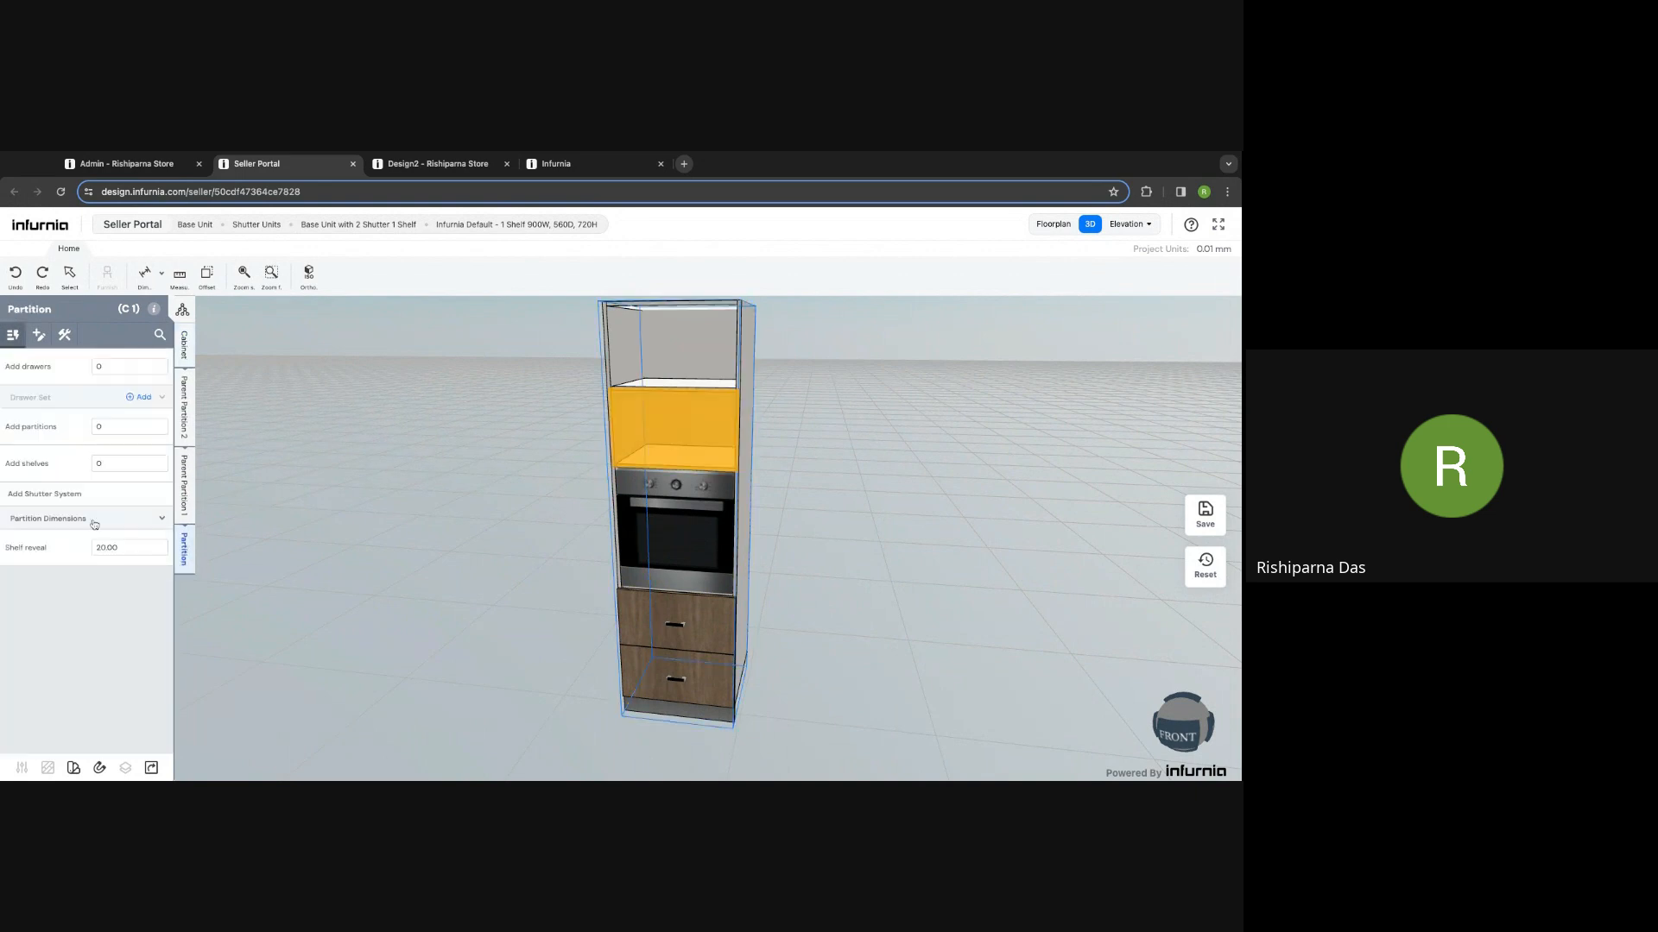
{"action": "left_click", "coordinate": [66, 519]}
{"action": "left_click", "coordinate": [30, 557]}
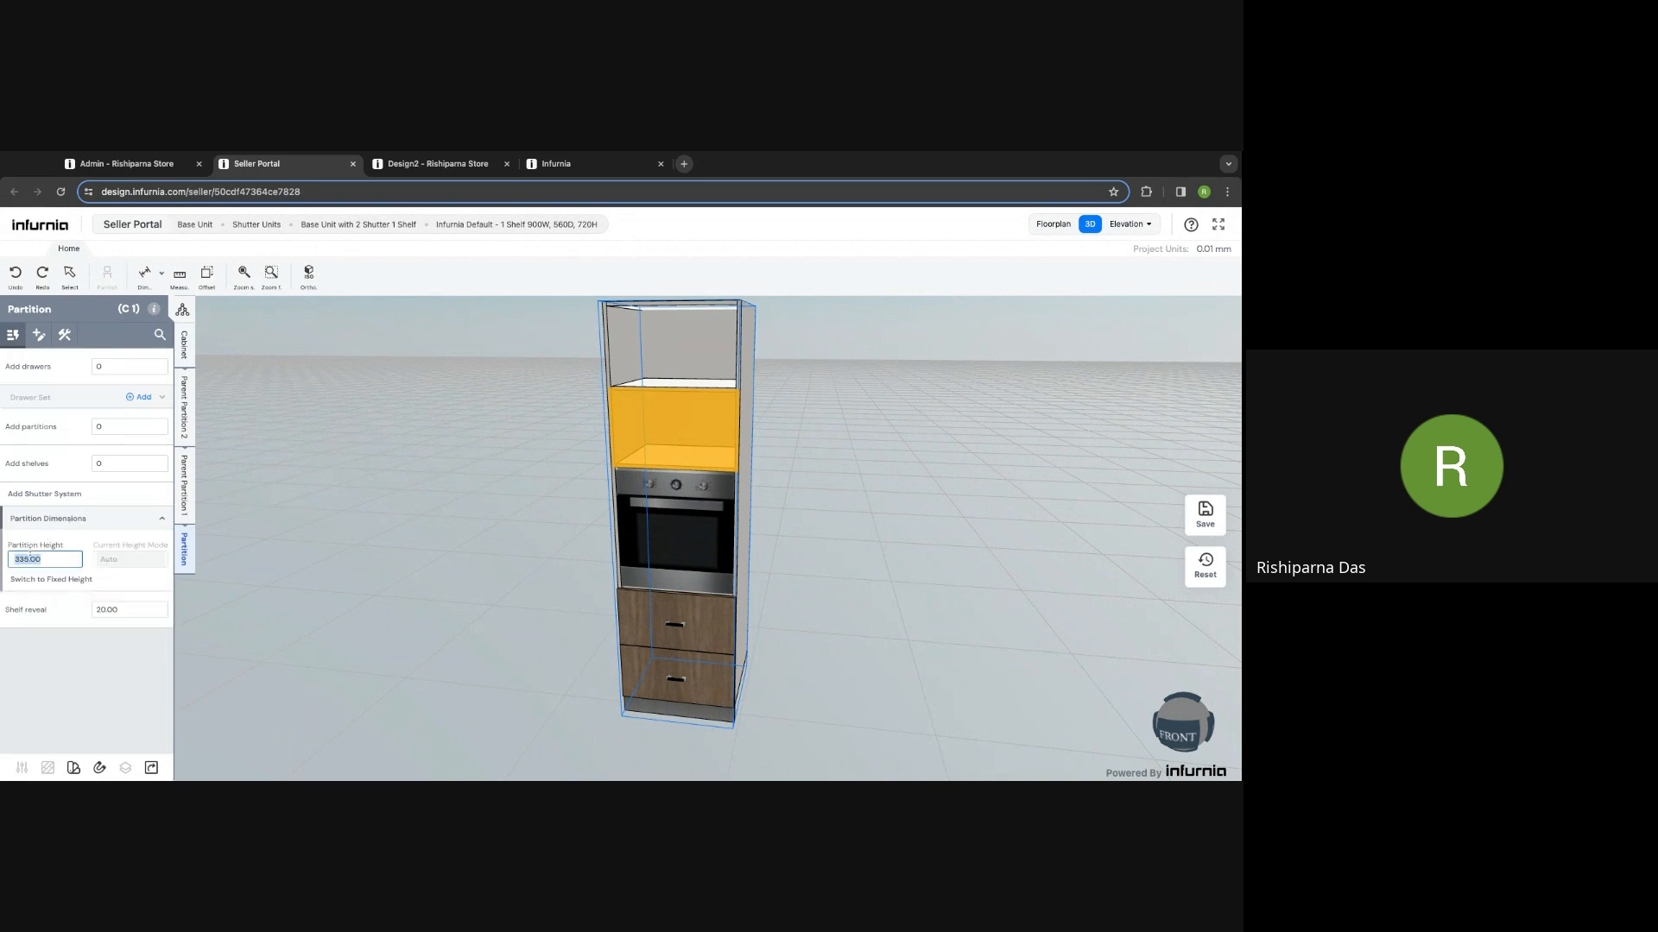
{"action": "type", "text": "380"}
{"action": "key", "text": "Return"}
Step: Add the Radianz built-in microwave to the compartment directly above the oven
{"action": "left_click", "coordinate": [714, 424]}
{"action": "left_click", "coordinate": [39, 335]}
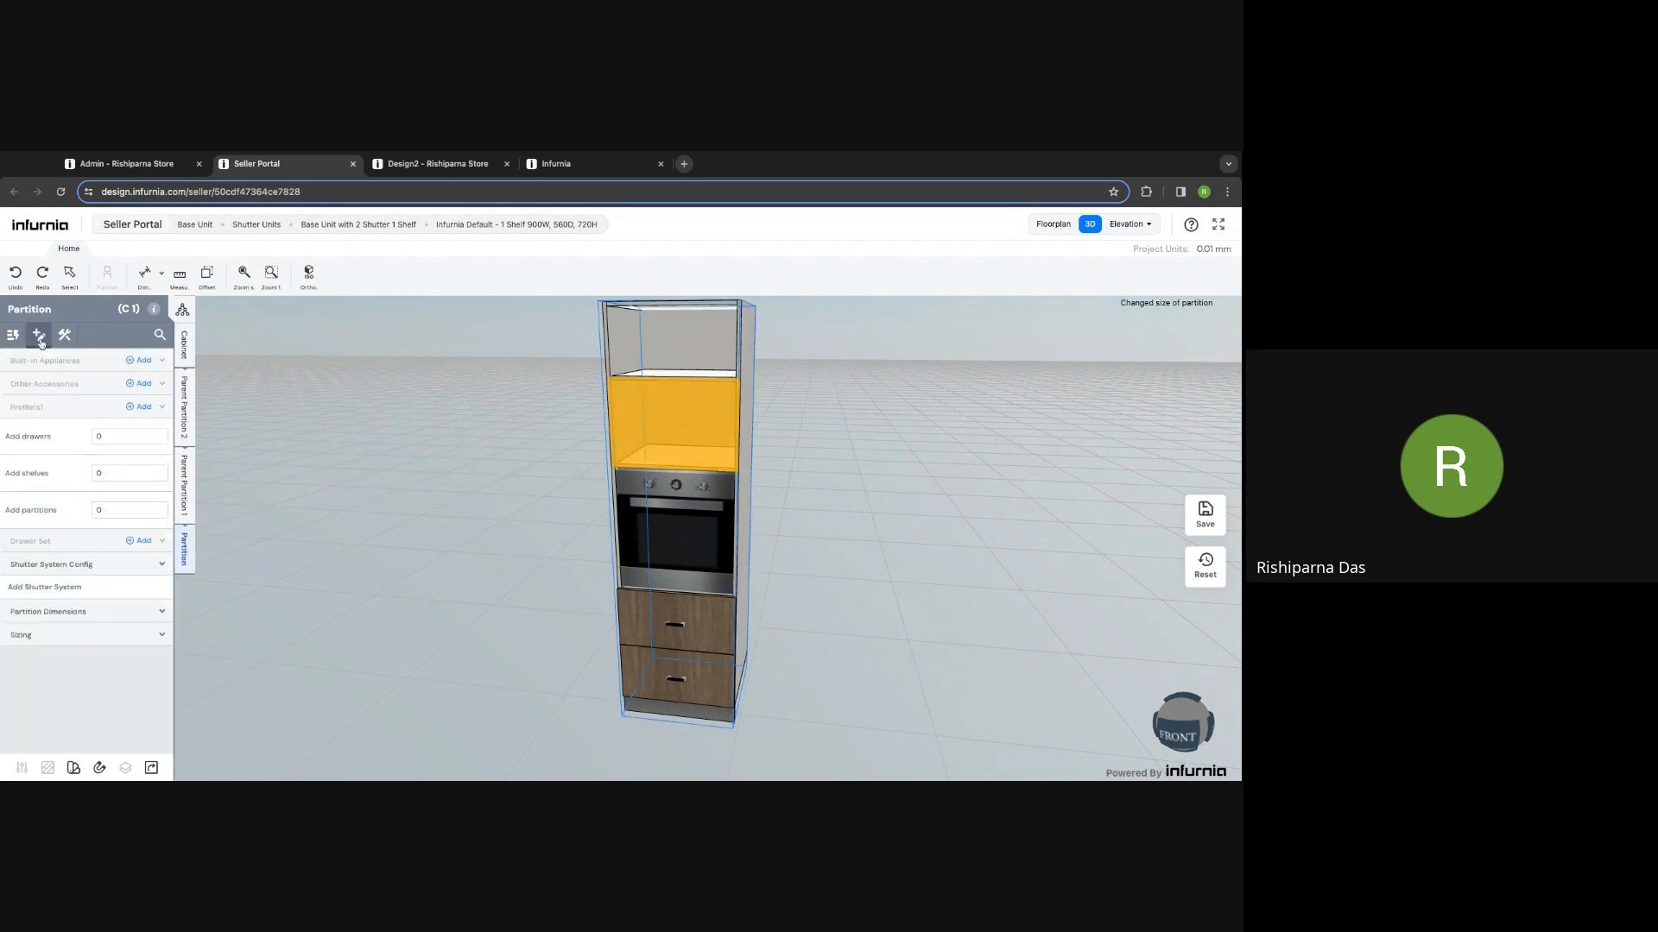
{"action": "left_click", "coordinate": [141, 361]}
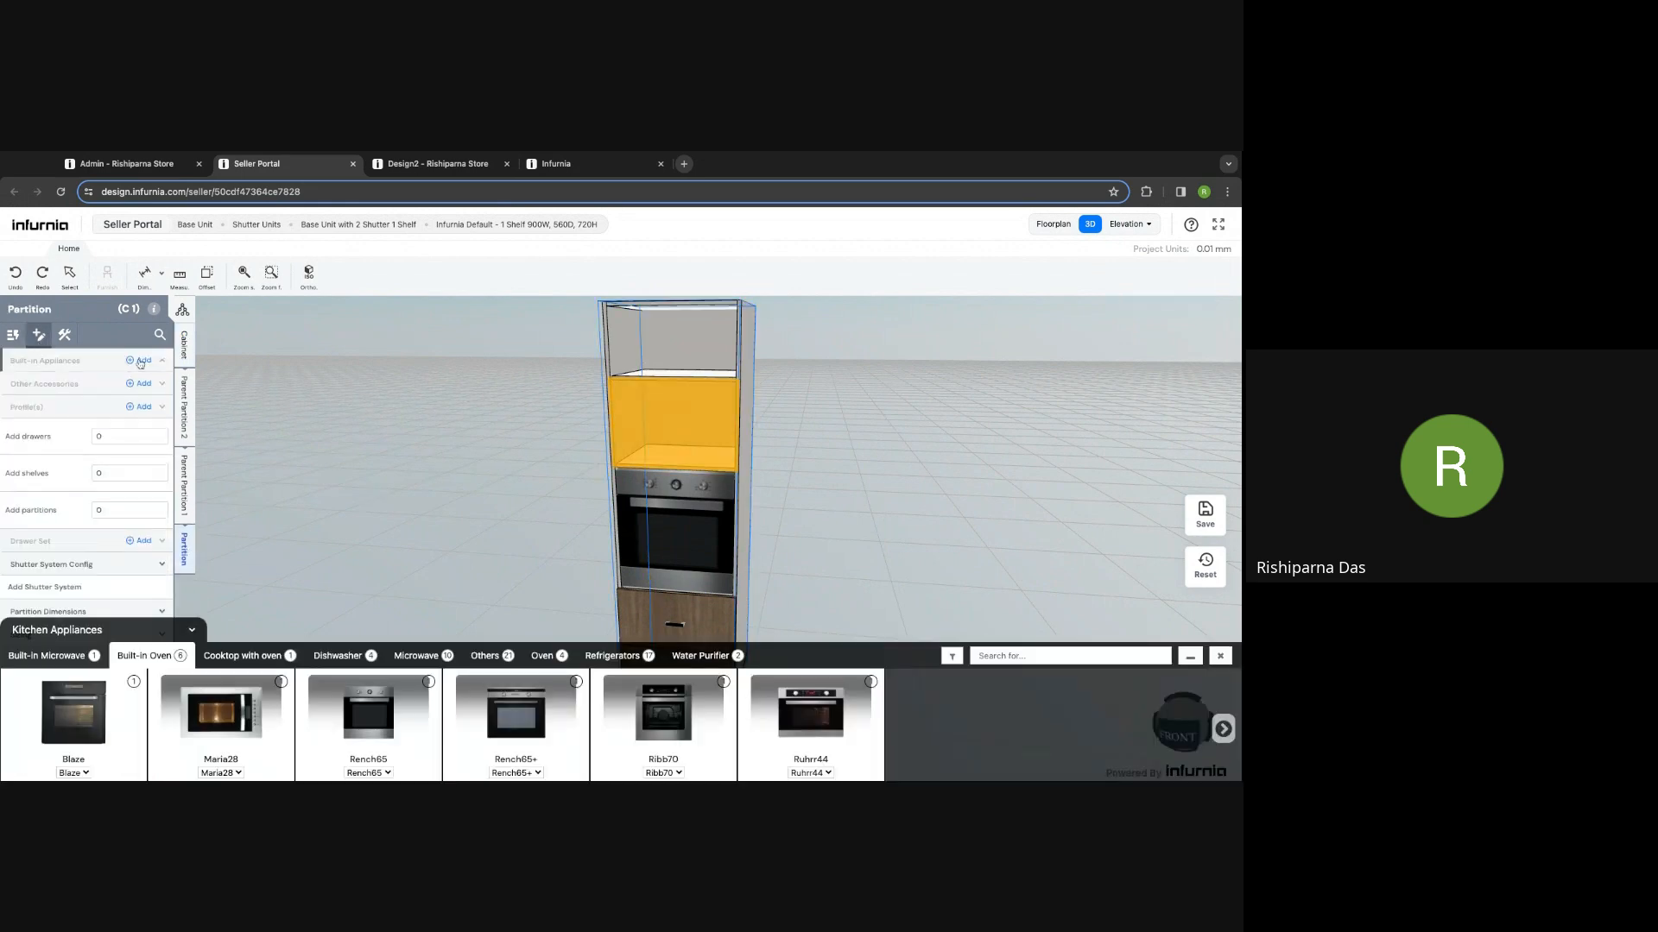
{"action": "left_click", "coordinate": [47, 655]}
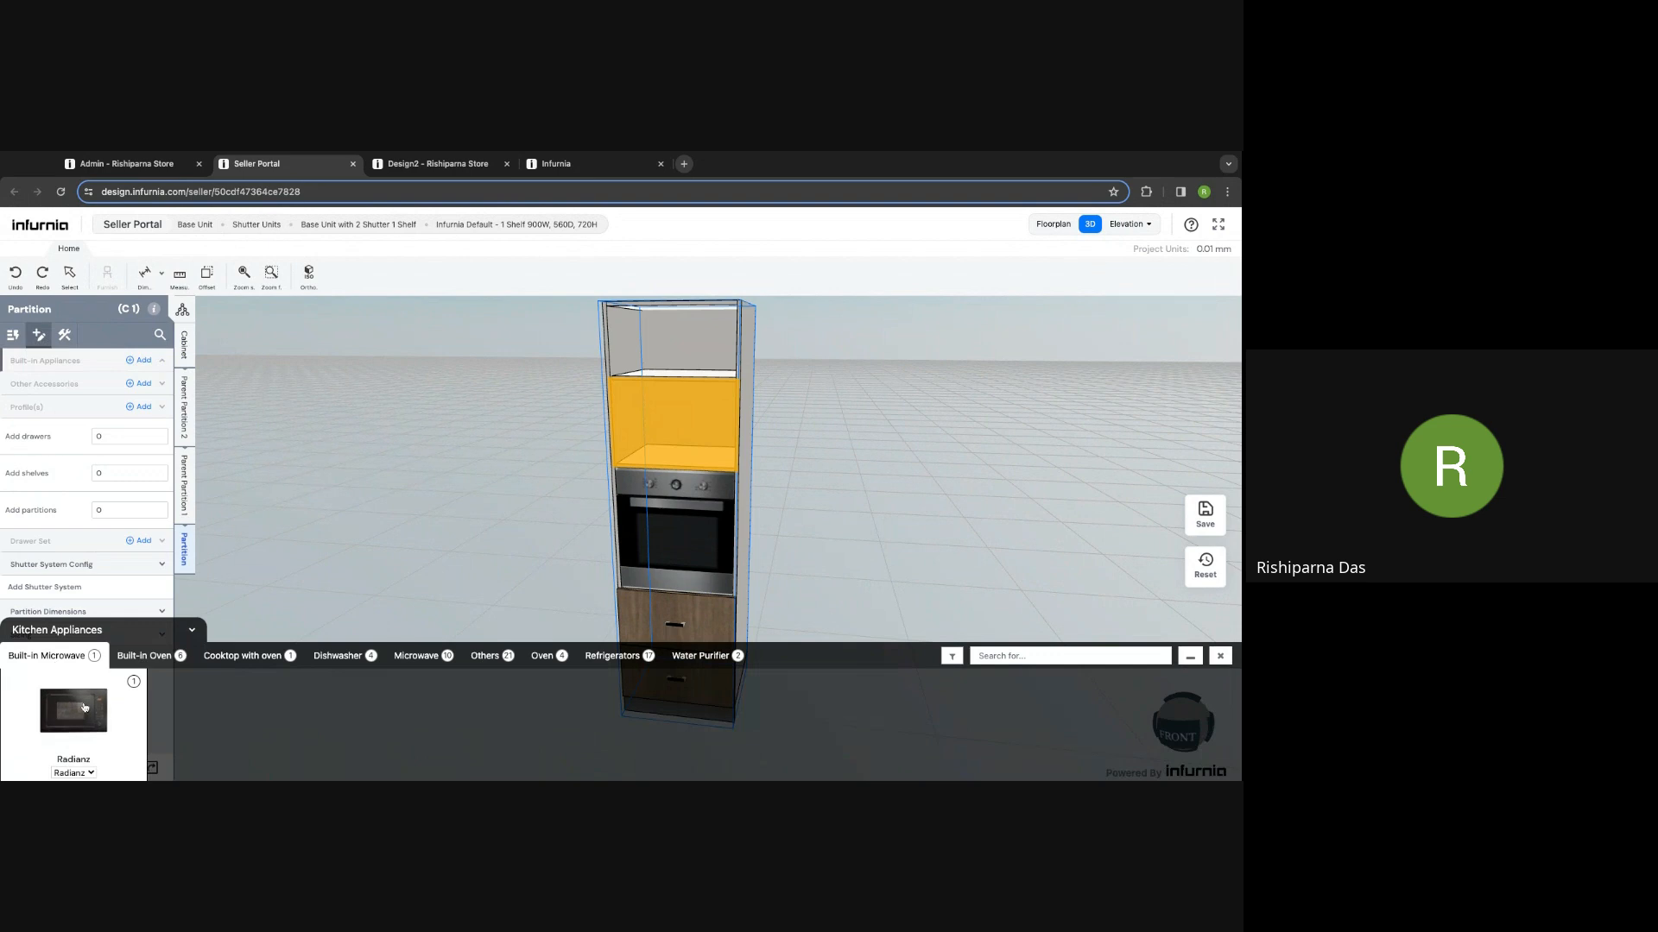
{"action": "left_click", "coordinate": [84, 708]}
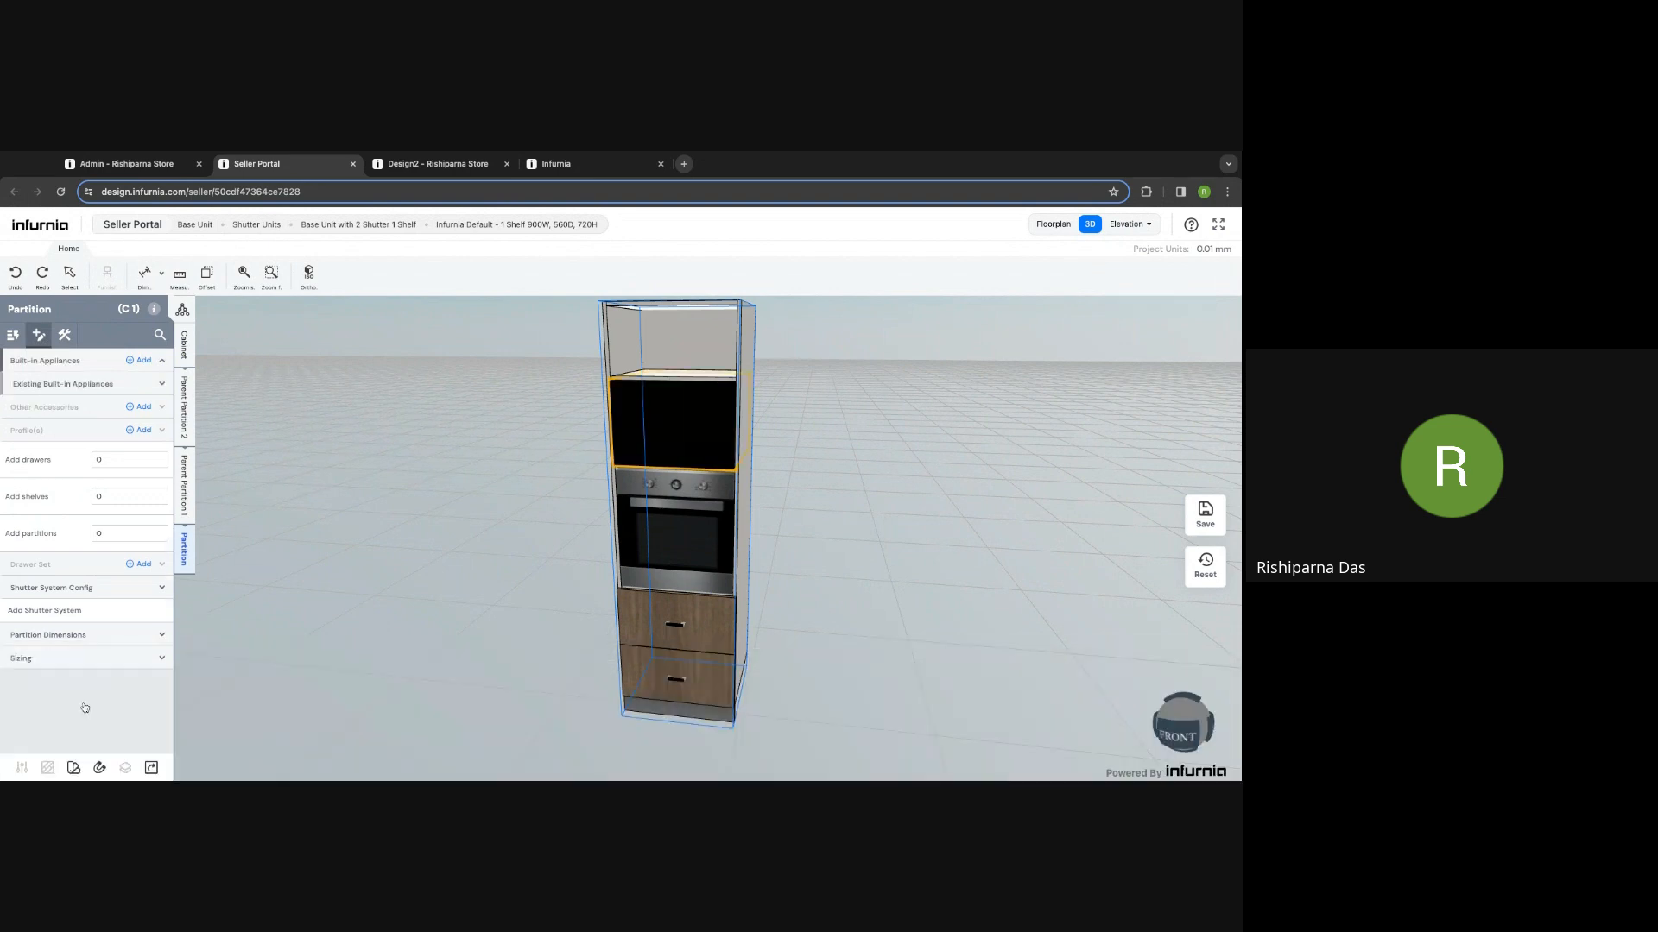
Step: Add a shutter system to the topmost open compartment above the microwave
{"action": "left_click", "coordinate": [676, 342]}
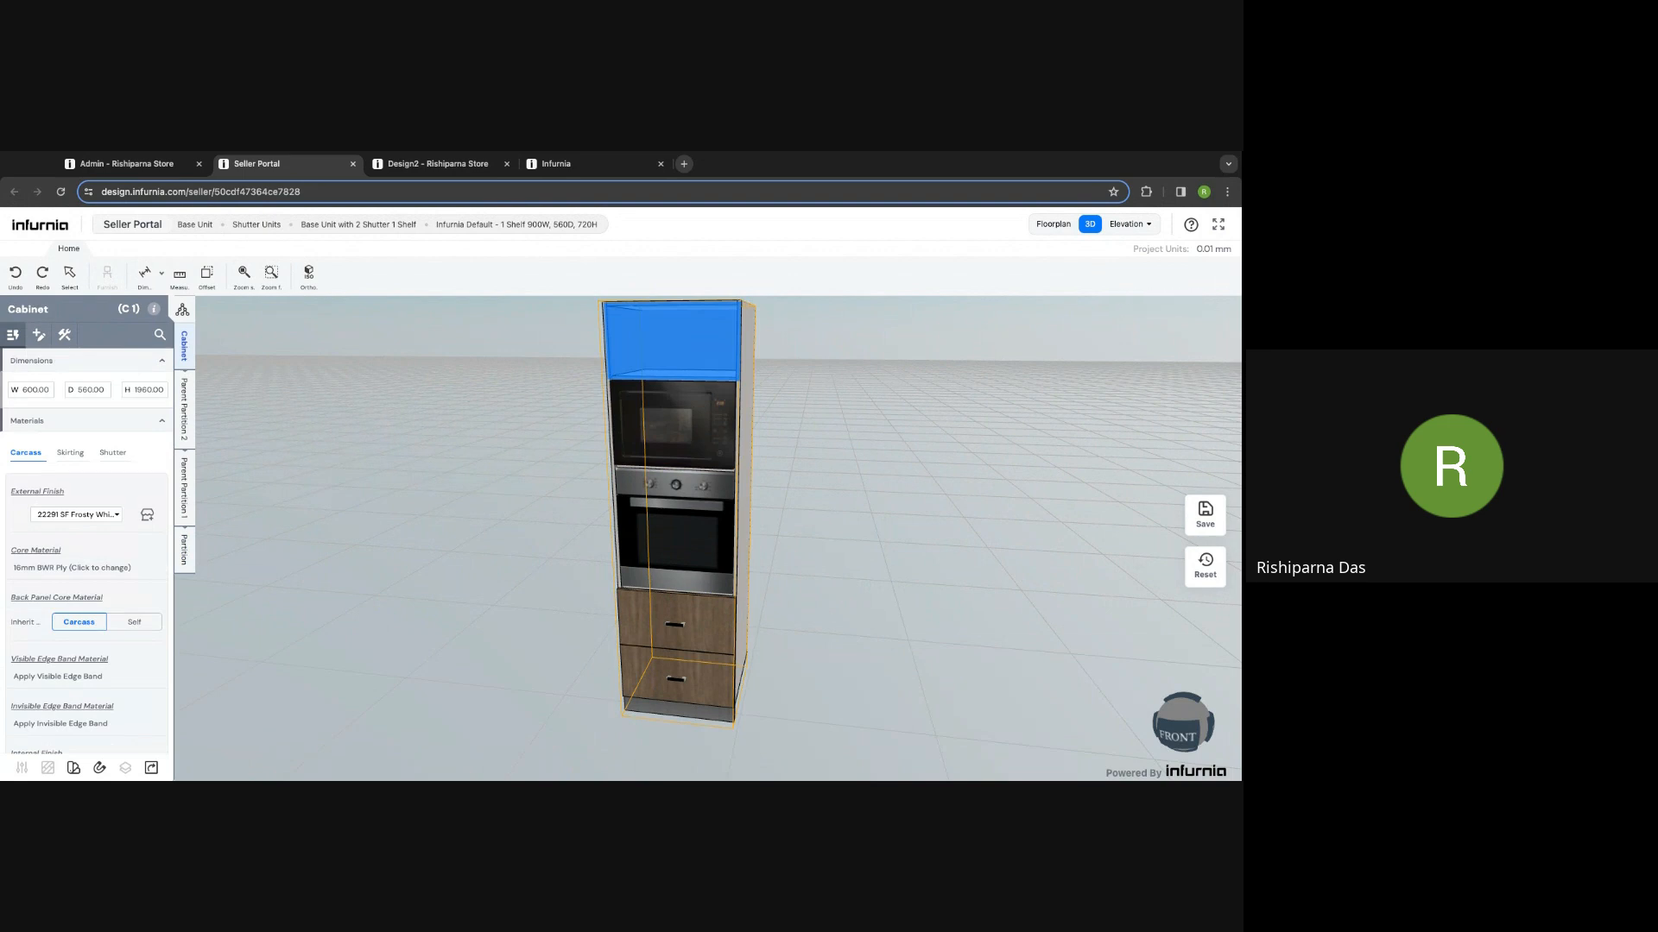
{"action": "left_click", "coordinate": [184, 550]}
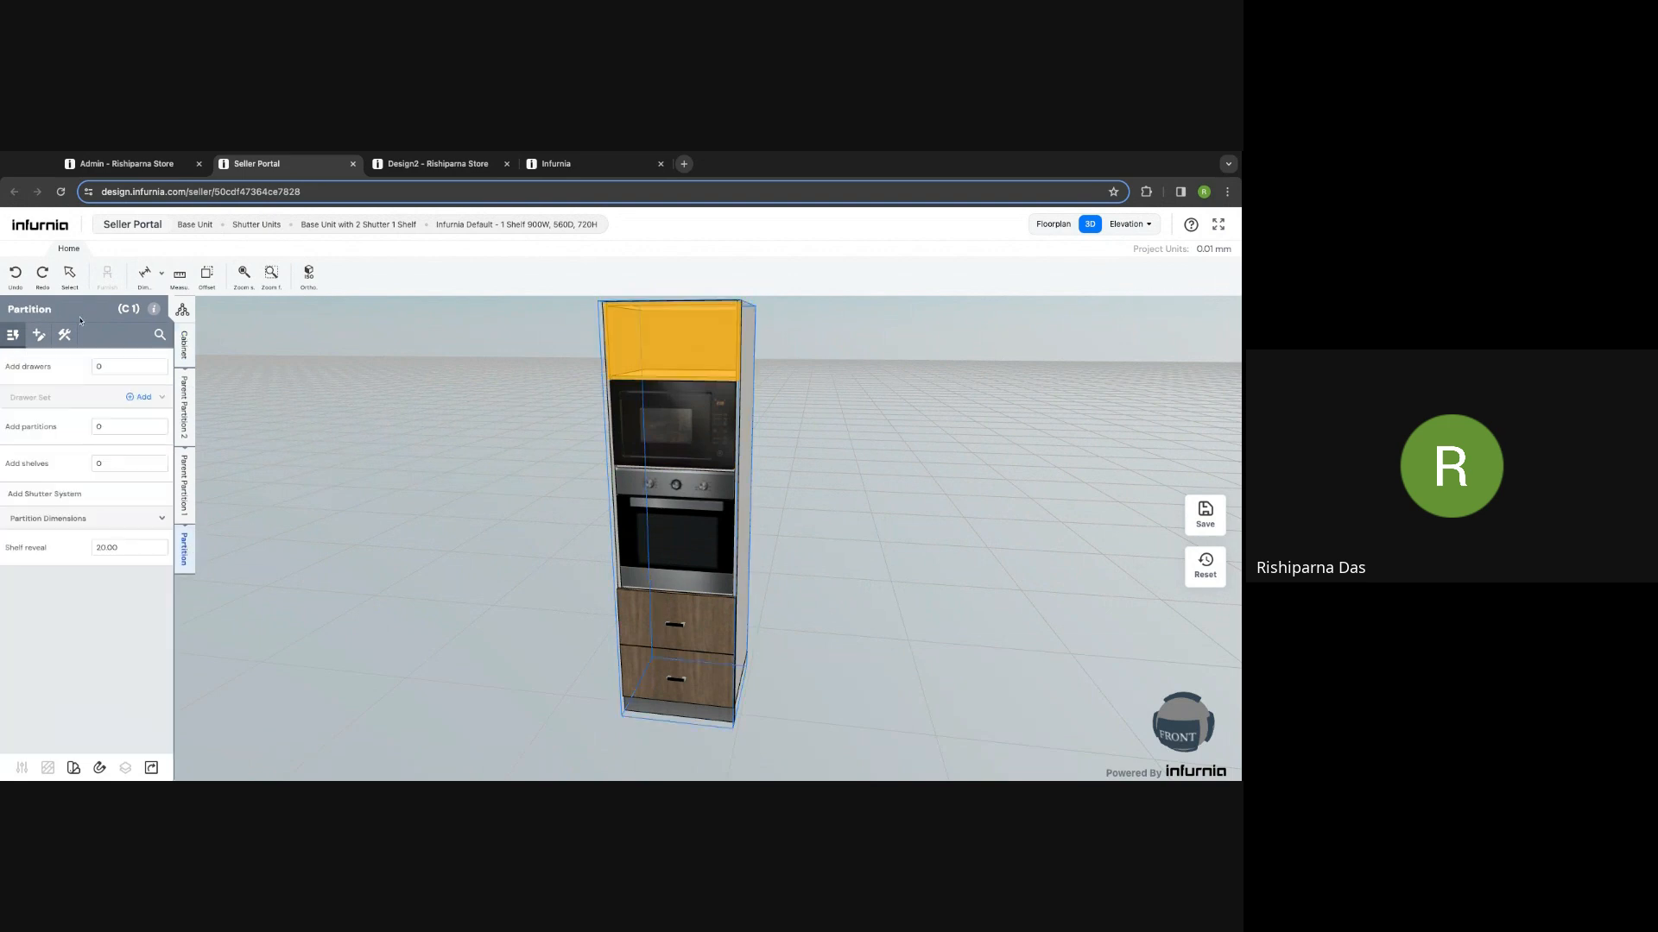
{"action": "left_click", "coordinate": [37, 336]}
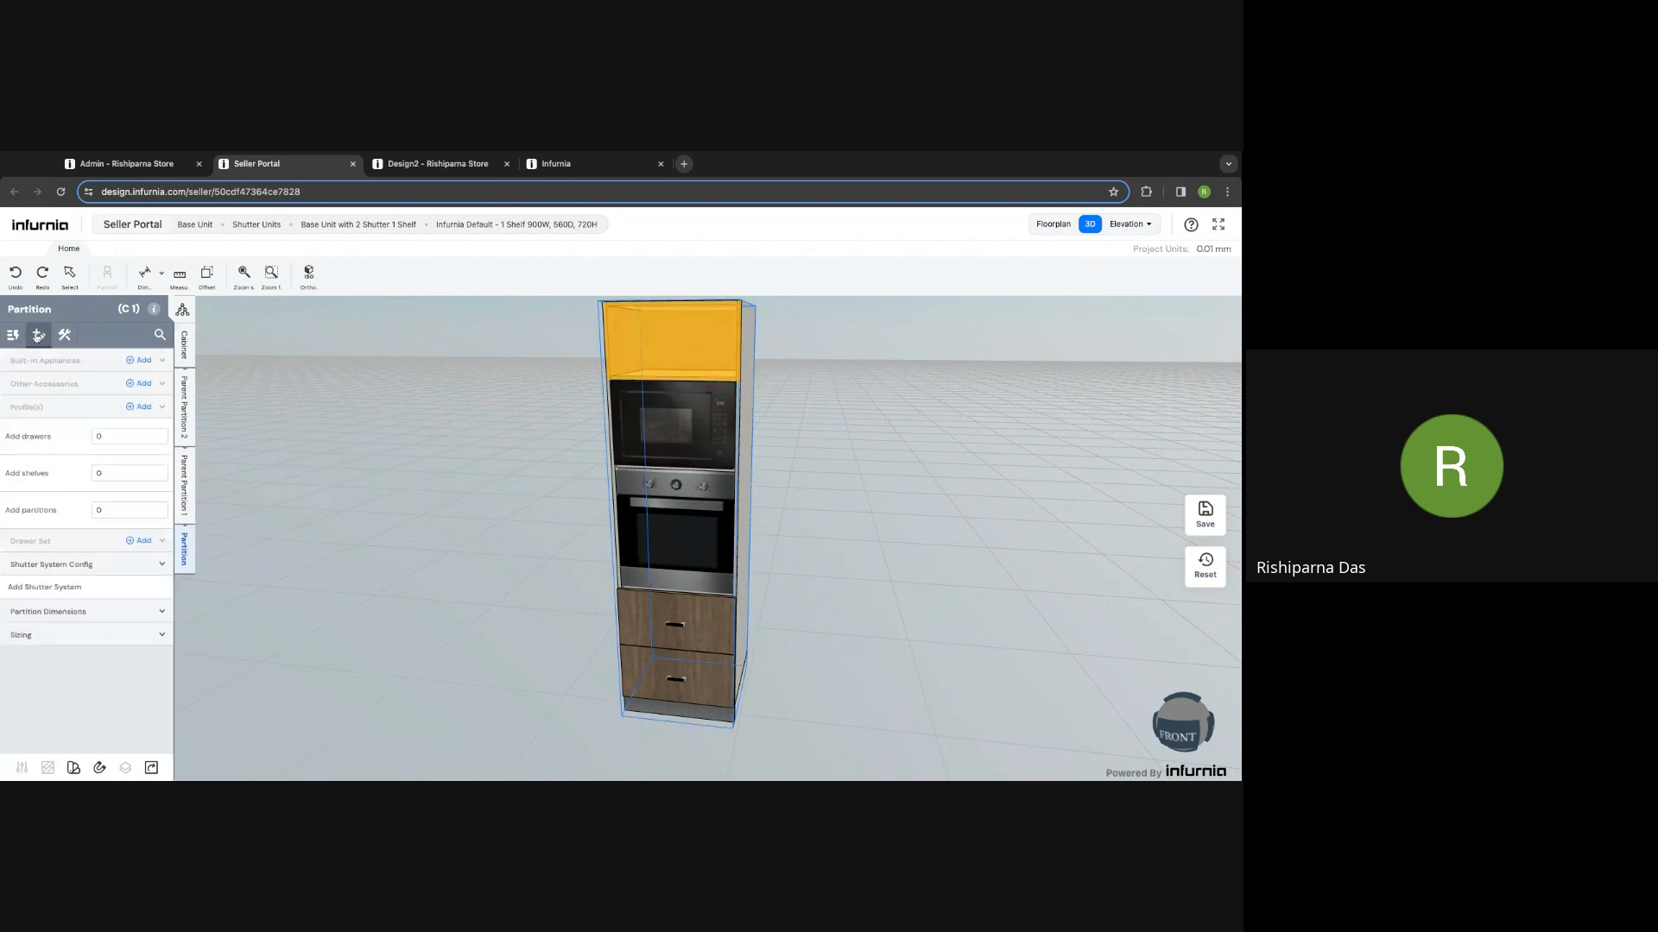
{"action": "left_click", "coordinate": [53, 589]}
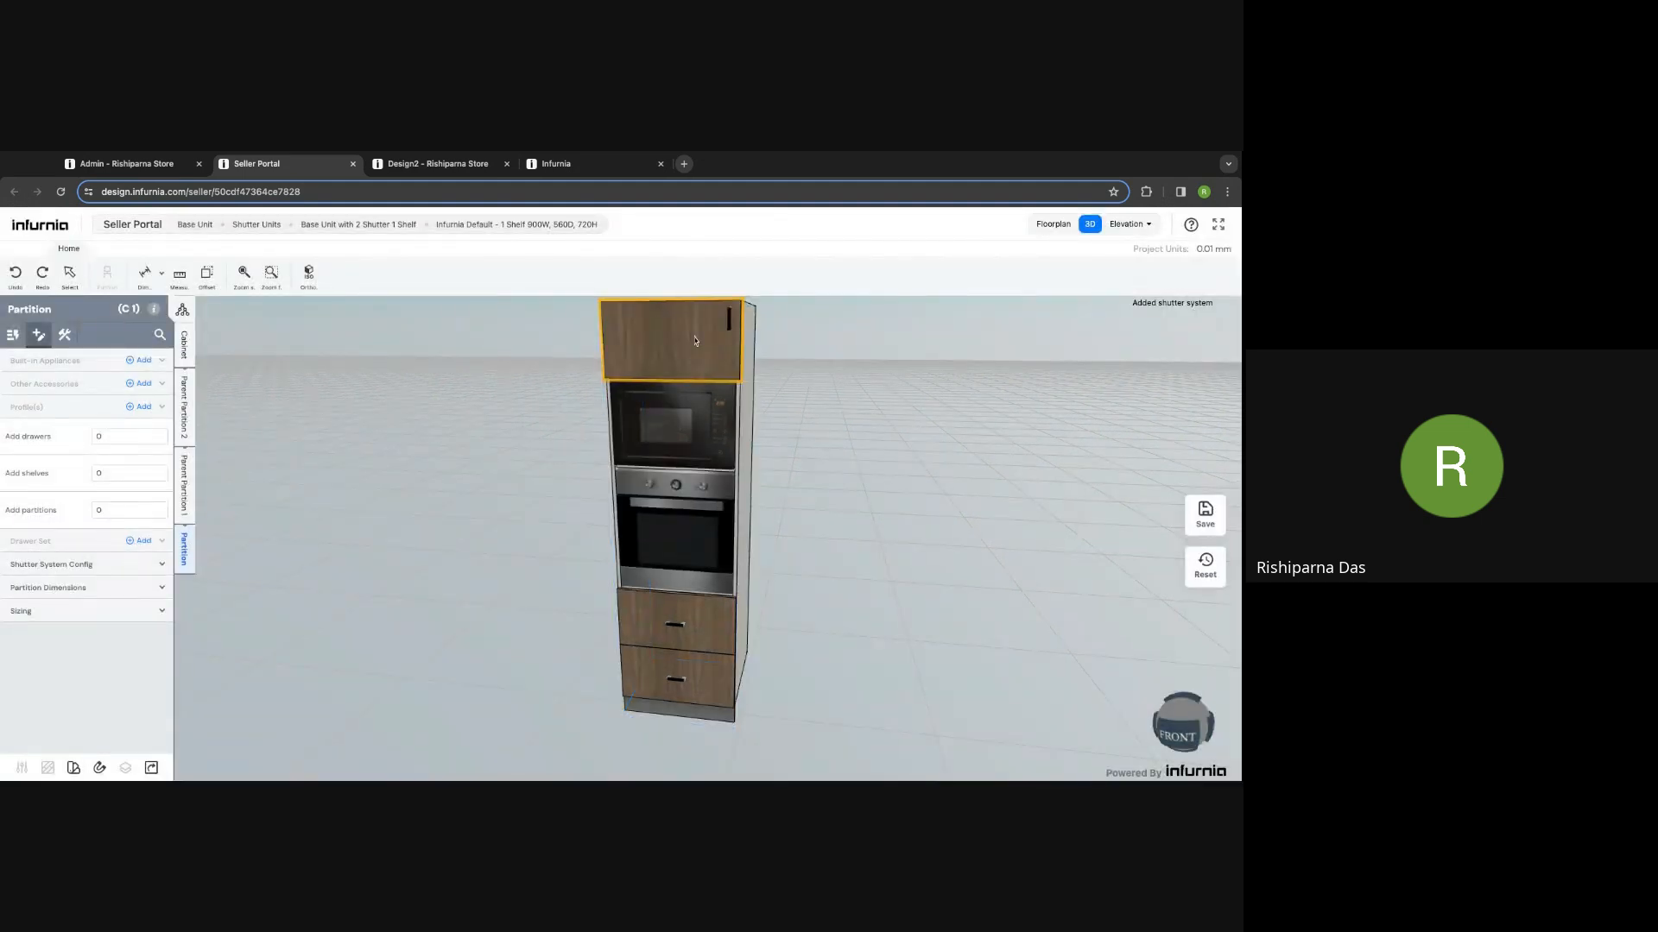
Step: Change the topmost compartment's shutter system to one that opens upward, and test opening and closing the shutter
{"action": "left_click", "coordinate": [687, 345]}
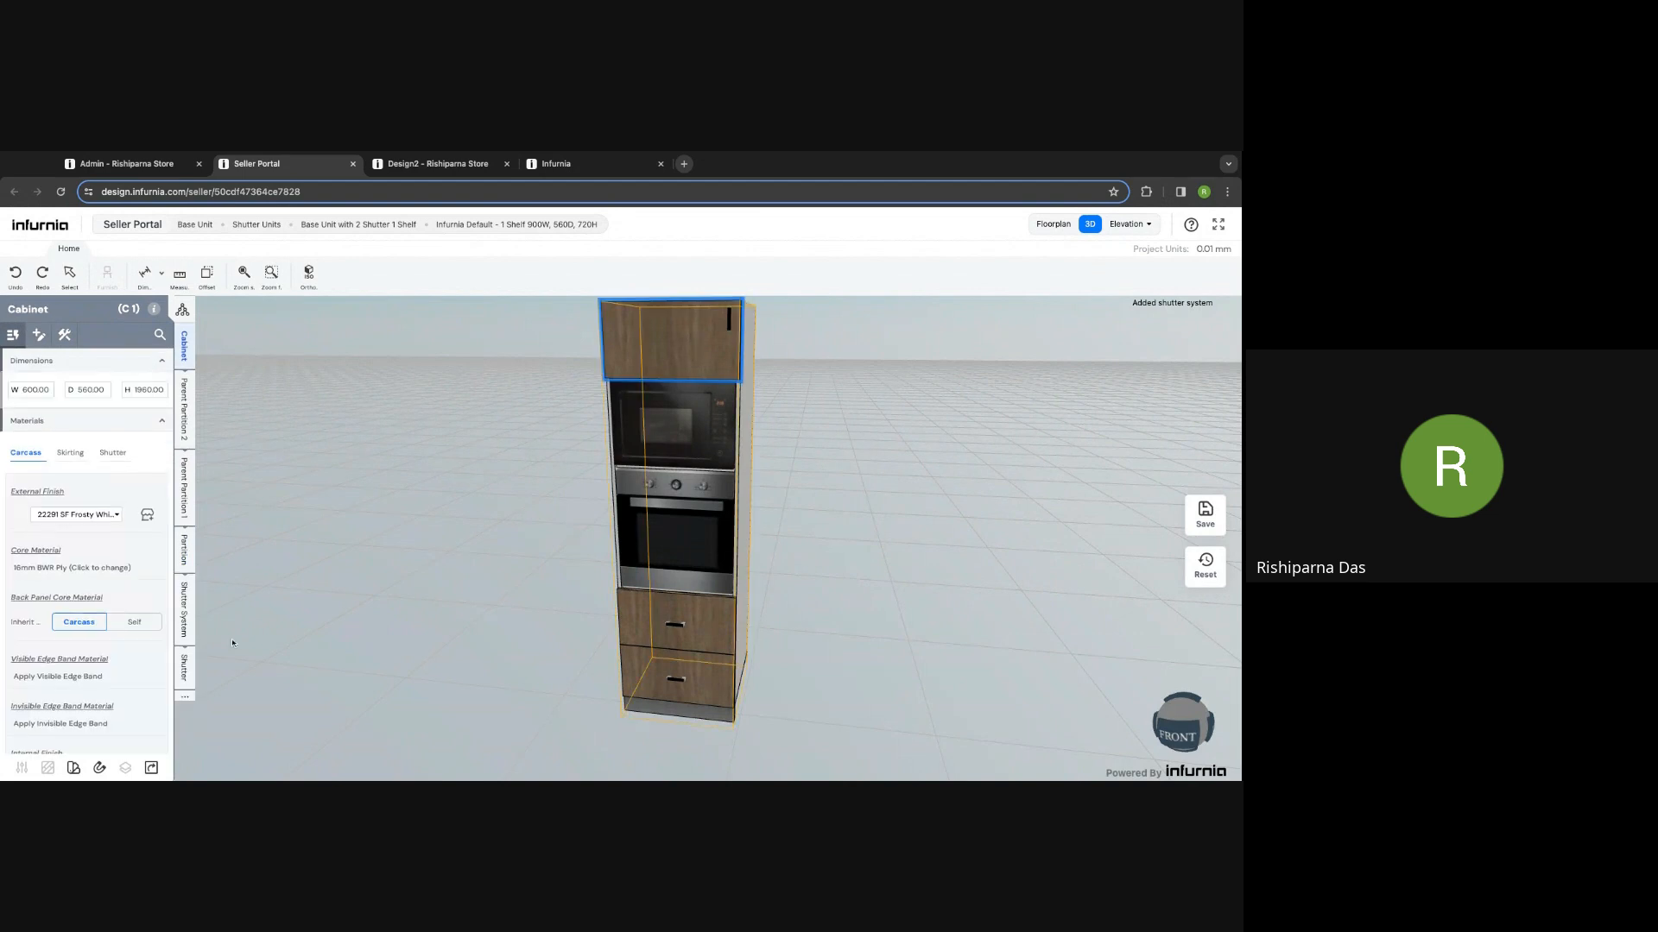
{"action": "left_click", "coordinate": [184, 608]}
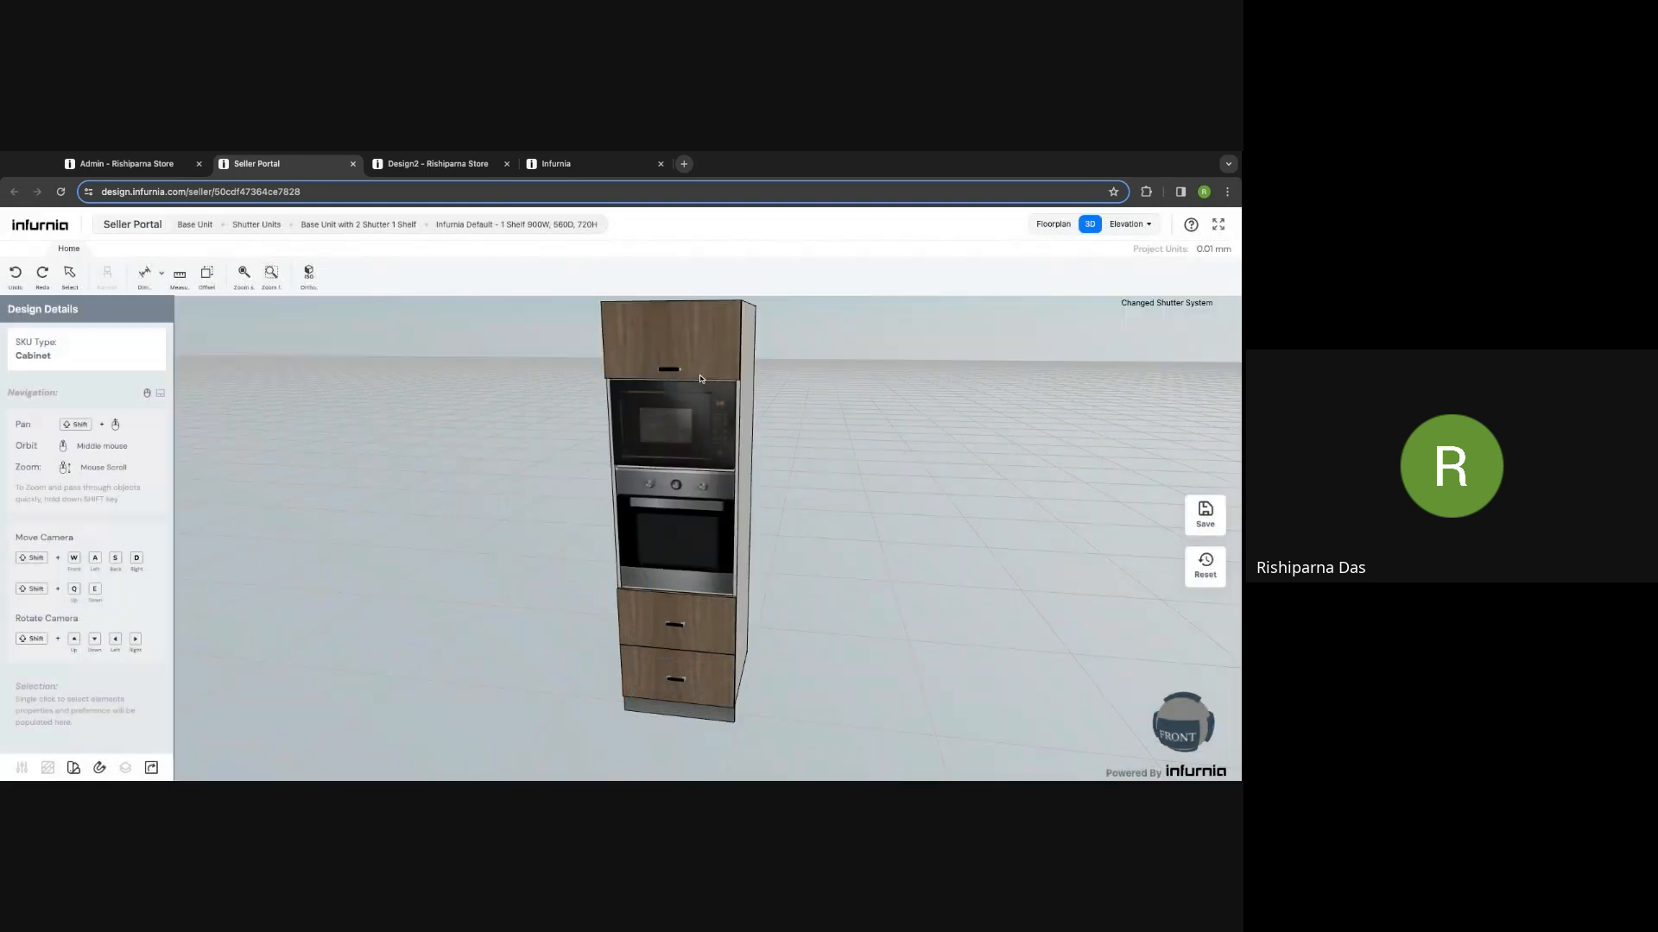
{"action": "double_click", "coordinate": [696, 376]}
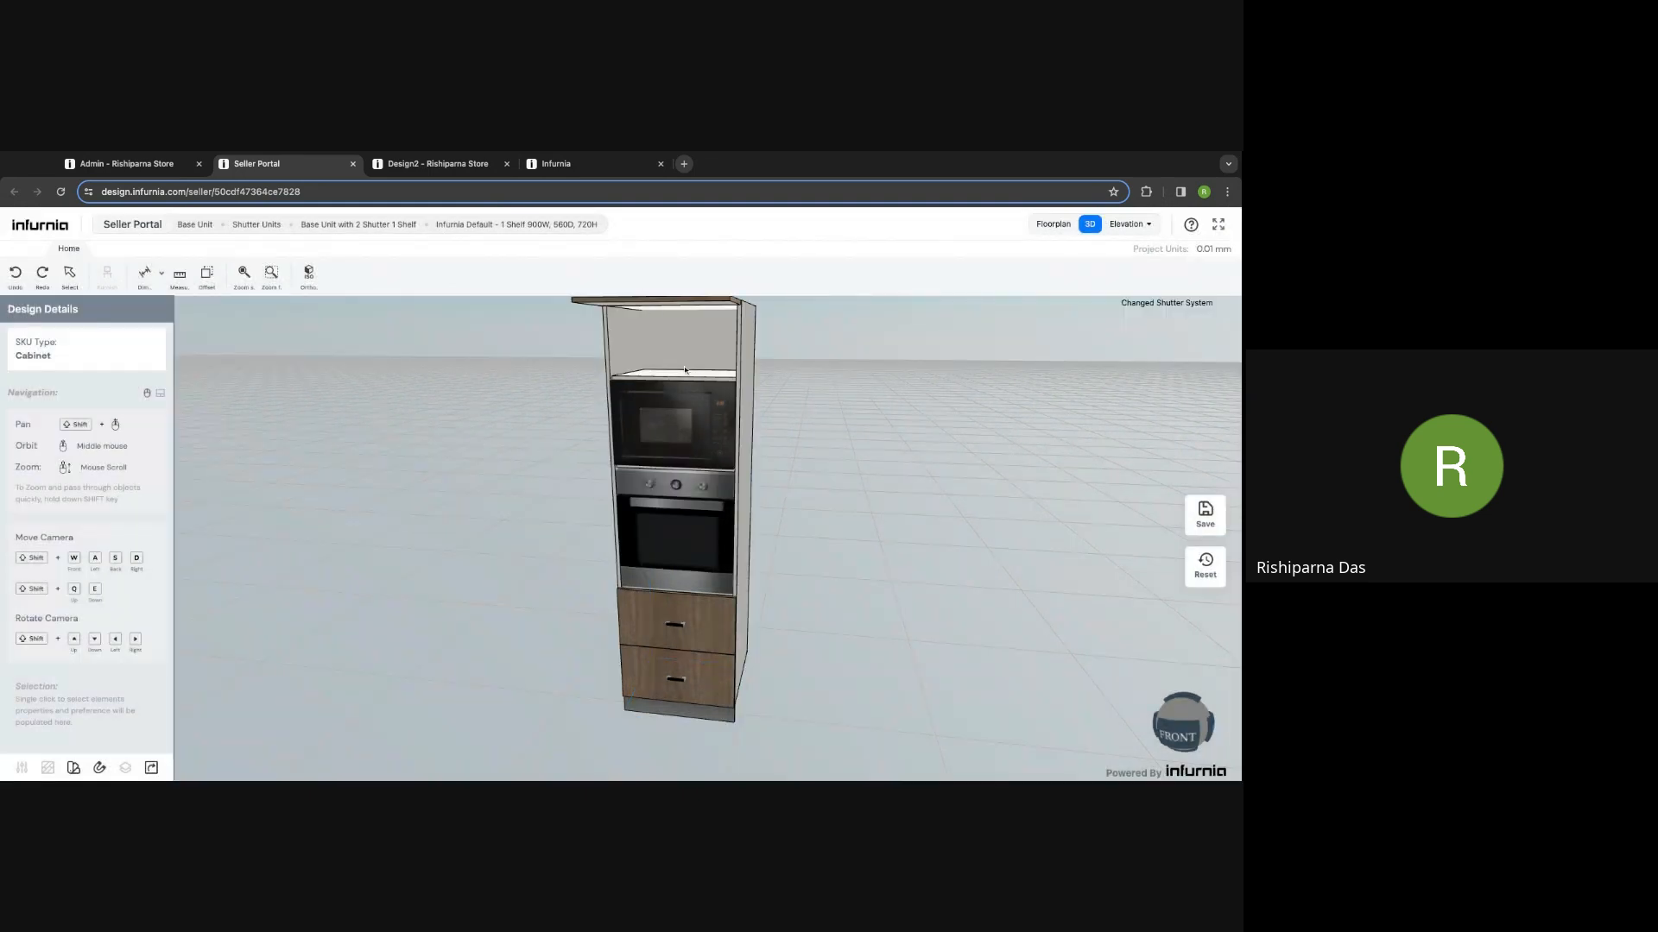
{"action": "double_click", "coordinate": [654, 302]}
Step: Open and close the drawers below the oven to check them, and view the upper drawer's accessory and fascia settings
{"action": "double_click", "coordinate": [641, 663]}
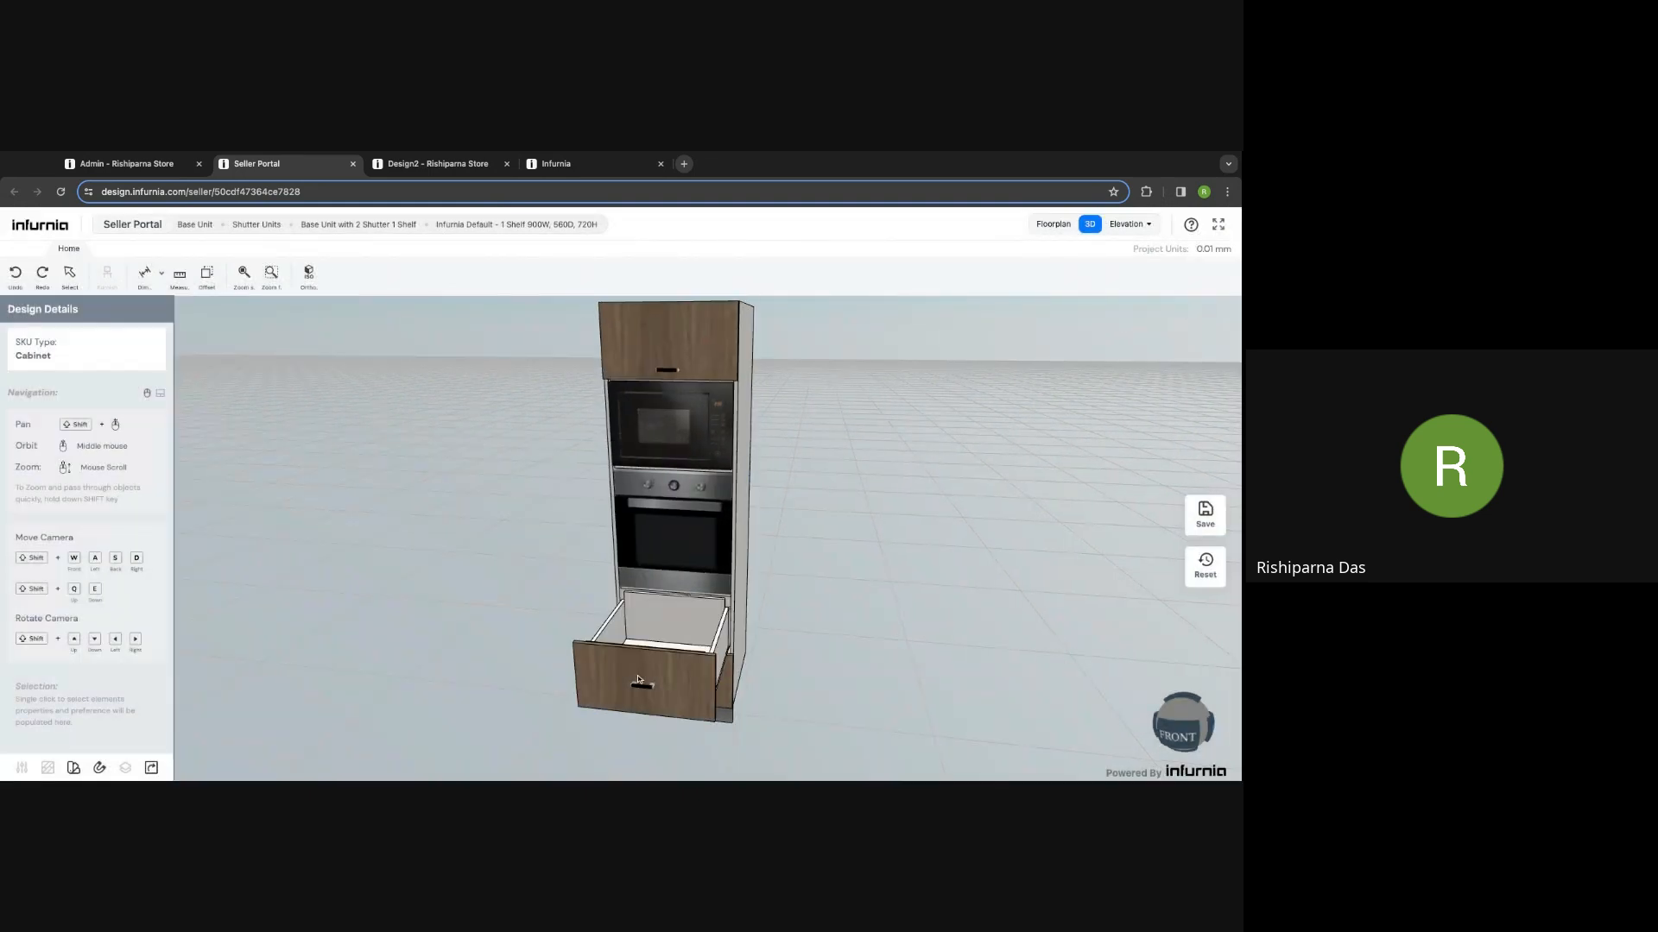
{"action": "double_click", "coordinate": [639, 680]}
{"action": "double_click", "coordinate": [718, 676]}
{"action": "double_click", "coordinate": [675, 736]}
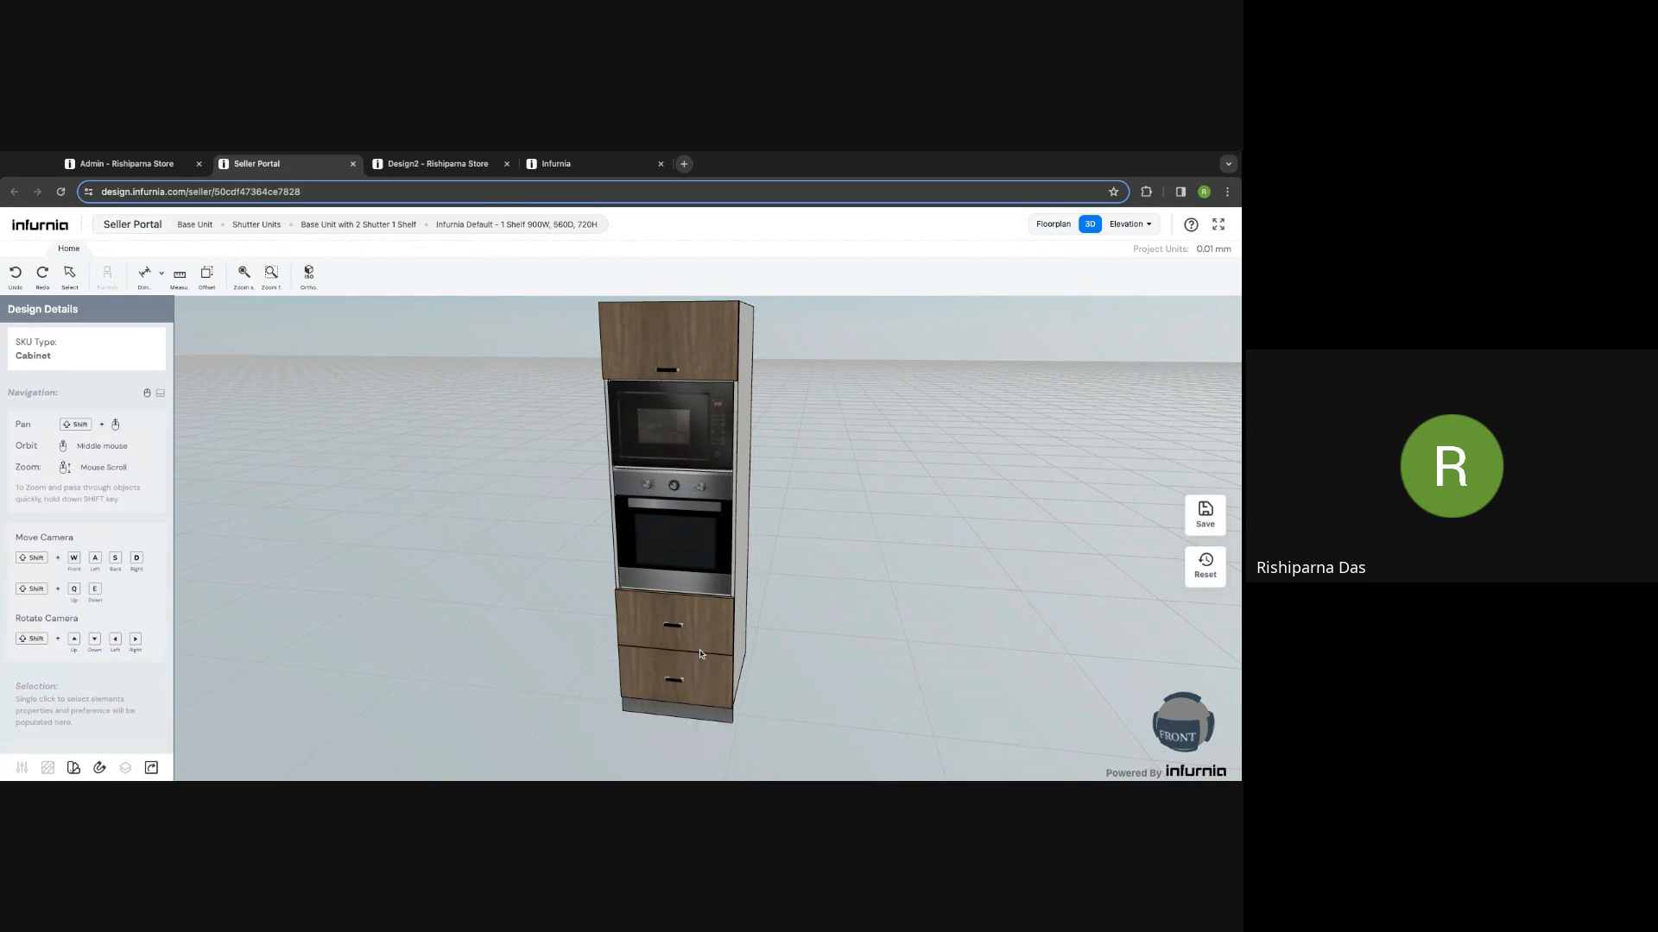
{"action": "double_click", "coordinate": [695, 640]}
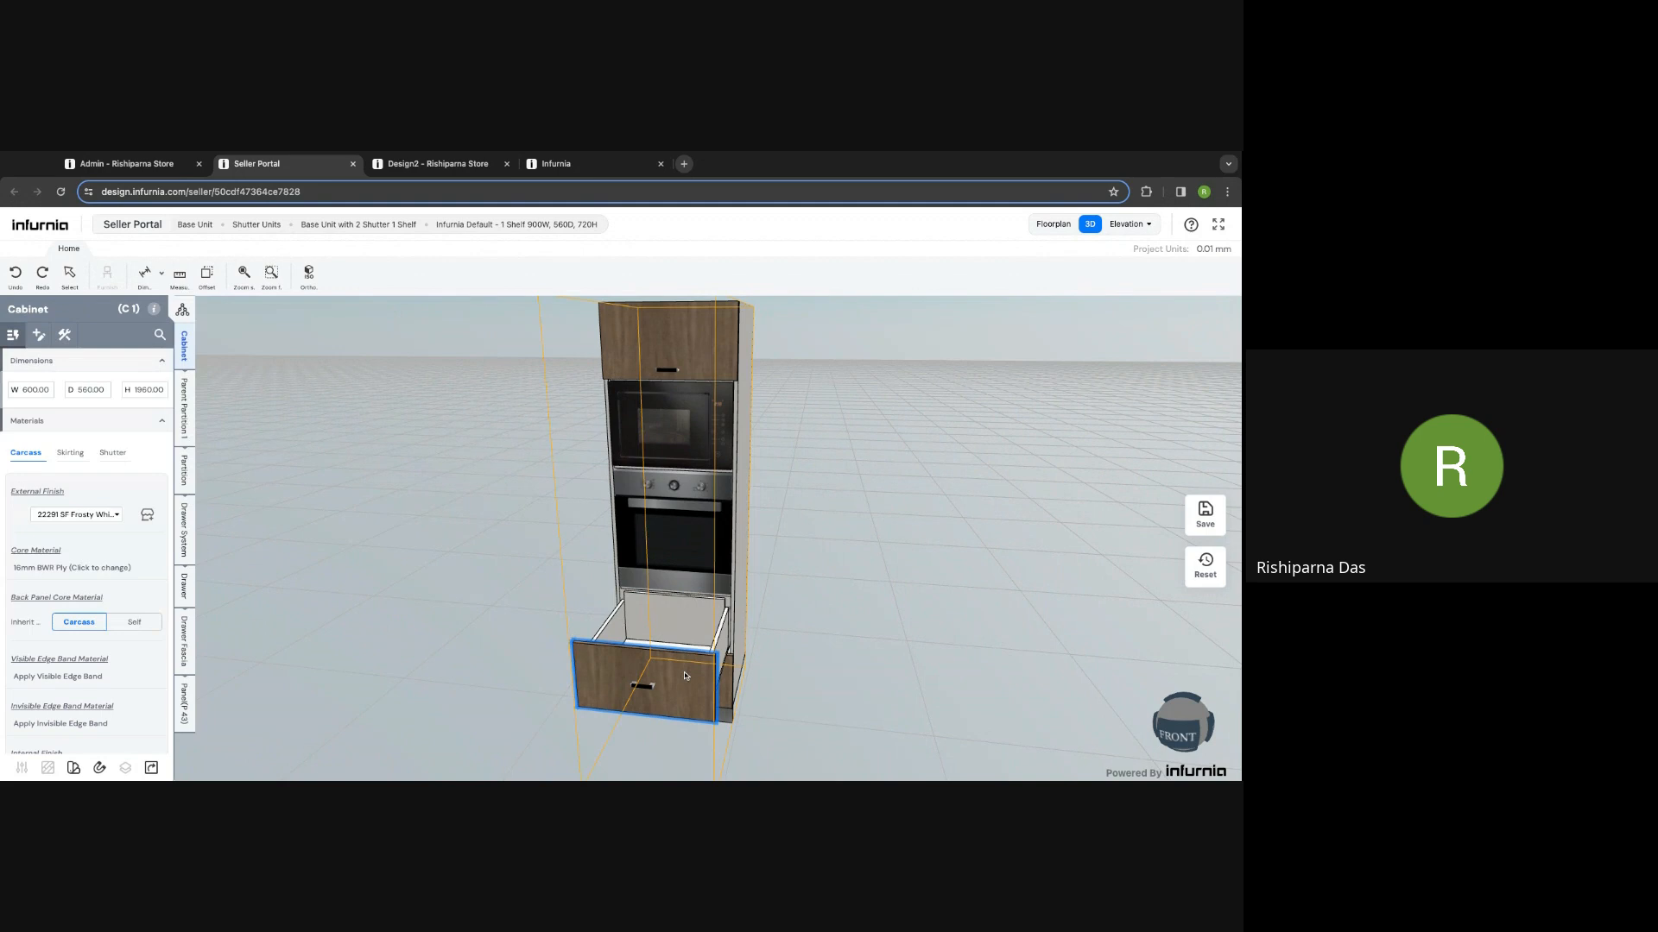
{"action": "left_click", "coordinate": [185, 620]}
{"action": "left_click", "coordinate": [185, 596]}
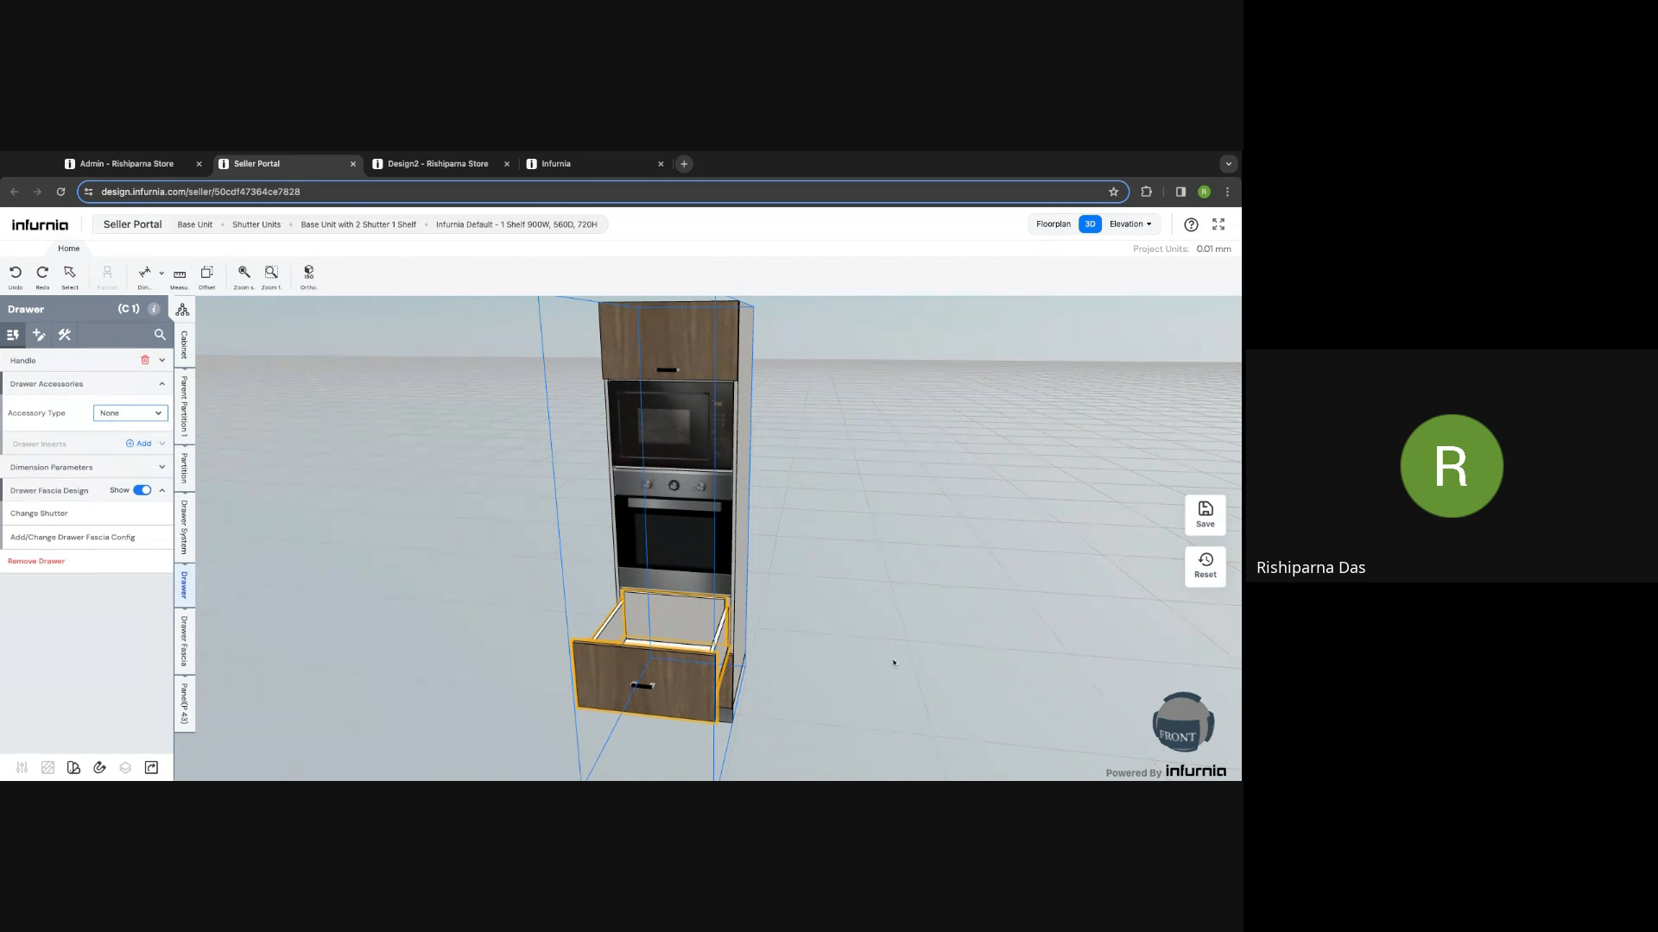
{"action": "left_click", "coordinate": [741, 672]}
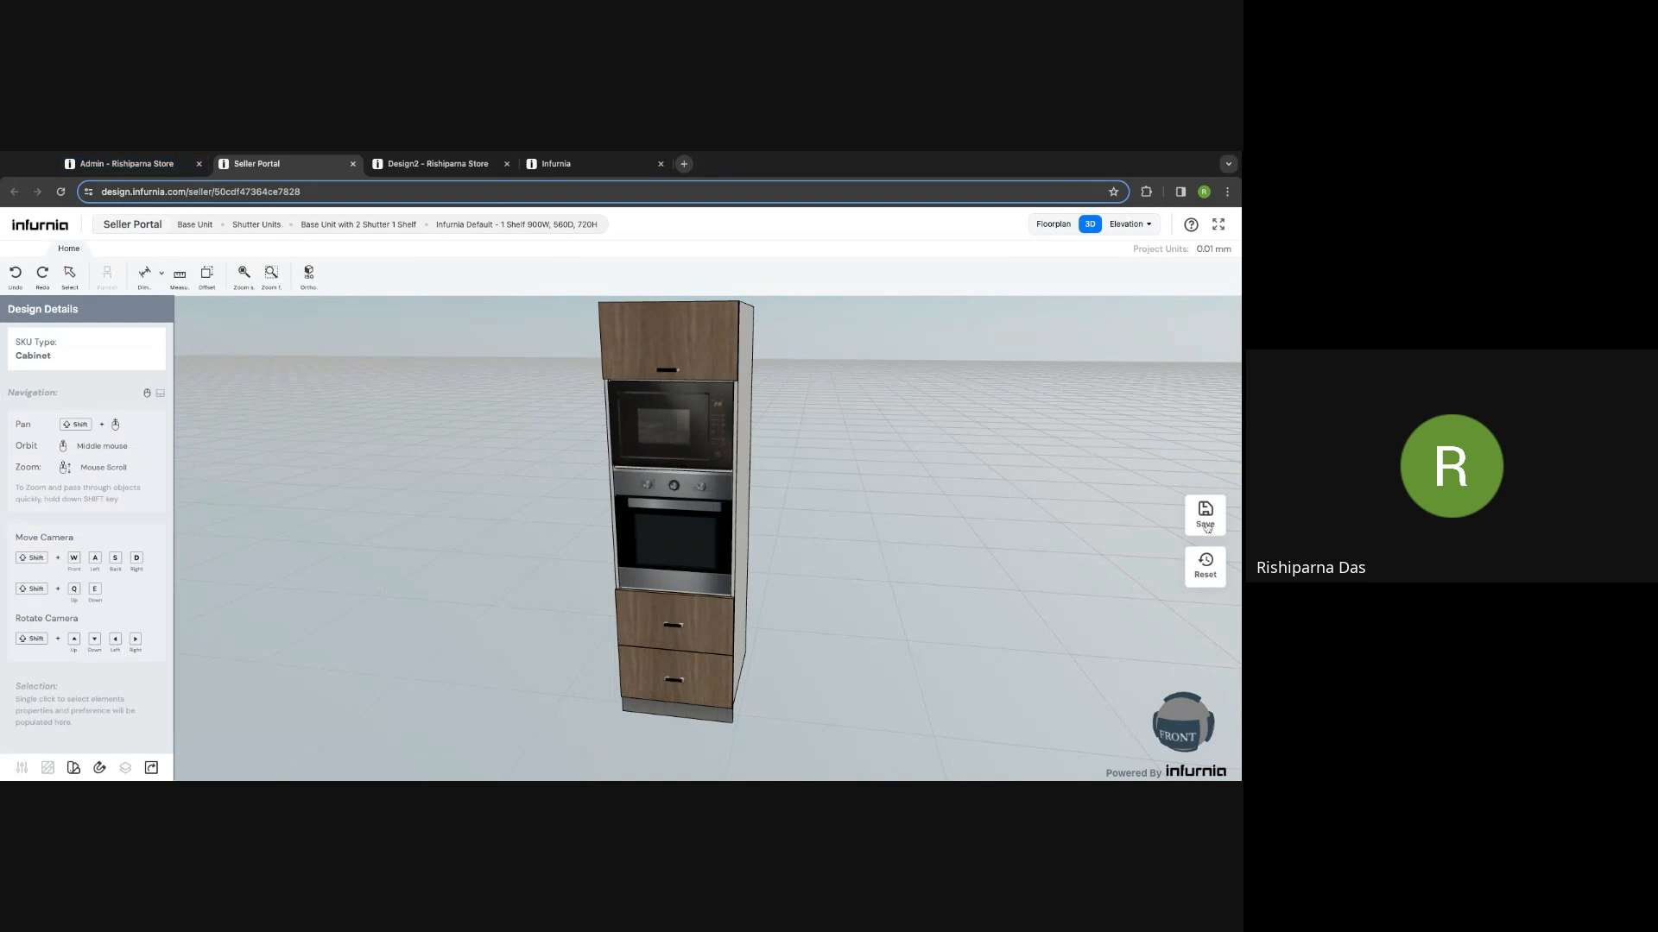
Step: Switch to the admin portal's furniture catalogue
{"action": "left_click", "coordinate": [159, 164]}
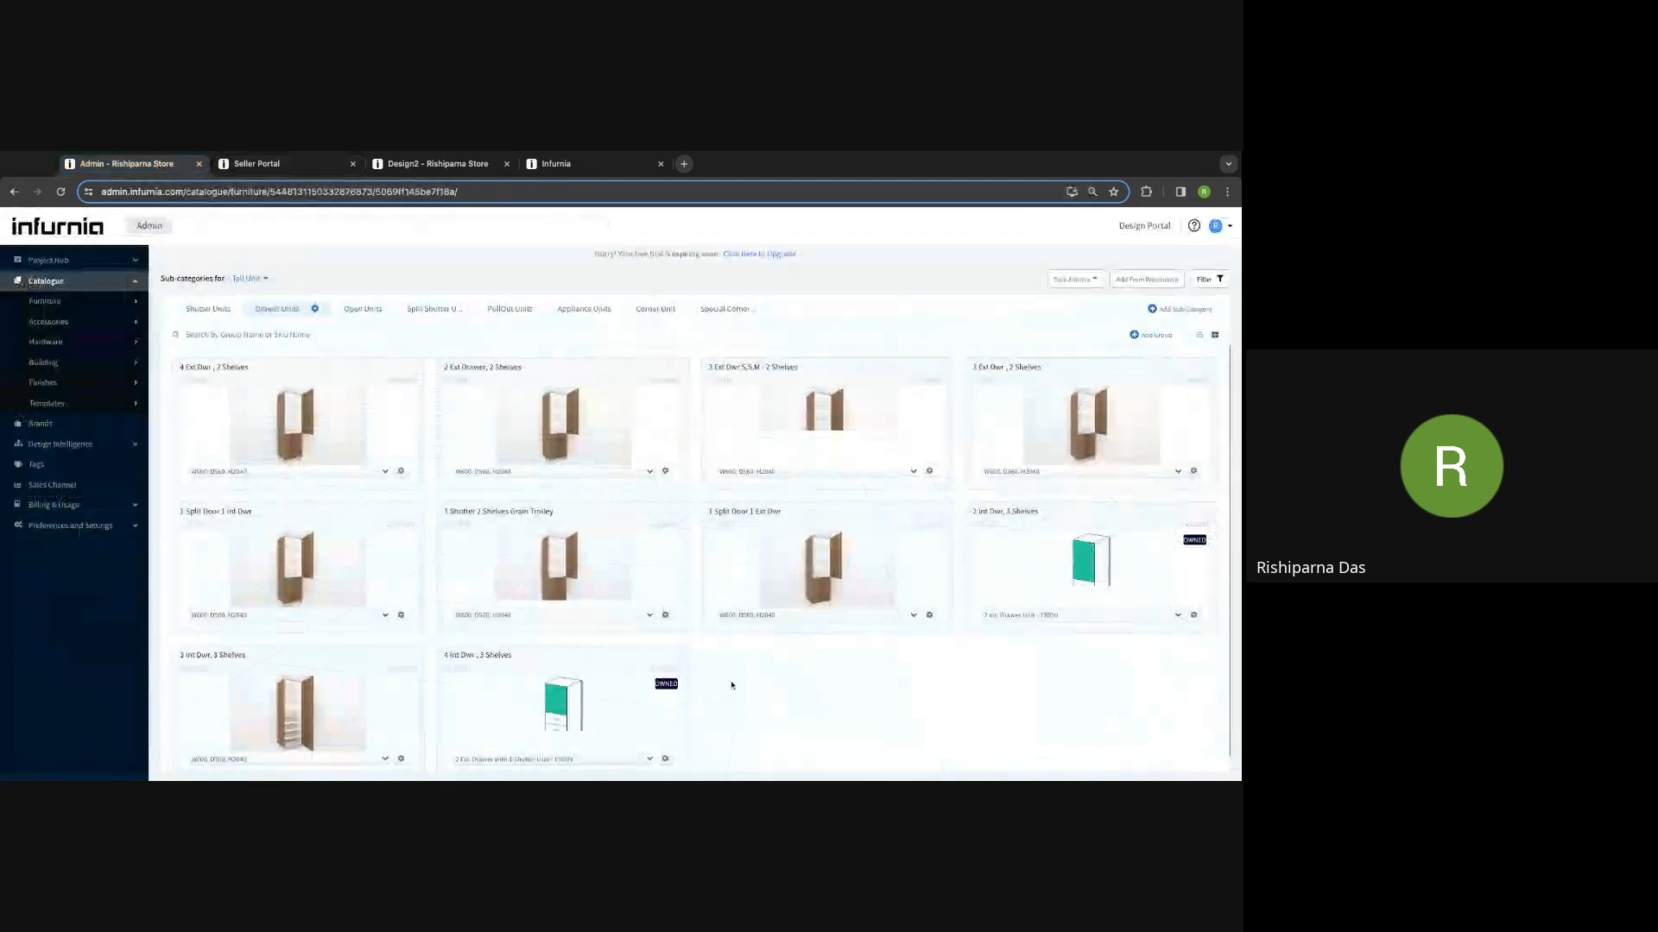
Step: Open the Base Unit furniture category and view the clone destinations for the Base Unit with 1 Shutter group
{"action": "left_click", "coordinate": [83, 300]}
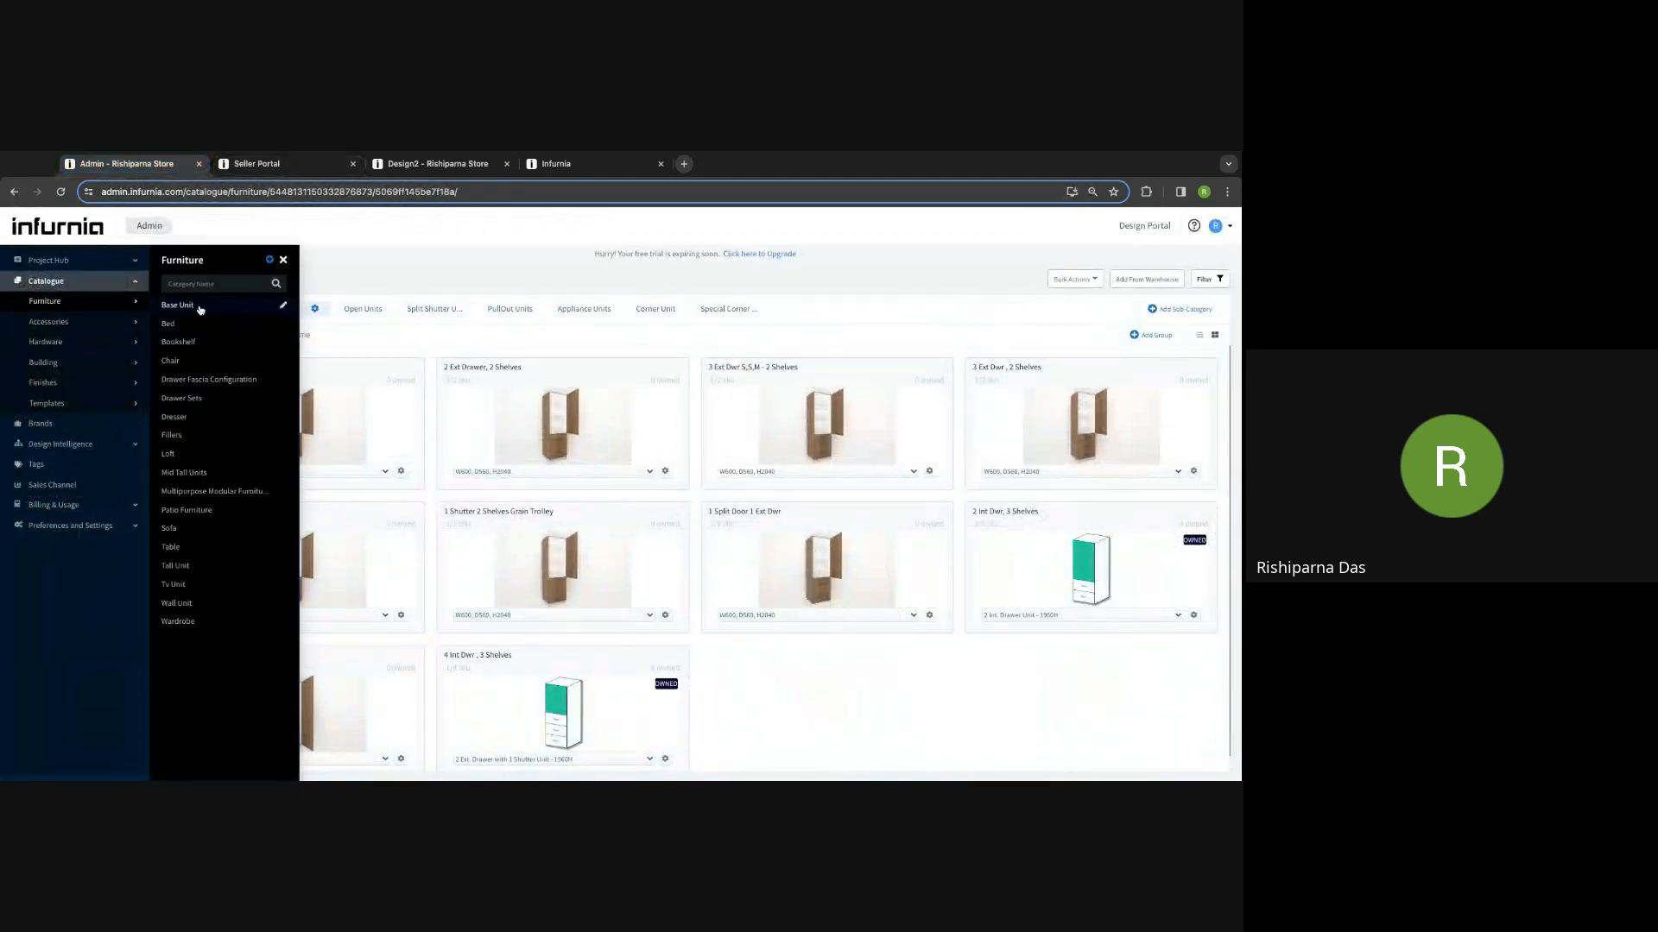
{"action": "left_click", "coordinate": [178, 306]}
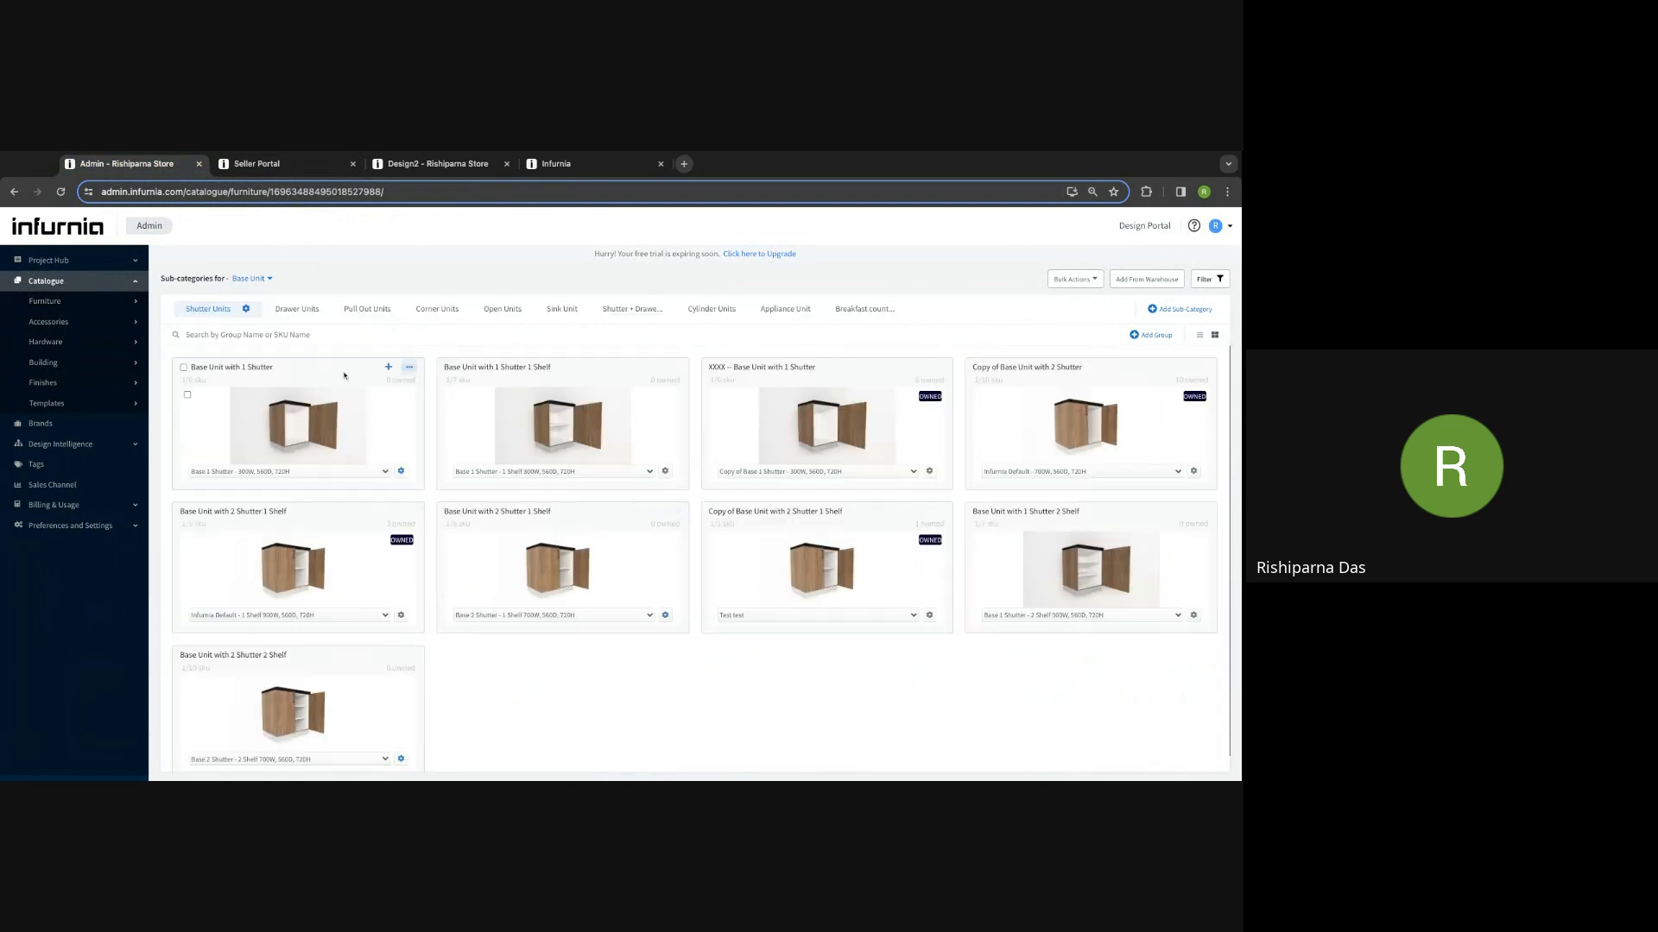
{"action": "left_click", "coordinate": [410, 369]}
{"action": "left_click", "coordinate": [409, 367]}
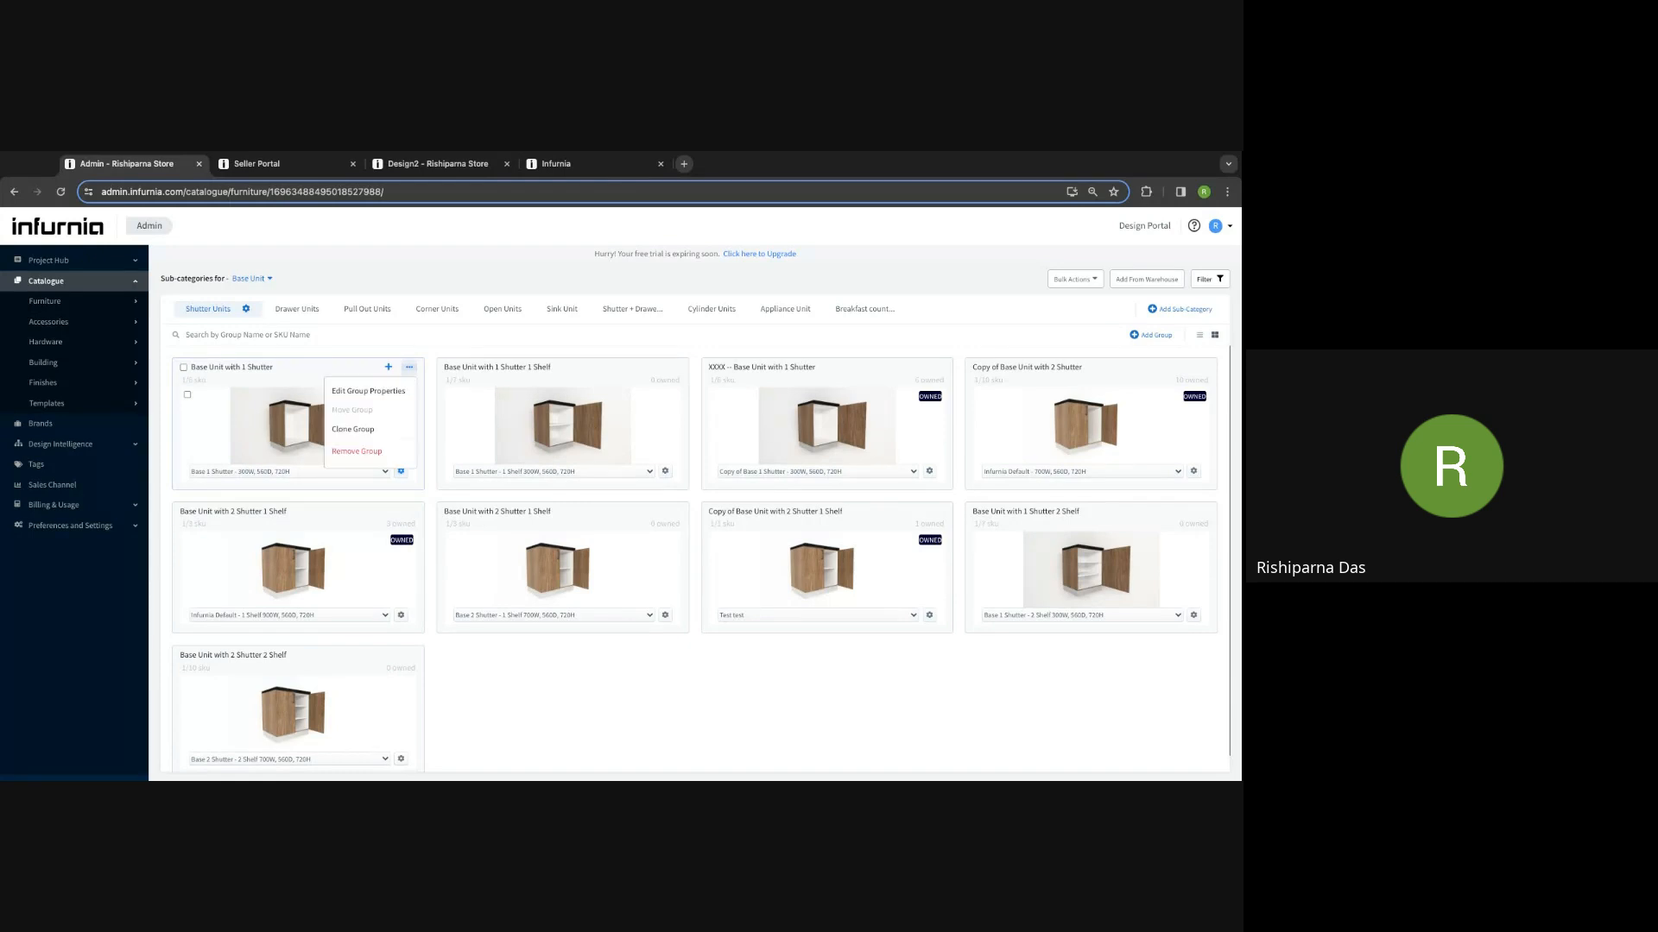
{"action": "left_click", "coordinate": [354, 429]}
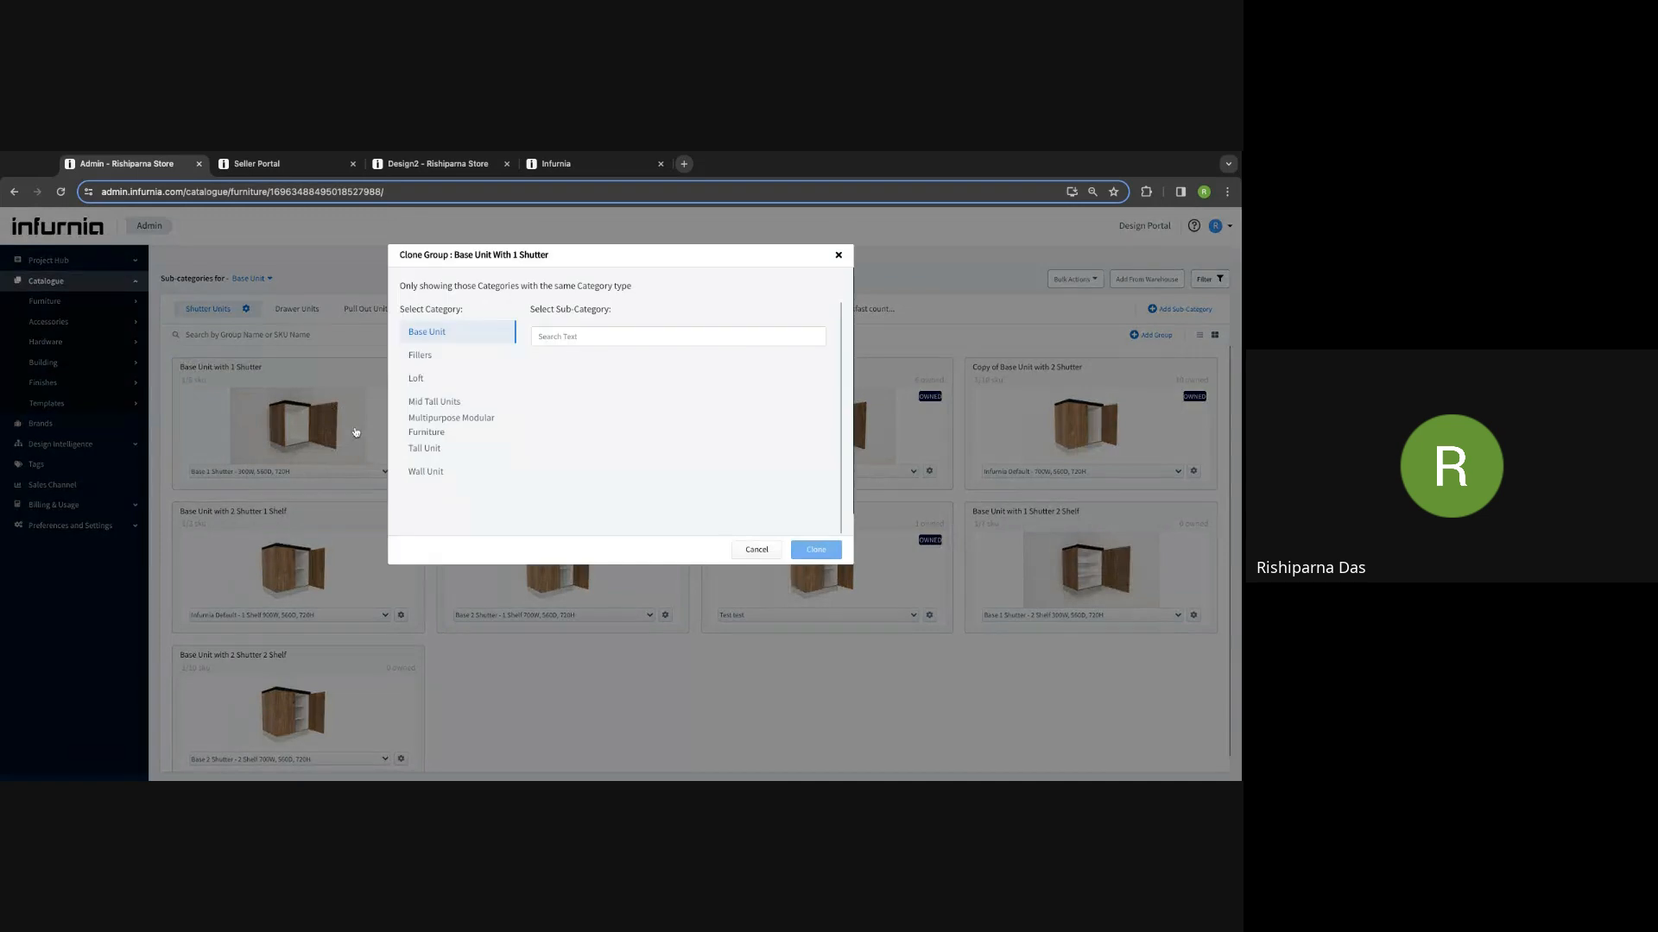
{"action": "scroll", "coordinate": [576, 531], "scroll_direction": "down", "scroll_amount": 1}
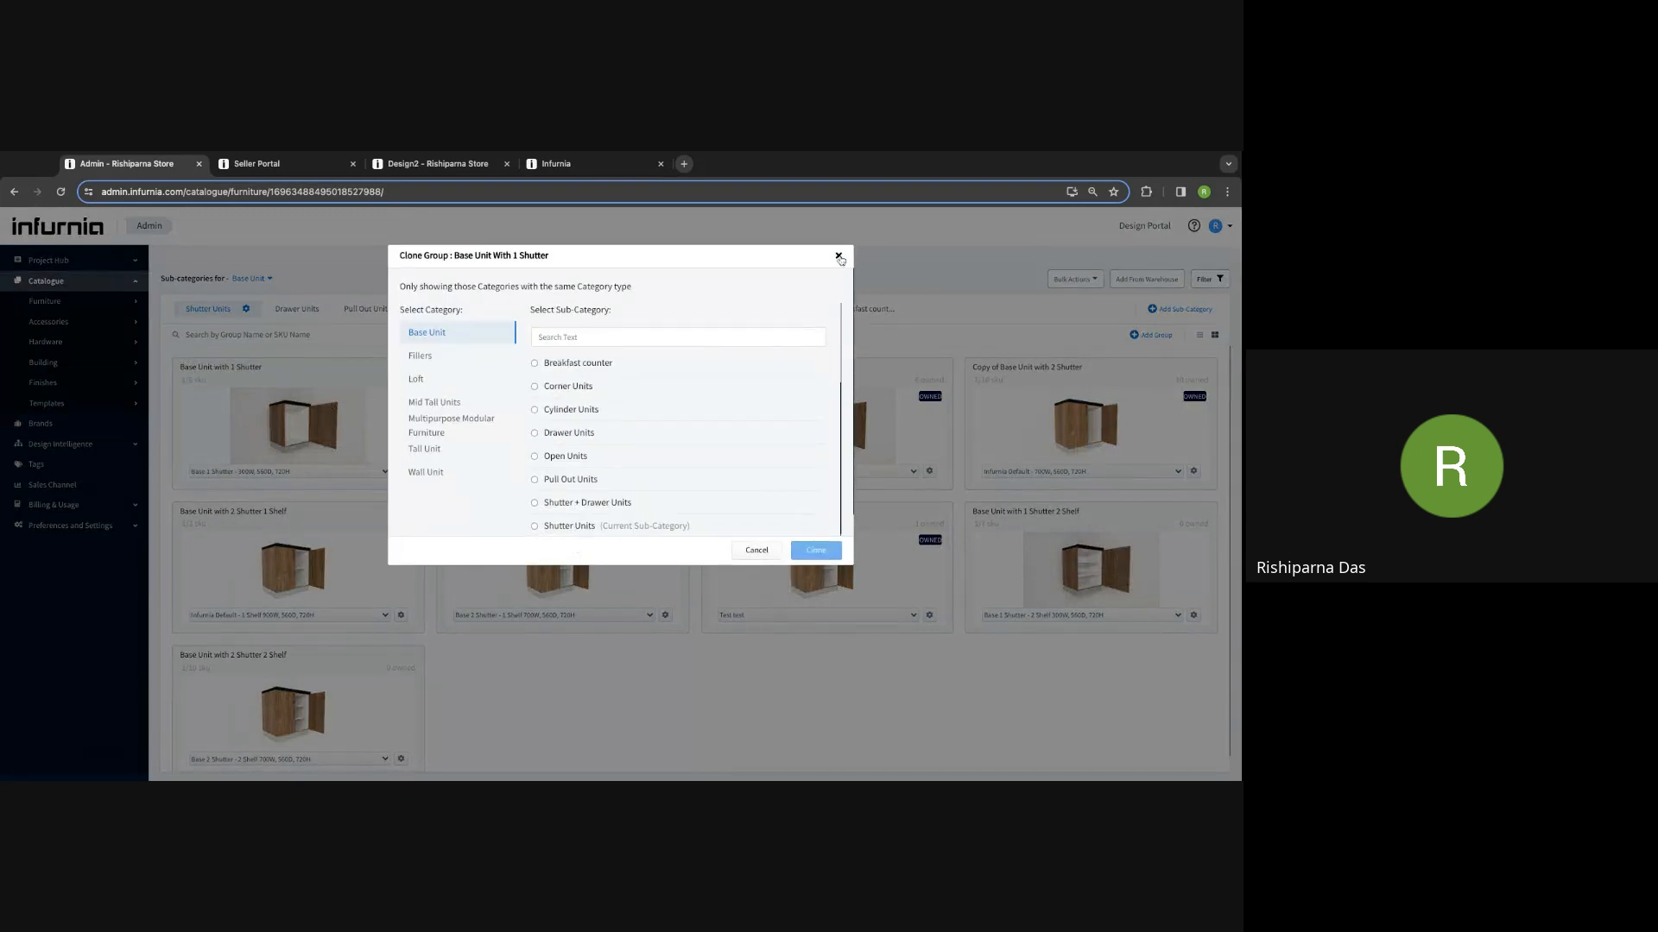
{"action": "left_click", "coordinate": [839, 257]}
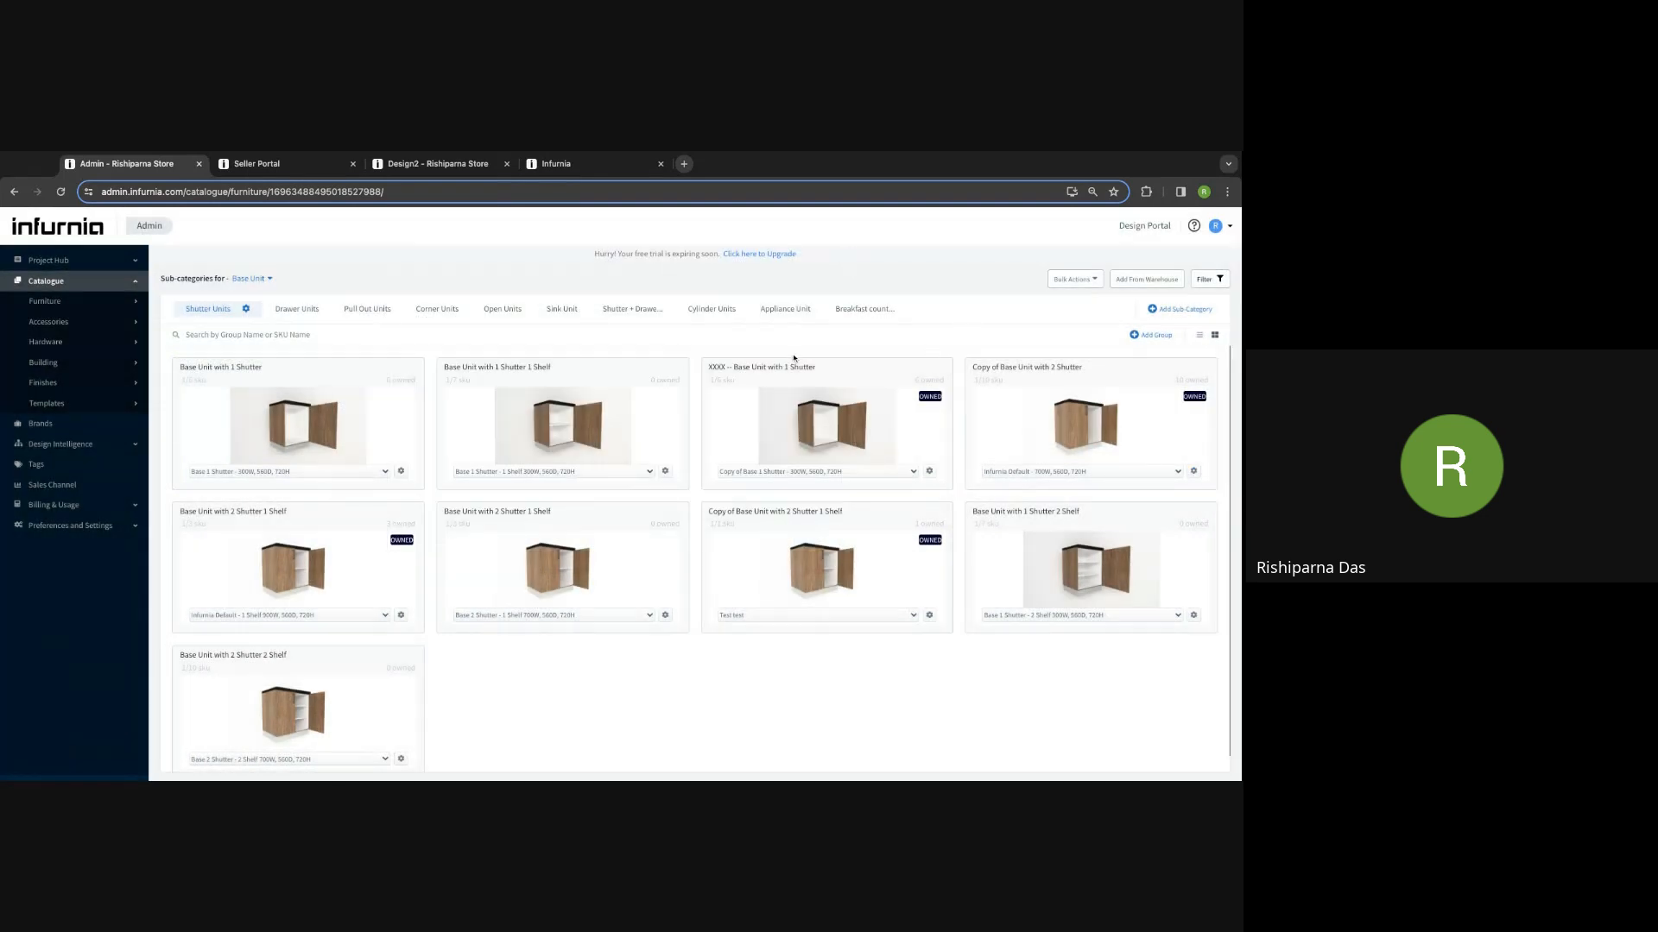
Step: View the tall appliance cabinet in the Seller Portal and return to the admin catalogue
{"action": "left_click", "coordinate": [246, 164]}
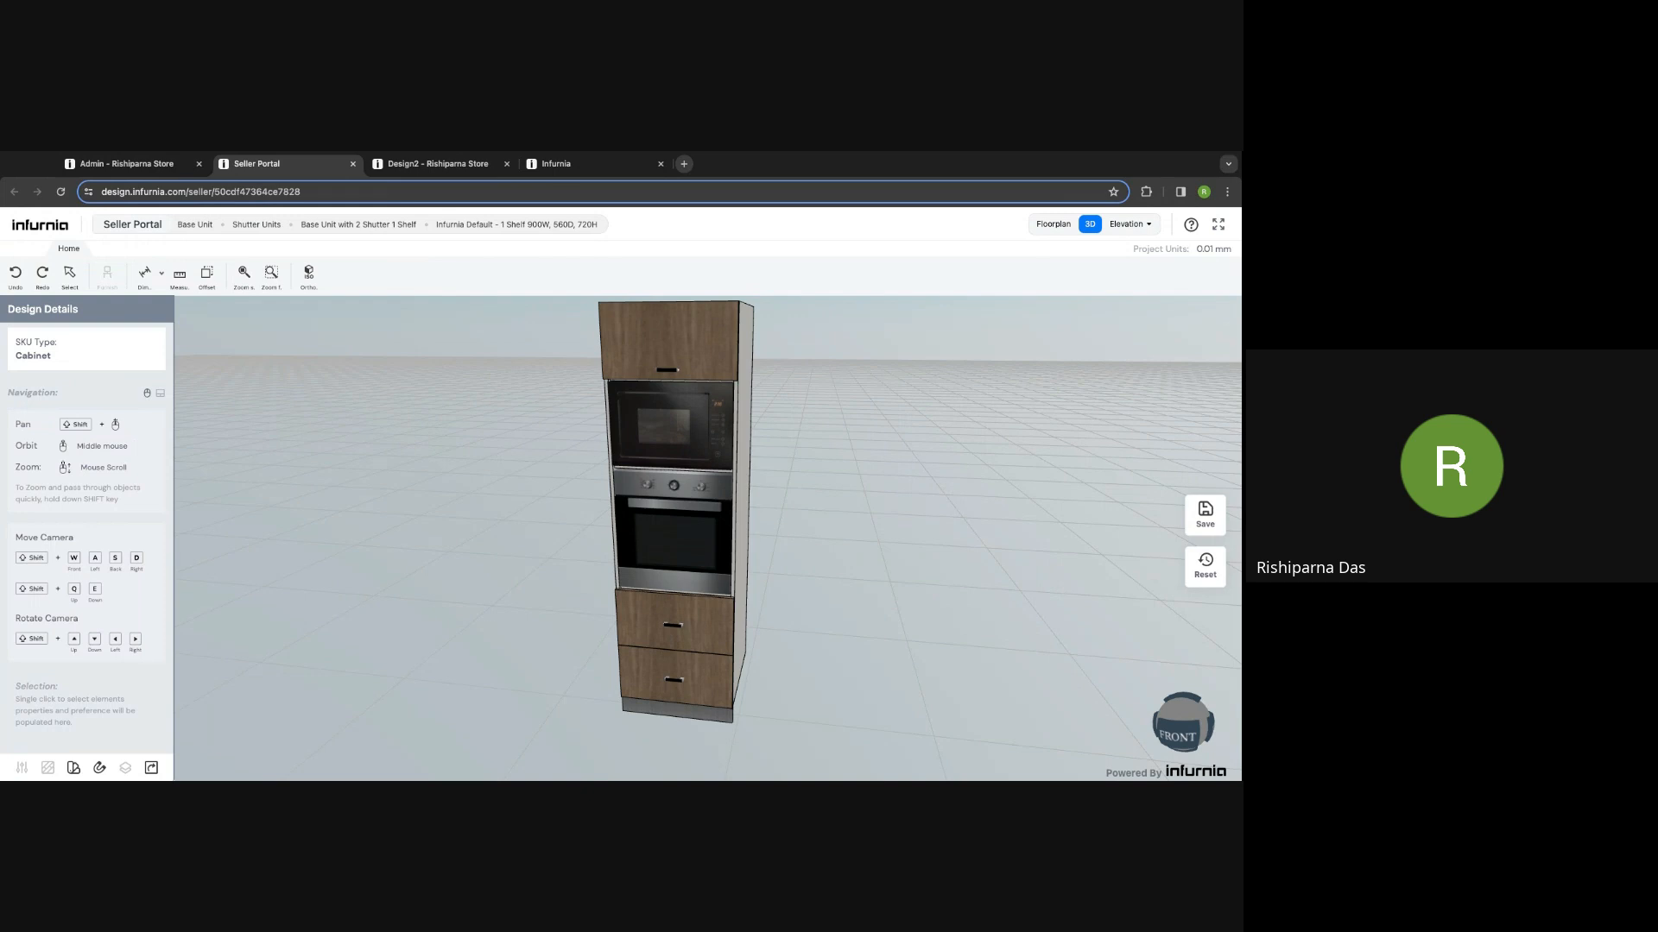
{"action": "left_click", "coordinate": [138, 163]}
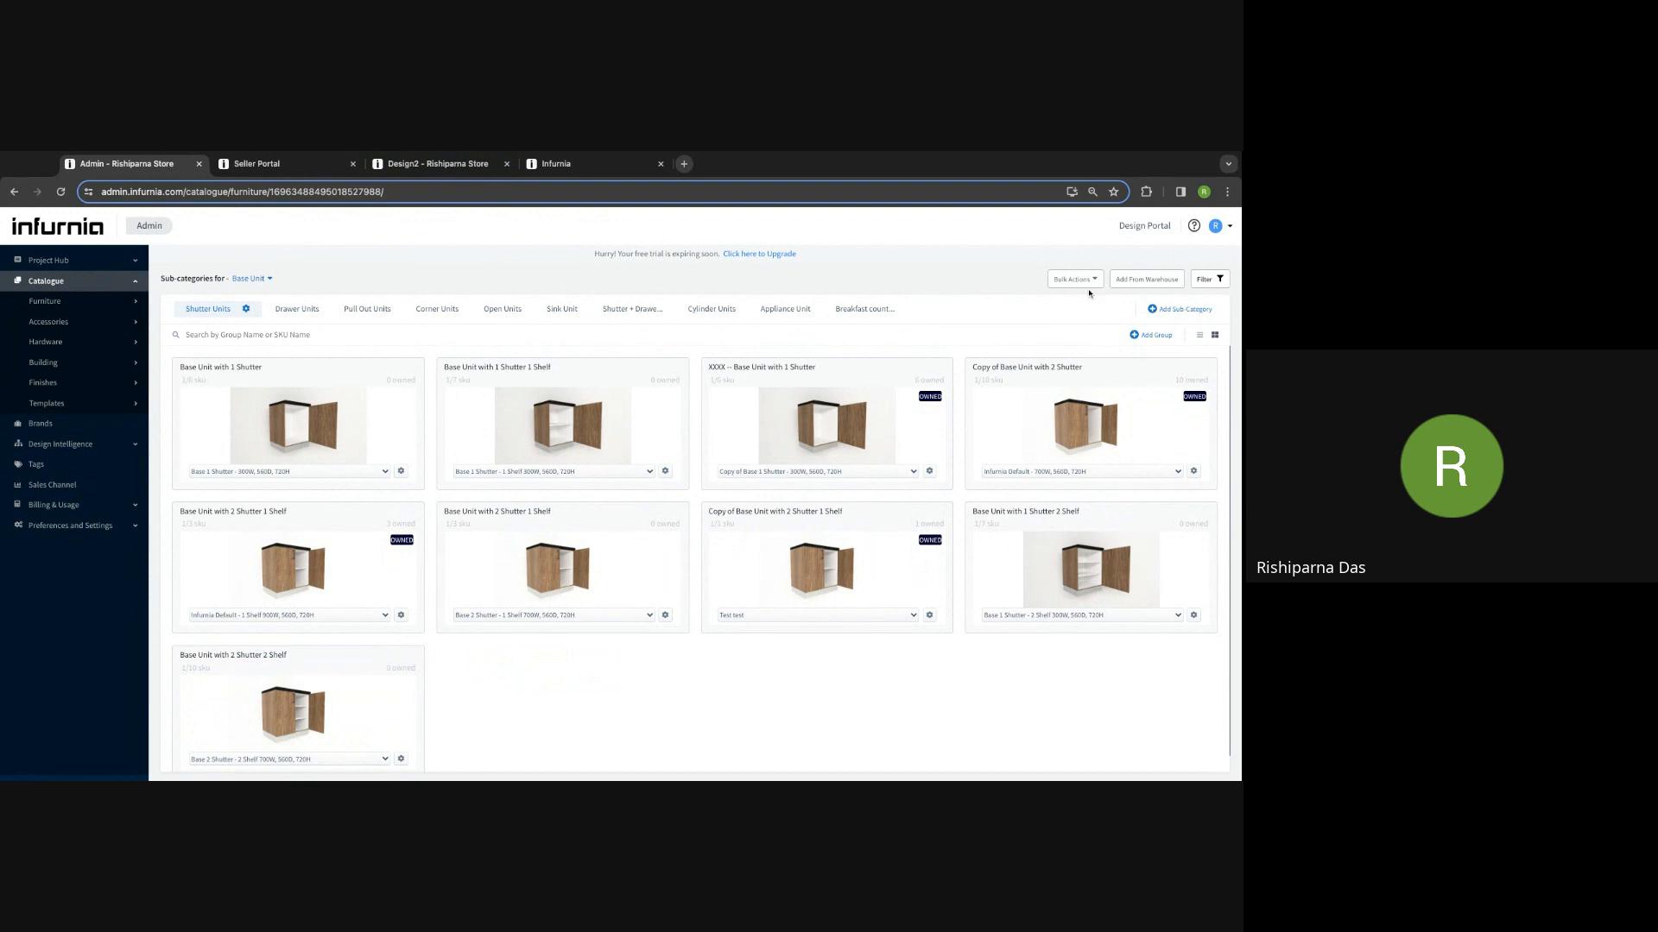
Step: Browse the warehouse's Base Unit shutter and corner groups from Infurnia (Default), and the Finish category from Material Depot
{"action": "left_click", "coordinate": [1146, 278]}
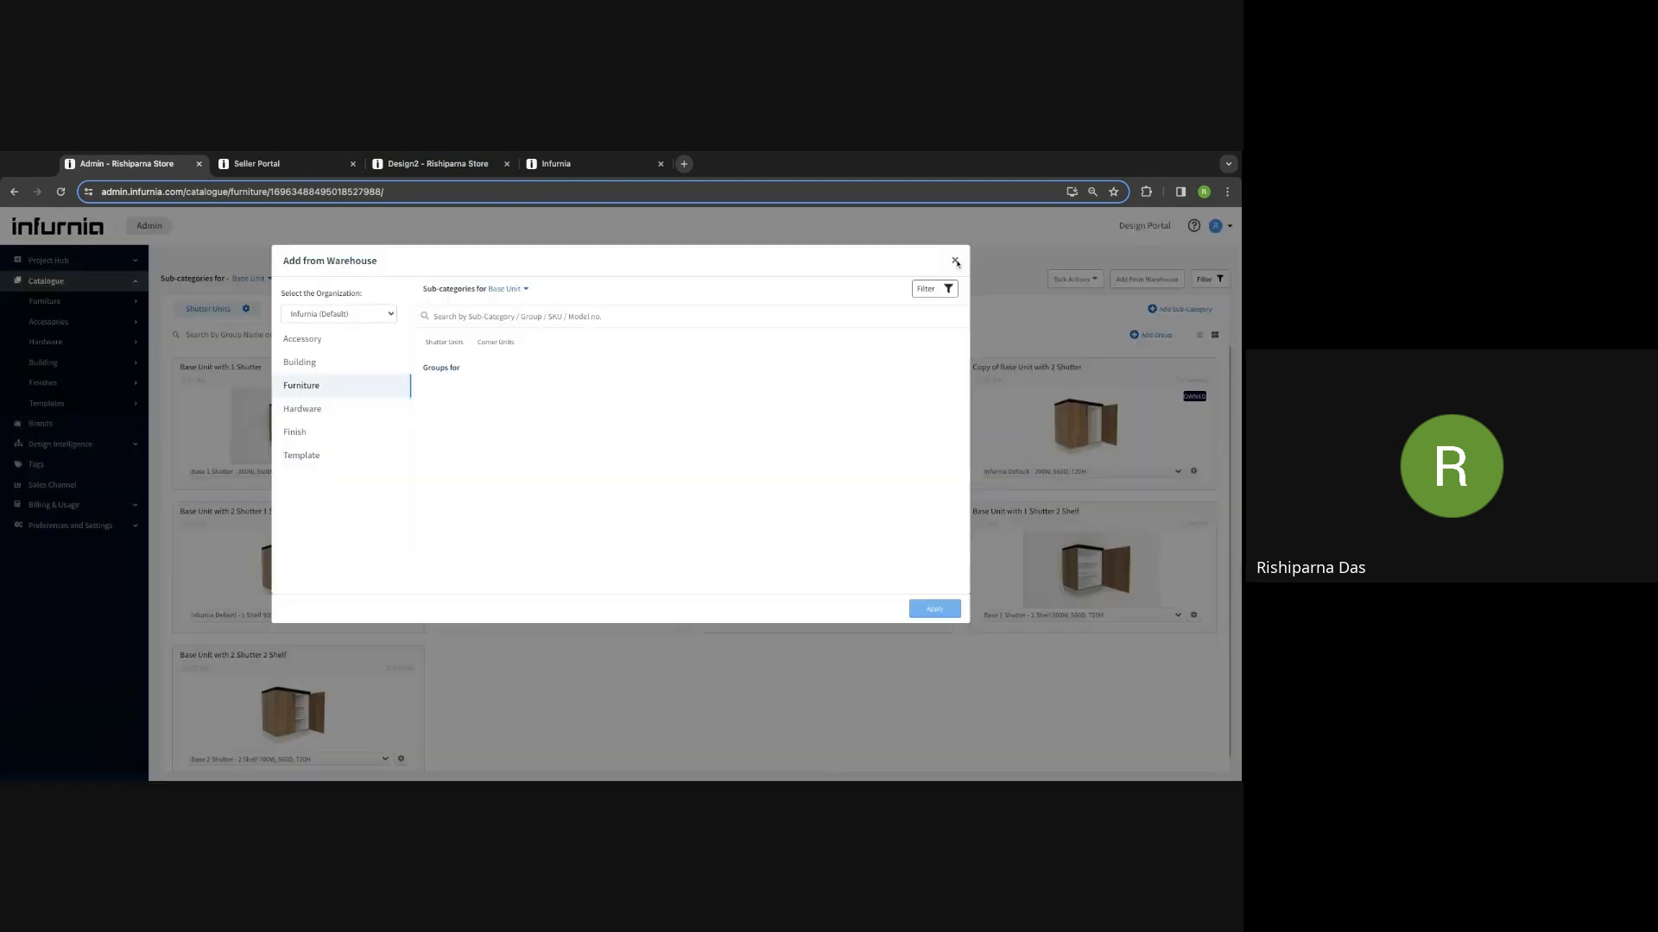
{"action": "left_click", "coordinate": [956, 261]}
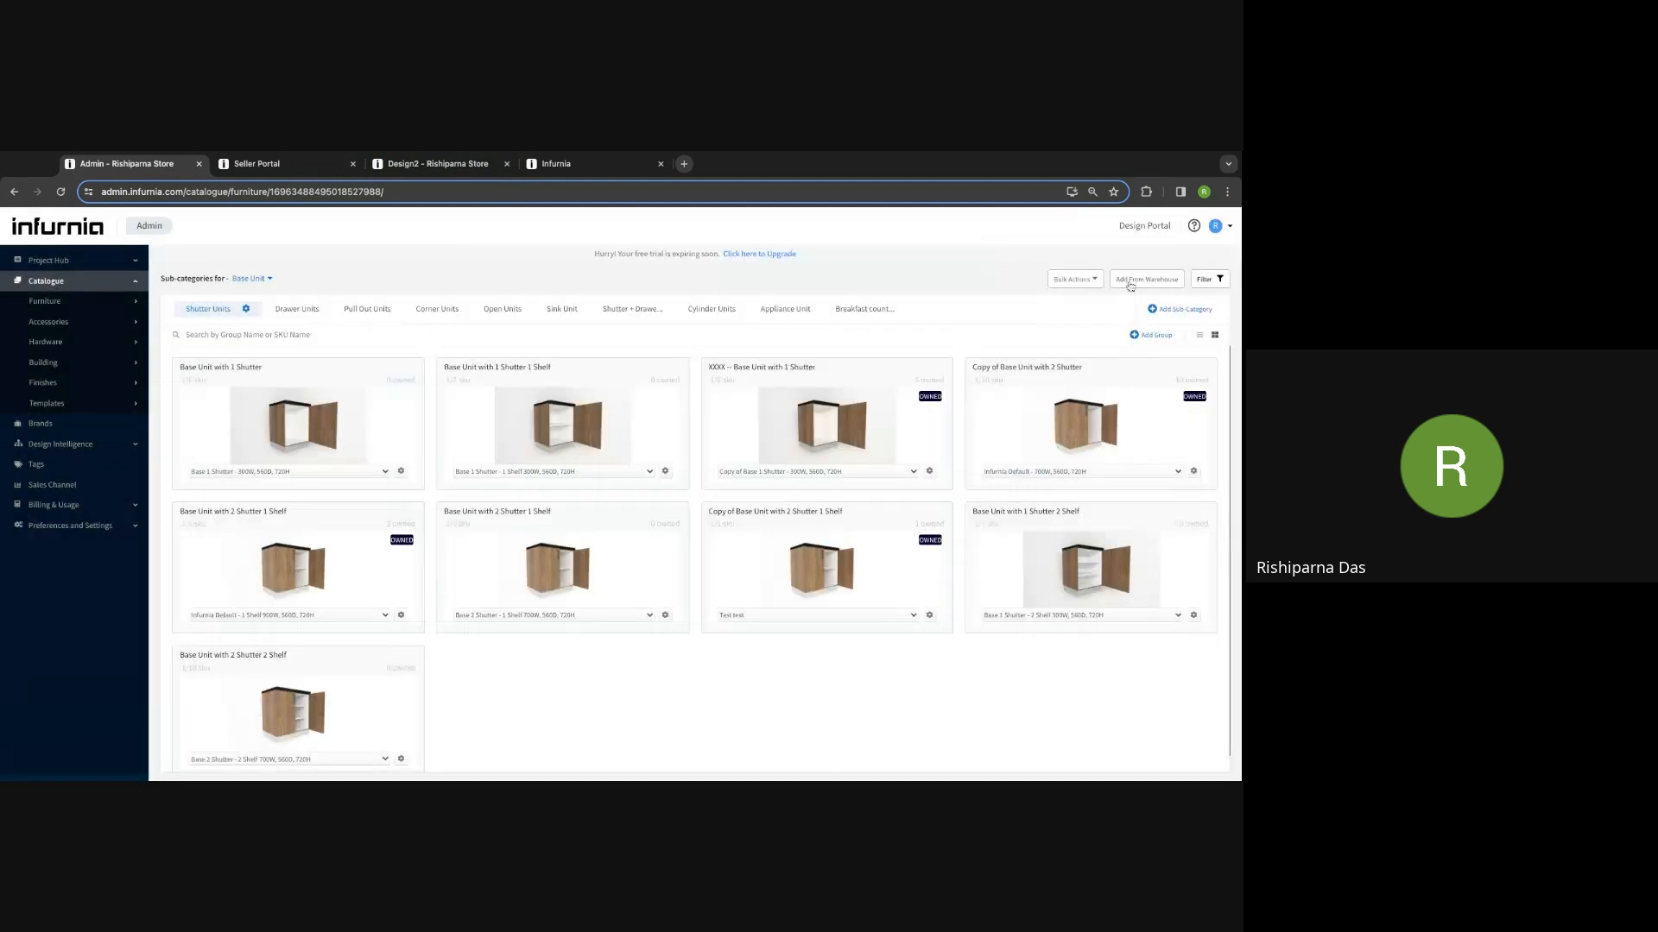
{"action": "left_click", "coordinate": [1146, 279]}
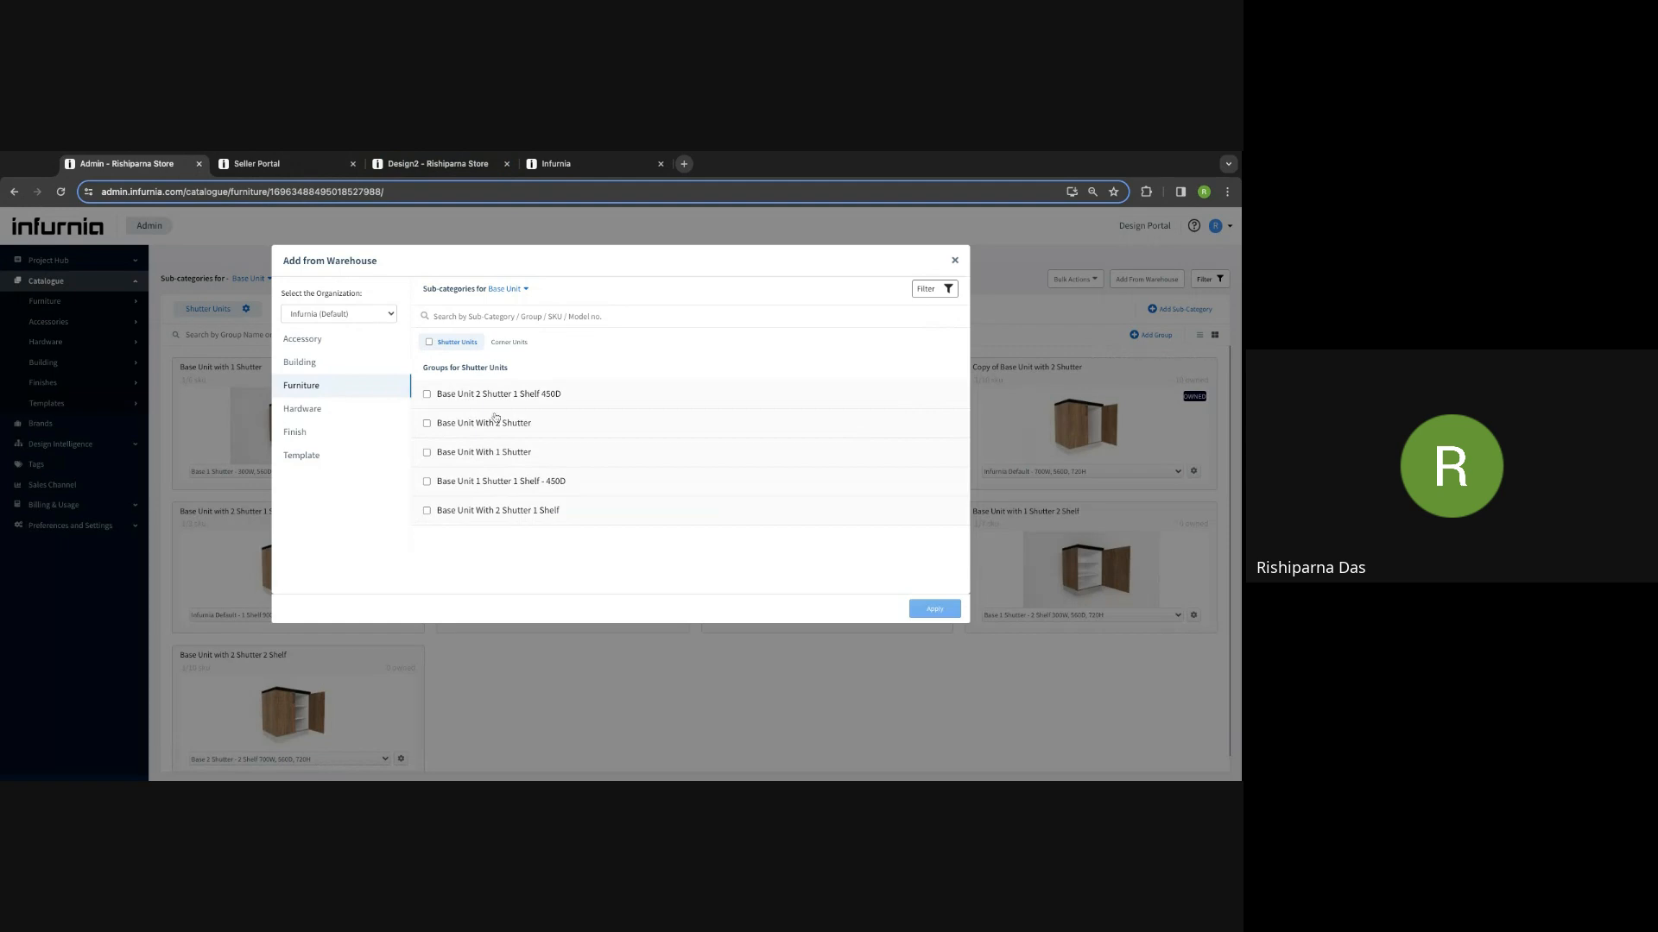
{"action": "left_click", "coordinate": [510, 343]}
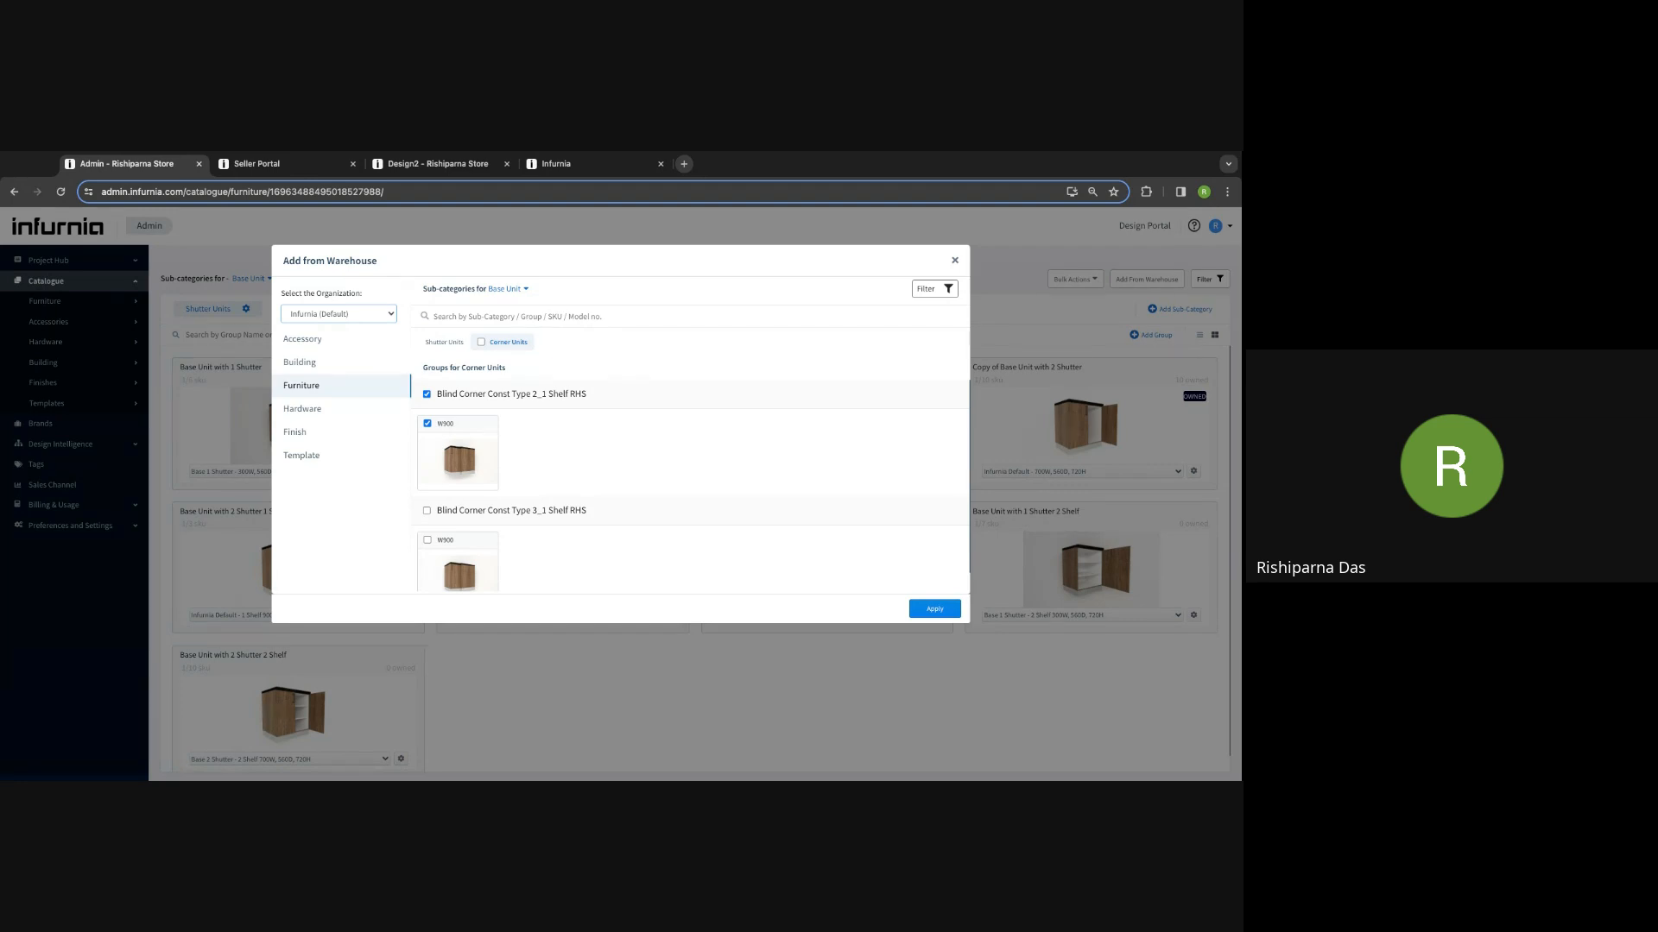
{"action": "left_click", "coordinate": [339, 314]}
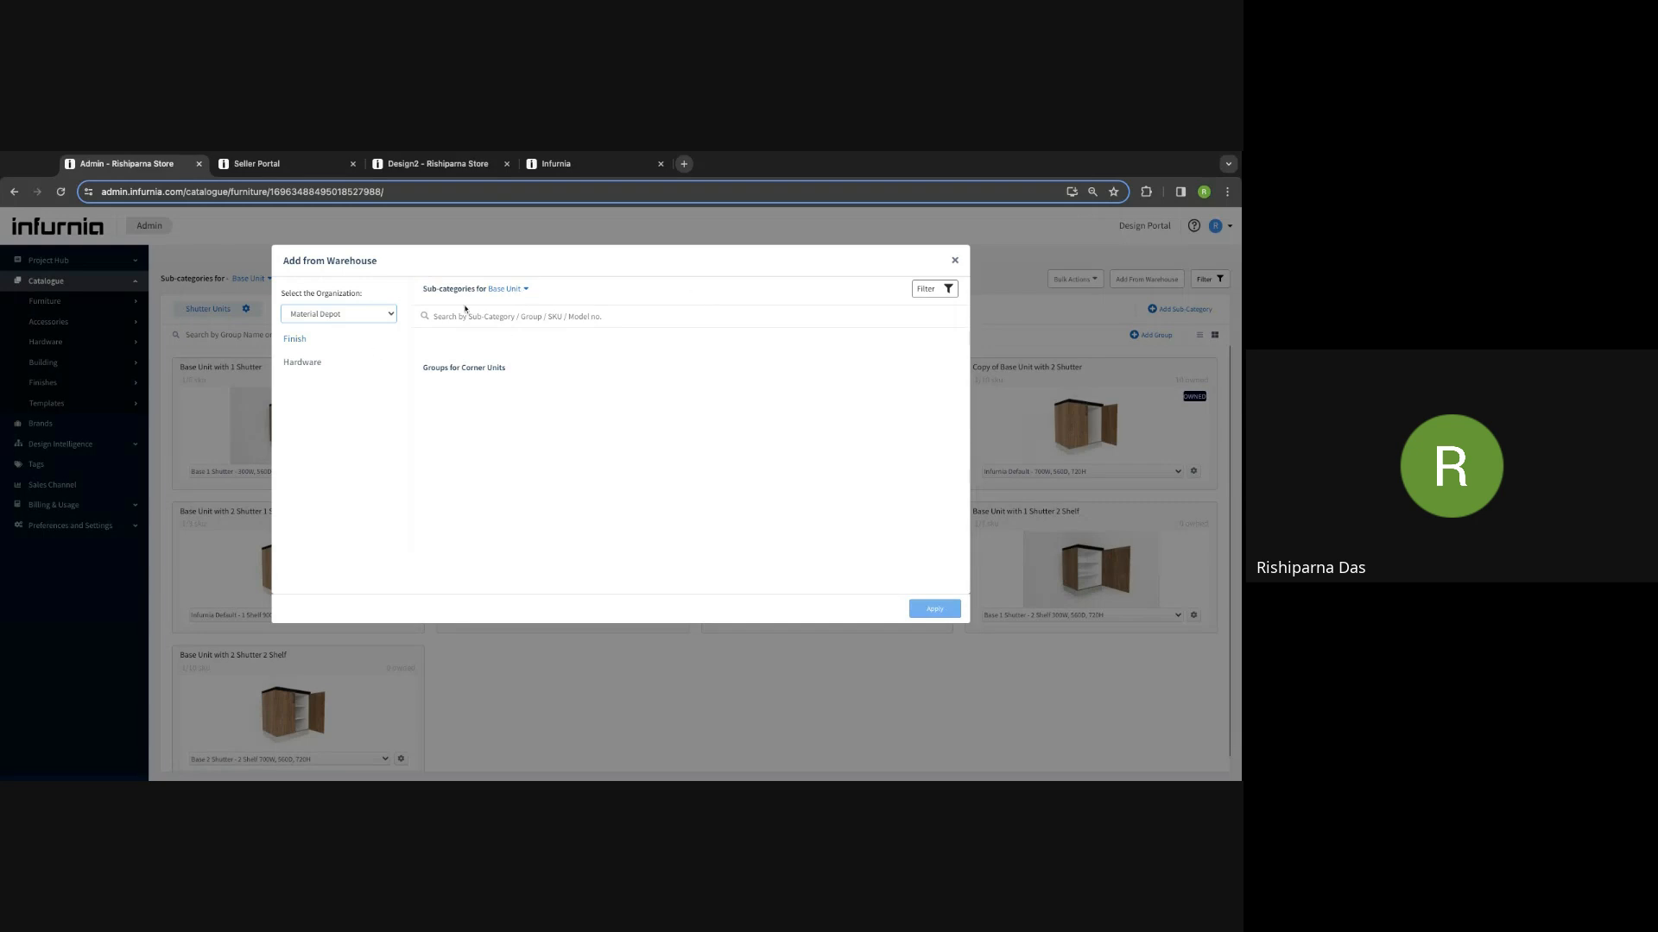
{"action": "left_click", "coordinate": [311, 339]}
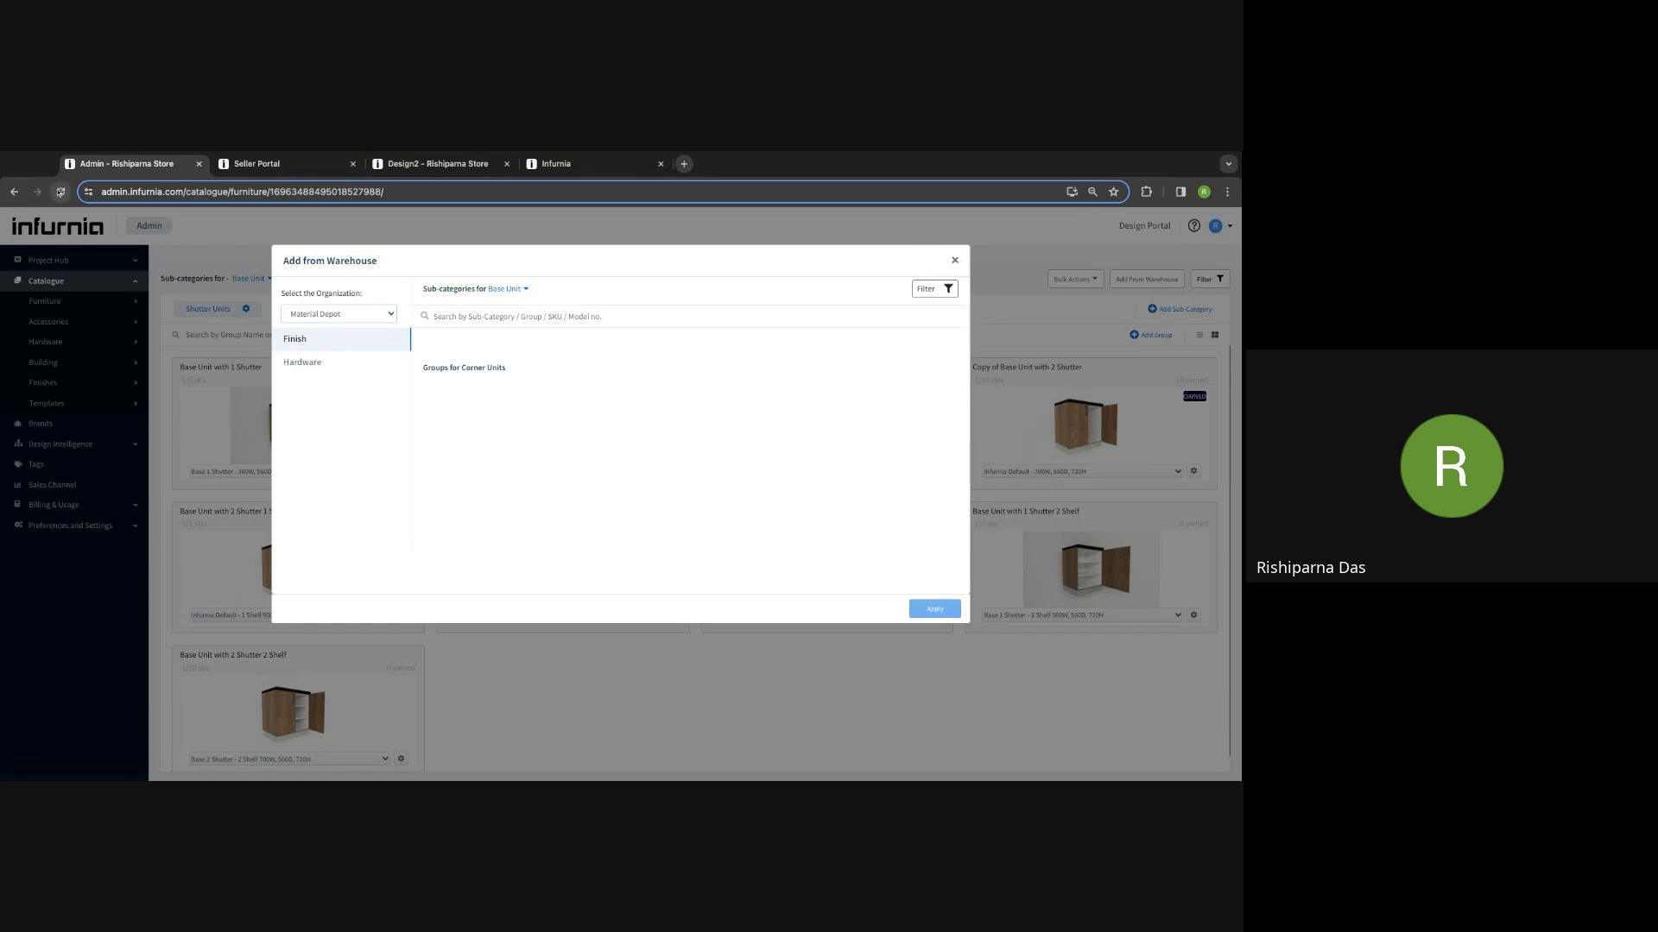
Step: Reload the catalogue page and open admin.infurnia.com in another browser tab
{"action": "left_click", "coordinate": [61, 190]}
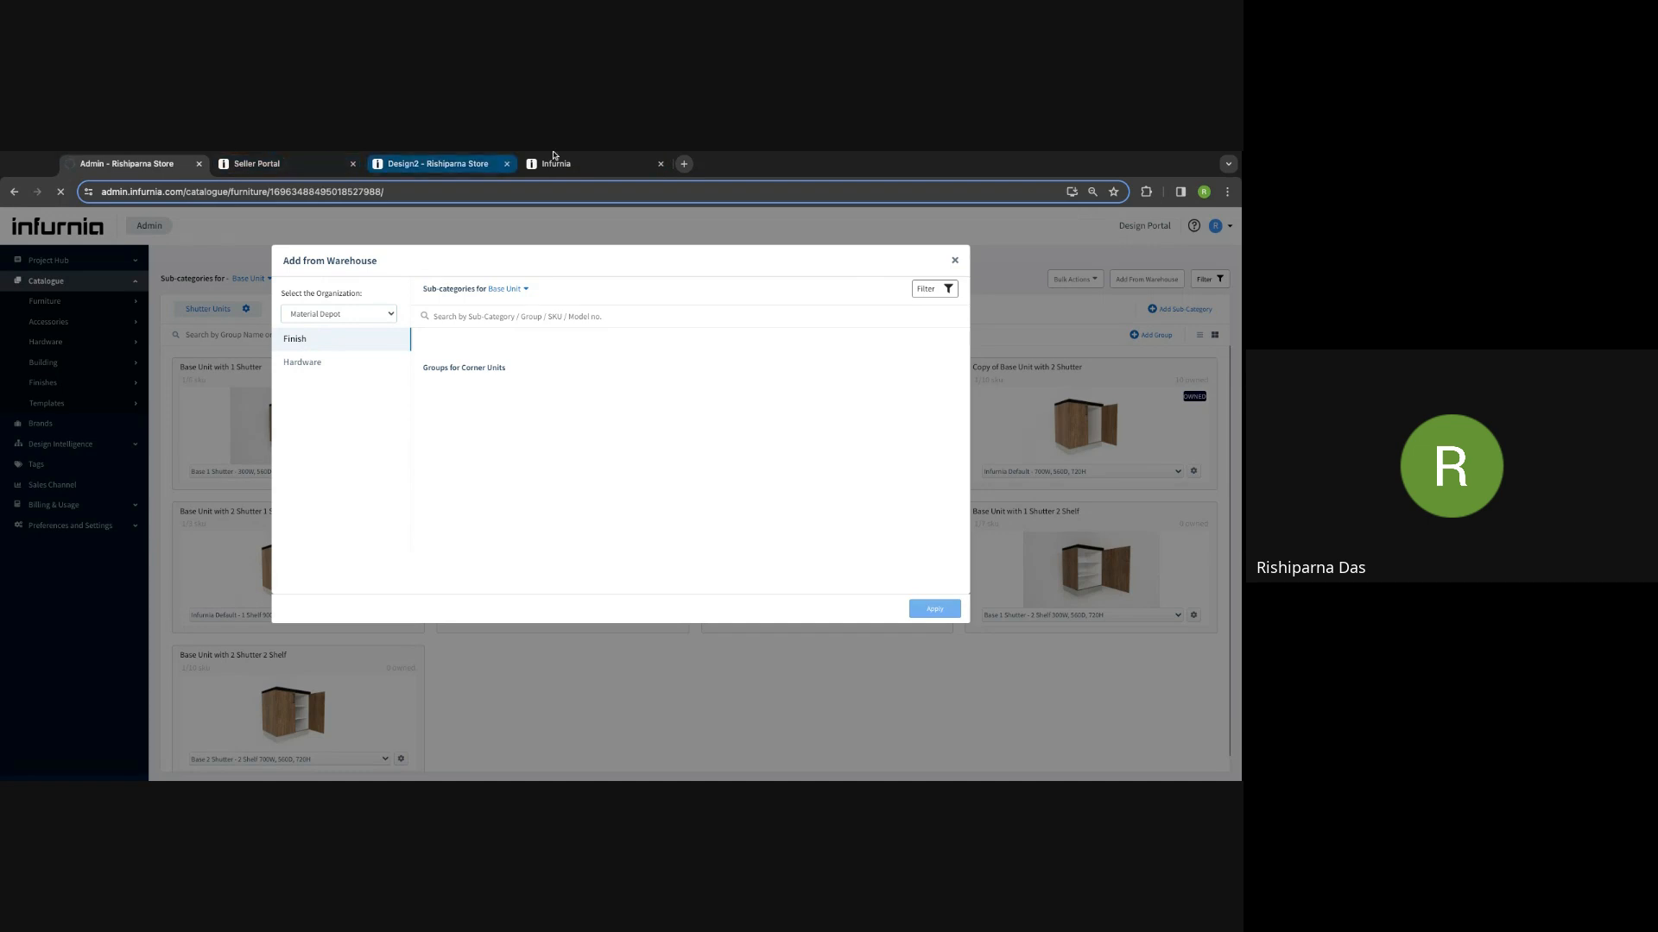
{"action": "left_click", "coordinate": [684, 163]}
{"action": "type", "text": "admin.infurnia.com"}
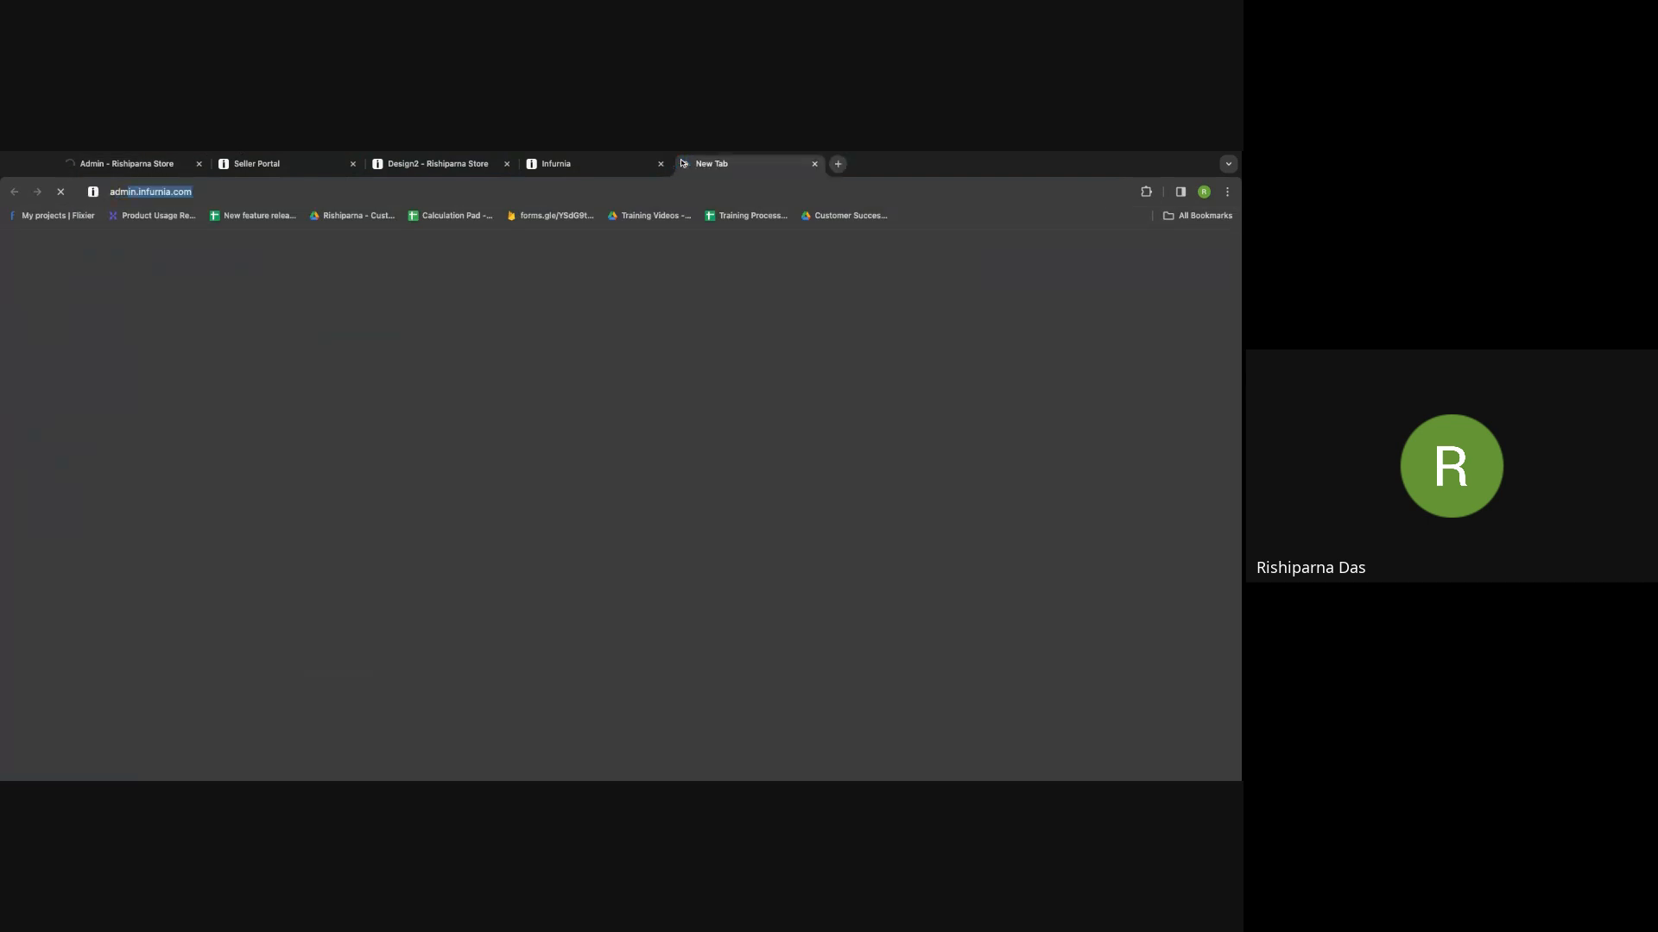
{"action": "key", "text": "Return"}
{"action": "left_click", "coordinate": [134, 169]}
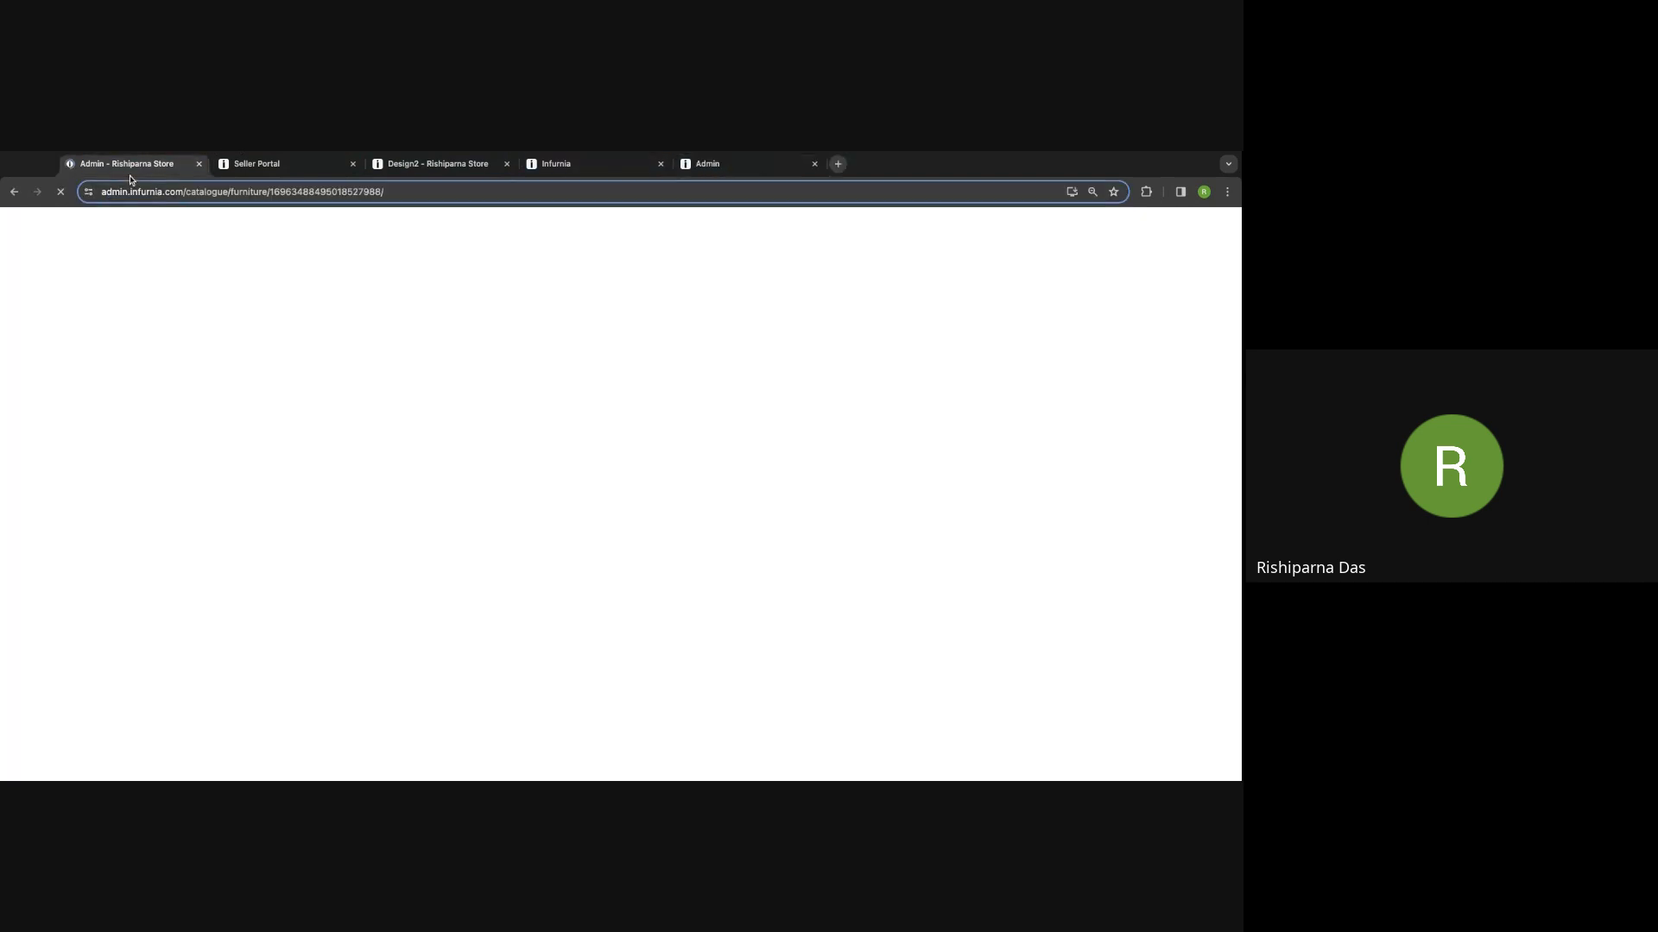
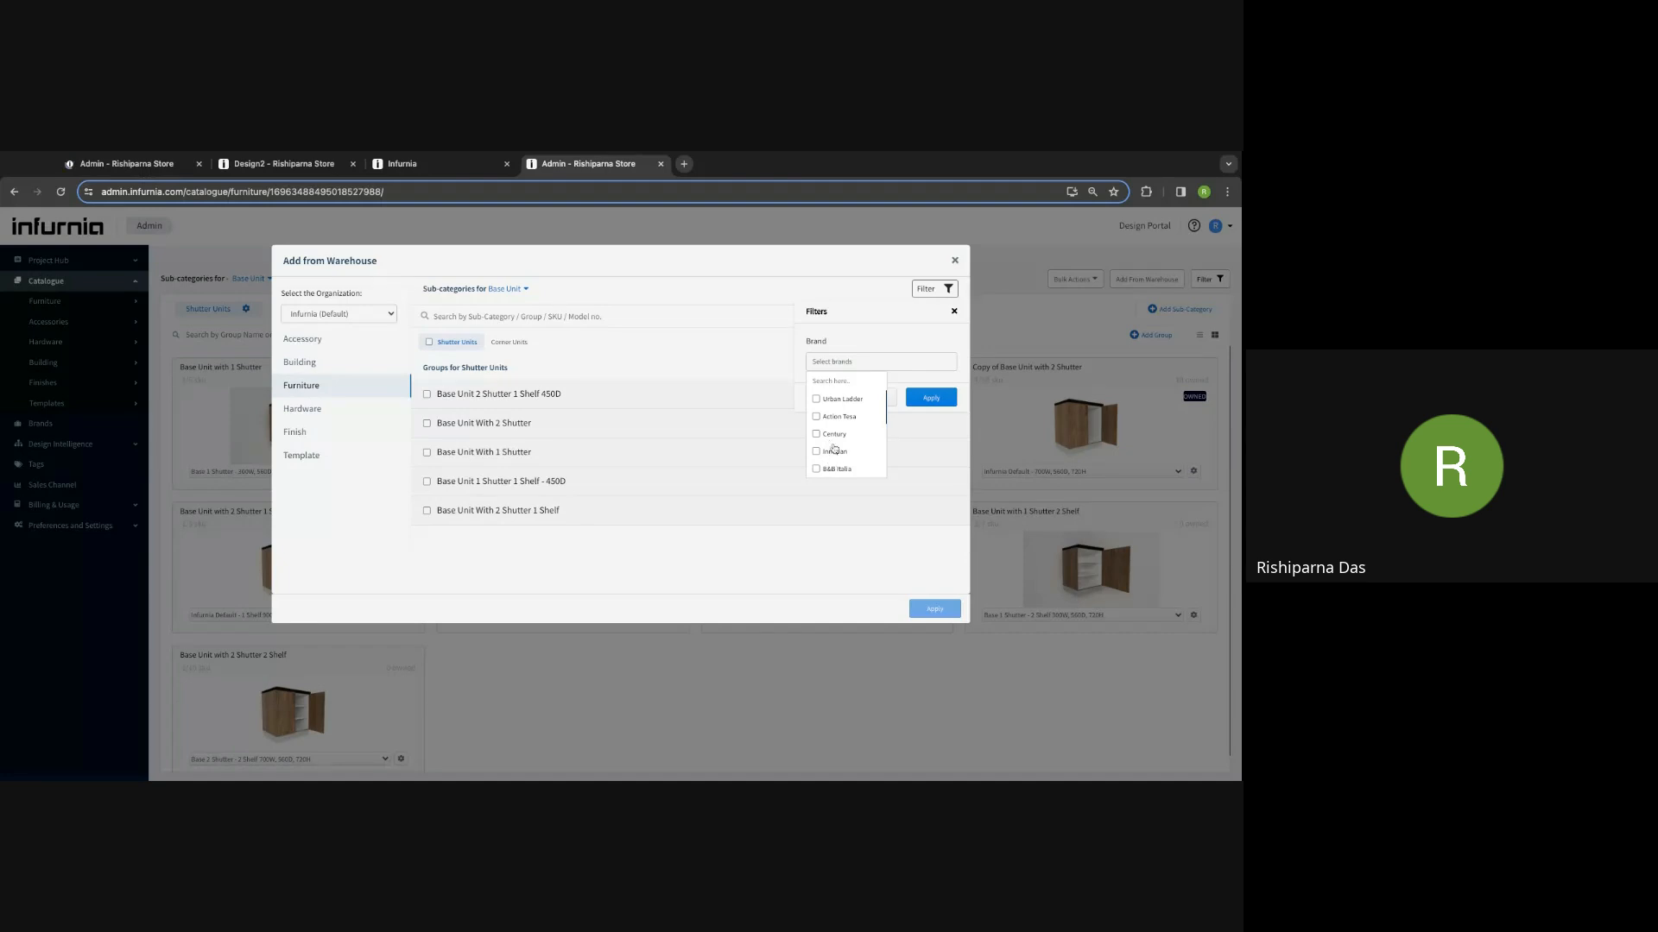
Step: Examine the available brand filters for adding furniture from the warehouse, and return to the catalogue
{"action": "scroll", "coordinate": [831, 440], "scroll_direction": "down", "scroll_amount": 3}
{"action": "left_click", "coordinate": [955, 261]}
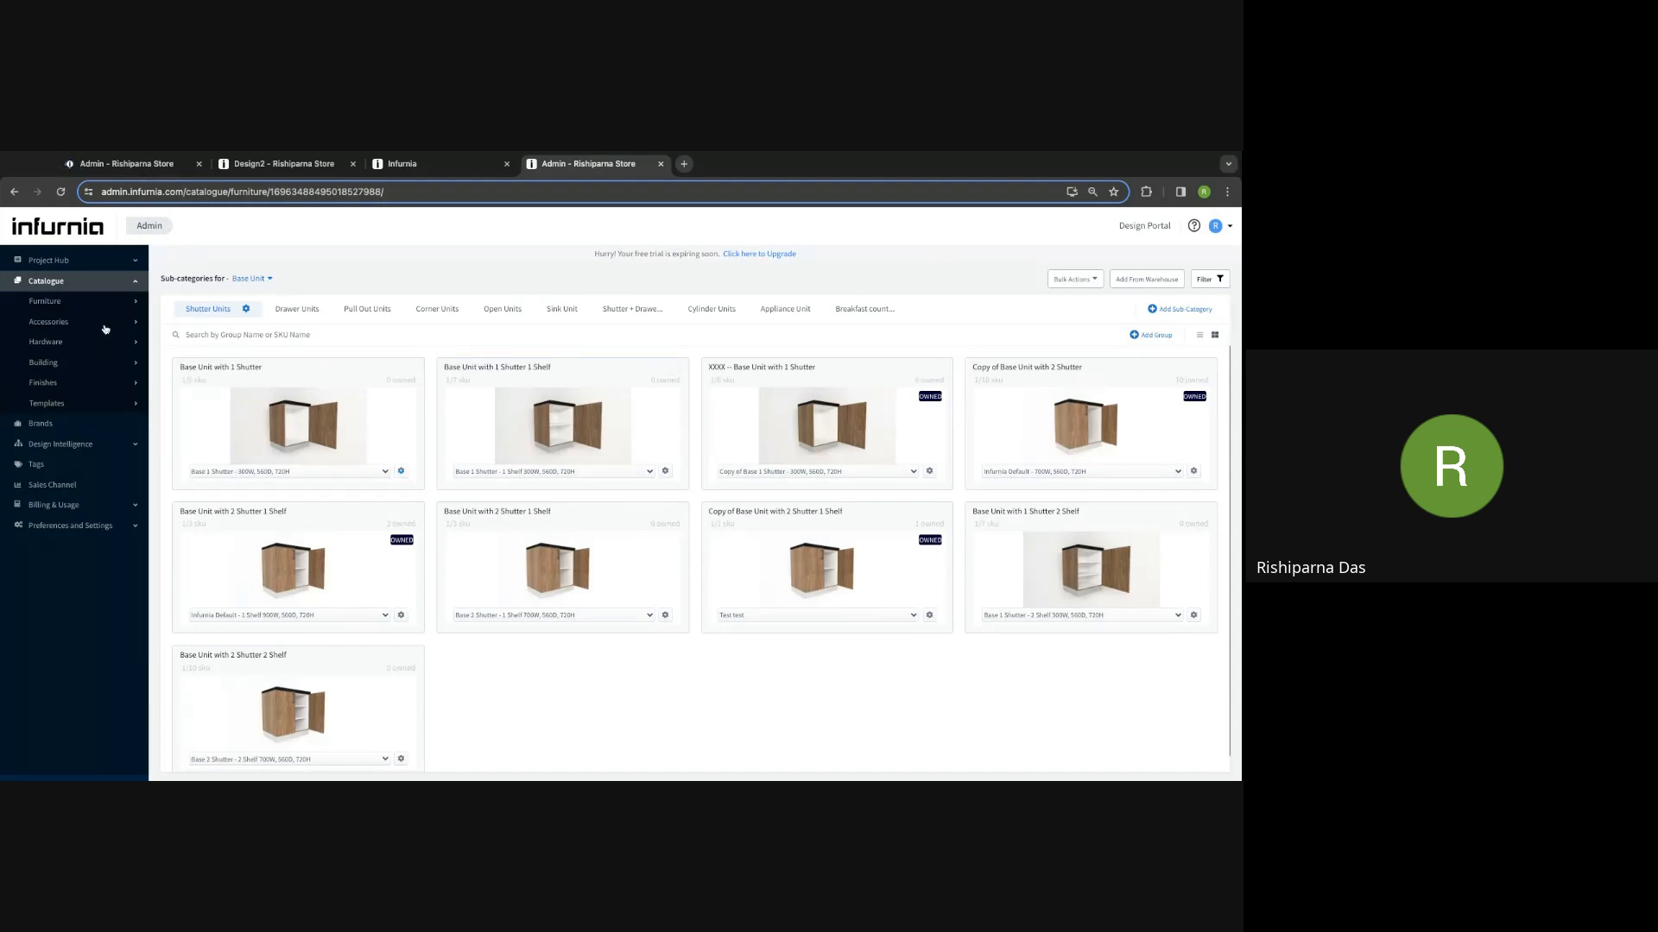
{"action": "left_click", "coordinate": [79, 299]}
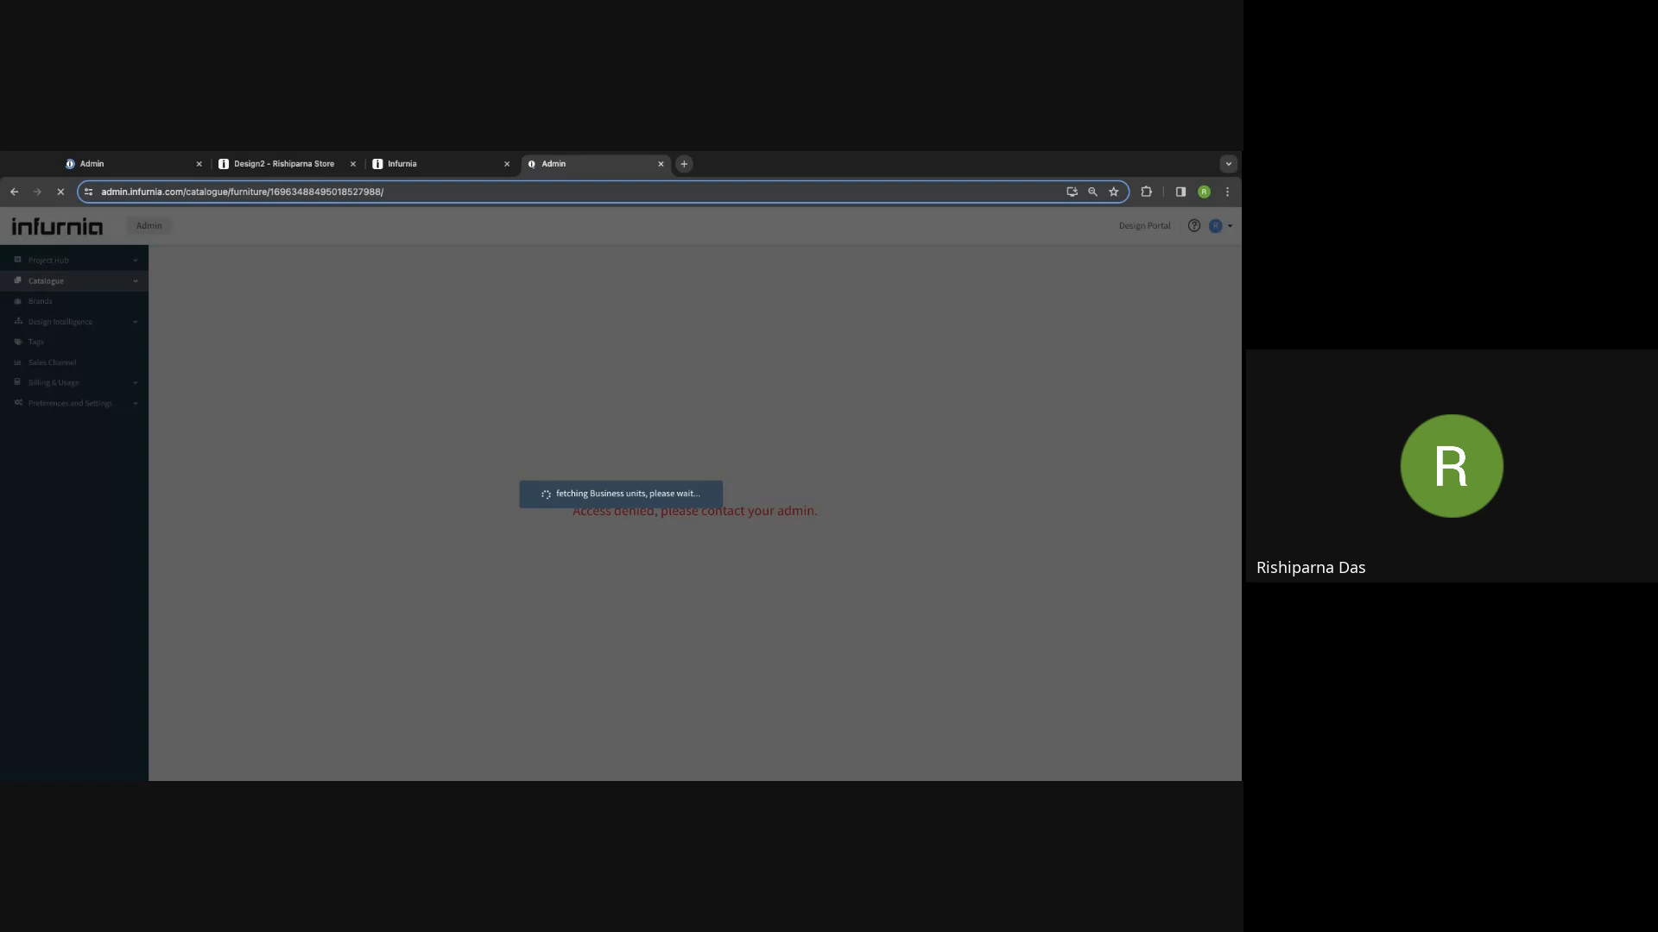
Step: Close the spare Infurnia browser tab and open the Acrylic finish category in the admin catalogue
{"action": "left_click", "coordinate": [507, 164]}
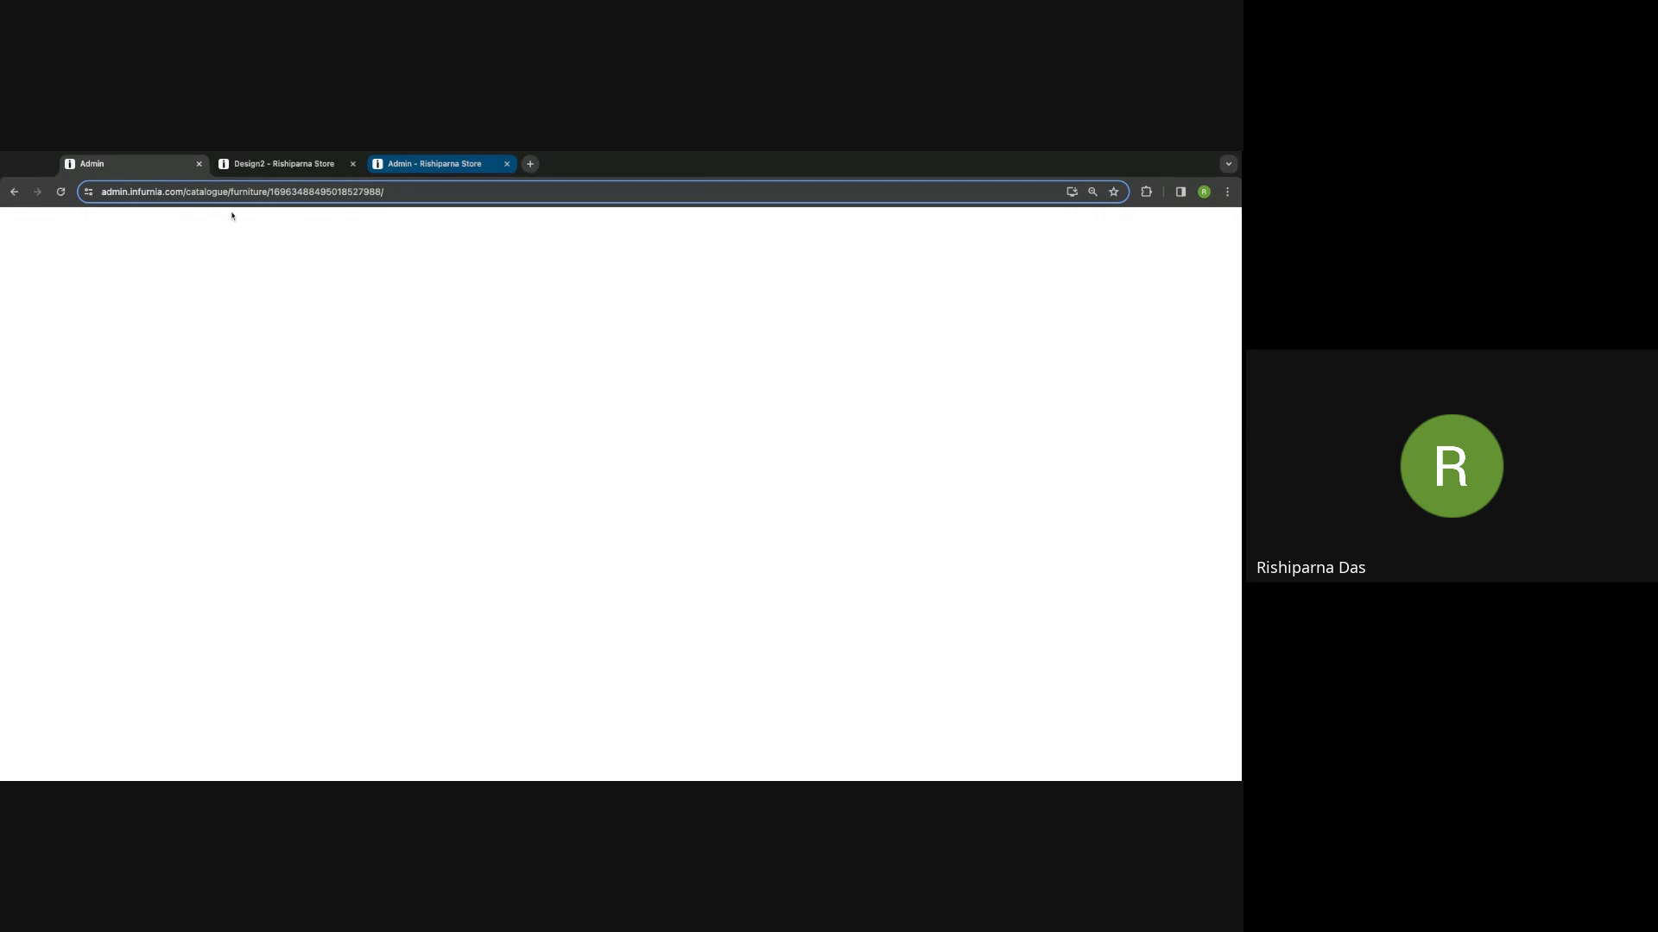
{"action": "left_click", "coordinate": [406, 170]}
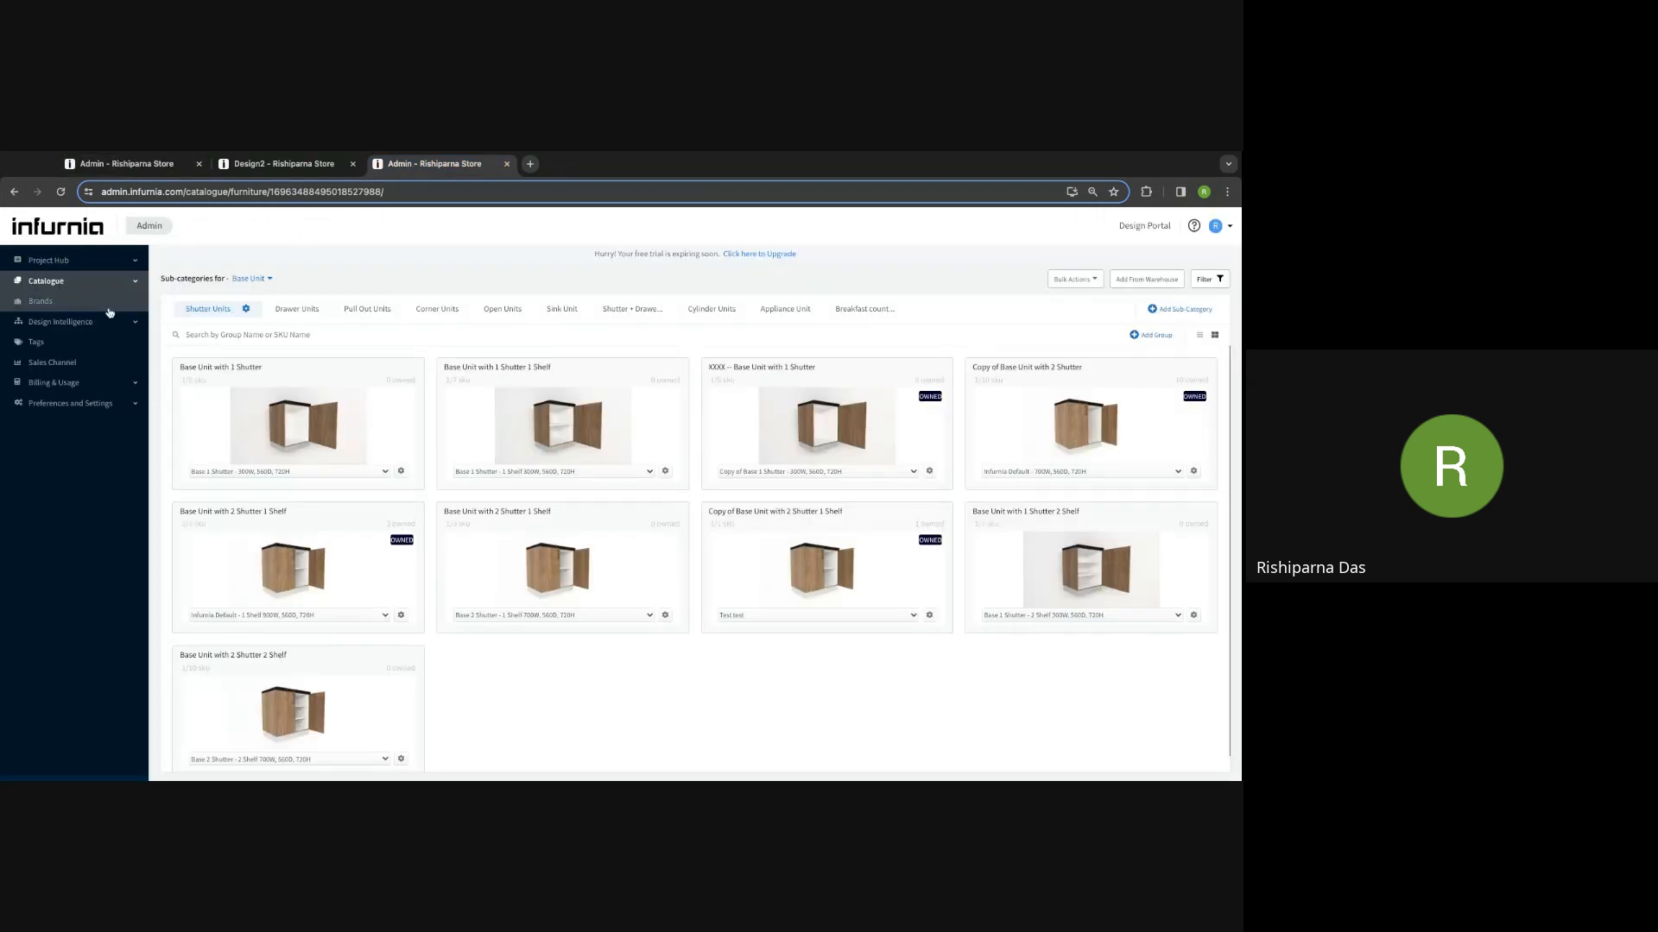
{"action": "left_click", "coordinate": [91, 284]}
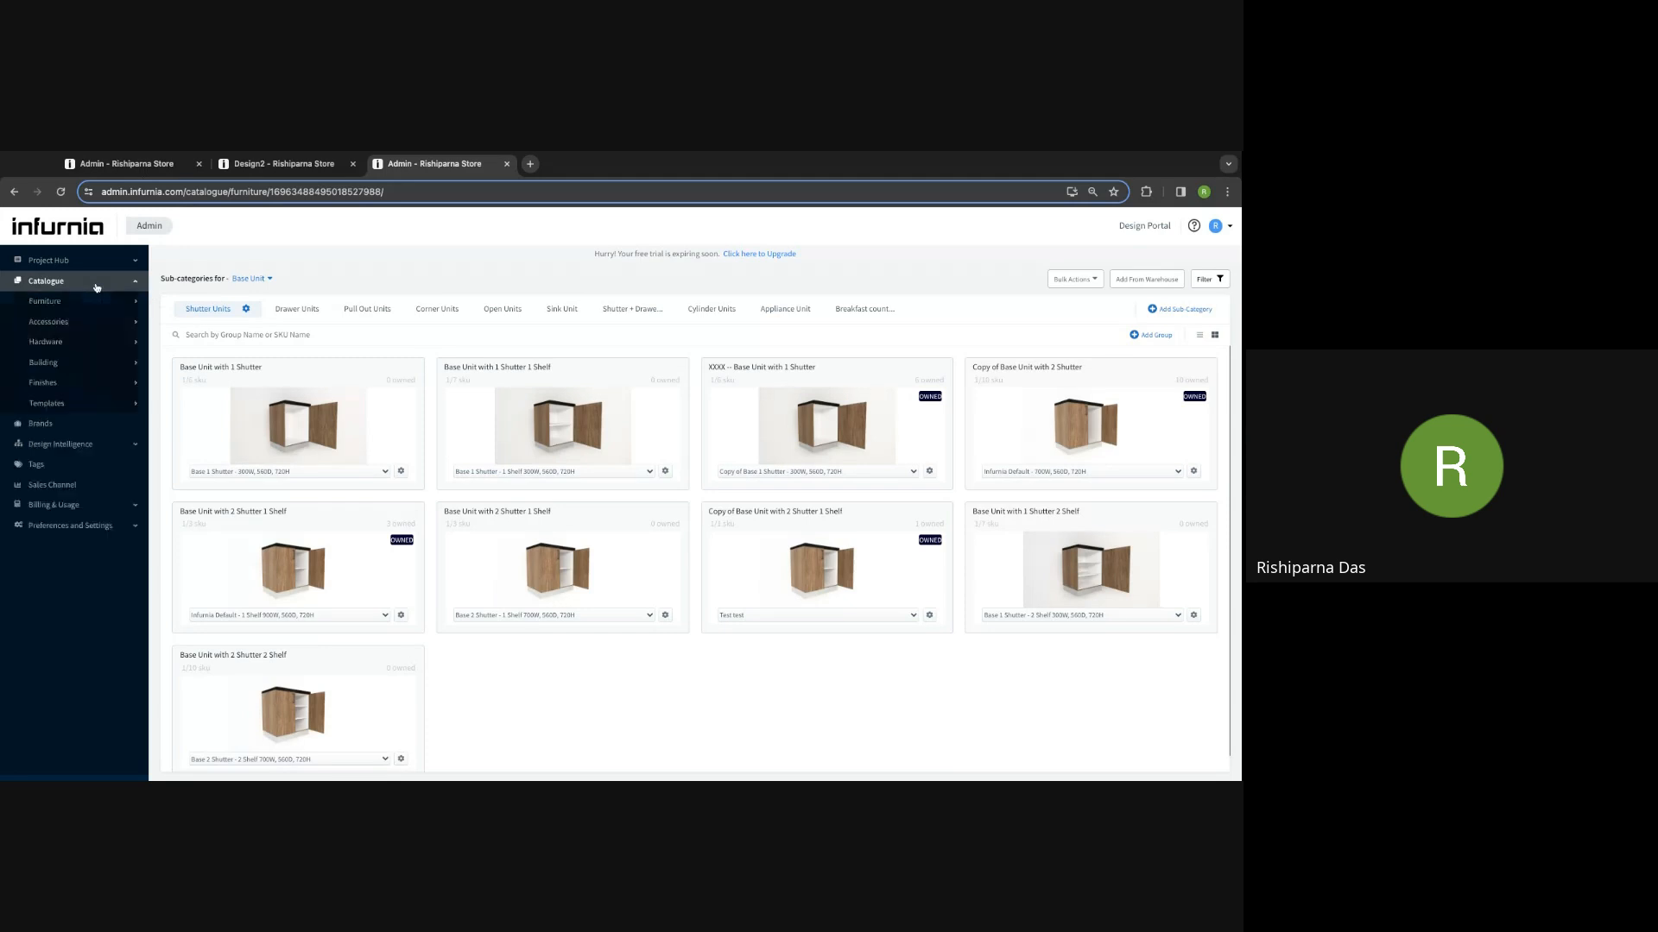
{"action": "left_click", "coordinate": [65, 385]}
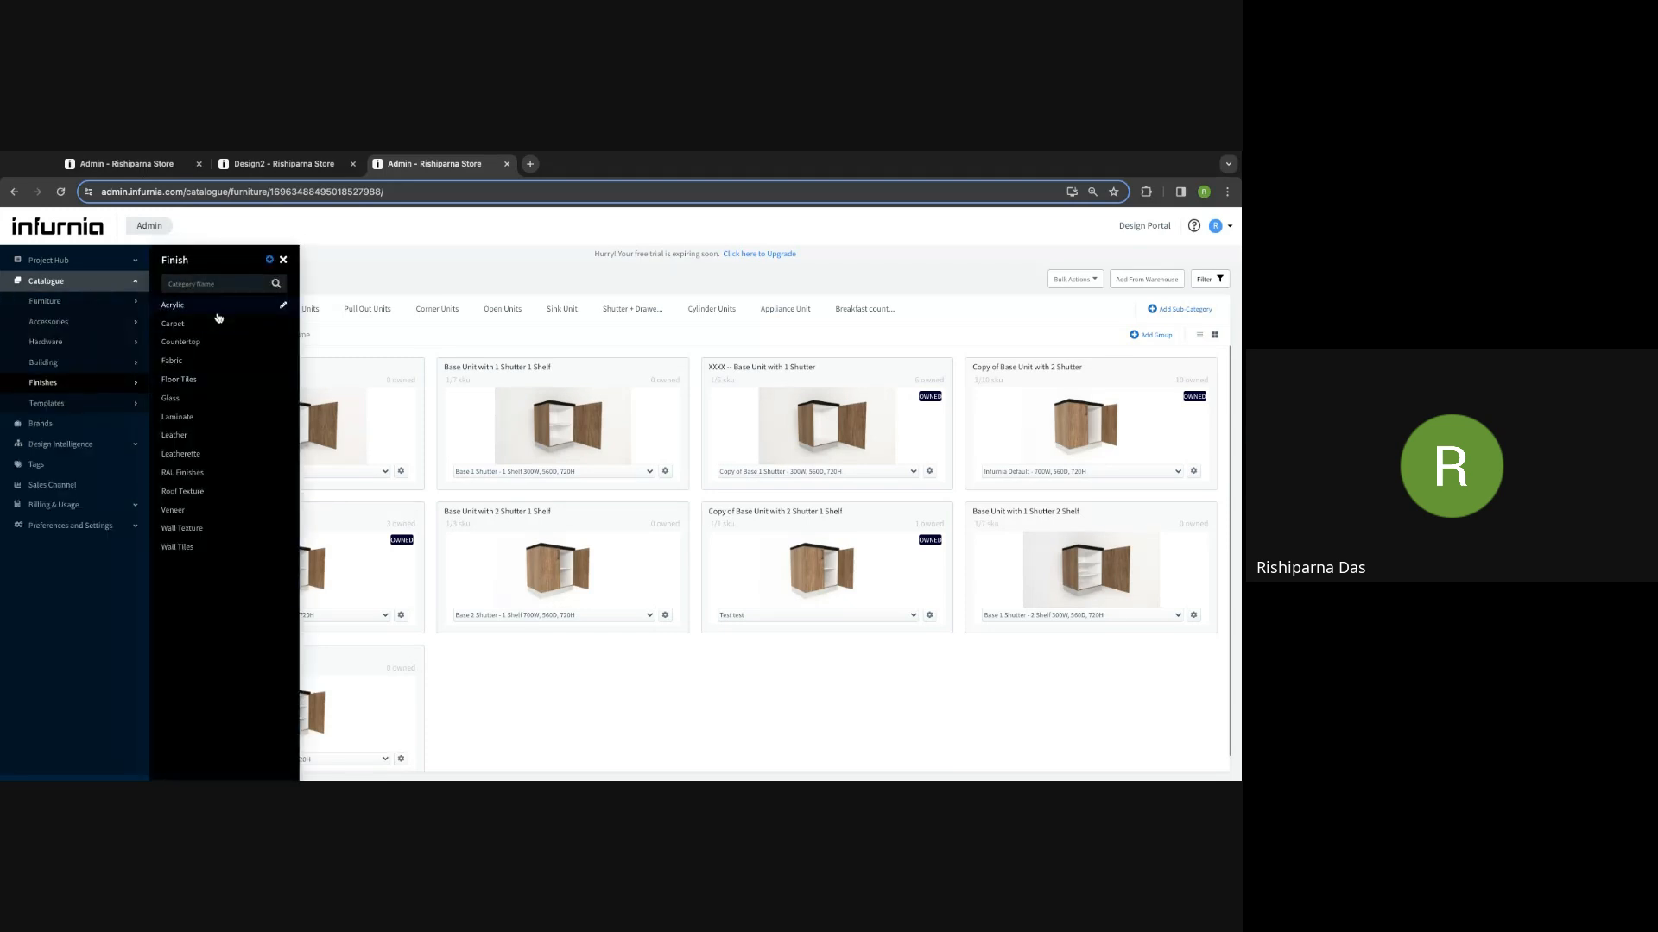
{"action": "left_click", "coordinate": [218, 306]}
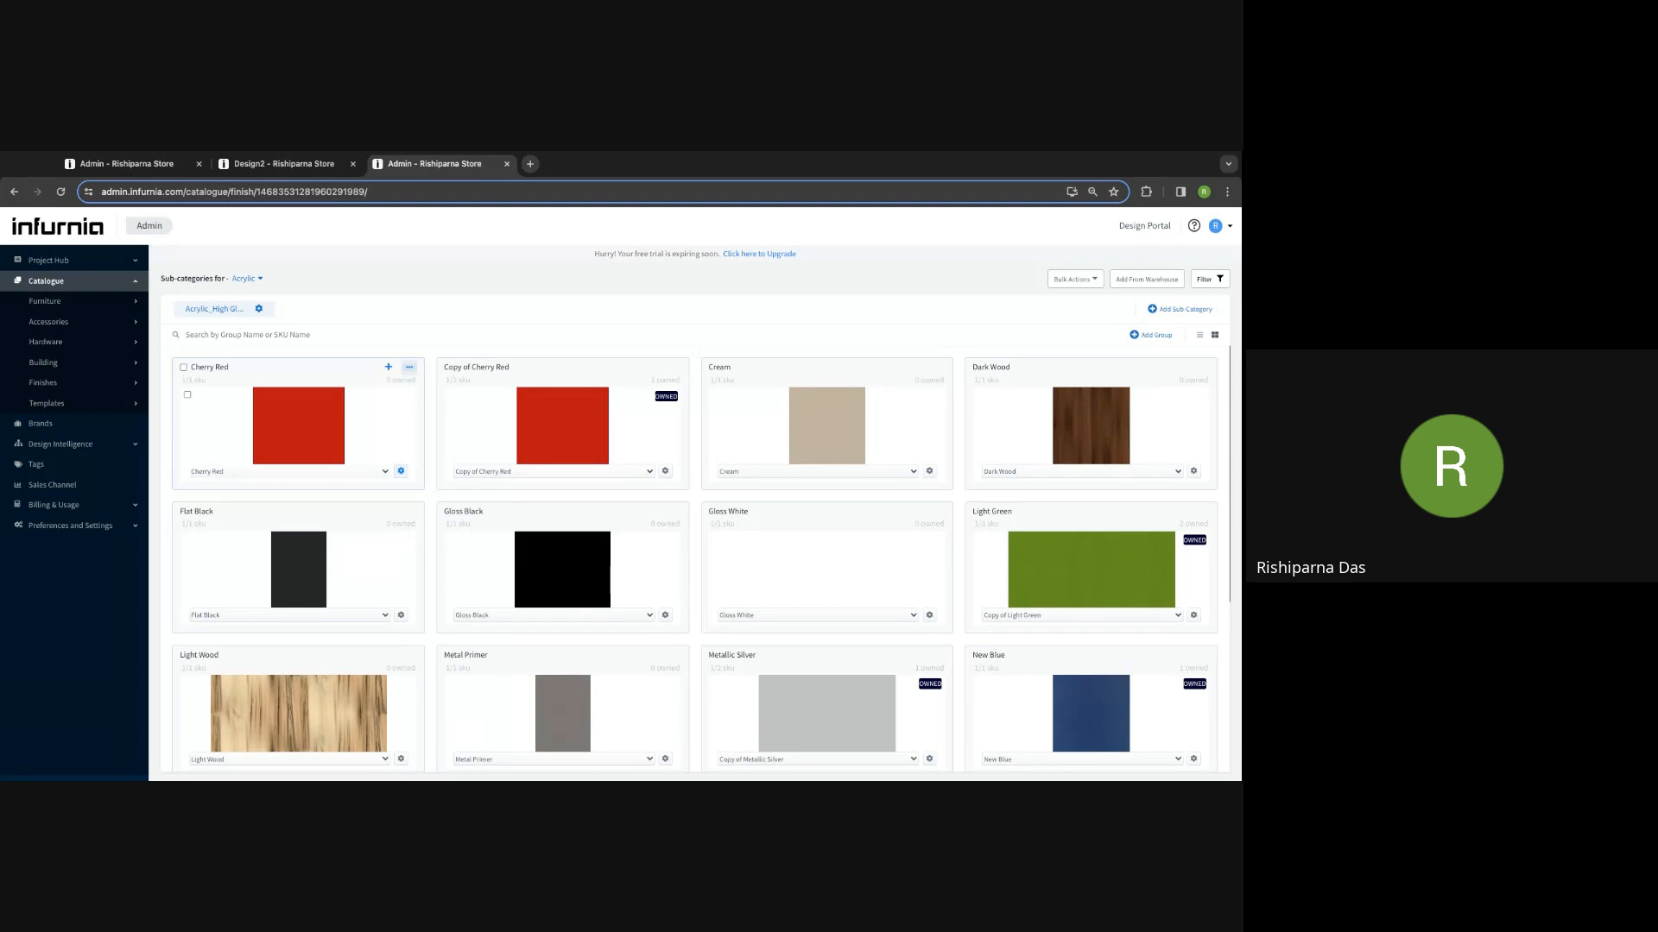
Step: Add a sub-category named "xxx" to the Acrylic finishes and open it
{"action": "left_click", "coordinate": [1174, 309]}
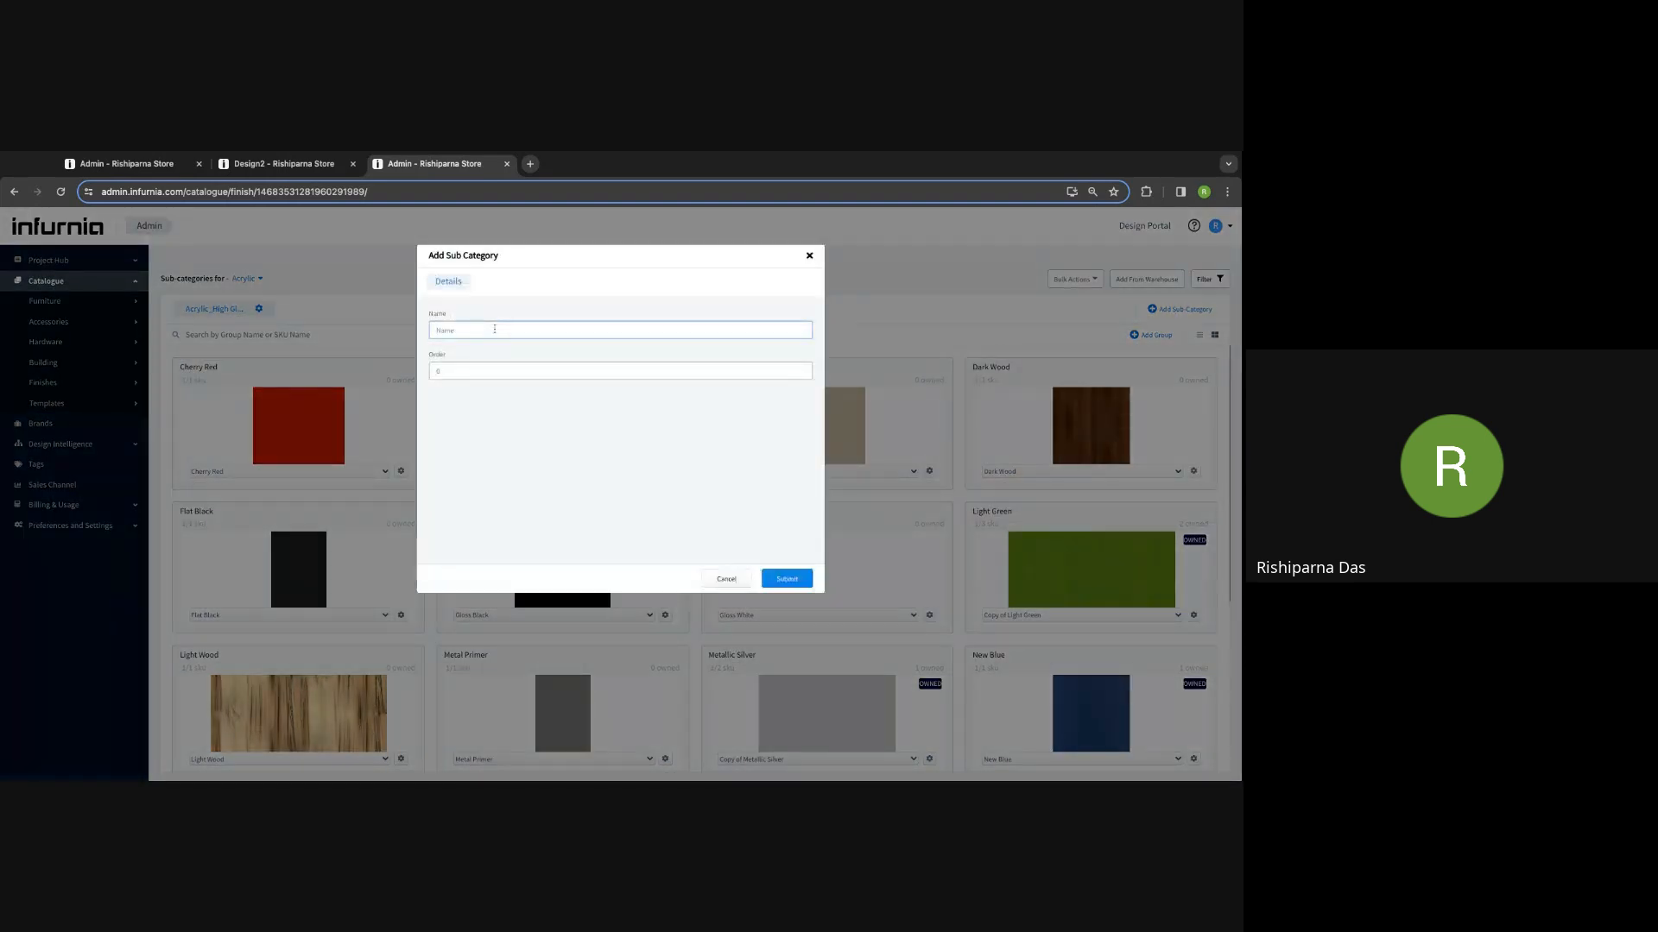
{"action": "type", "text": "xxx"}
{"action": "left_click", "coordinate": [787, 587]}
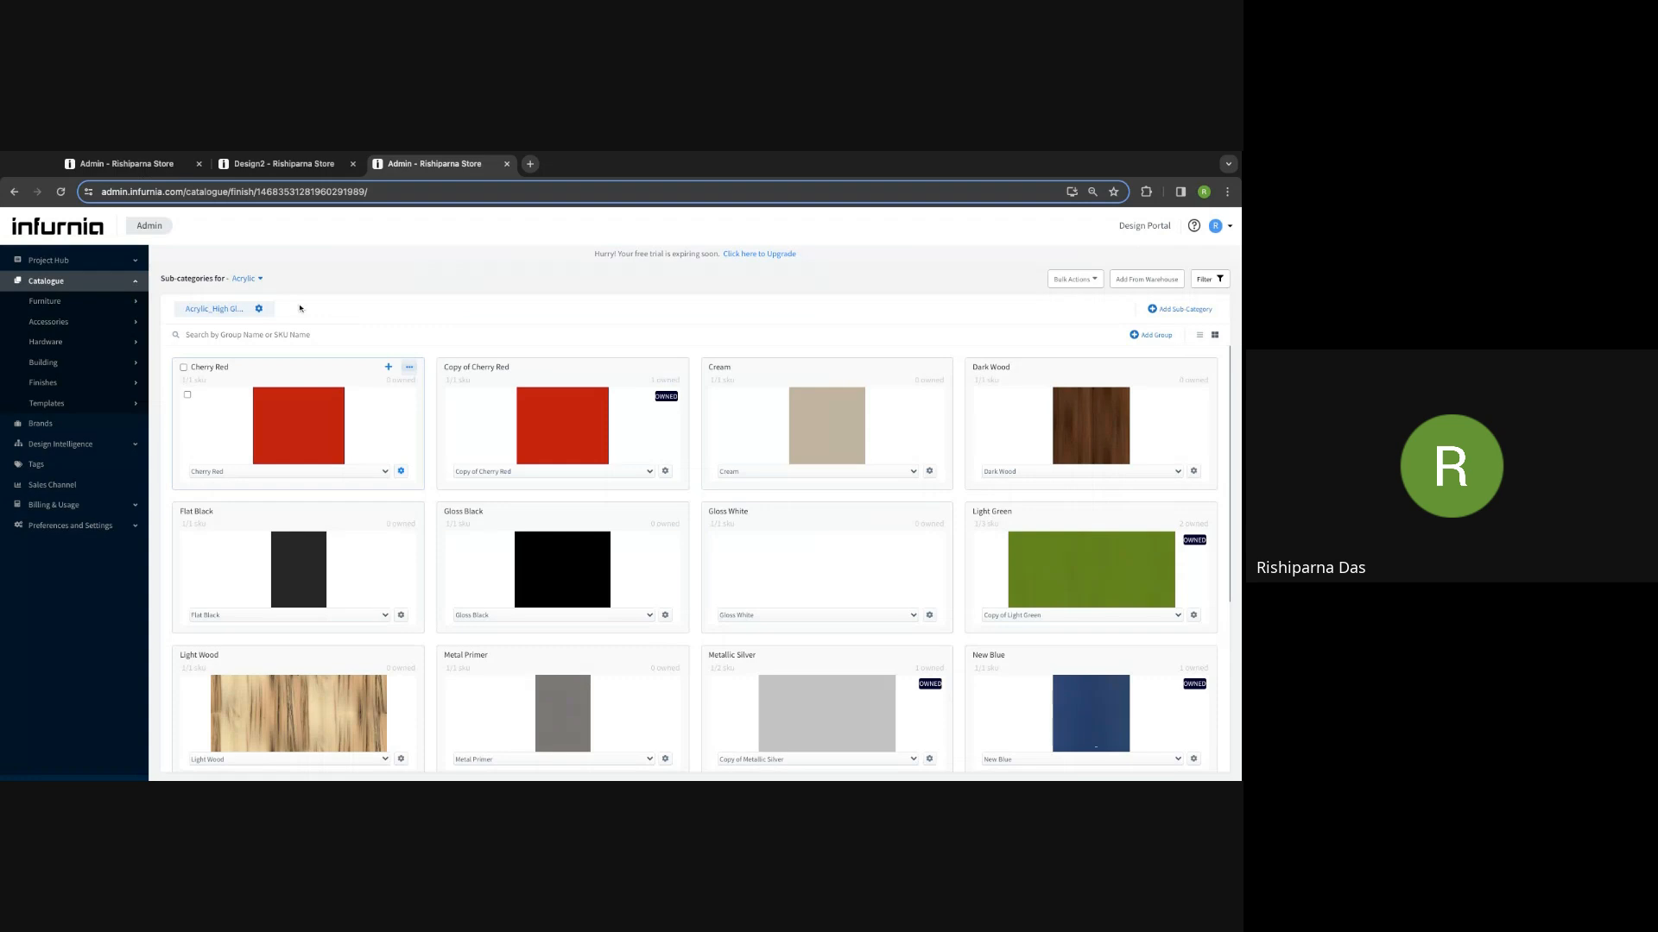
{"action": "left_click", "coordinate": [298, 313]}
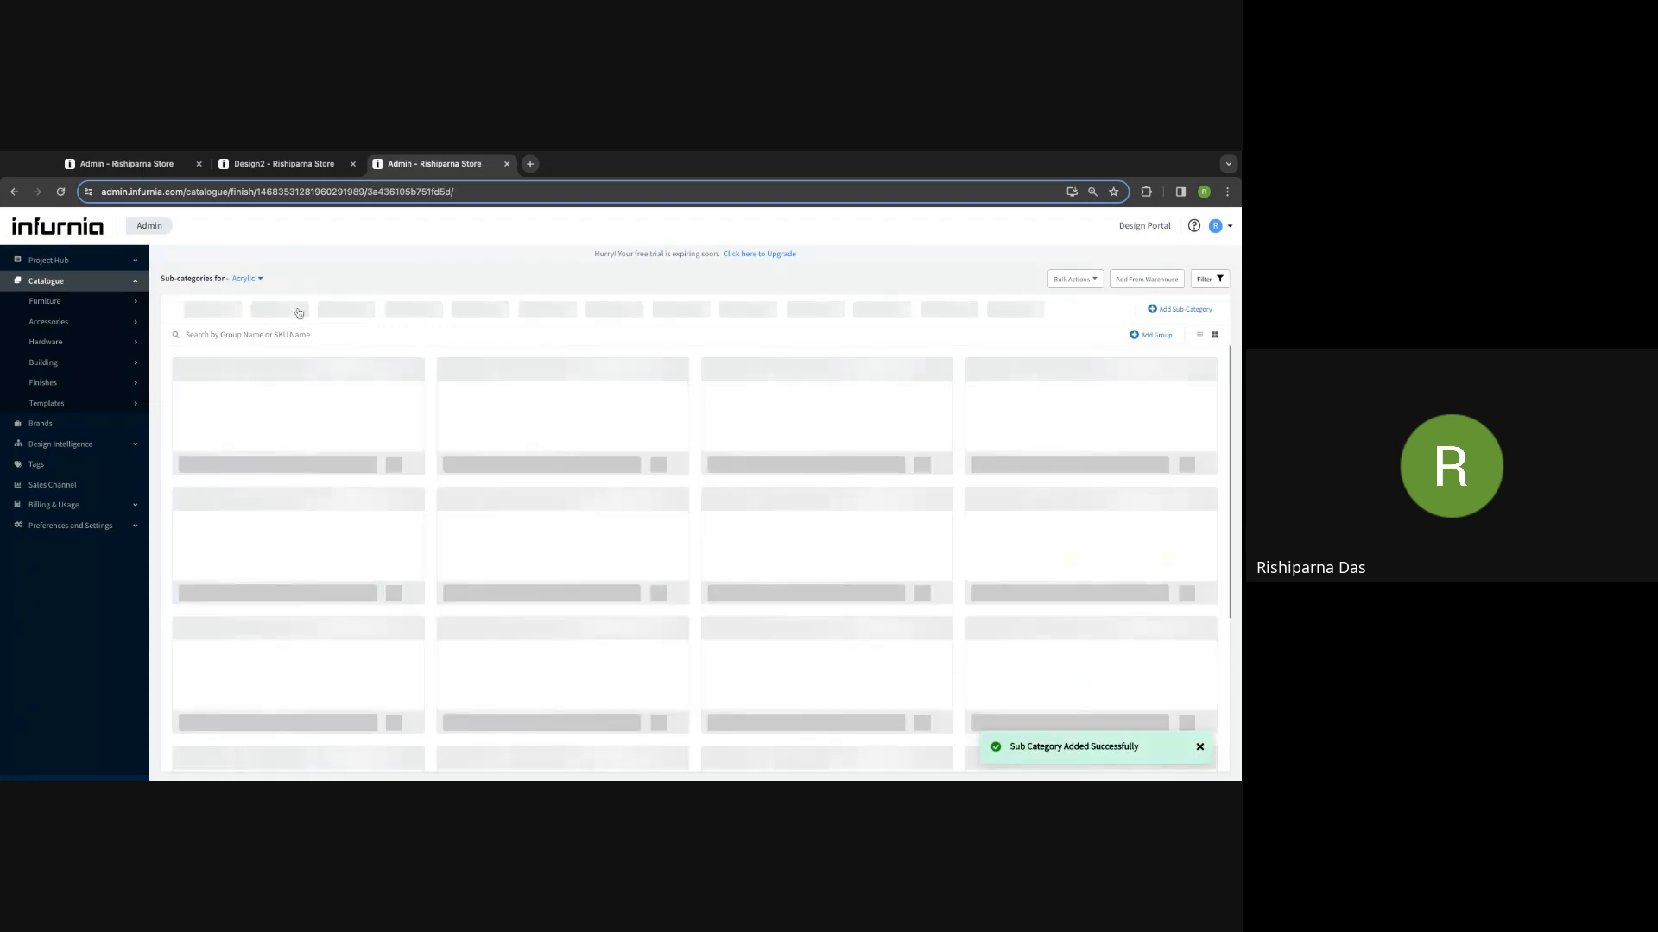
Step: Add an SKU group named "White" with order 10 to the xxx sub-category
{"action": "left_click", "coordinate": [1151, 335]}
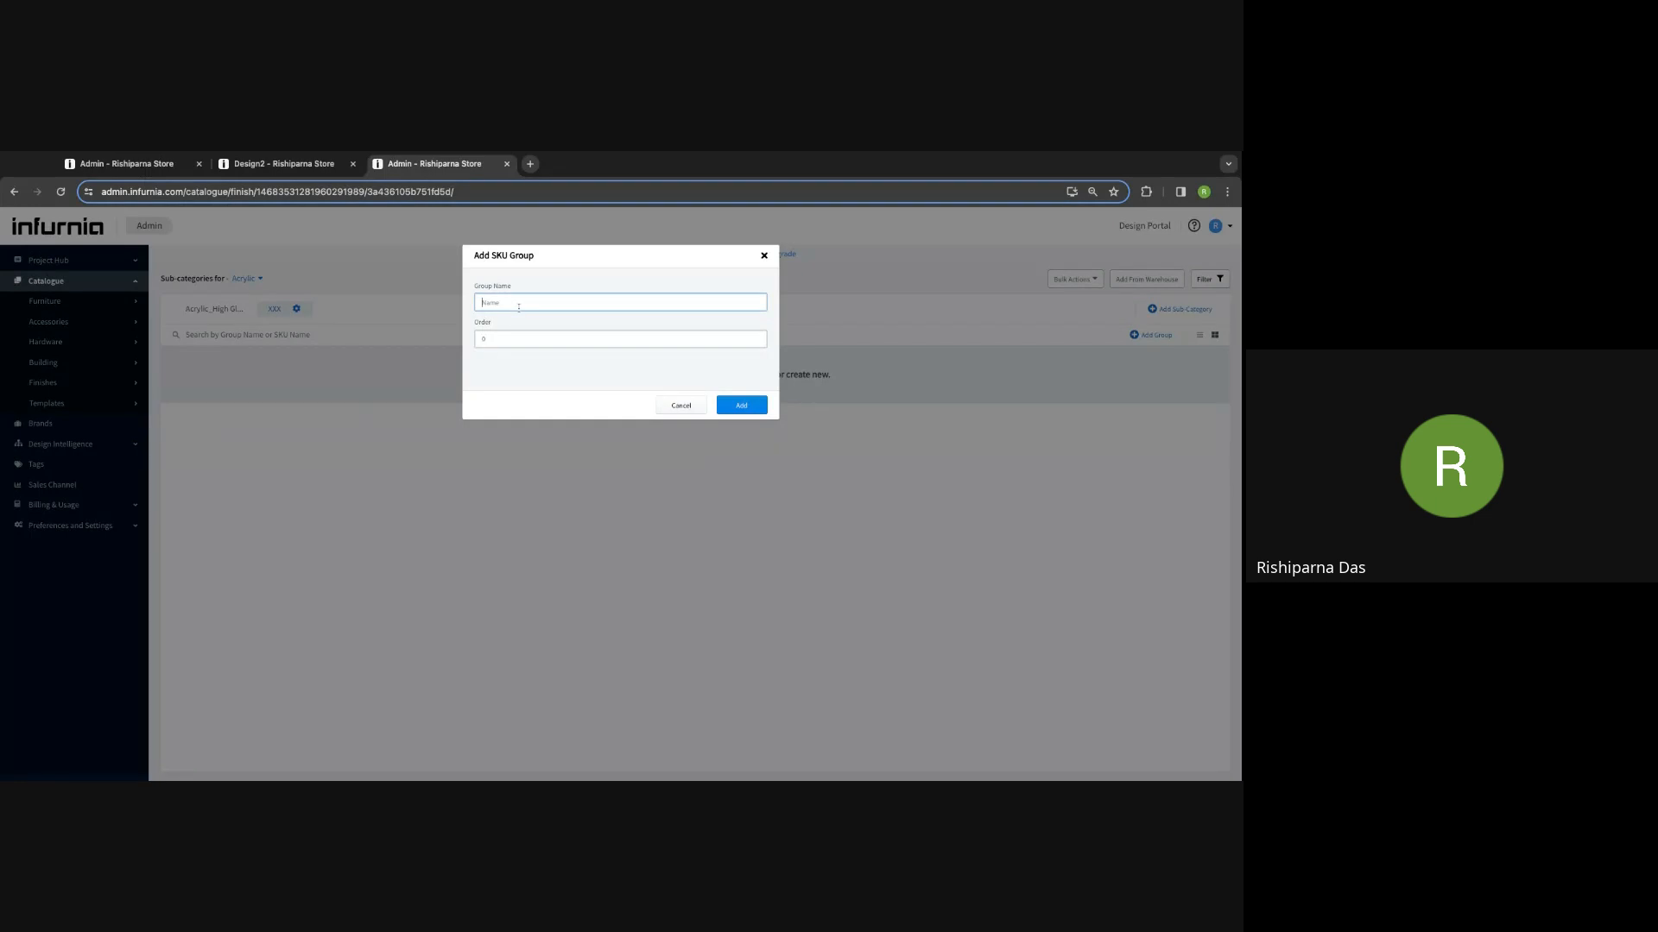
{"action": "type", "text": "White"}
{"action": "left_click", "coordinate": [518, 336]}
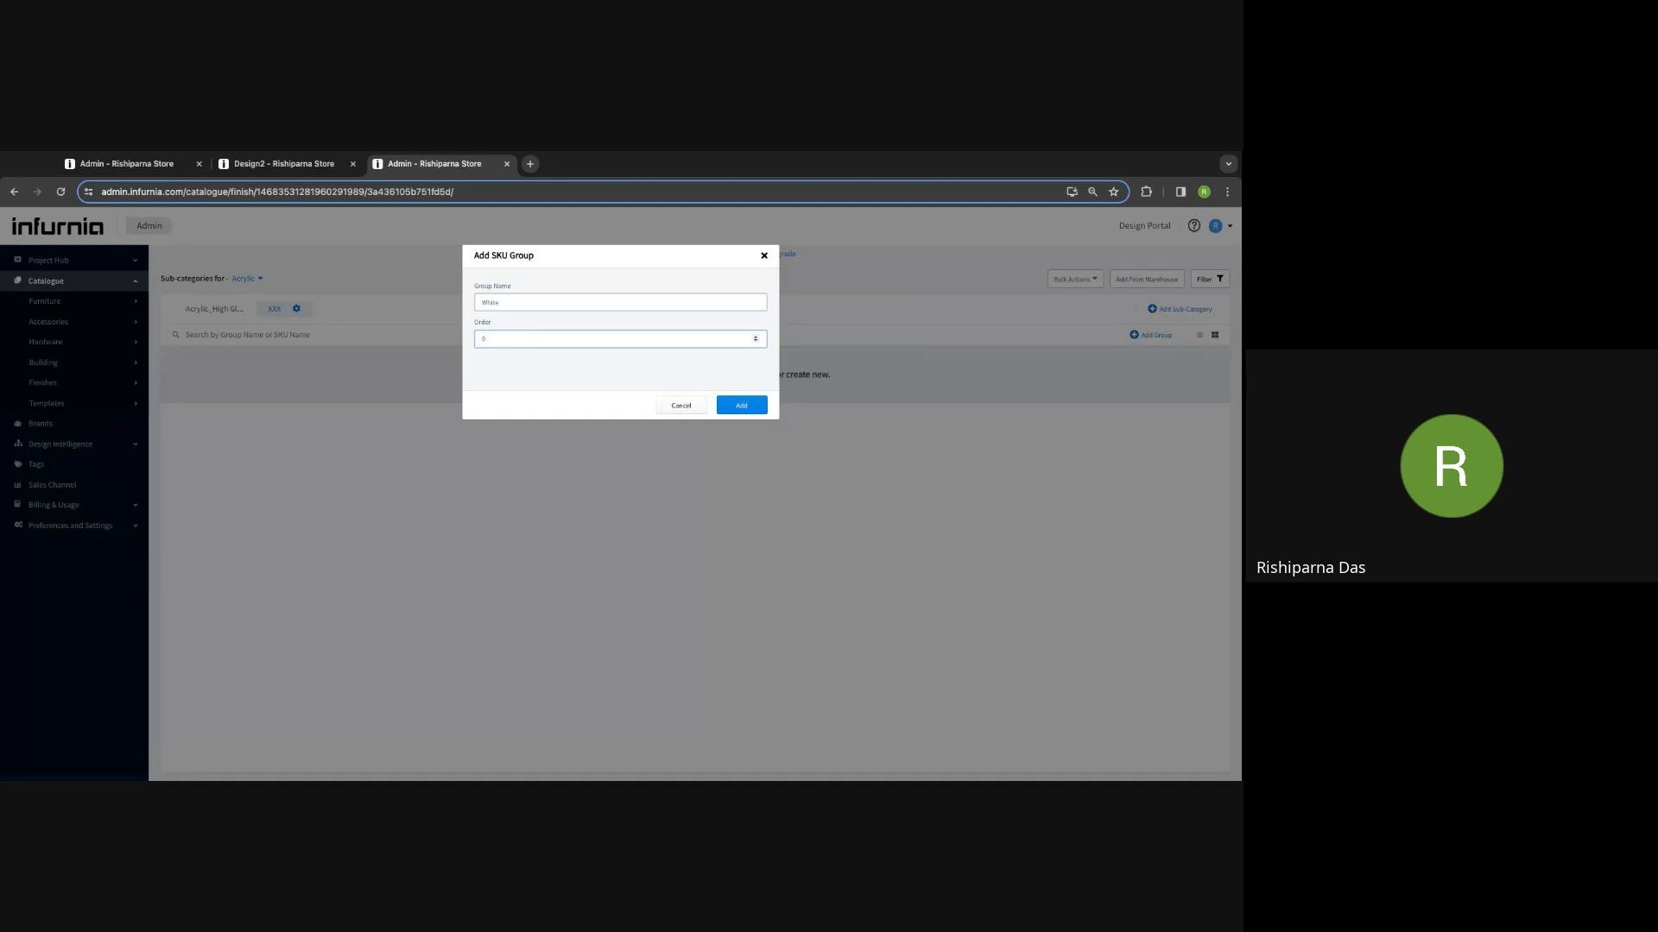
{"action": "left_click", "coordinate": [246, 169]}
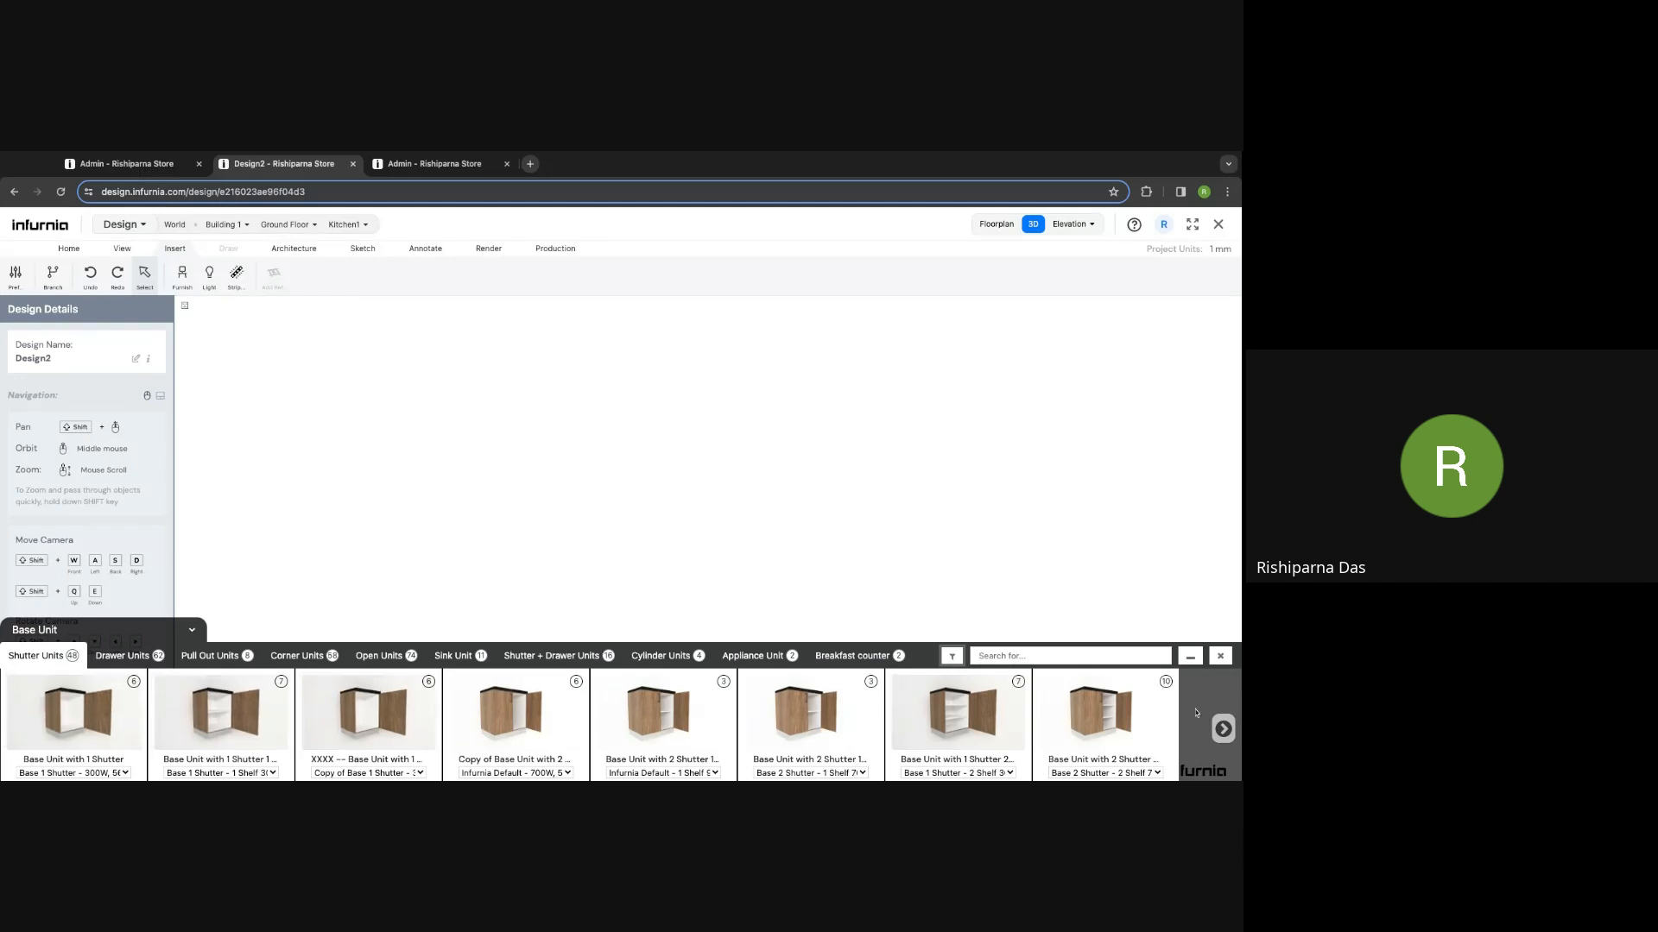
{"action": "left_click", "coordinate": [434, 164]}
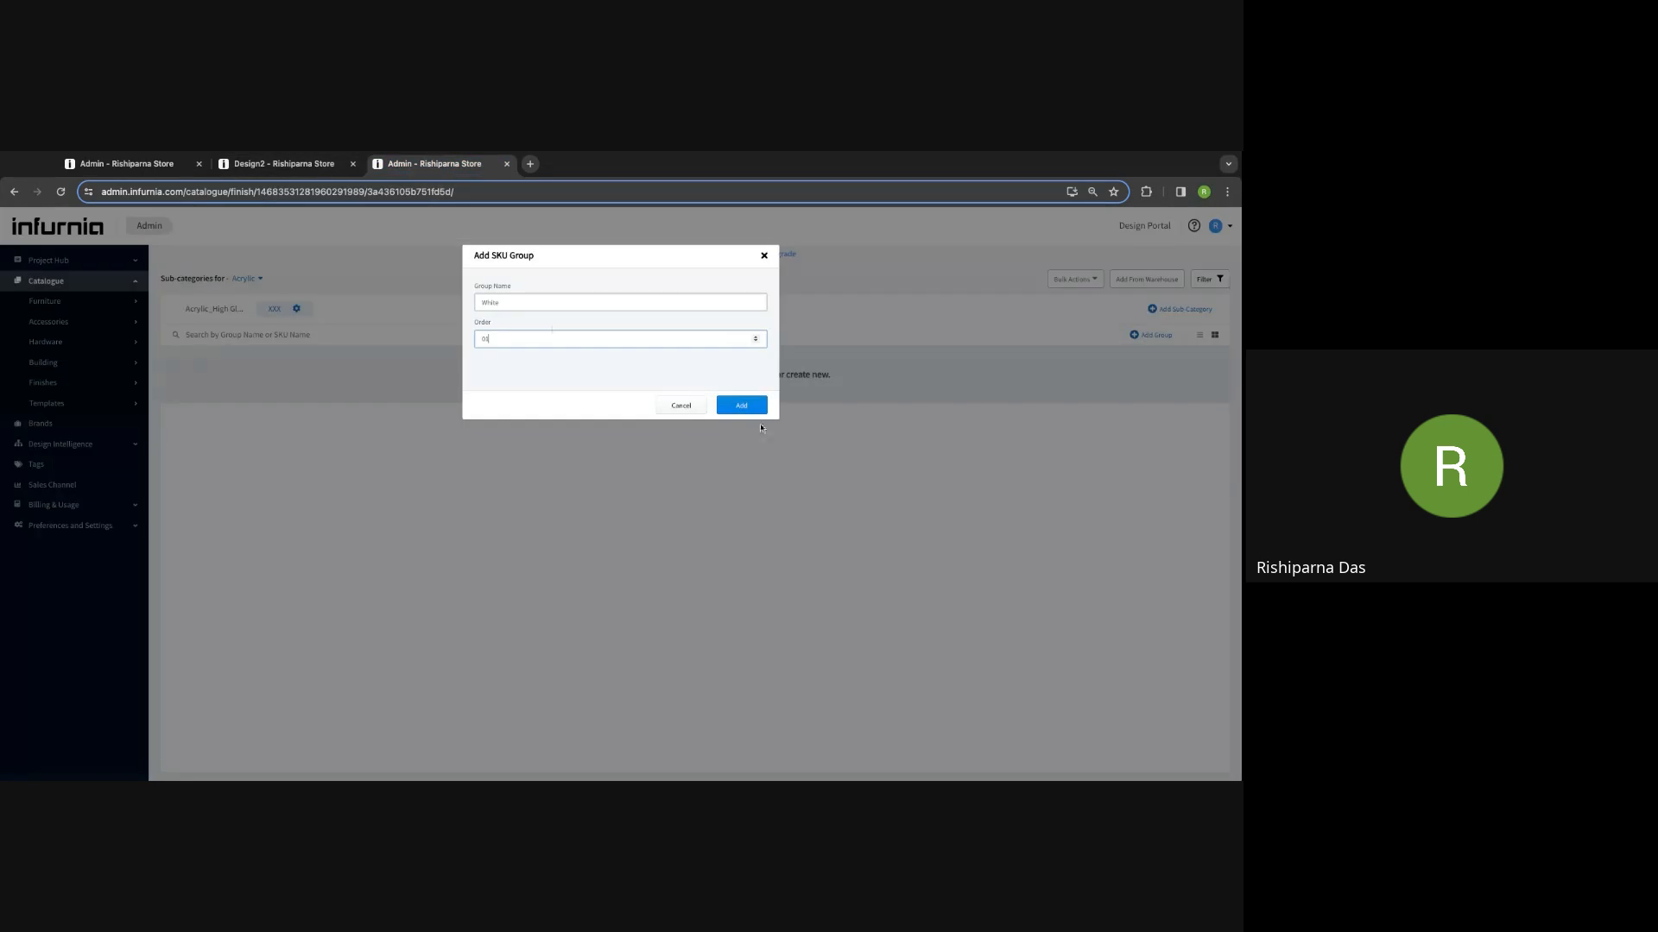
{"action": "left_click", "coordinate": [746, 406]}
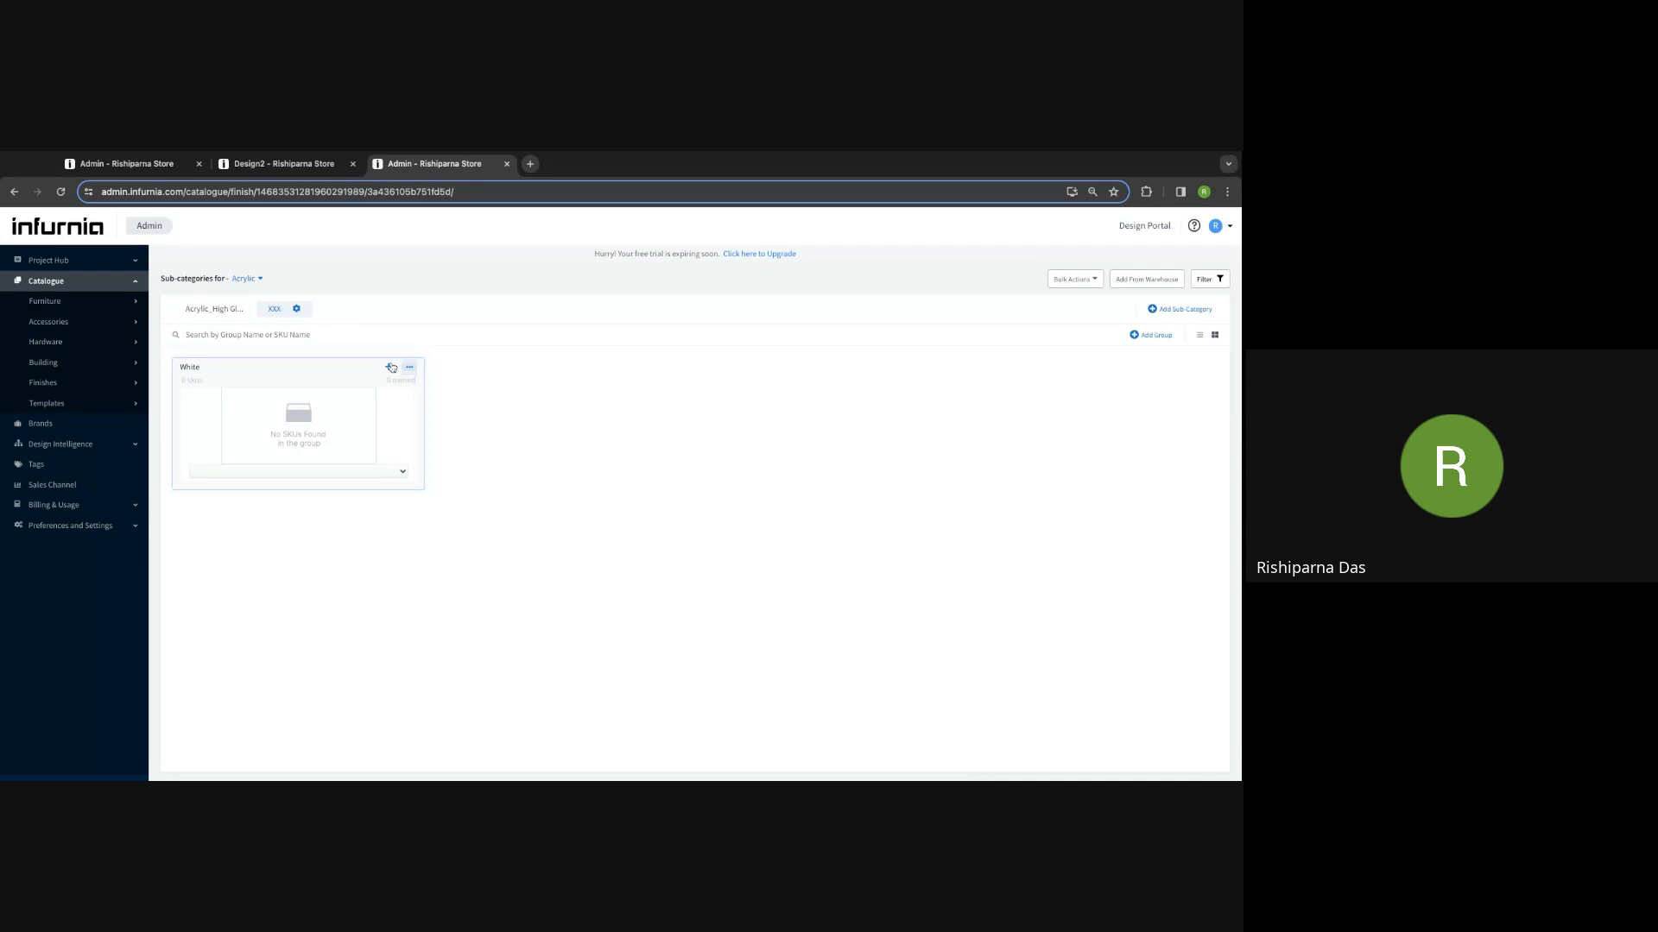
Step: Start a new SKU in the White group with name "White", description "High Gloss" and SKU code PMDFGP16, and fill in its thickness and brand
{"action": "left_click", "coordinate": [390, 367]}
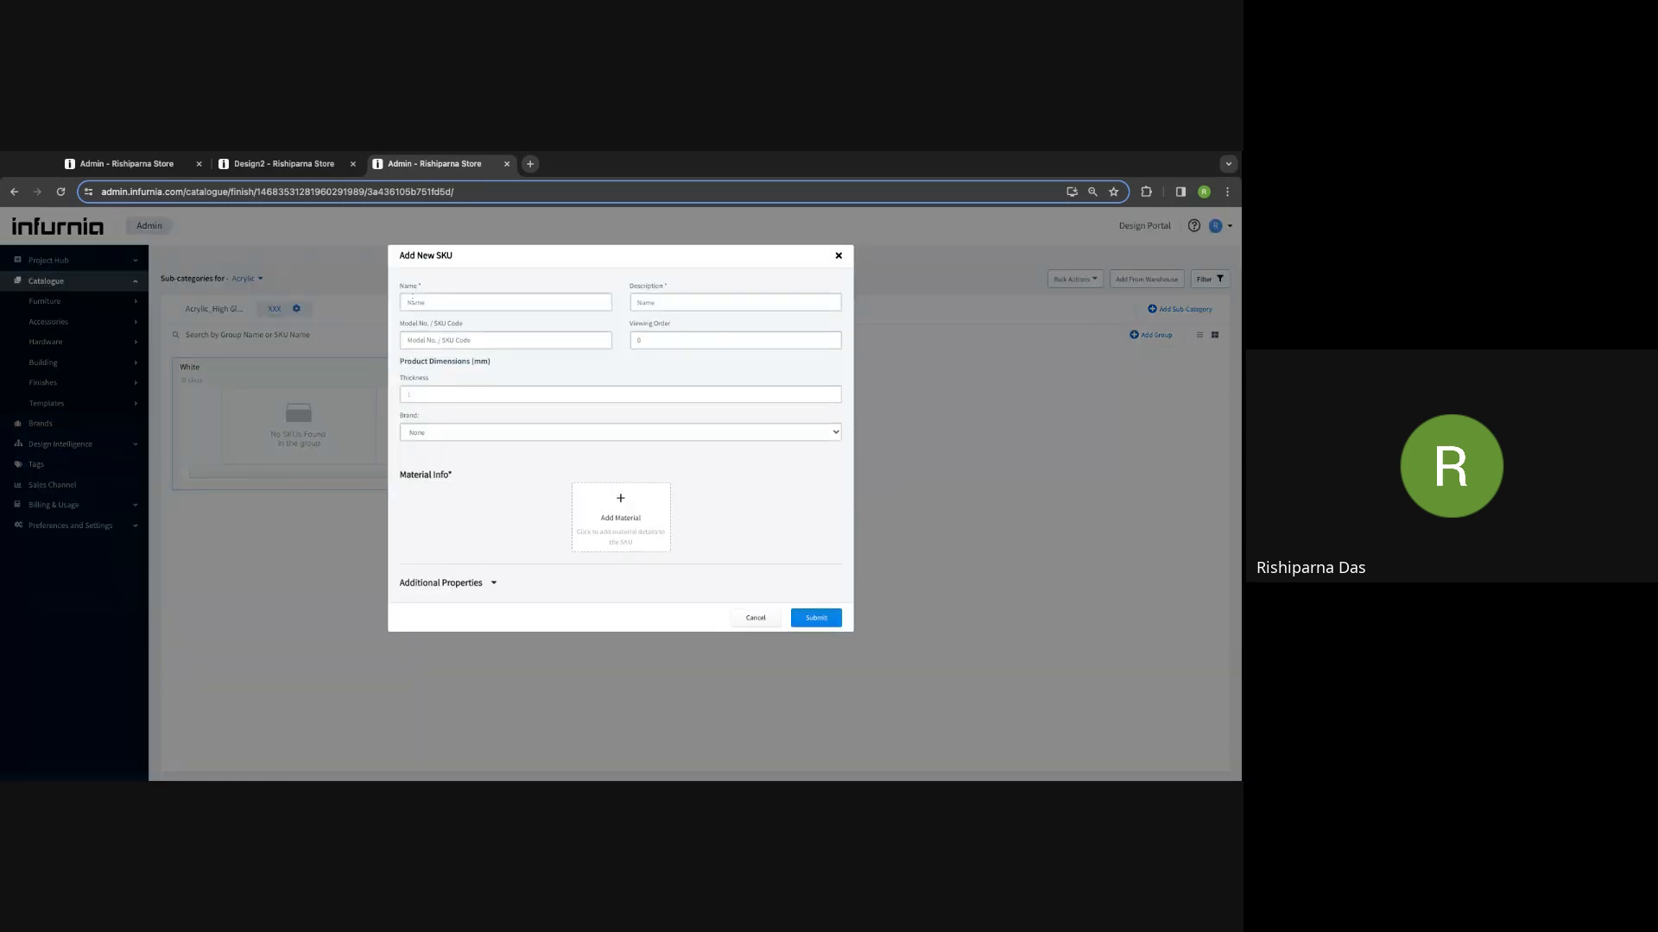
{"action": "left_click", "coordinate": [418, 301]}
{"action": "type", "text": "White"}
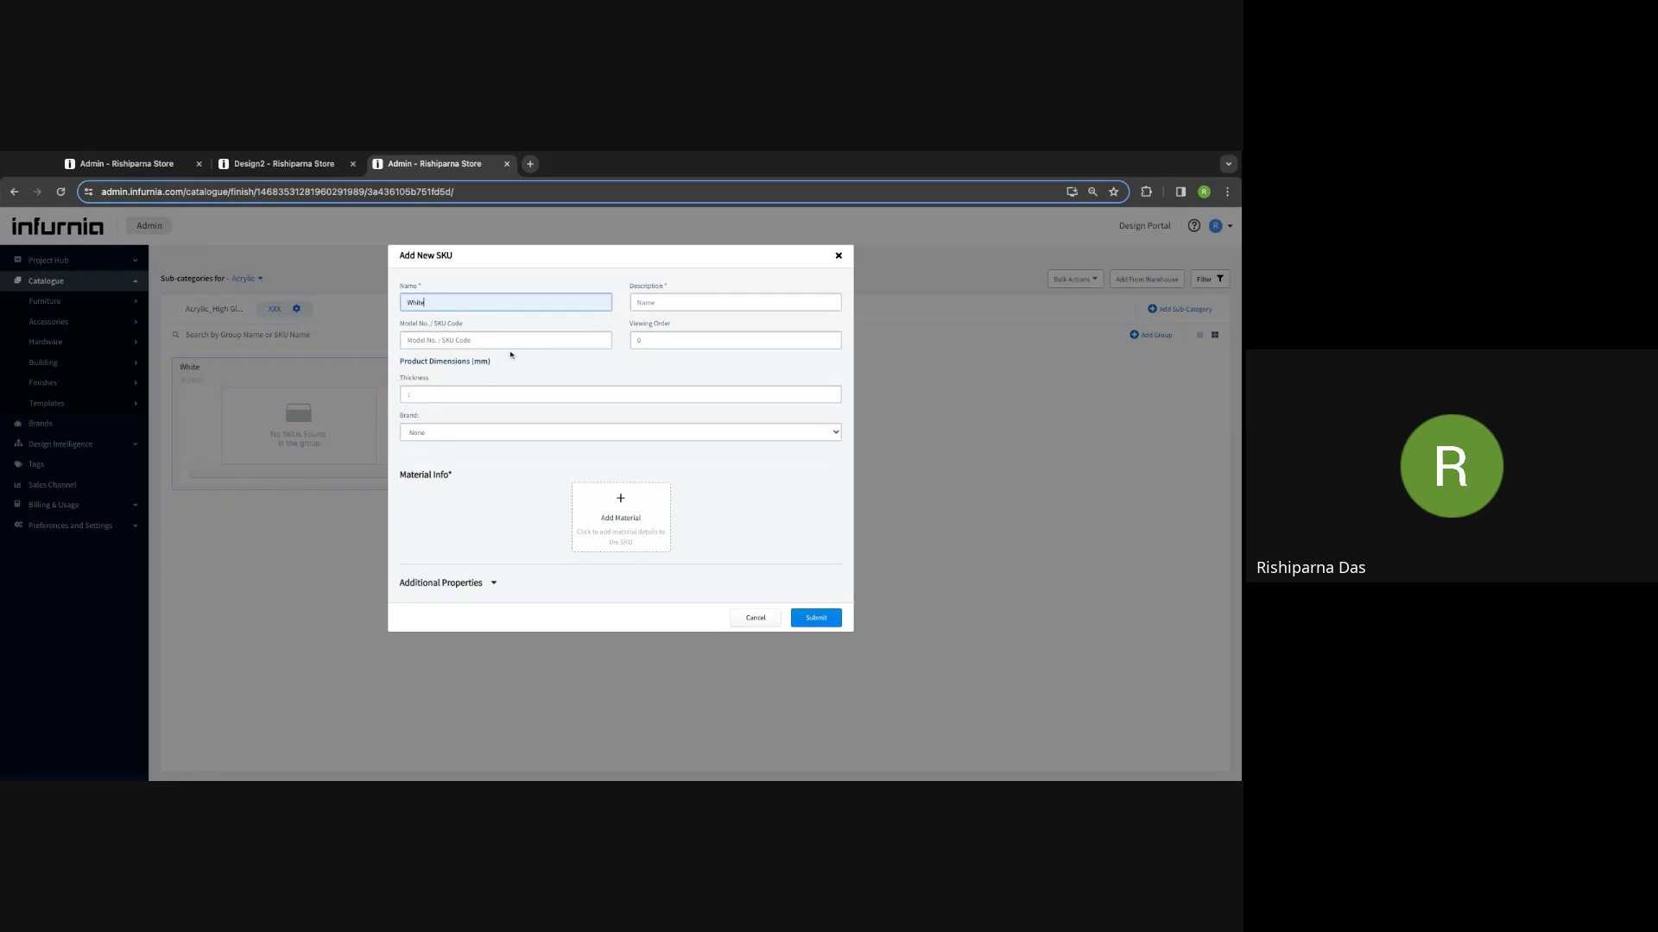
{"action": "left_click", "coordinate": [646, 302]}
{"action": "type", "text": "High Gloss"}
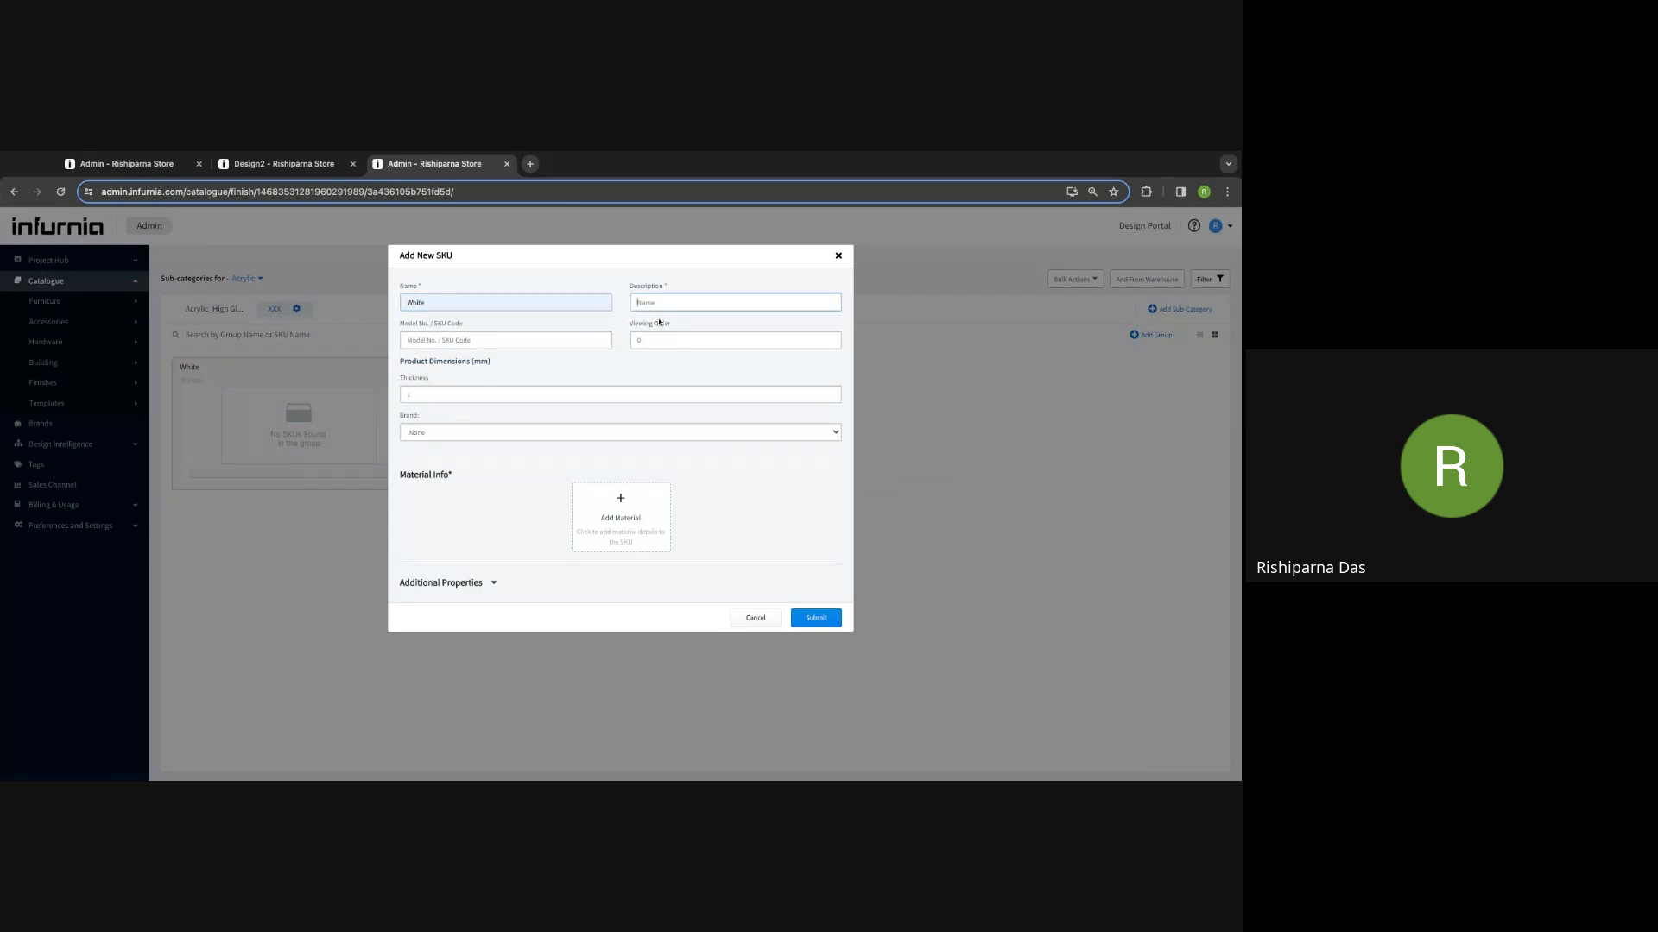
{"action": "left_click", "coordinate": [515, 341]}
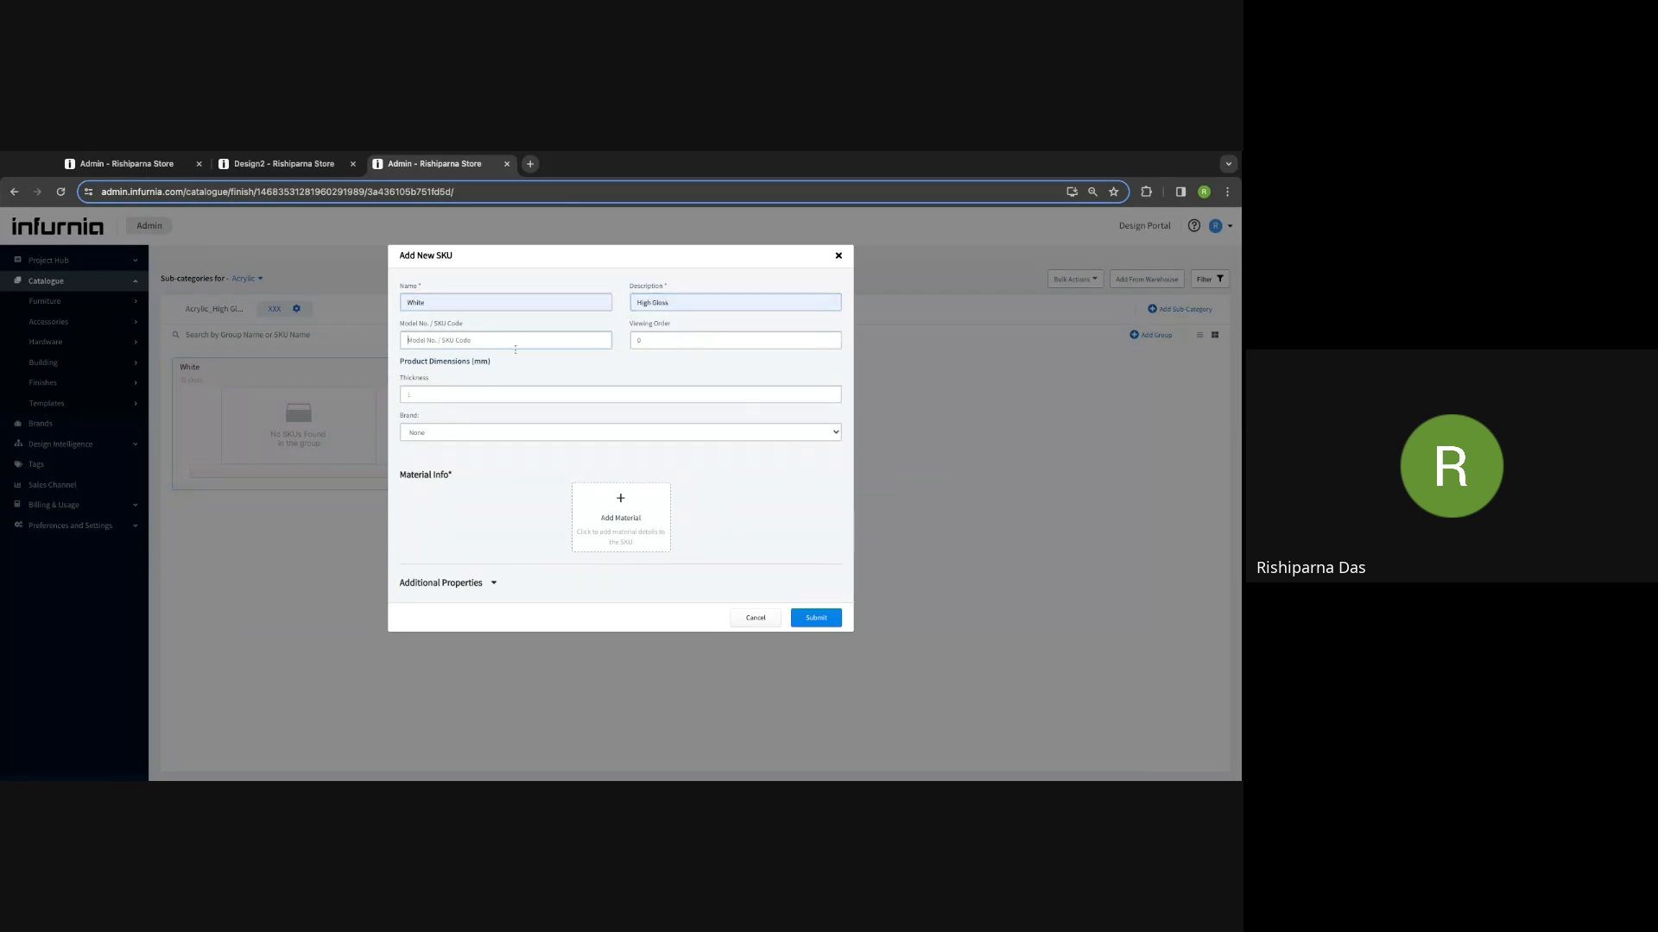
{"action": "type", "text": "PMDFGP16"}
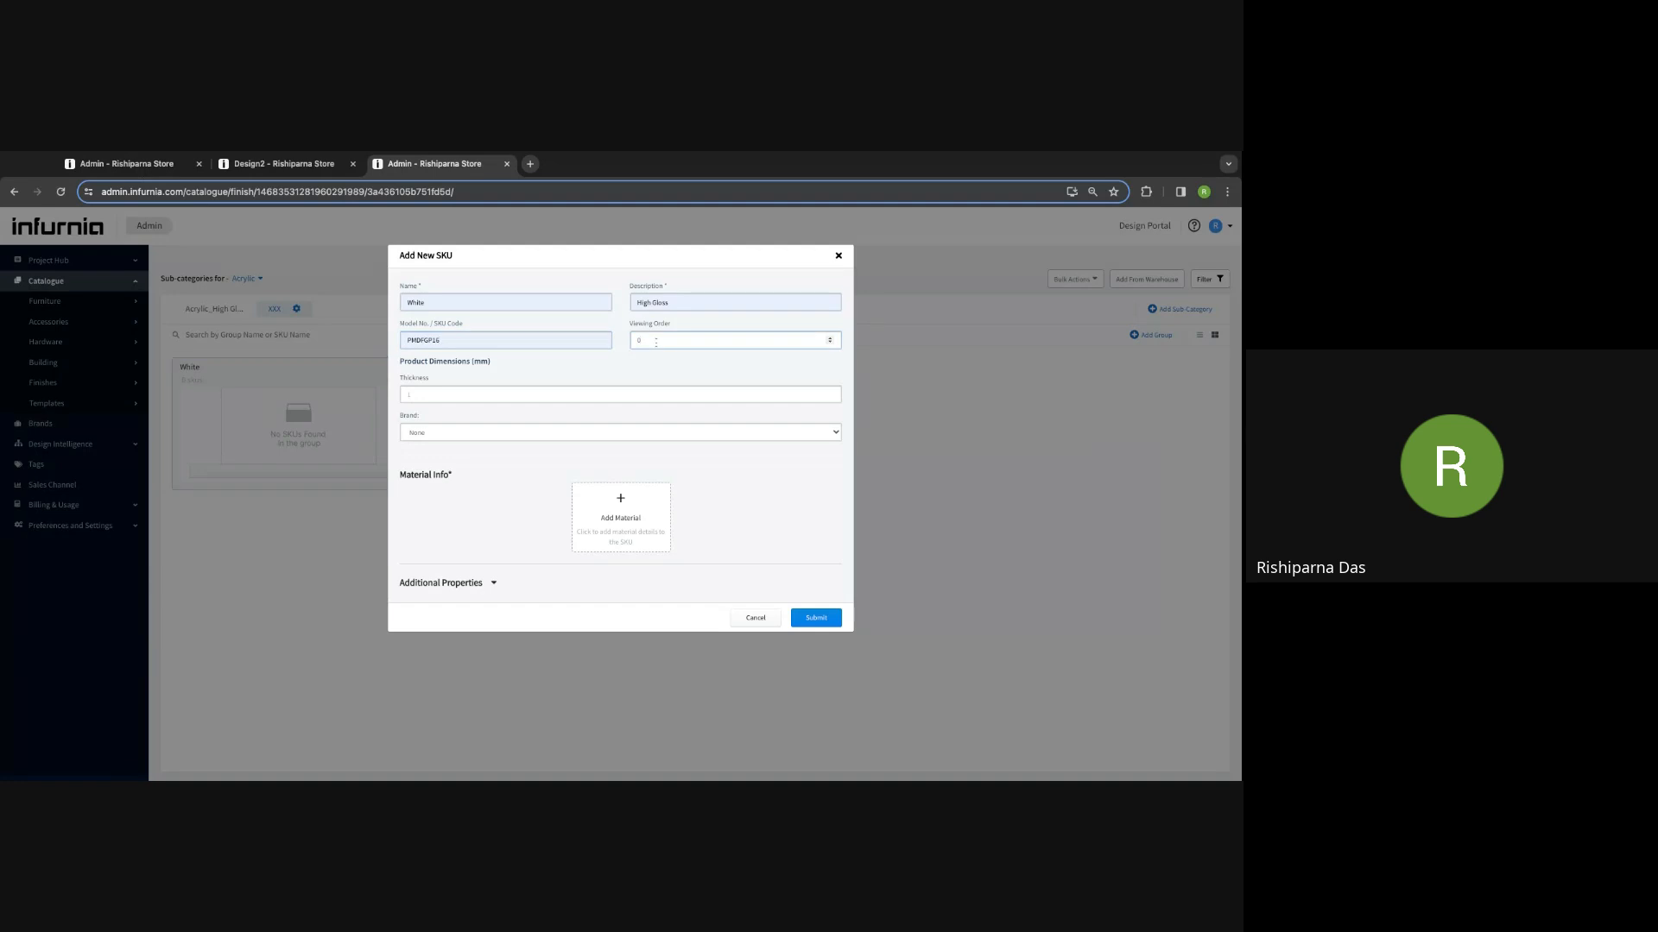
{"action": "left_click", "coordinate": [472, 394]}
{"action": "left_click", "coordinate": [451, 438]}
{"action": "left_click", "coordinate": [443, 448]}
Step: Start adding a material to the new SKU and choose the Acrylic material template
{"action": "left_click", "coordinate": [620, 516]}
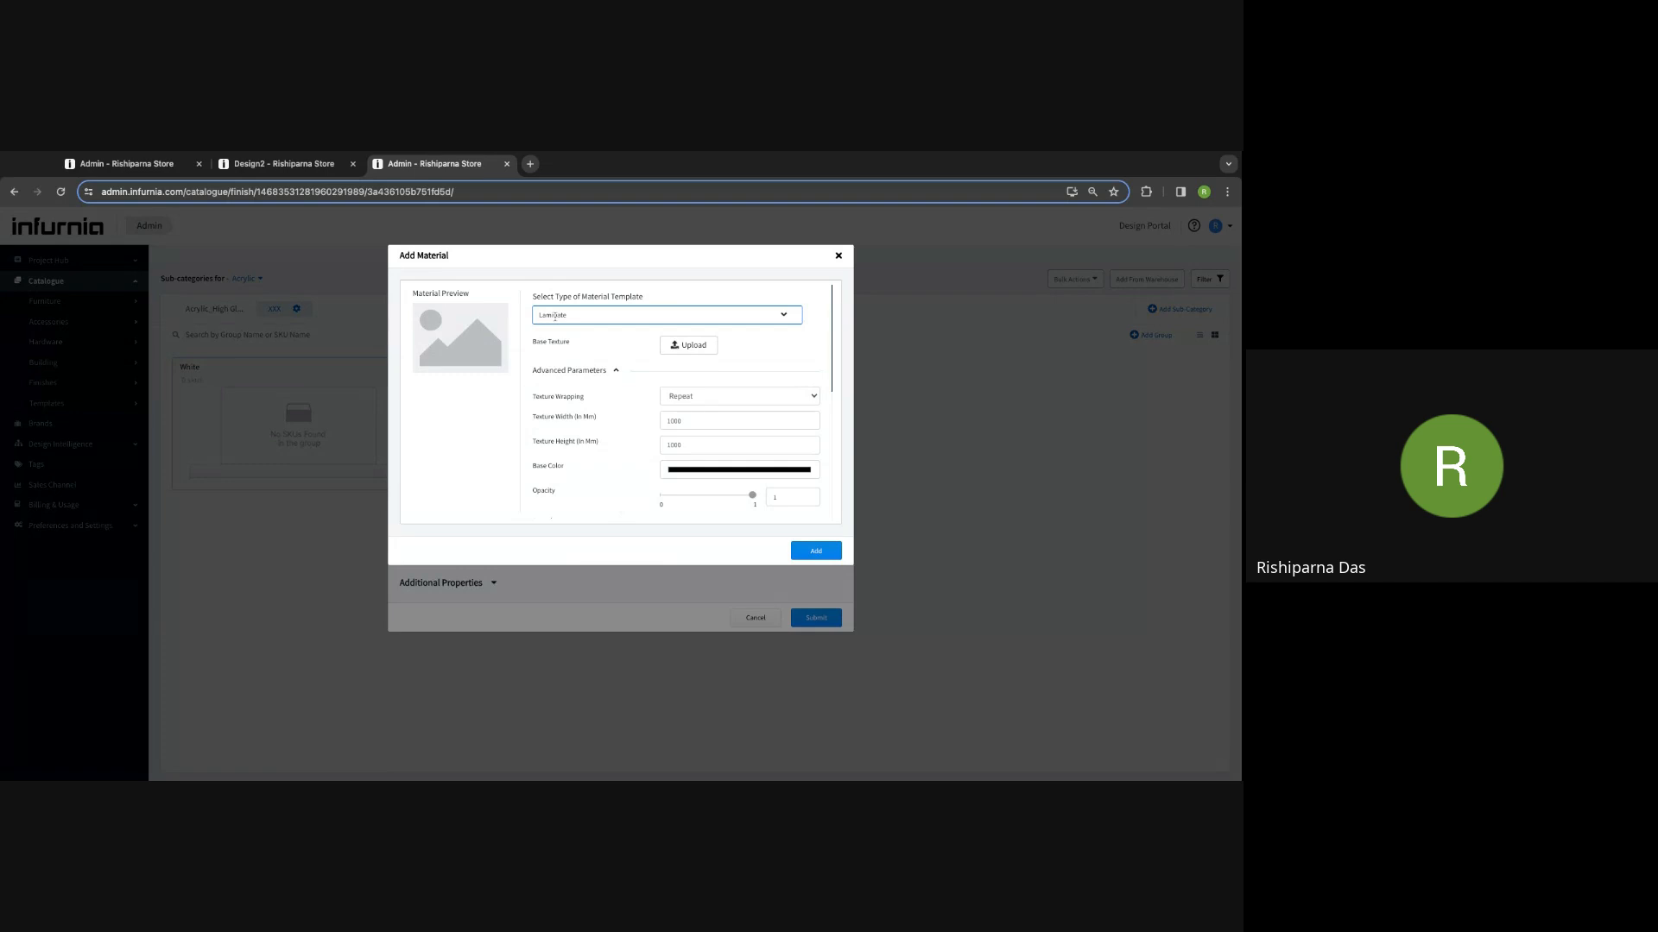
{"action": "left_click", "coordinate": [549, 316]}
{"action": "scroll", "coordinate": [561, 369], "scroll_direction": "down", "scroll_amount": 1}
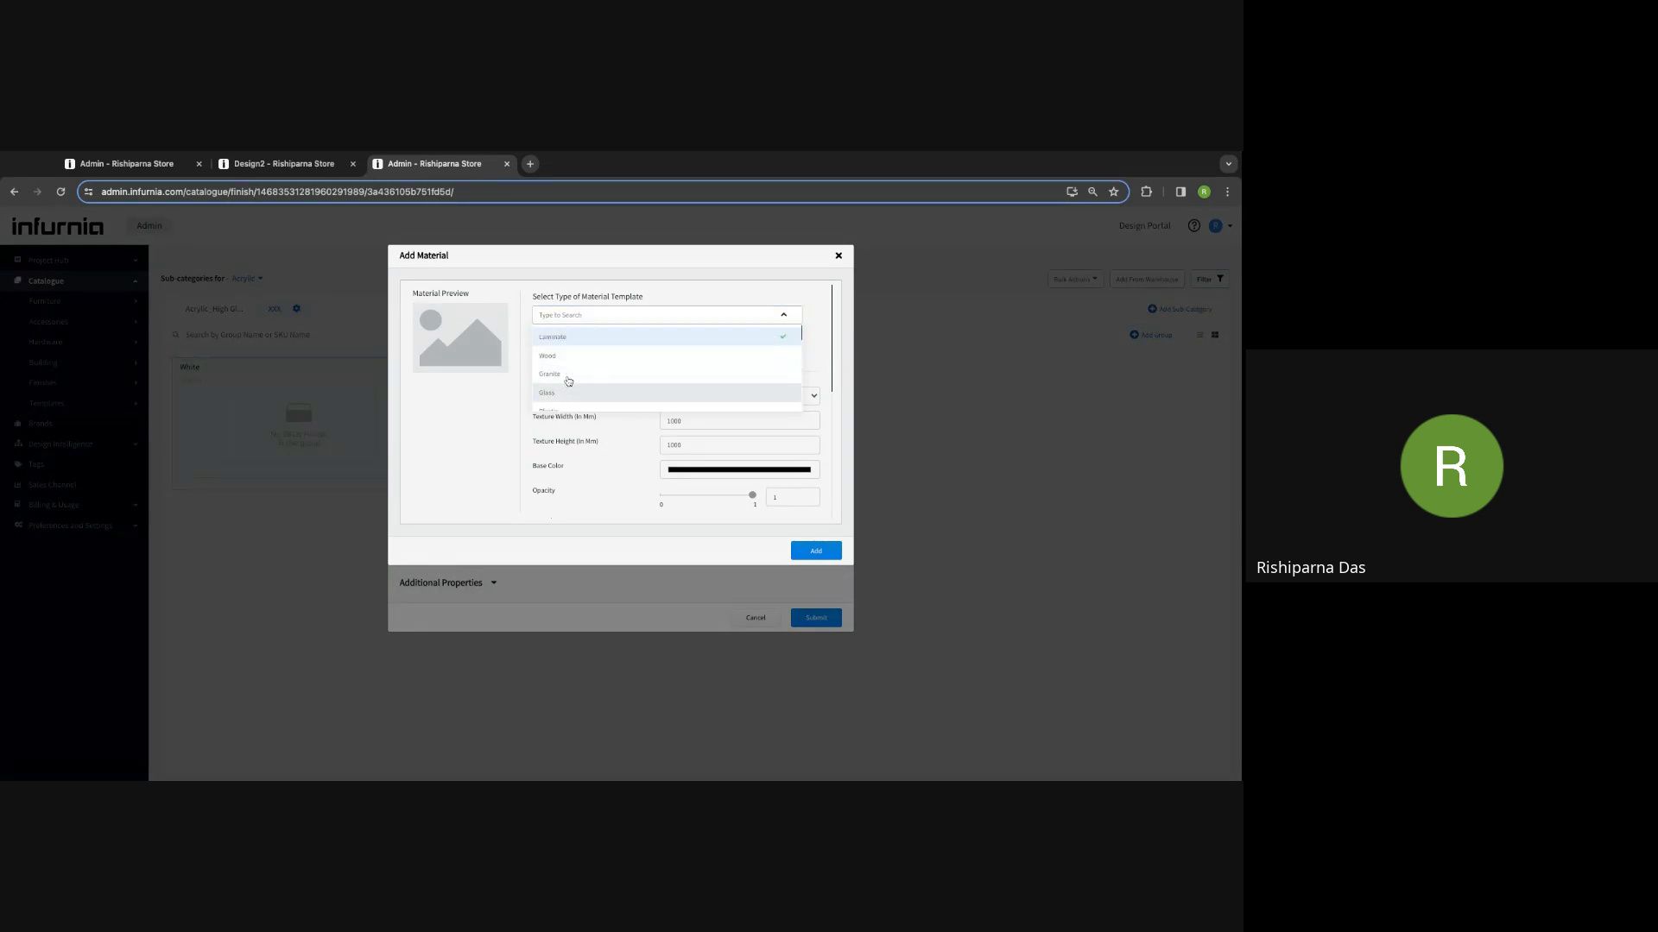
{"action": "scroll", "coordinate": [580, 340], "scroll_direction": "up", "scroll_amount": 1}
{"action": "left_click", "coordinate": [580, 338]}
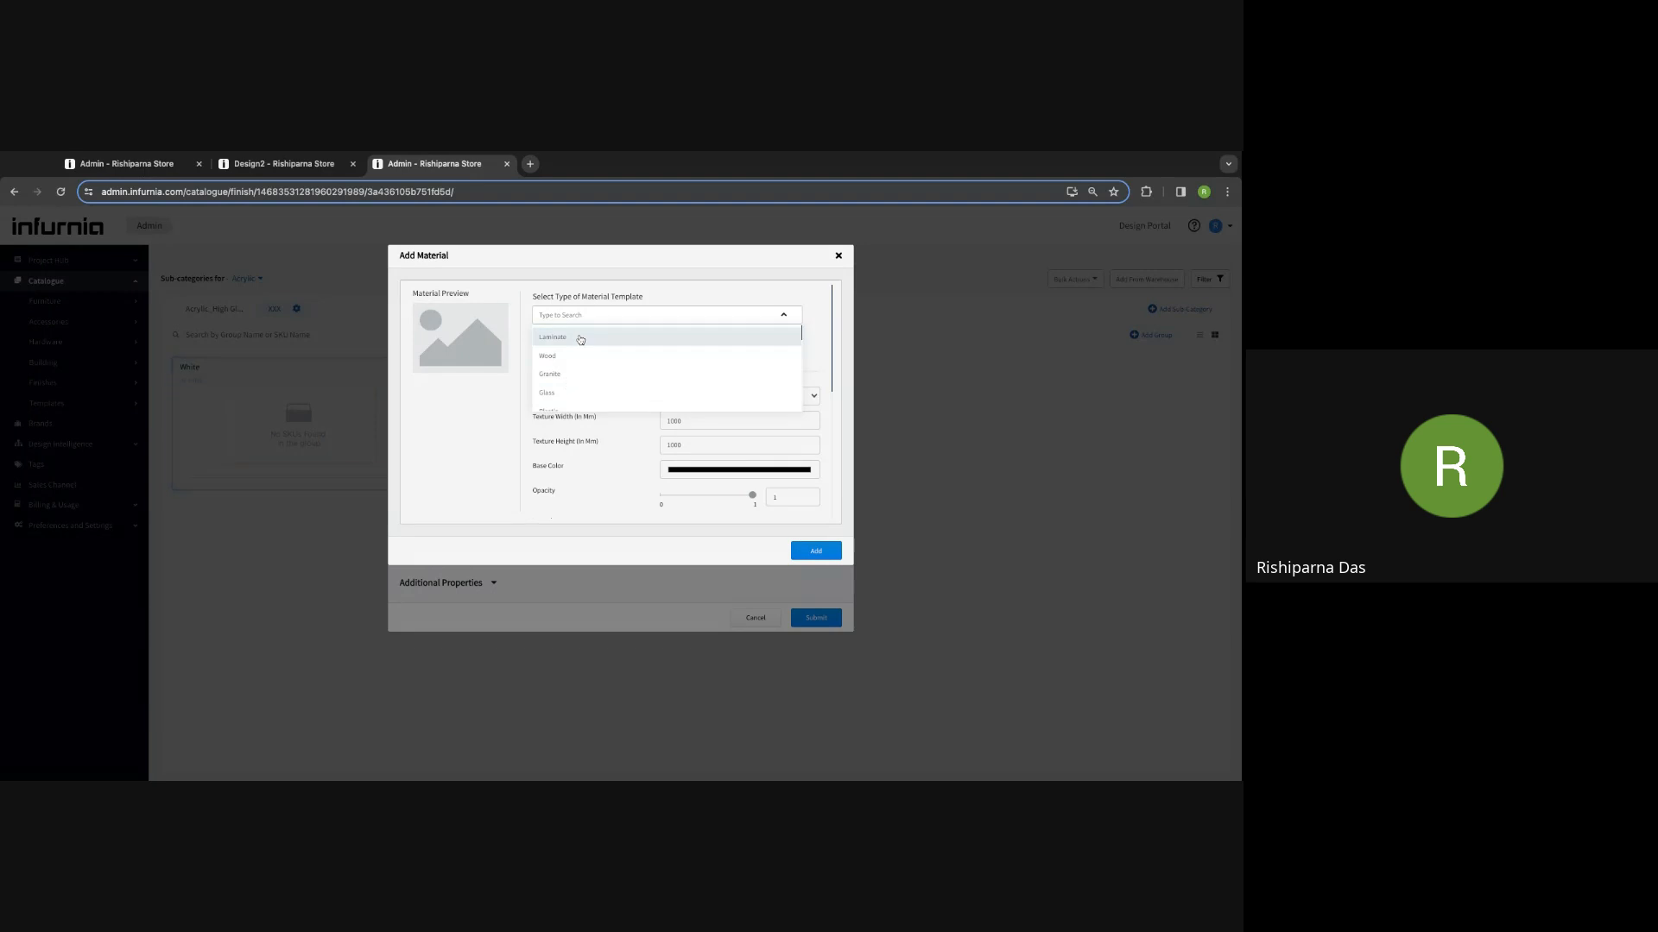
{"action": "left_click", "coordinate": [567, 316]}
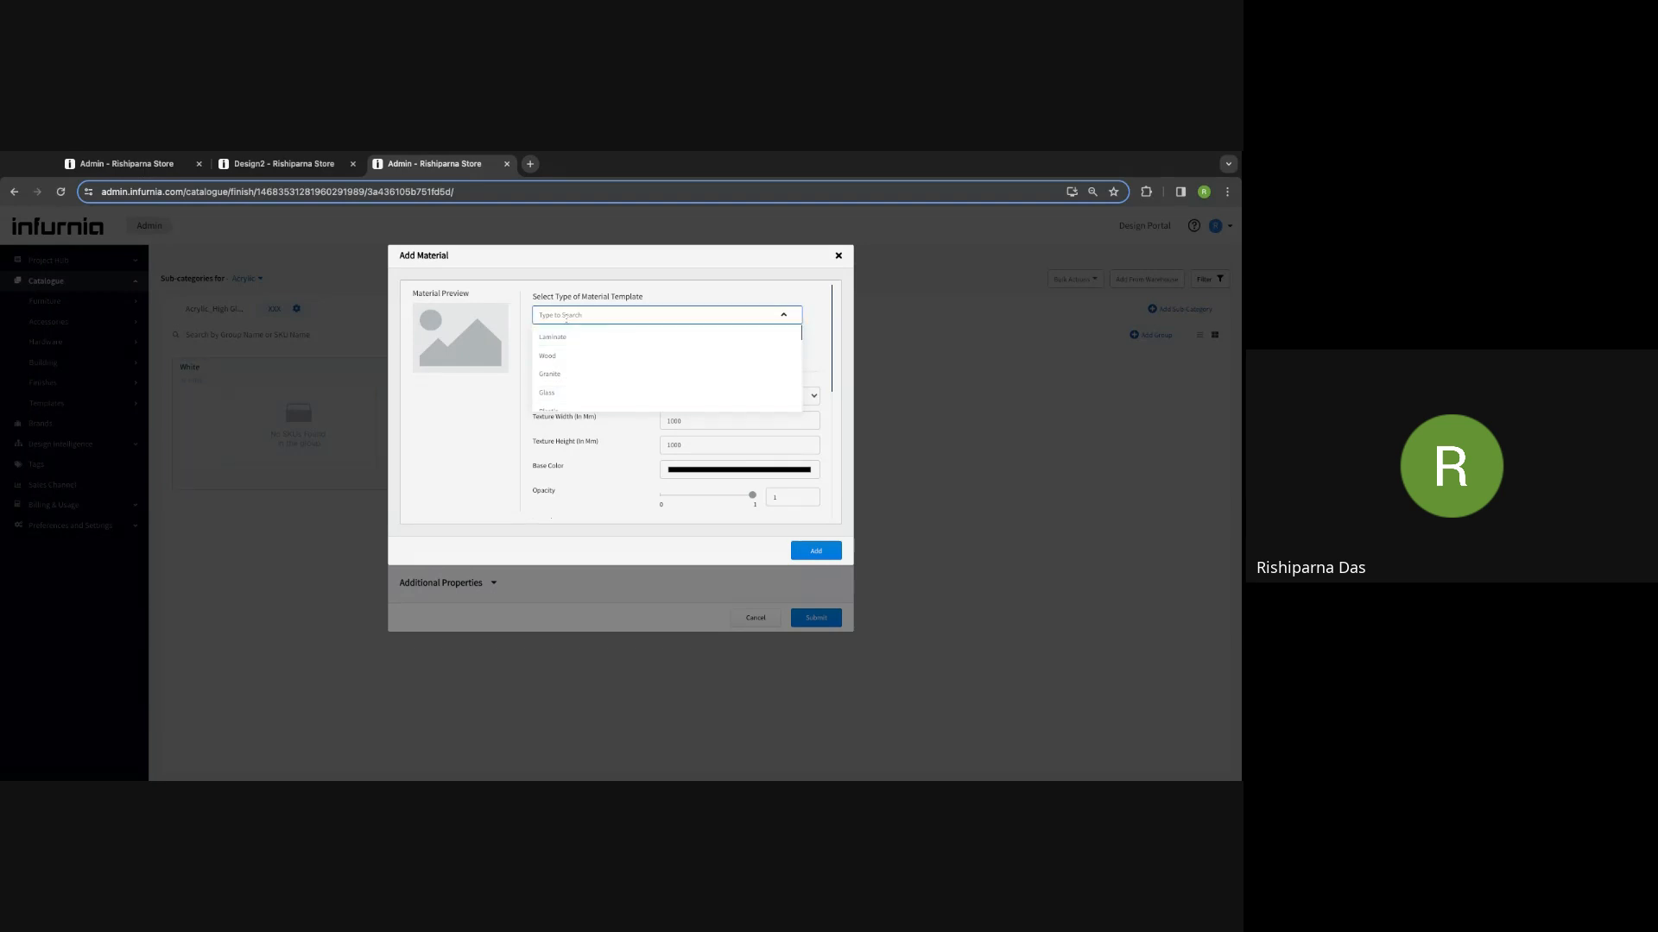
{"action": "type", "text": "acr"}
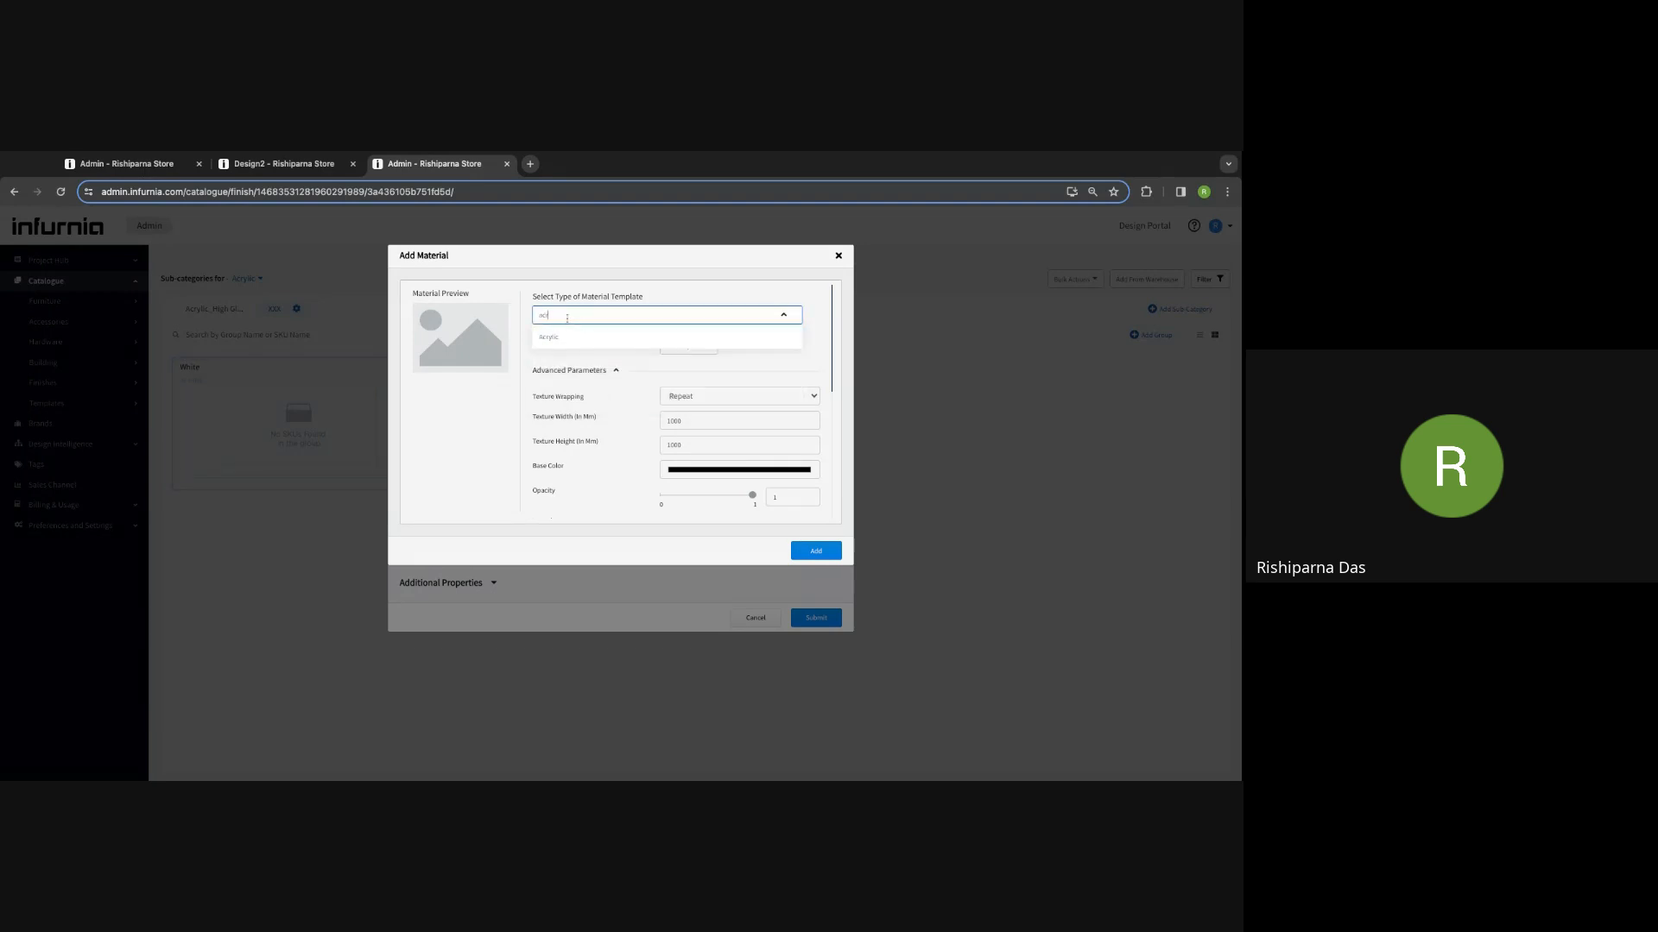
{"action": "left_click", "coordinate": [549, 337]}
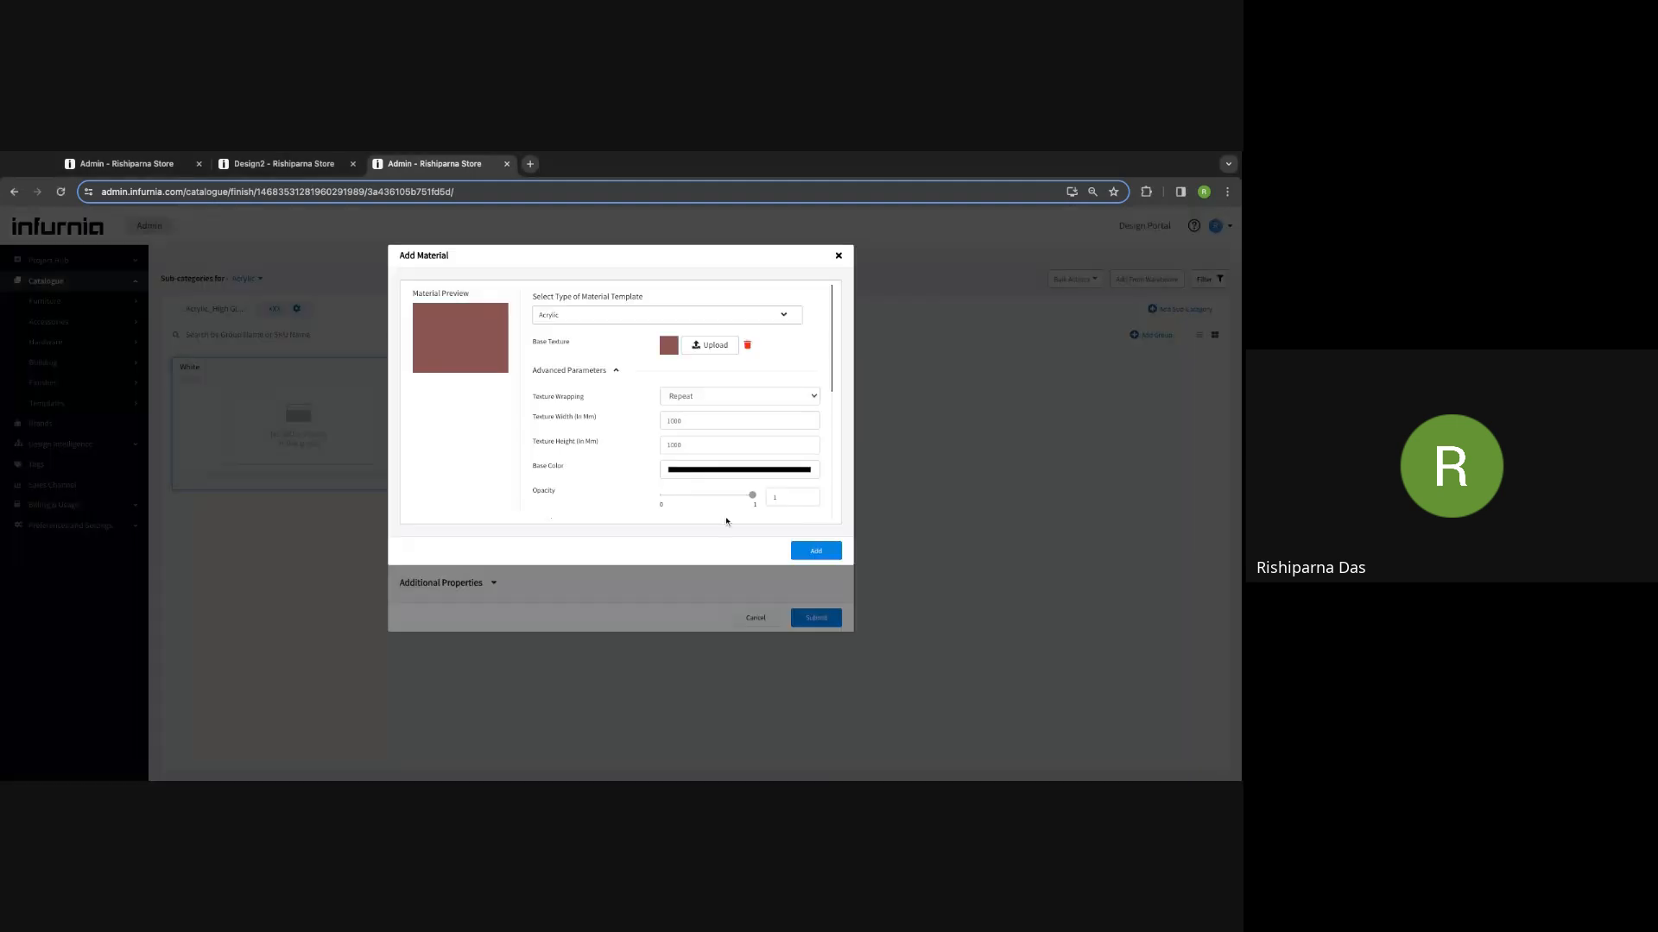
Step: Check the acrylic material's advanced parameters, add the material to the SKU and submit the SKU
{"action": "scroll", "coordinate": [813, 422], "scroll_direction": "down", "scroll_amount": 5}
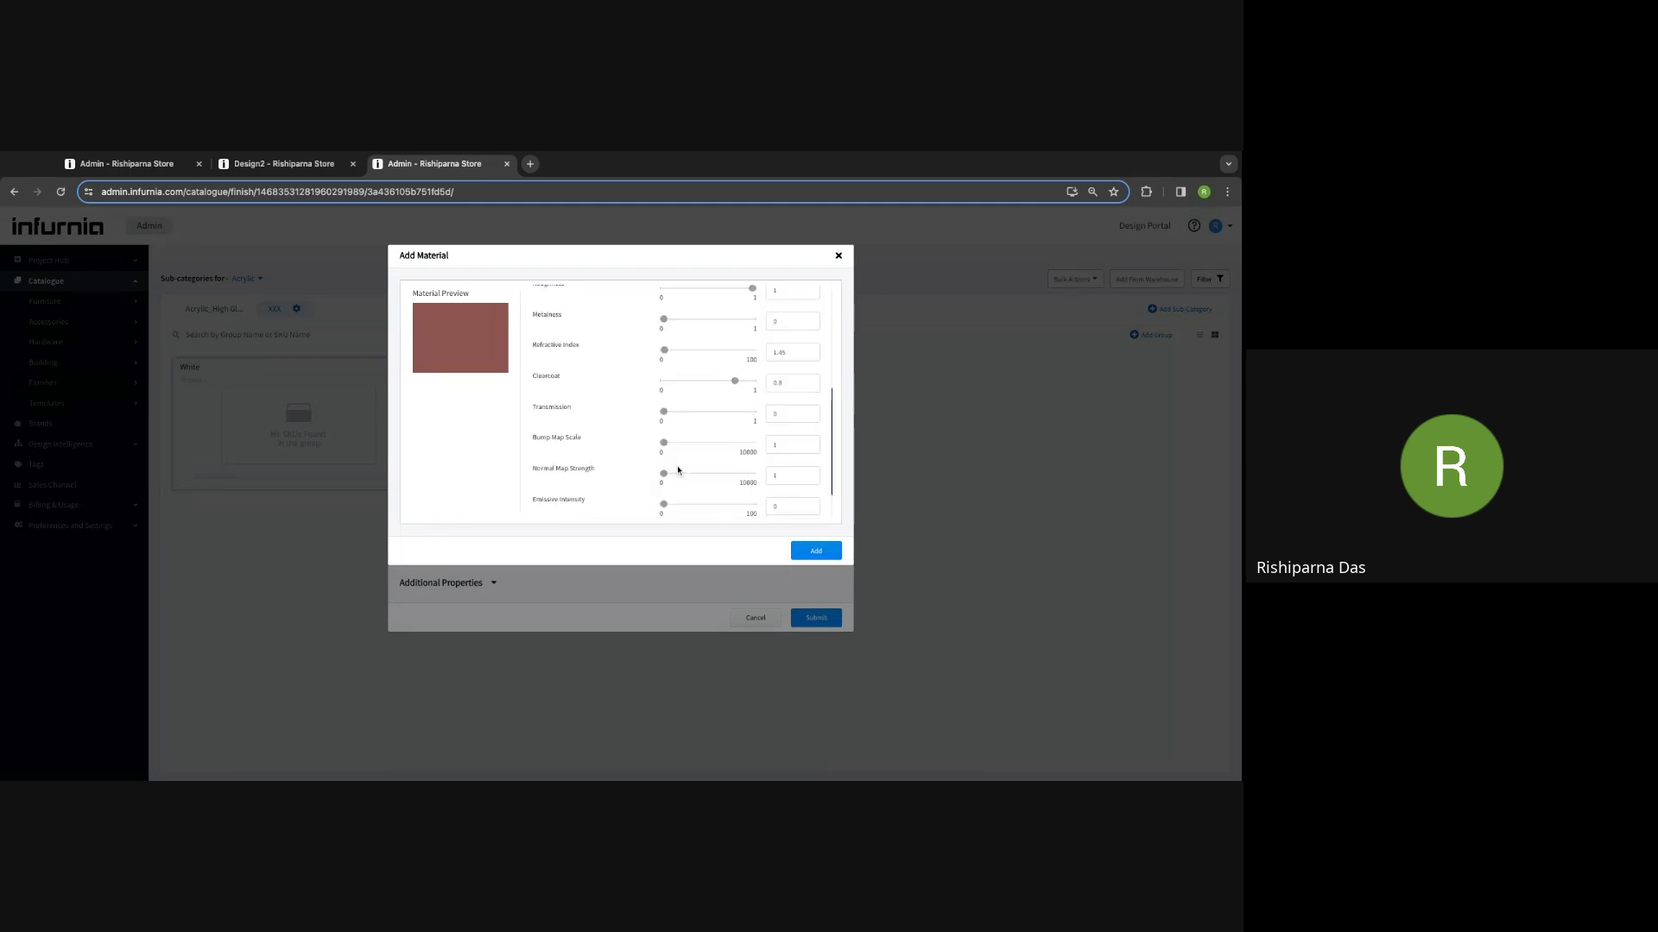
{"action": "scroll", "coordinate": [684, 457], "scroll_direction": "up", "scroll_amount": 5}
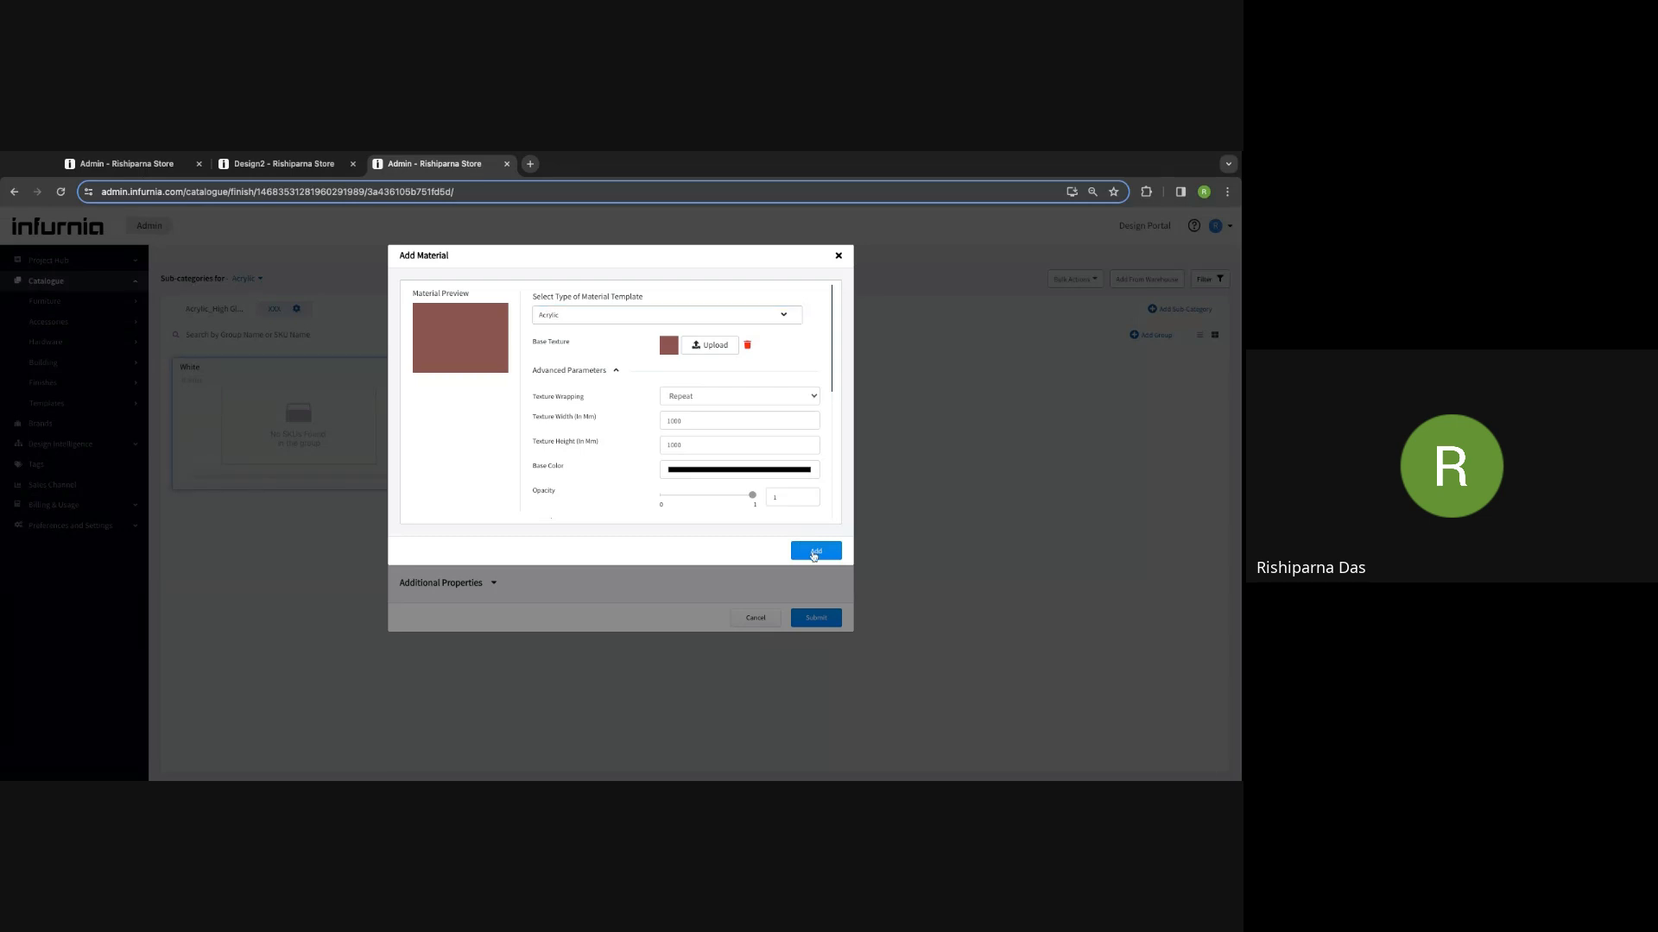
{"action": "left_click", "coordinate": [814, 552]}
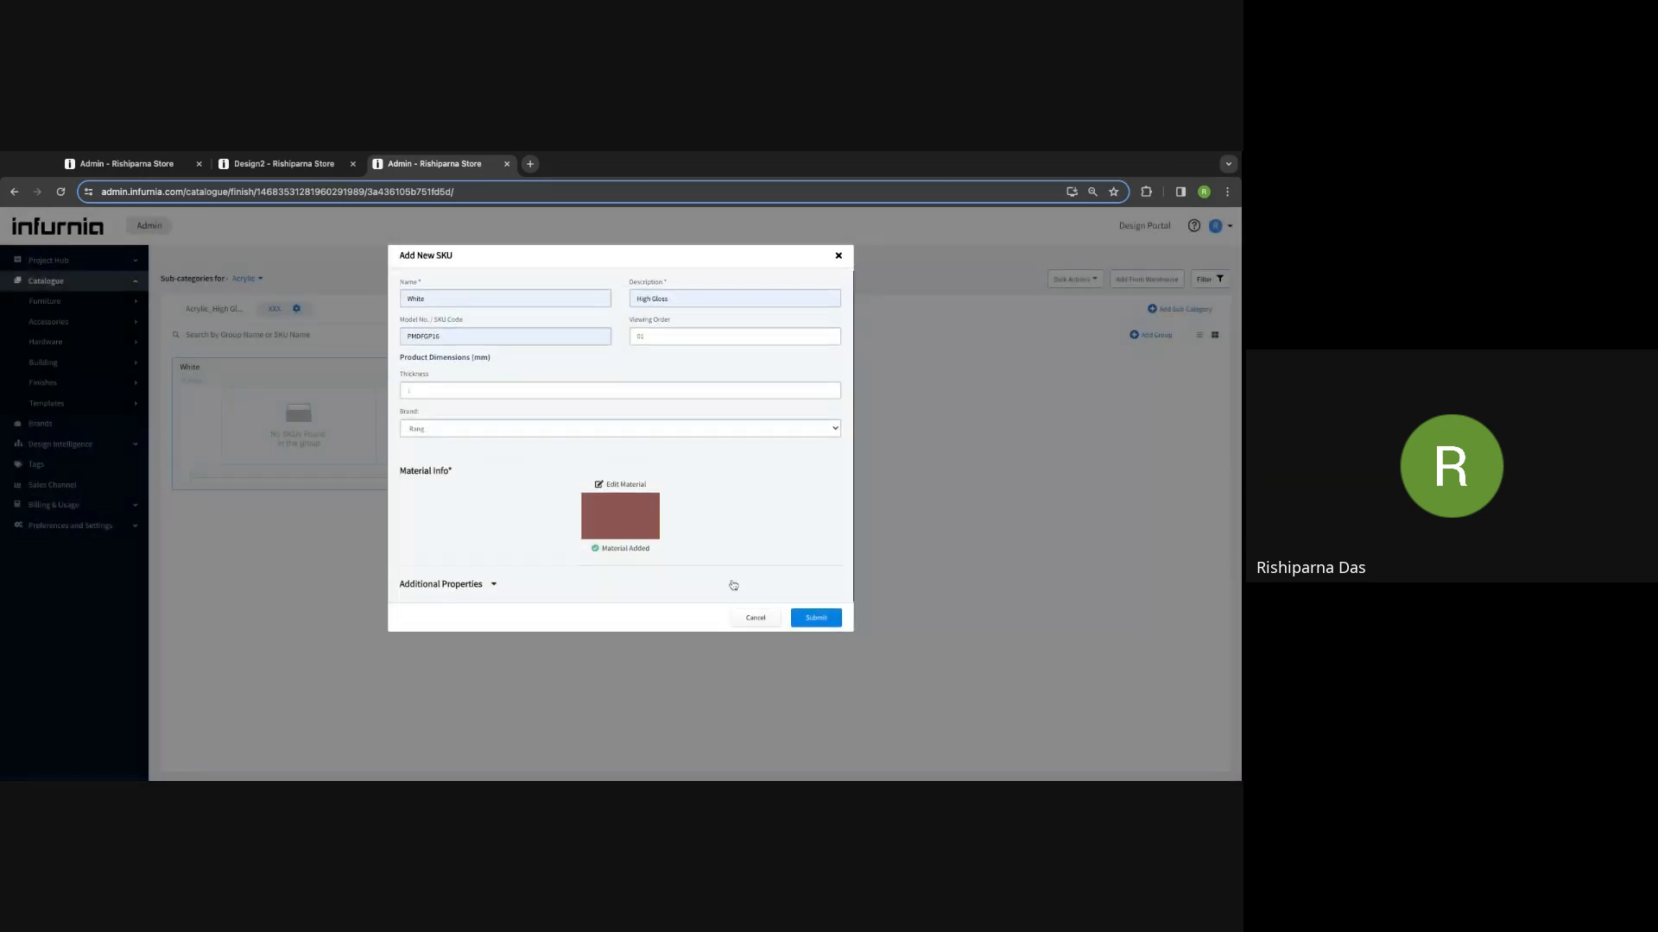
{"action": "left_click", "coordinate": [824, 623]}
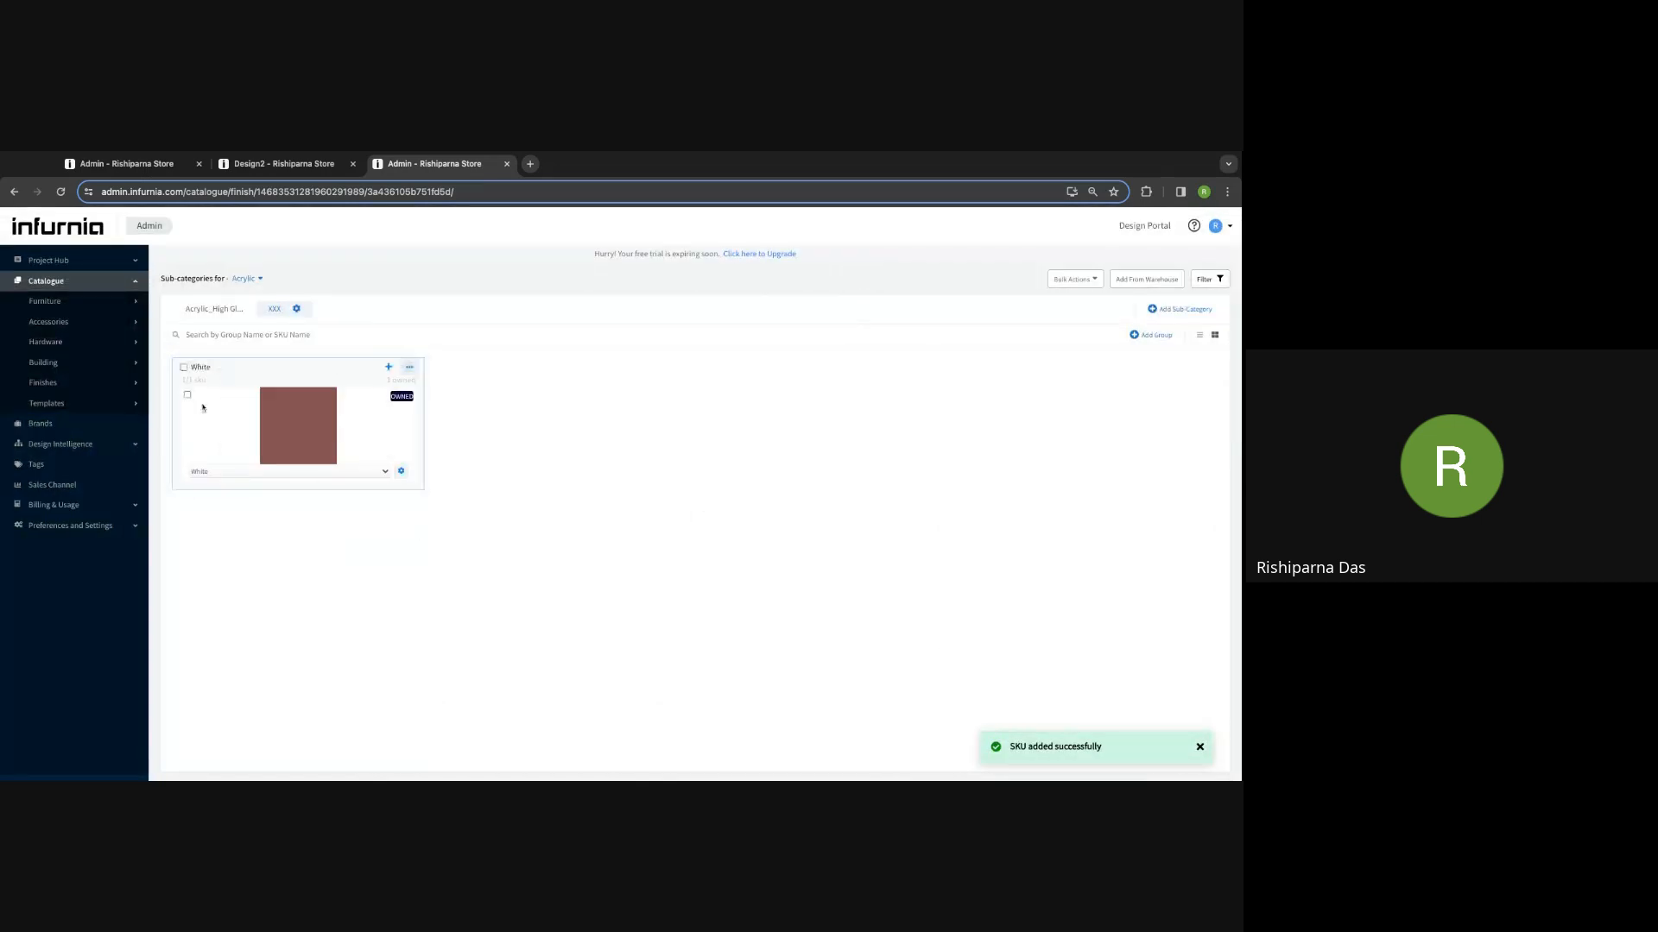
Step: Open the Ply category under Hardware and start cloning the 12mm BWR group into the current BWR Ply sub-category
{"action": "mouse_move", "coordinate": [382, 416]}
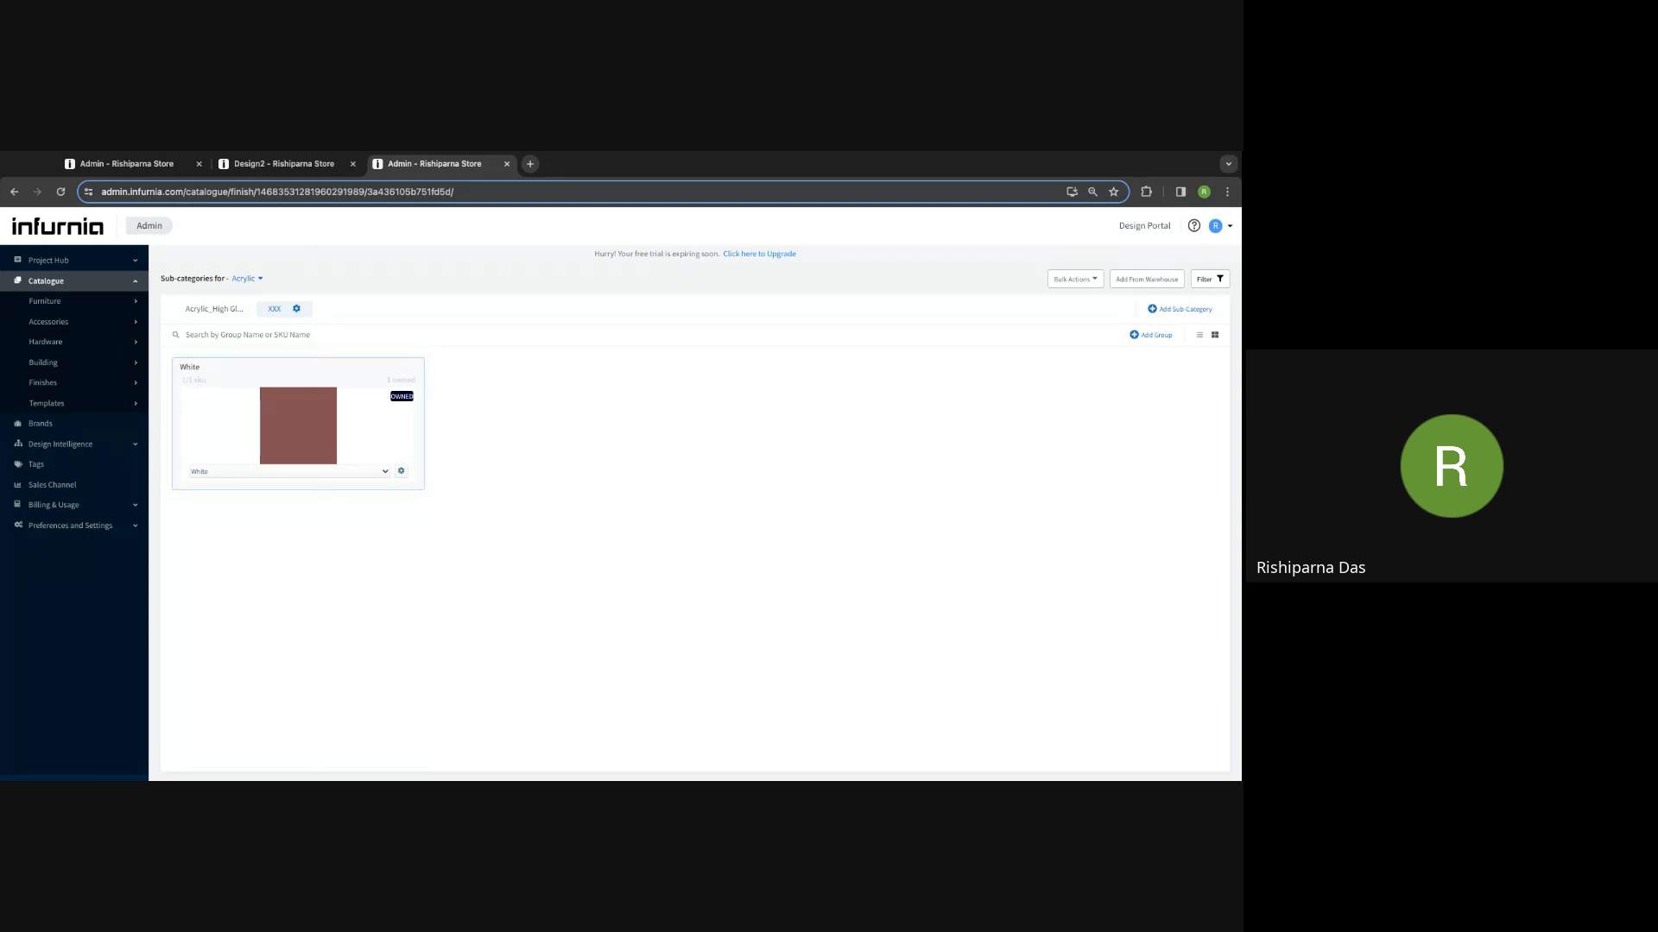
{"action": "left_click", "coordinate": [95, 343]}
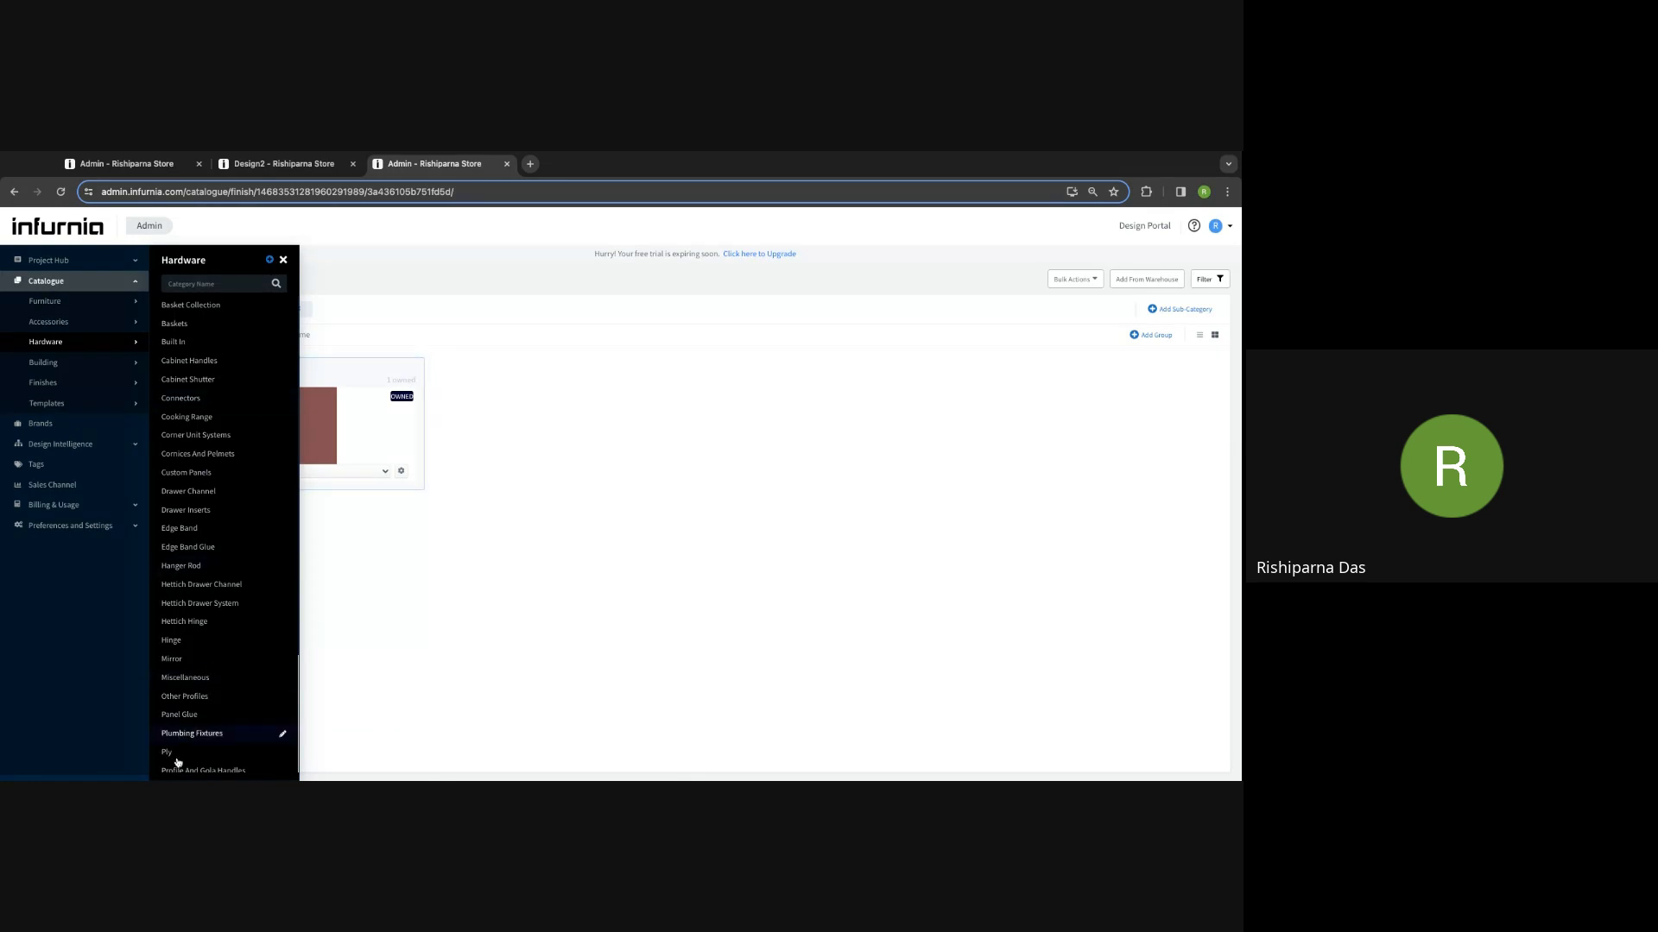
{"action": "left_click", "coordinate": [173, 752]}
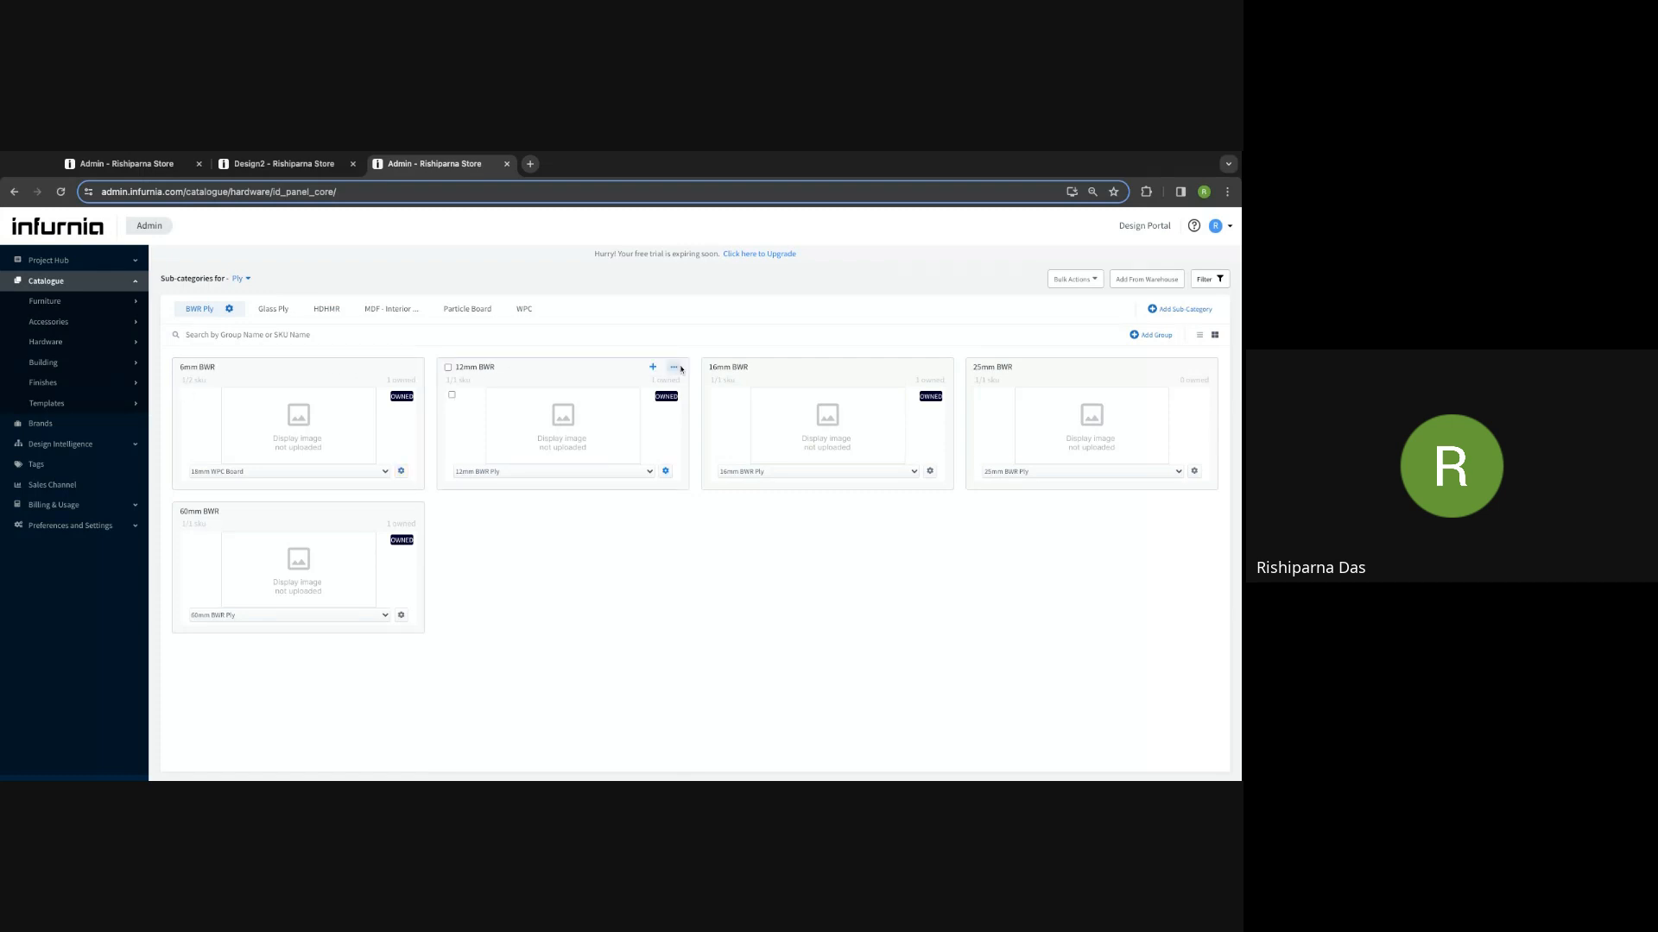
{"action": "left_click", "coordinate": [673, 367]}
{"action": "left_click", "coordinate": [628, 431]}
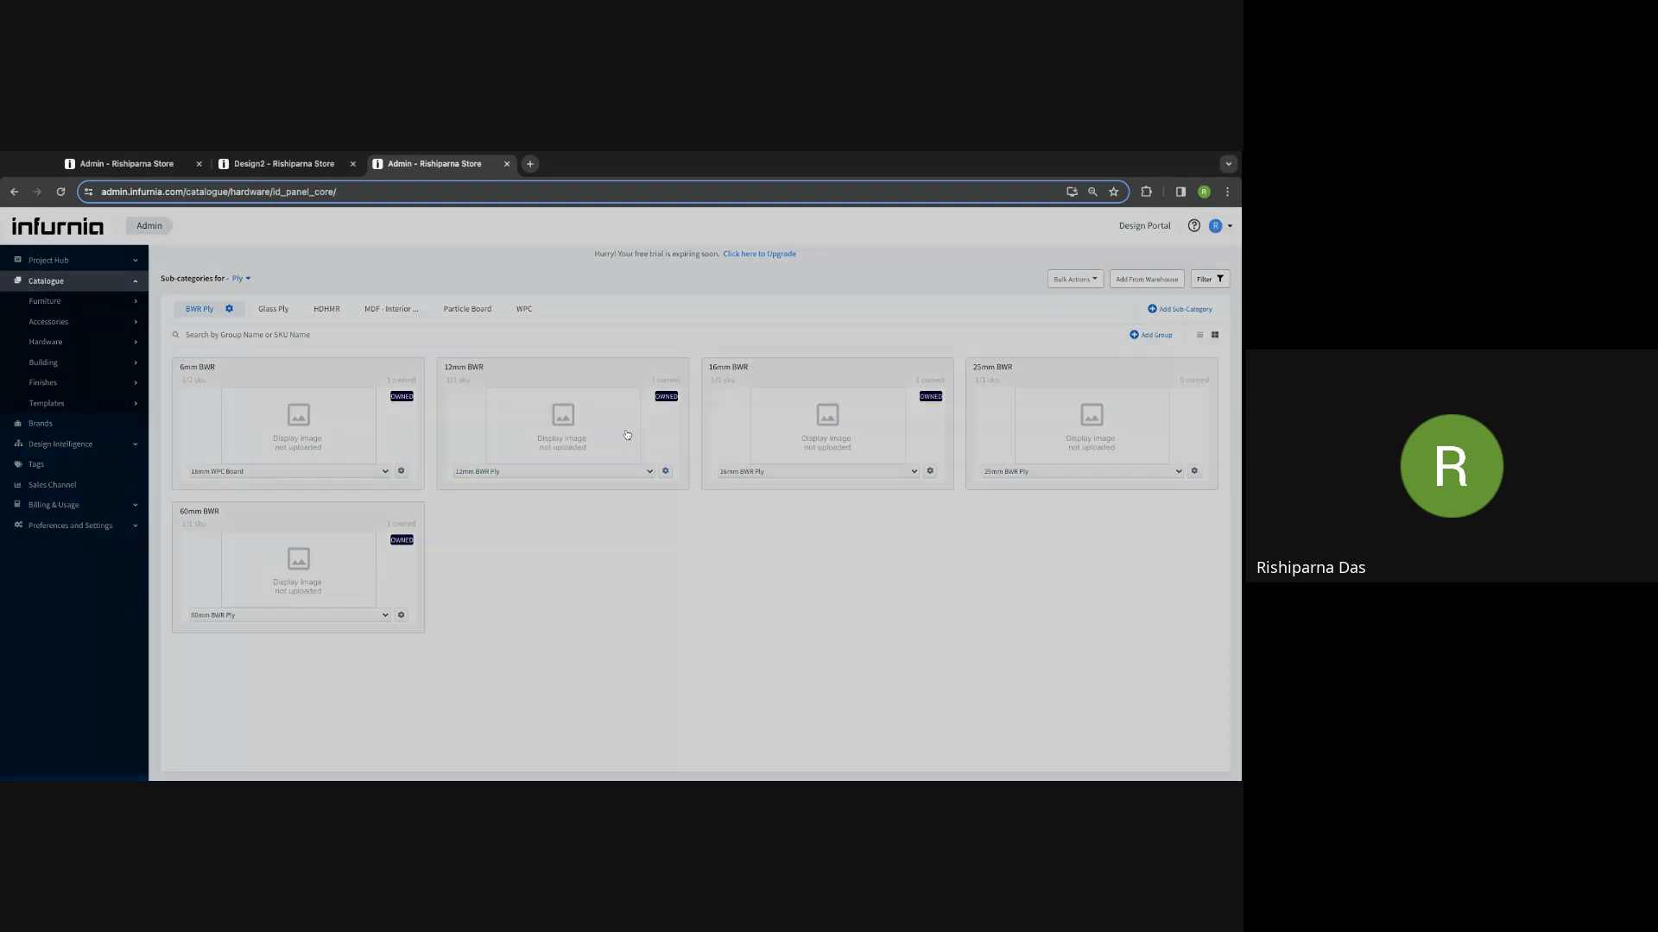
{"action": "left_click", "coordinate": [535, 370]}
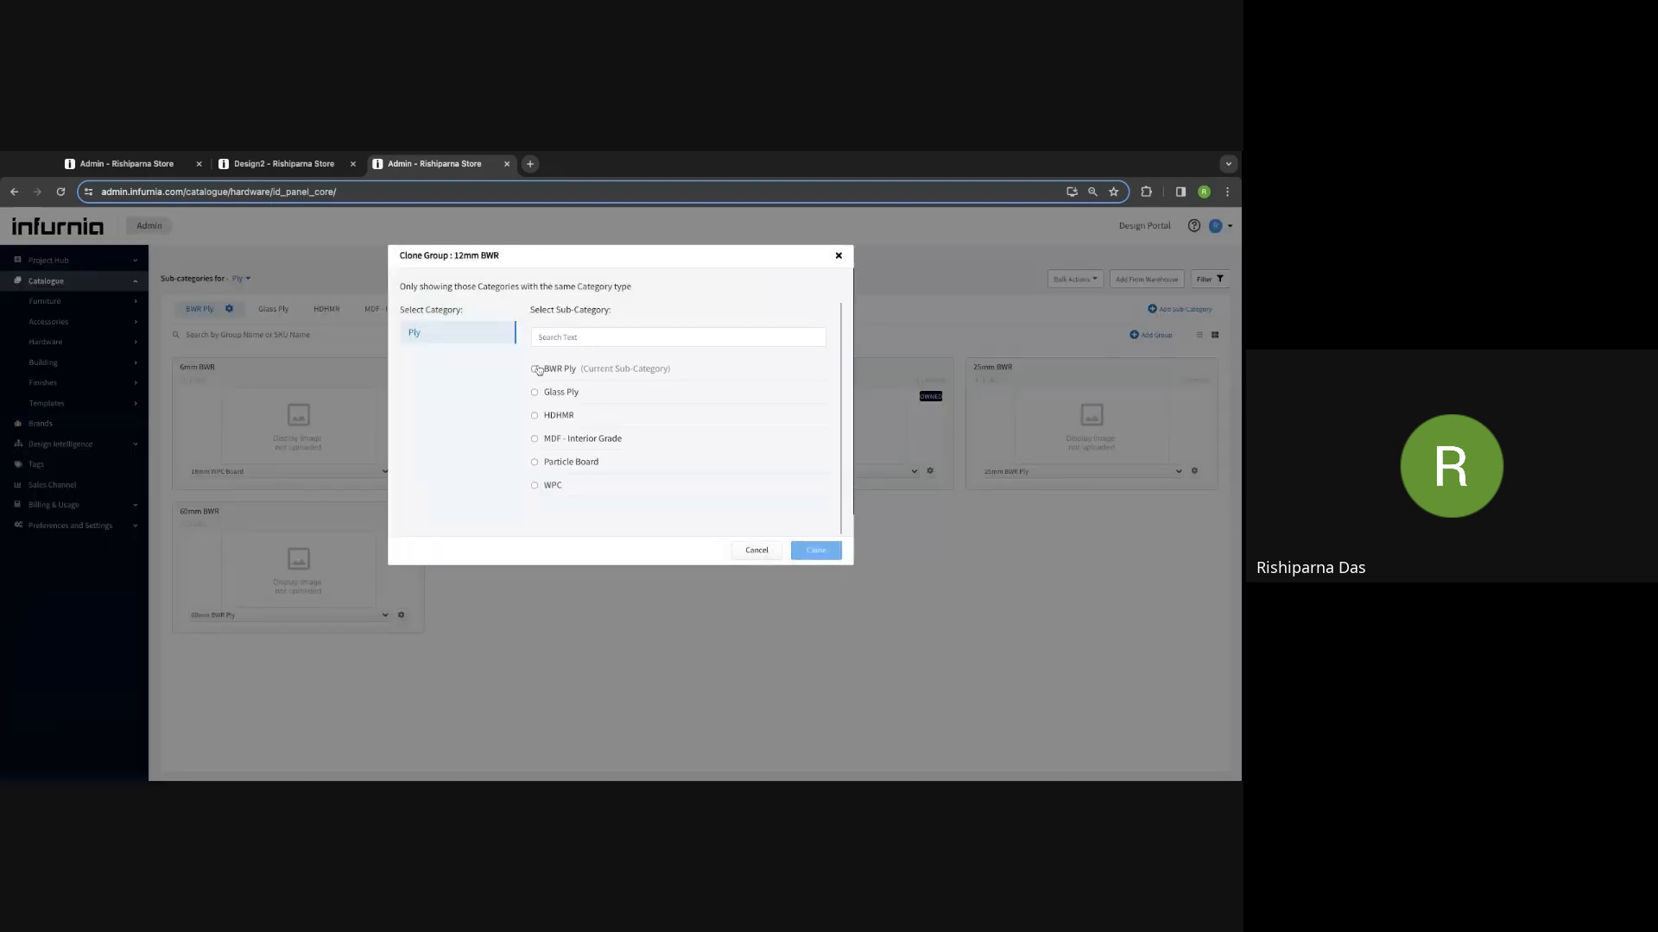
{"action": "left_click", "coordinate": [796, 554]}
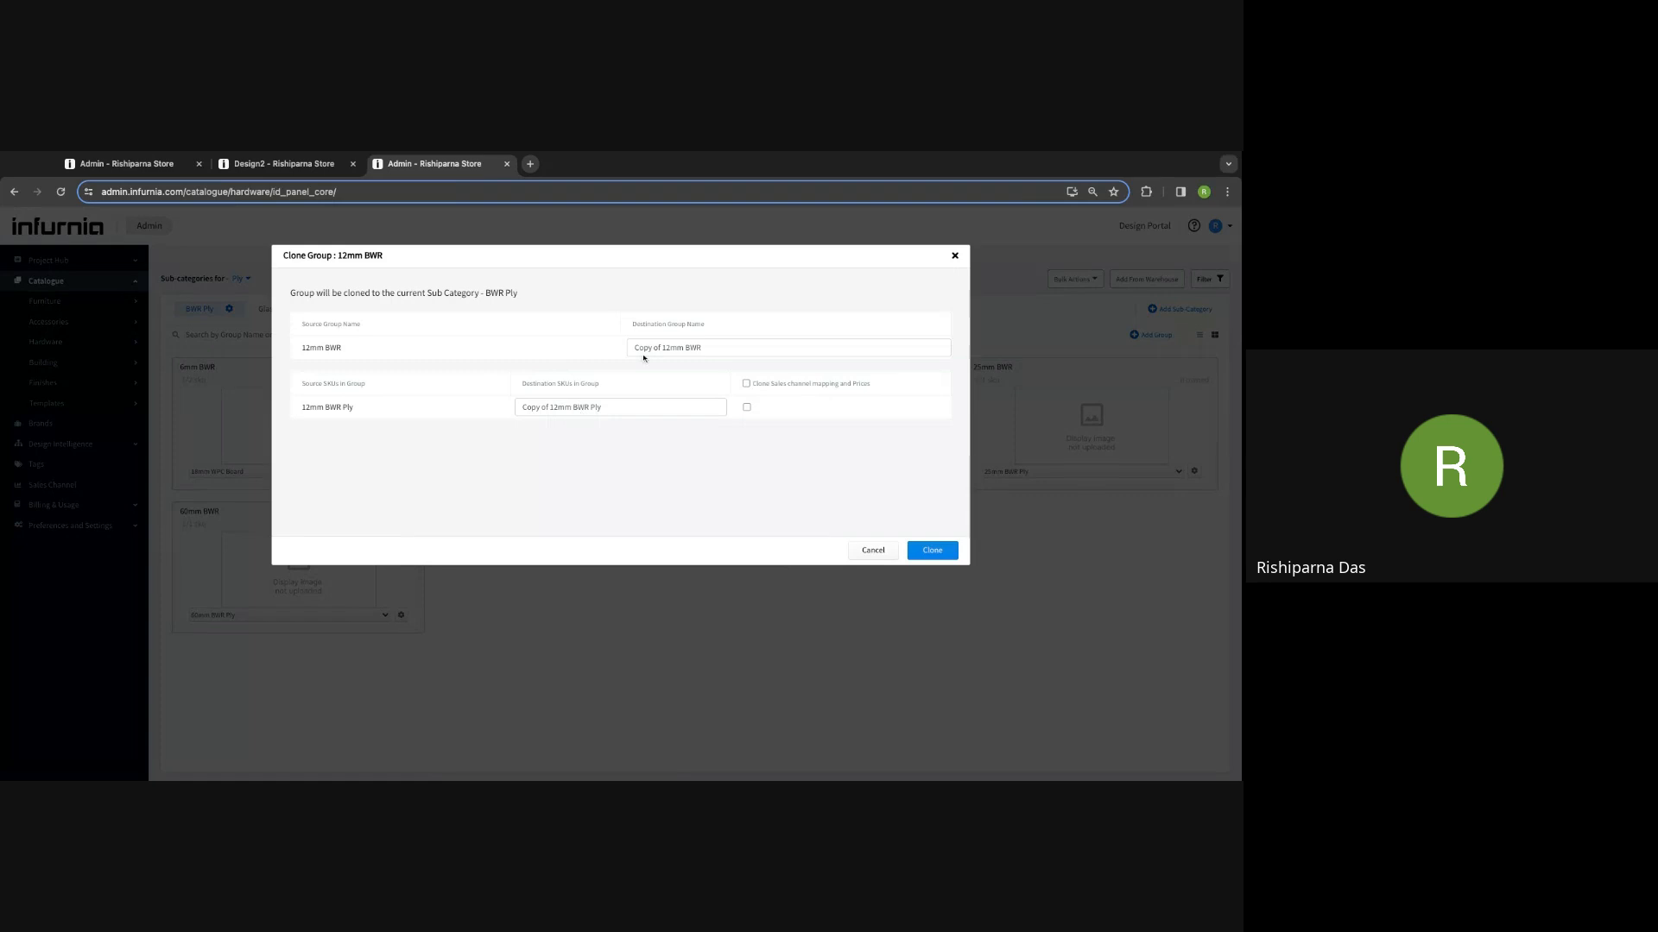
Step: Clone the group as "25mm BWR" with its SKU named "25mm BWR Ply", including sales channel mapping and prices
{"action": "left_click_drag", "start_coordinate": [634, 347], "coordinate": [670, 346]}
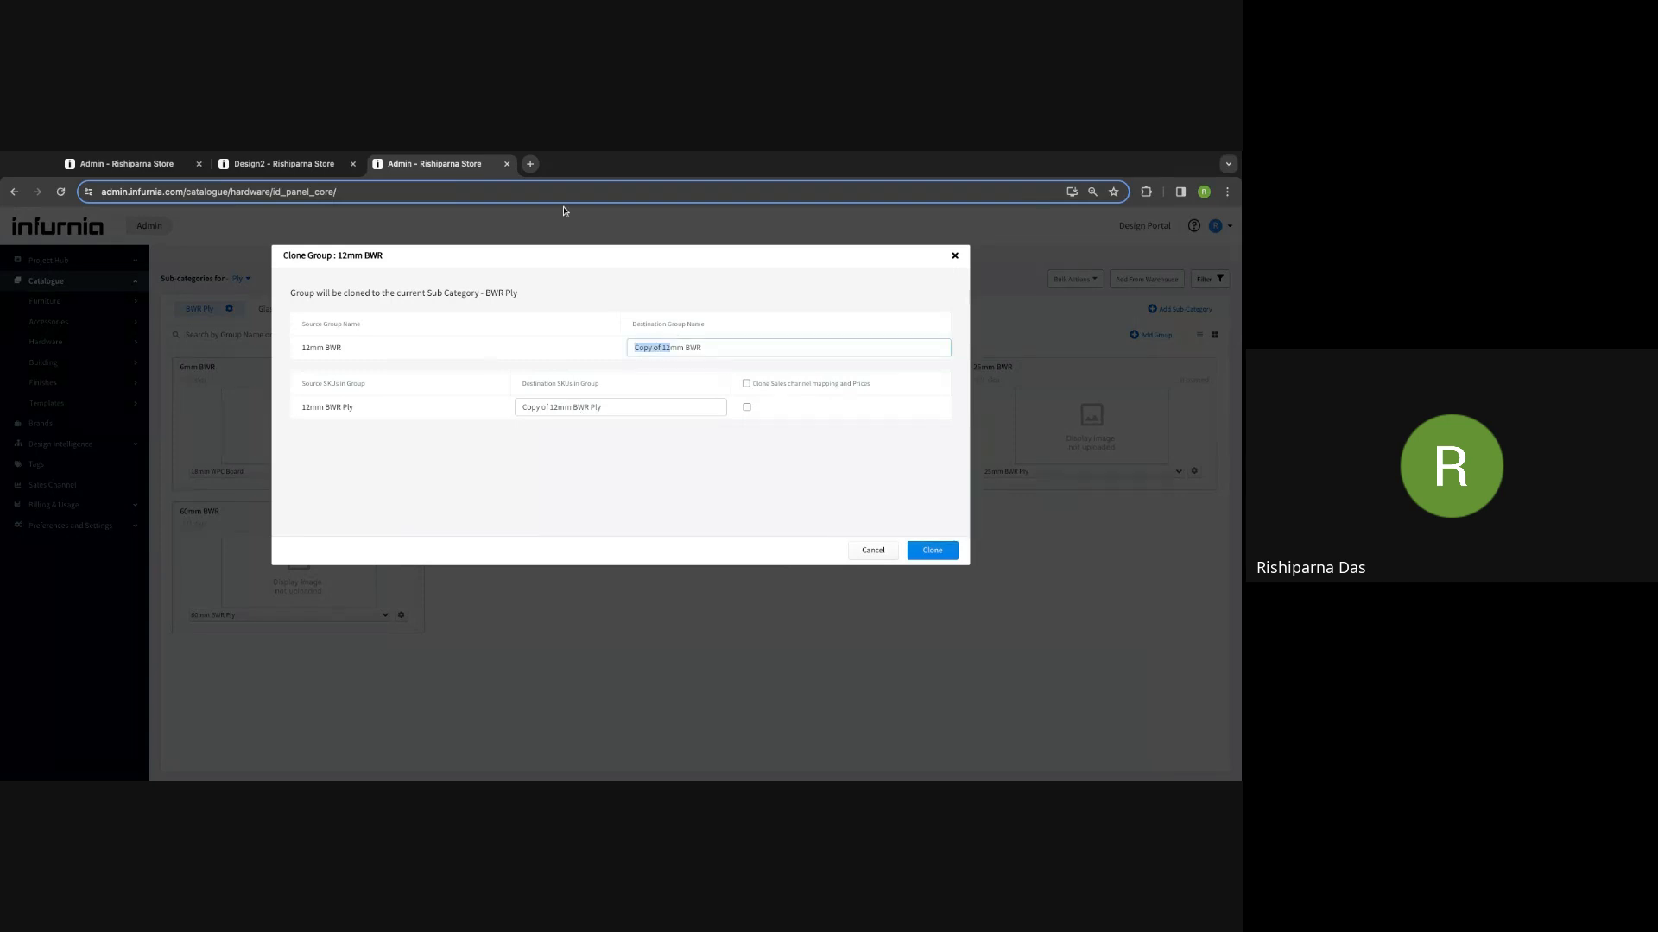
{"action": "type", "text": "22"}
{"action": "key", "text": "BackSpace"}
{"action": "type", "text": "5"}
{"action": "left_click_drag", "start_coordinate": [557, 406], "coordinate": [466, 414]}
{"action": "type", "text": "25"}
{"action": "left_click", "coordinate": [746, 384]}
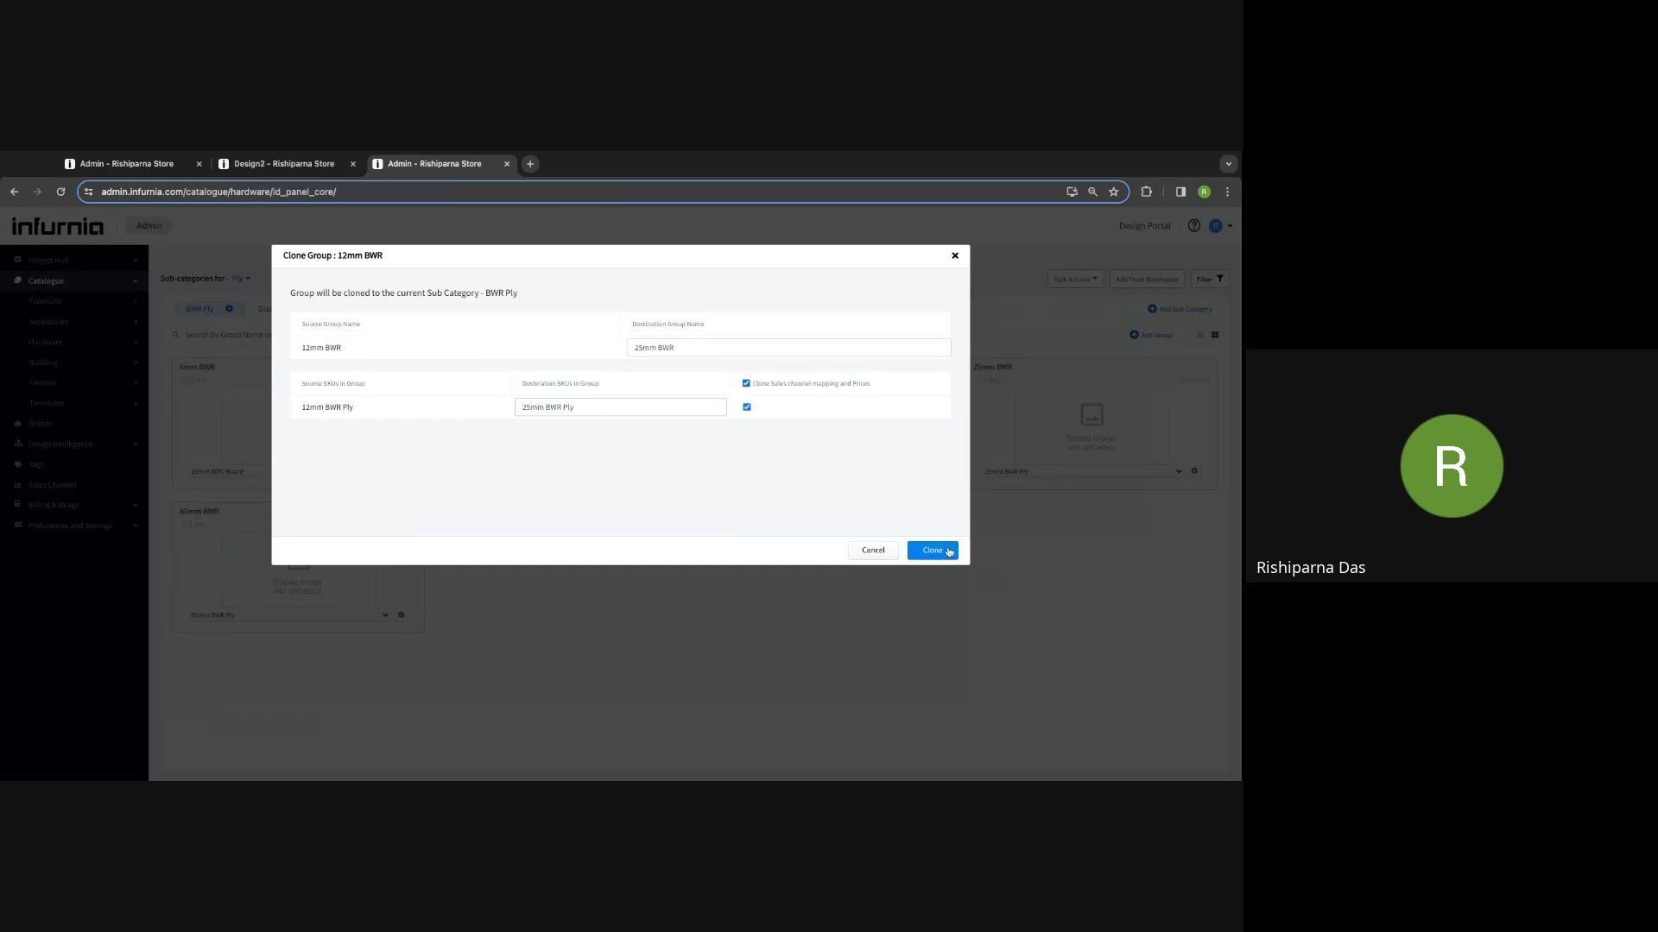
{"action": "left_click", "coordinate": [948, 553]}
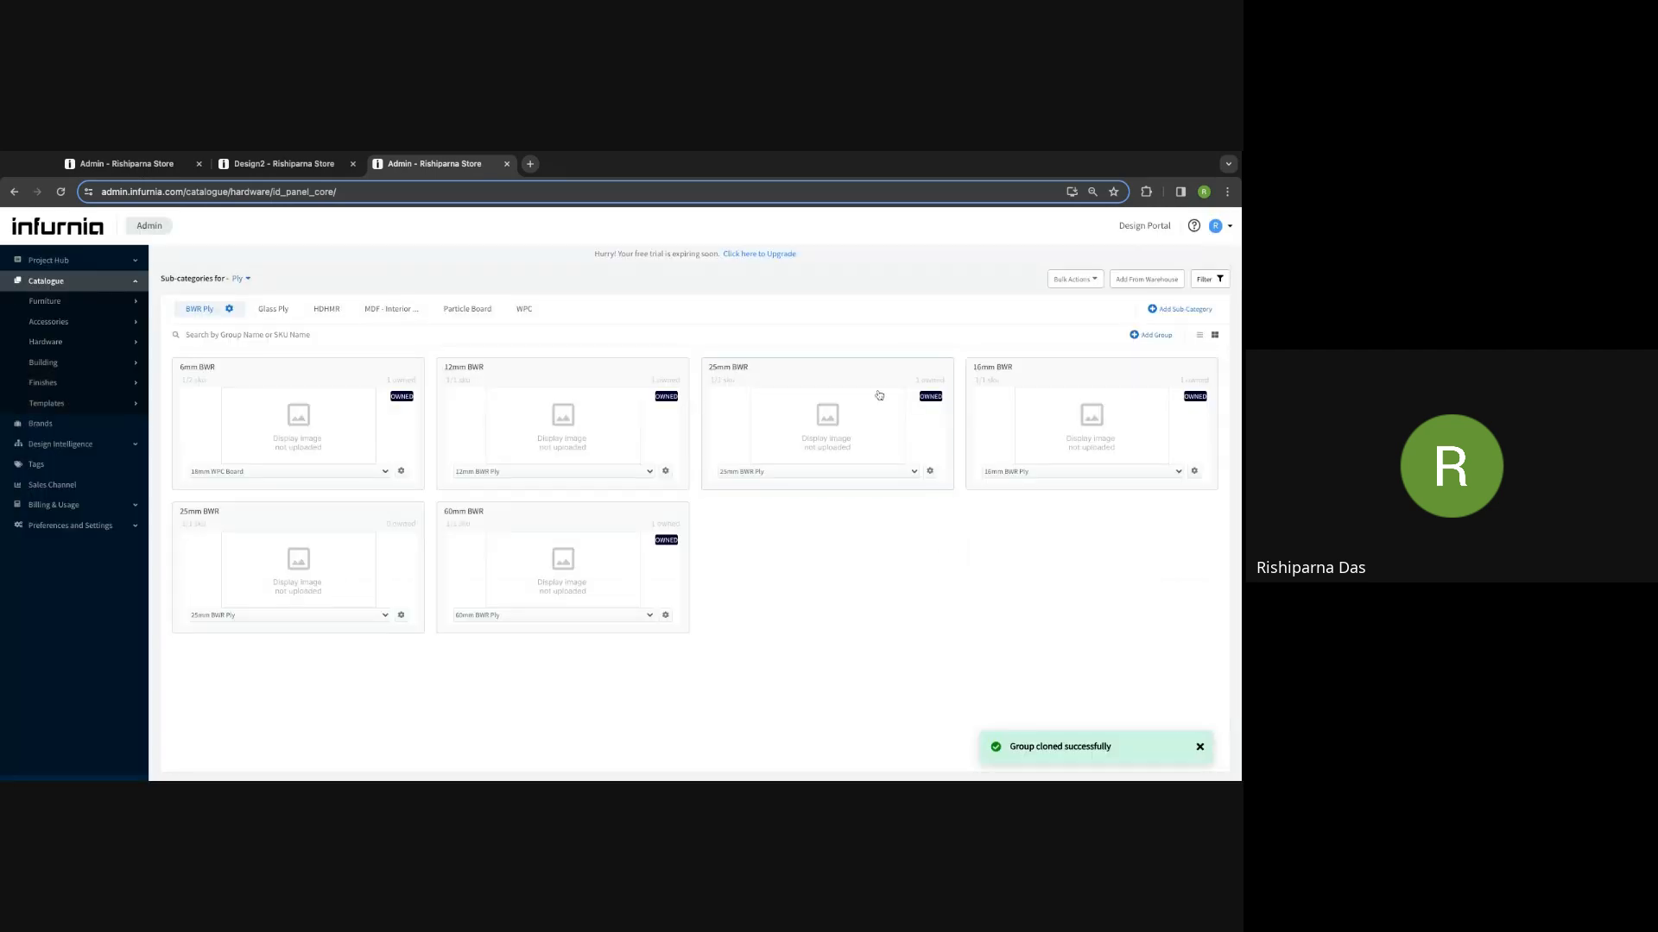
Step: Set the thickness of the cloned 25mm BWR Ply SKU to 25 mm, update its details and close its properties
{"action": "left_click", "coordinate": [929, 470]}
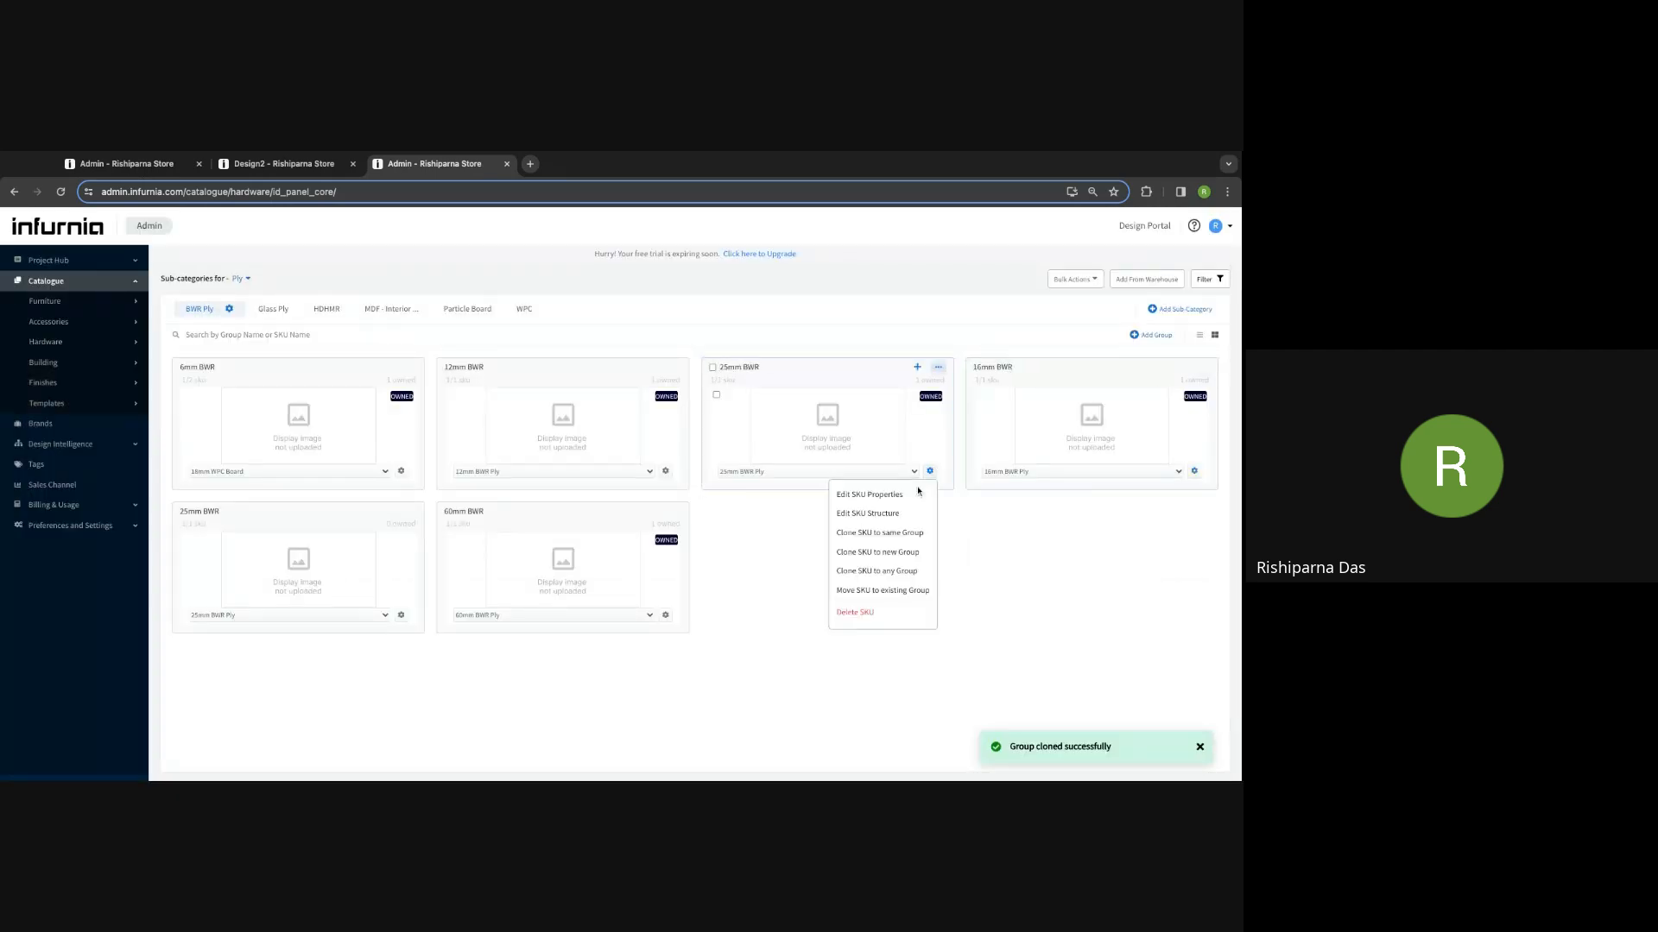
{"action": "left_click", "coordinate": [870, 495]}
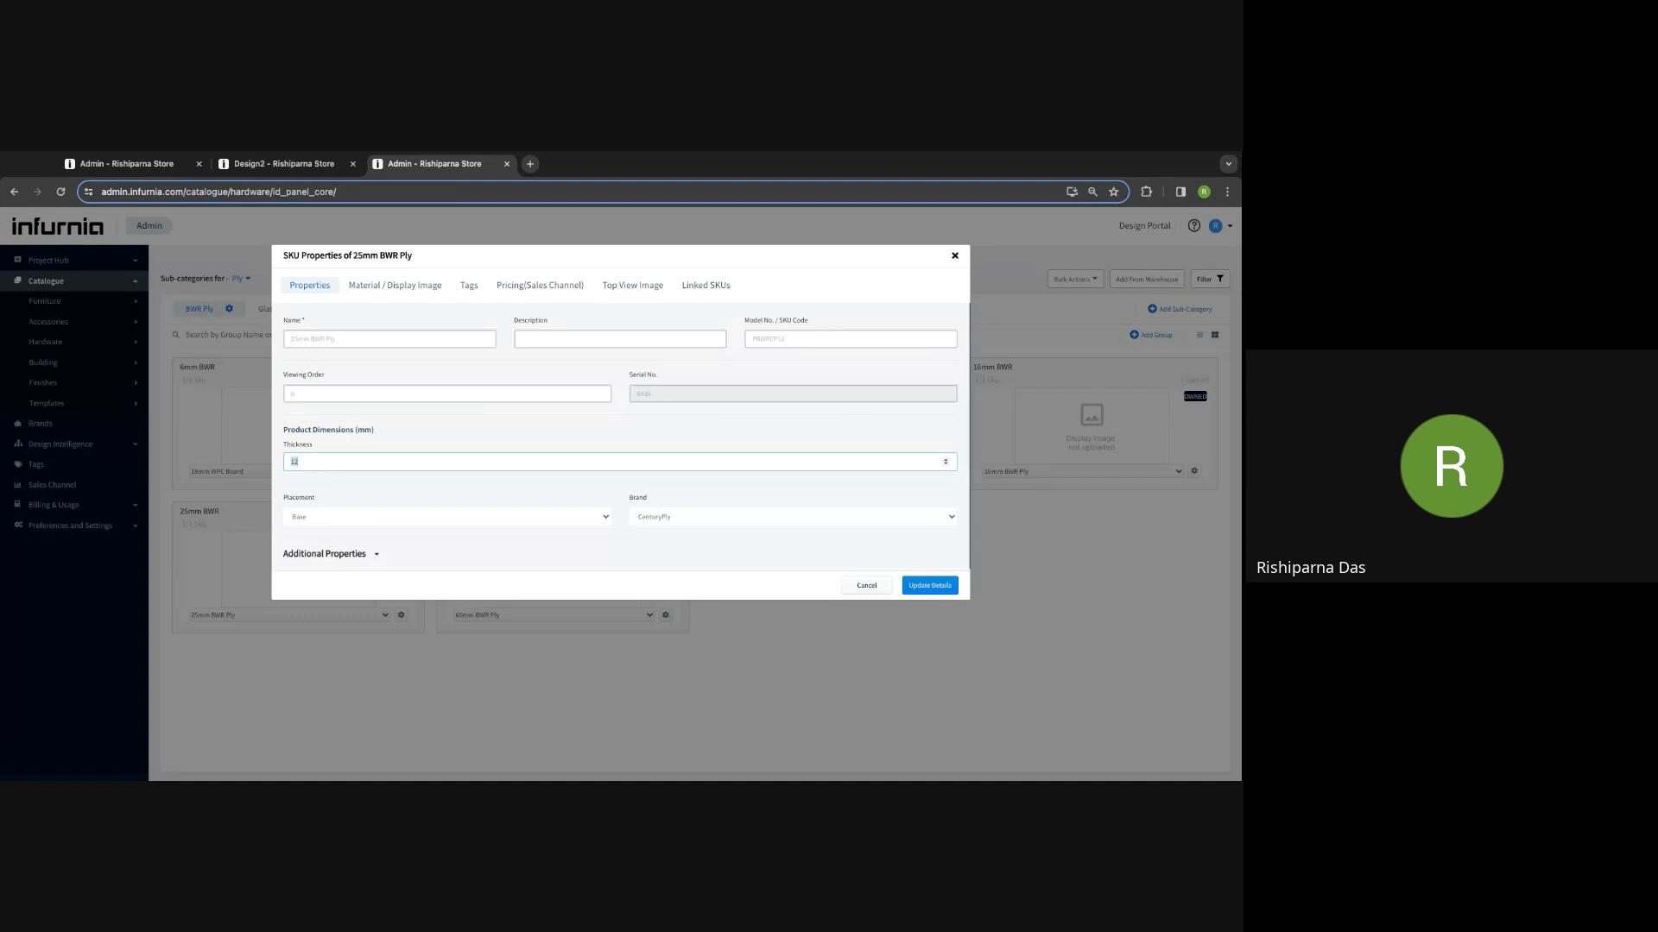
{"action": "scroll", "coordinate": [377, 509], "scroll_direction": "down", "scroll_amount": 1}
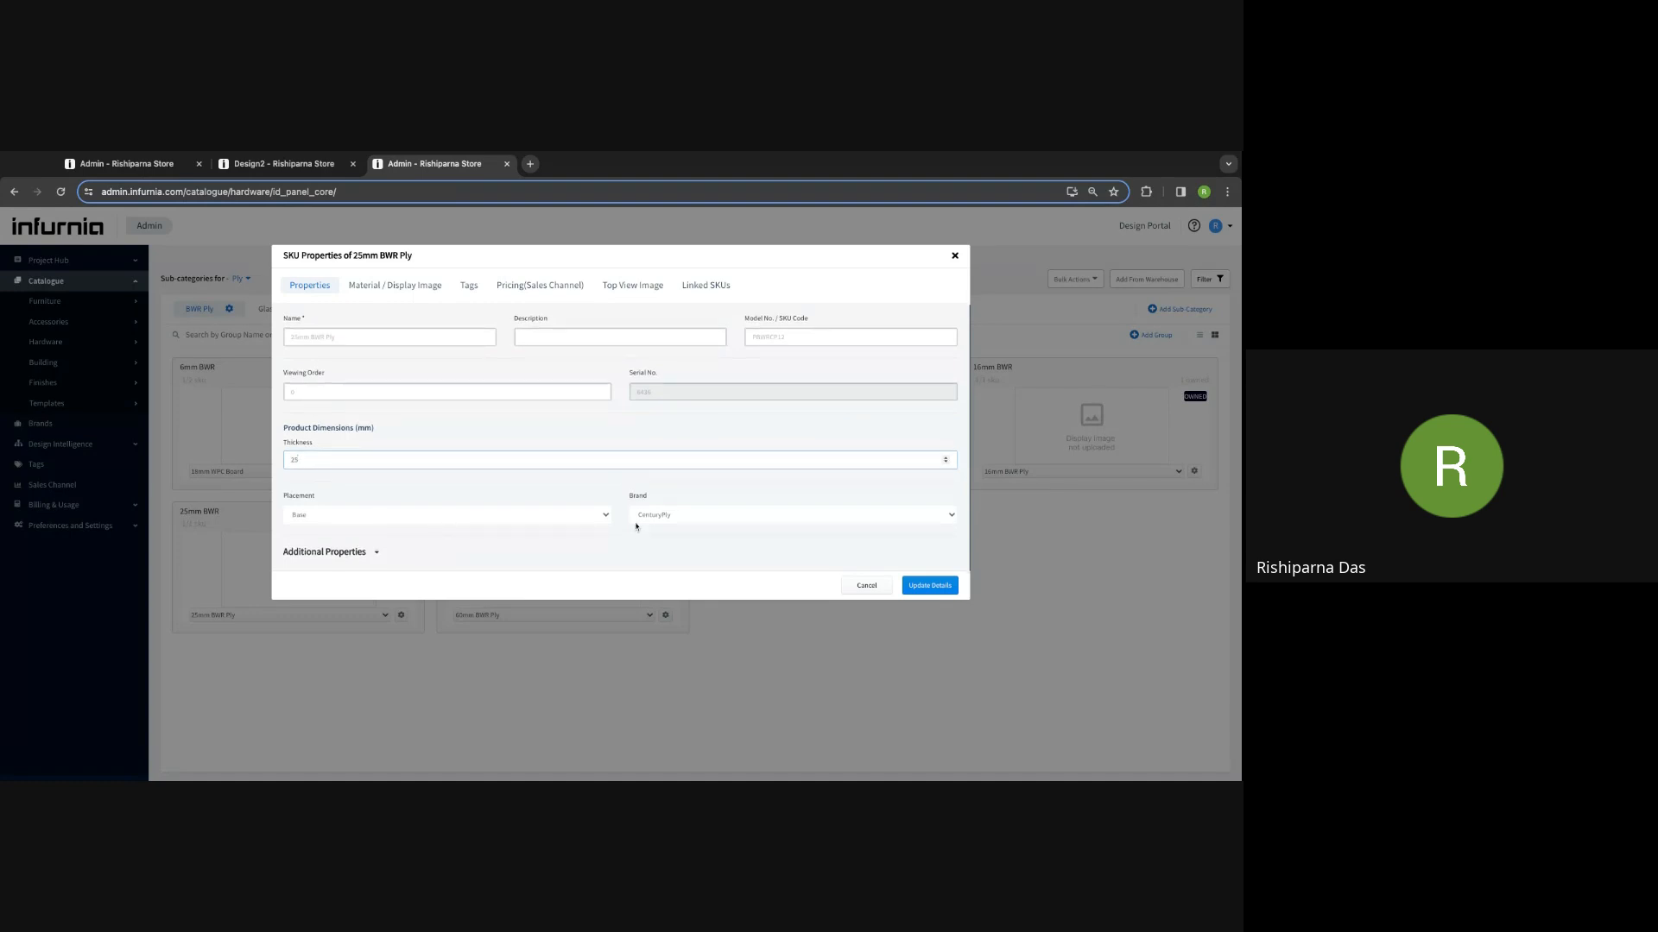
{"action": "scroll", "coordinate": [664, 384], "scroll_direction": "up", "scroll_amount": 1}
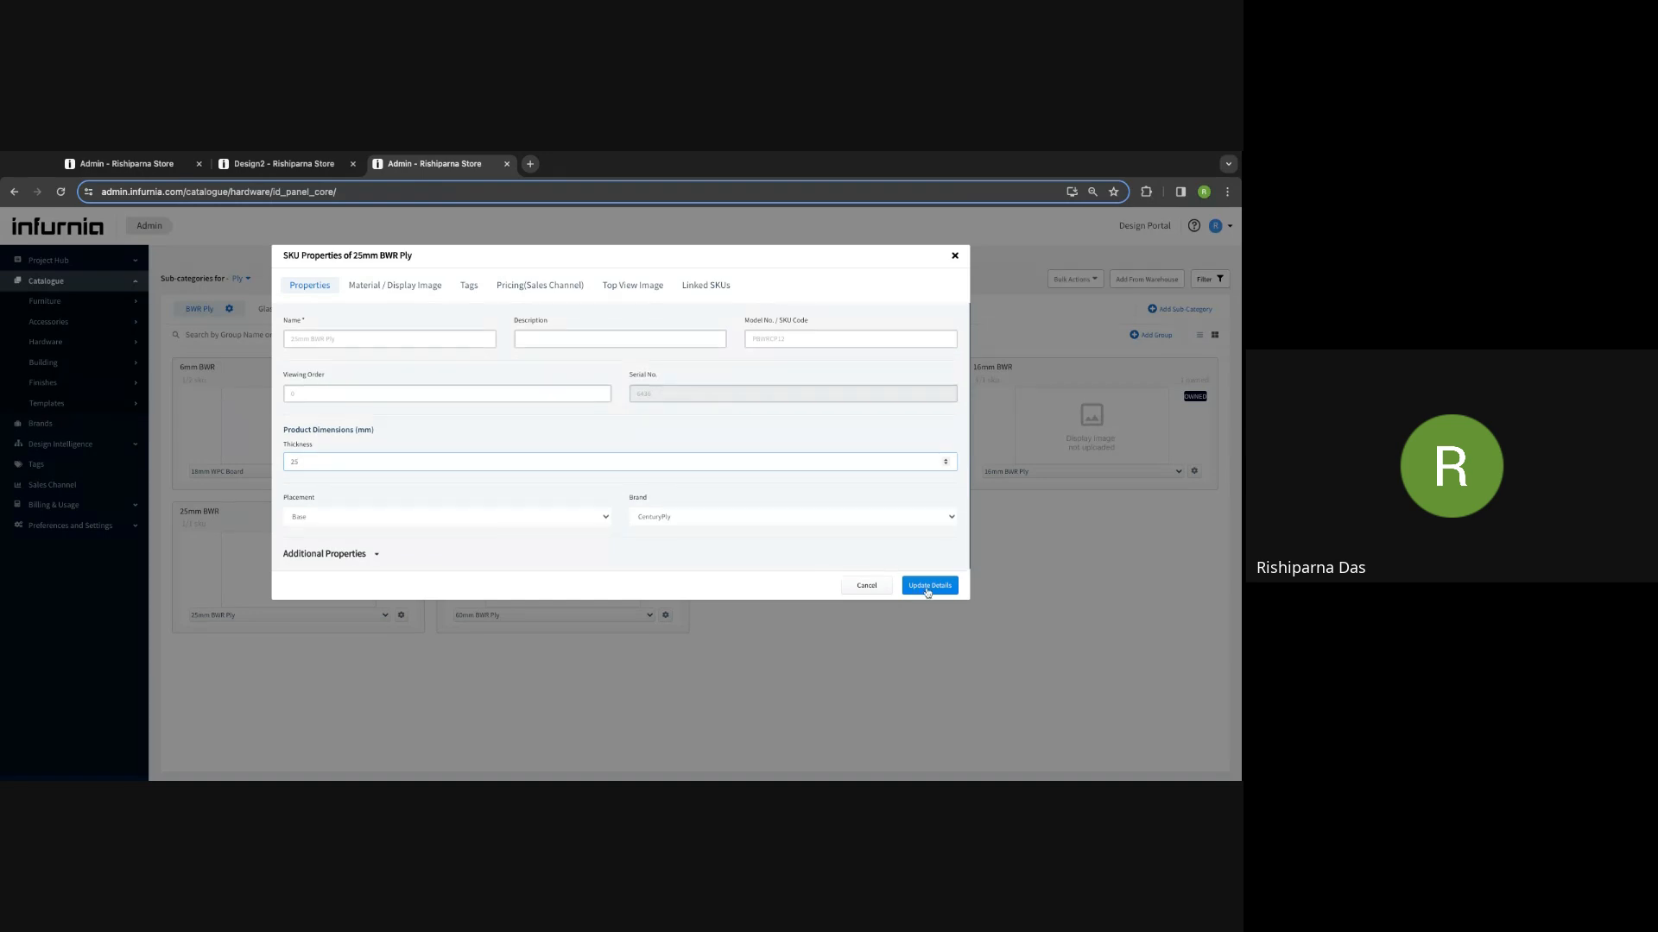
{"action": "left_click", "coordinate": [928, 591]}
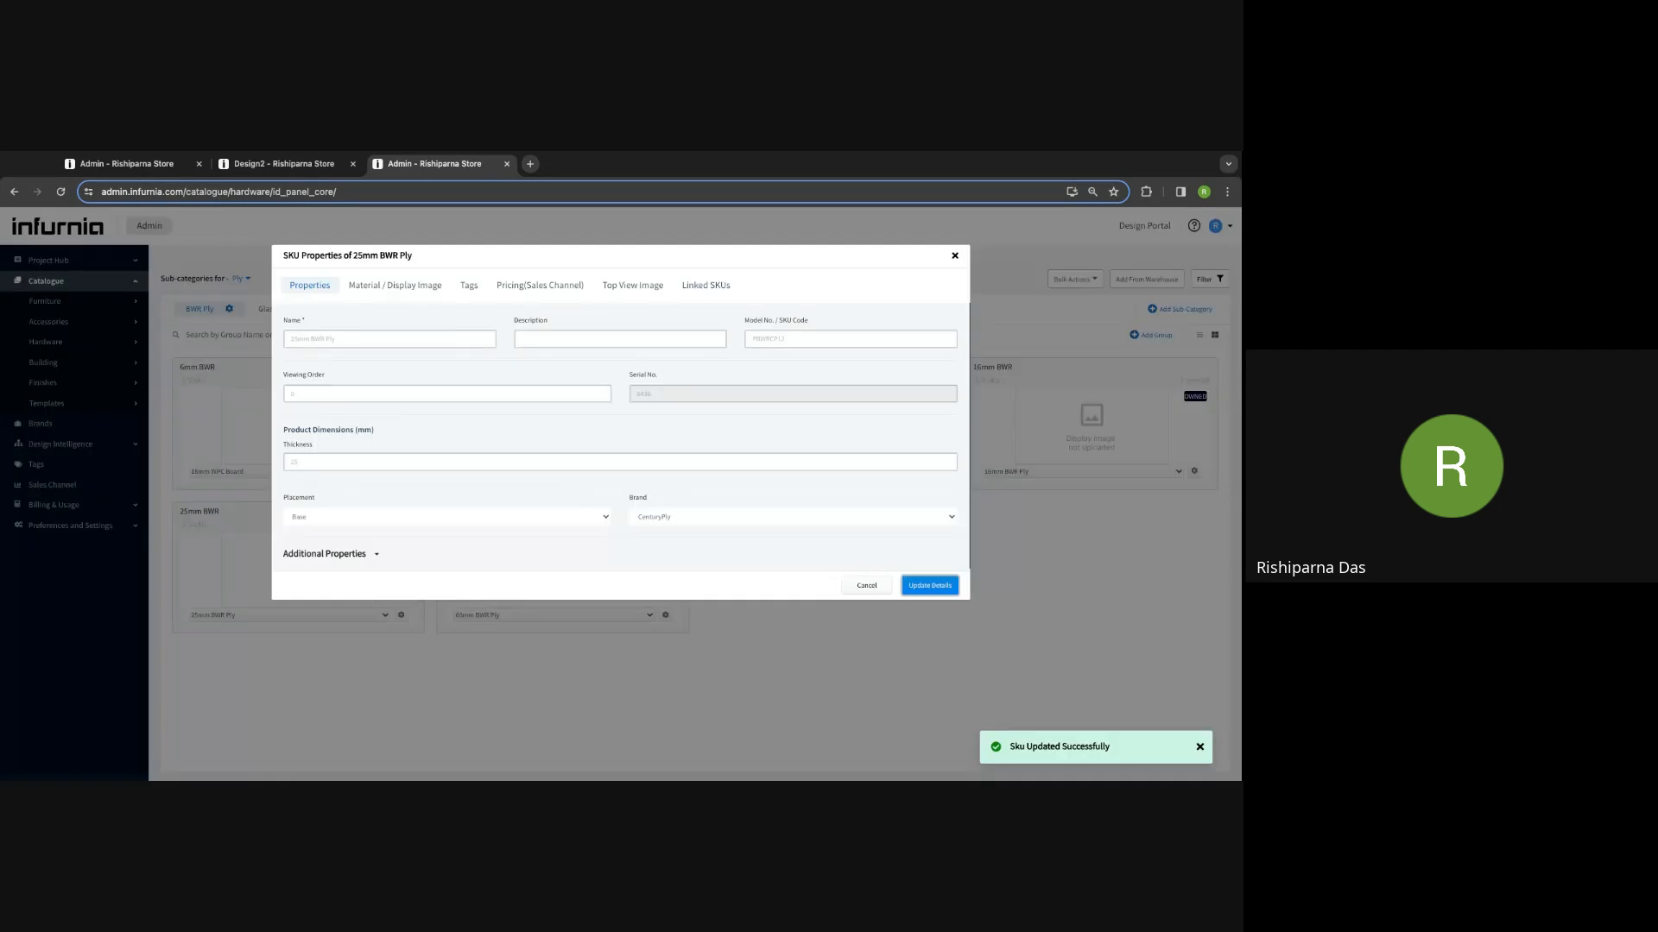
{"action": "left_click", "coordinate": [955, 255]}
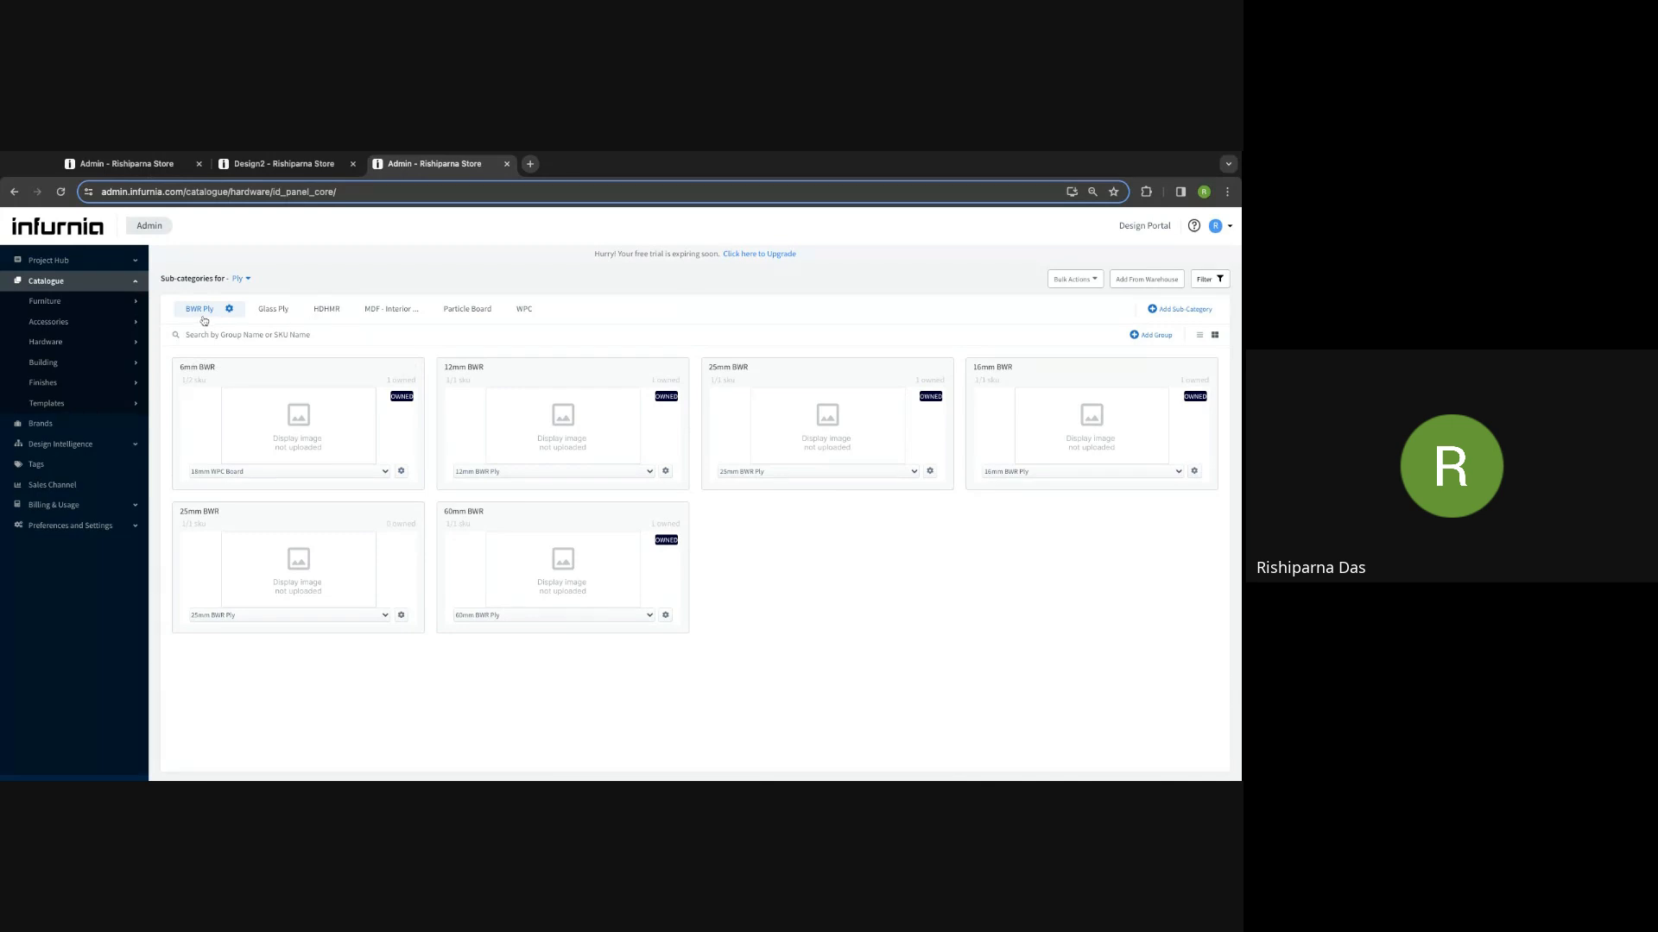
Step: View the HDHWR sub-category, return to BWR Ply and submit a new Ply sub-category named "Pre lam"
{"action": "left_click", "coordinate": [326, 316]}
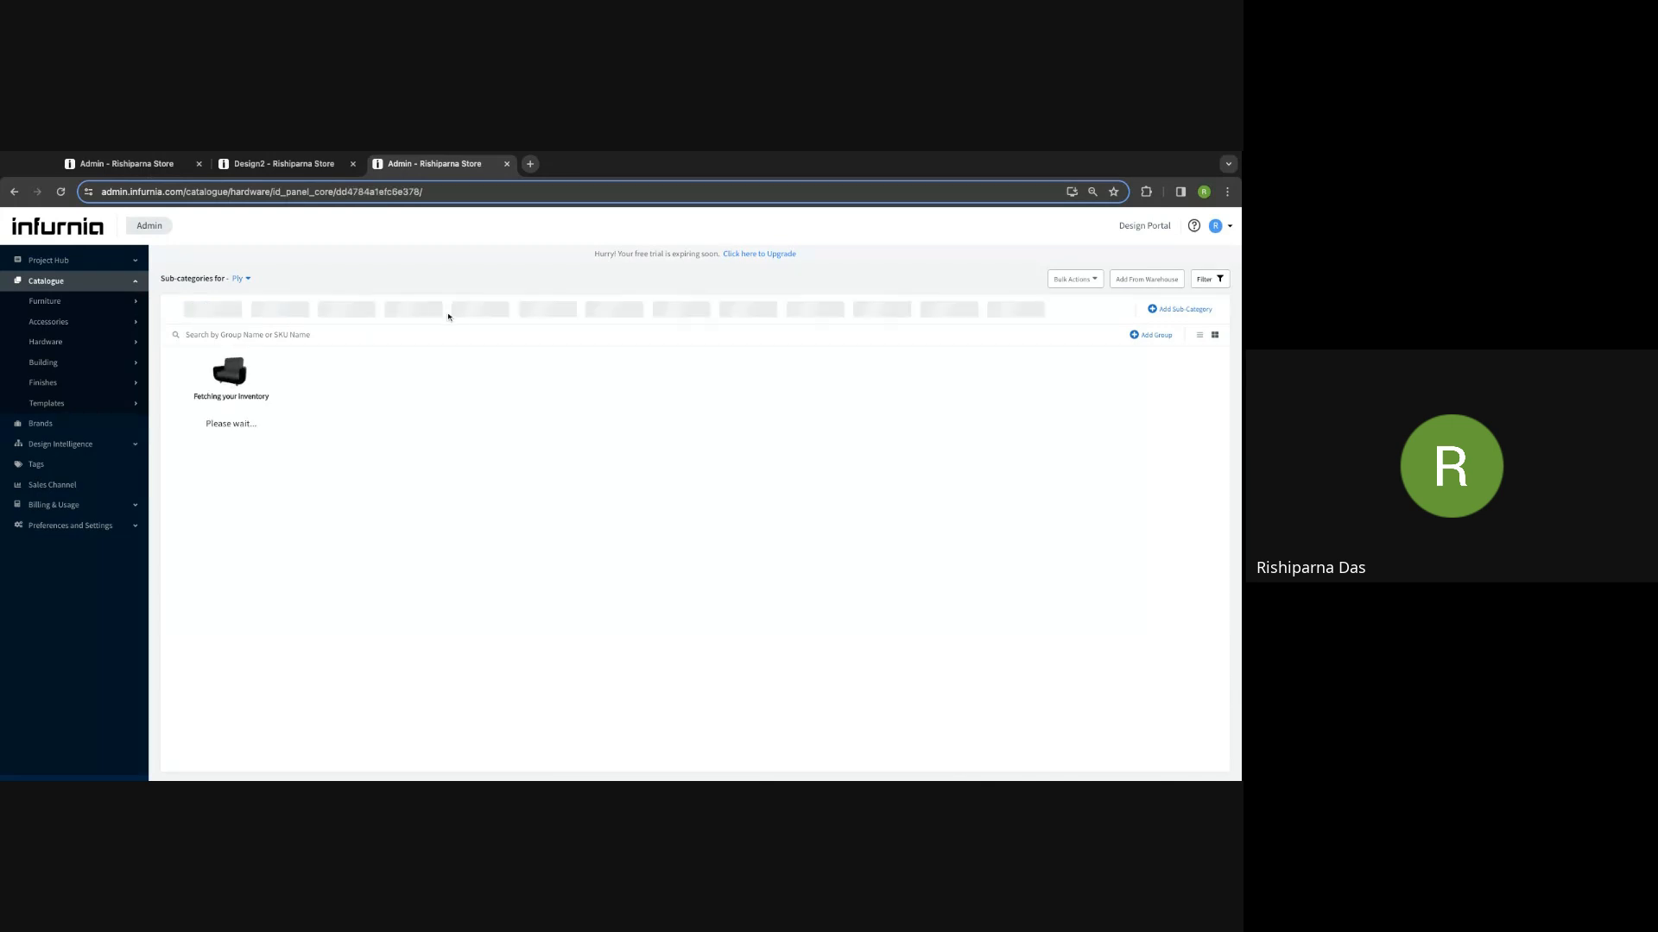
{"action": "left_click", "coordinate": [212, 311]}
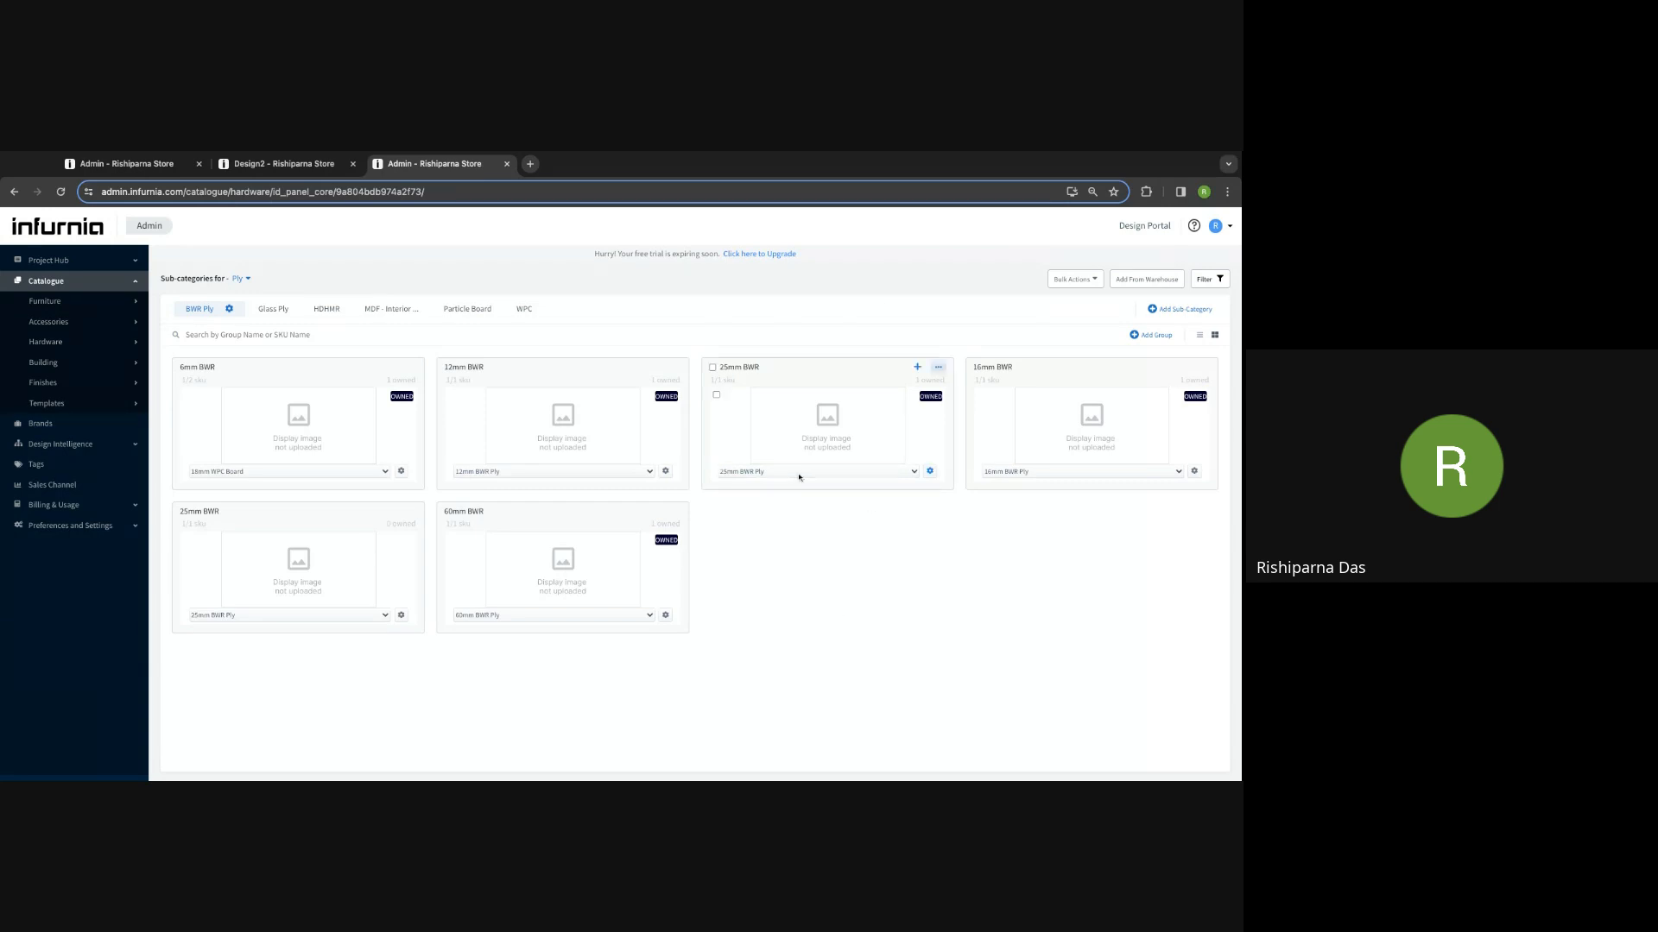
{"action": "left_click", "coordinate": [1178, 311]}
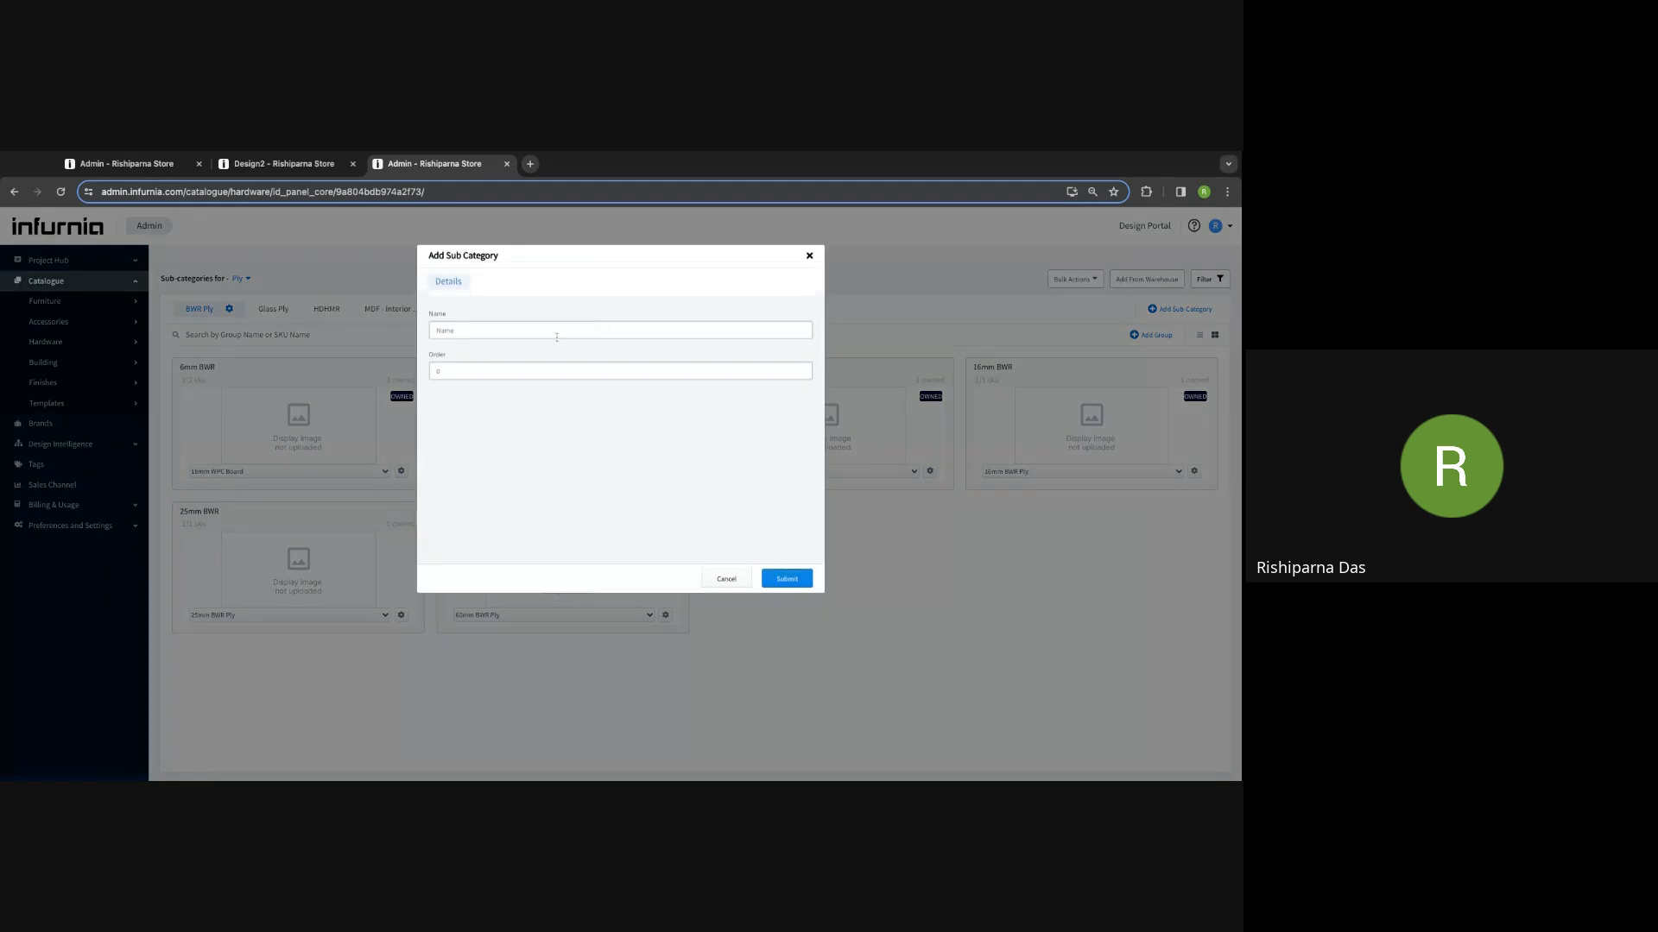
{"action": "type", "text": "Pre lam"}
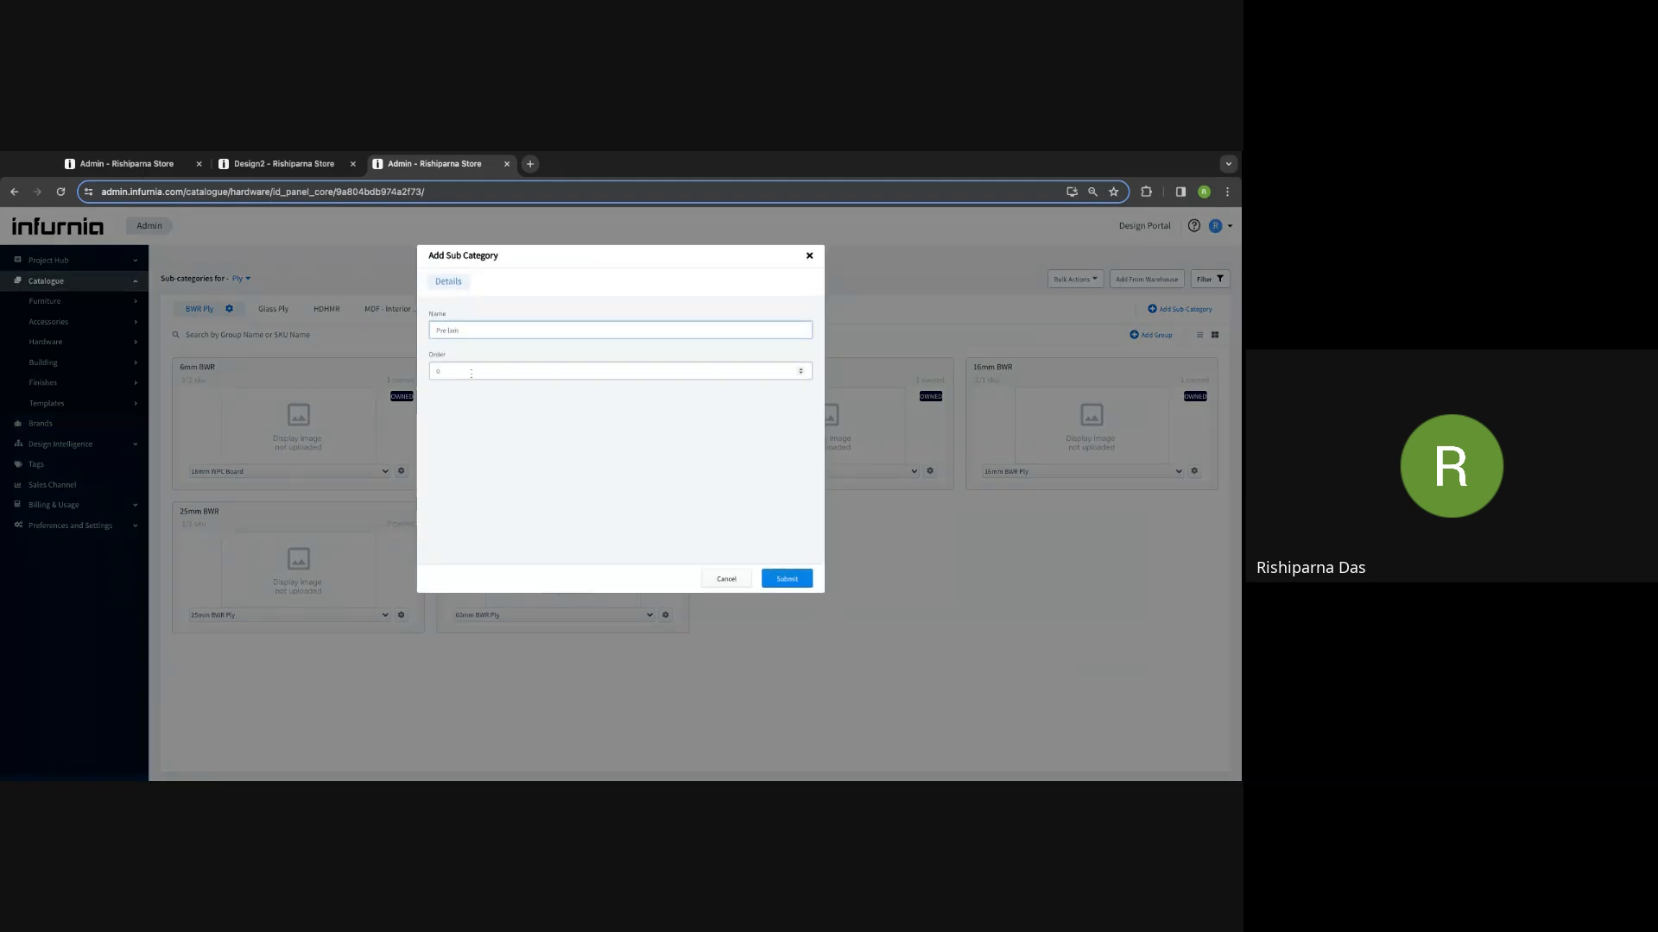
{"action": "left_click", "coordinate": [799, 583]}
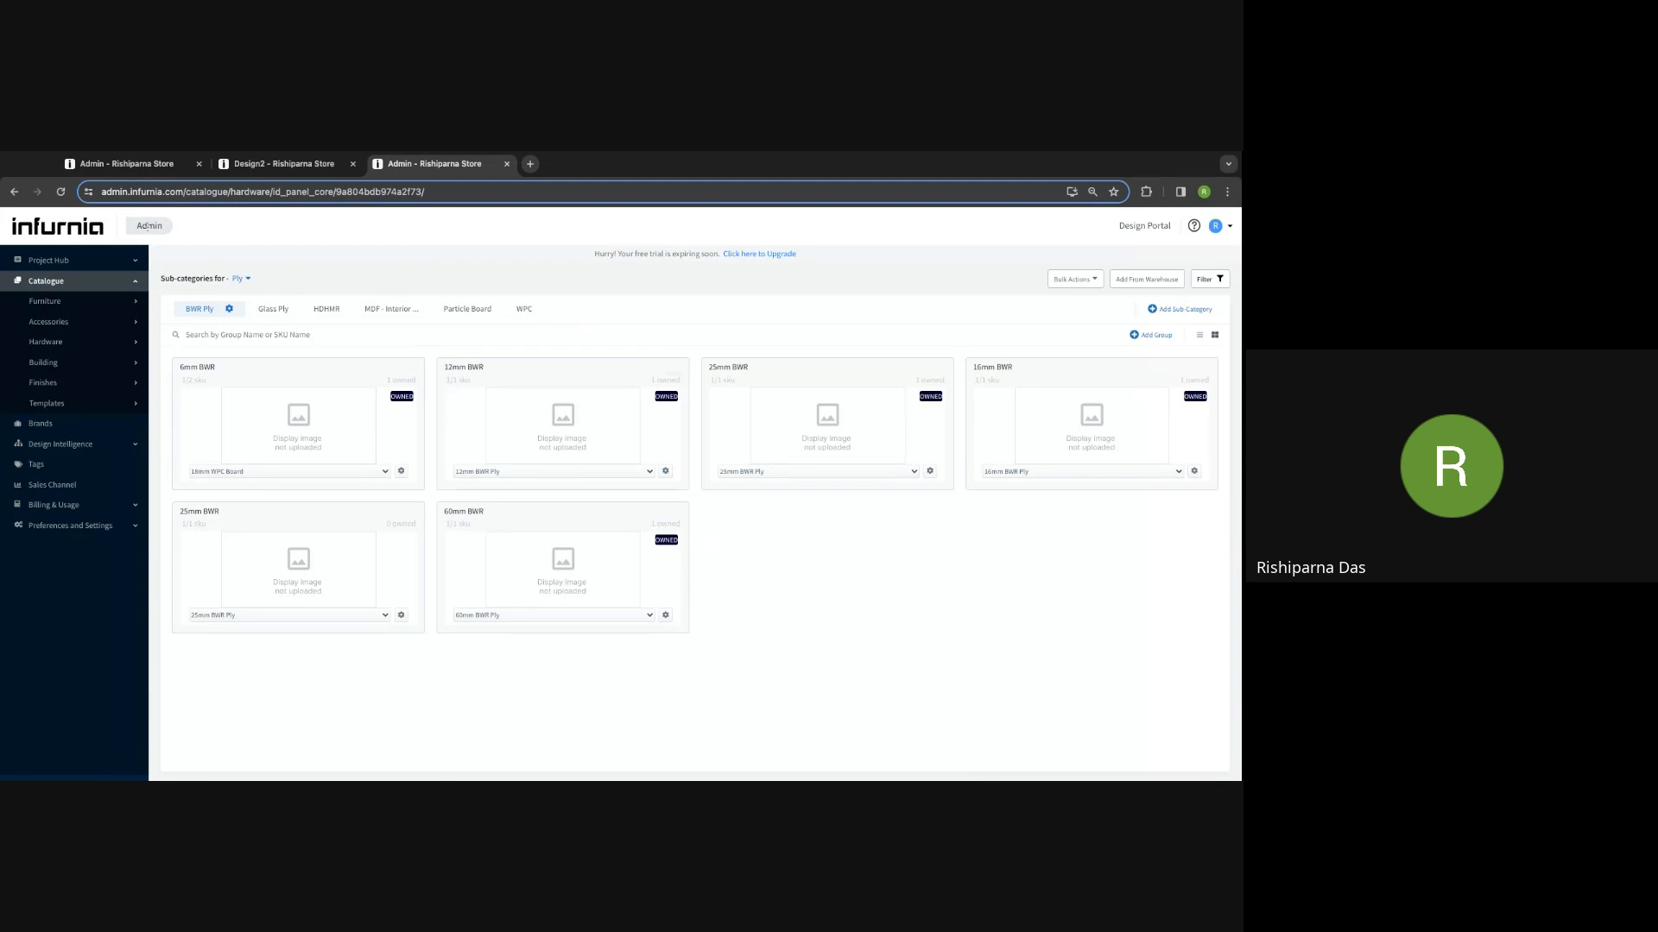
Step: Reload the Ply catalogue page, view the new Pre lam sub-category and return to BWR Ply
{"action": "left_click", "coordinate": [61, 192]}
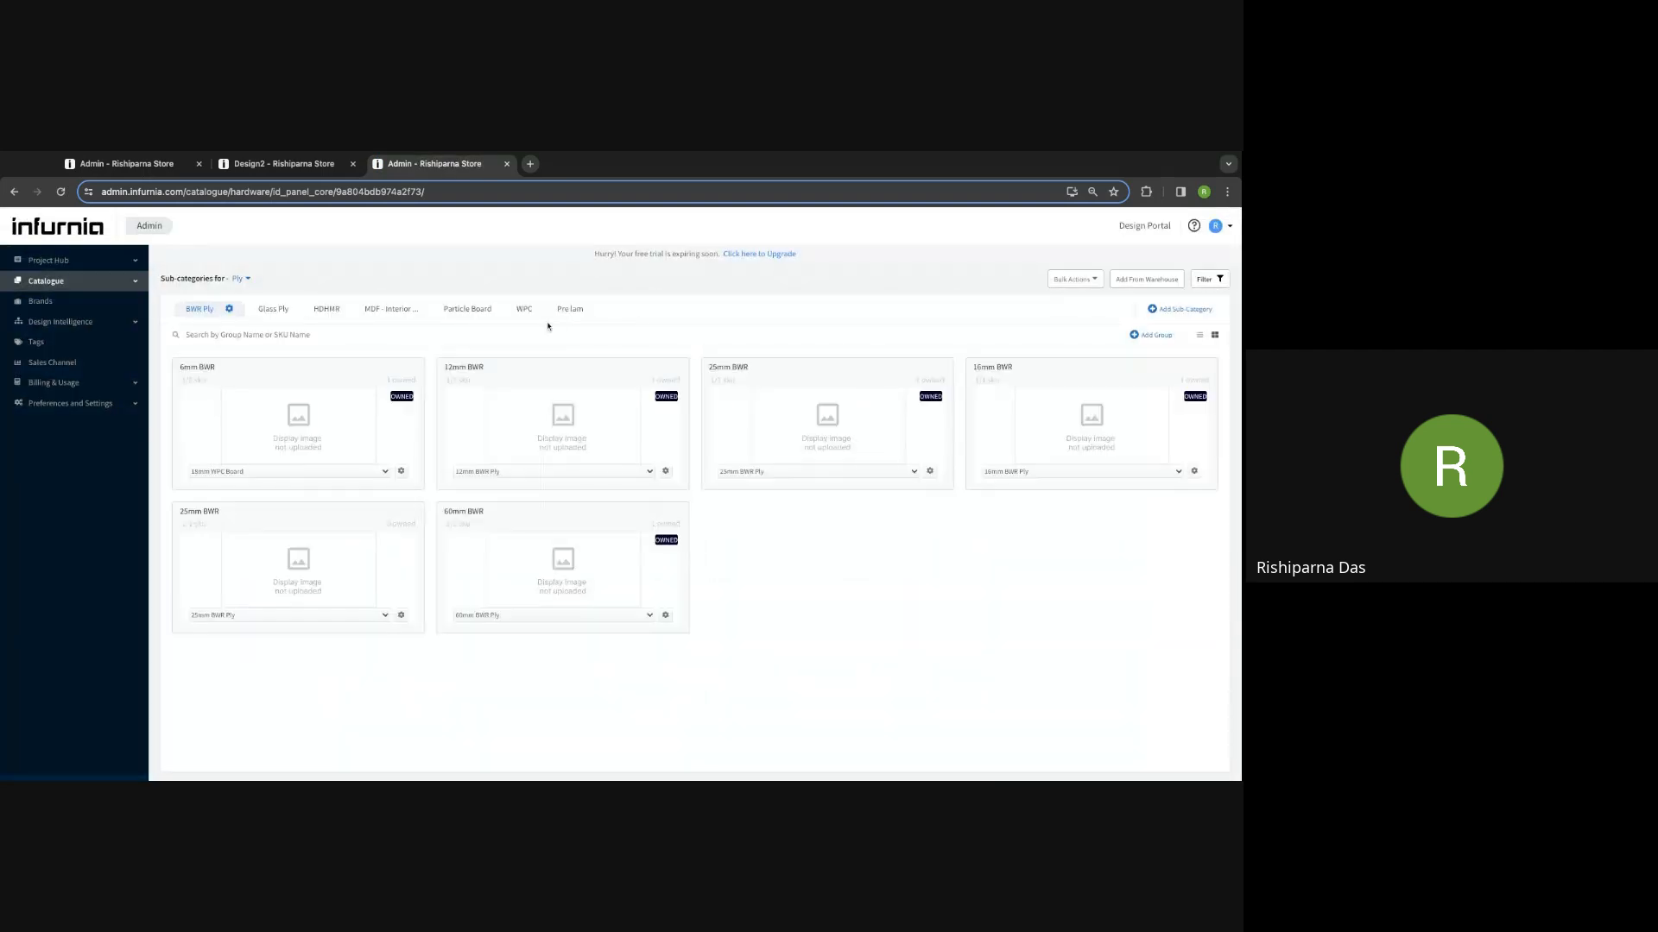
{"action": "left_click", "coordinate": [577, 309]}
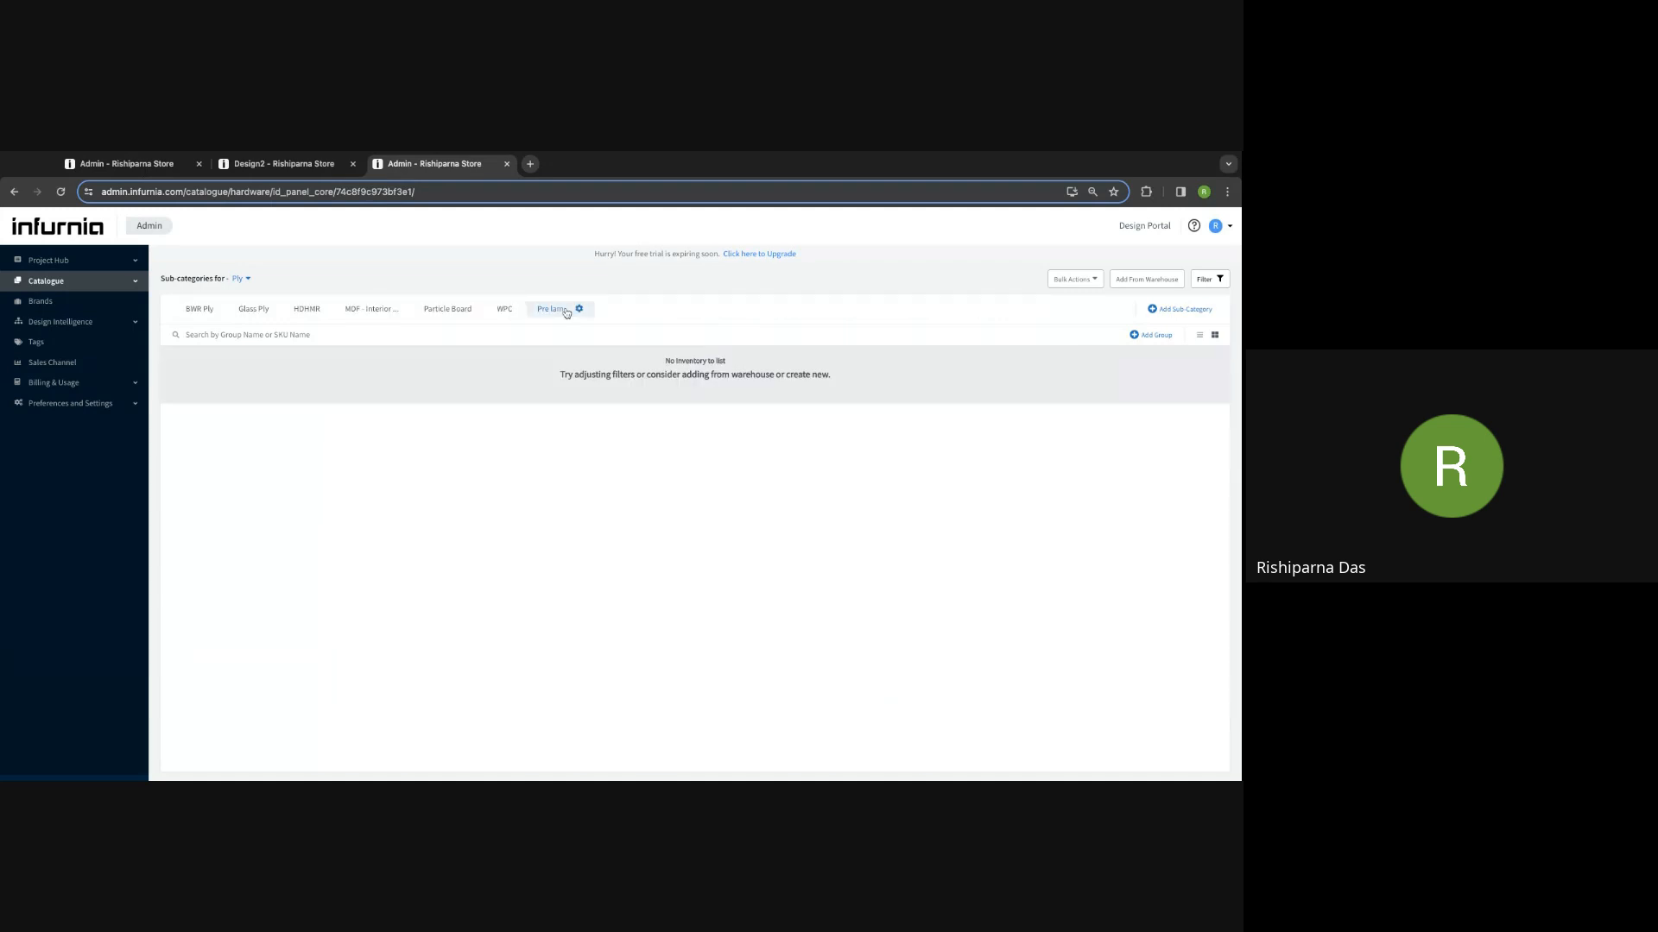
{"action": "left_click", "coordinate": [200, 309]}
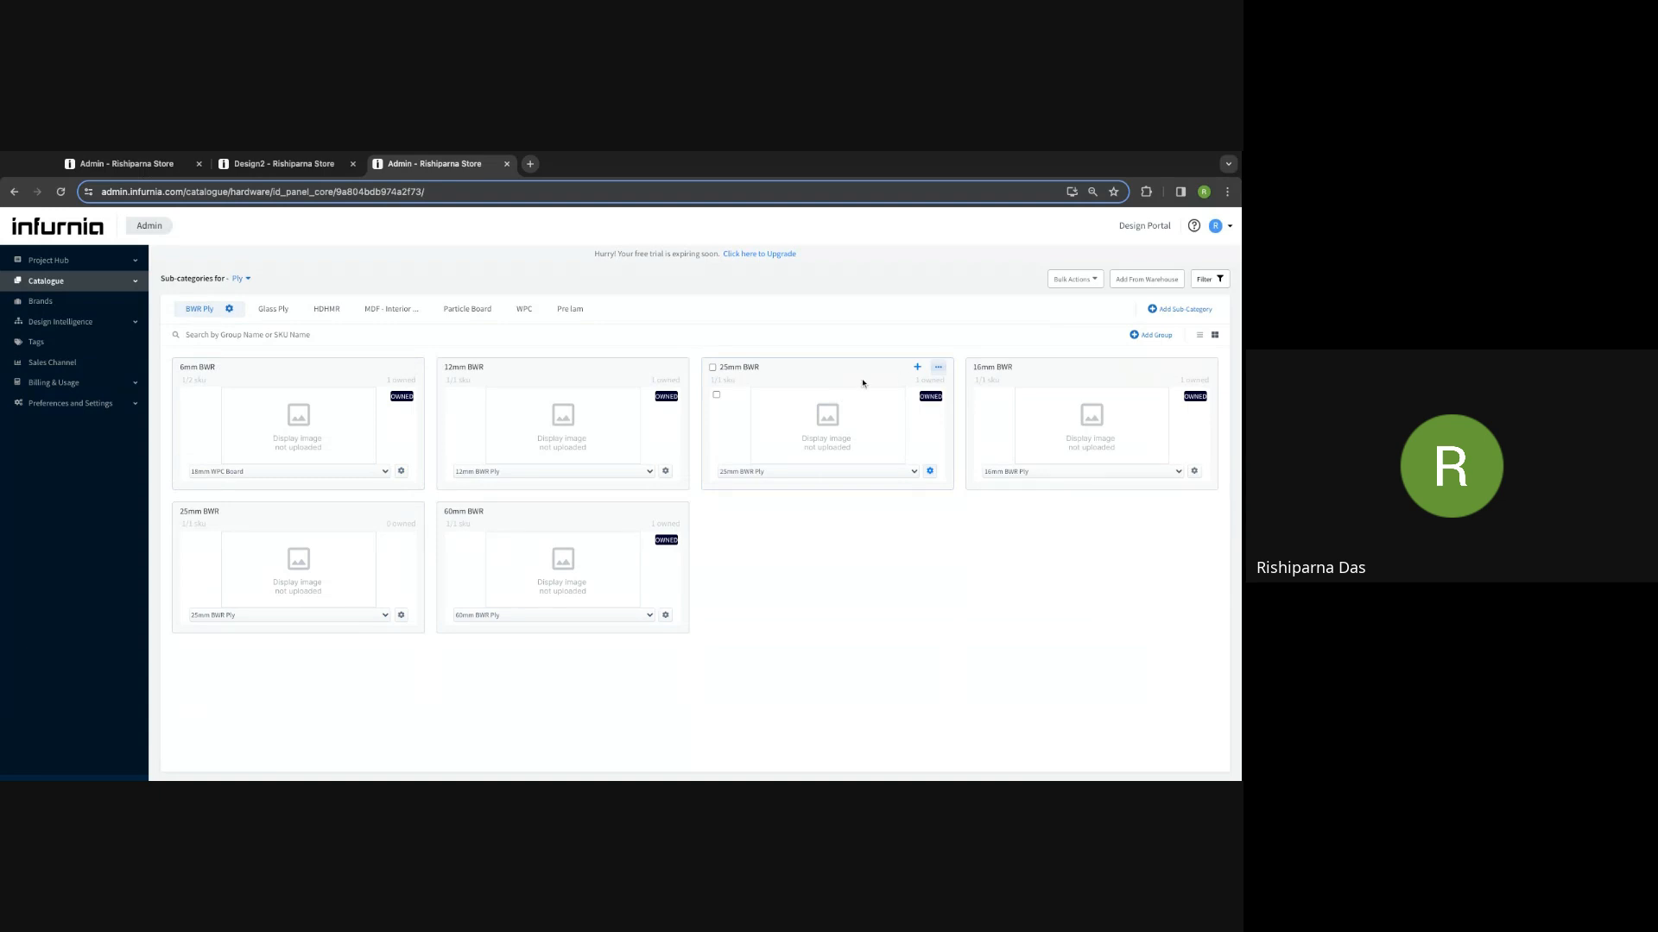
Step: Start cloning the 25mm BWR group from BWR Ply into the Pre lam sub-category
{"action": "left_click", "coordinate": [939, 368]}
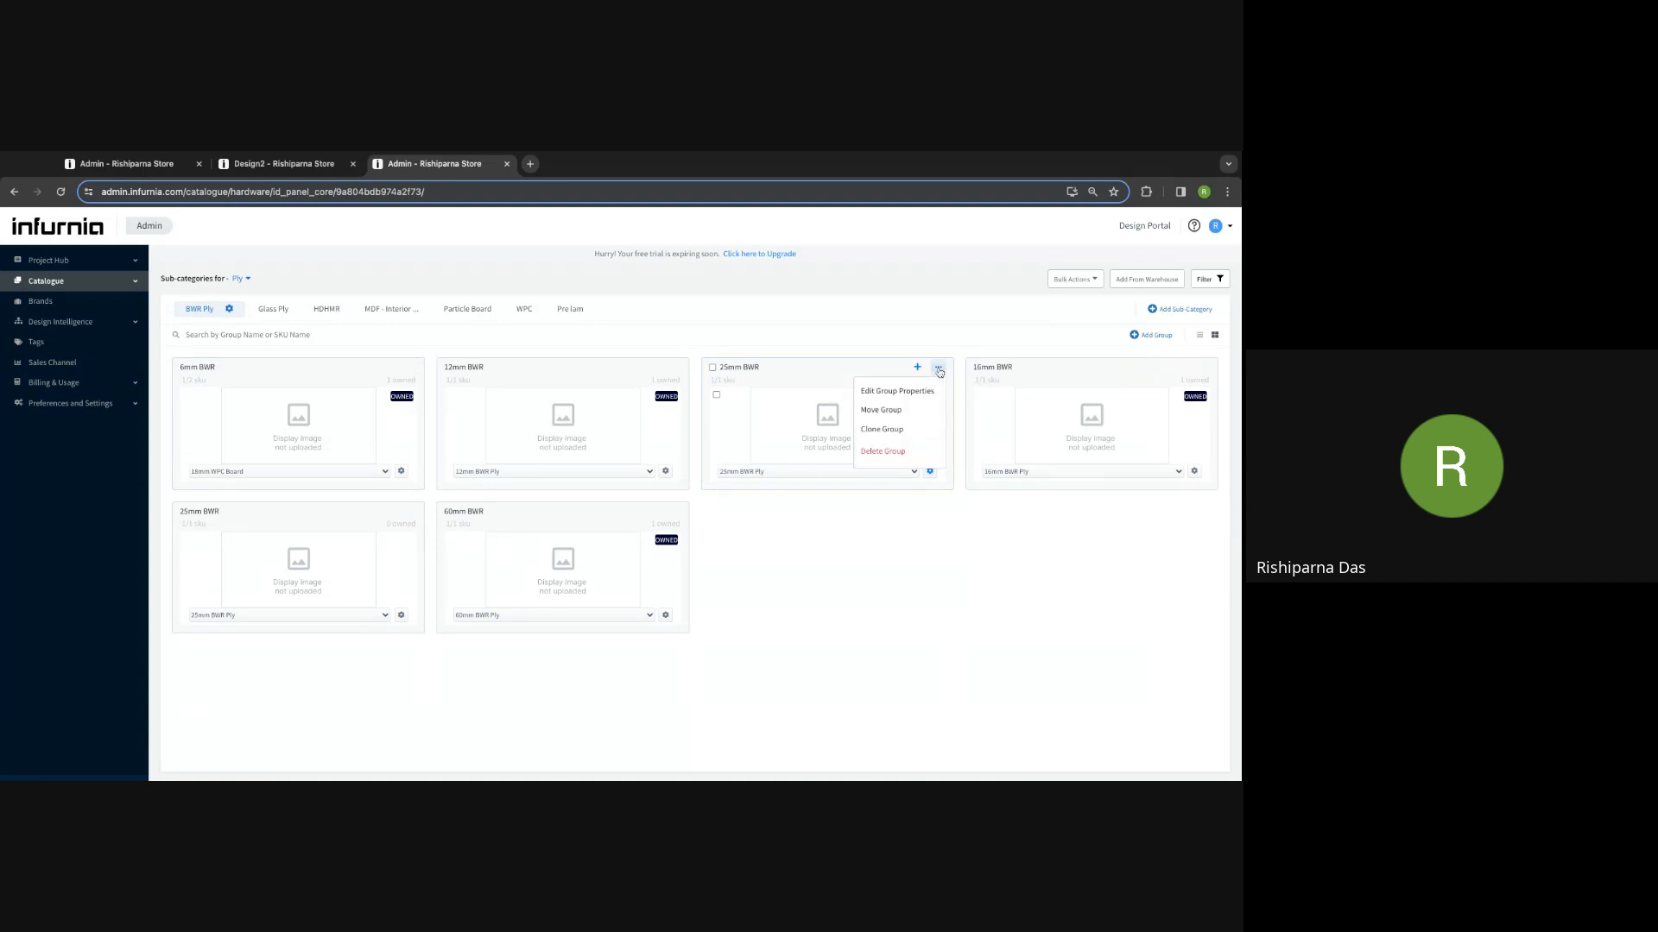
{"action": "left_click", "coordinate": [894, 431]}
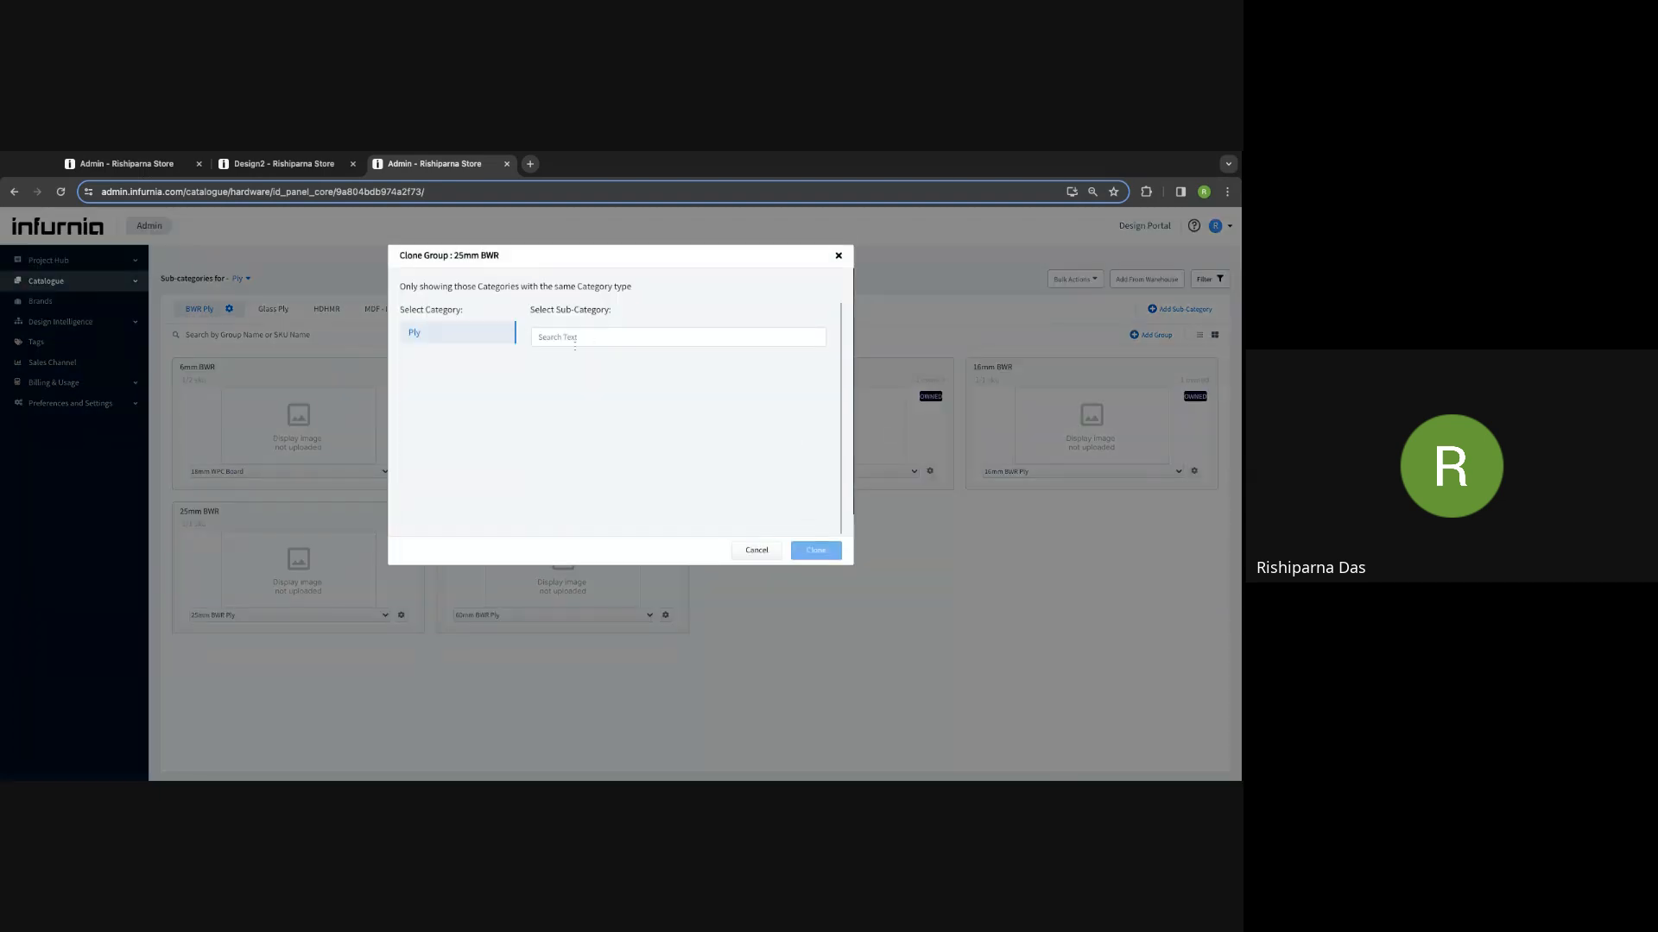
{"action": "left_click", "coordinate": [534, 486]}
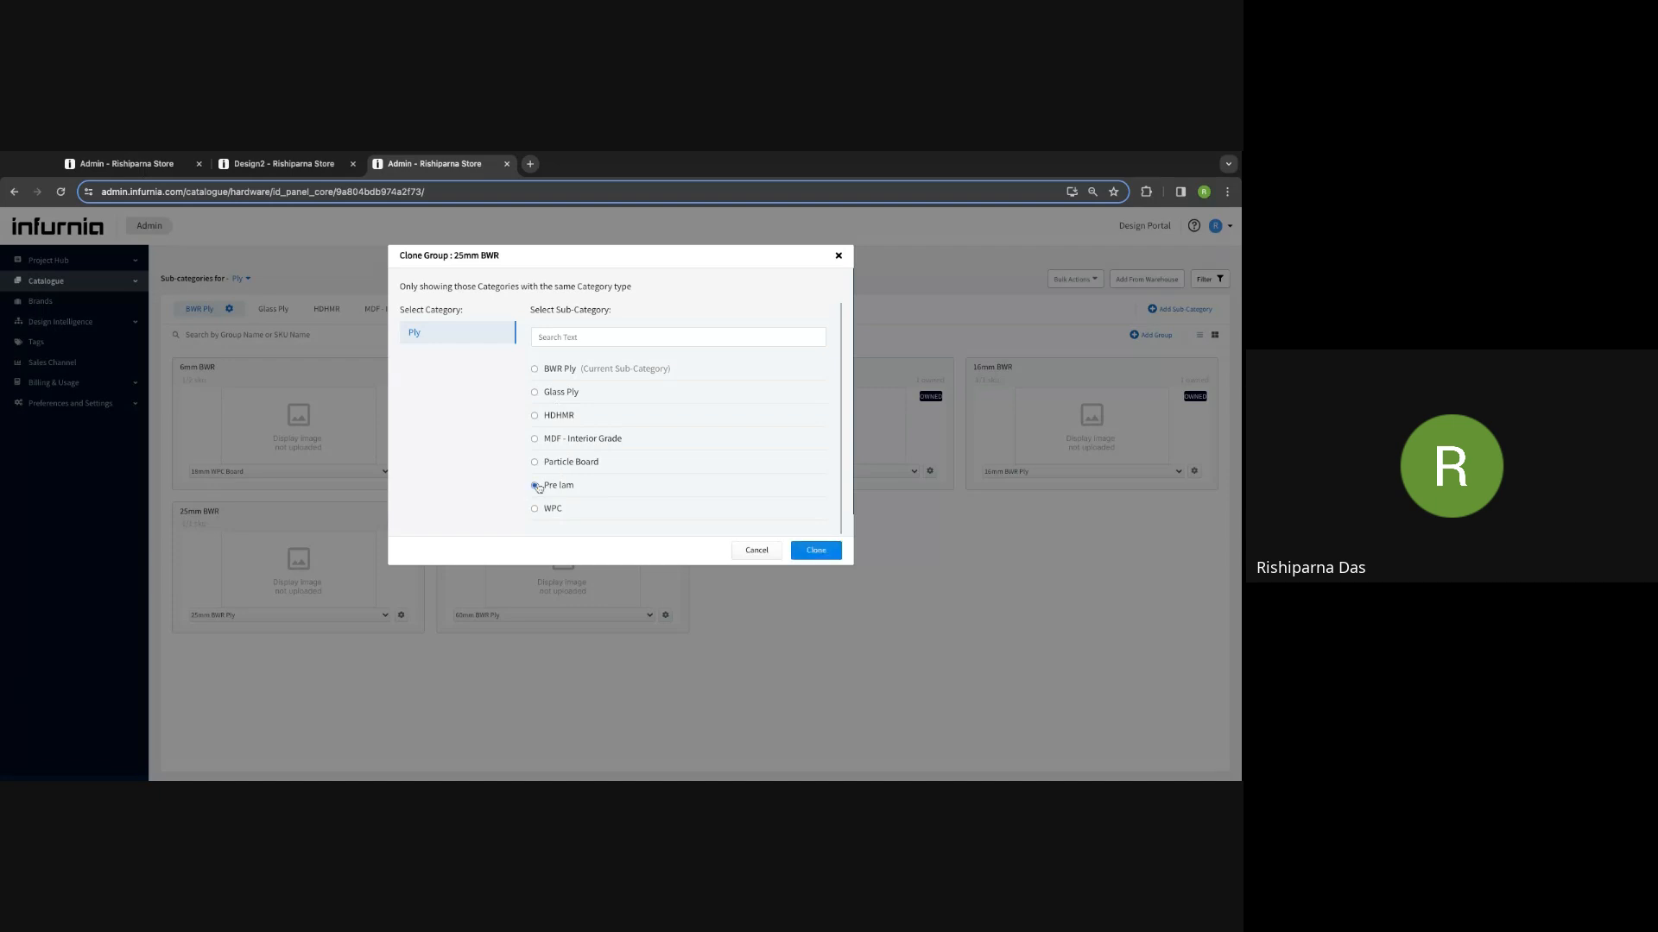
{"action": "left_click", "coordinate": [815, 551]}
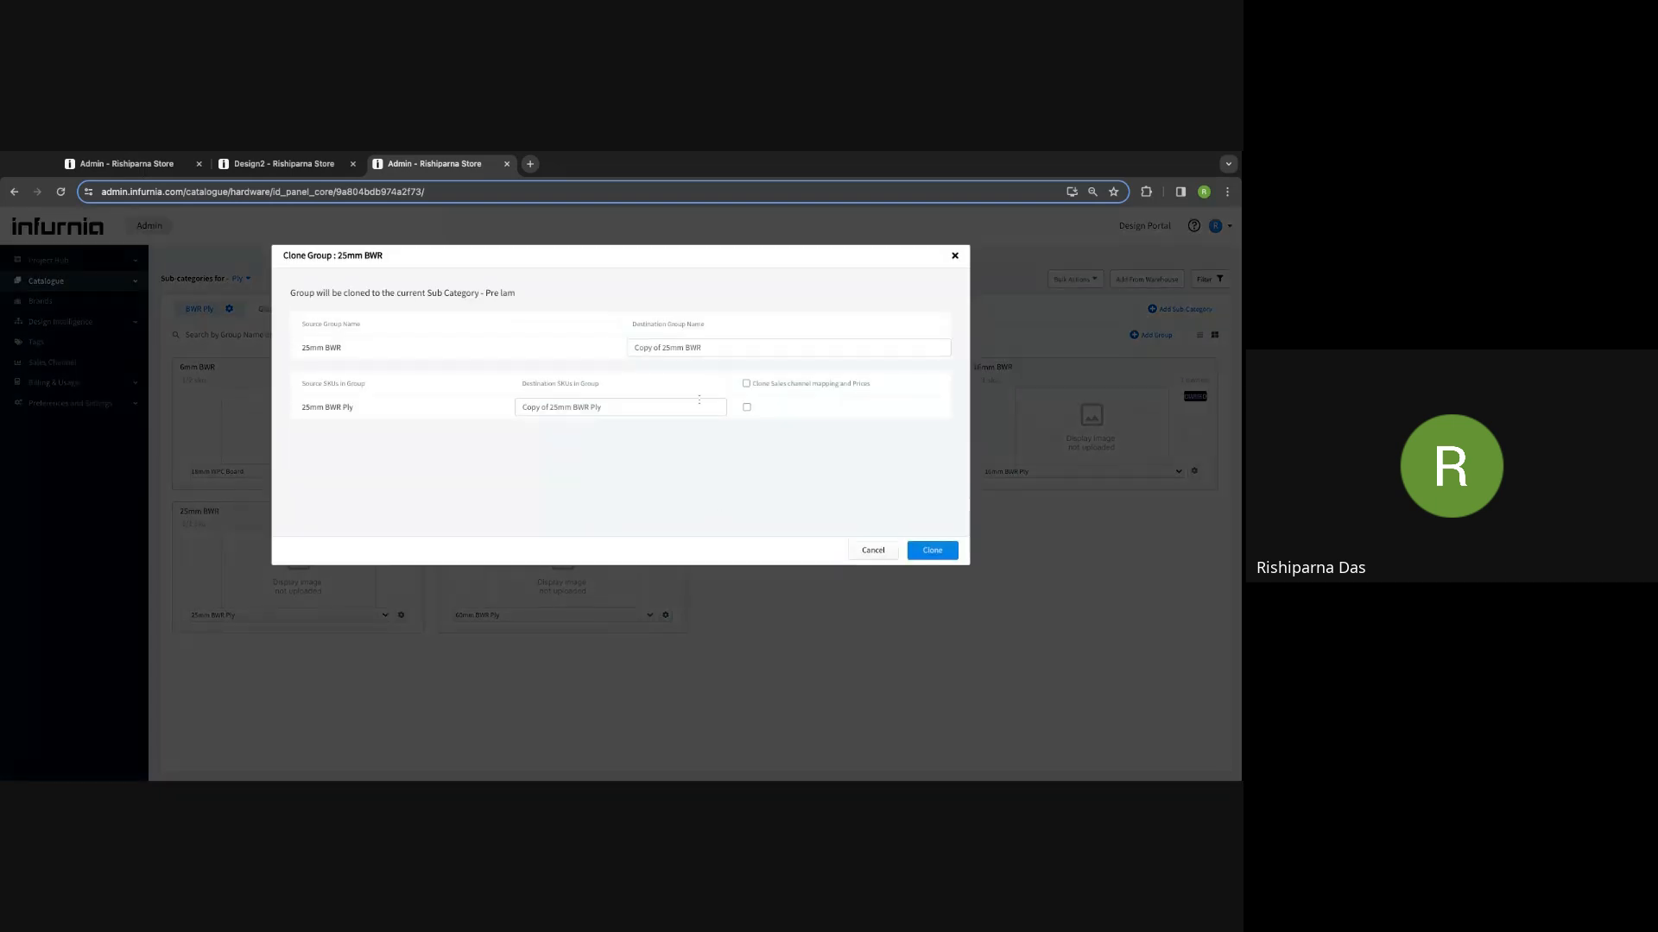
Step: Name both the cloned group and its SKU "25mm Prelam white", include sales channel mapping and prices, and complete the clone
{"action": "left_click_drag", "start_coordinate": [634, 347], "coordinate": [663, 347]}
{"action": "key", "text": "BackSpace"}
{"action": "double_click", "coordinate": [670, 348]}
{"action": "type", "text": "Plelam white"}
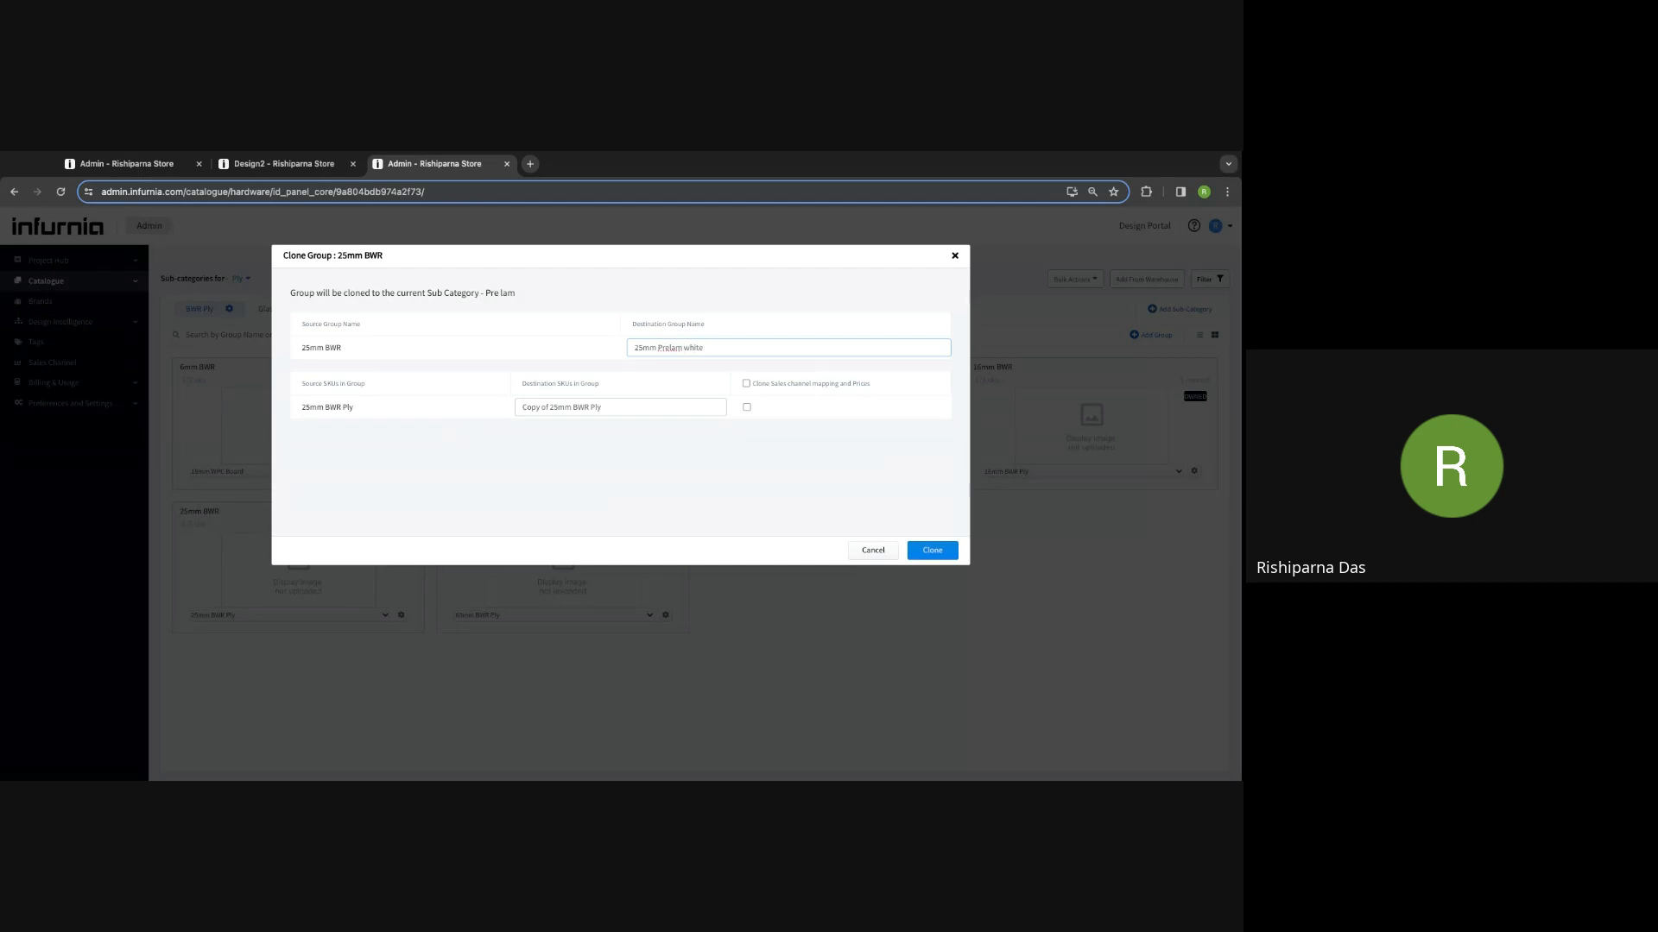
{"action": "triple_click", "coordinate": [718, 347]}
{"action": "key", "text": "ctrl+c"}
{"action": "triple_click", "coordinate": [578, 407]}
{"action": "key", "text": "ctrl+v"}
{"action": "left_click", "coordinate": [746, 383]}
{"action": "left_click", "coordinate": [935, 549]}
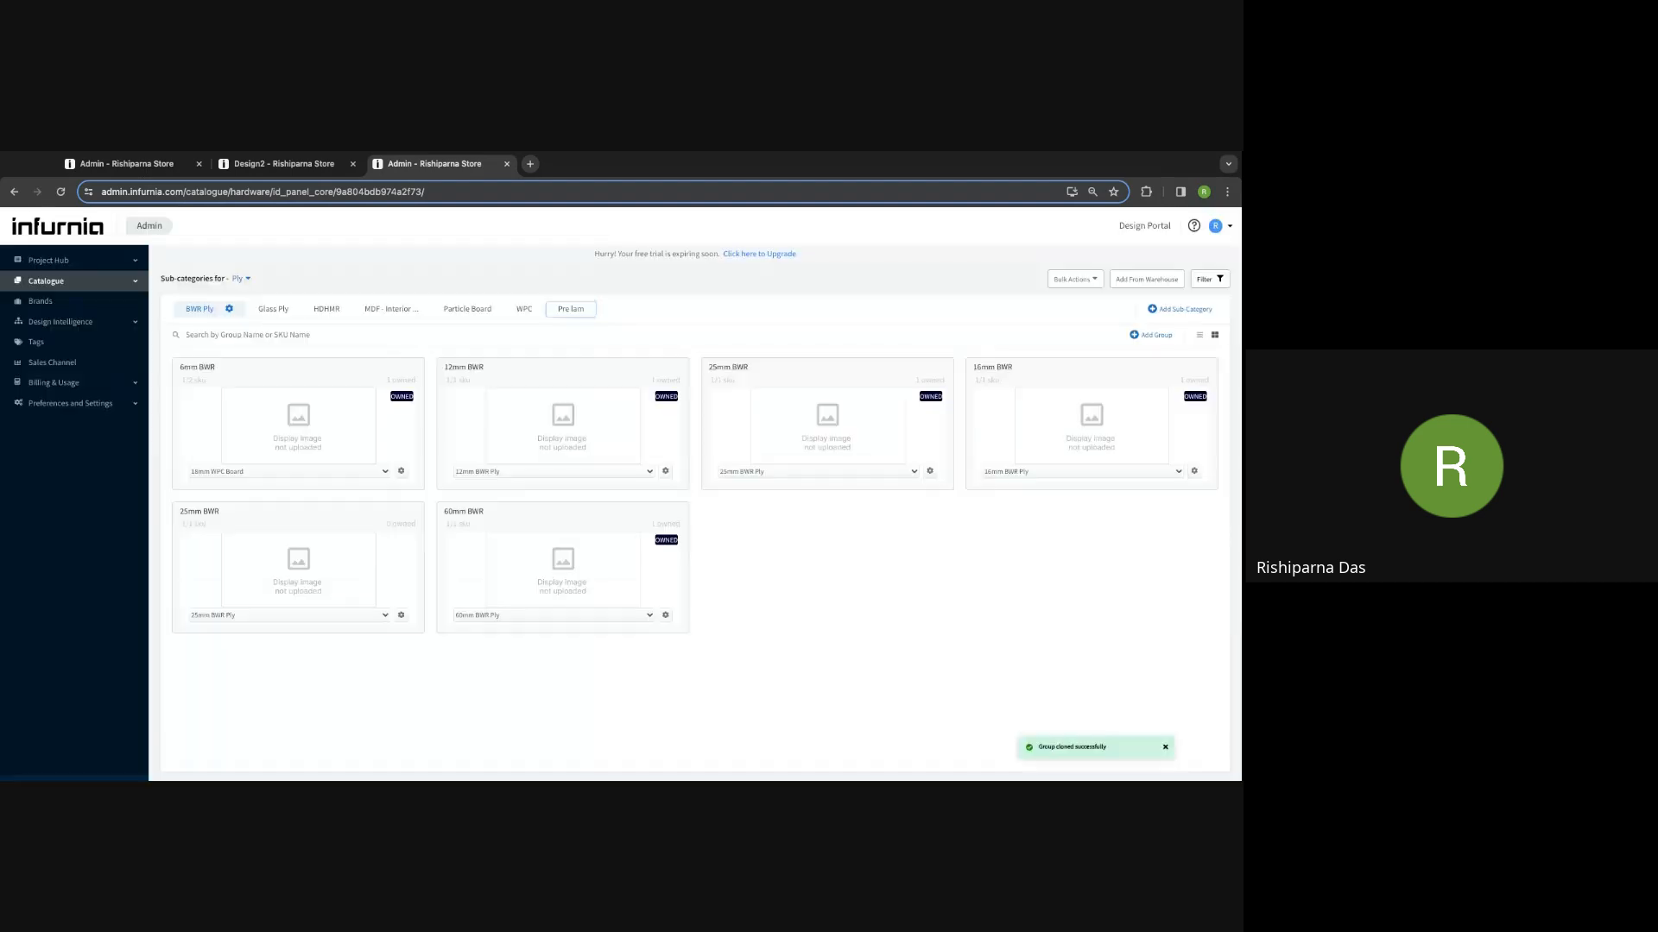
Step: Open the properties of the 25mm Prelam white SKU in the Pre lam sub-category and expand its additional properties
{"action": "left_click", "coordinate": [570, 310]}
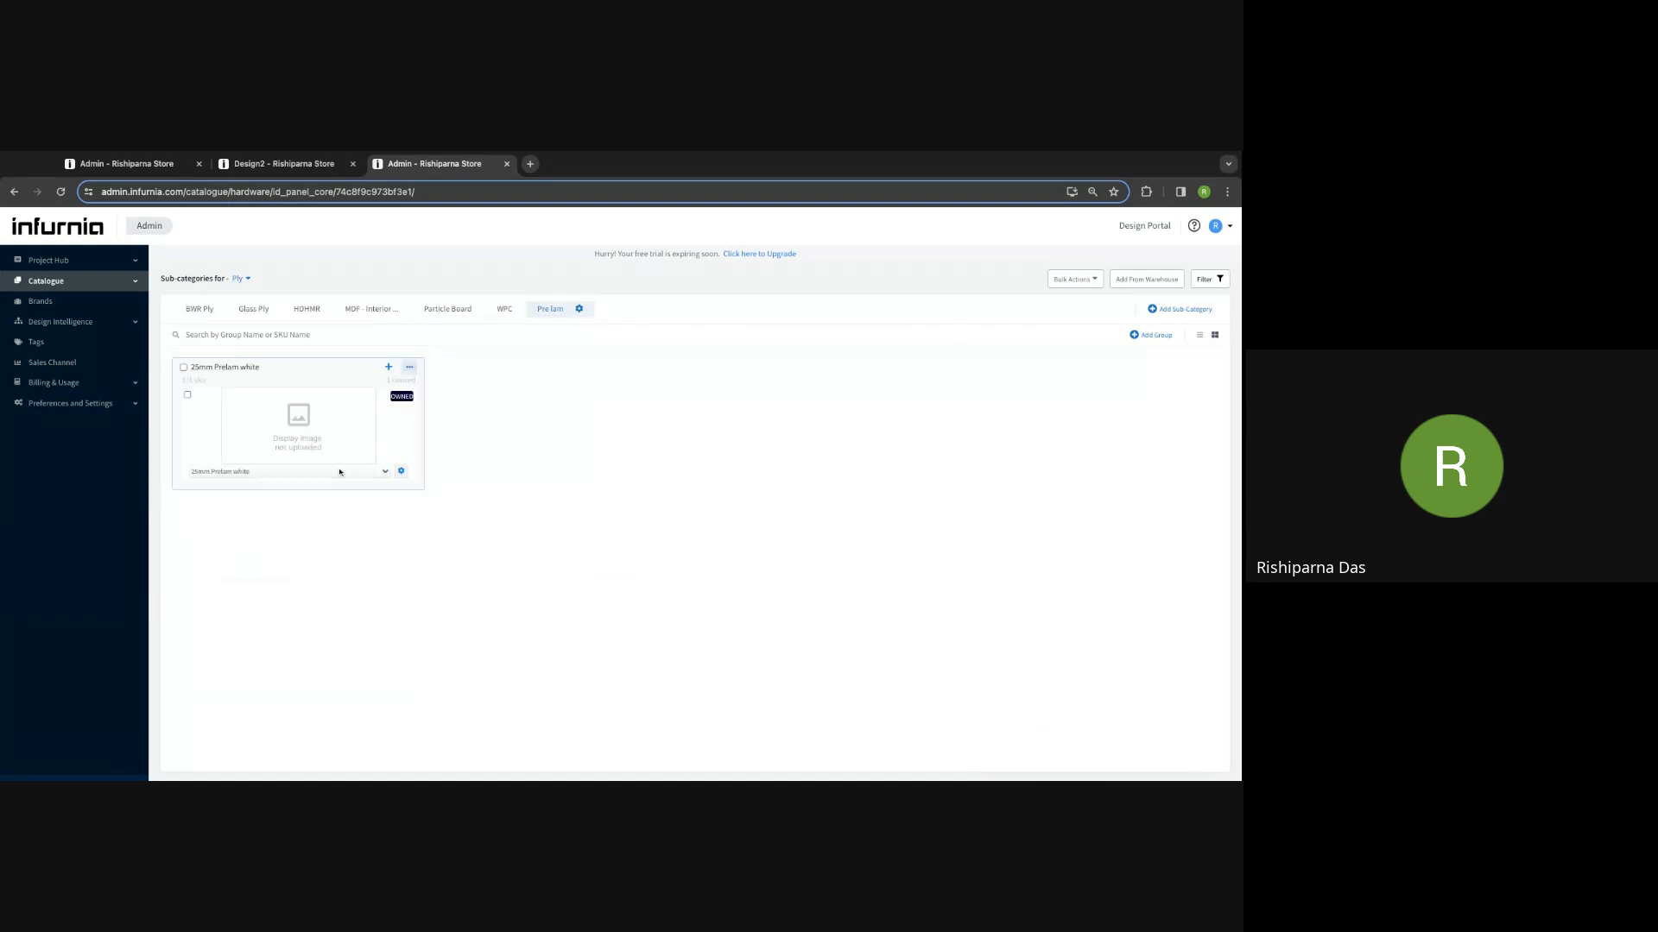
{"action": "left_click", "coordinate": [401, 471]}
{"action": "left_click", "coordinate": [387, 492]}
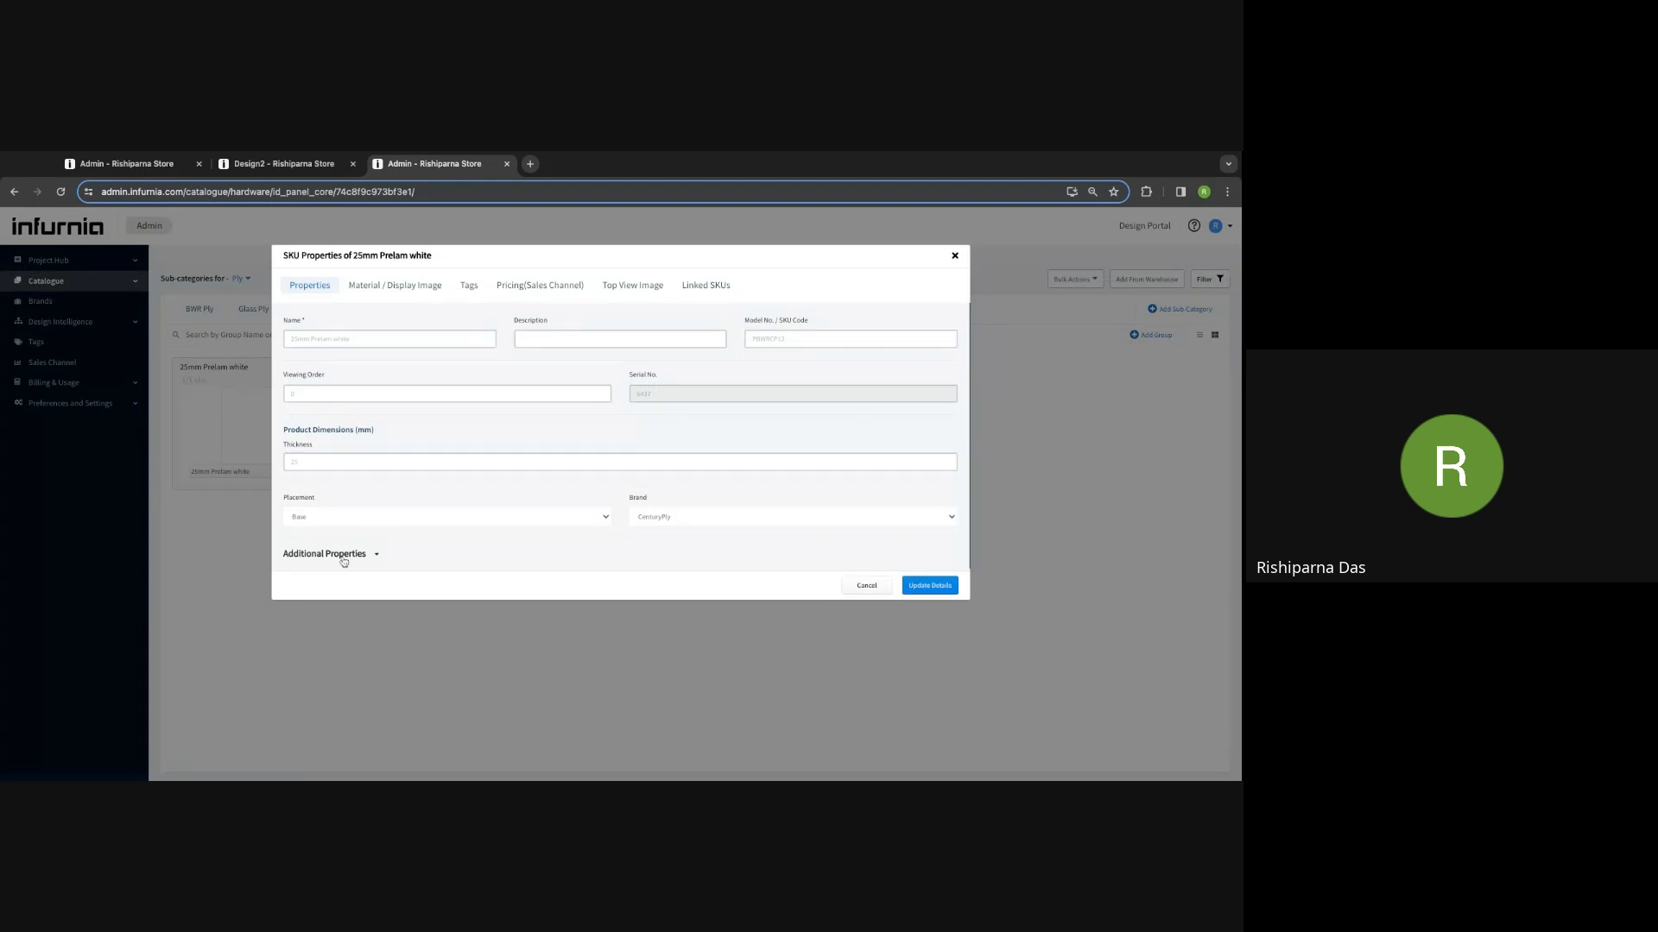
{"action": "left_click", "coordinate": [343, 555]}
{"action": "scroll", "coordinate": [349, 518], "scroll_direction": "down", "scroll_amount": 3}
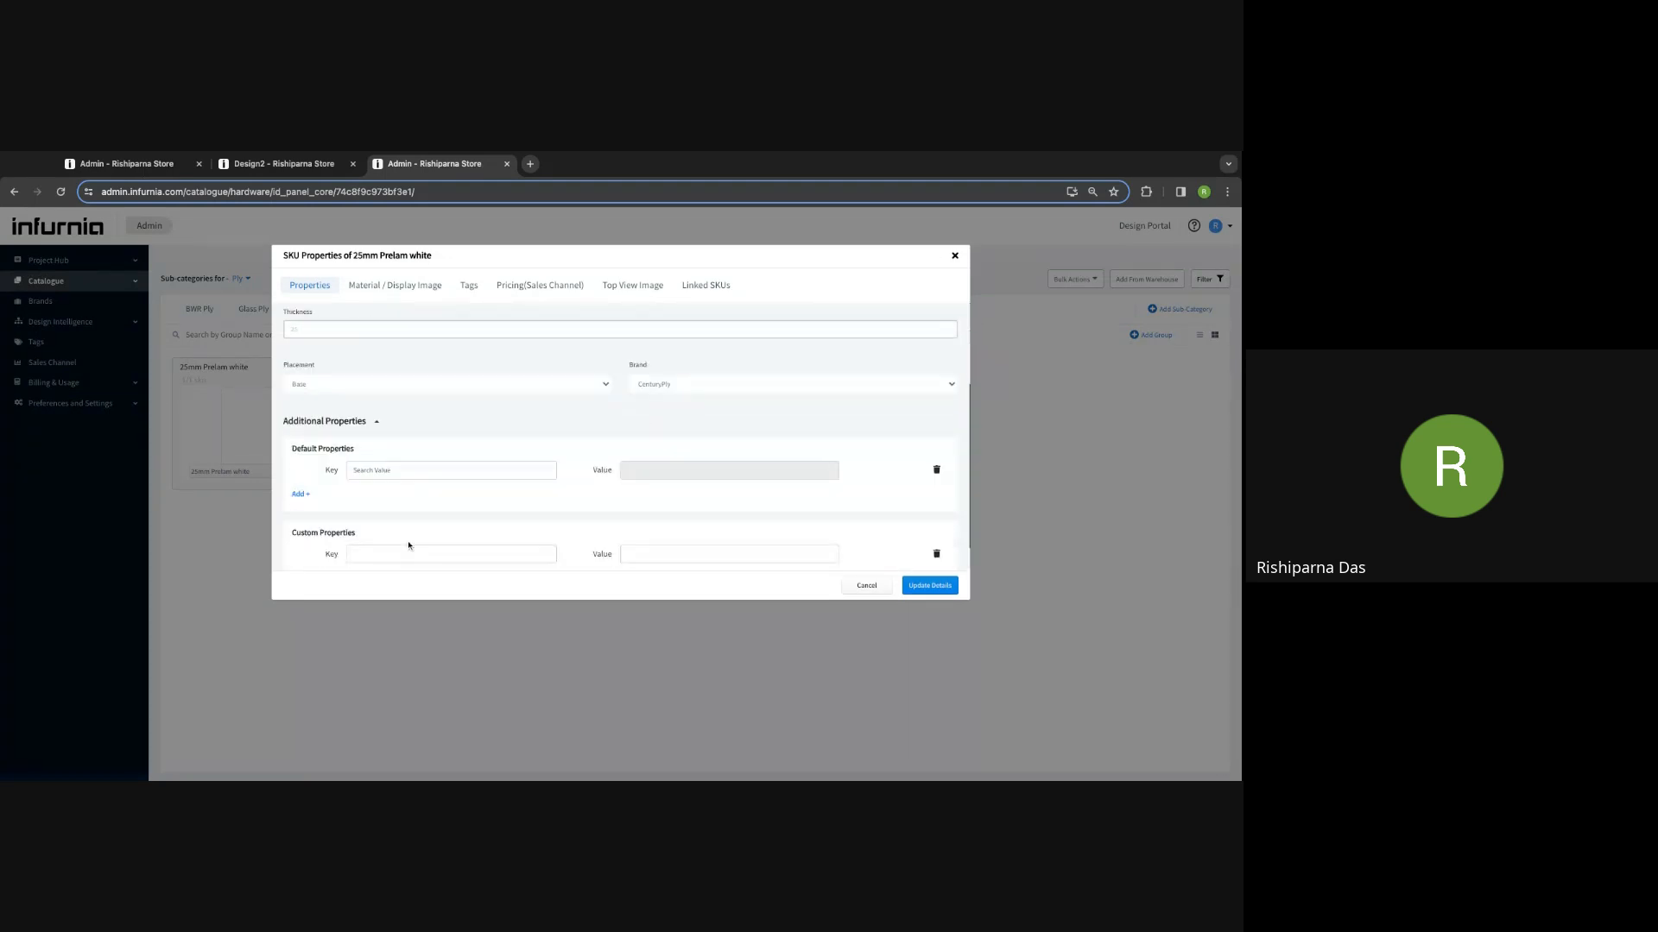
Step: Add the default property Lamination Type with the value Prelam Both and update the SKU details
{"action": "left_click", "coordinate": [366, 432]}
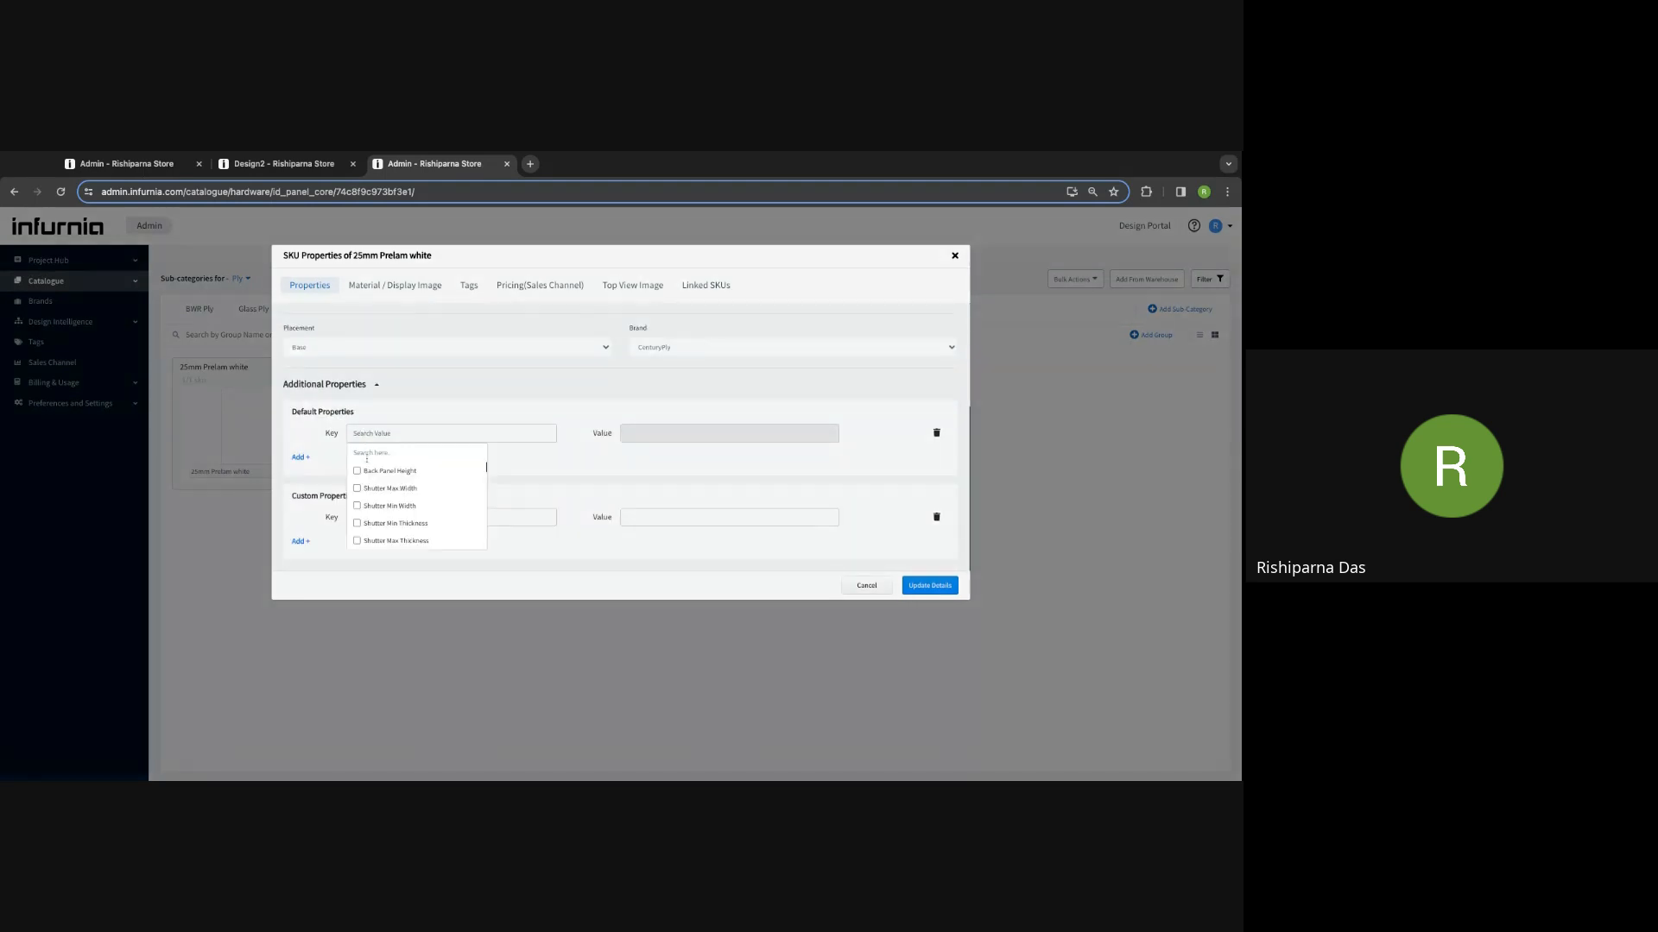
{"action": "type", "text": "lam"}
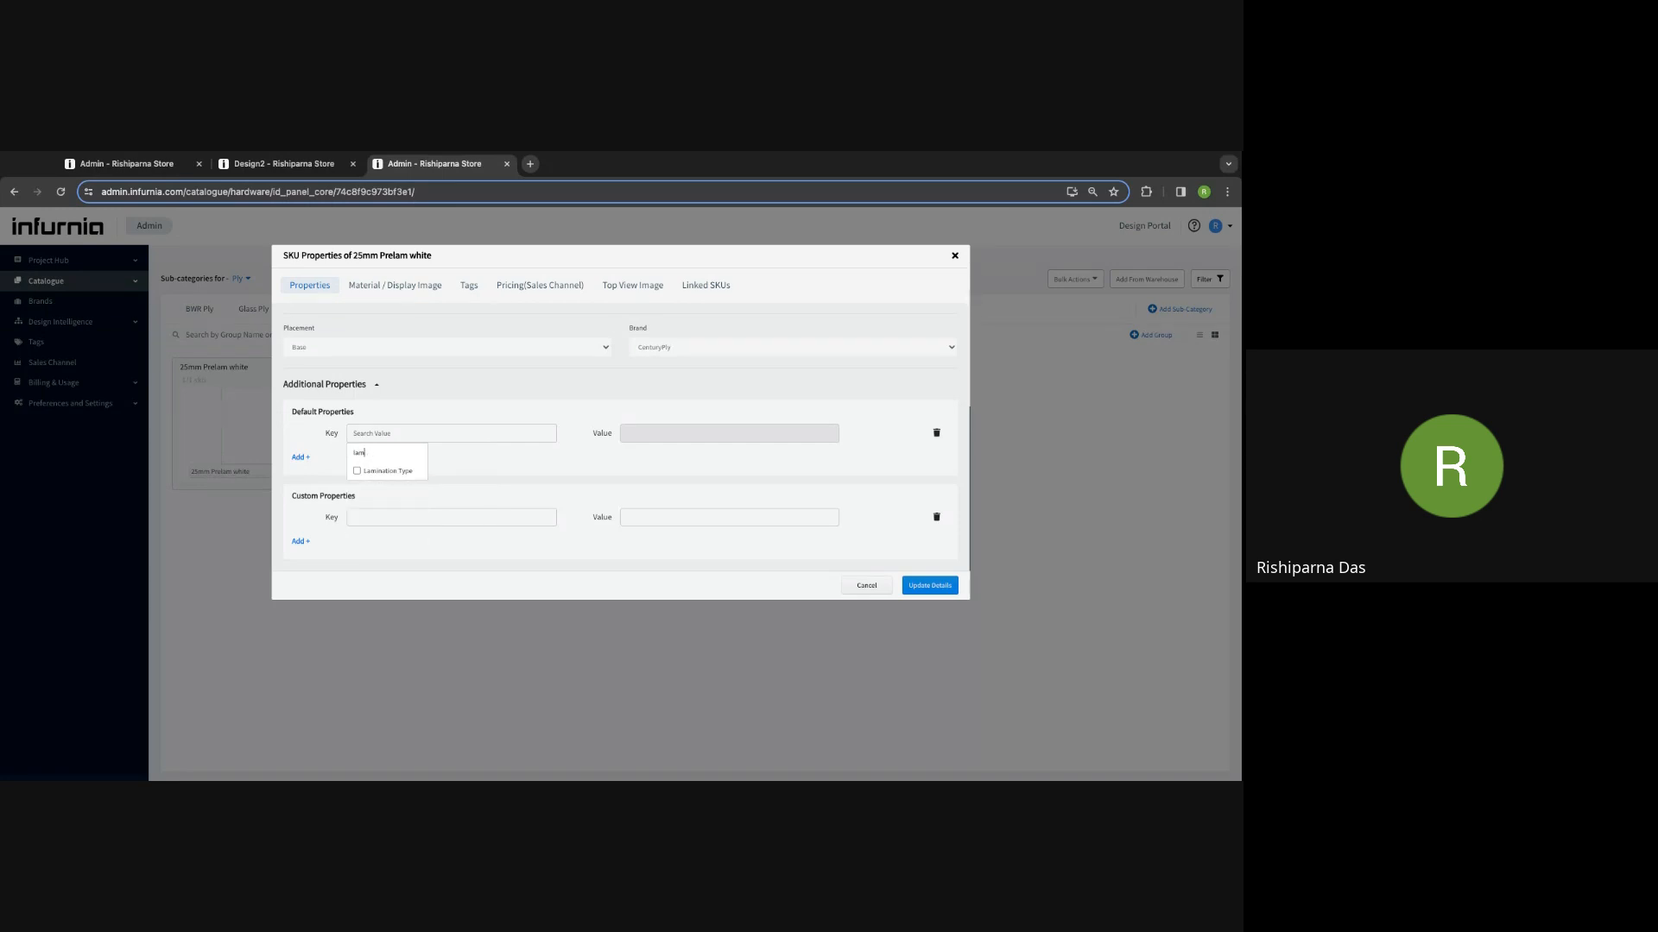
{"action": "left_click", "coordinate": [357, 471]}
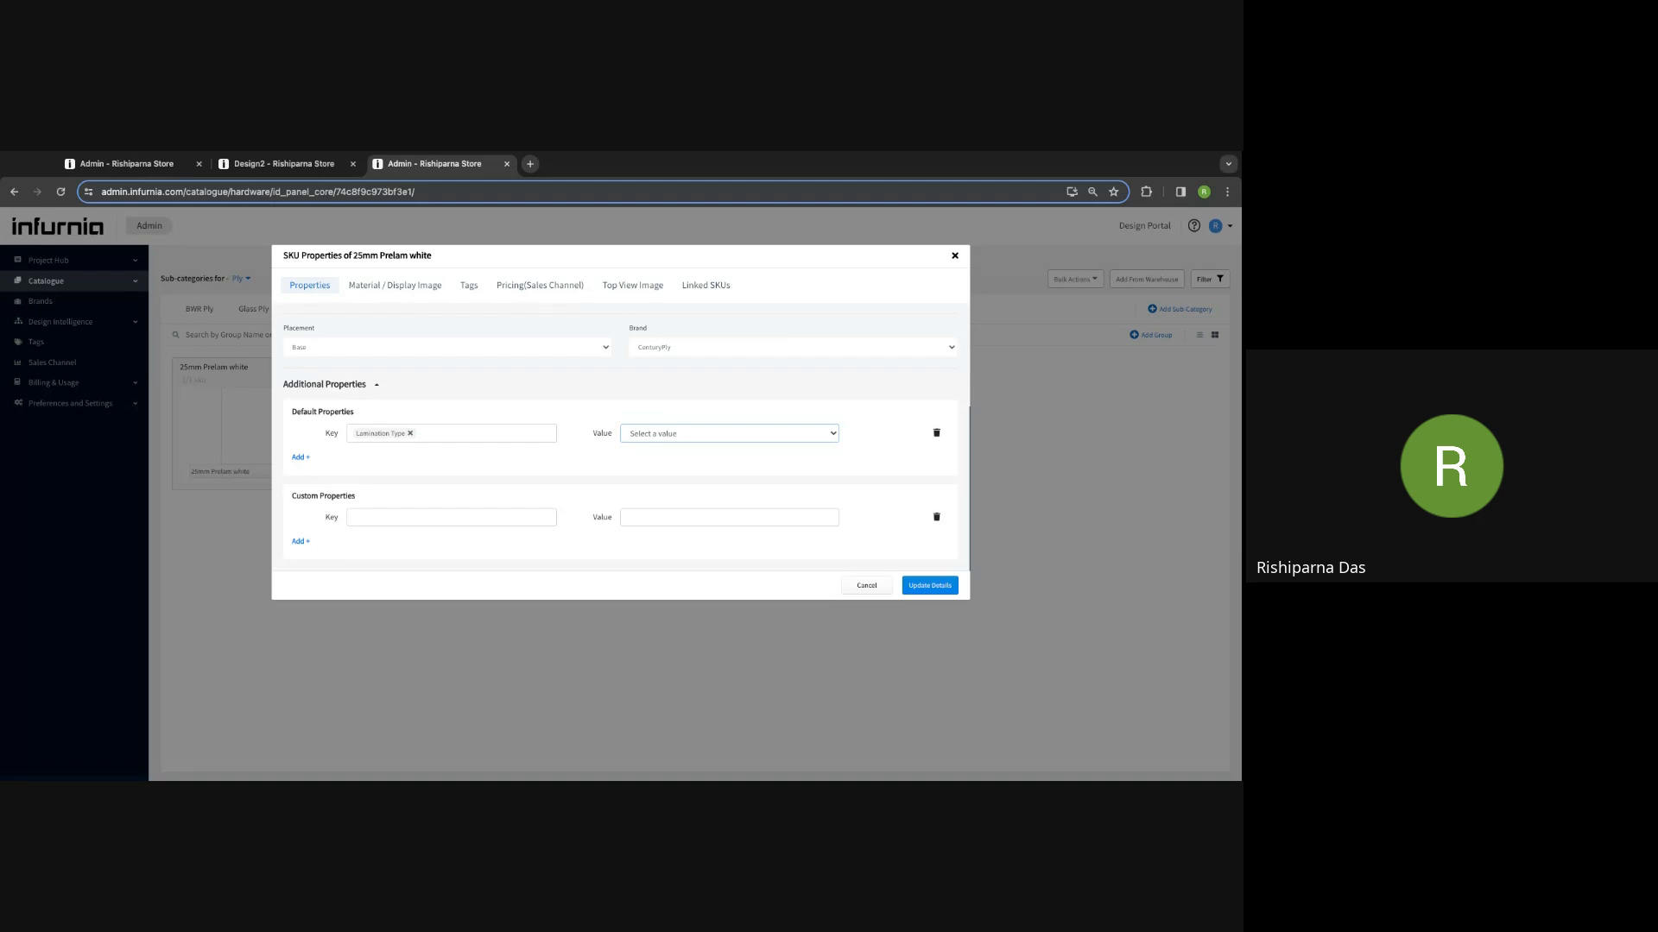
{"action": "key", "text": "Down"}
{"action": "scroll", "coordinate": [665, 489], "scroll_direction": "up", "scroll_amount": 1}
{"action": "left_click", "coordinate": [930, 586]}
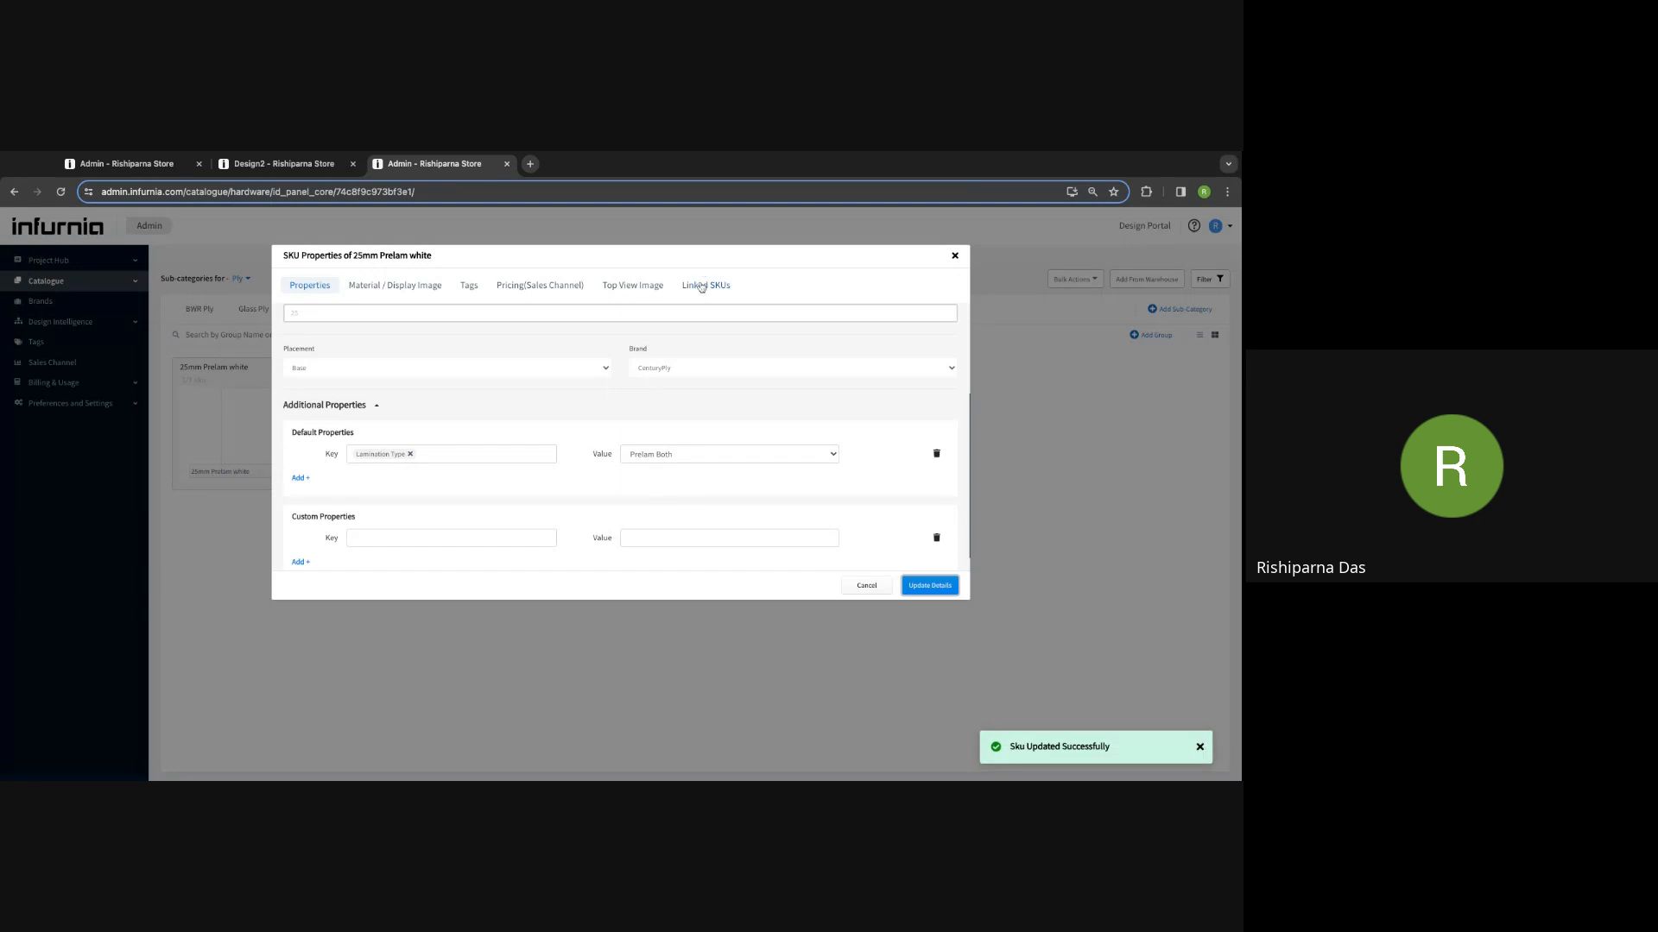
Step: Begin the first linked SKU of 25mm Prelam white with division Finish, category Acrylic and sub-category XXX
{"action": "left_click", "coordinate": [701, 286]}
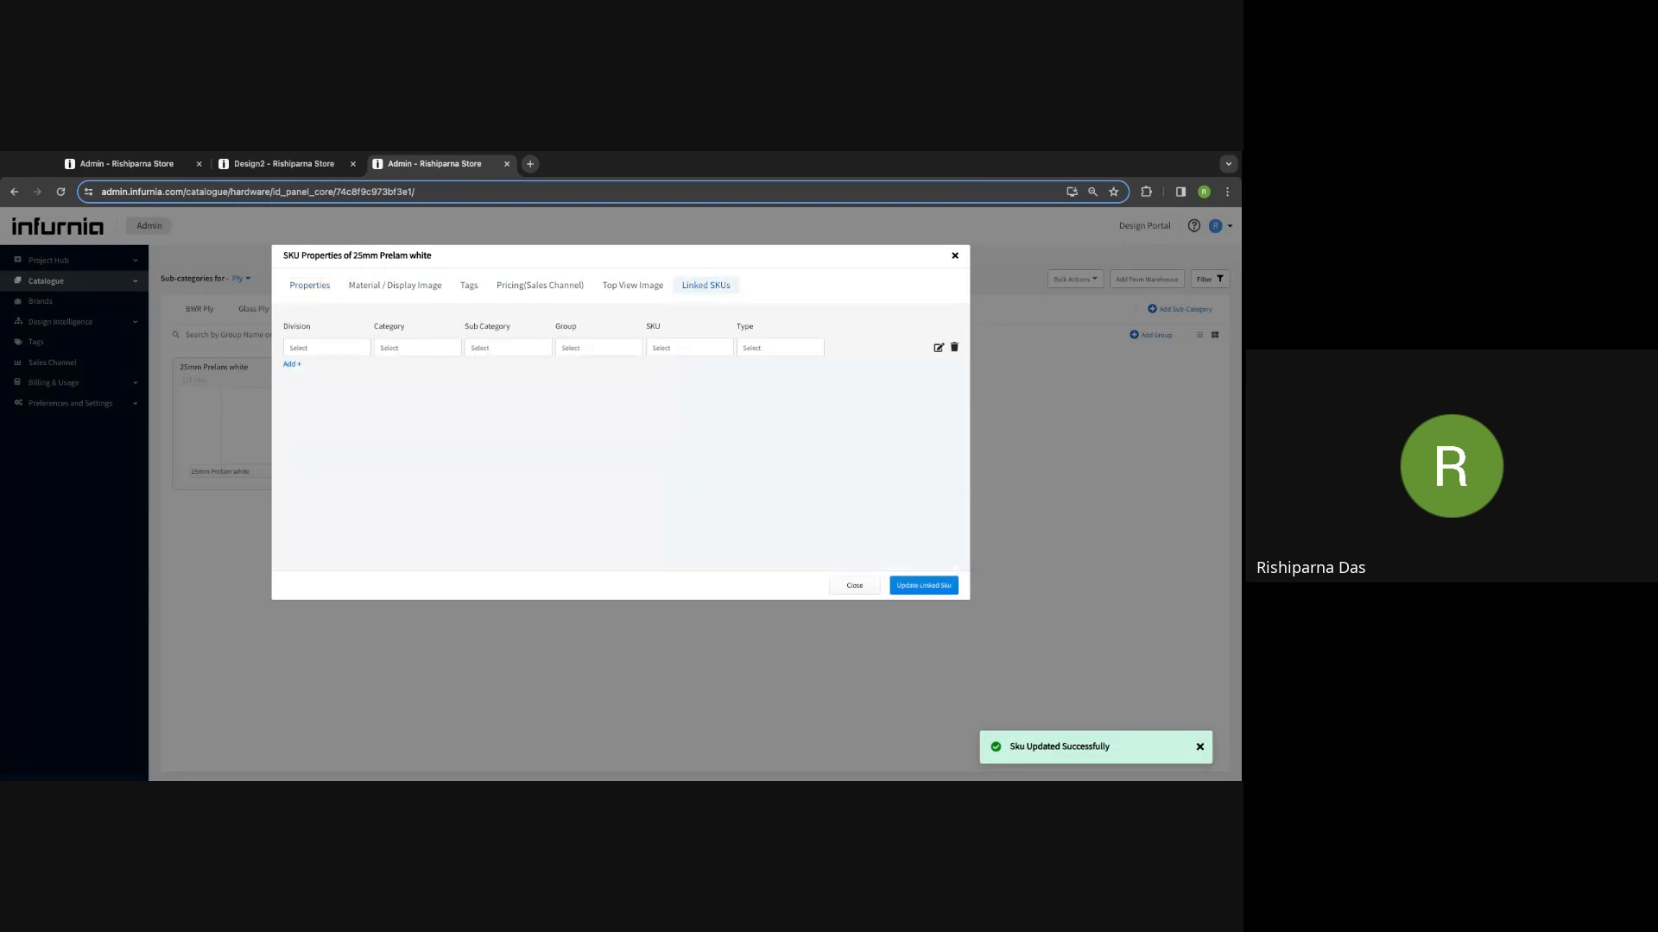
{"action": "left_click", "coordinate": [319, 347]}
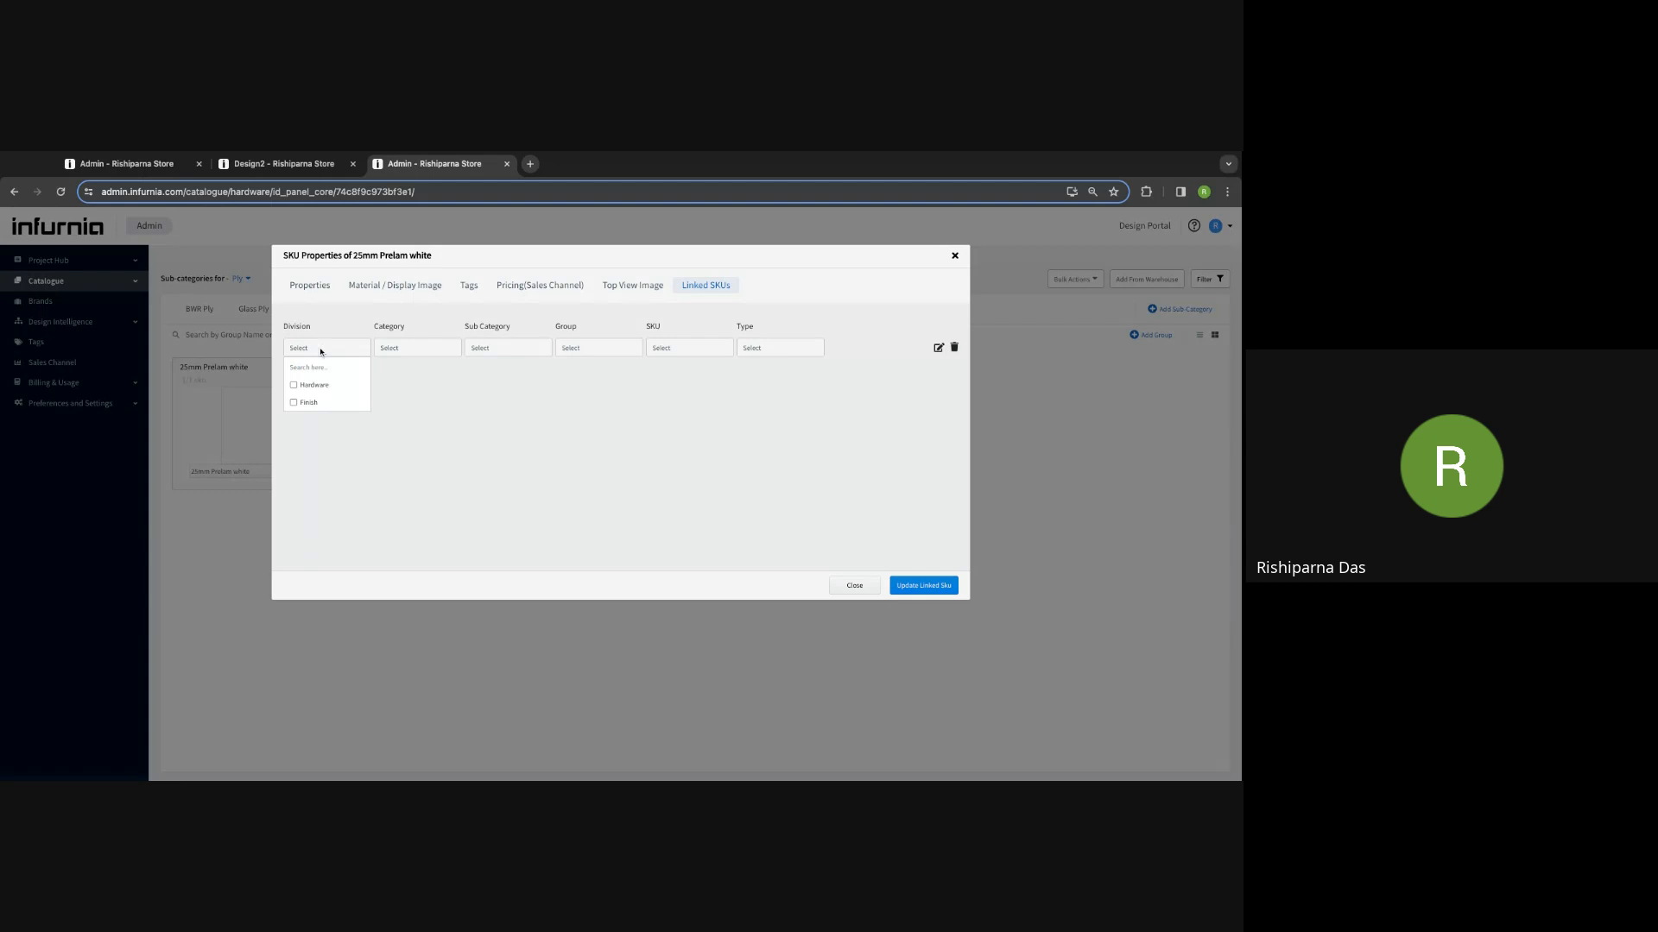
{"action": "left_click", "coordinate": [298, 403]}
{"action": "left_click", "coordinate": [419, 347]}
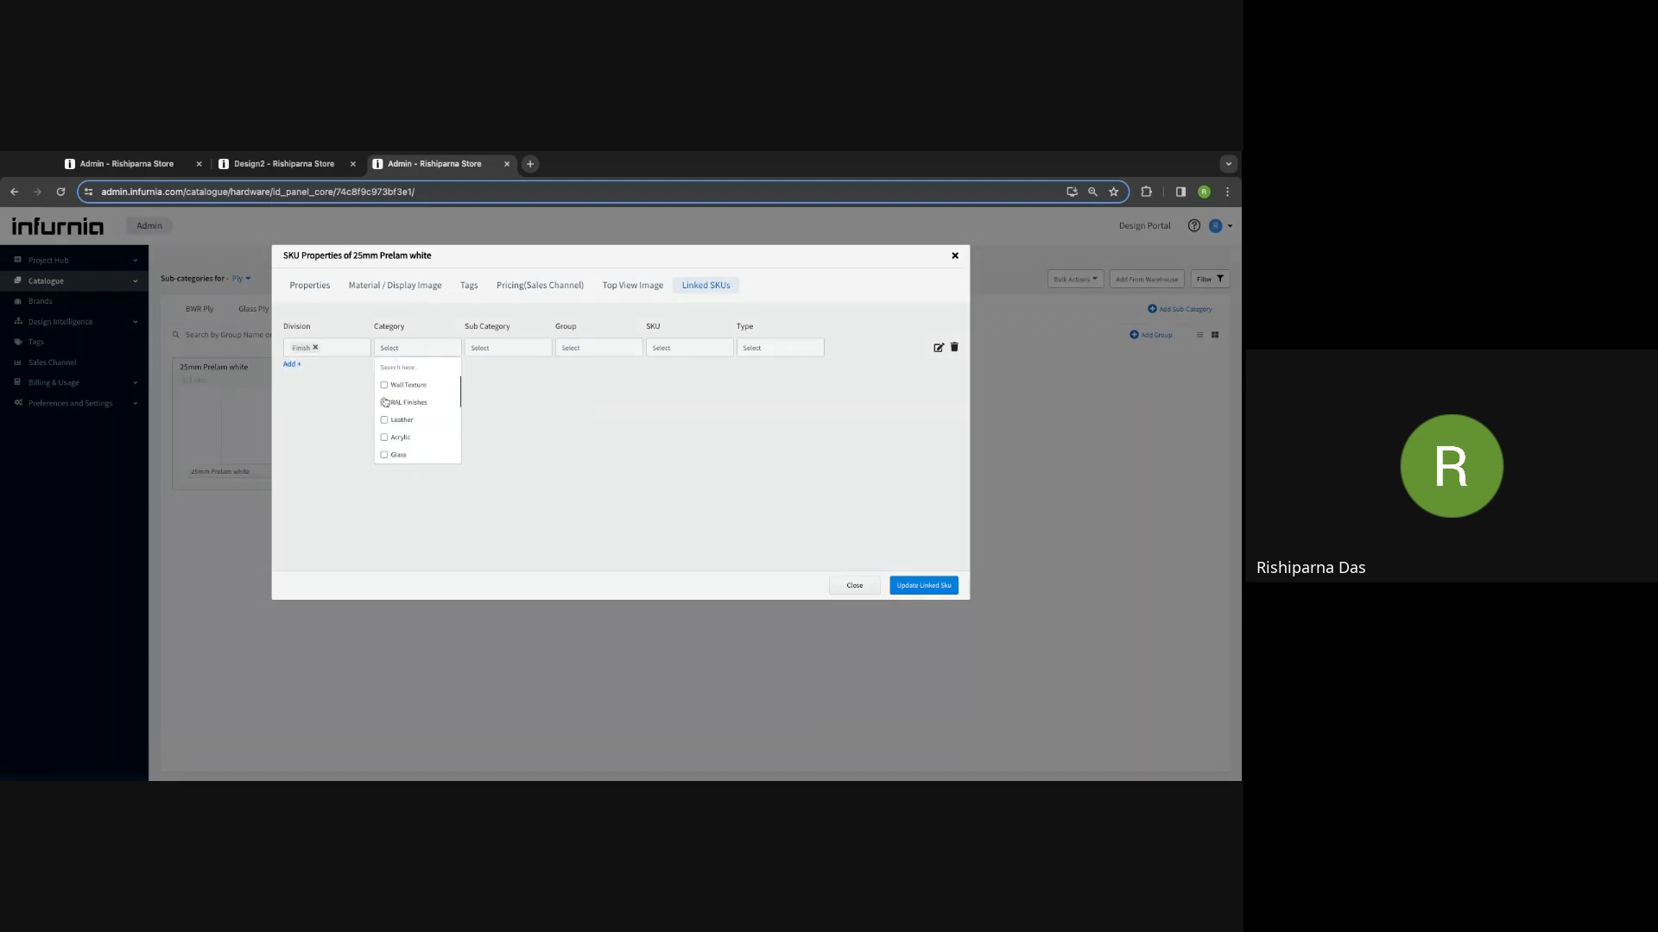
{"action": "scroll", "coordinate": [385, 441], "scroll_direction": "down", "scroll_amount": 1}
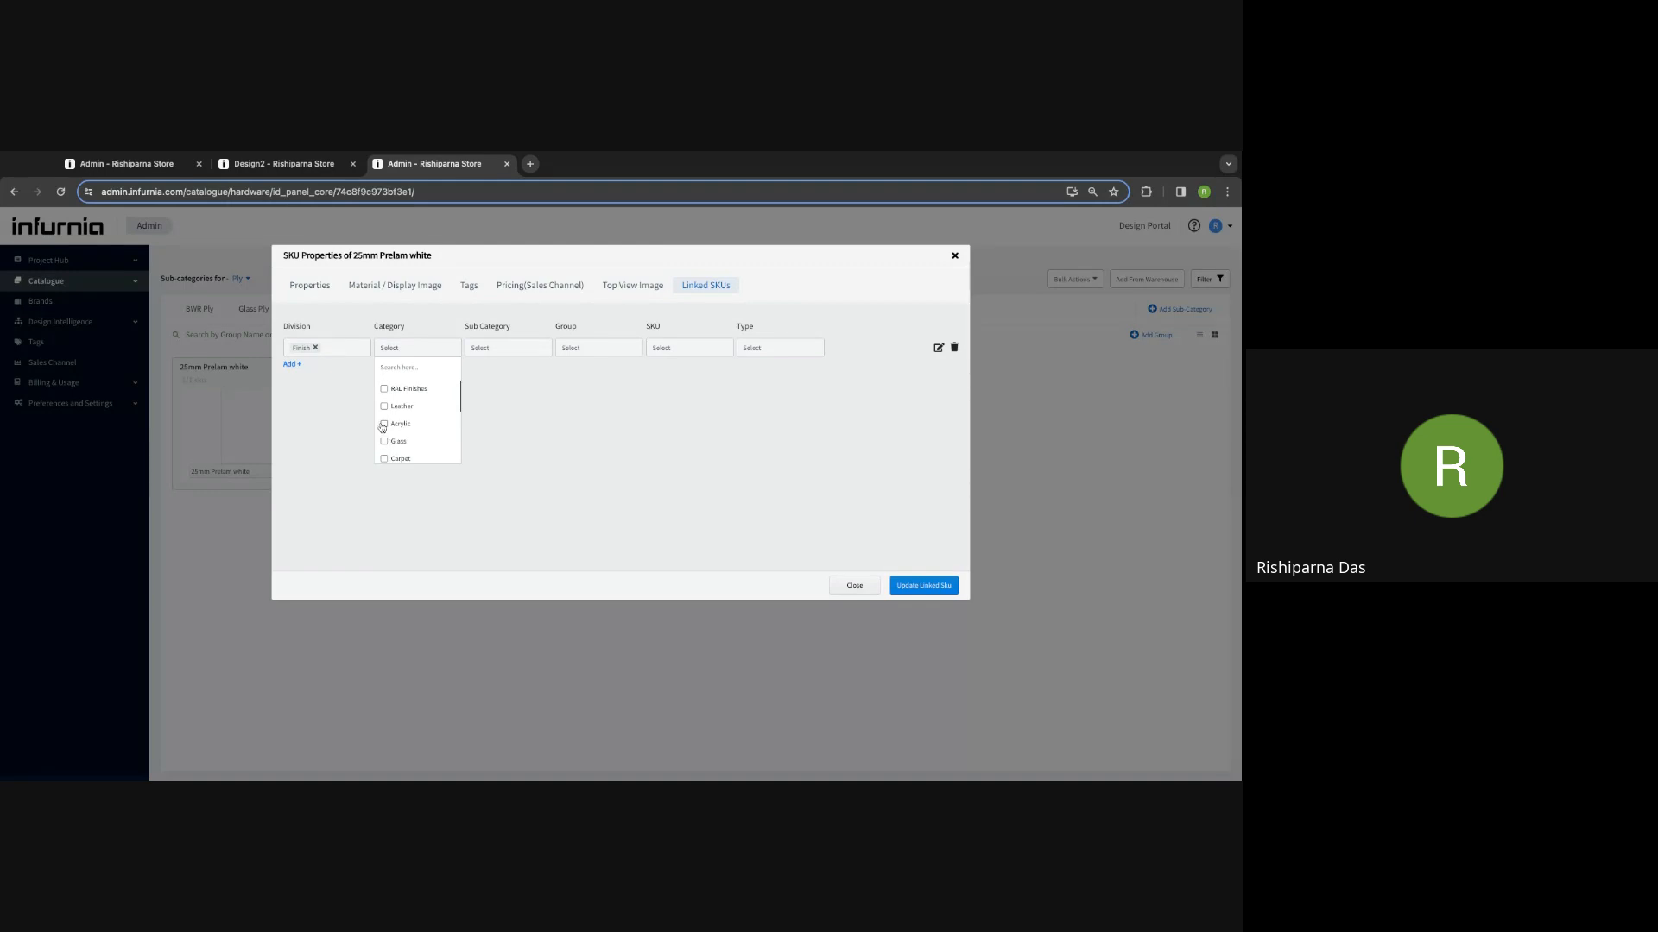
{"action": "left_click", "coordinate": [384, 424]}
{"action": "left_click", "coordinate": [481, 347]}
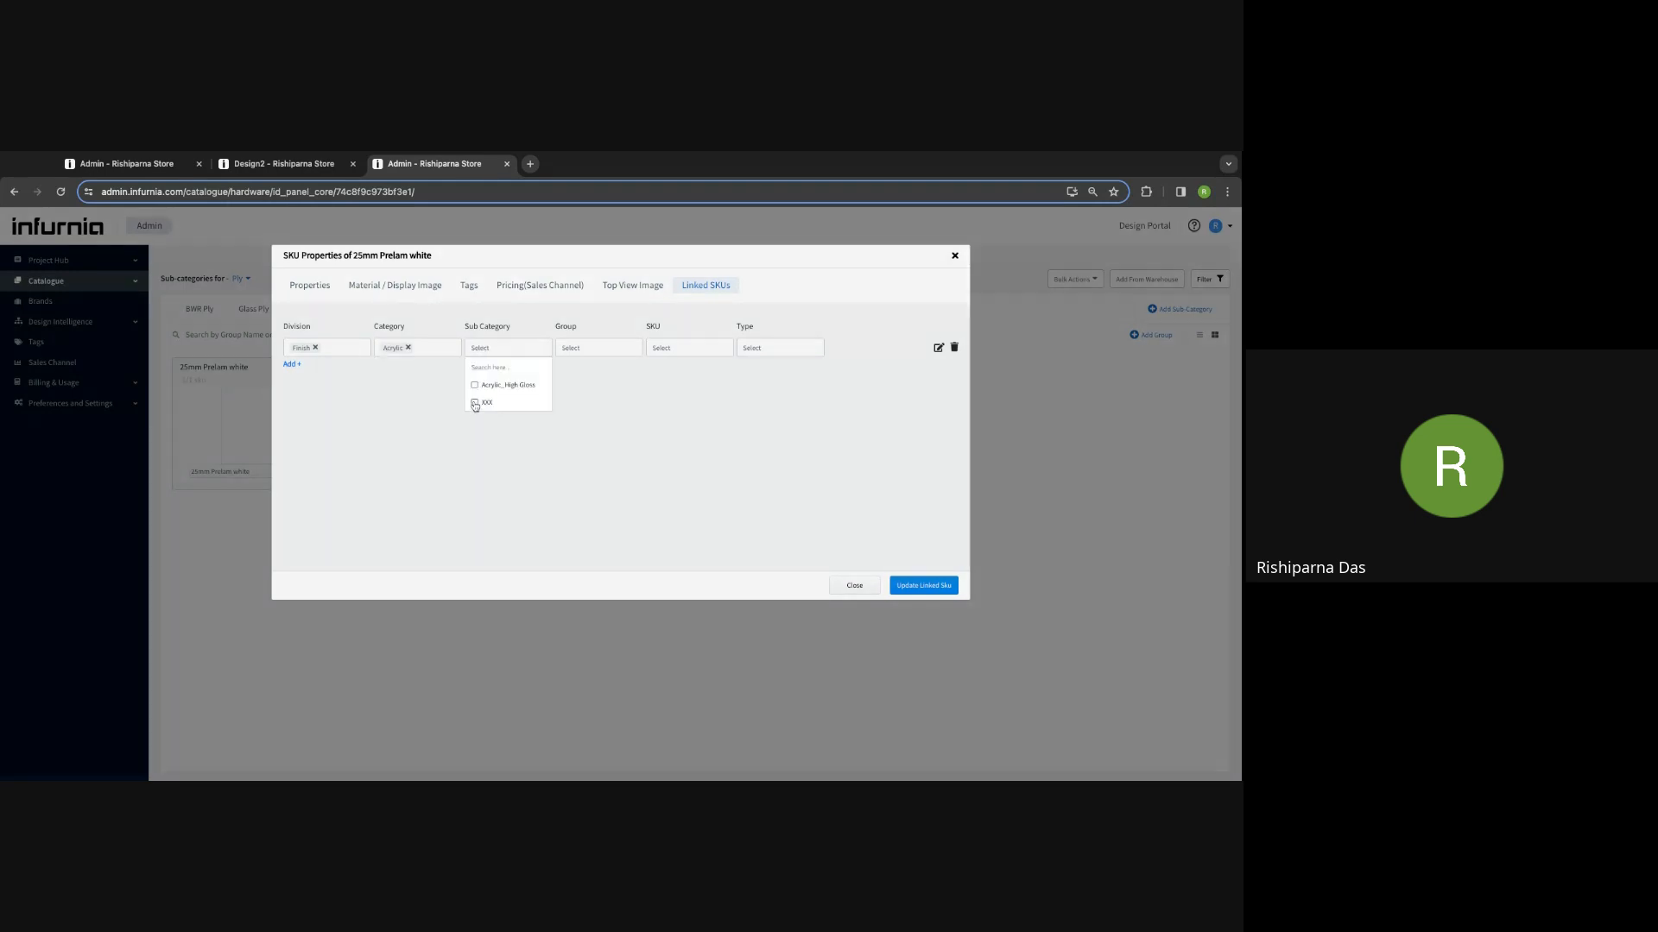
{"action": "left_click", "coordinate": [474, 402]}
Step: Complete the first linked SKU with group White, SKU White and type Internal Finish
{"action": "left_click", "coordinate": [584, 348]}
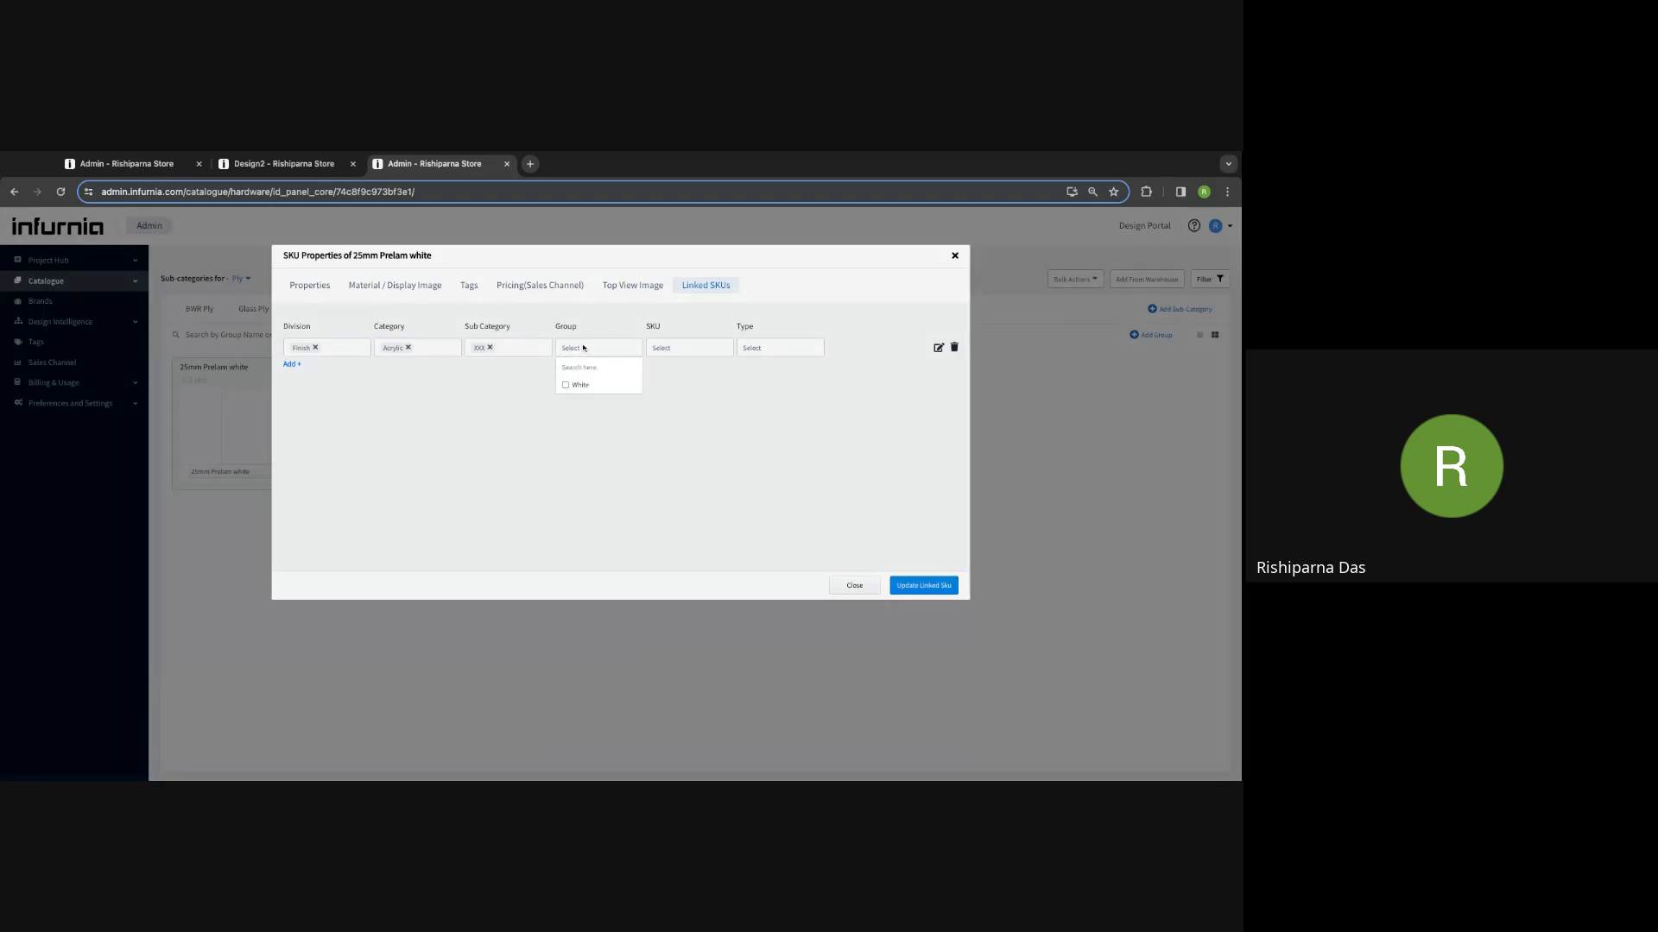
{"action": "left_click", "coordinate": [566, 385]}
{"action": "left_click", "coordinate": [665, 349]}
{"action": "left_click", "coordinate": [656, 385]}
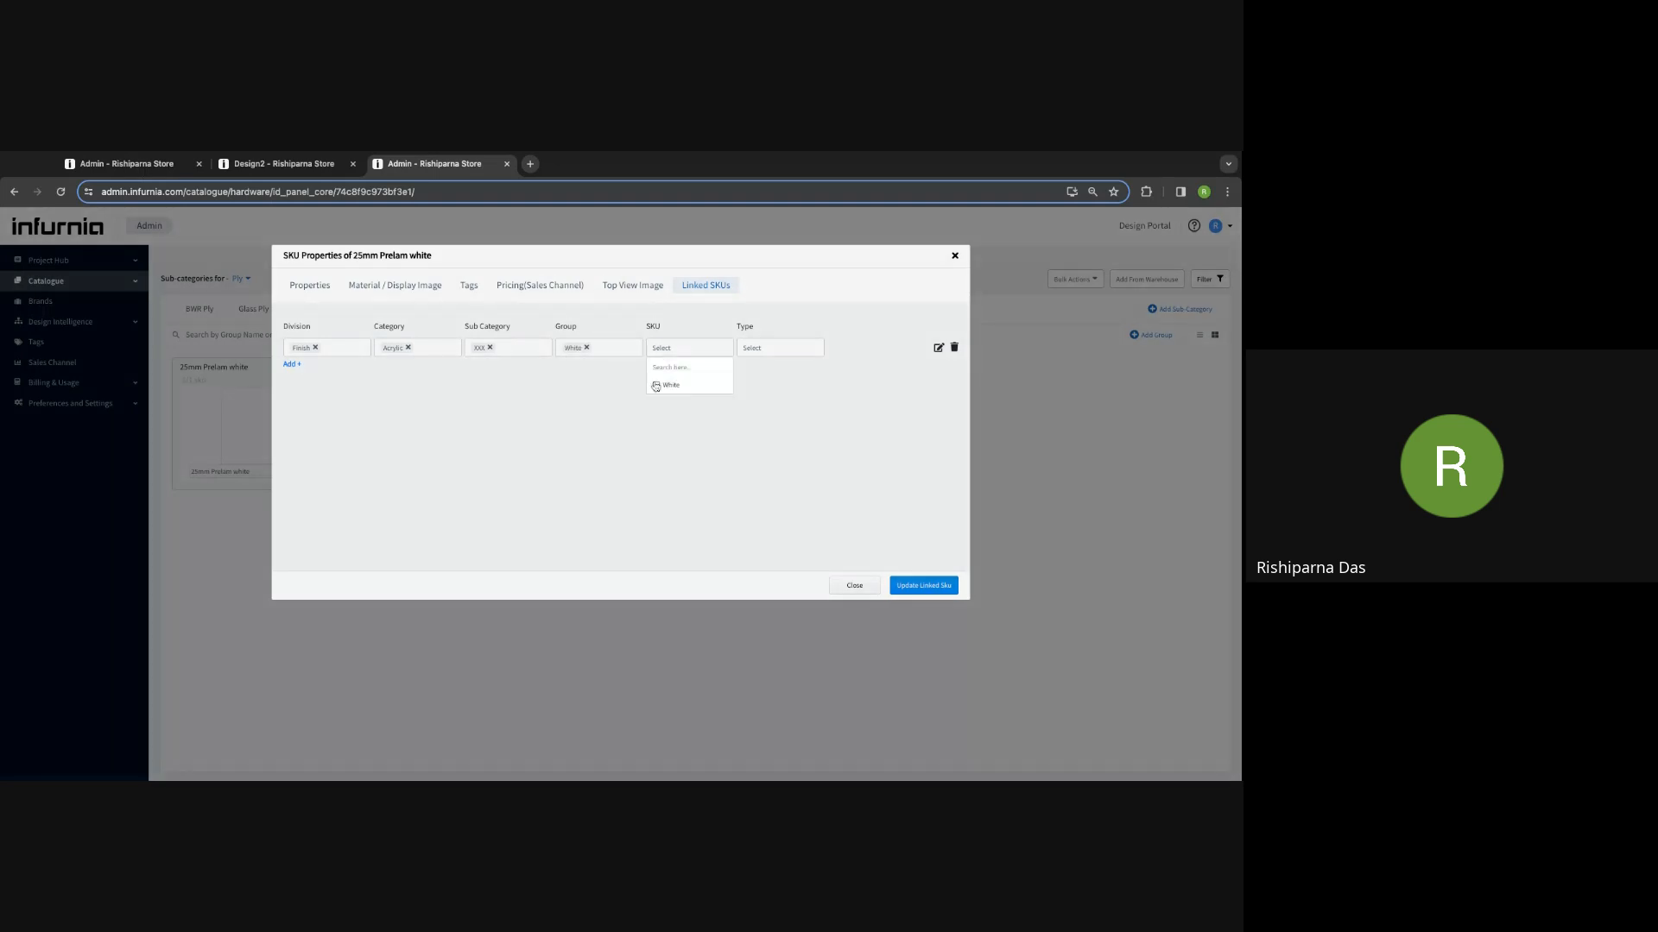
{"action": "left_click", "coordinate": [760, 348]}
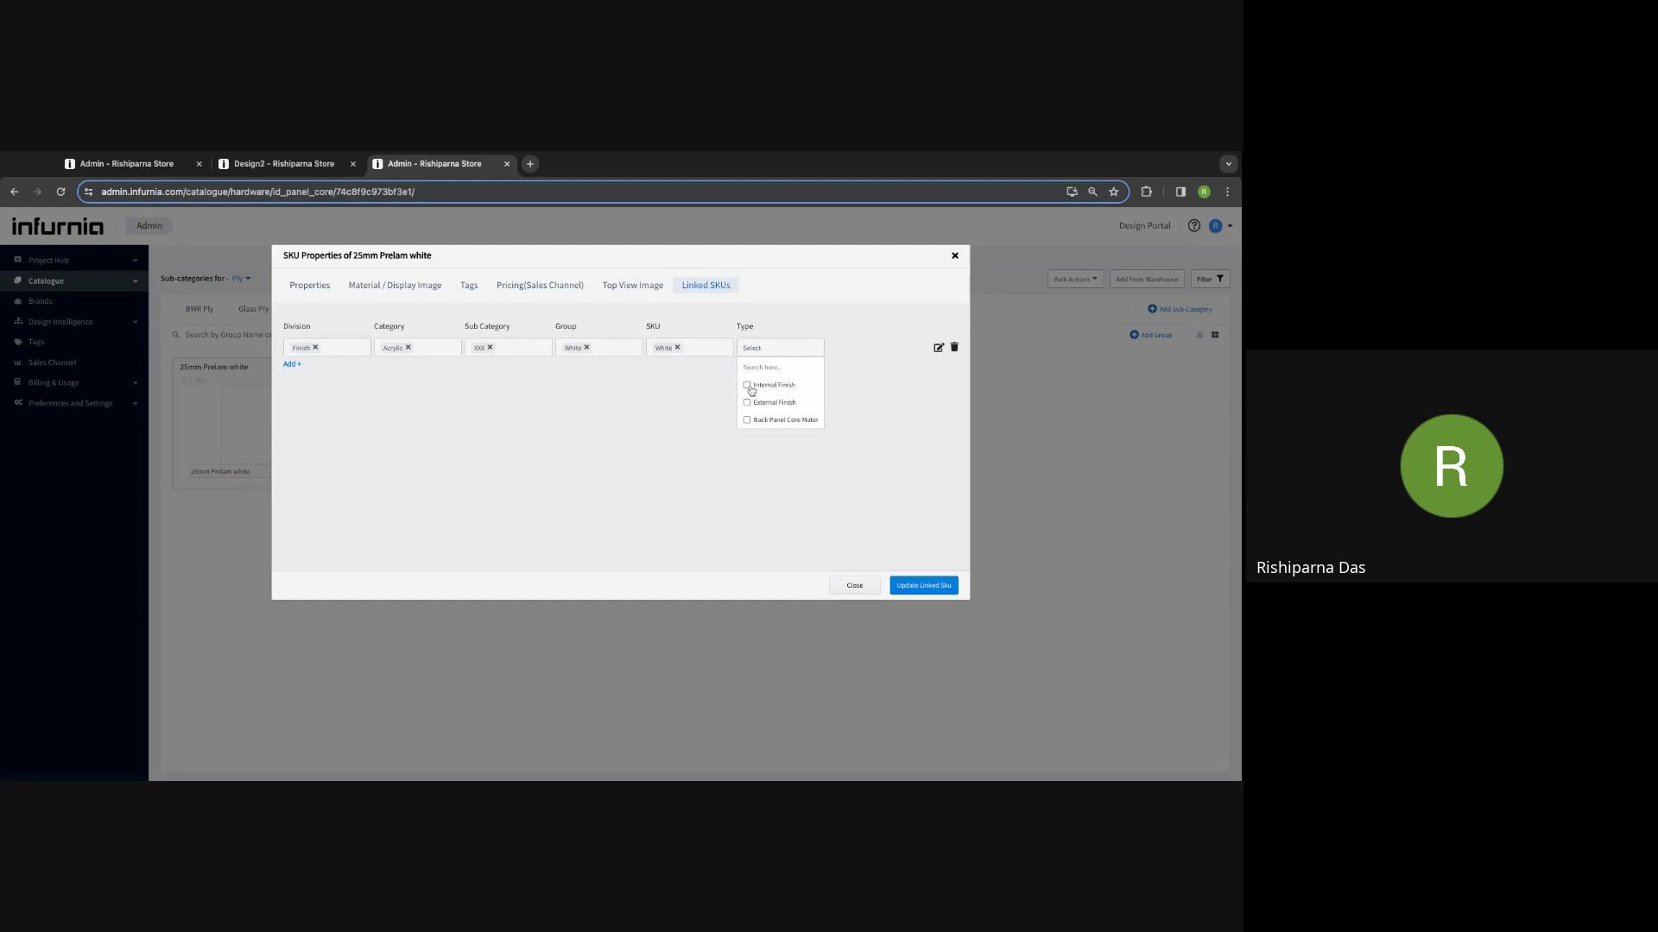
{"action": "left_click", "coordinate": [748, 385]}
{"action": "left_click", "coordinate": [692, 392]}
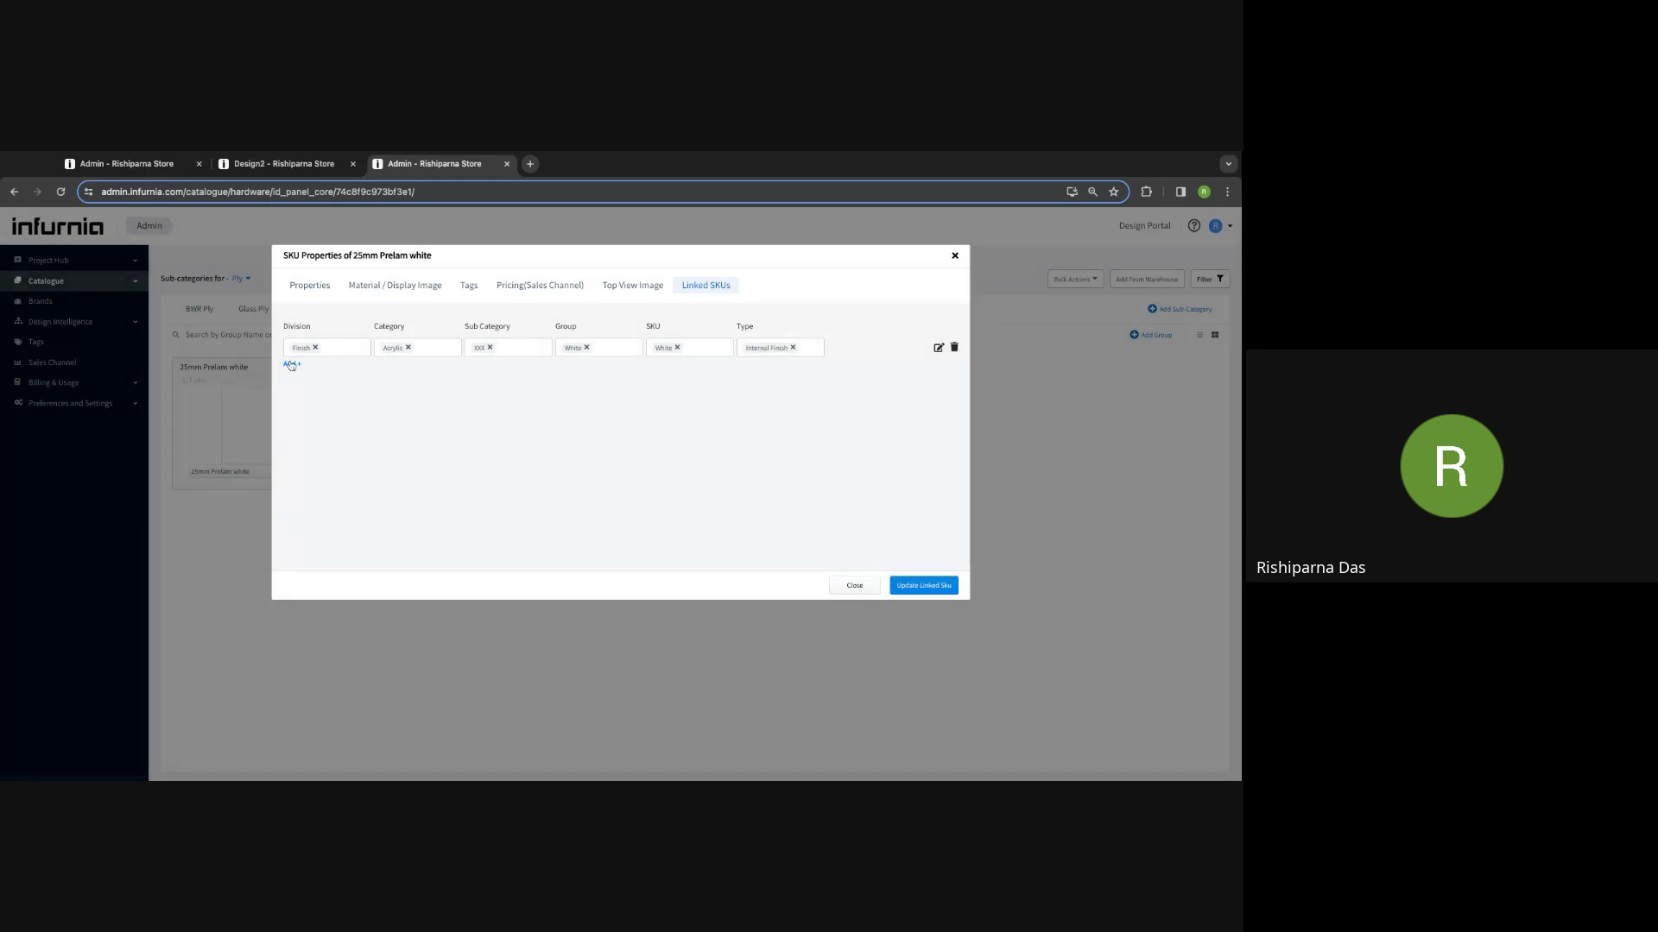
Step: Add a second linked SKU row with division Finish, category Acrylic and sub-category XXX
{"action": "left_click", "coordinate": [292, 365]}
{"action": "left_click", "coordinate": [299, 373]}
{"action": "left_click", "coordinate": [294, 427]}
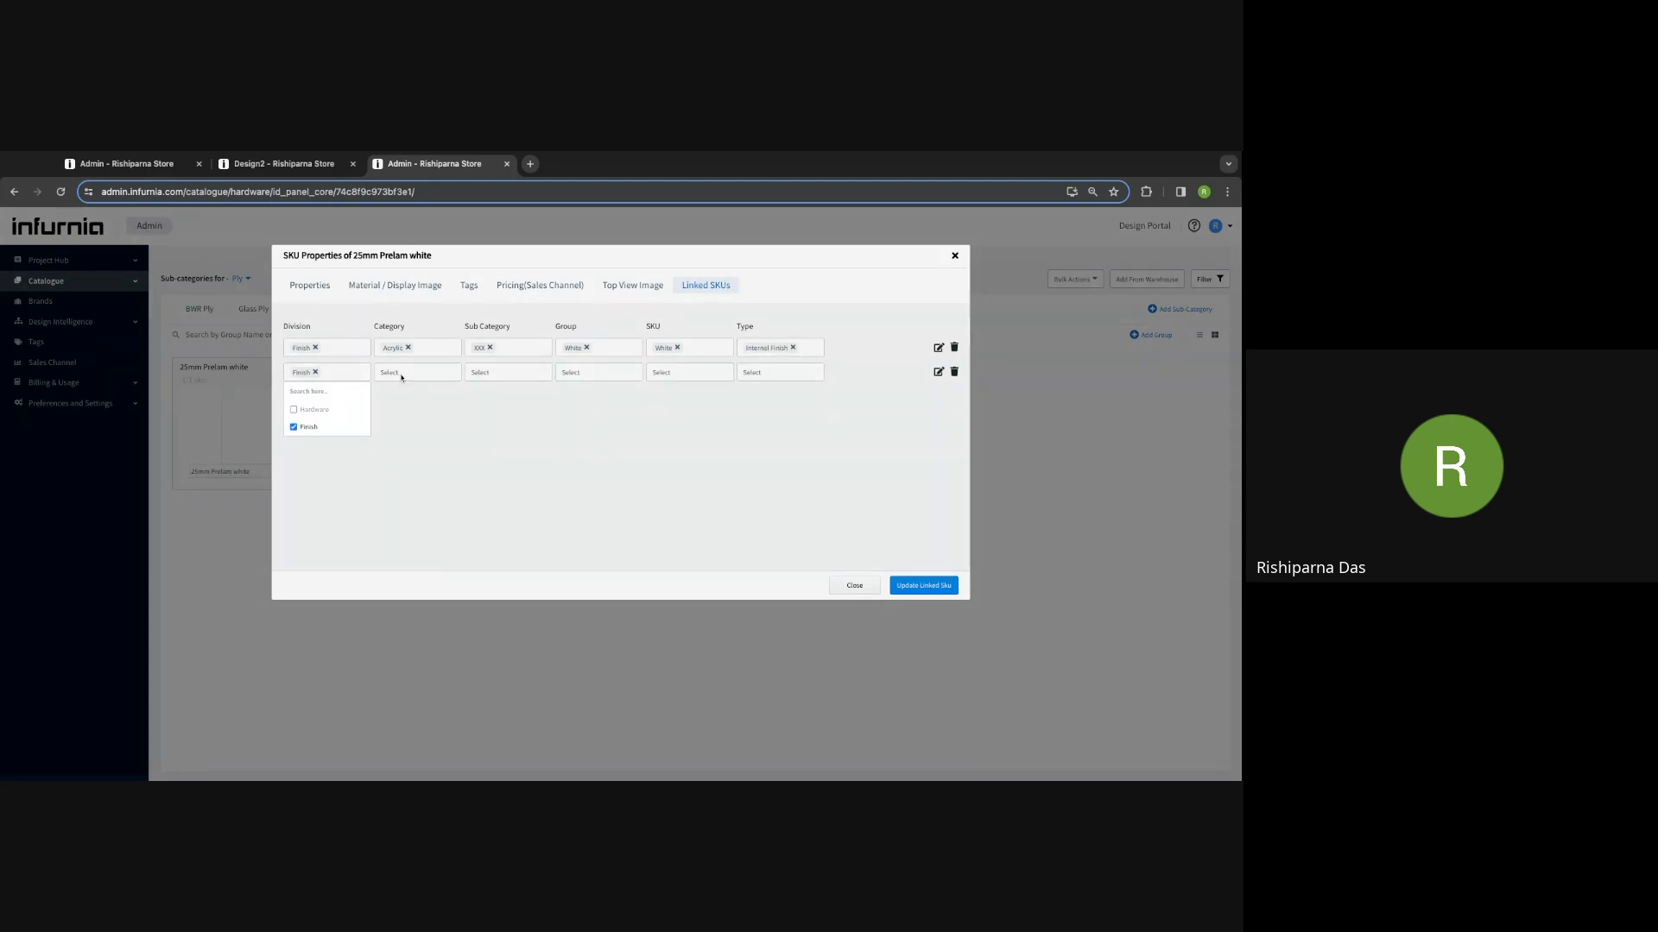
{"action": "left_click", "coordinate": [383, 373]}
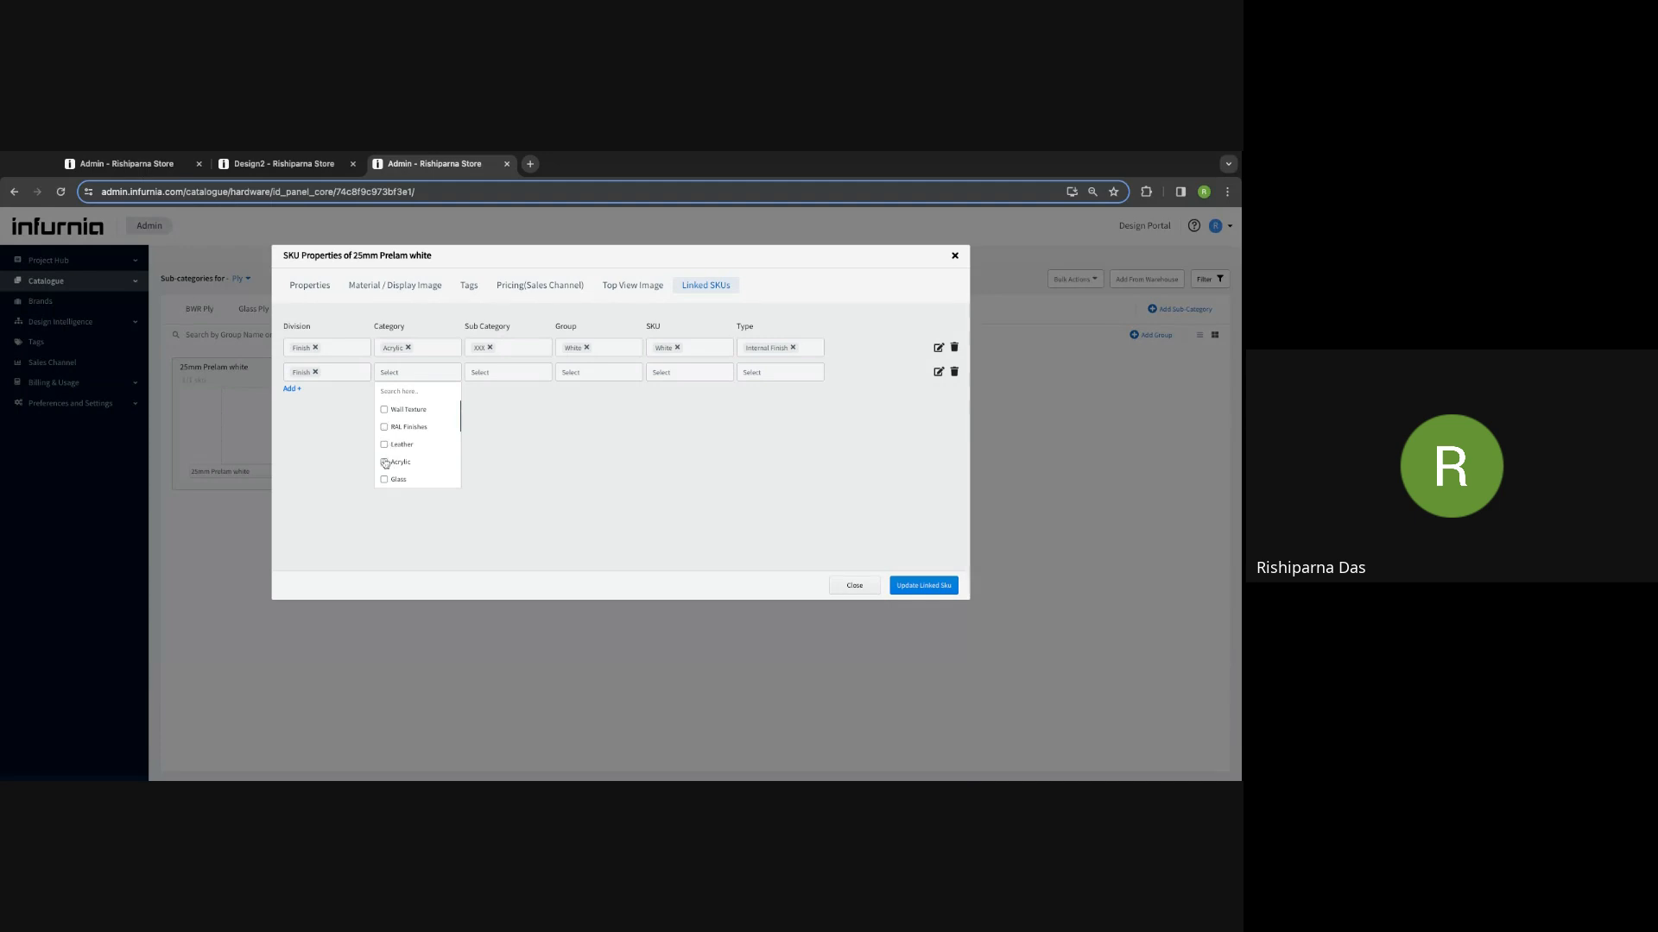
{"action": "left_click", "coordinate": [385, 464]}
{"action": "left_click", "coordinate": [486, 373]}
{"action": "left_click", "coordinate": [485, 373]}
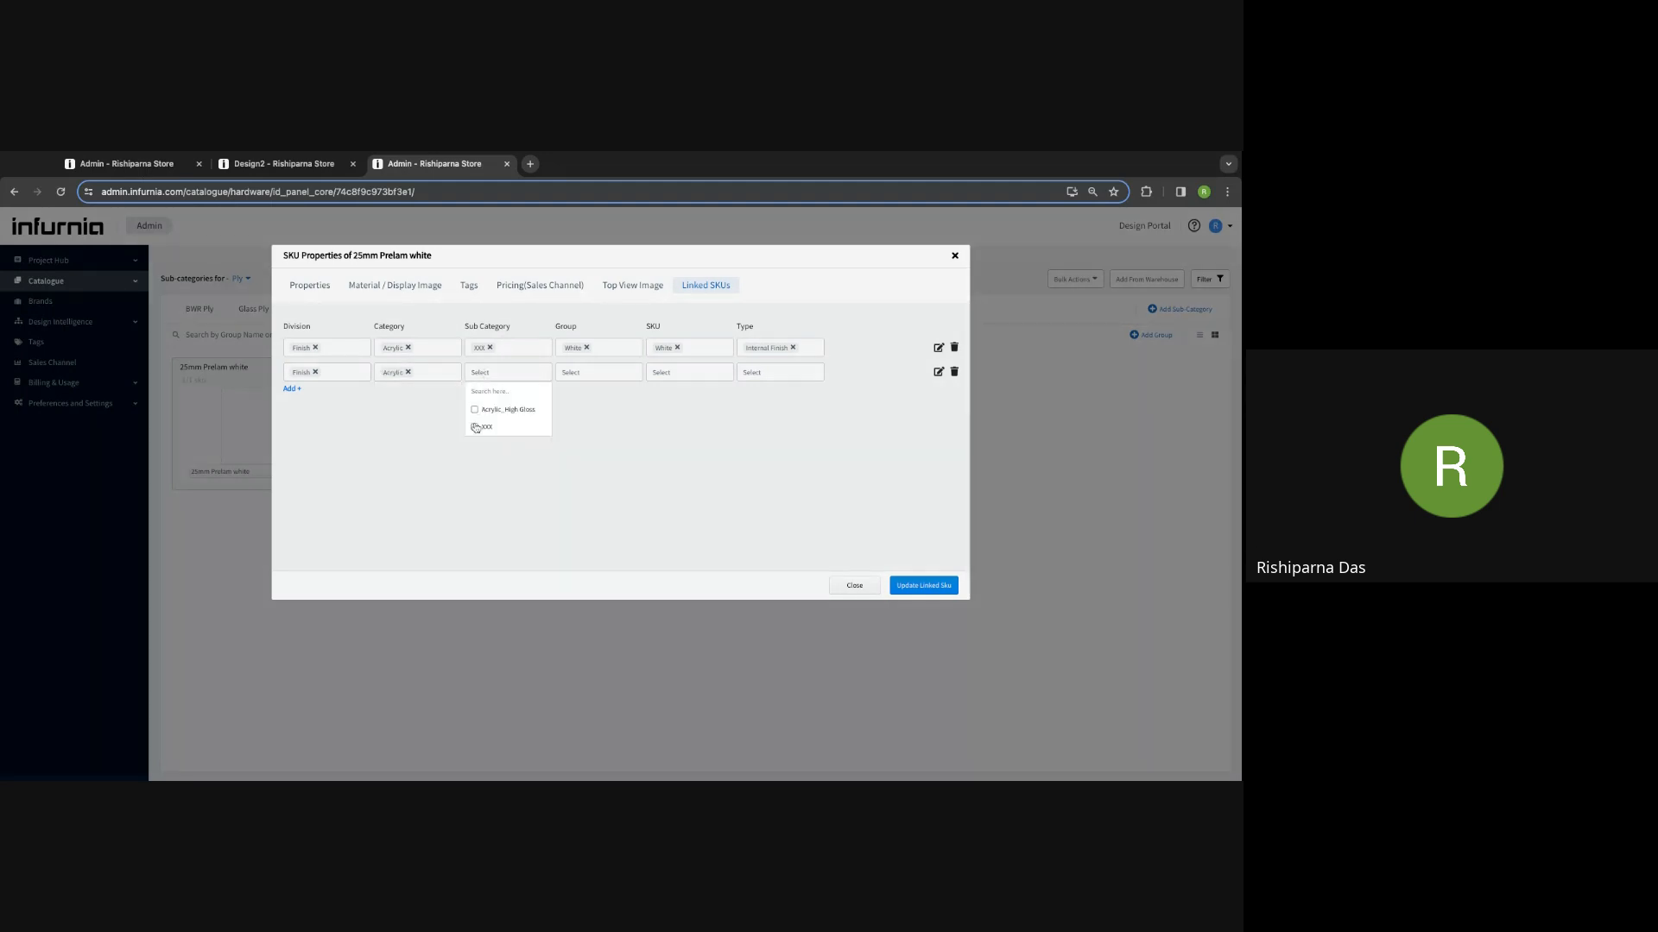
{"action": "left_click", "coordinate": [476, 427]}
Step: Complete the second linked SKU with group White, SKU White and type External Finish, and save the linked SKUs
{"action": "left_click", "coordinate": [581, 377]}
{"action": "left_click", "coordinate": [576, 380]}
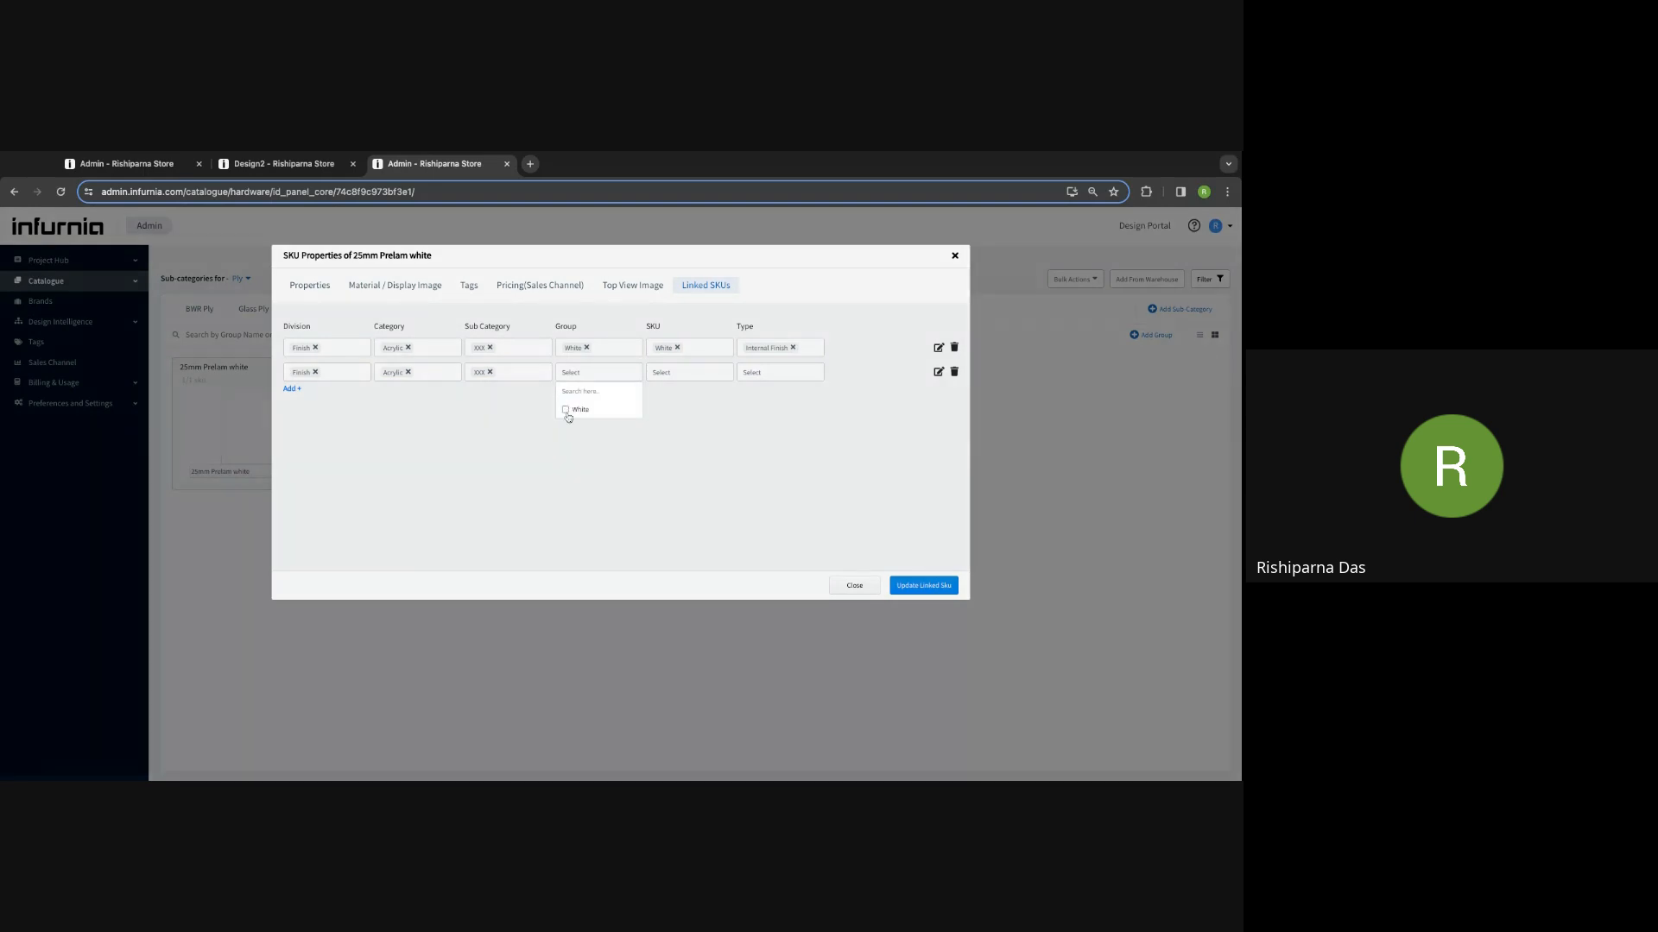
{"action": "left_click", "coordinate": [567, 409]}
{"action": "left_click", "coordinate": [667, 376]}
{"action": "left_click", "coordinate": [656, 409]}
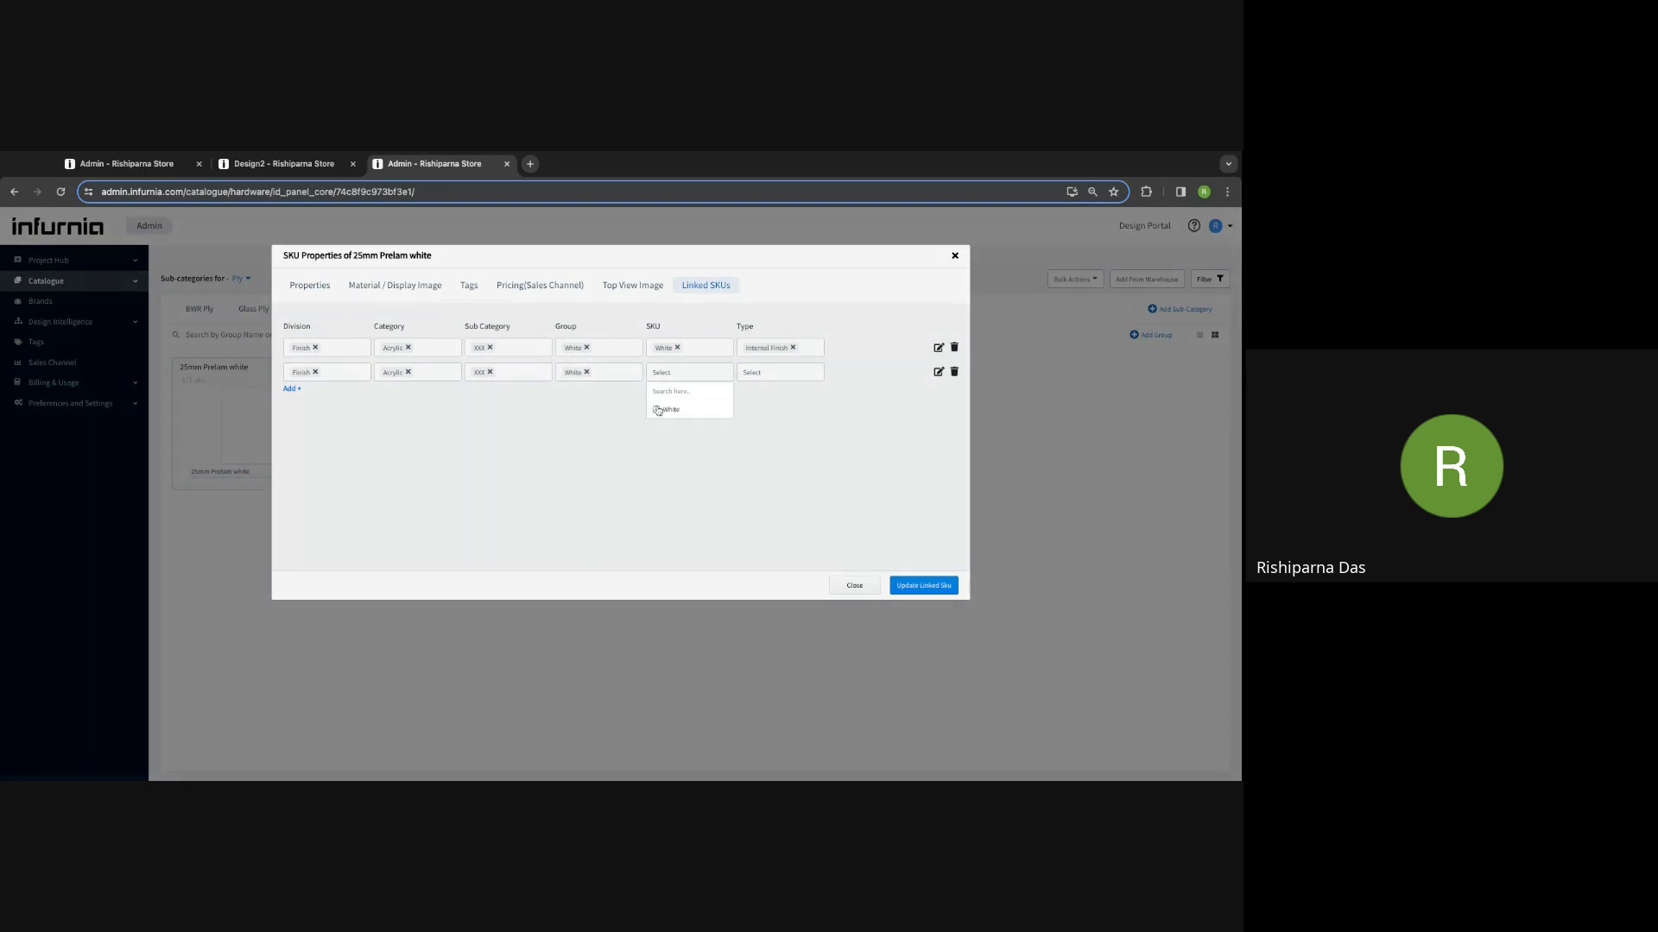
{"action": "left_click", "coordinate": [758, 373]}
{"action": "left_click", "coordinate": [760, 372]}
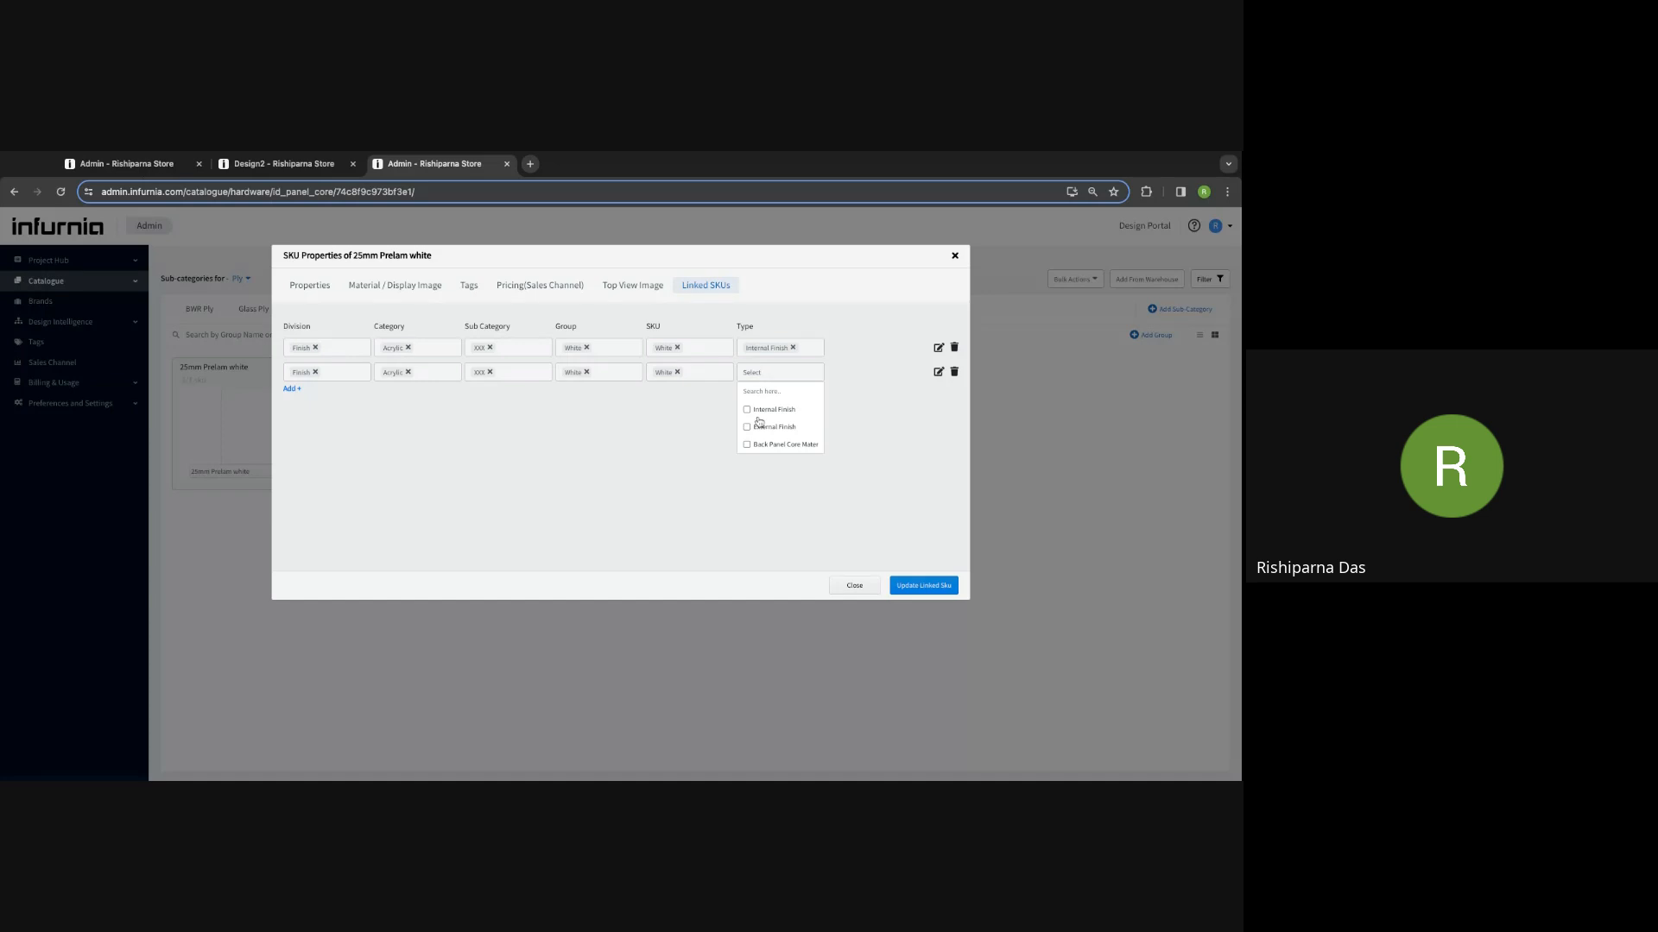
{"action": "left_click", "coordinate": [747, 427]}
{"action": "left_click", "coordinate": [726, 449]}
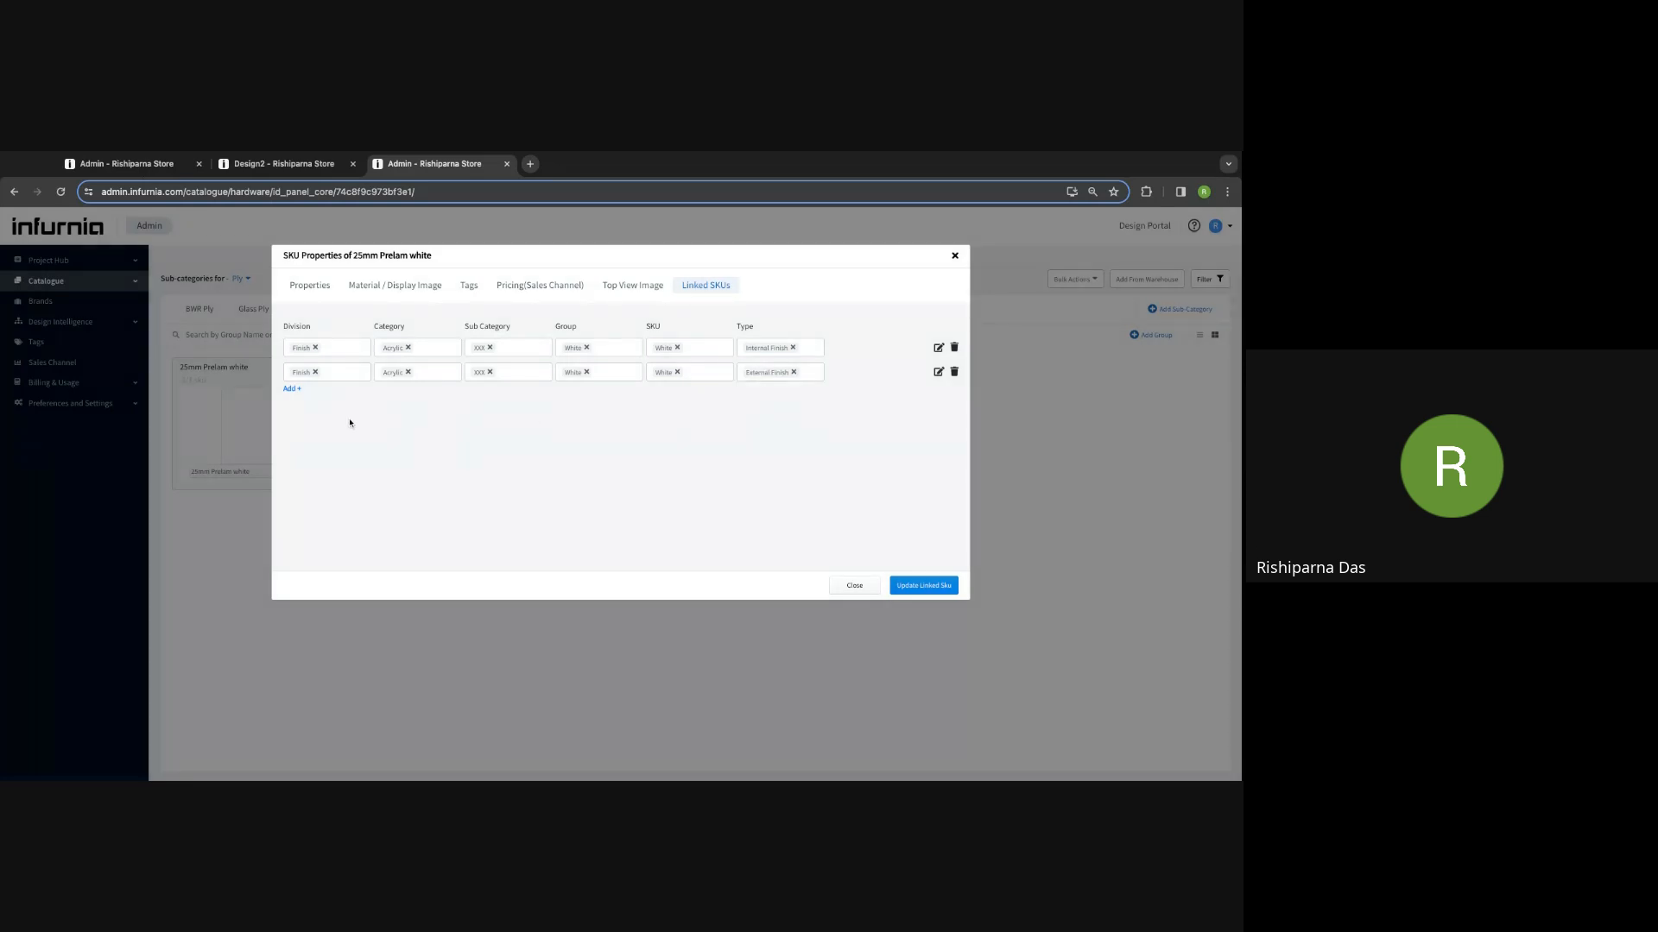
{"action": "left_click", "coordinate": [923, 587]}
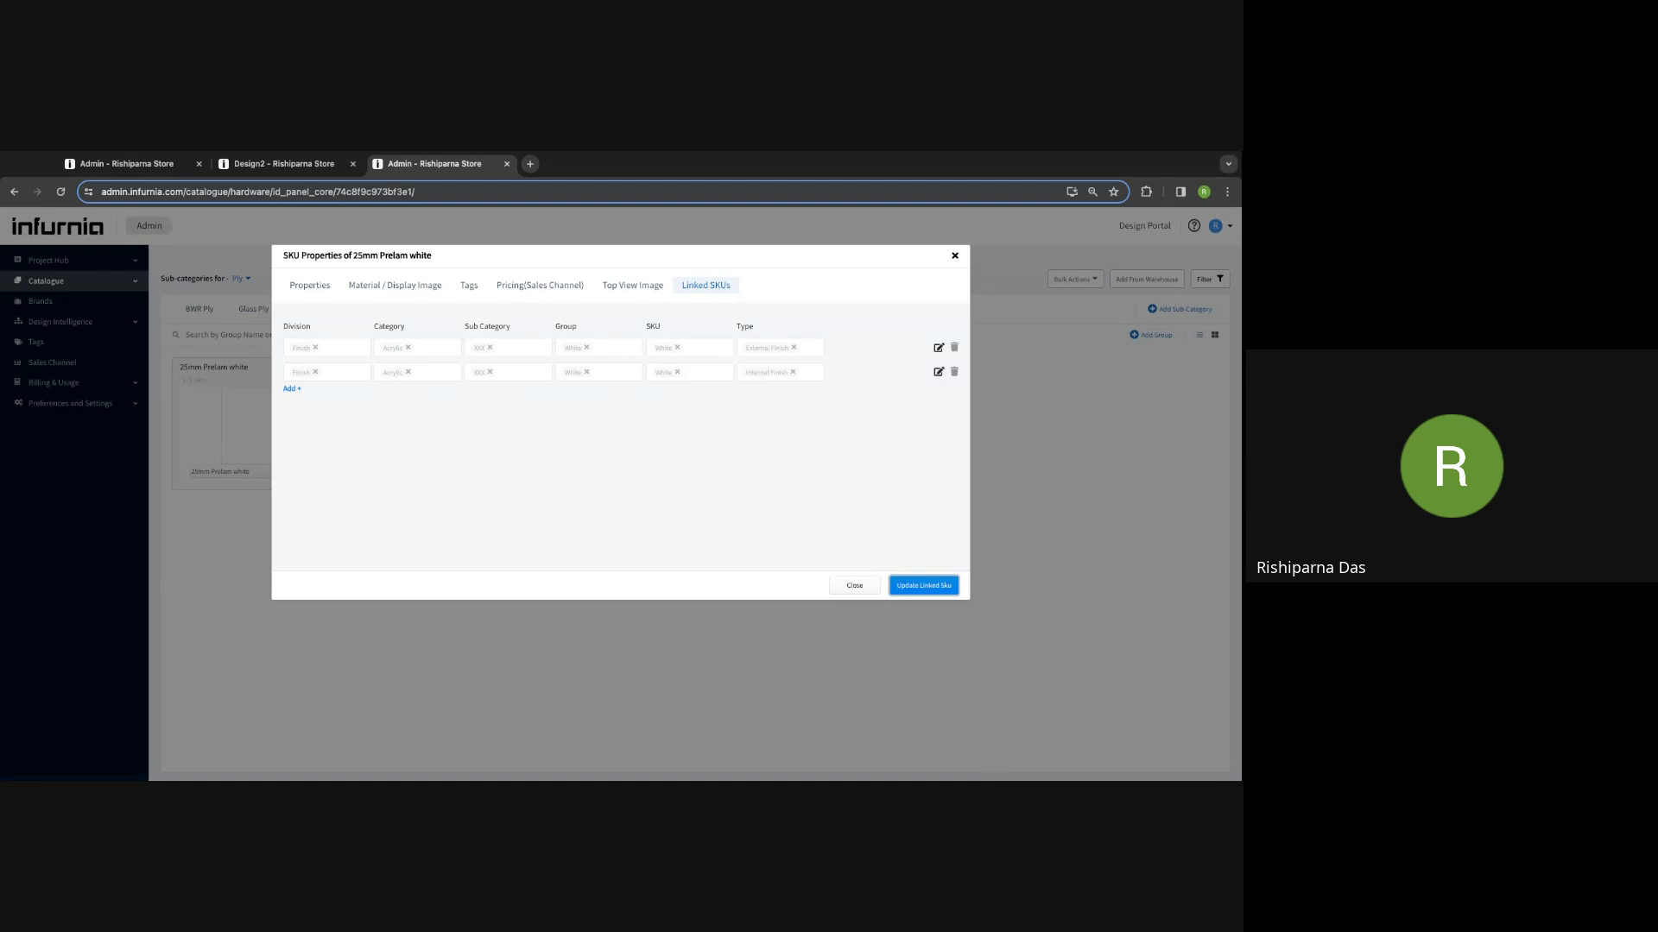
Step: Add a third linked SKU row with division Finish, category Acrylic and sub-category Acrylic_High Gloss
{"action": "left_click", "coordinate": [292, 389]}
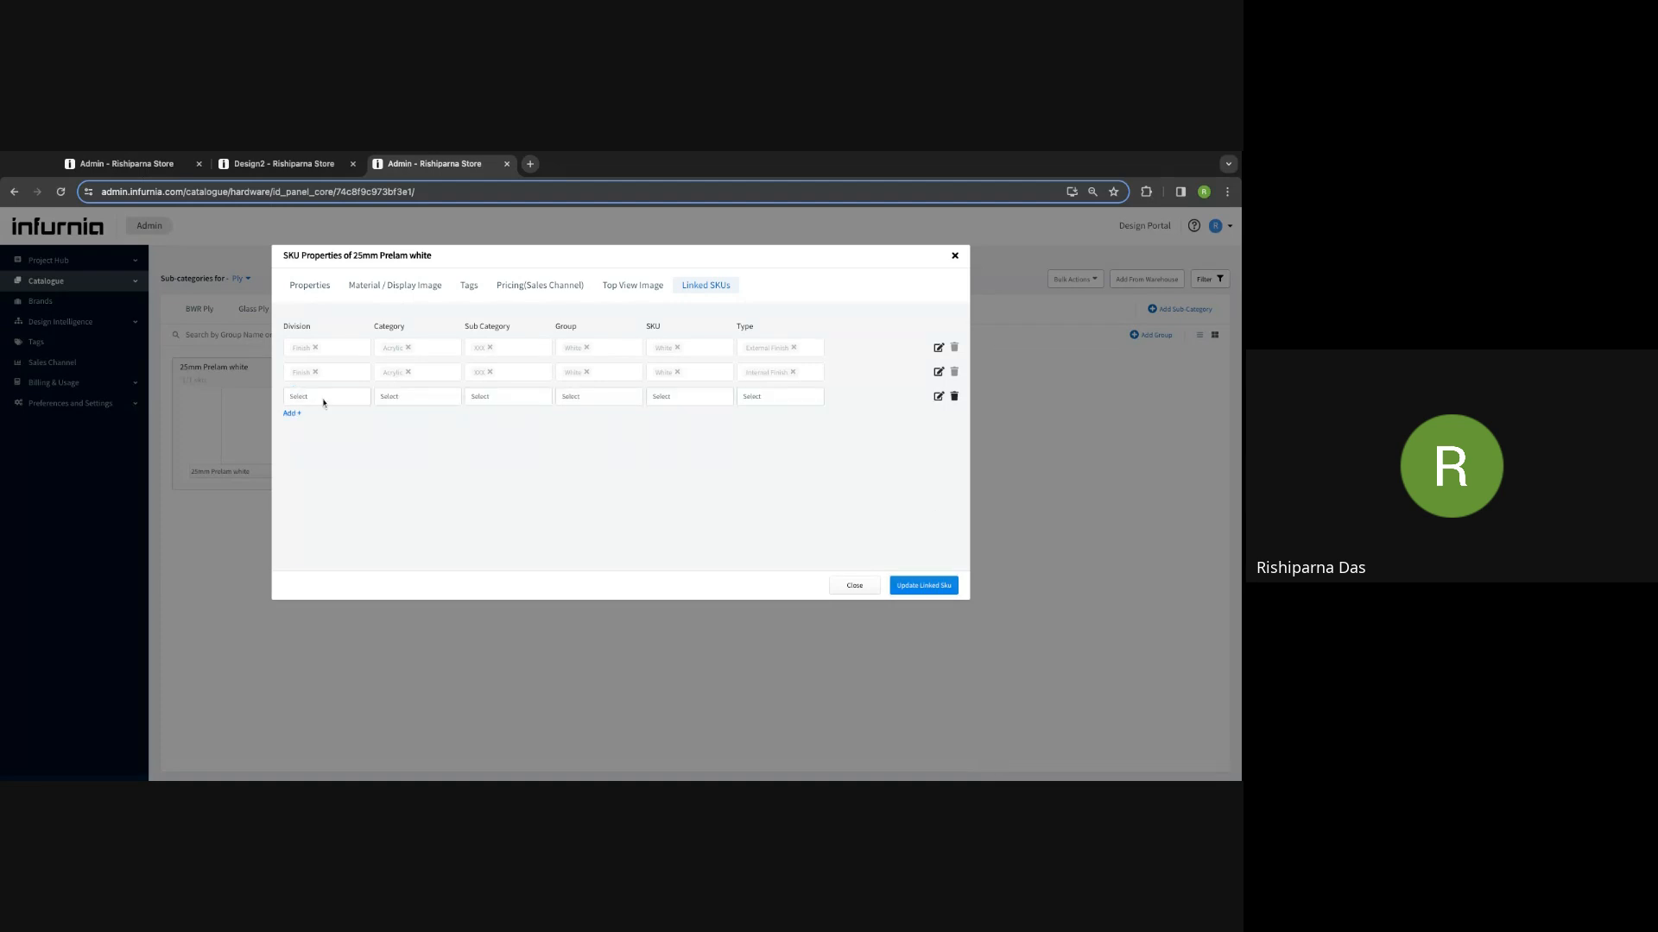
{"action": "left_click", "coordinate": [318, 398]}
{"action": "left_click", "coordinate": [296, 436]}
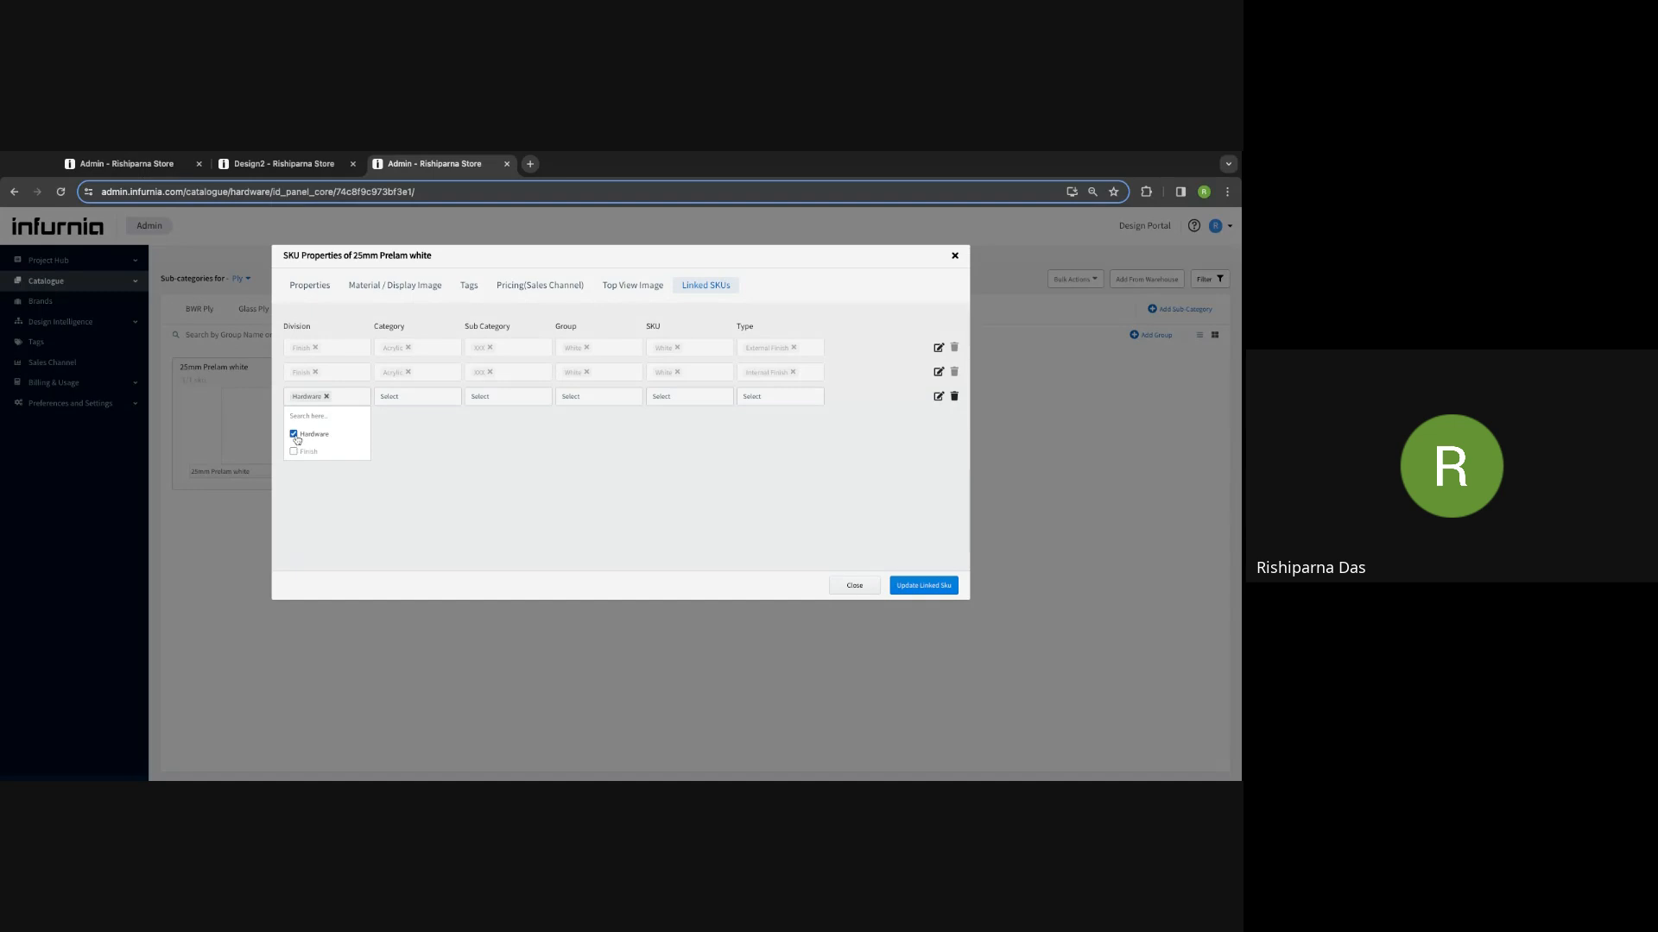
{"action": "left_click", "coordinate": [297, 437]}
{"action": "left_click", "coordinate": [296, 451]}
{"action": "left_click", "coordinate": [406, 399]}
{"action": "left_click", "coordinate": [405, 399]}
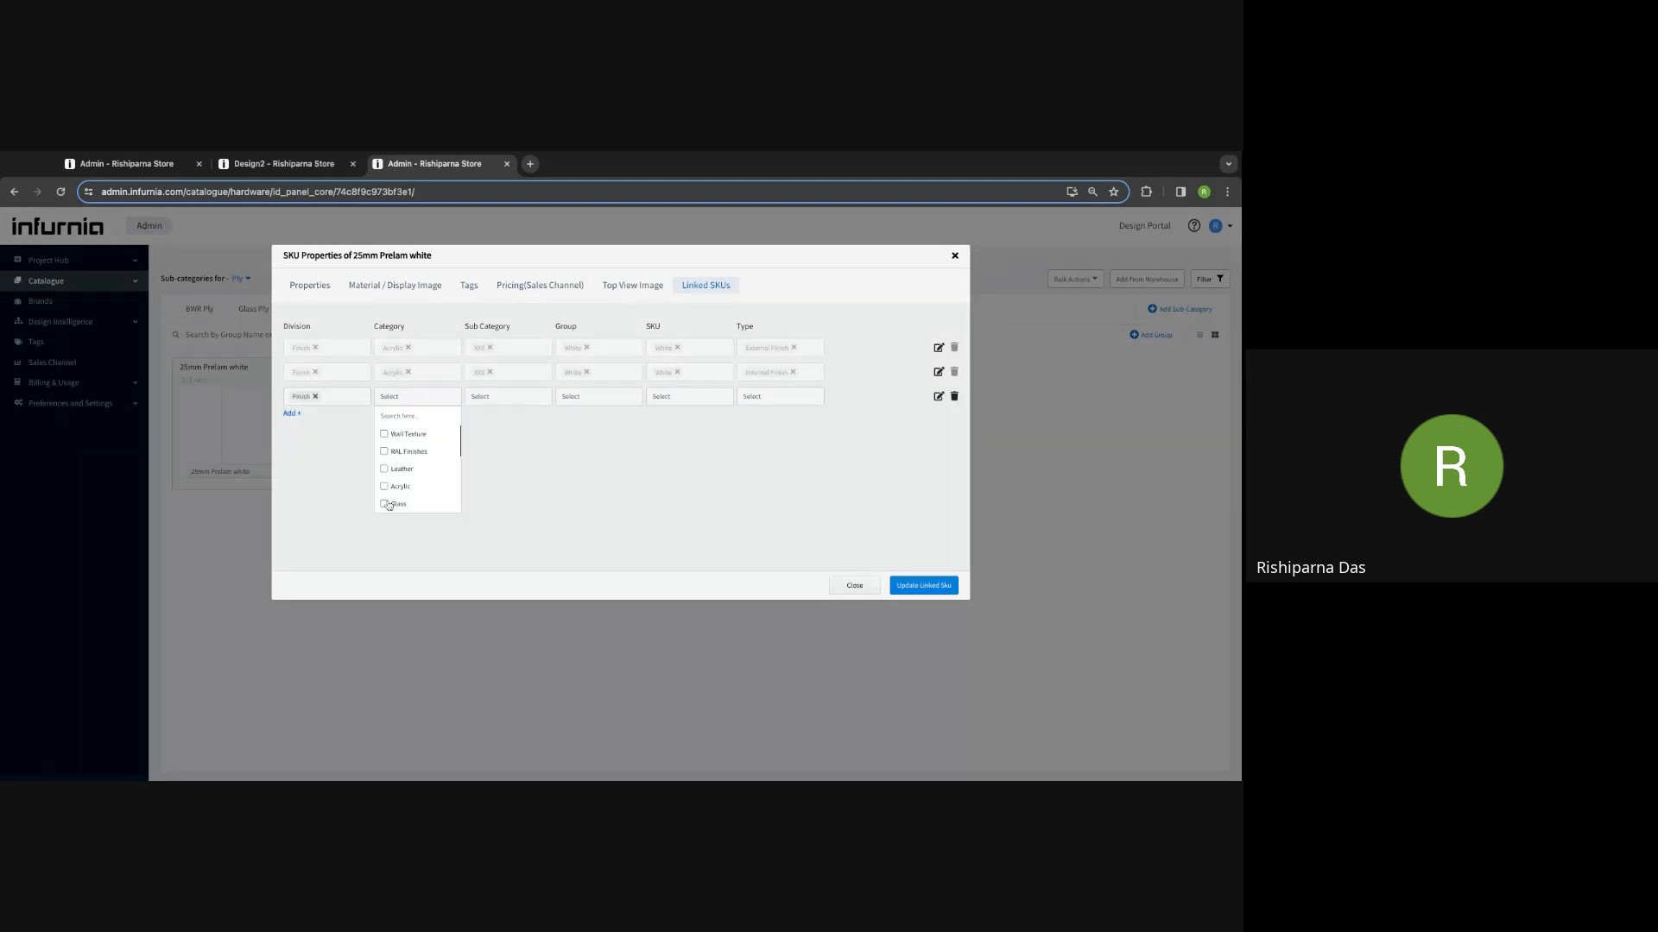
{"action": "left_click", "coordinate": [388, 486]}
{"action": "left_click", "coordinate": [489, 401]}
{"action": "left_click", "coordinate": [496, 400]}
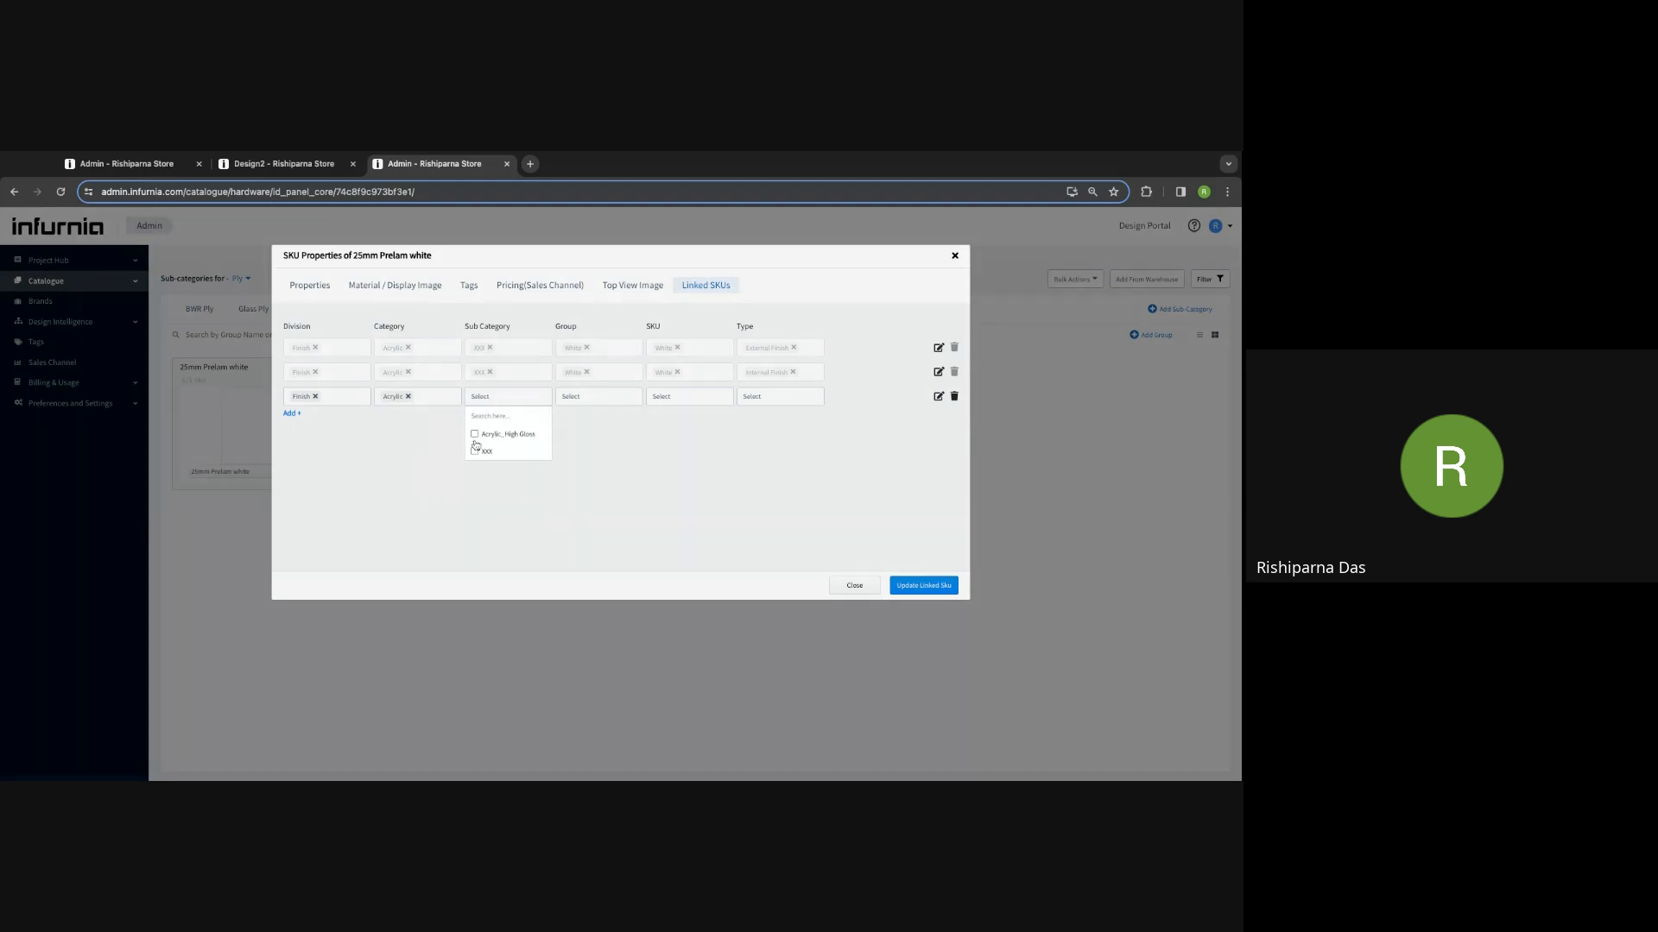
{"action": "left_click", "coordinate": [474, 435]}
Step: Select group Light Green and SKU Light Green for the third linked row, and open its type options
{"action": "left_click", "coordinate": [574, 398]}
{"action": "left_click", "coordinate": [580, 399]}
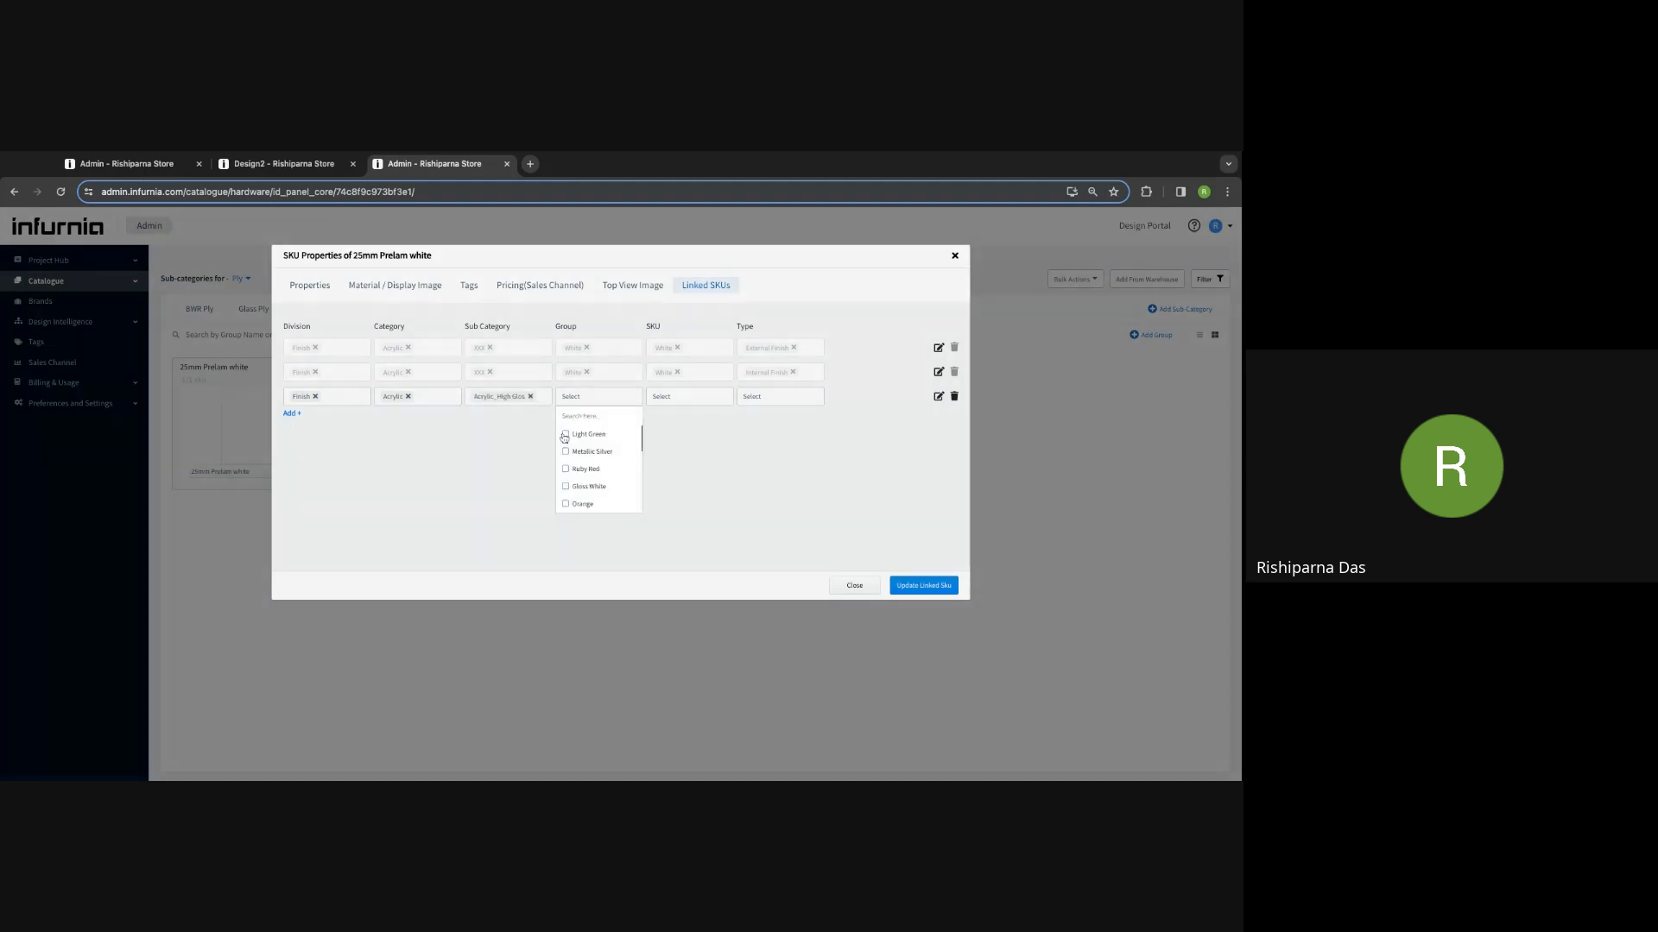
{"action": "left_click", "coordinate": [566, 434]}
{"action": "left_click", "coordinate": [679, 400]}
{"action": "left_click", "coordinate": [680, 400]}
{"action": "left_click", "coordinate": [657, 434]}
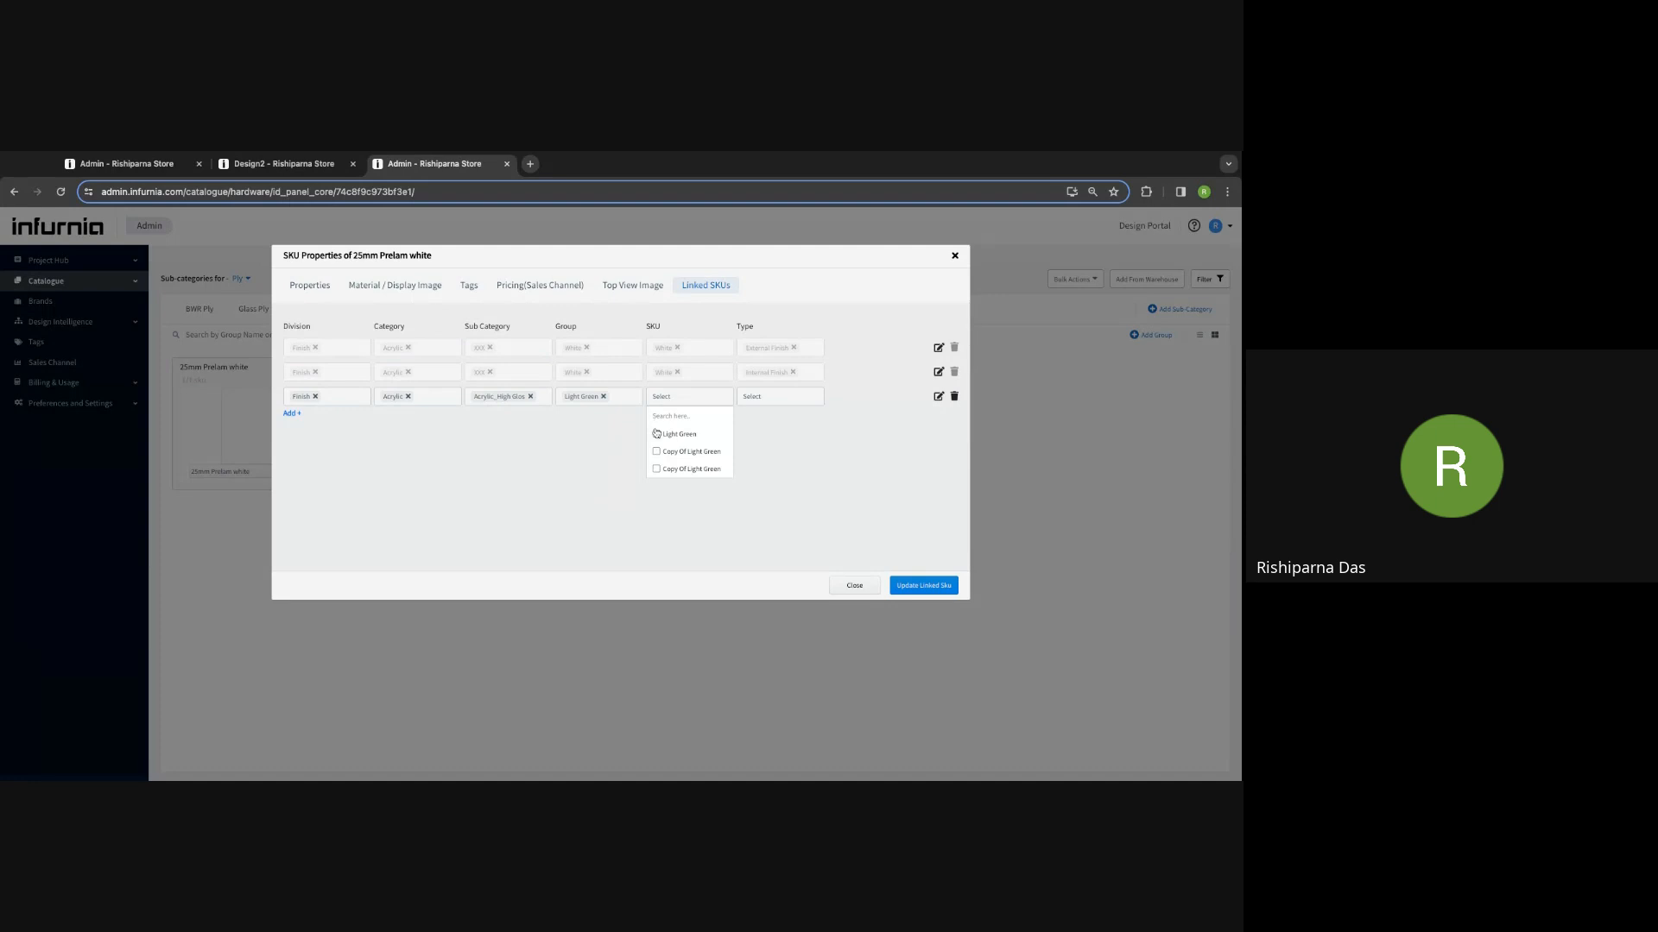
{"action": "left_click", "coordinate": [759, 399]}
{"action": "left_click", "coordinate": [759, 399]}
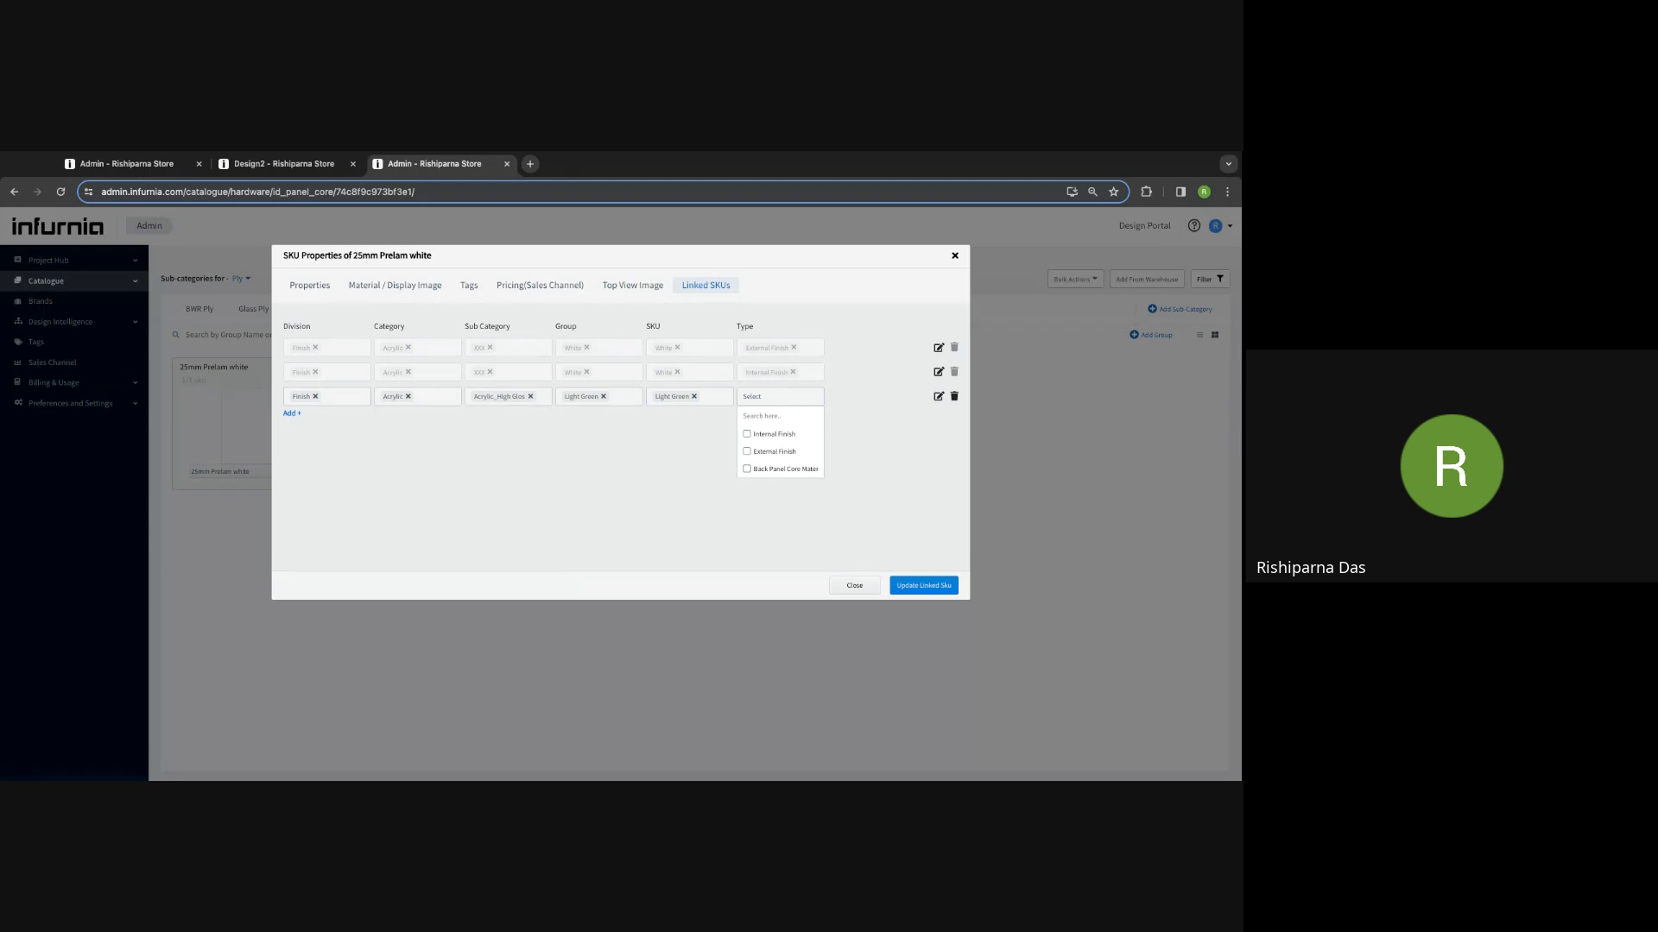
Step: Clear the third linked SKU row's selections, try to update the linked SKUs, and leave the SKU properties
{"action": "left_click", "coordinate": [721, 425]}
{"action": "left_click", "coordinate": [694, 397]}
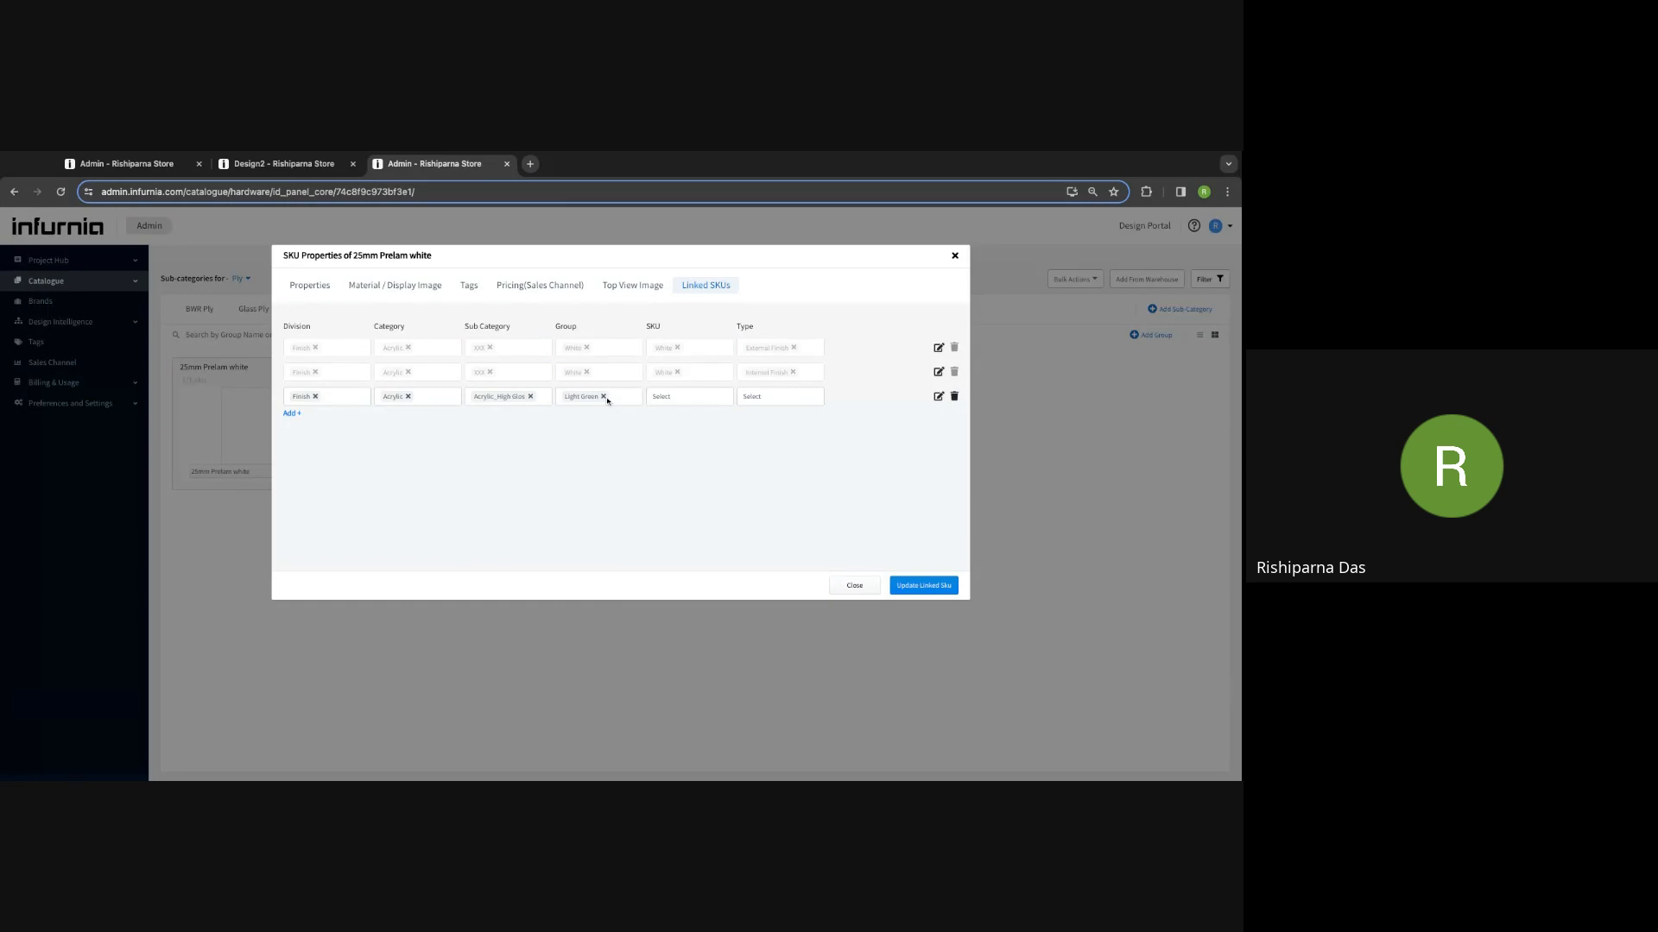
{"action": "left_click", "coordinate": [531, 396]}
{"action": "left_click", "coordinate": [409, 396]}
{"action": "left_click", "coordinate": [408, 396]}
{"action": "left_click", "coordinate": [316, 396]}
{"action": "left_click", "coordinate": [331, 398]}
{"action": "left_click", "coordinate": [927, 586]}
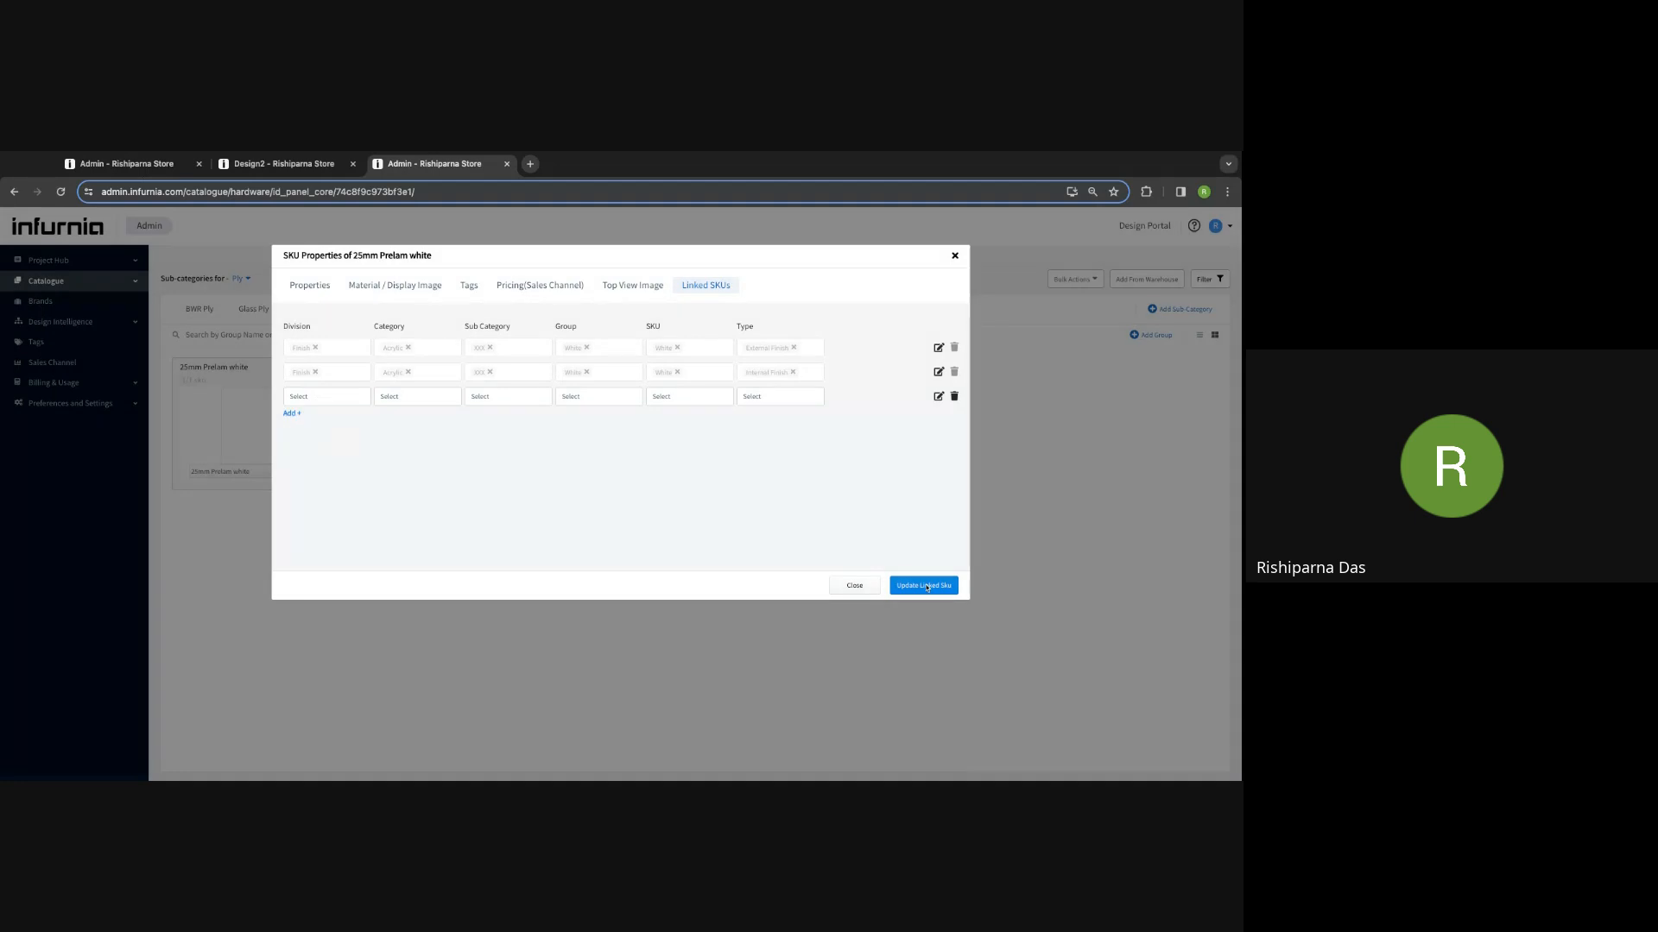
{"action": "left_click", "coordinate": [956, 257]}
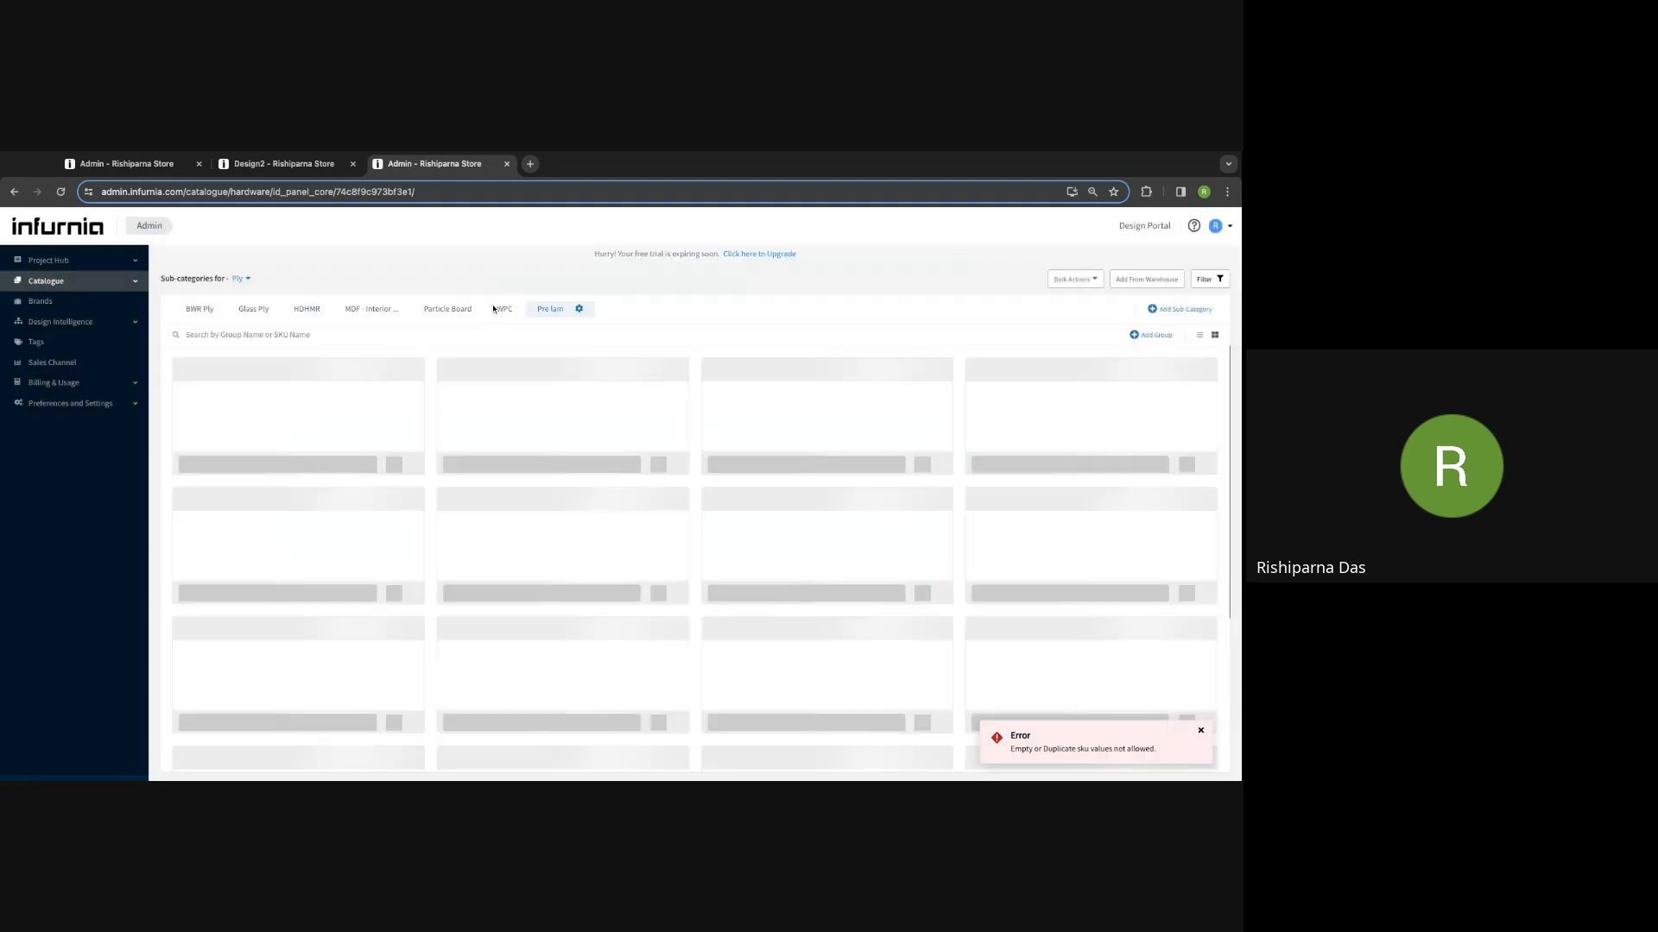
Step: Open the linked SKUs of 25mm BWR Ply in the BWR Ply sub-category
{"action": "left_click", "coordinate": [238, 368]}
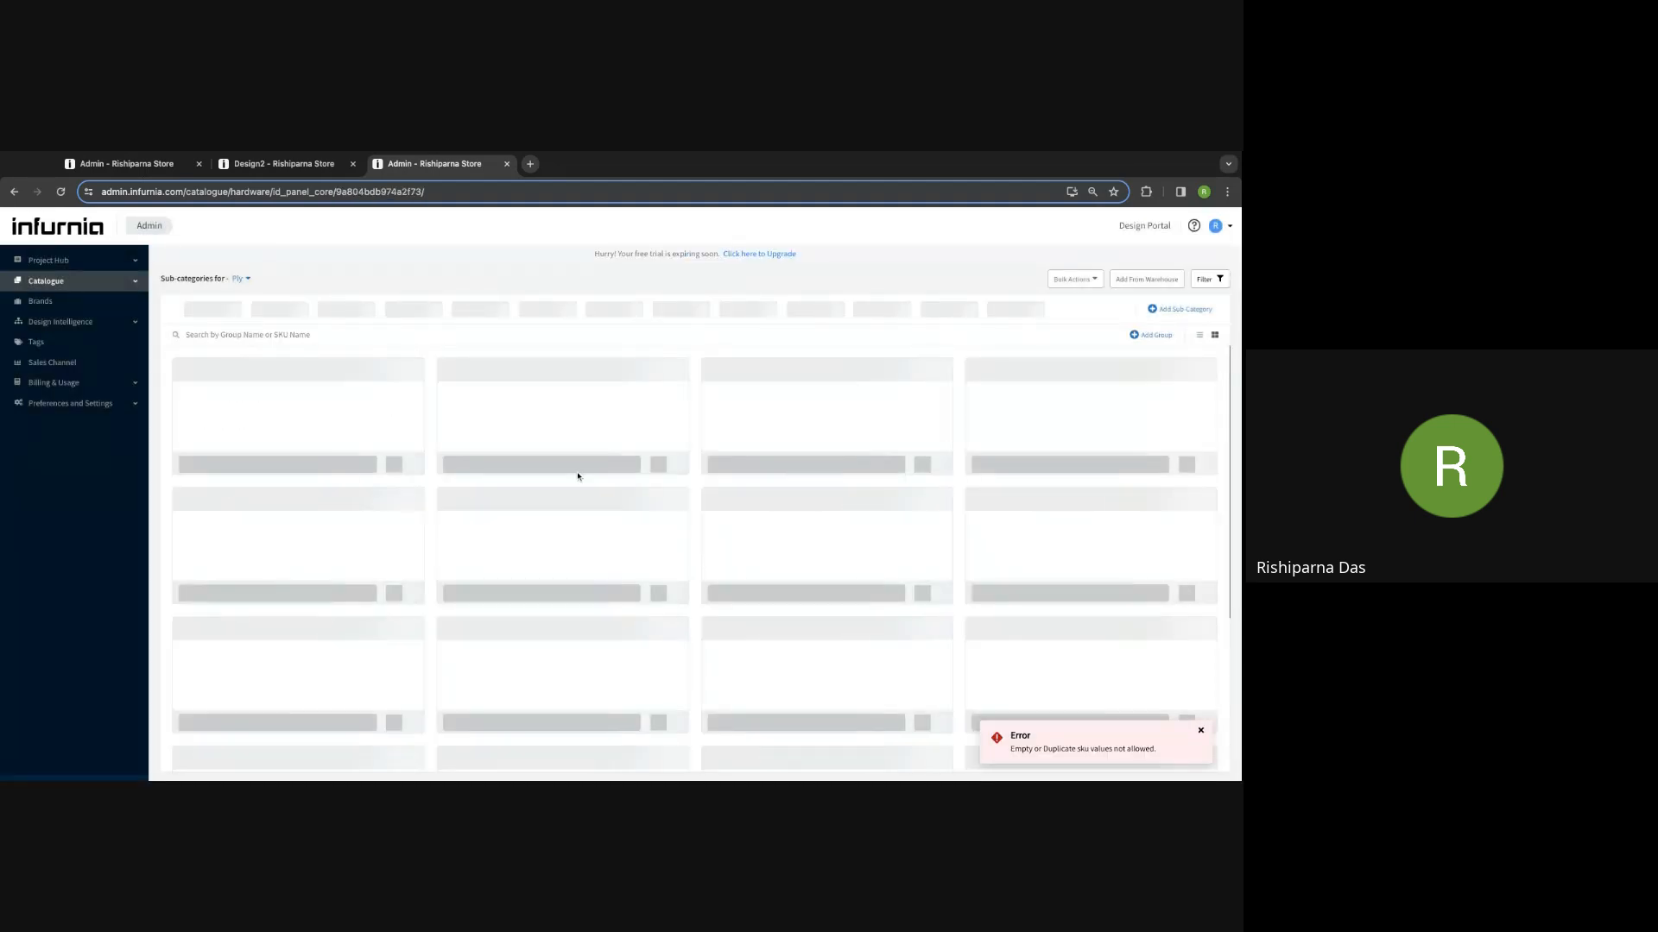
{"action": "left_click", "coordinate": [930, 471]}
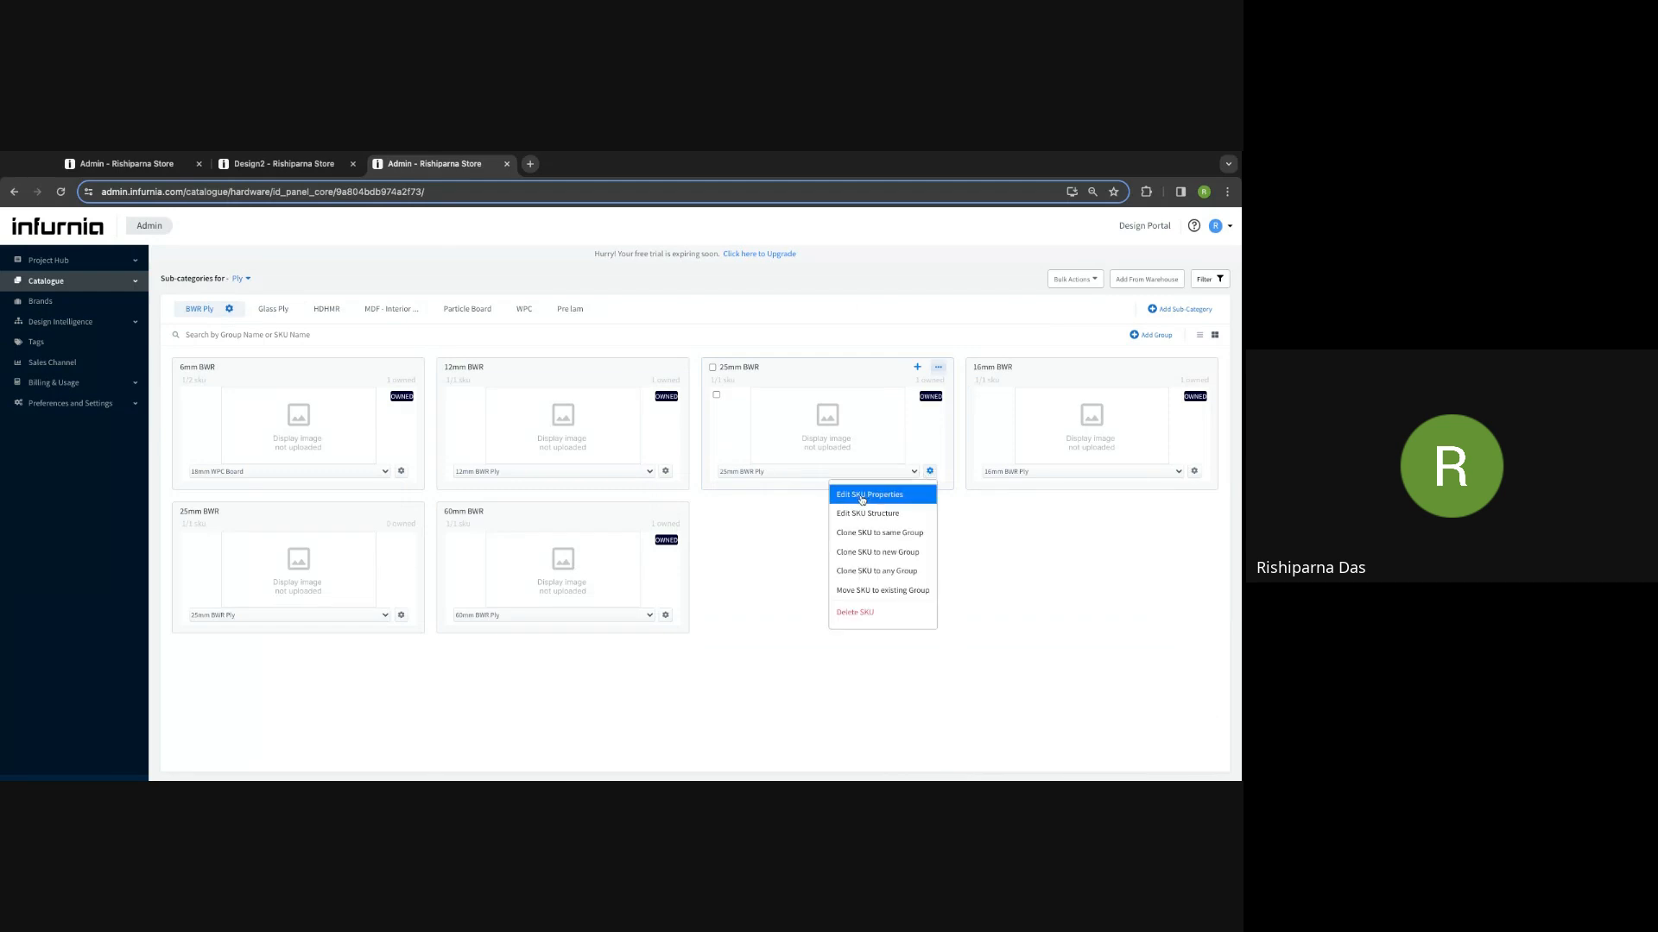
{"action": "left_click", "coordinate": [861, 498]}
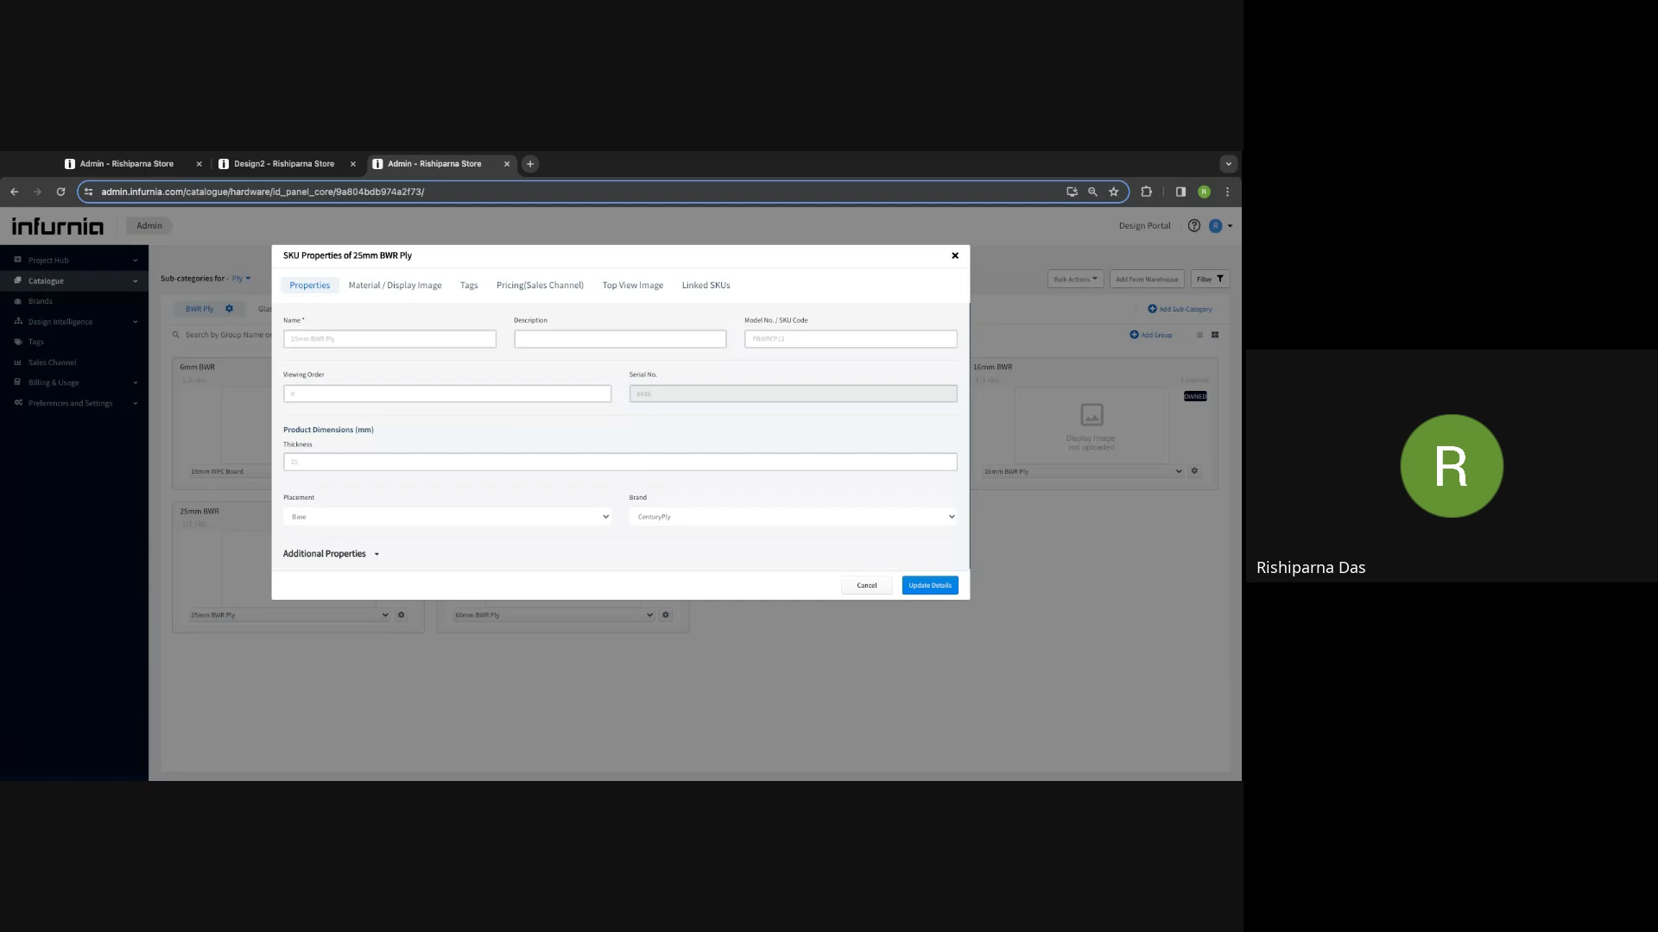
{"action": "left_click", "coordinate": [693, 292]}
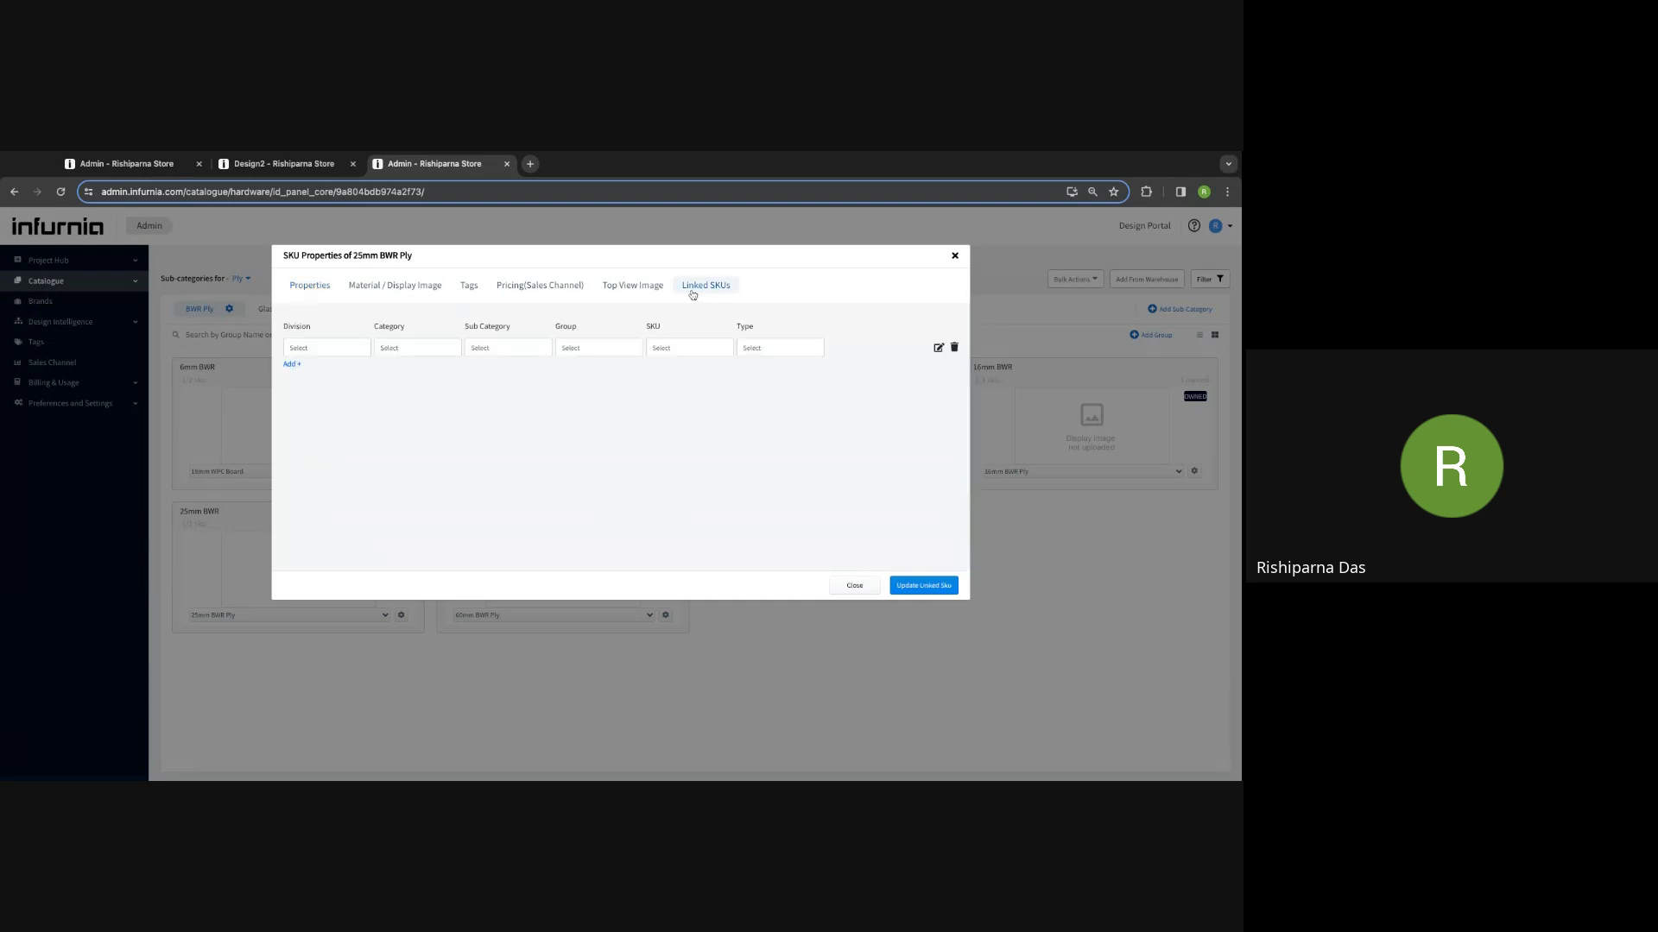
Step: Set the linked SKU's division to Hardware, category to Ply and sub-category to BWR Ply
{"action": "left_click", "coordinate": [303, 346]}
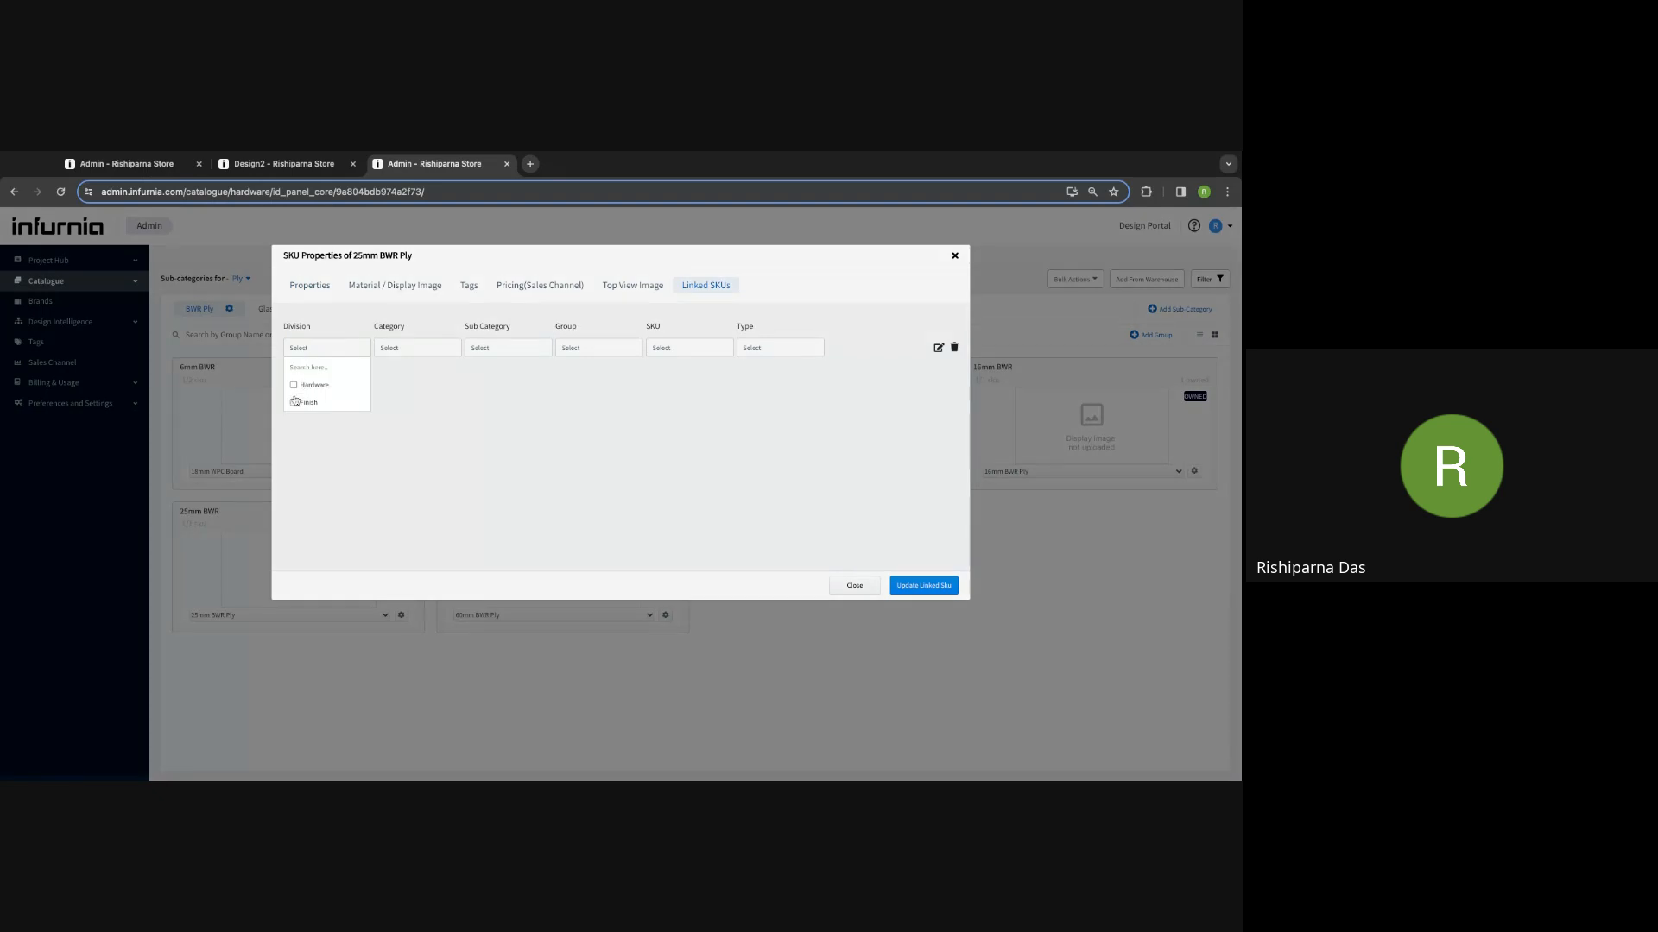
{"action": "left_click", "coordinate": [295, 385]}
{"action": "left_click", "coordinate": [399, 347]}
{"action": "left_click", "coordinate": [386, 387]}
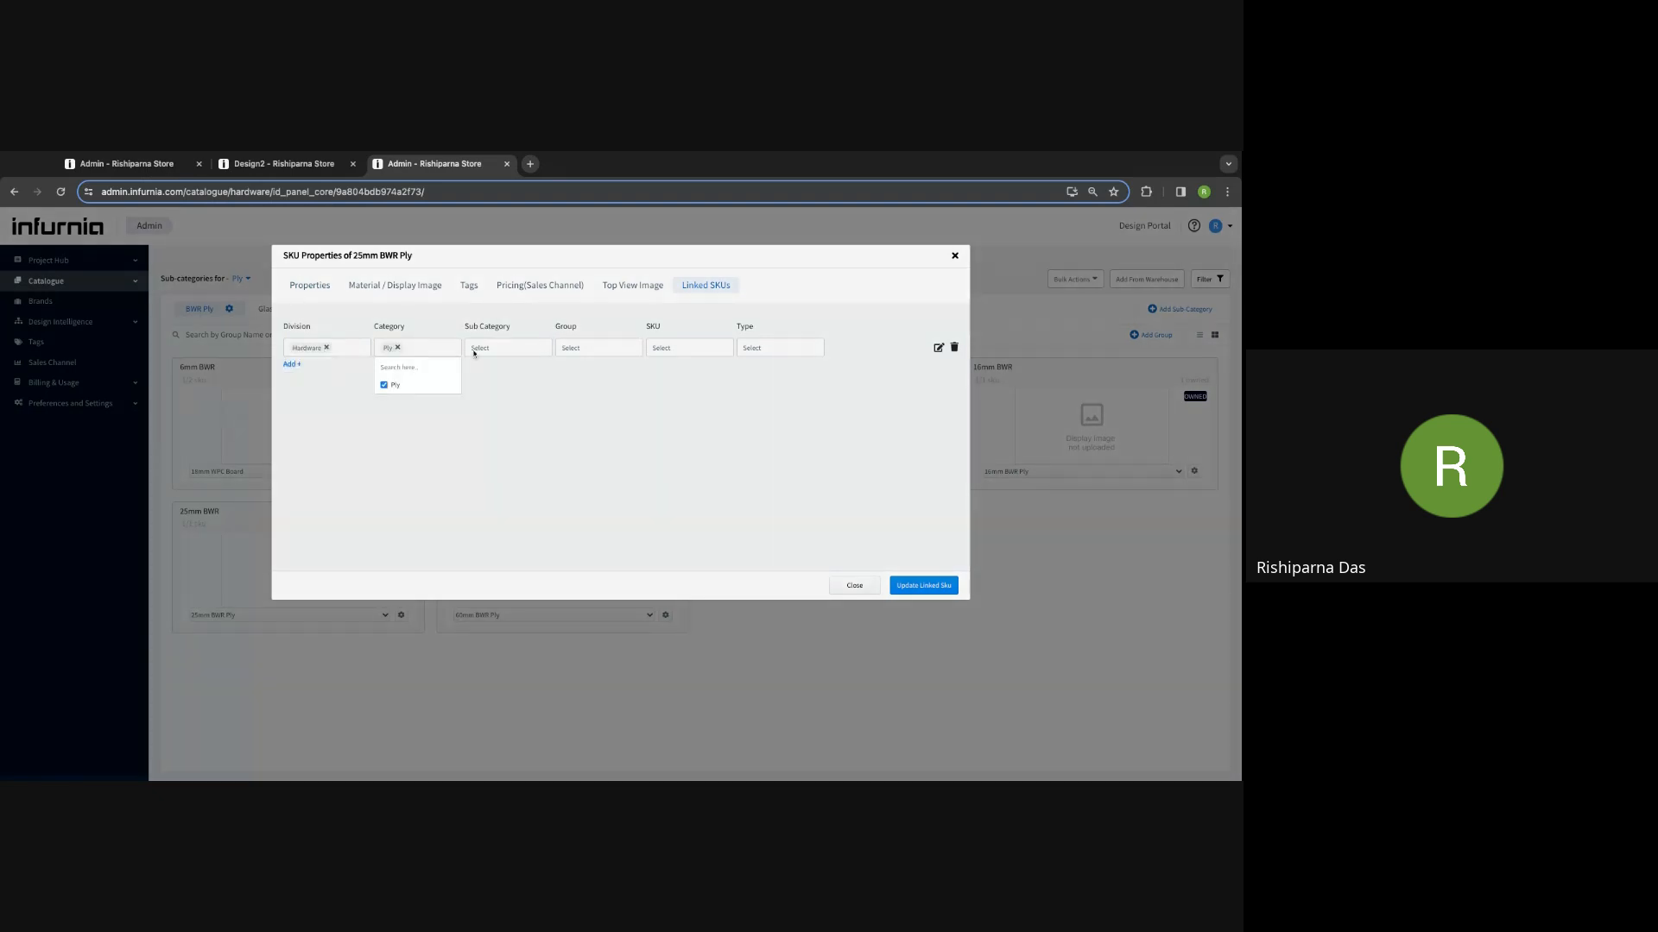
{"action": "left_click", "coordinate": [484, 347]}
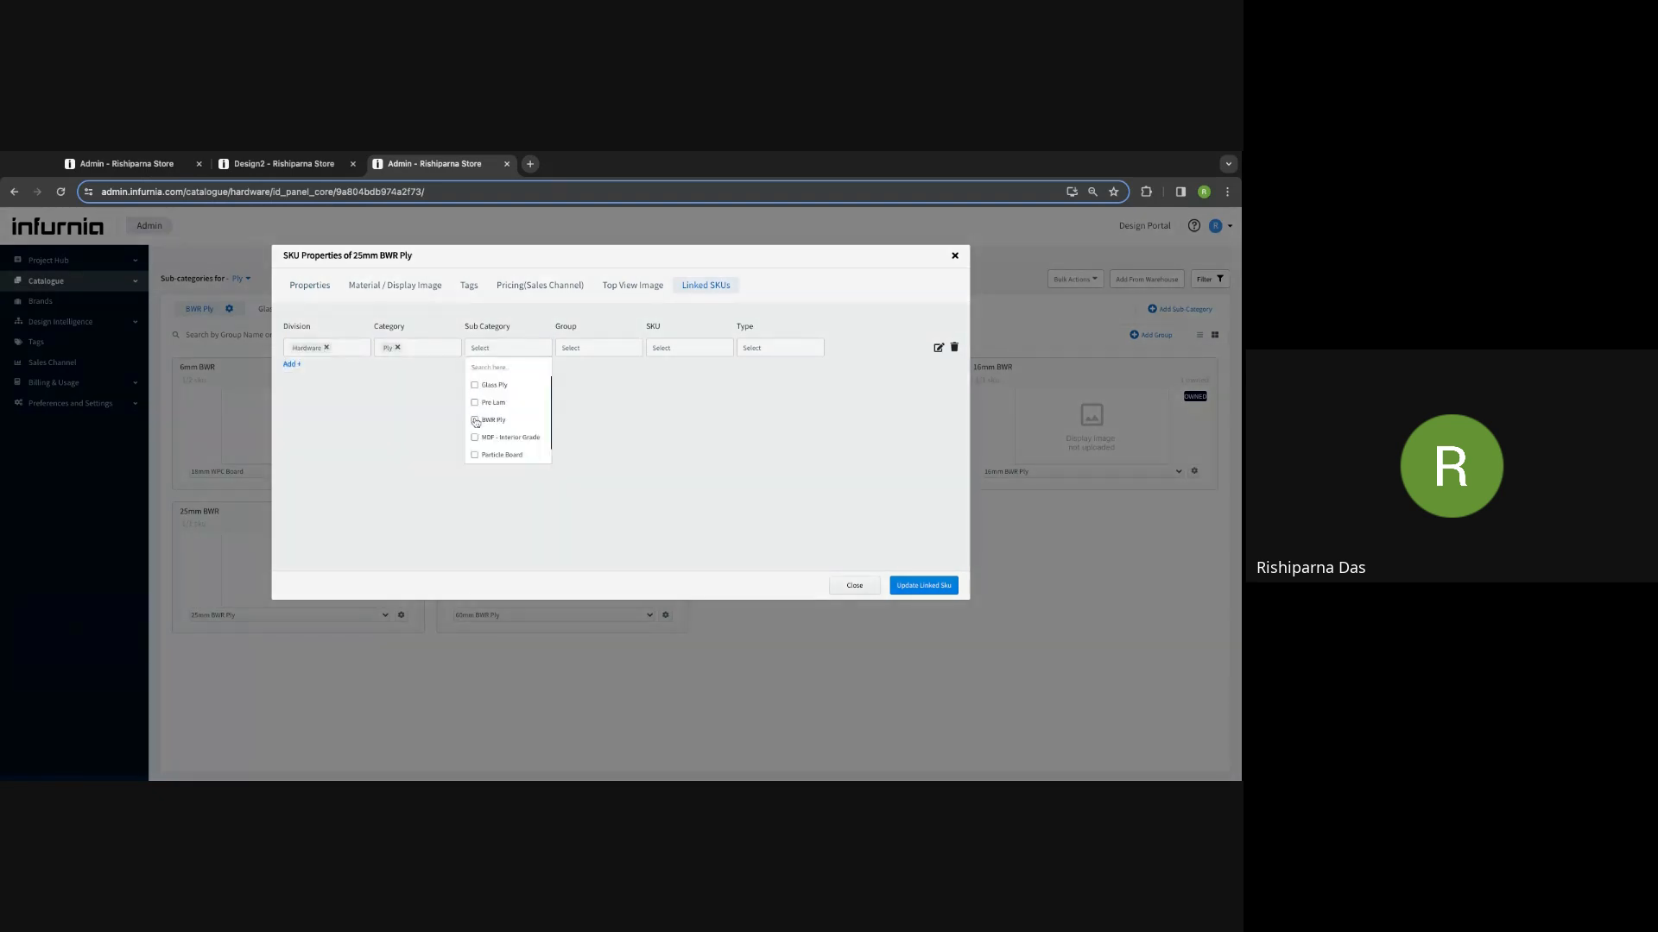
{"action": "left_click", "coordinate": [476, 421]}
Step: Complete the linked SKU with group 6mm BWR, SKU 6mm BWR Ply and type Back Panel Core Material, then save and close
{"action": "left_click", "coordinate": [587, 348]}
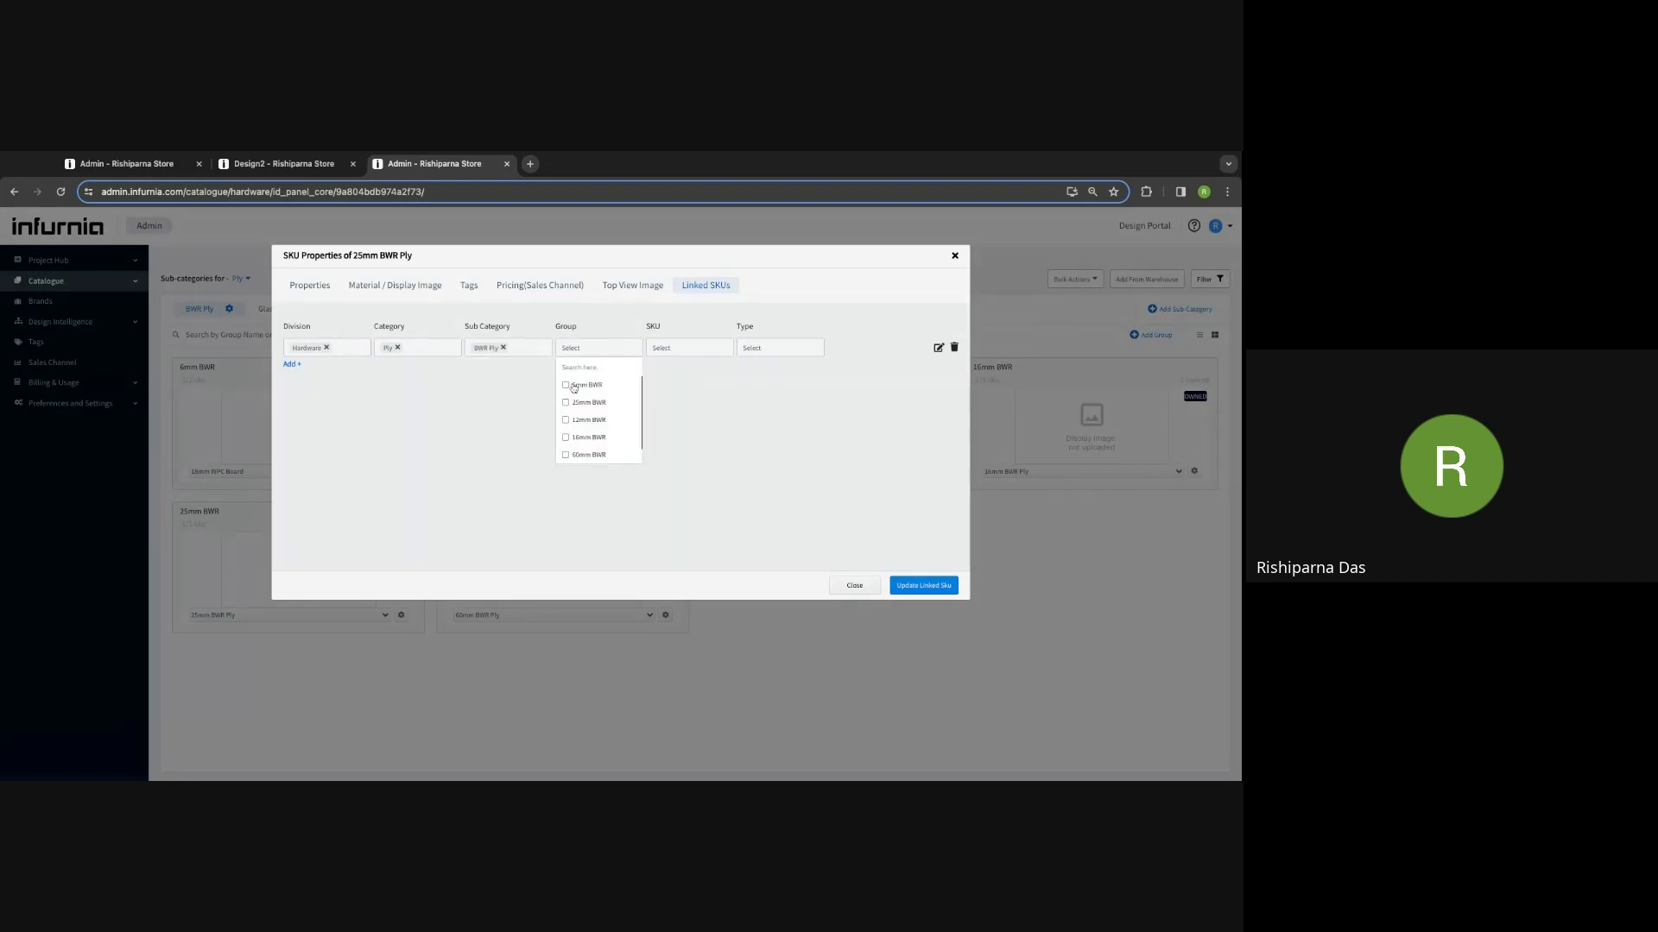
{"action": "left_click", "coordinate": [566, 385]}
{"action": "left_click", "coordinate": [660, 347]}
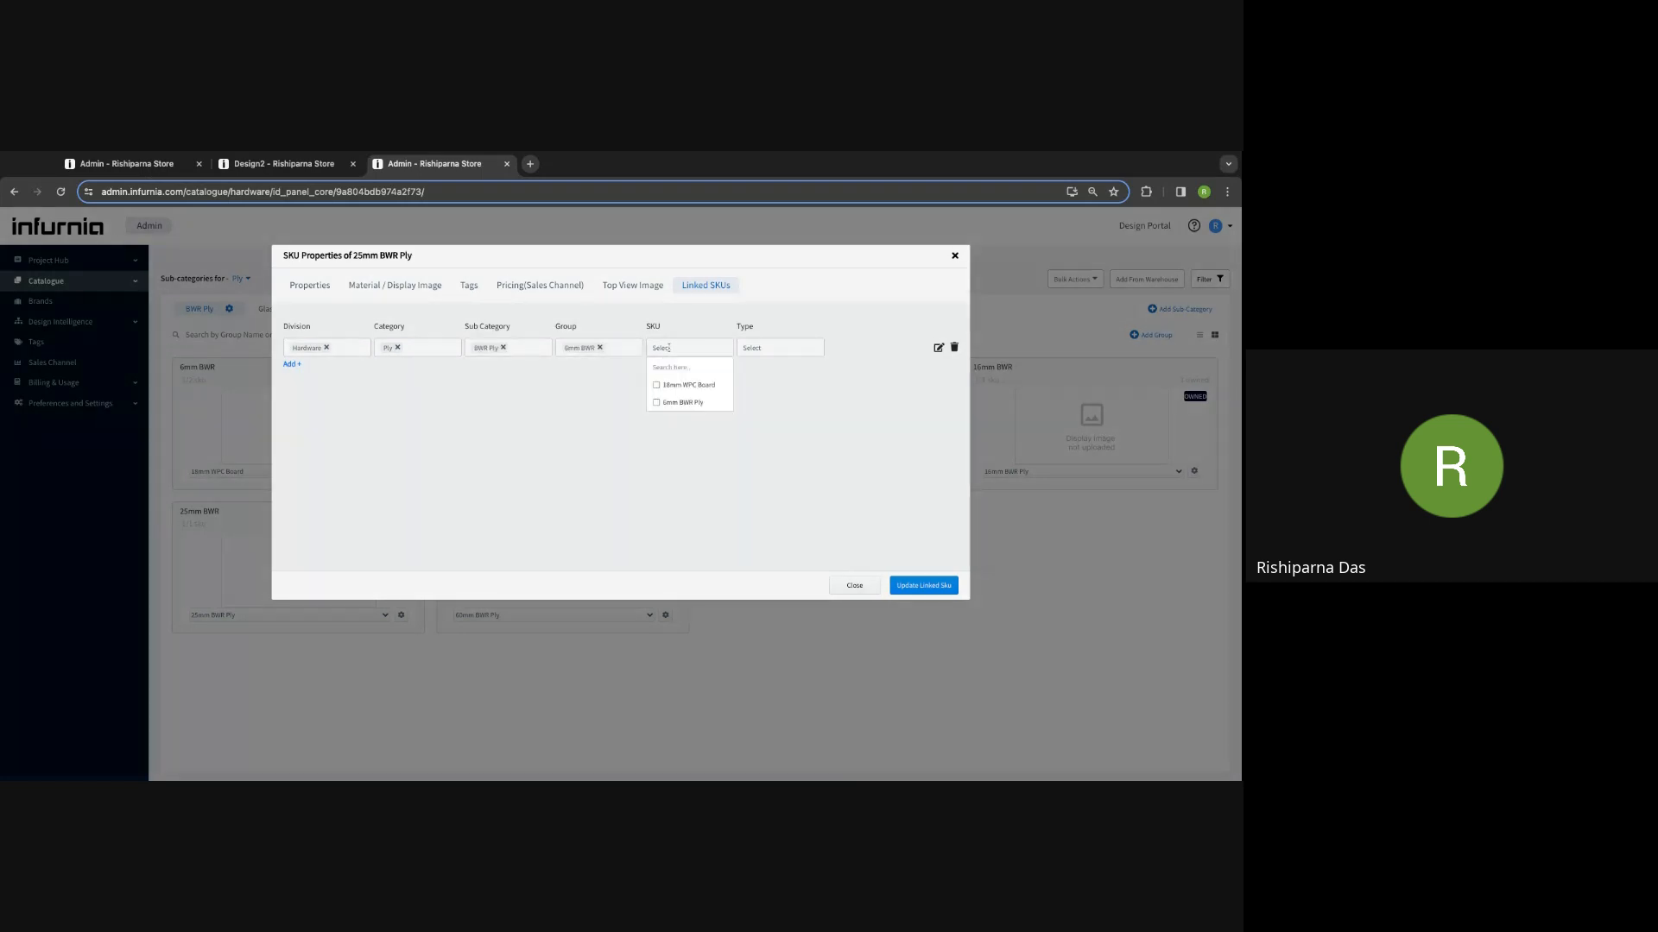
{"action": "left_click", "coordinate": [656, 402]}
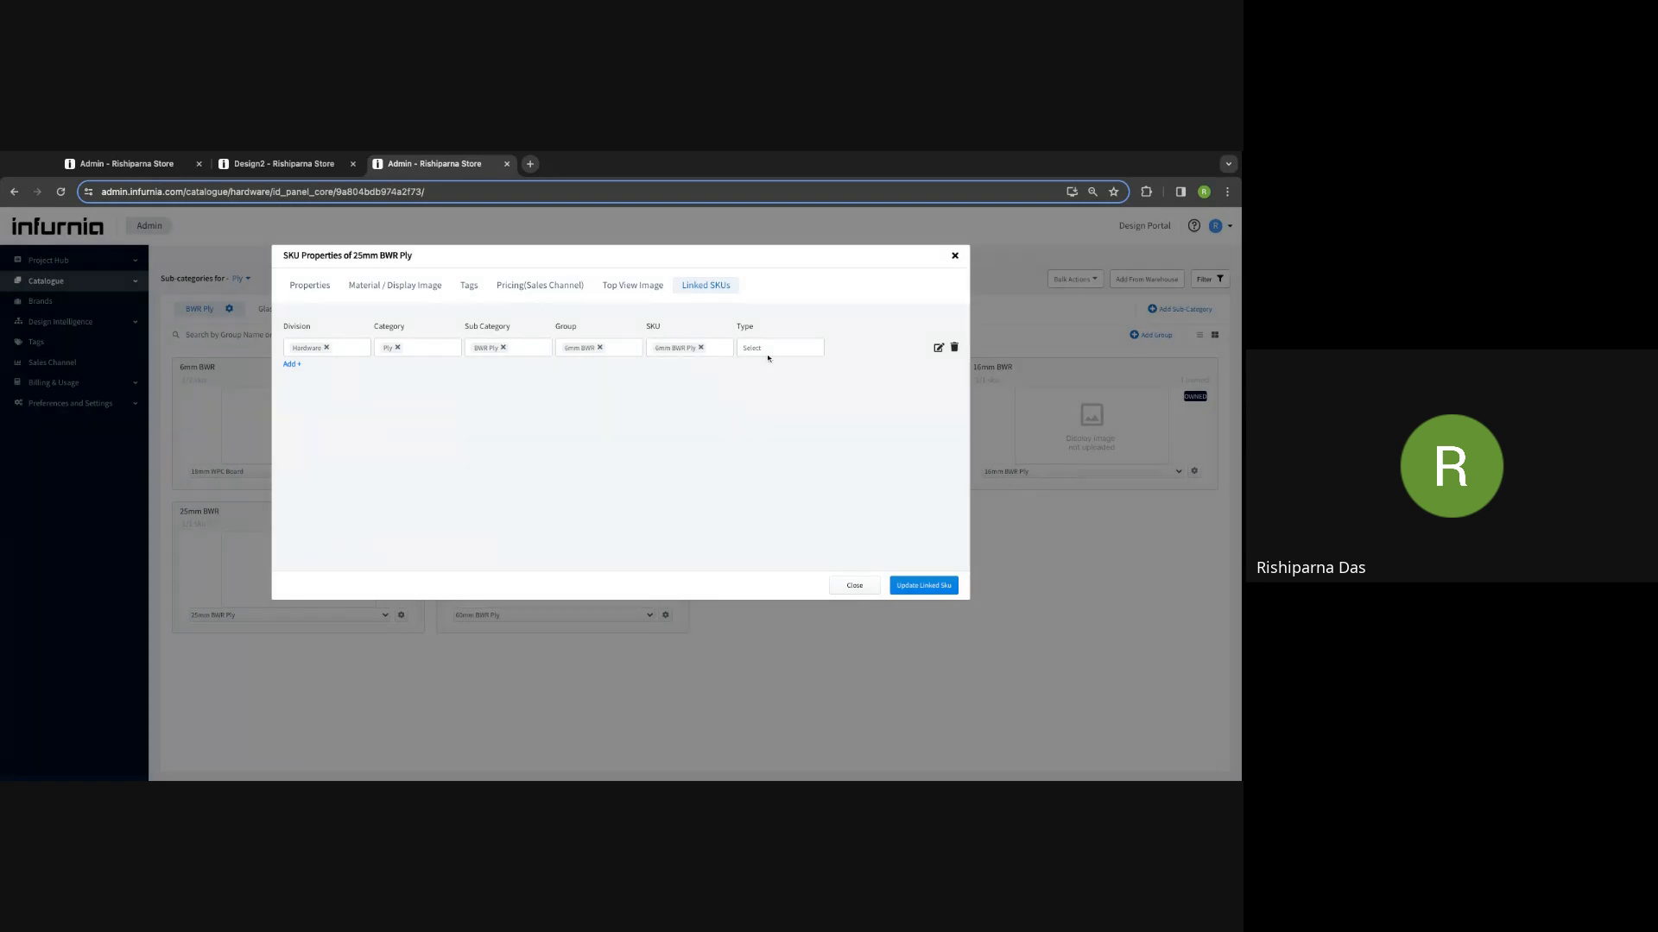
{"action": "left_click", "coordinate": [750, 349]}
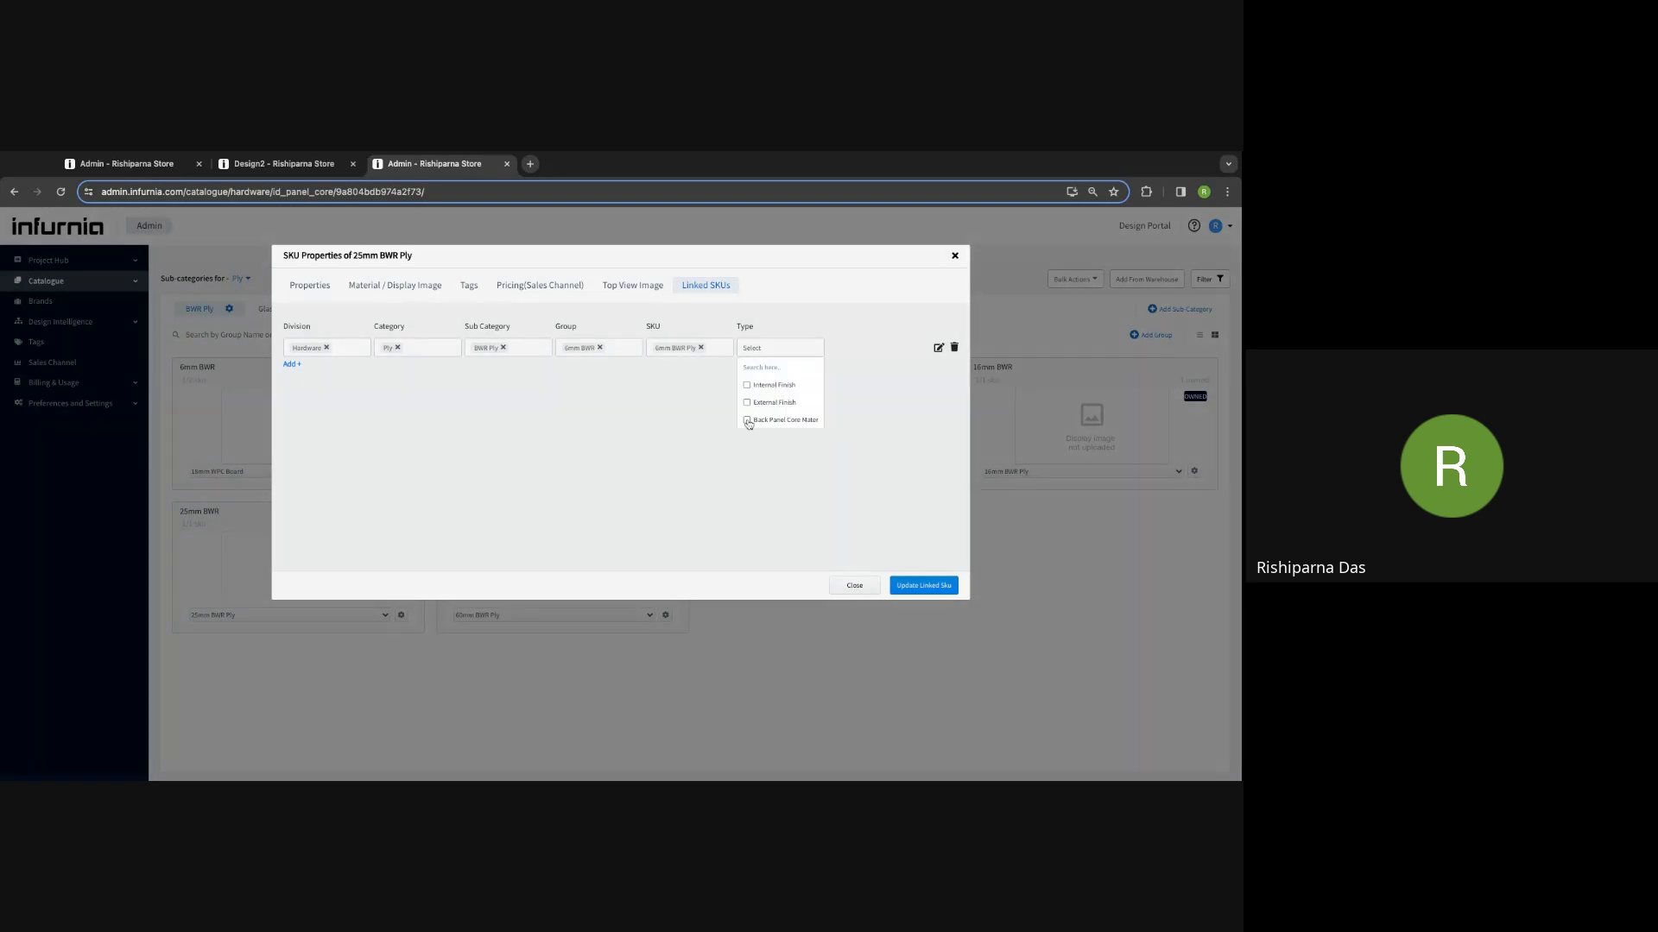
{"action": "left_click", "coordinate": [748, 421]}
{"action": "left_click", "coordinate": [850, 477]}
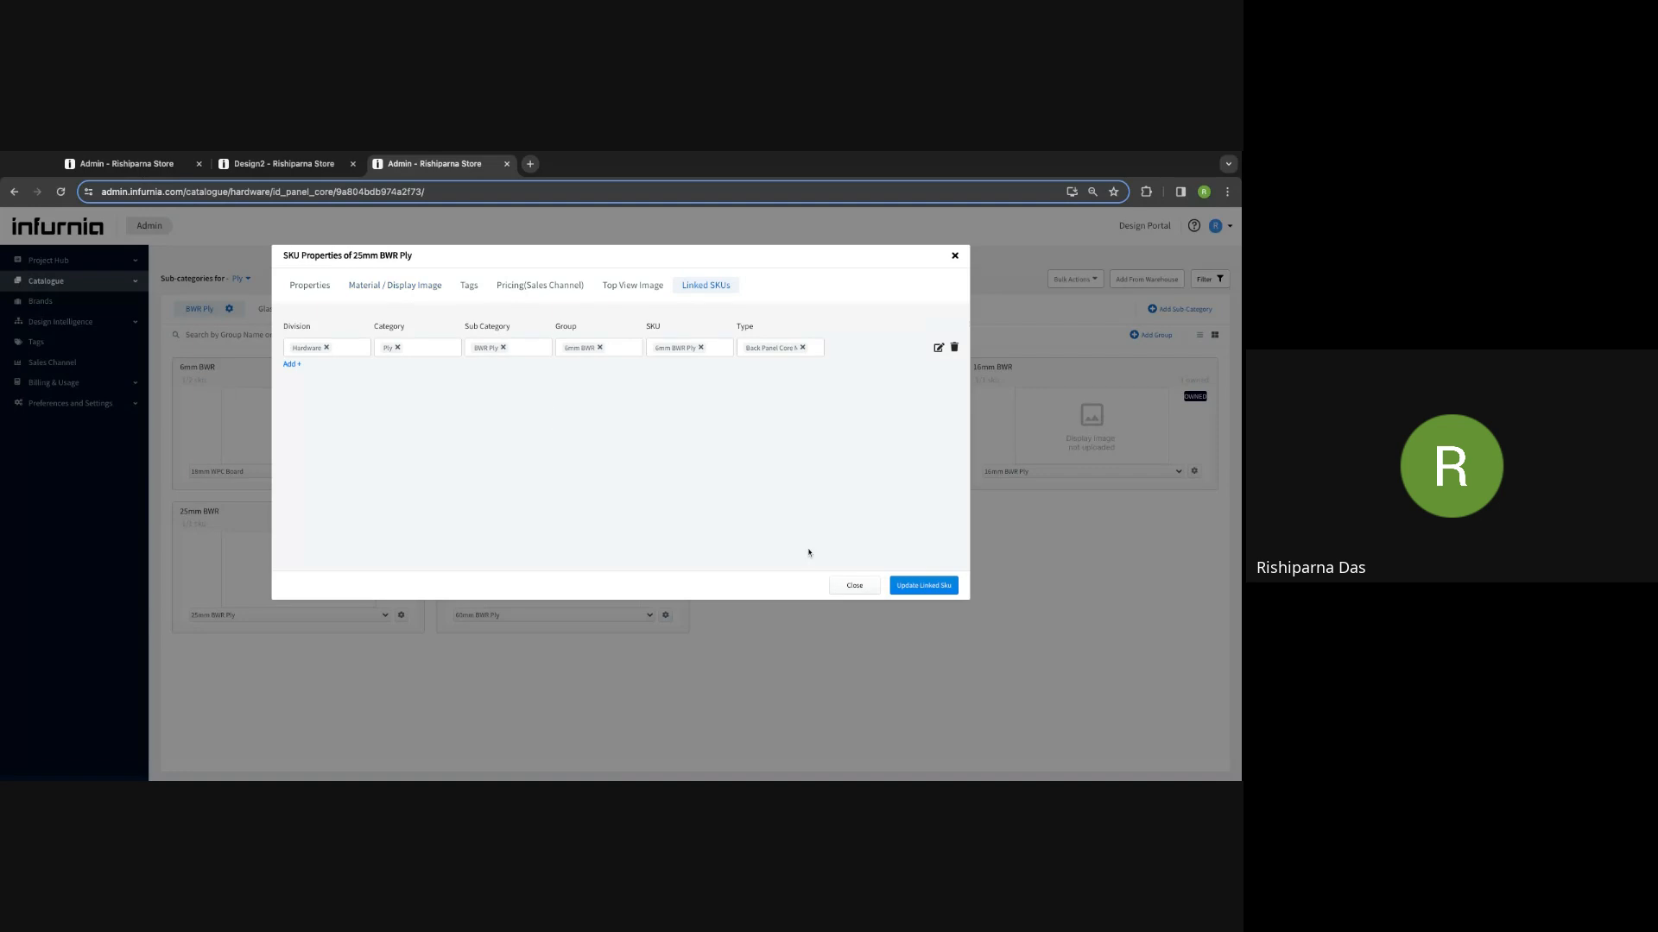
{"action": "left_click", "coordinate": [931, 591]}
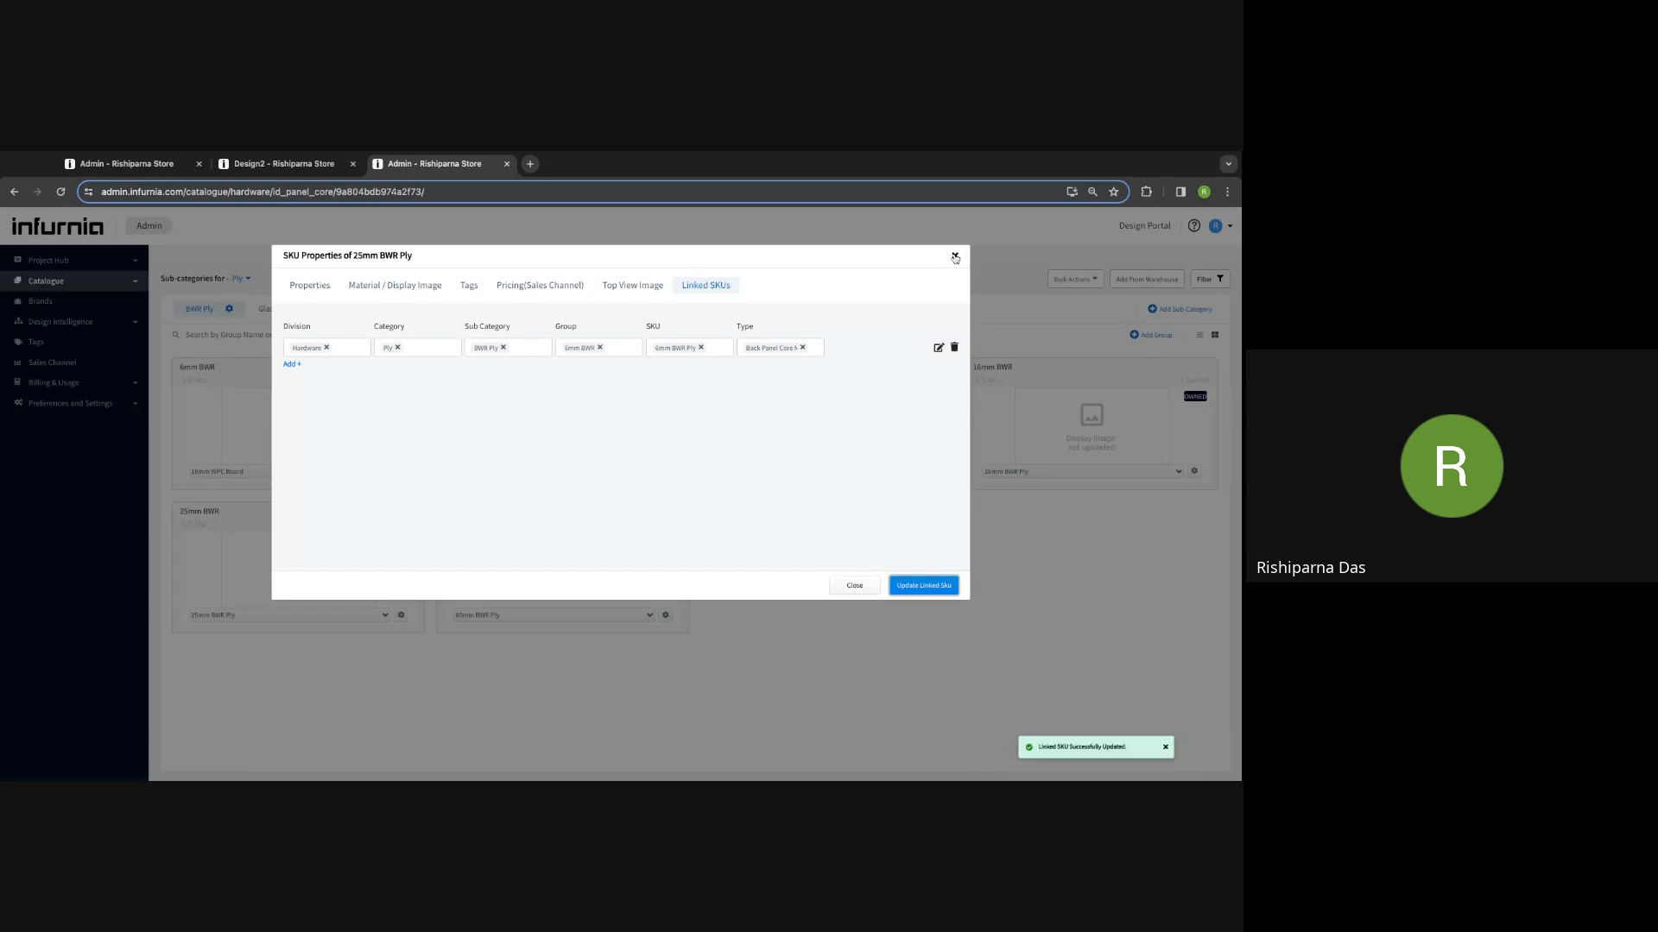
{"action": "left_click", "coordinate": [955, 257]}
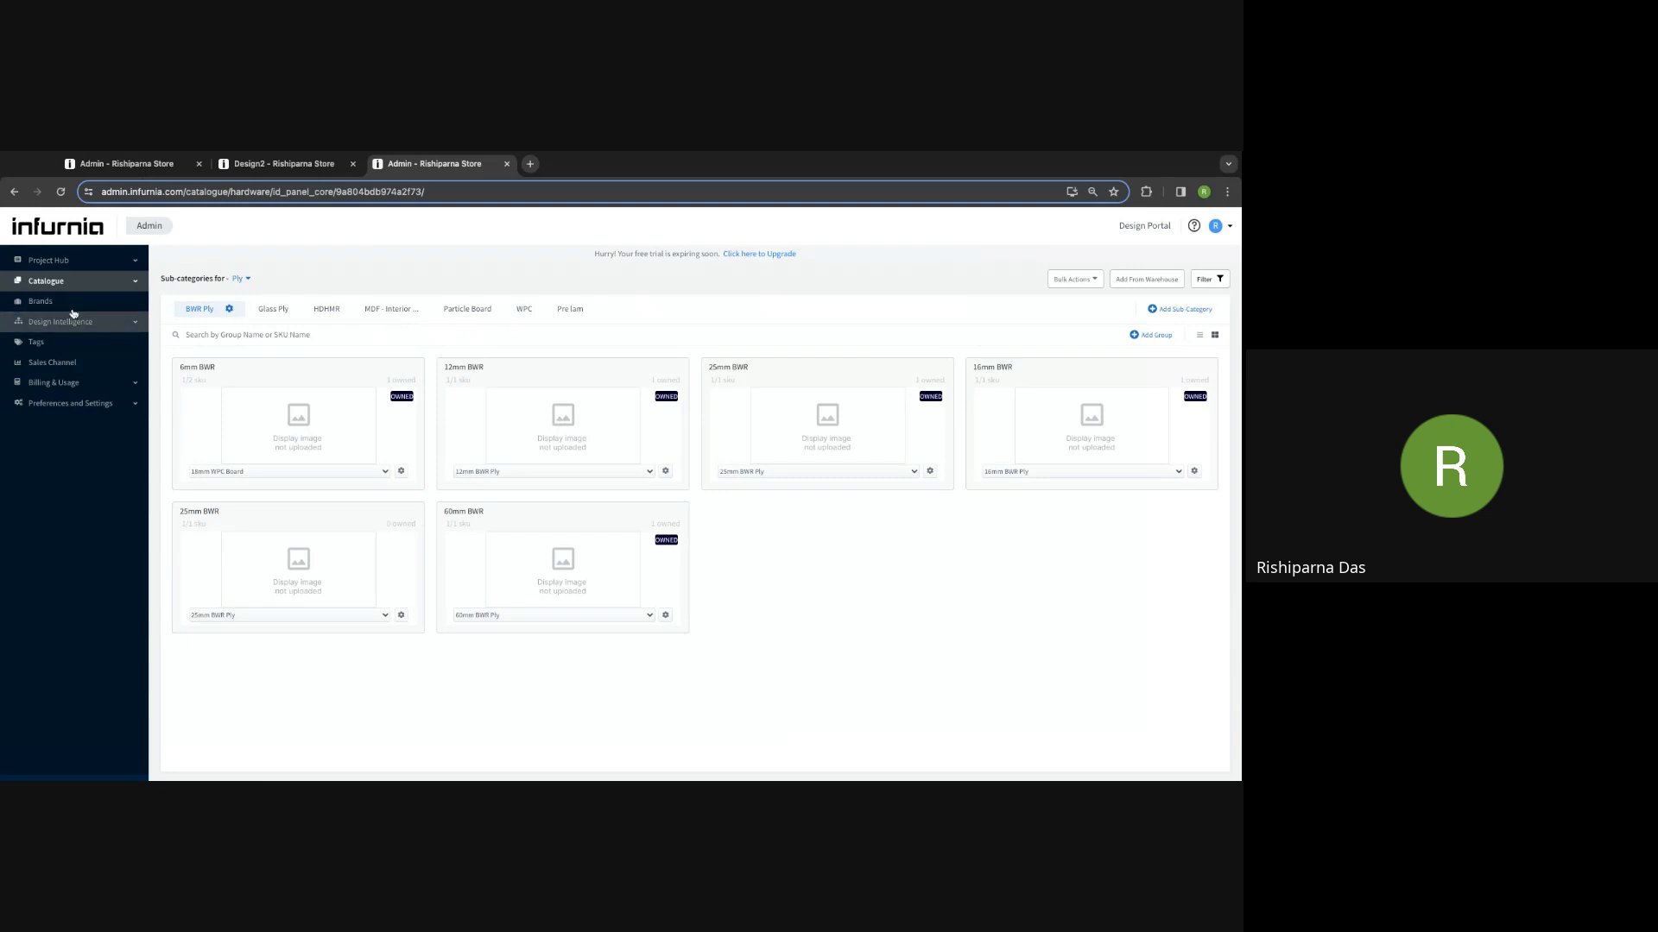
Step: Open the Baskets hardware category and show the SKU options for C Shape Drawer - Legrabox
{"action": "left_click", "coordinate": [110, 287]}
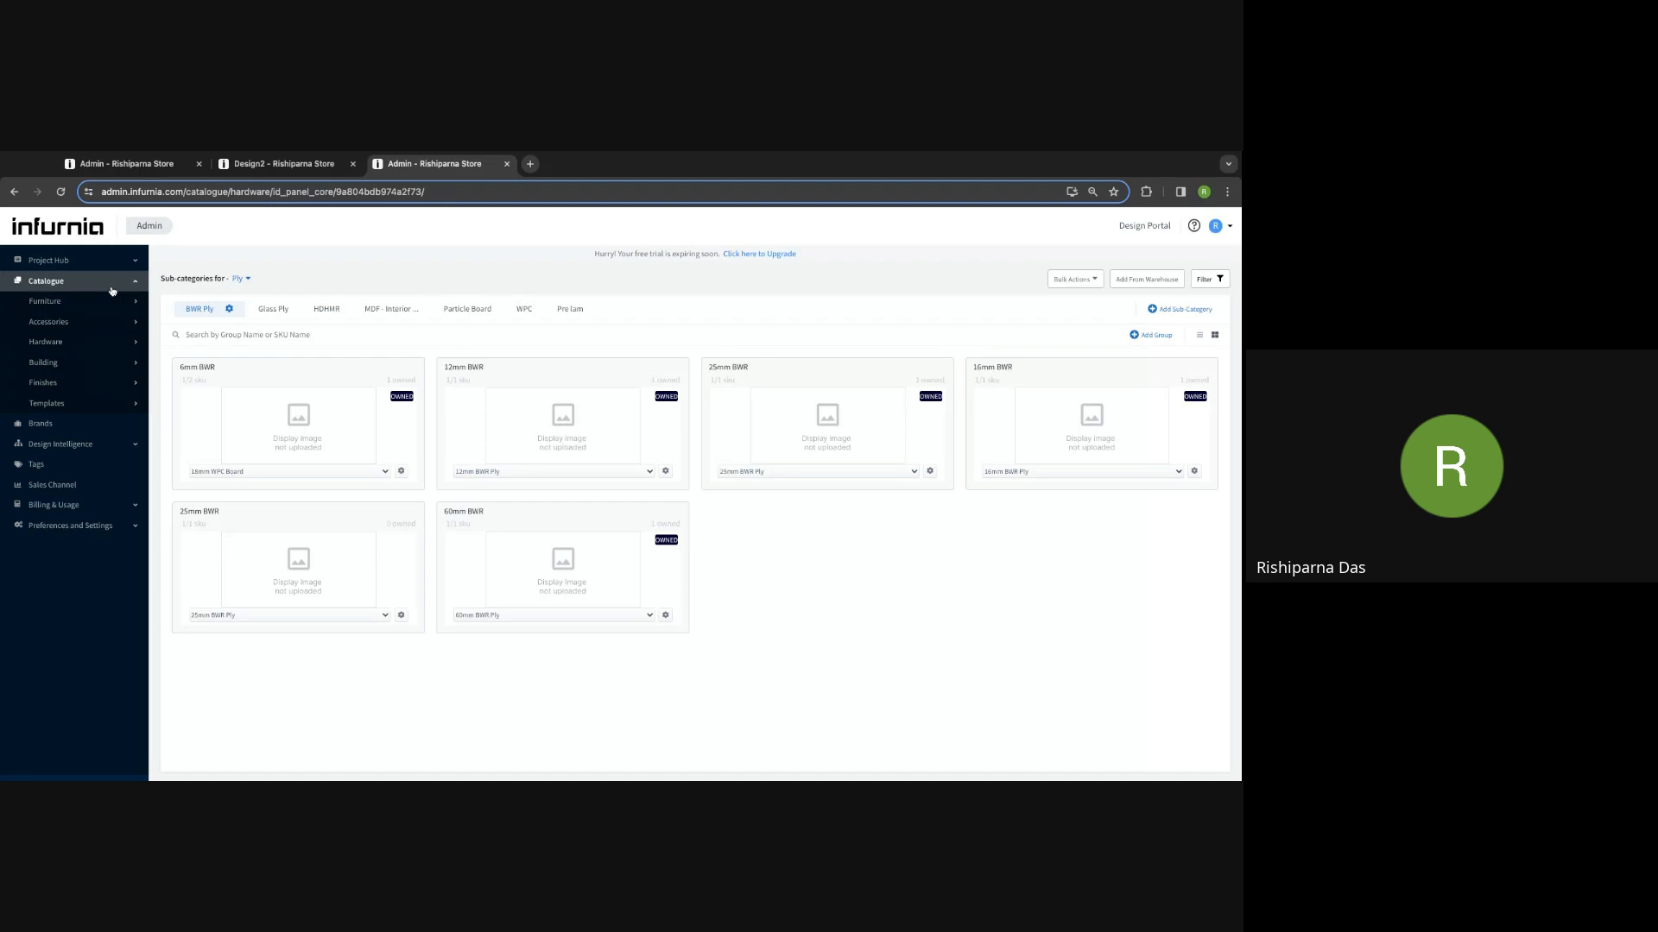
{"action": "left_click", "coordinate": [87, 348]}
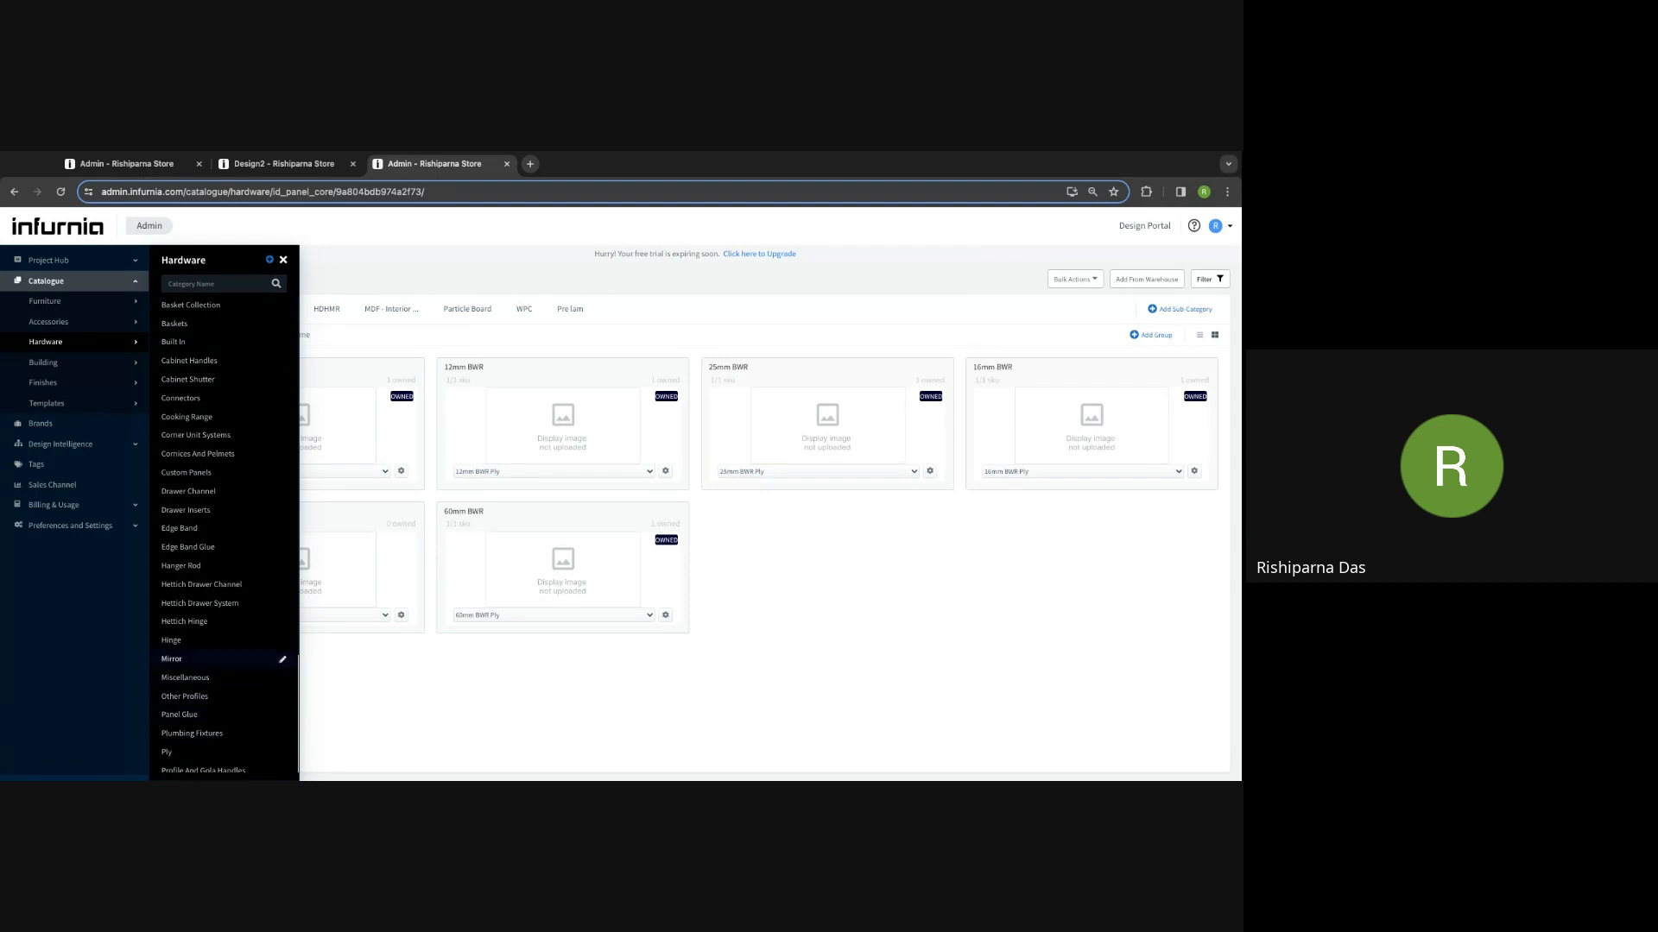
{"action": "left_click", "coordinate": [208, 333]}
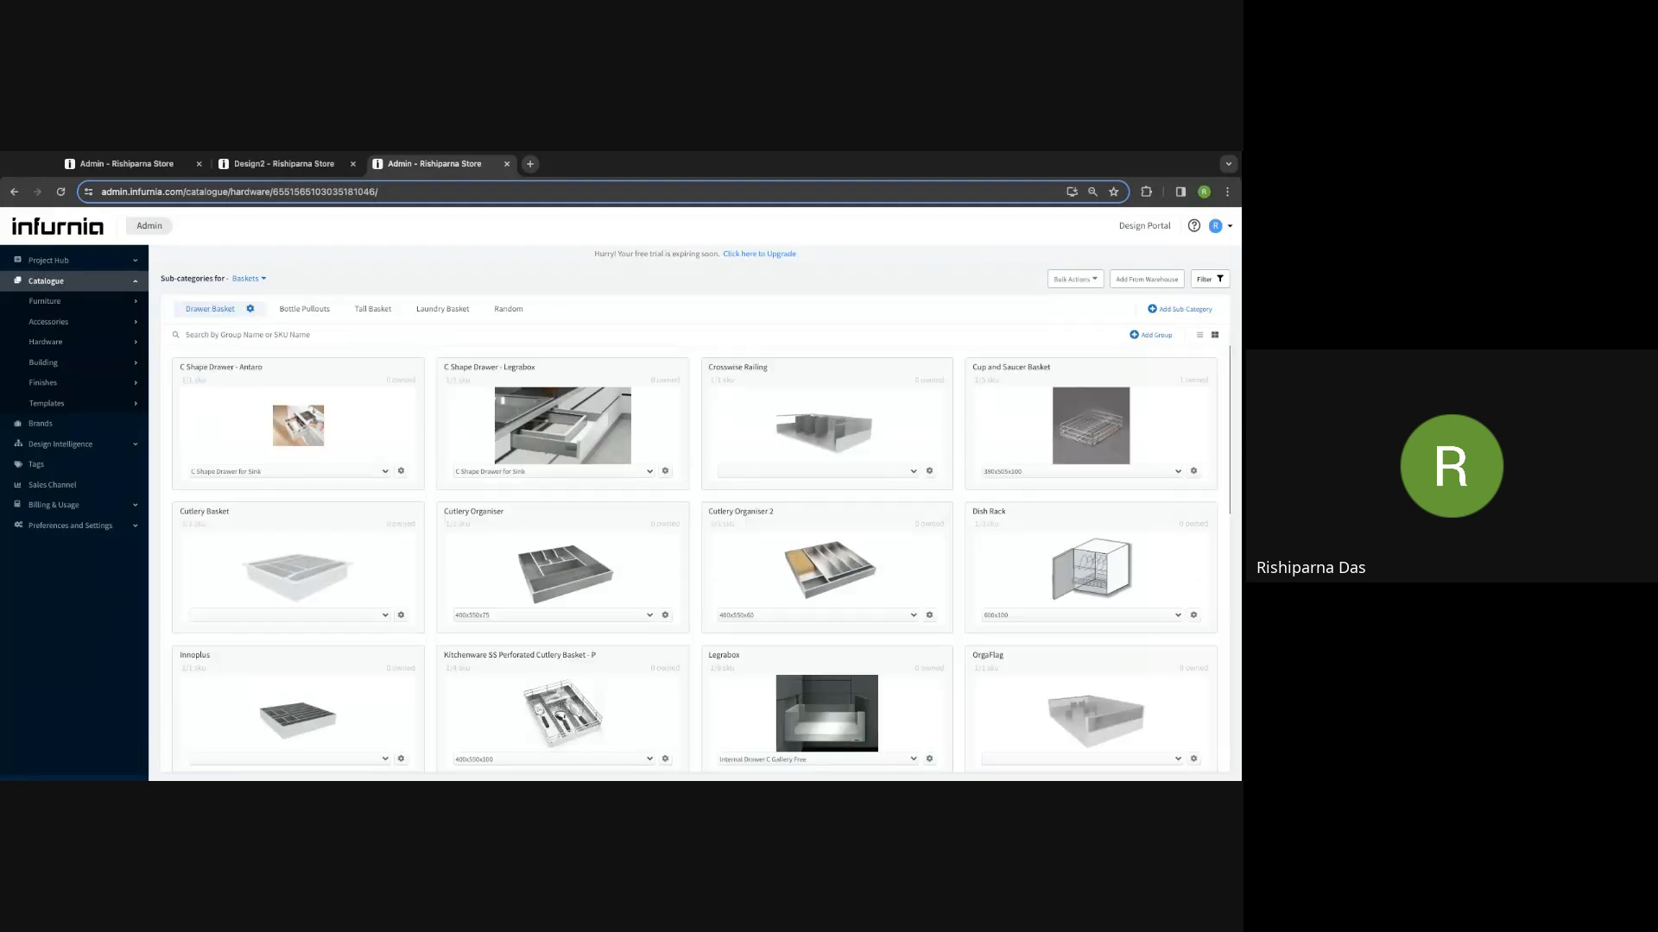
{"action": "scroll", "coordinate": [1062, 603], "scroll_direction": "down", "scroll_amount": 5}
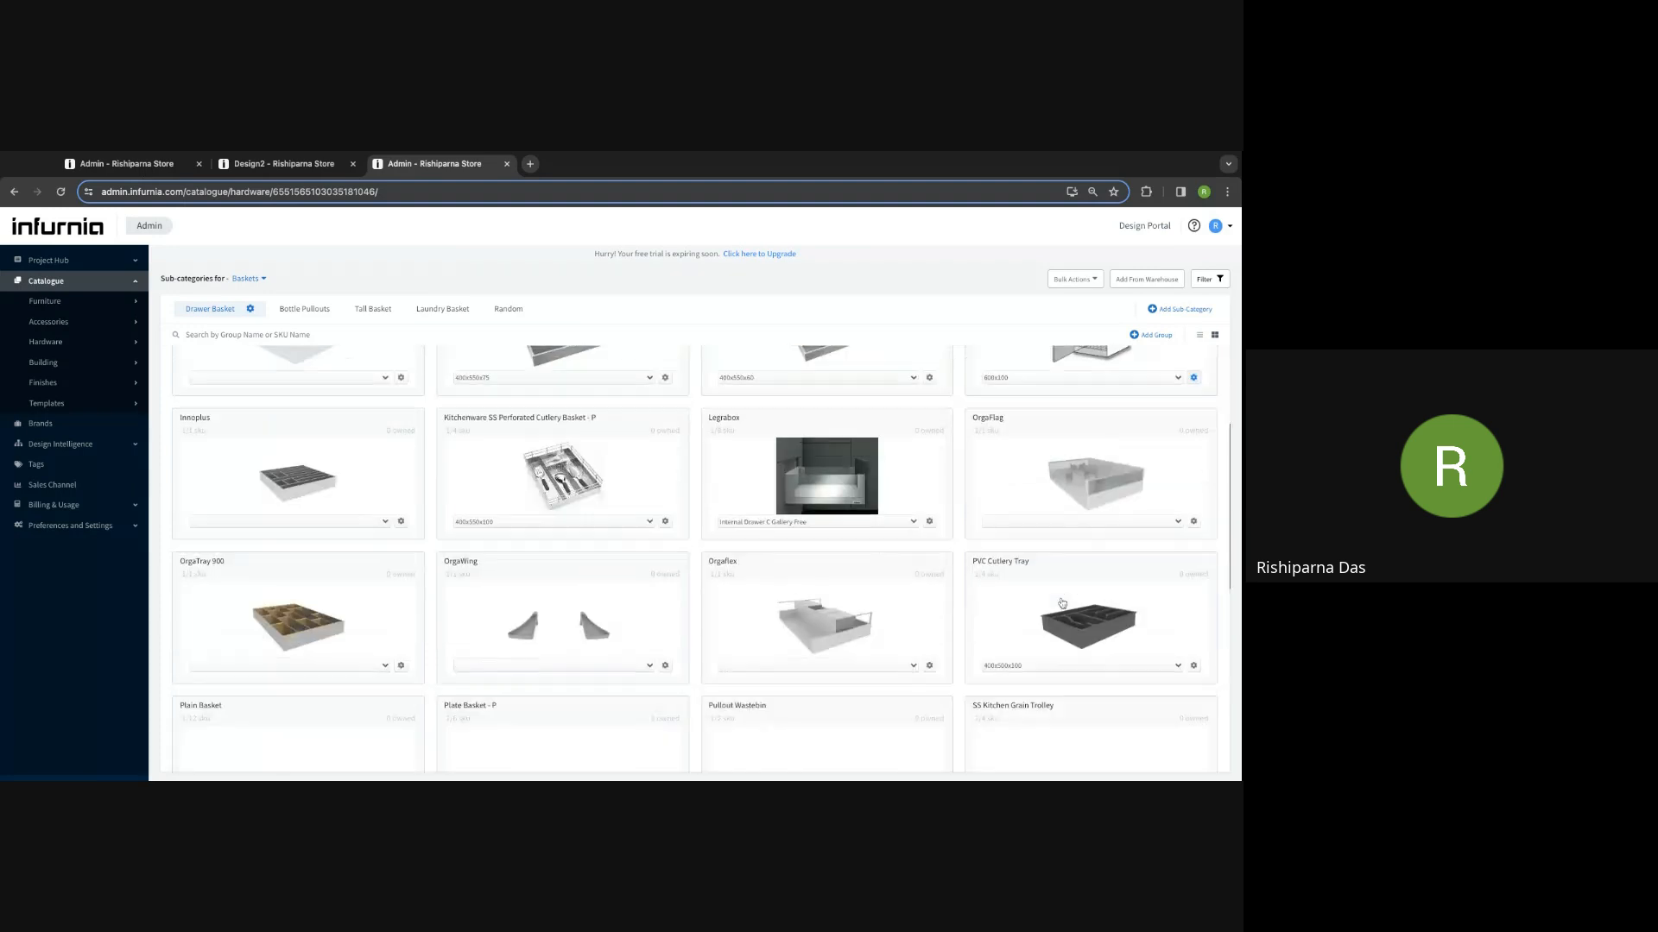
{"action": "scroll", "coordinate": [1062, 603], "scroll_direction": "up", "scroll_amount": 5}
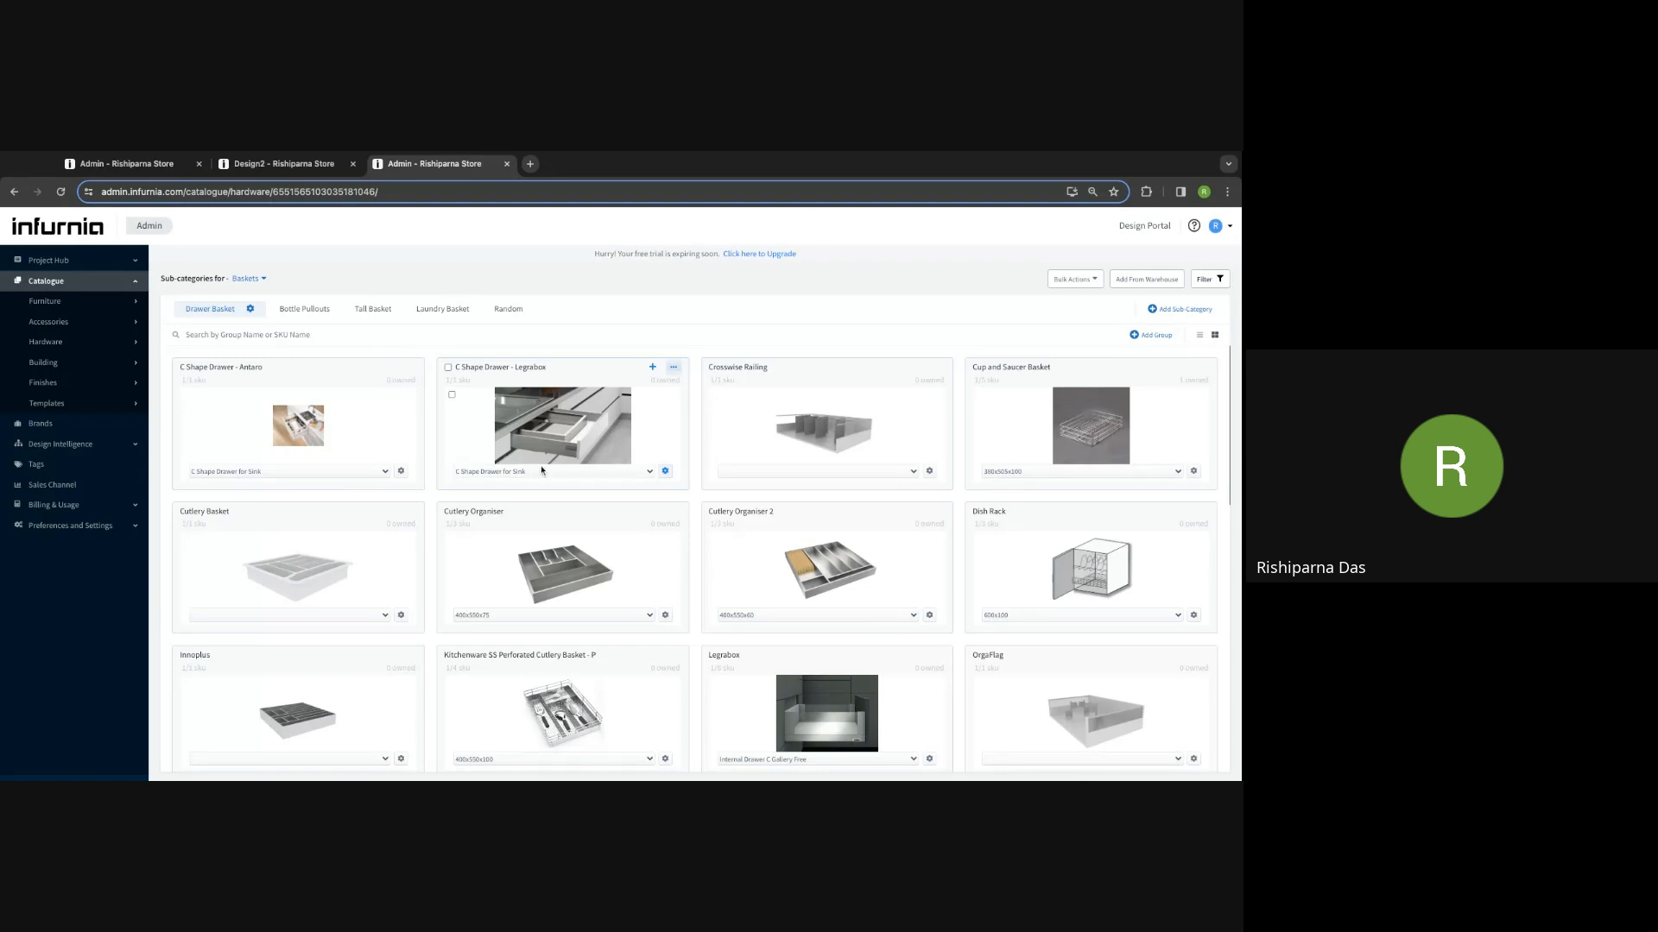
{"action": "left_click", "coordinate": [664, 471]}
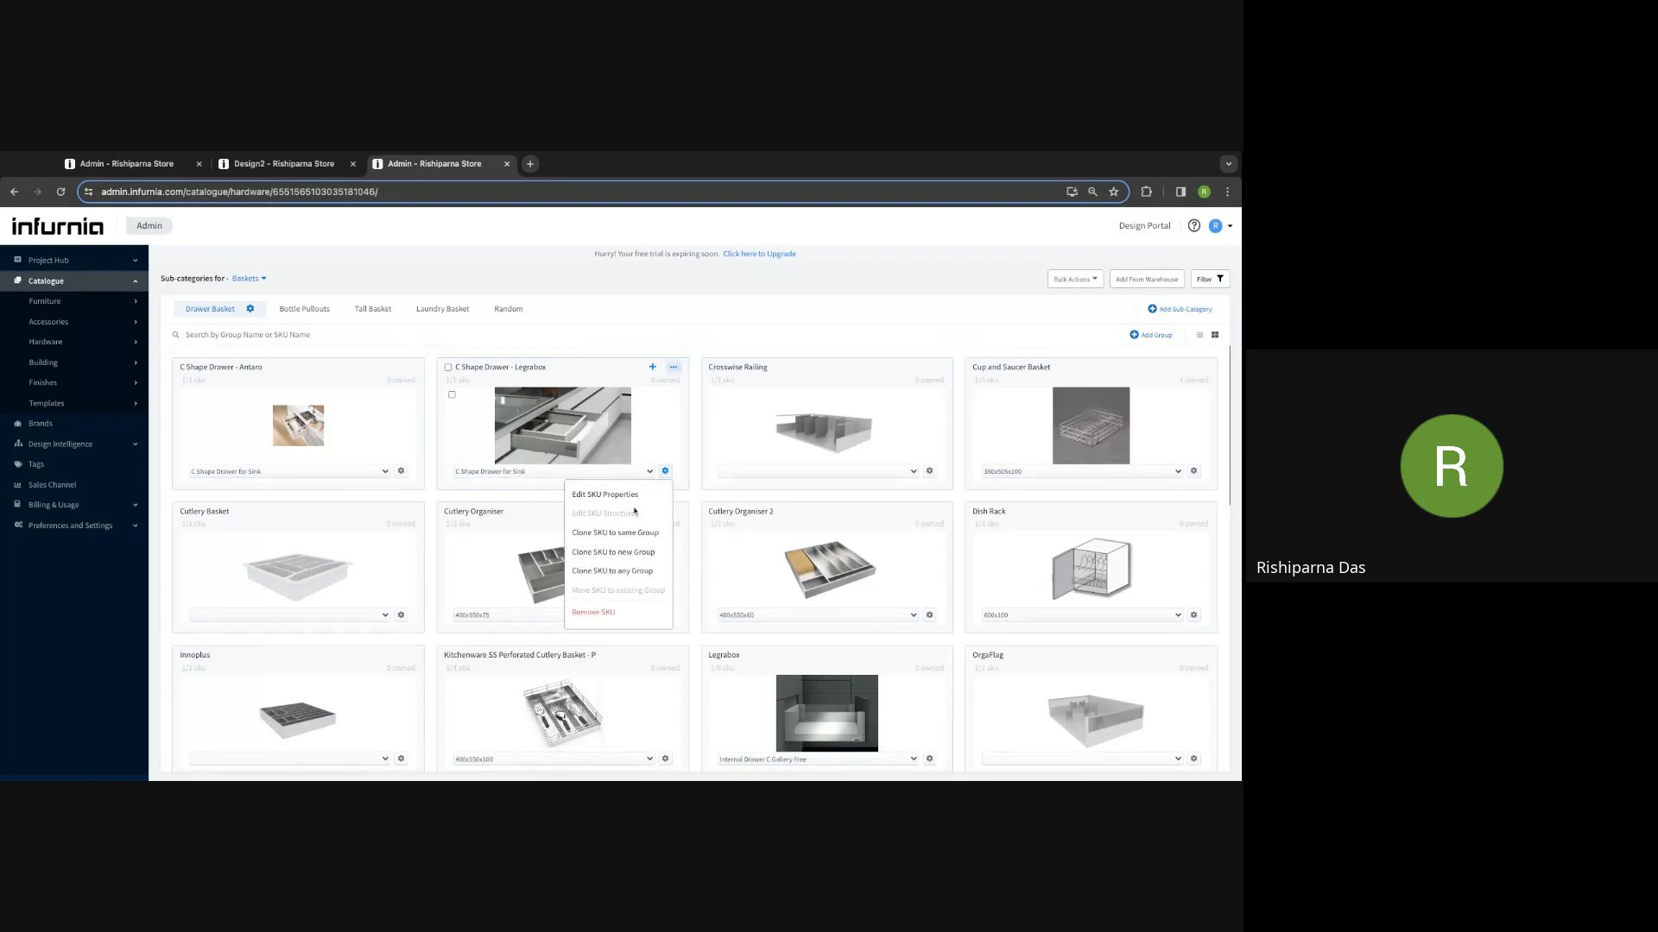
Step: Clone the Wicker Basket_1 group into its current Drawer Basket sub-category, including sales channel mapping and prices for all its SKUs
{"action": "scroll", "coordinate": [621, 607], "scroll_direction": "down", "scroll_amount": 10}
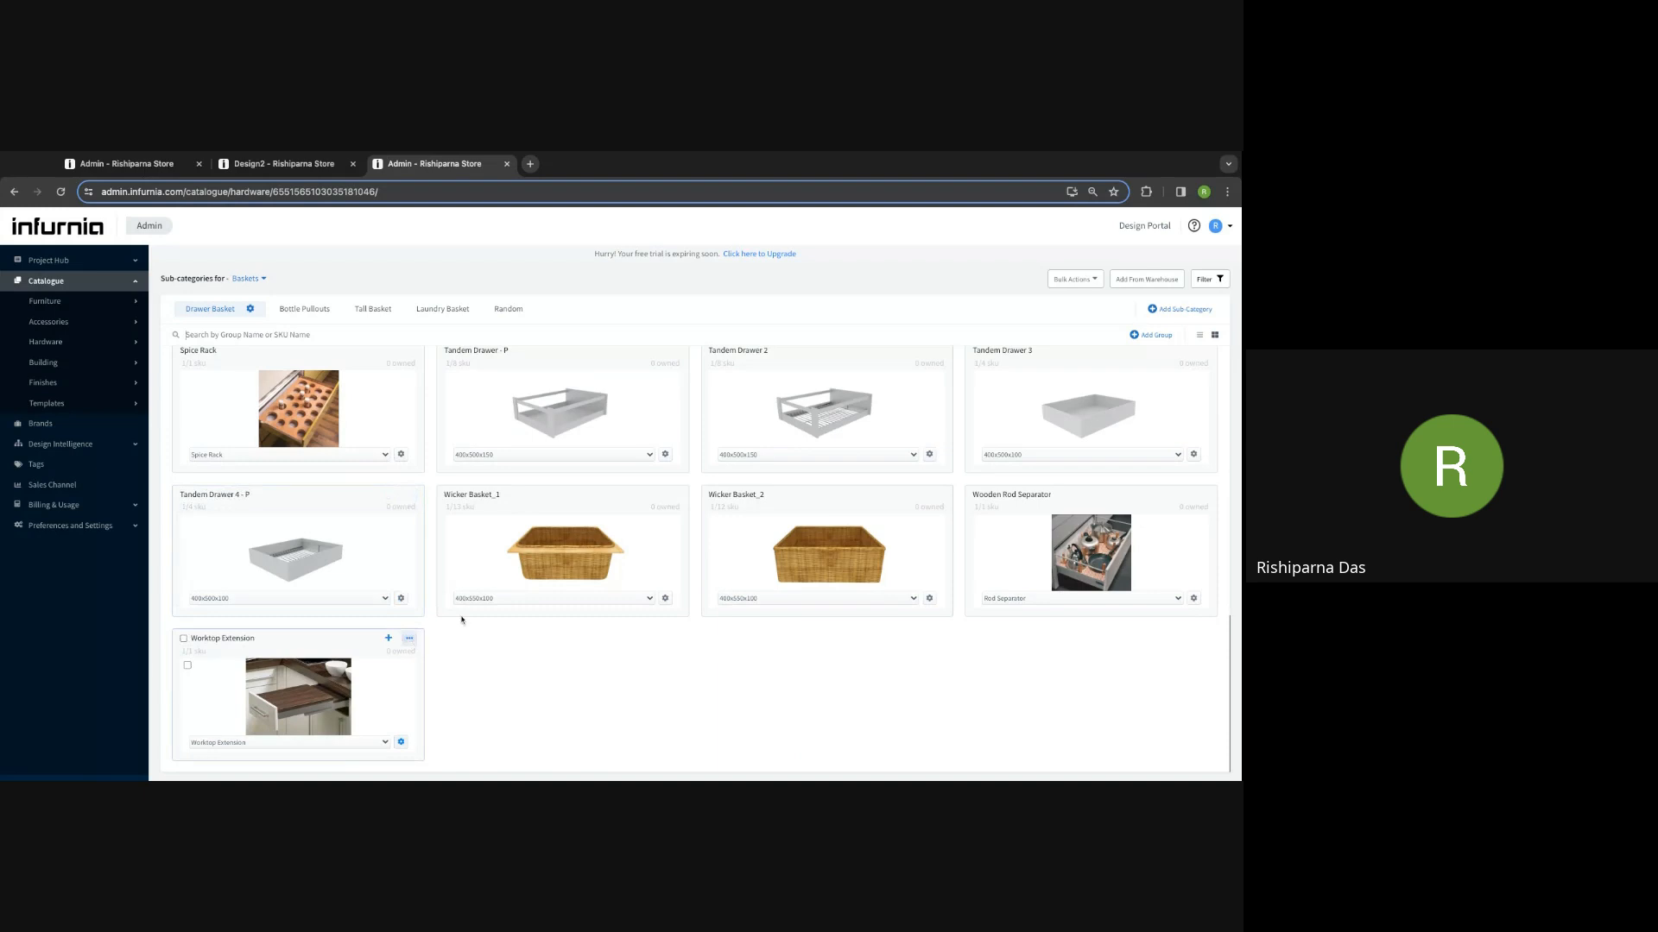
{"action": "left_click", "coordinate": [677, 495]}
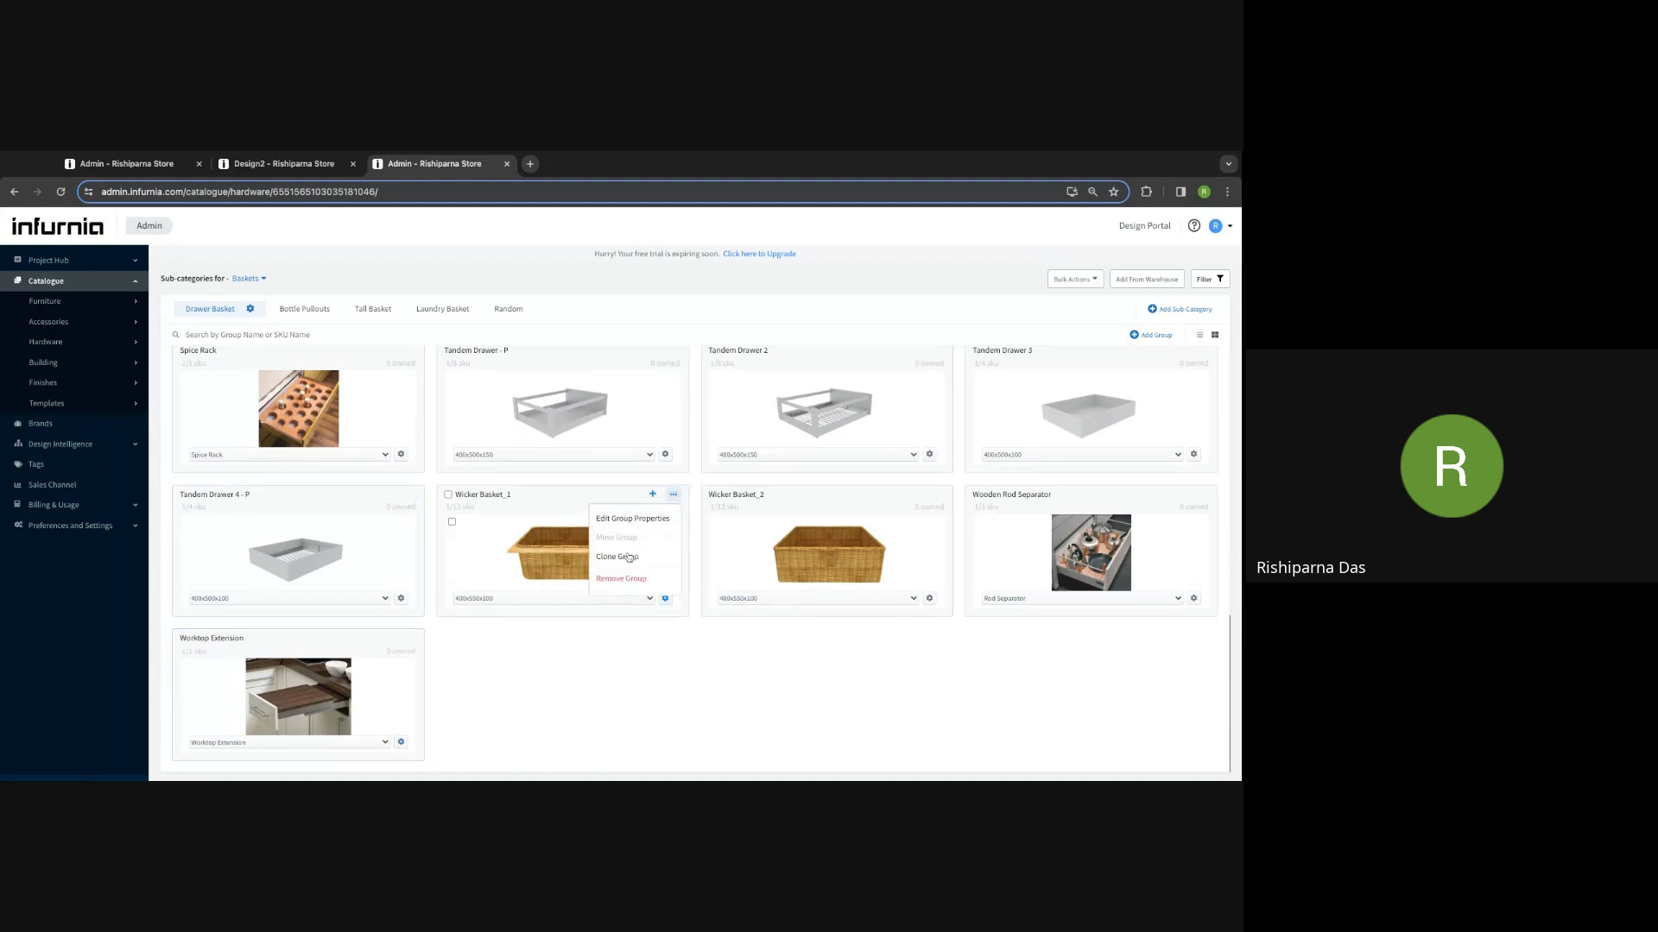
{"action": "left_click", "coordinate": [627, 561]}
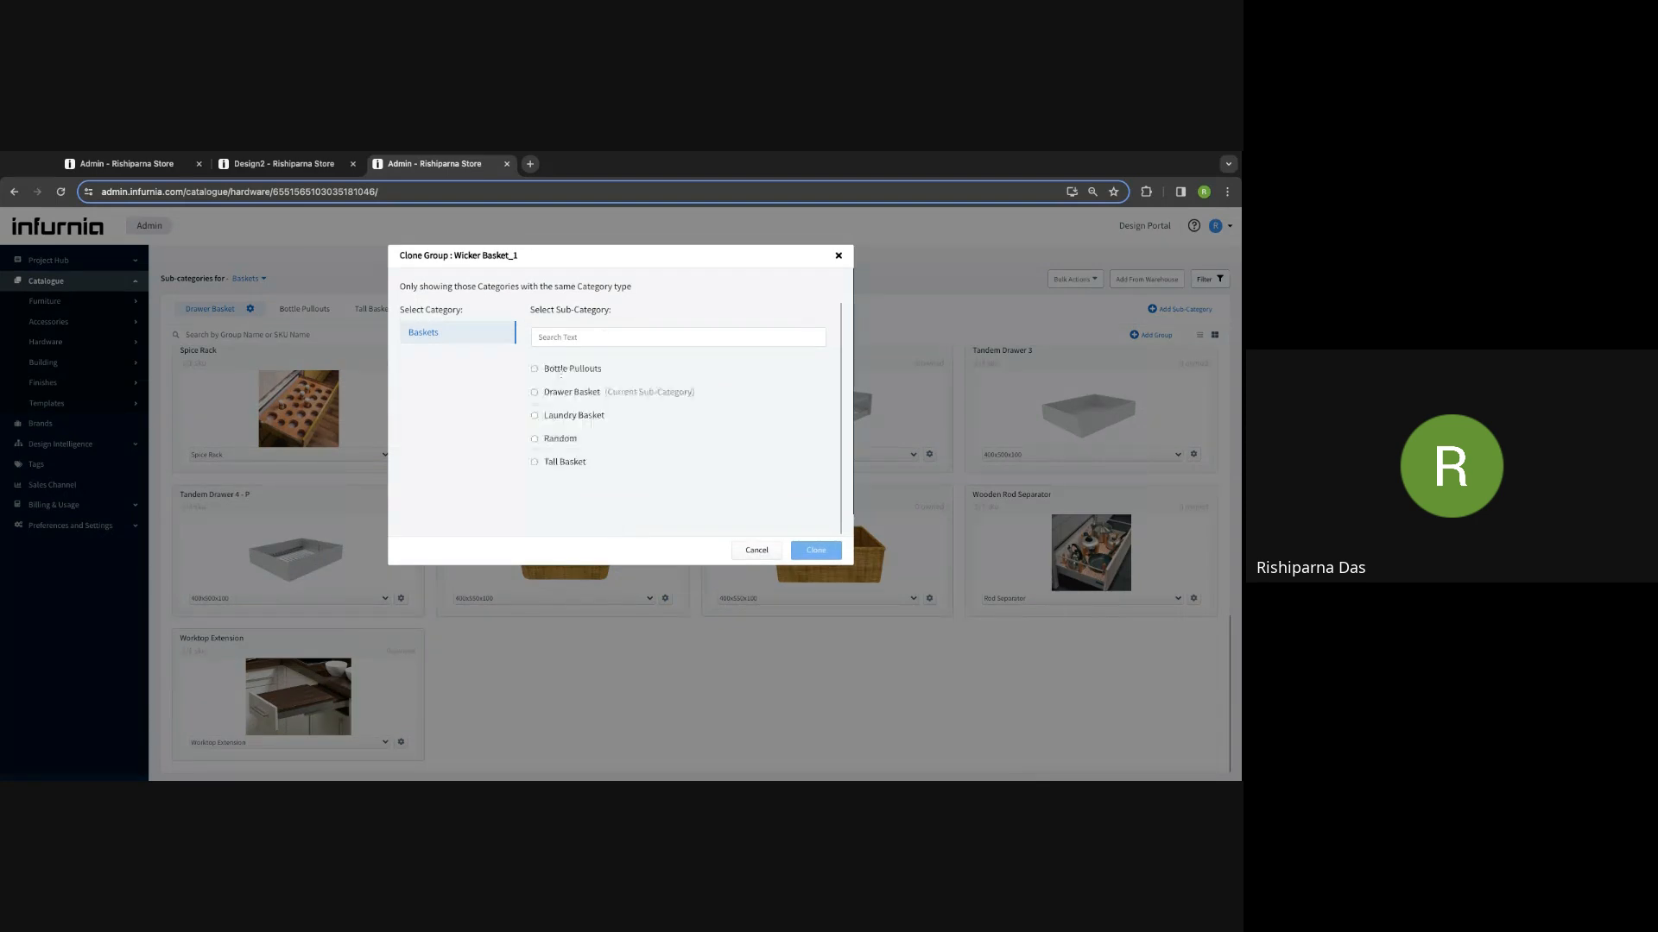
{"action": "left_click", "coordinate": [540, 393]}
{"action": "left_click", "coordinate": [815, 550]}
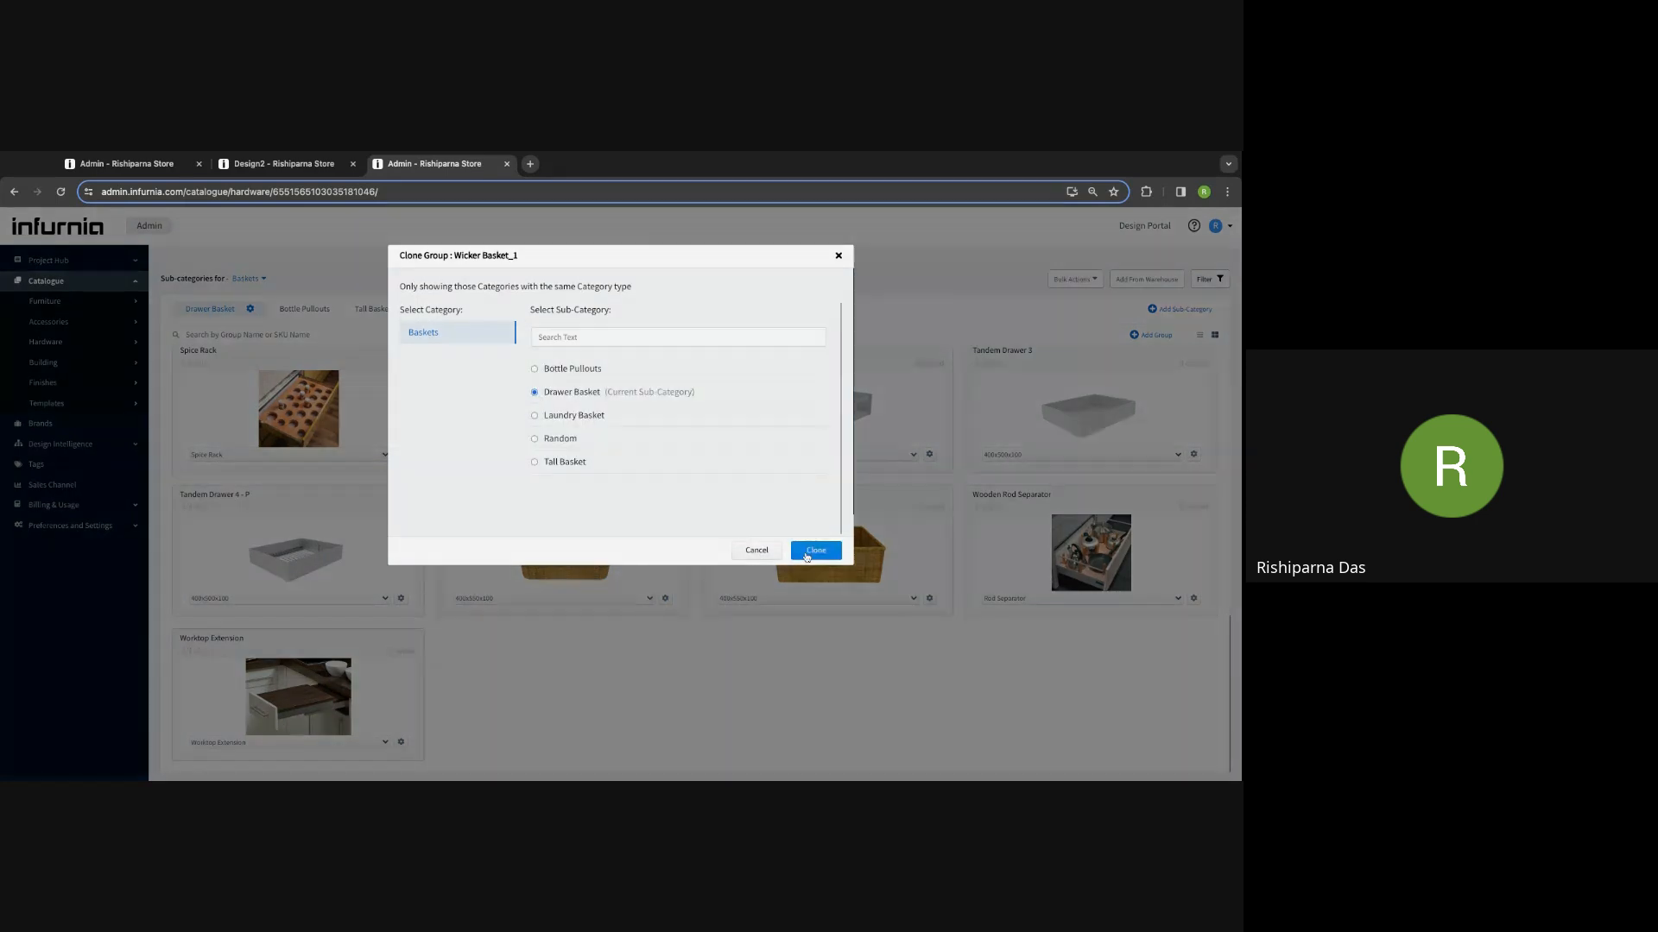
{"action": "scroll", "coordinate": [770, 307], "scroll_direction": "down", "scroll_amount": 2}
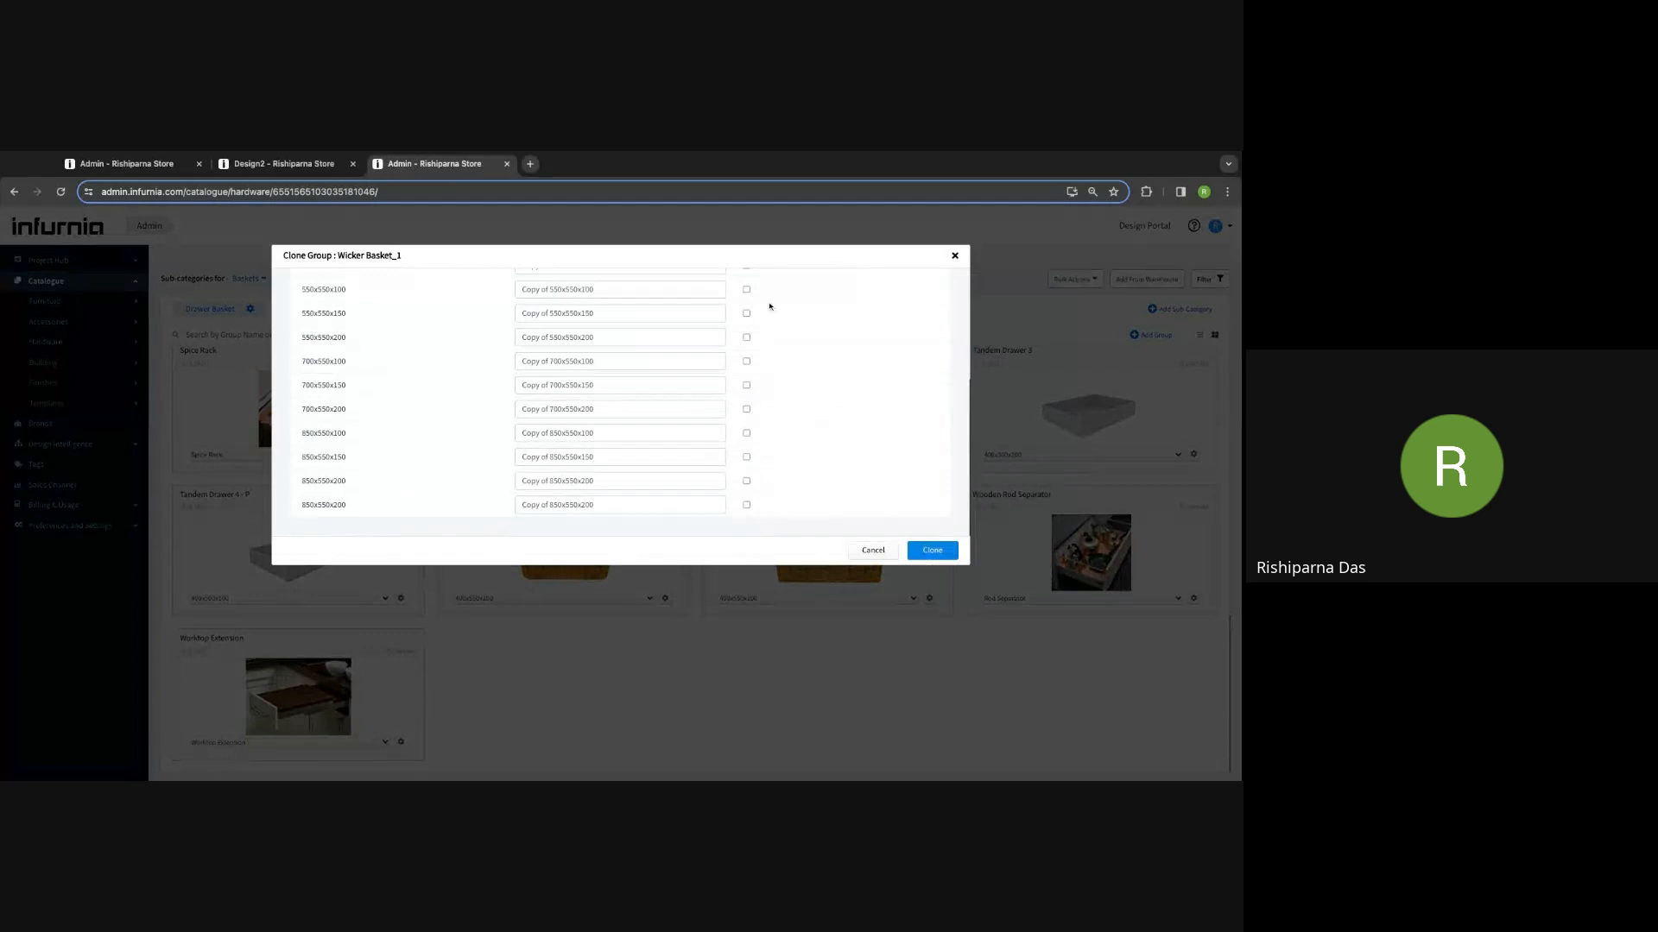
{"action": "scroll", "coordinate": [747, 354], "scroll_direction": "up", "scroll_amount": 3}
{"action": "left_click", "coordinate": [745, 383]}
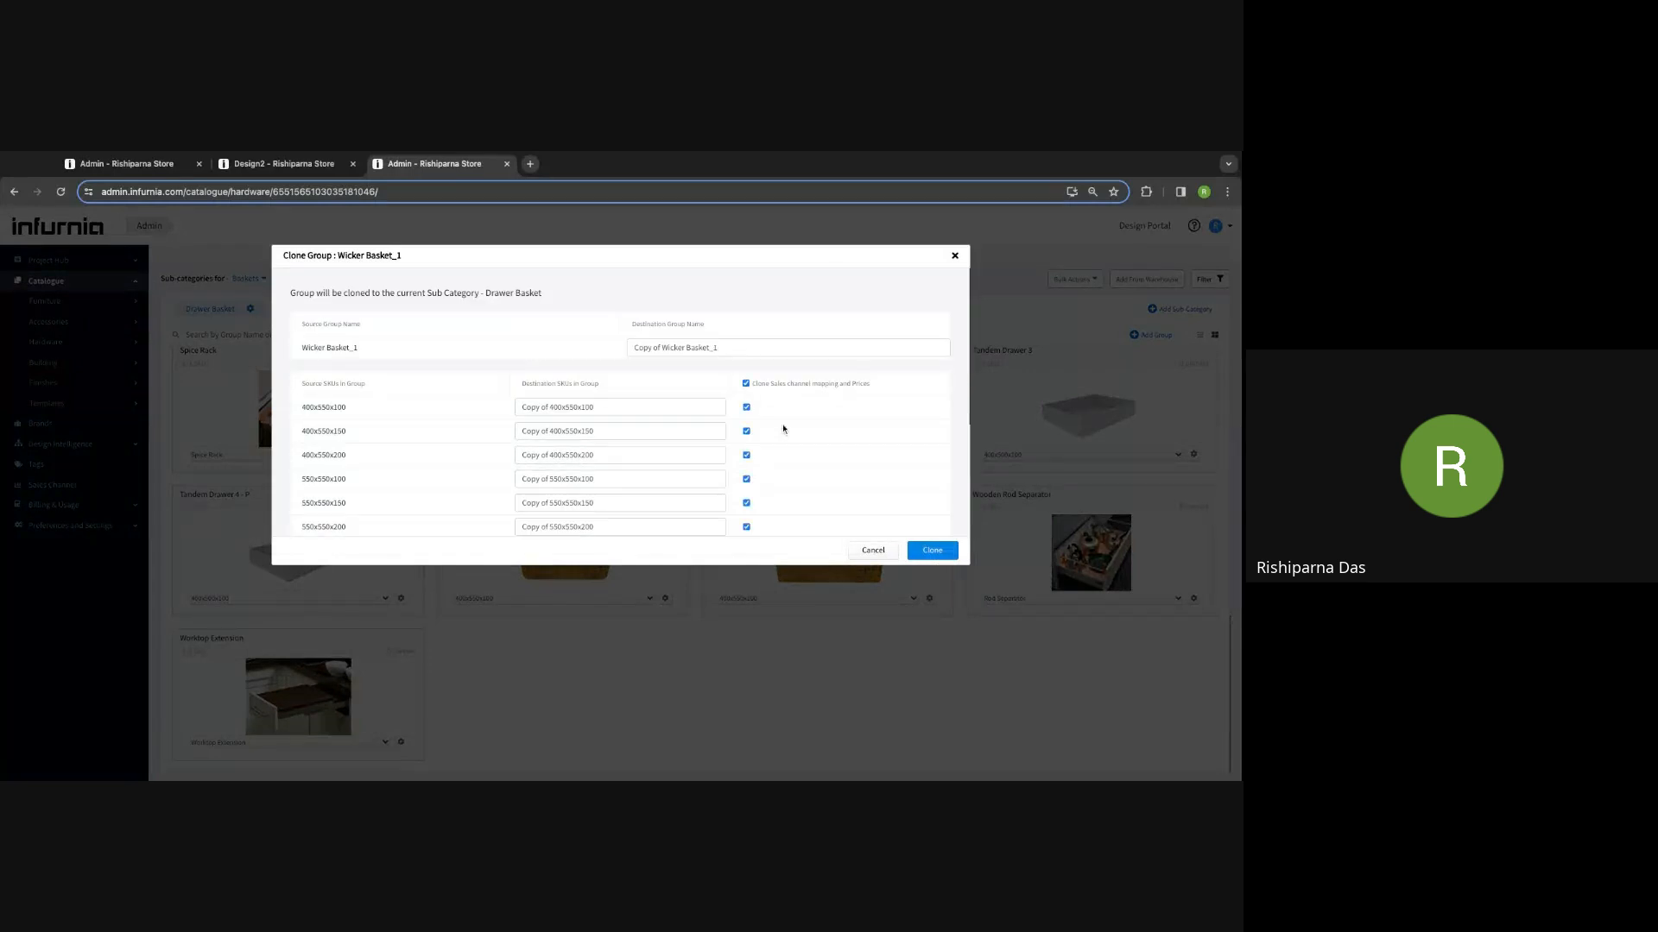
{"action": "left_click", "coordinate": [932, 550]}
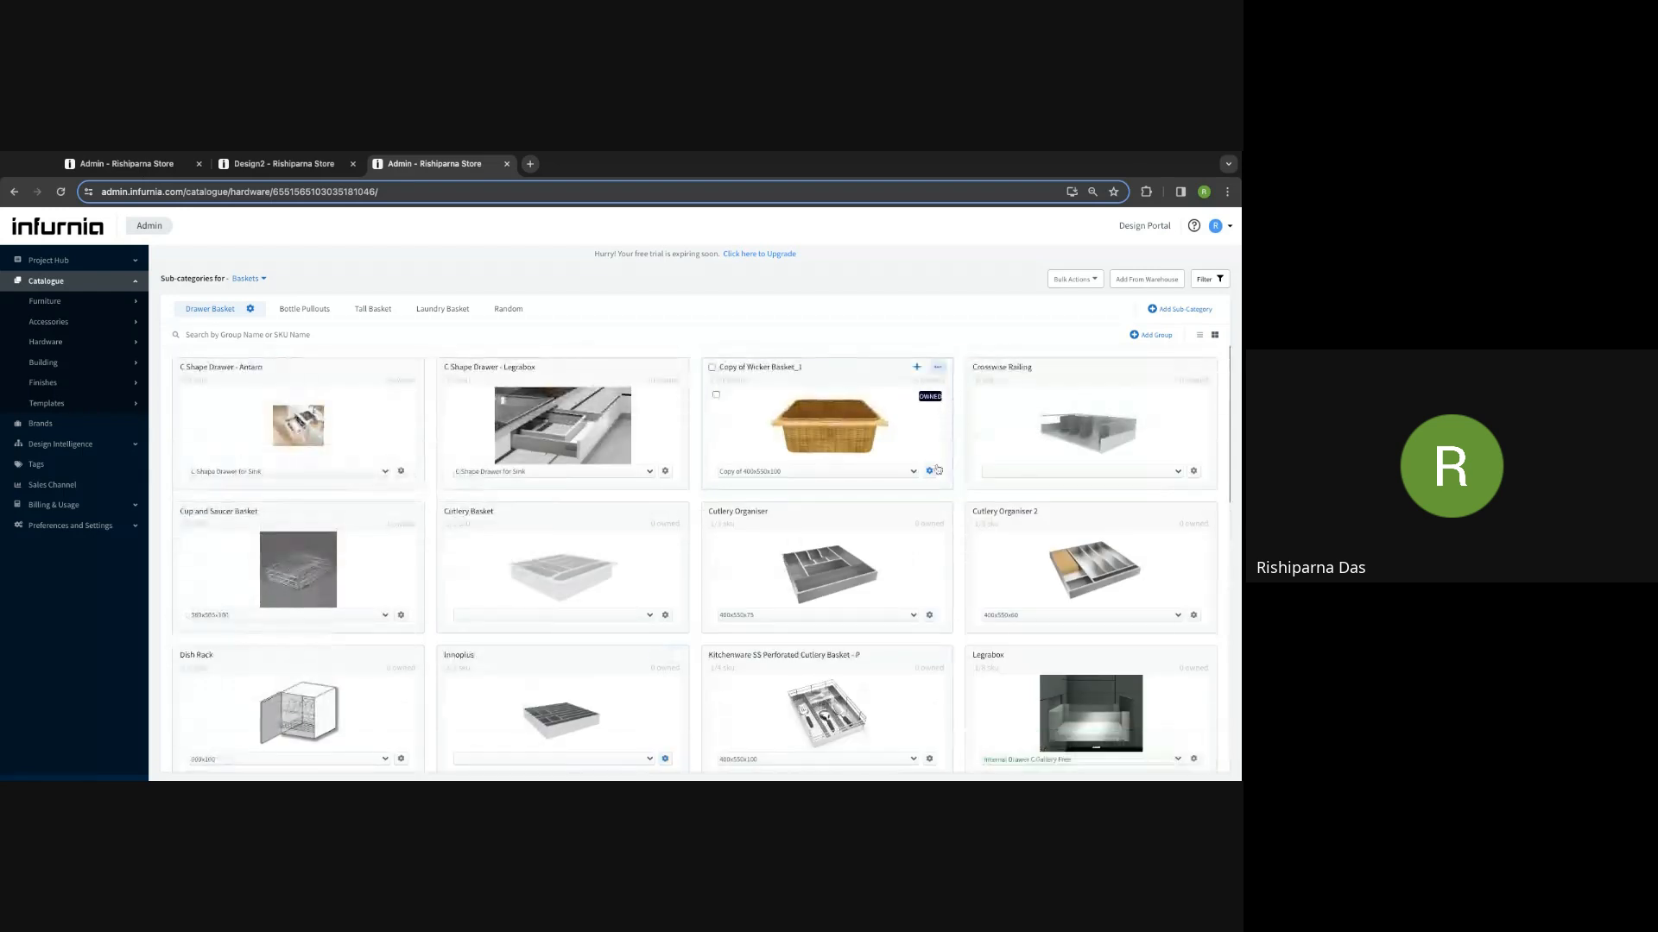
Step: Check the 3D model in the SKU properties of Copy of 400x550x100 in the cloned basket group, closing the properties when done
{"action": "left_click", "coordinate": [929, 471]}
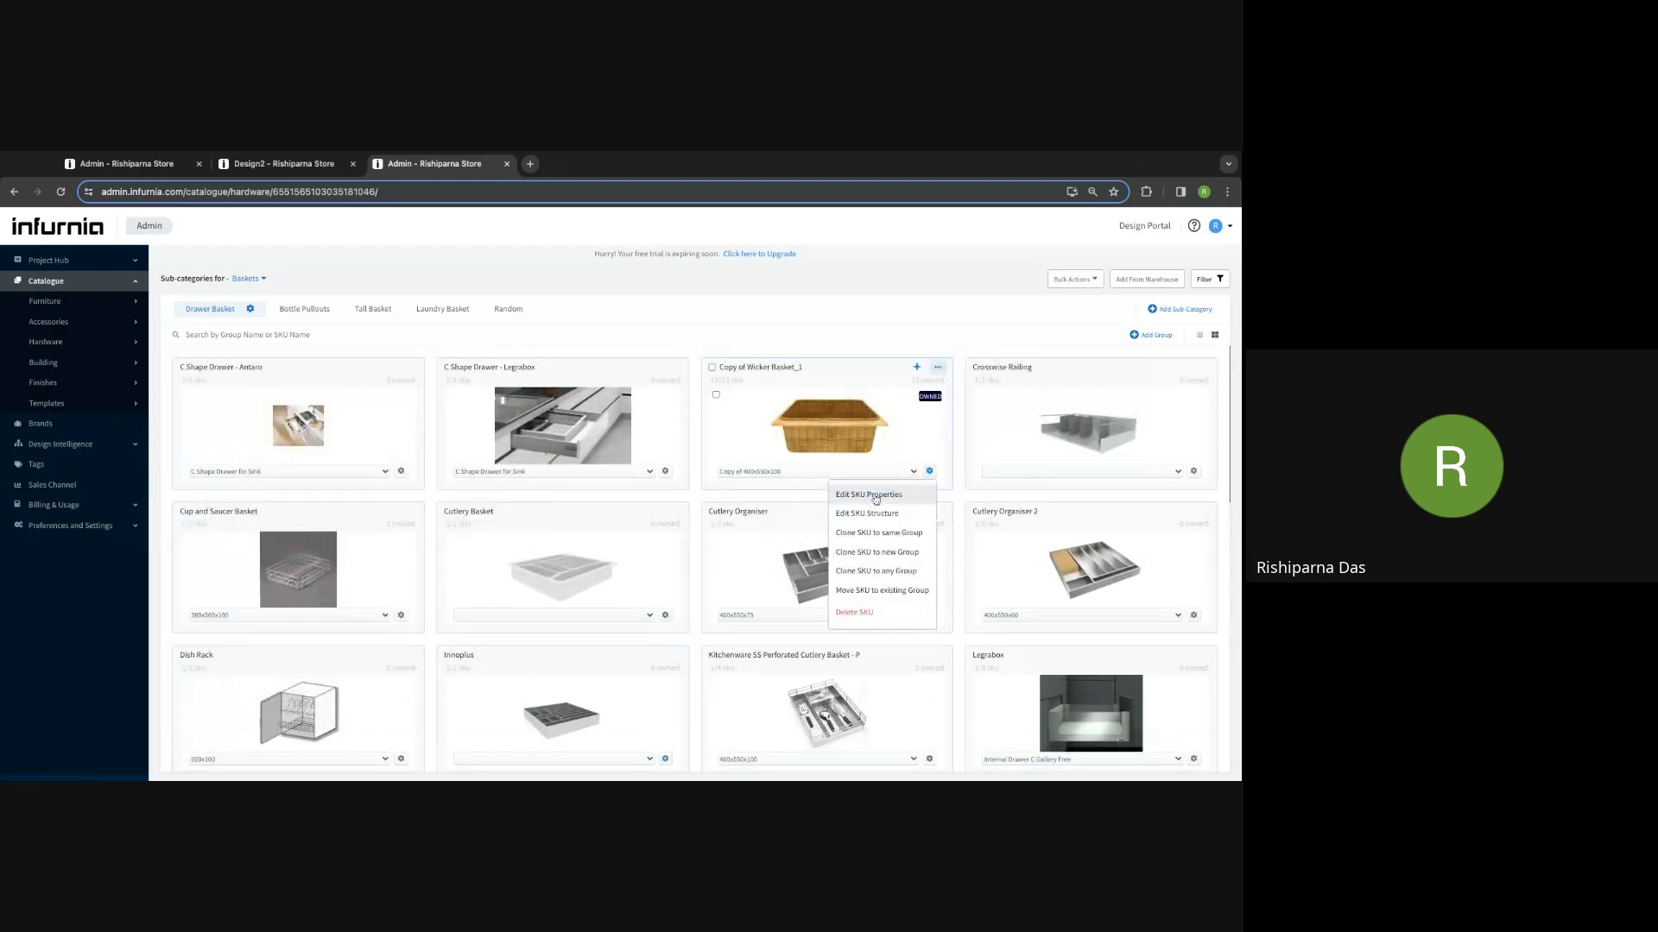
{"action": "left_click", "coordinate": [870, 496]}
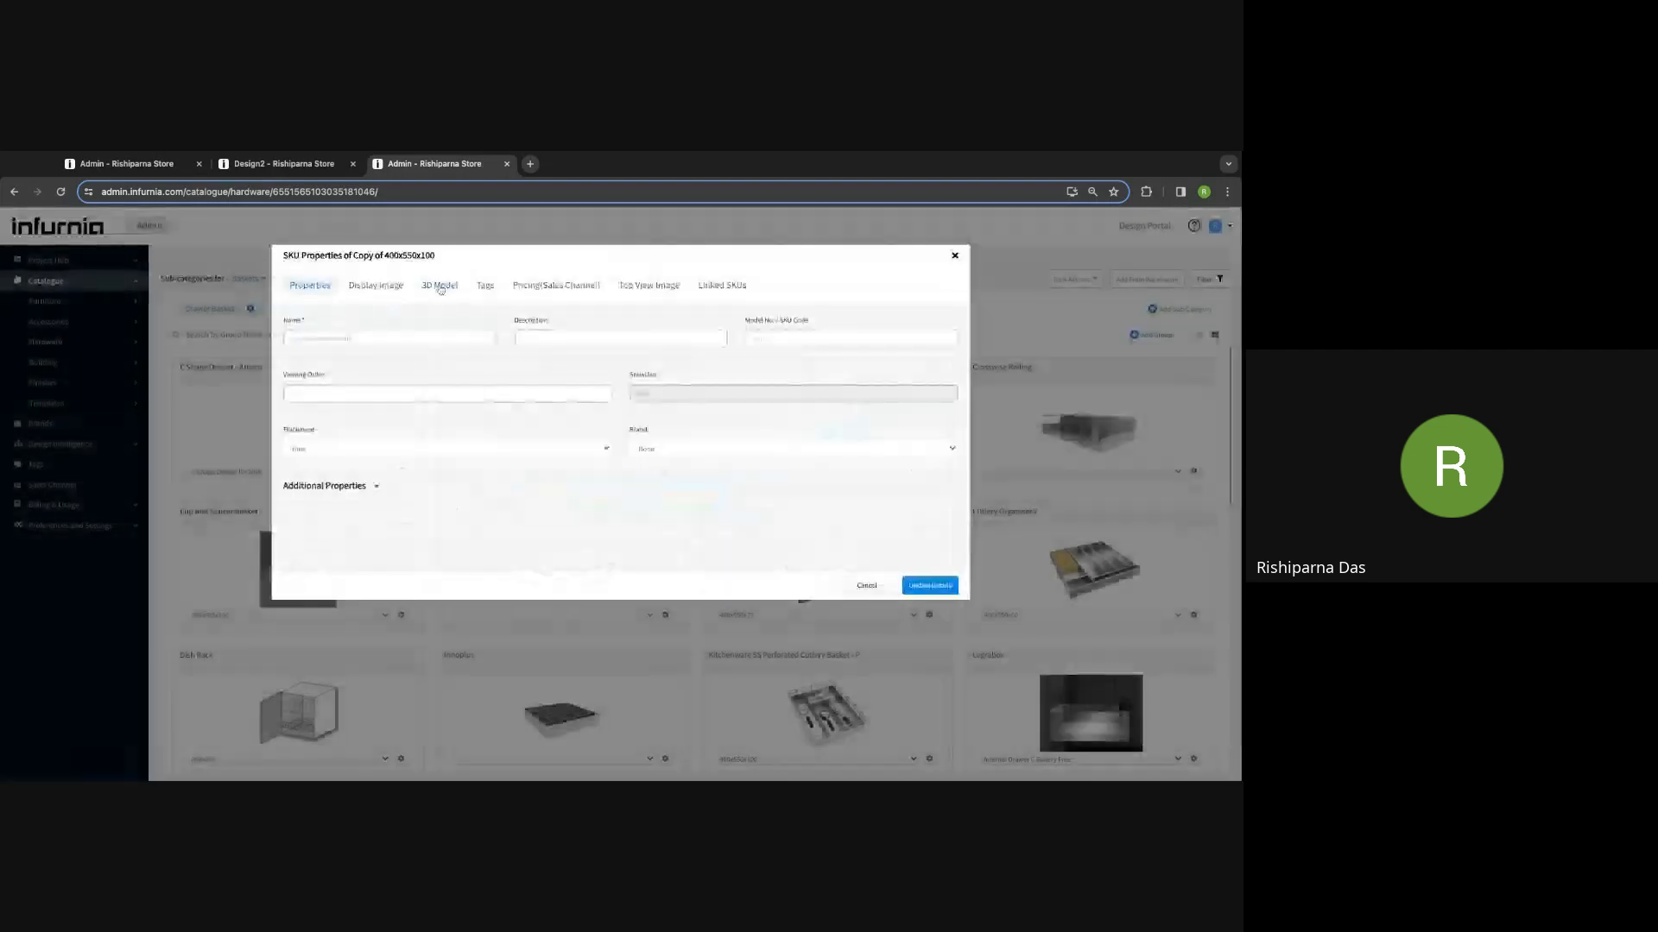
{"action": "left_click", "coordinate": [440, 285]}
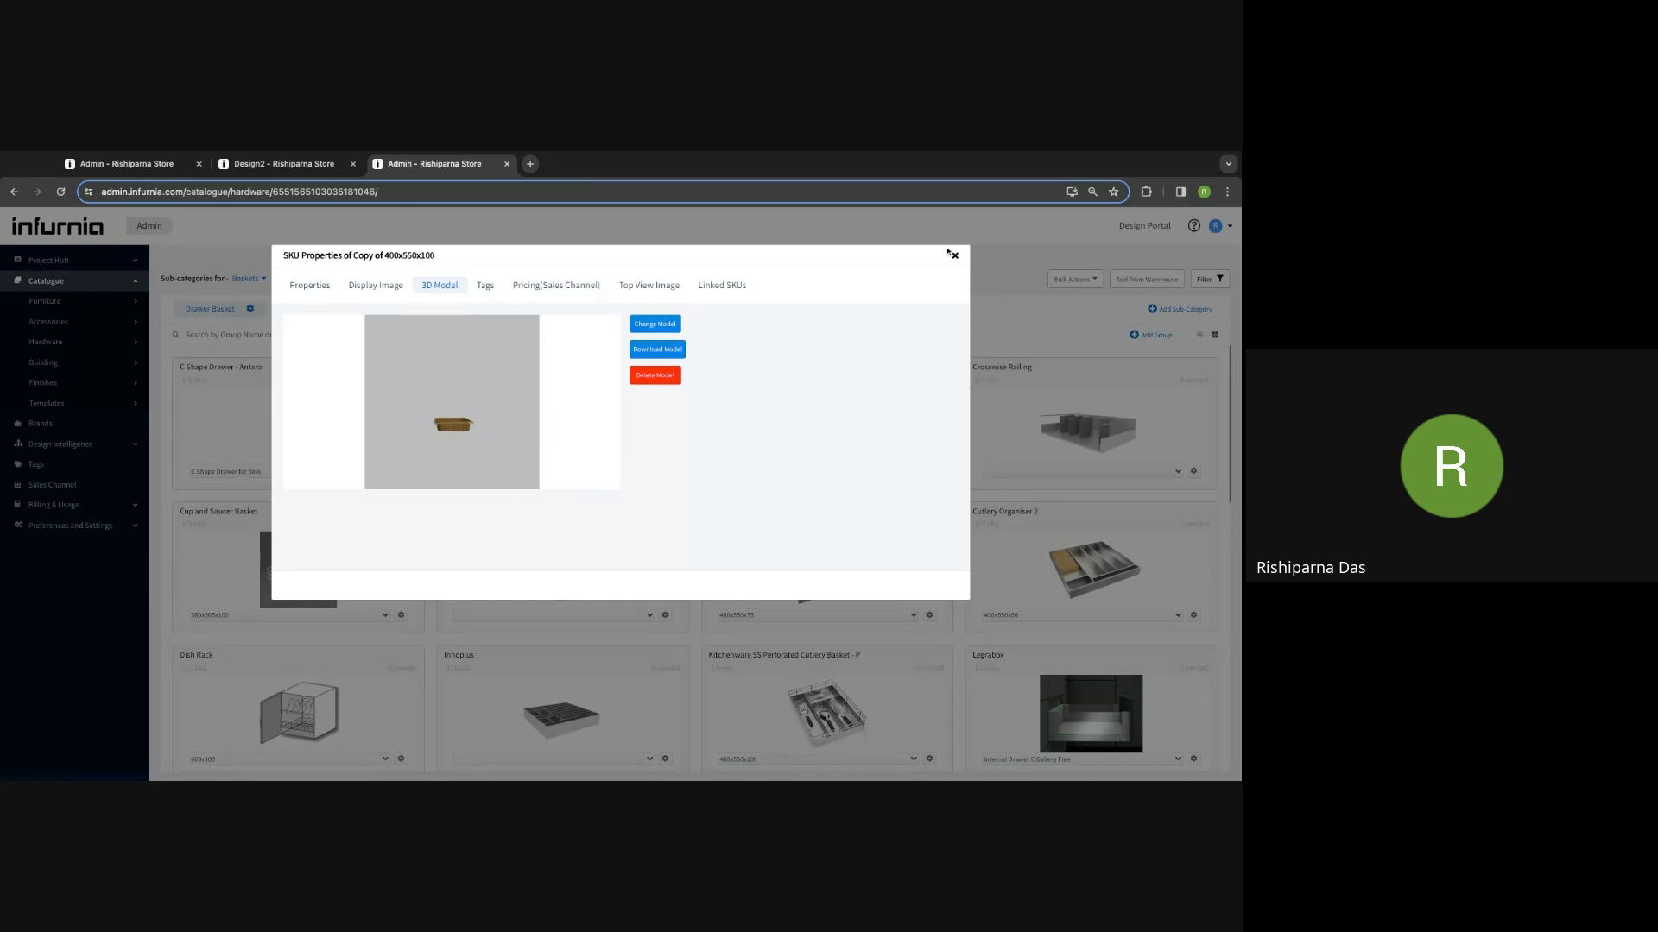
{"action": "left_click", "coordinate": [954, 257]}
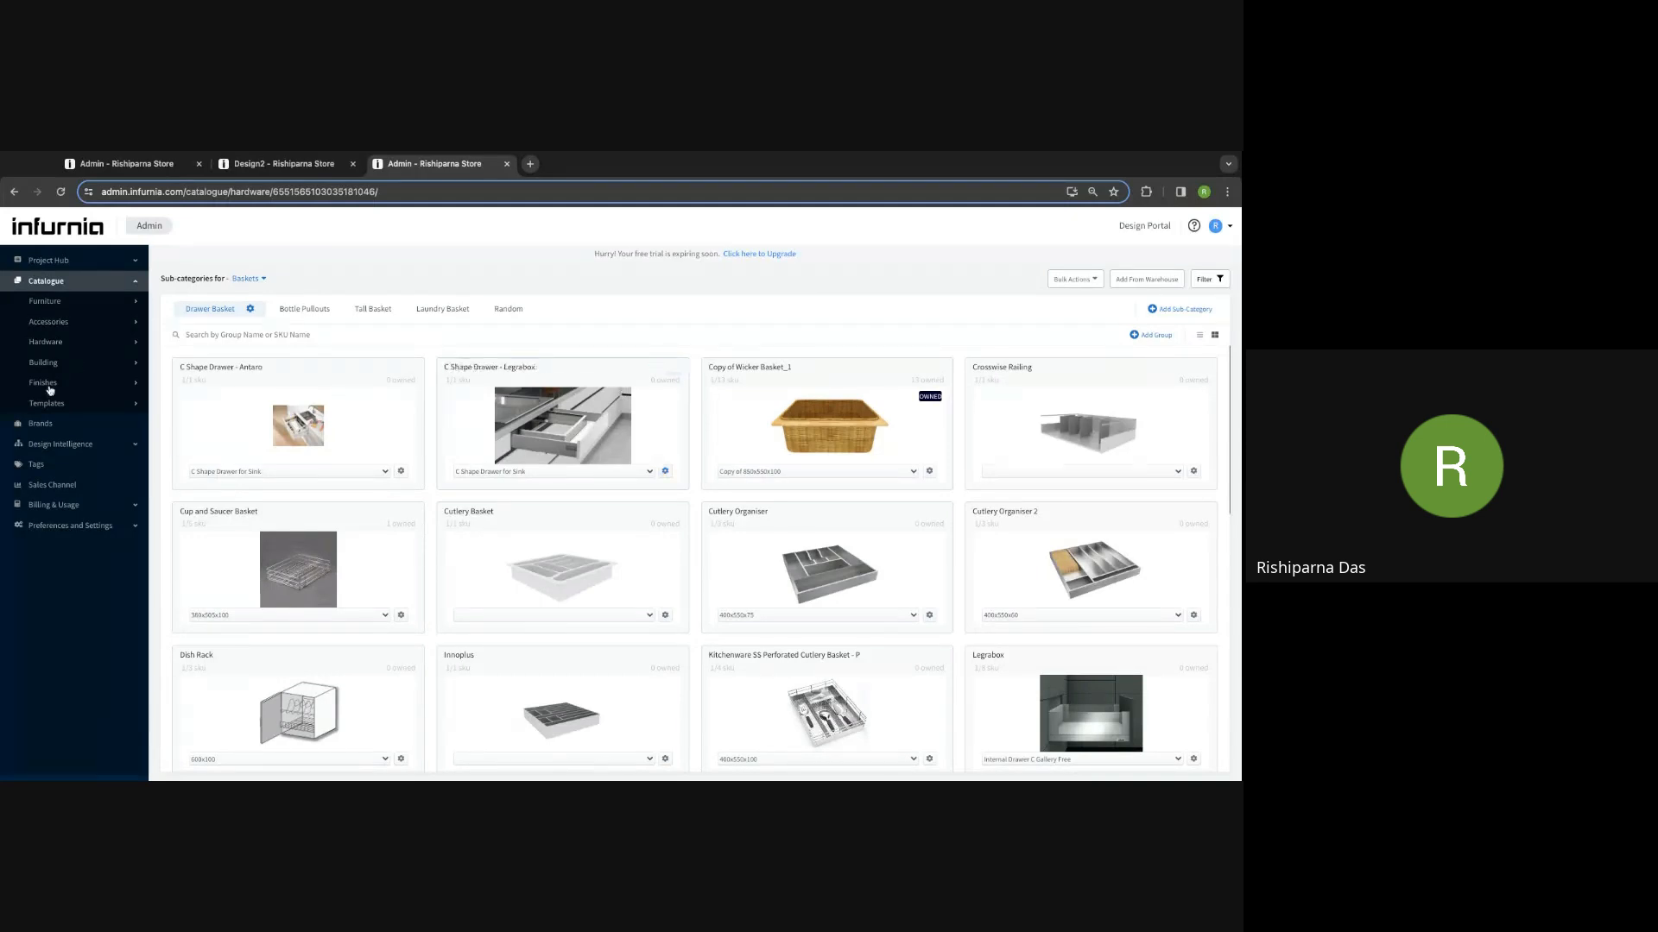
Step: Look through the Design Intelligence options and open the organisation-wide preferences page under Preferences and Settings
{"action": "left_click", "coordinate": [93, 448]}
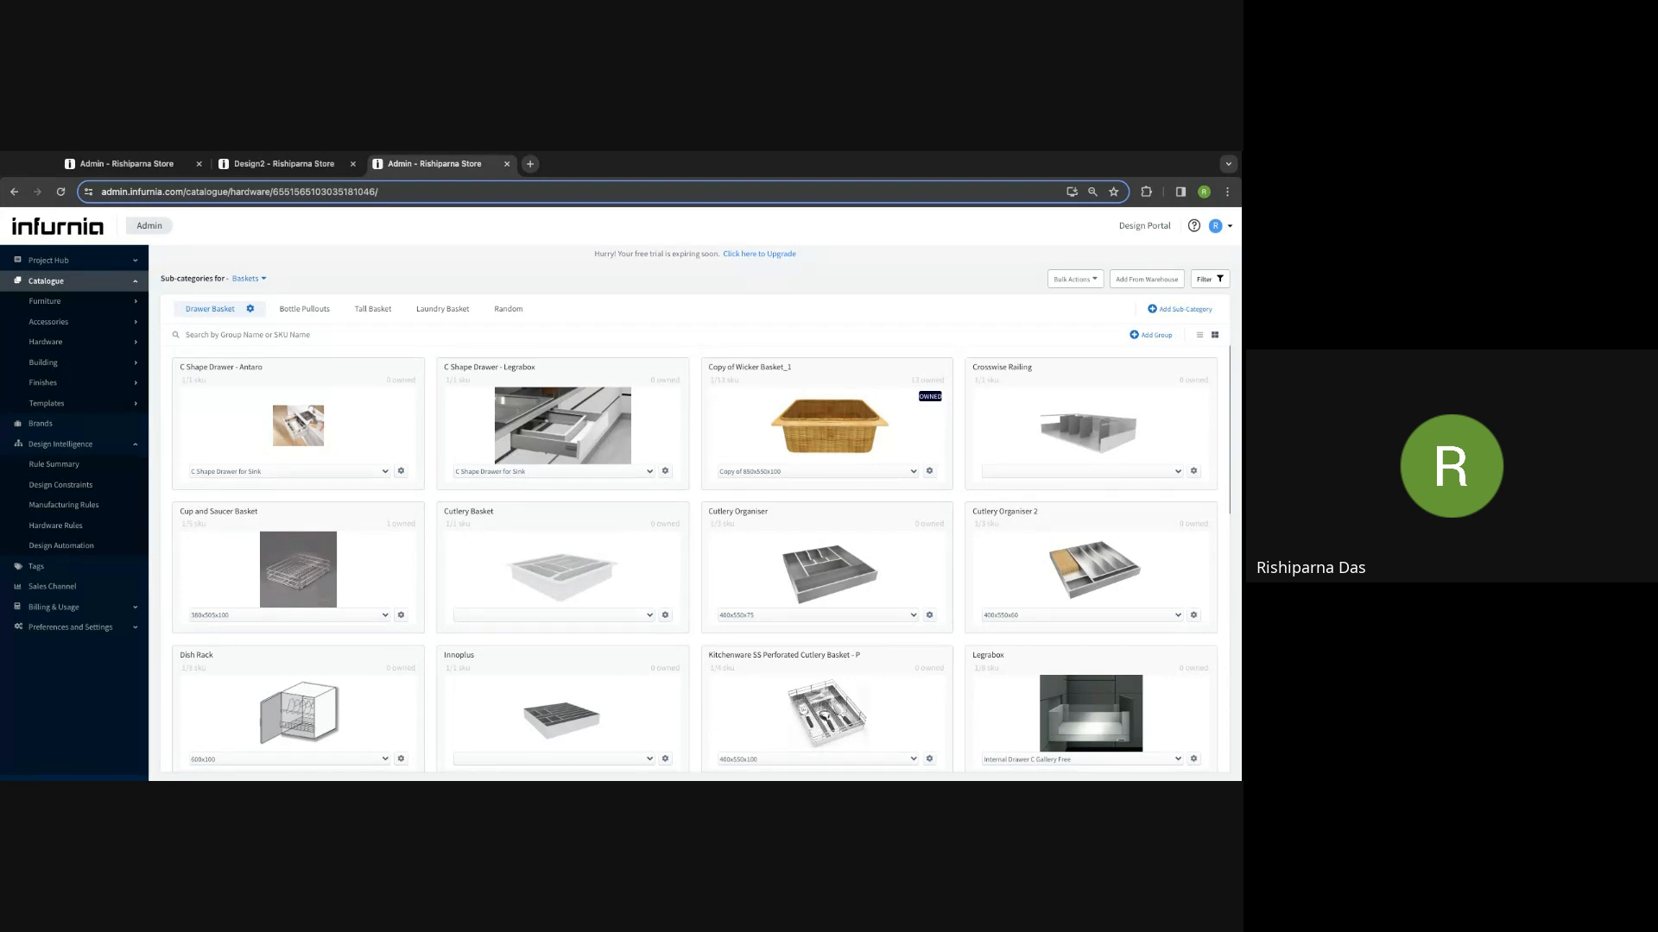
{"action": "left_click", "coordinate": [78, 445]}
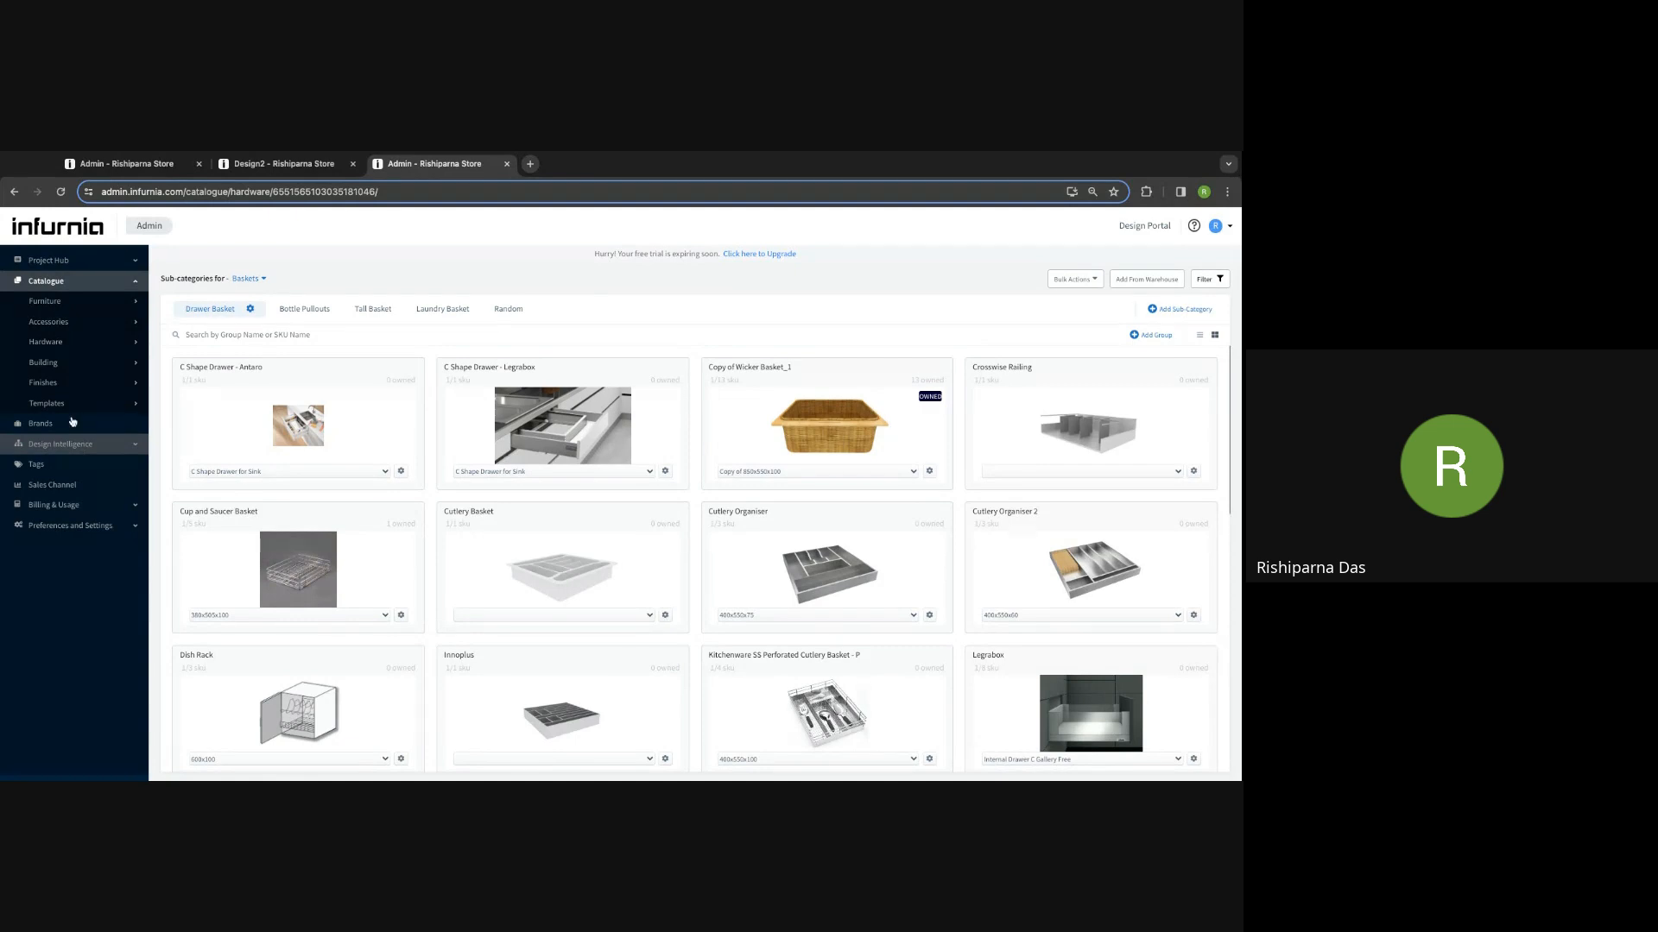
{"action": "left_click", "coordinate": [79, 282]}
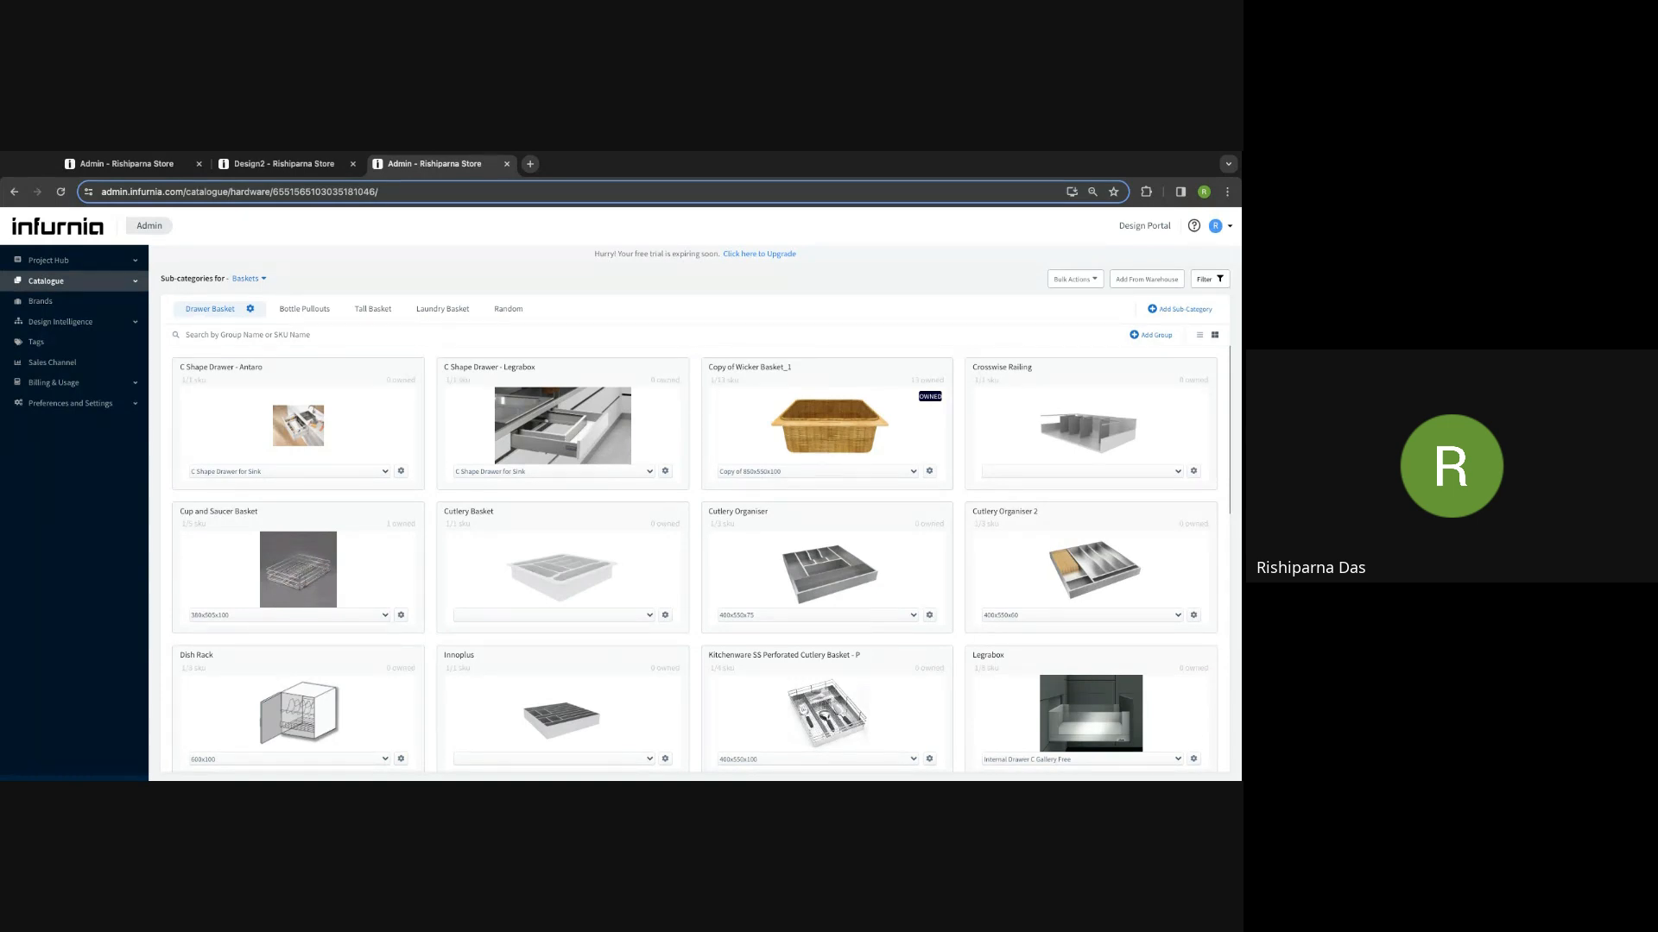
{"action": "left_click", "coordinate": [93, 409]}
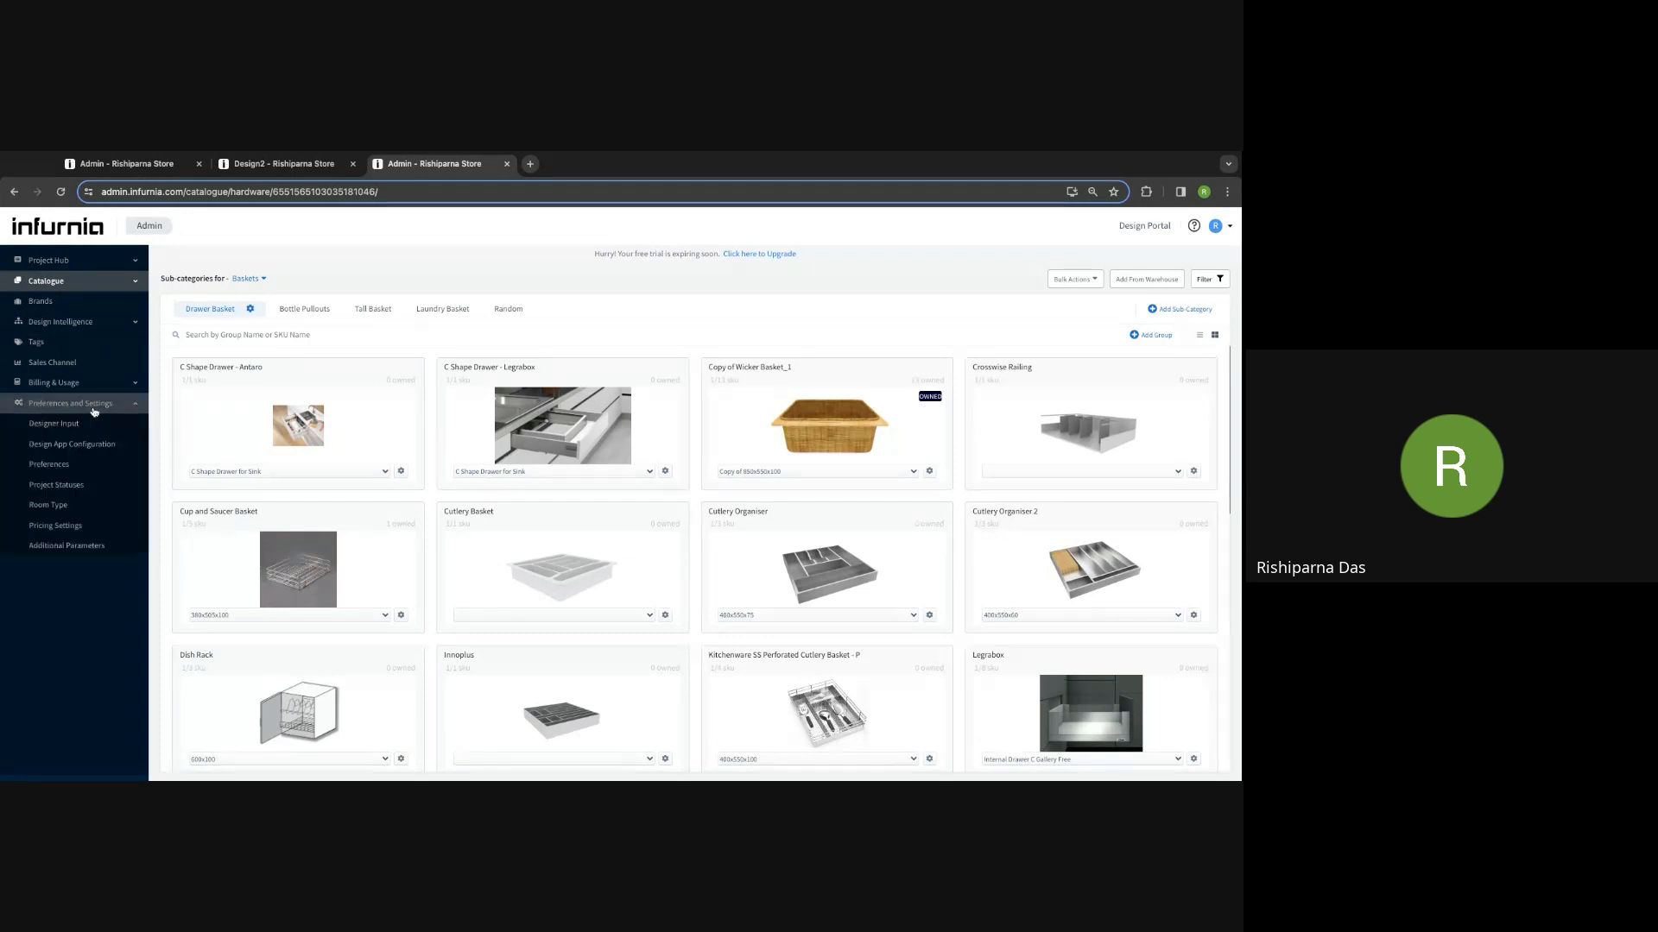
{"action": "left_click", "coordinate": [64, 465]}
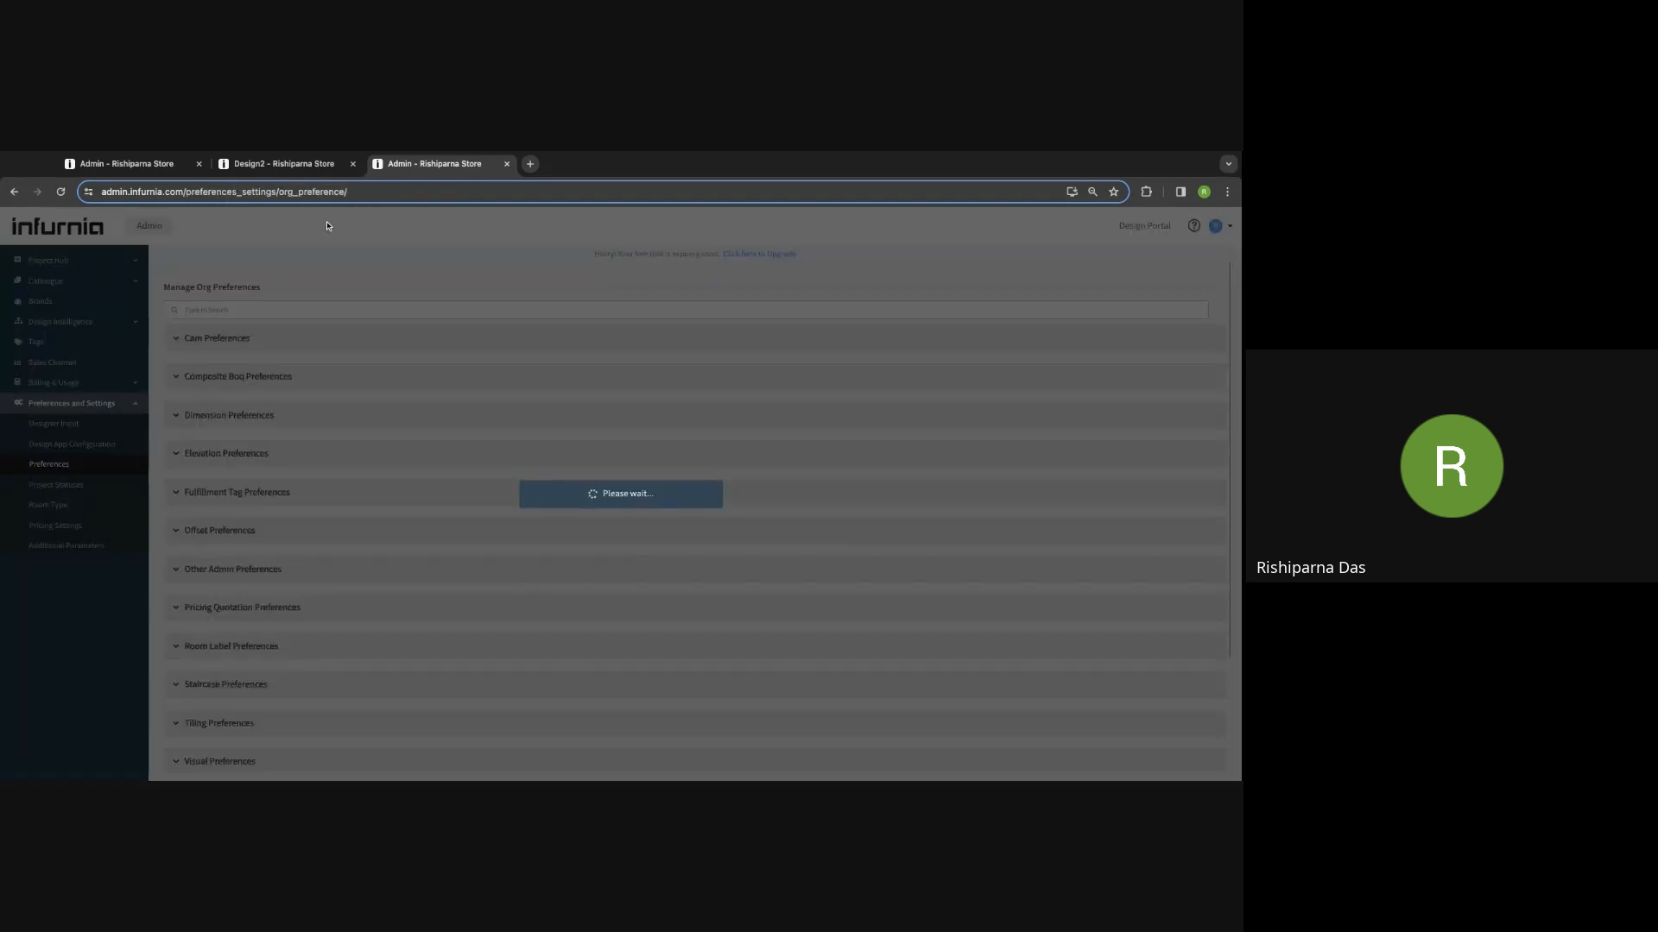
Step: Switch to the Design2 design and show its global Cabinet preferences
{"action": "left_click", "coordinate": [251, 164]}
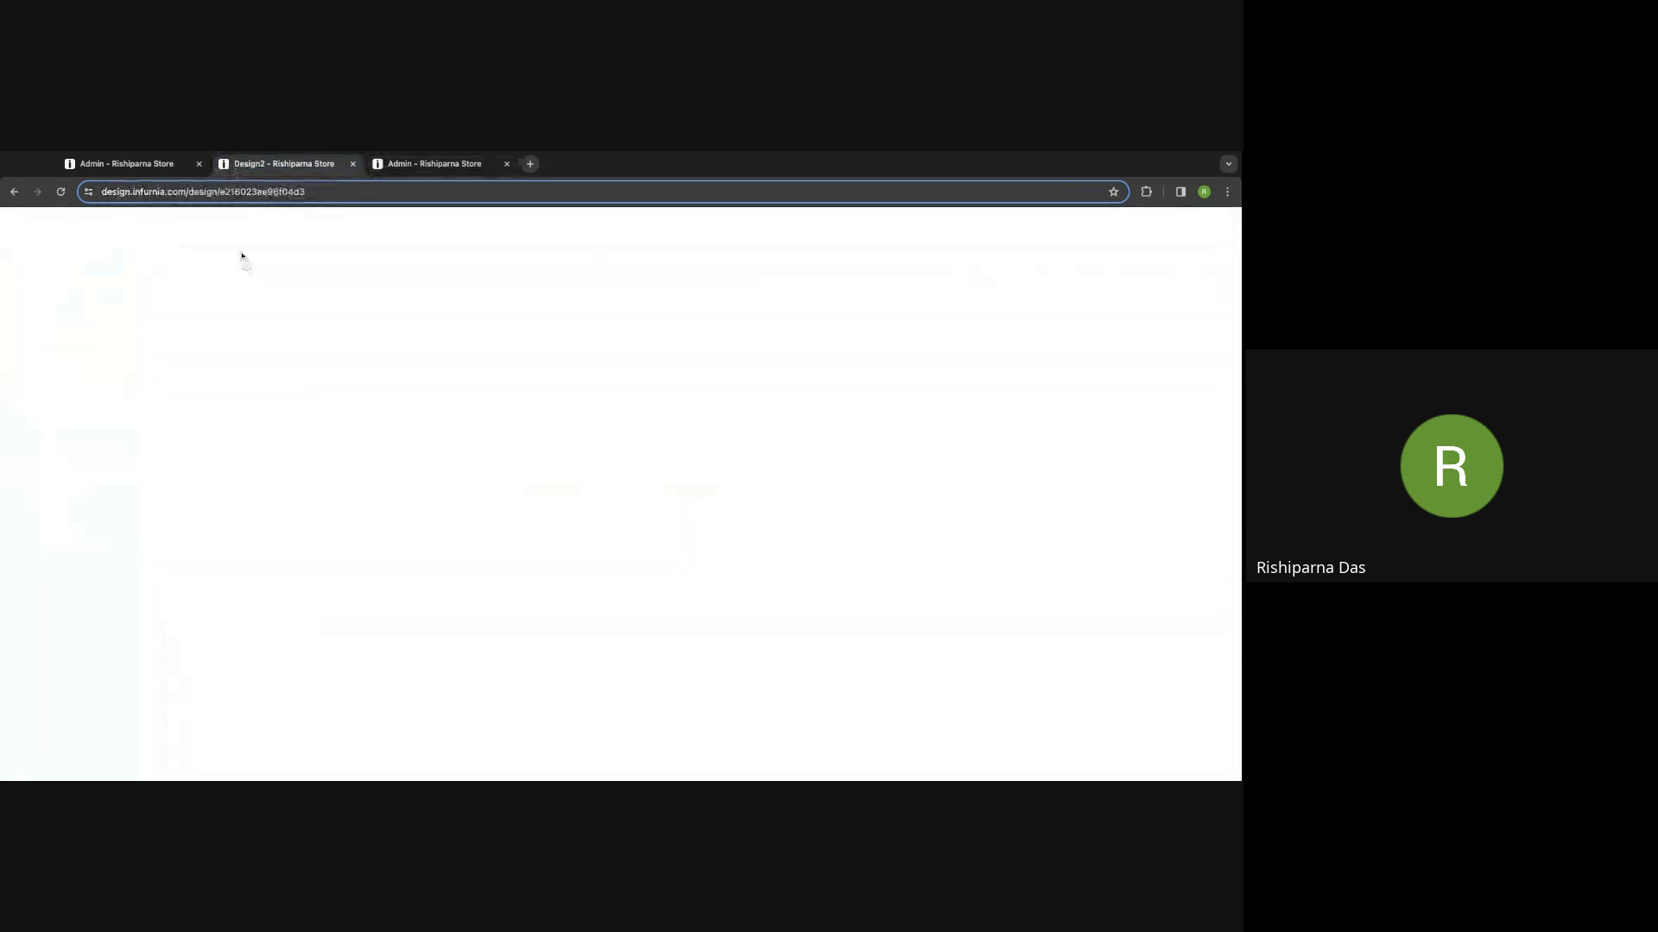
{"action": "left_click", "coordinate": [1220, 656]}
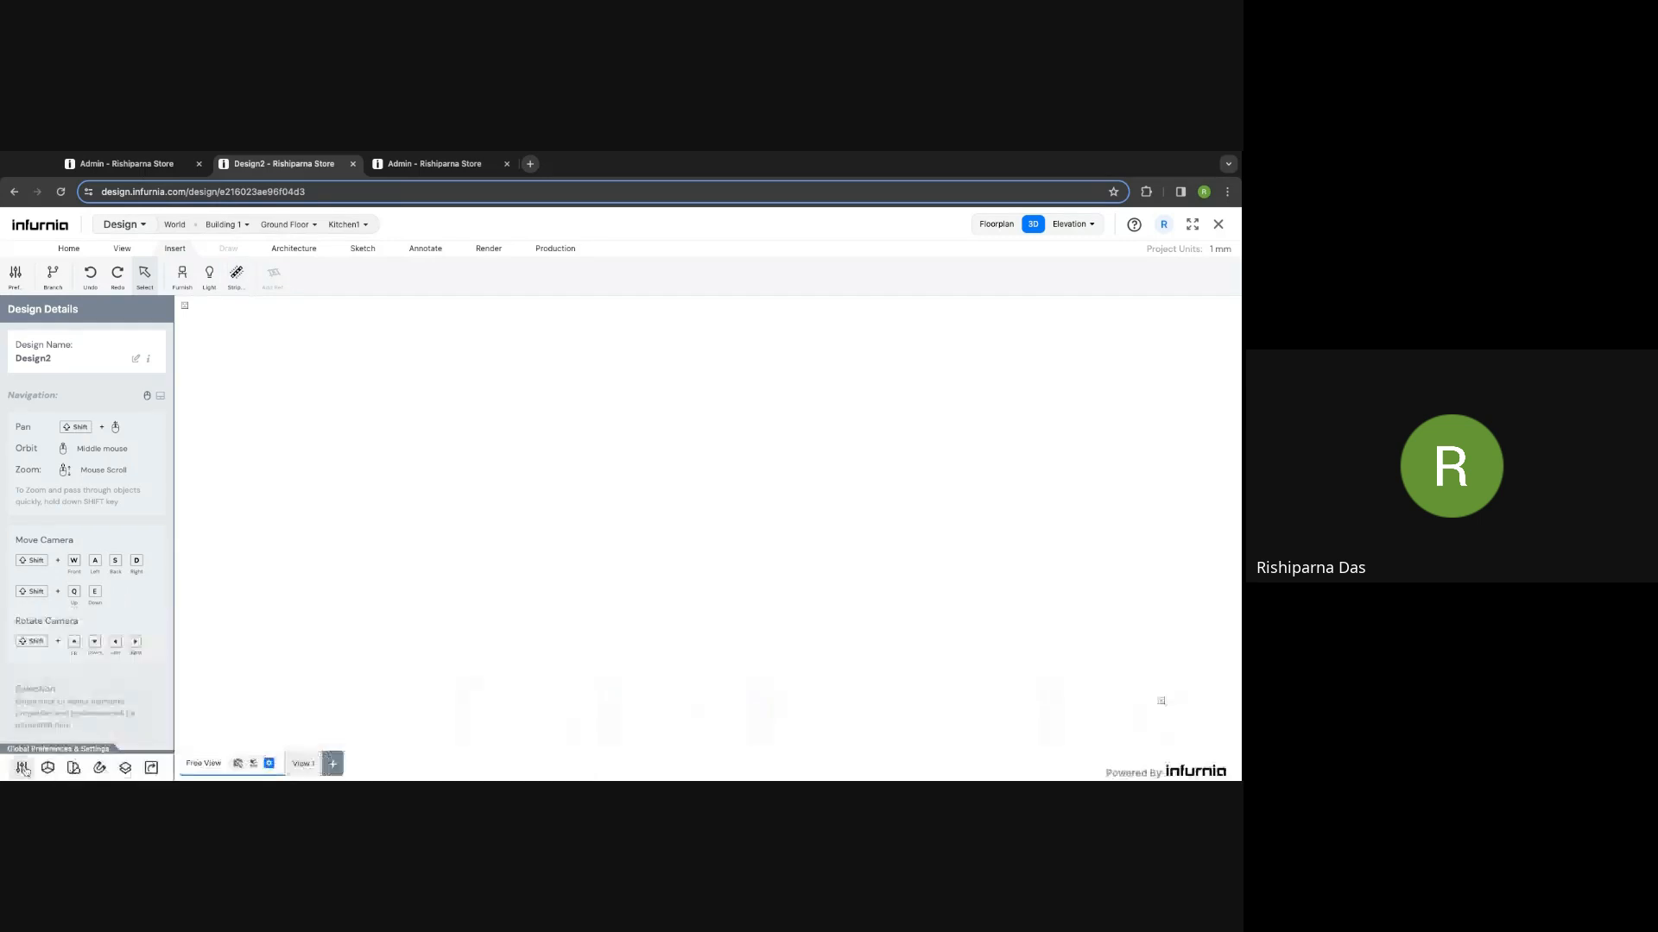
{"action": "left_click", "coordinate": [22, 767]}
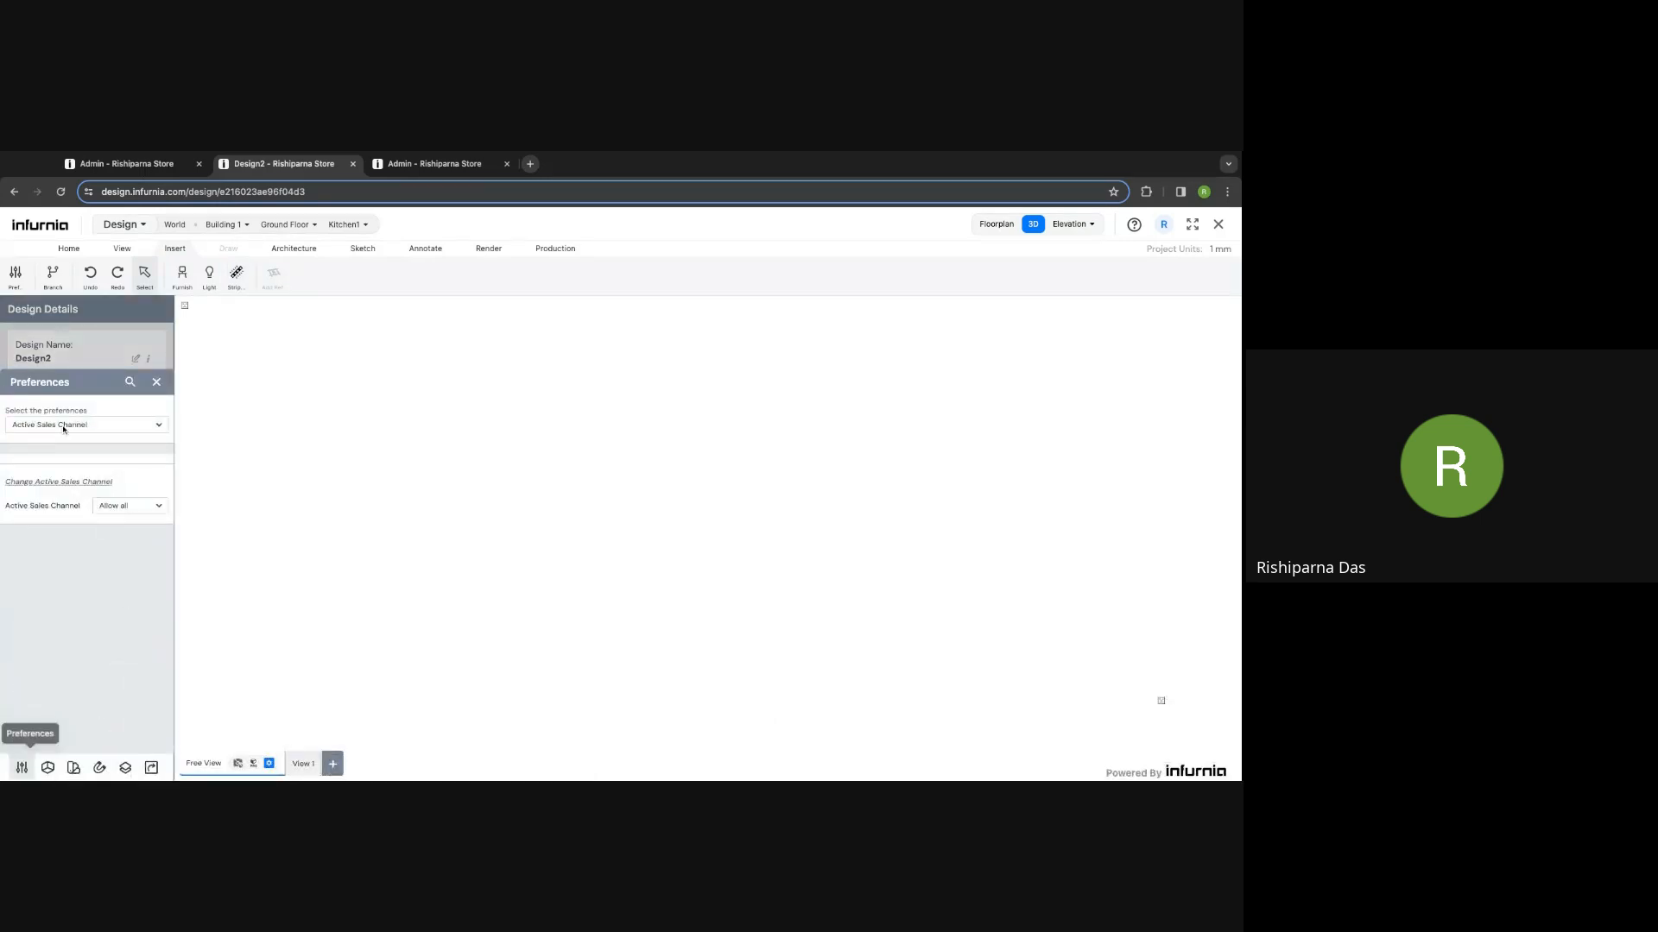
{"action": "left_click", "coordinate": [151, 556]}
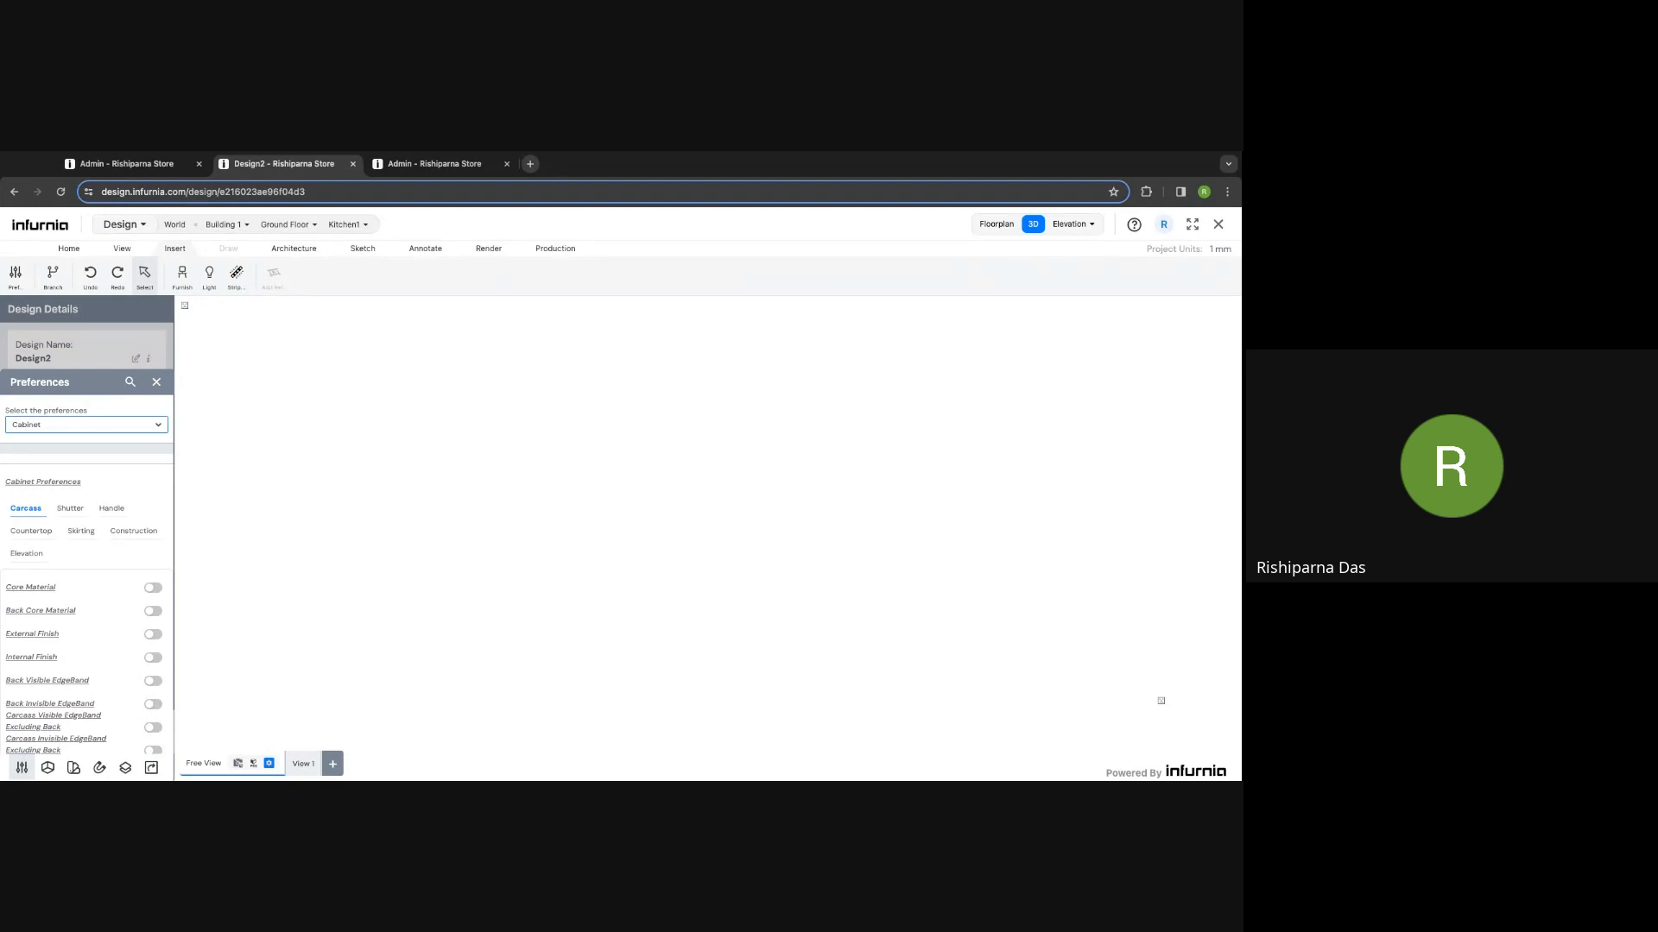
Step: Return to the admin organisation preferences, expand Cabinet Preferences and compare them with the Cabinet preferences in Design2
{"action": "left_click", "coordinate": [423, 163]}
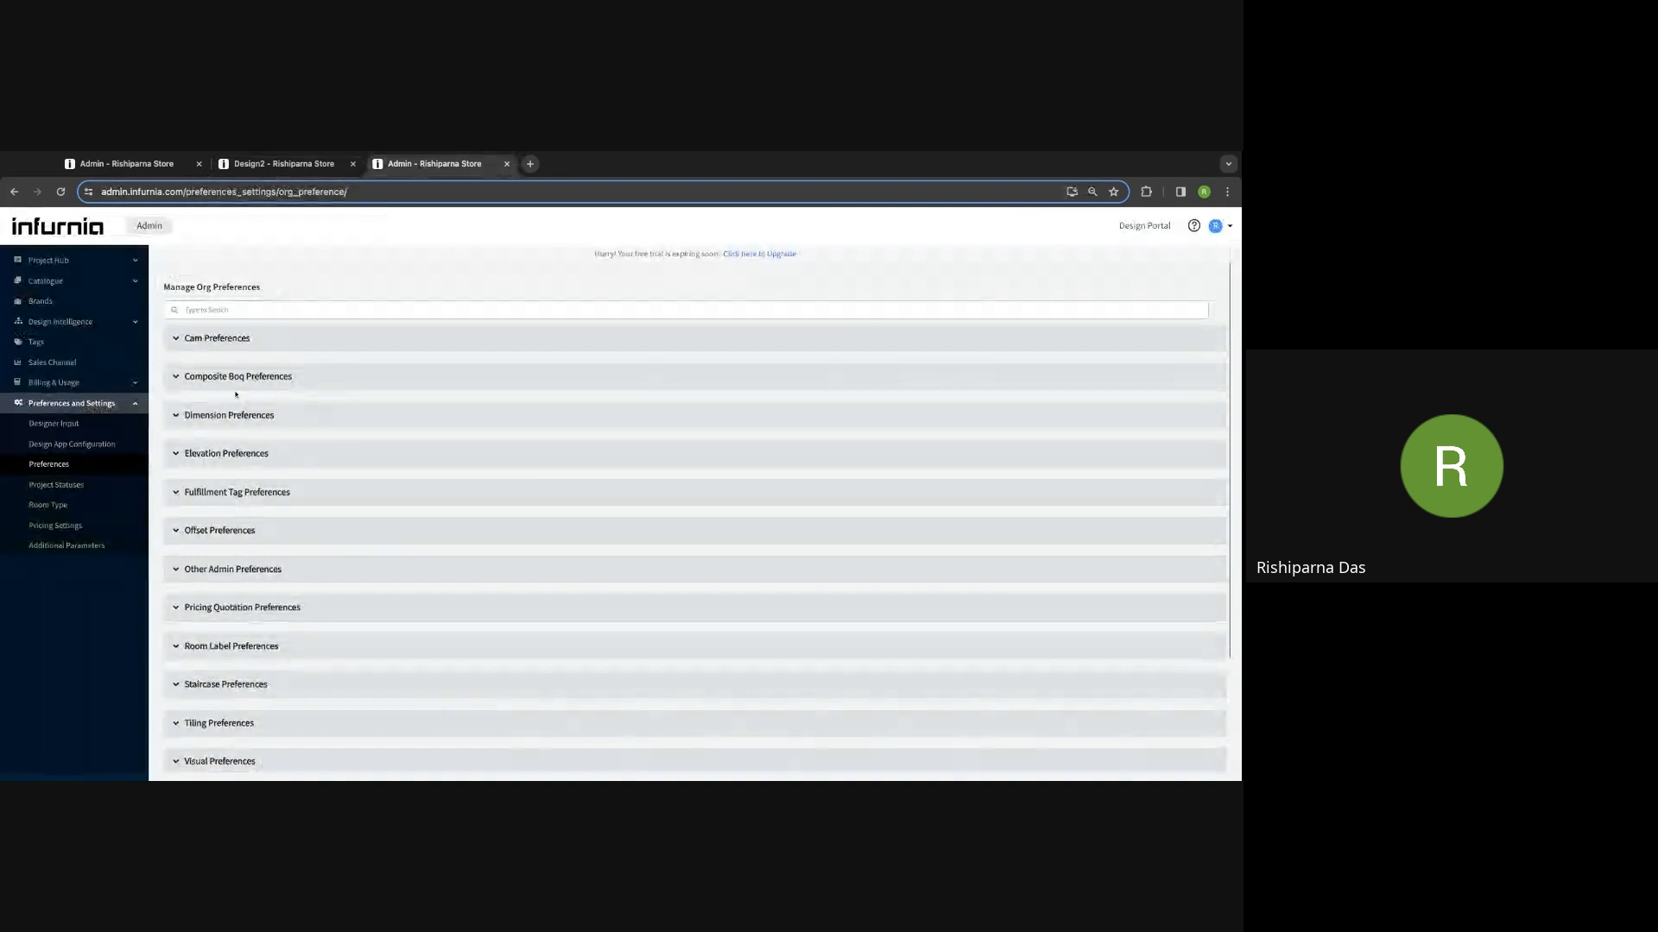
{"action": "scroll", "coordinate": [238, 392], "scroll_direction": "down", "scroll_amount": 2}
{"action": "scroll", "coordinate": [243, 589], "scroll_direction": "down", "scroll_amount": 2}
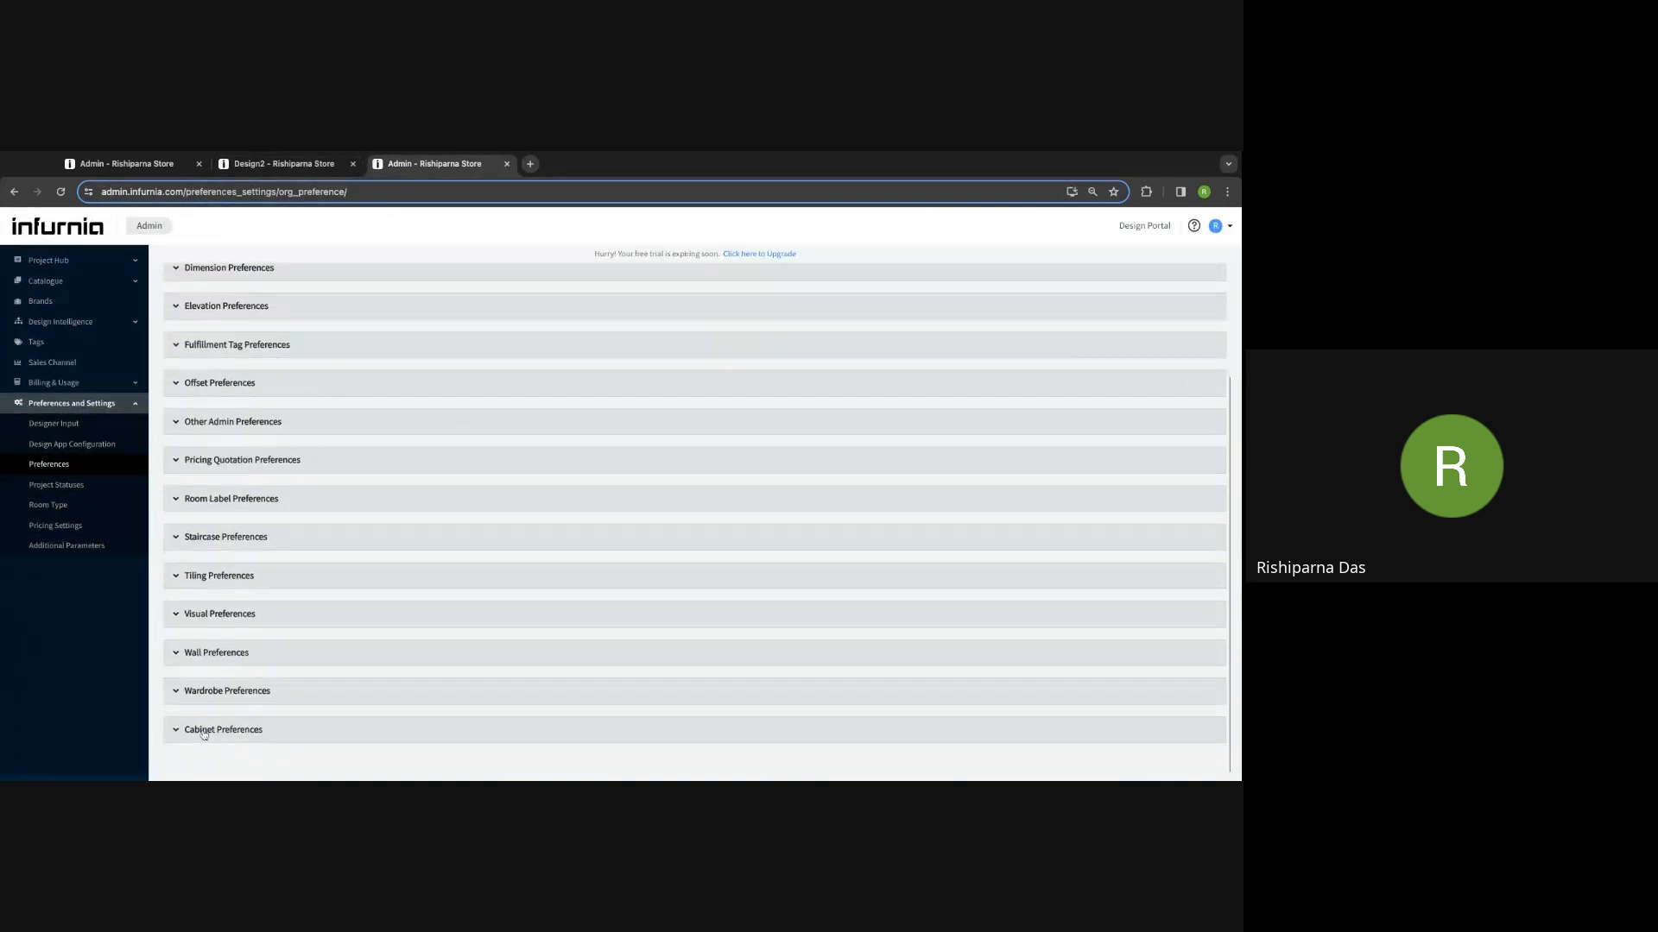
{"action": "left_click", "coordinate": [219, 729]}
{"action": "scroll", "coordinate": [250, 692], "scroll_direction": "down", "scroll_amount": 5}
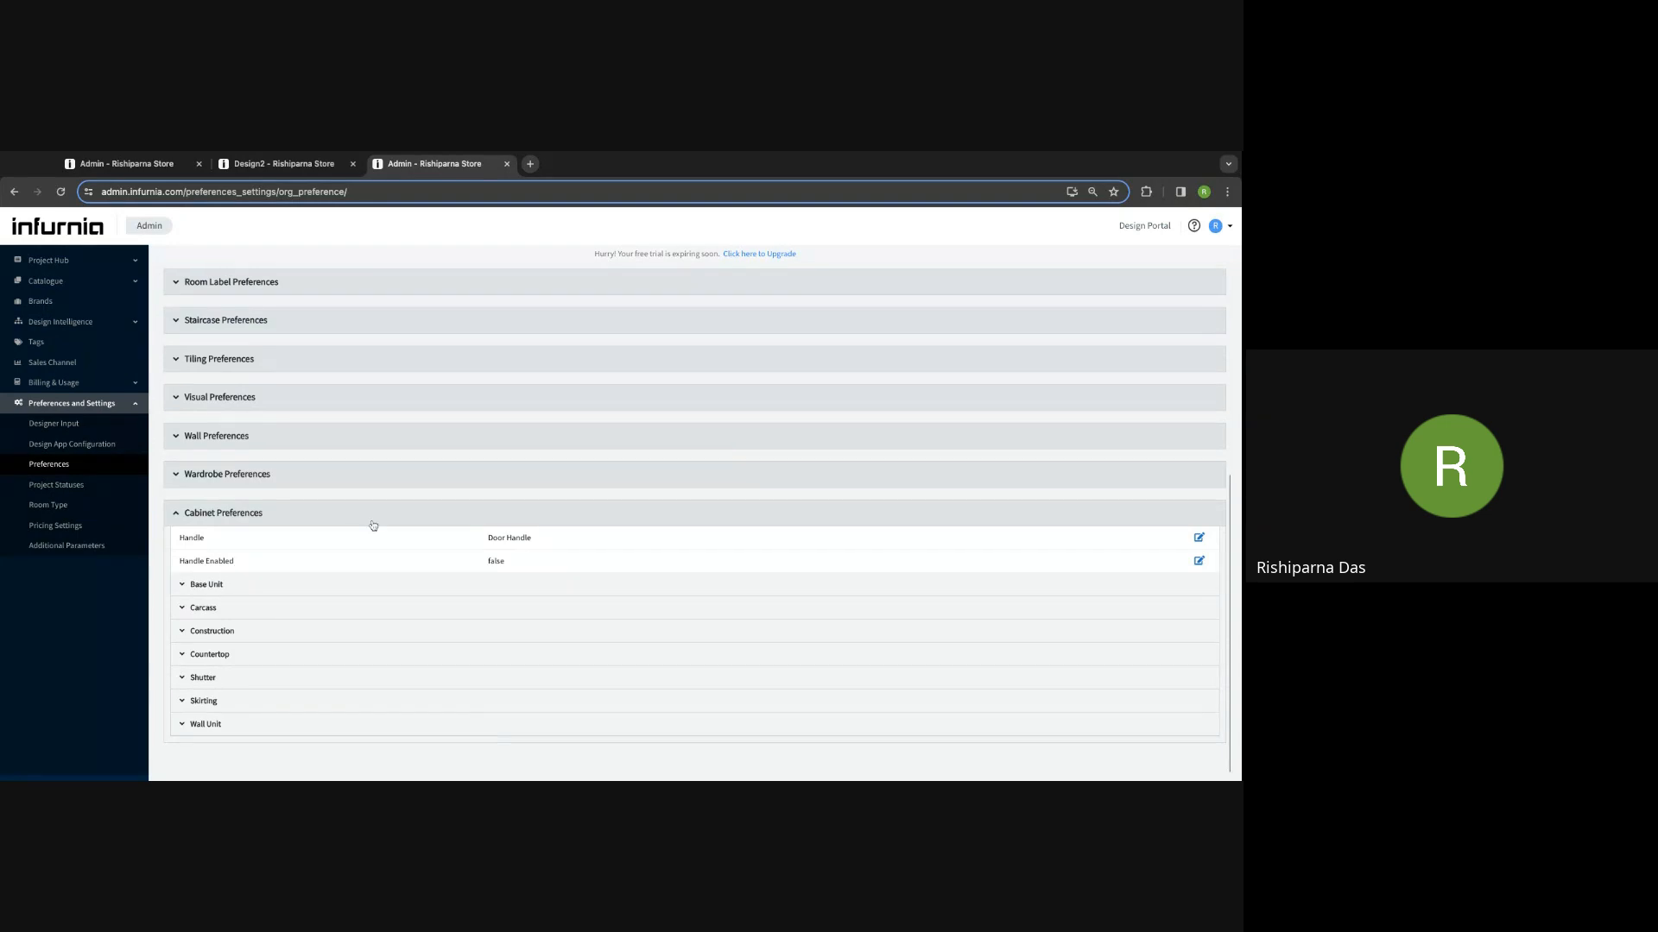
{"action": "left_click", "coordinate": [276, 163]}
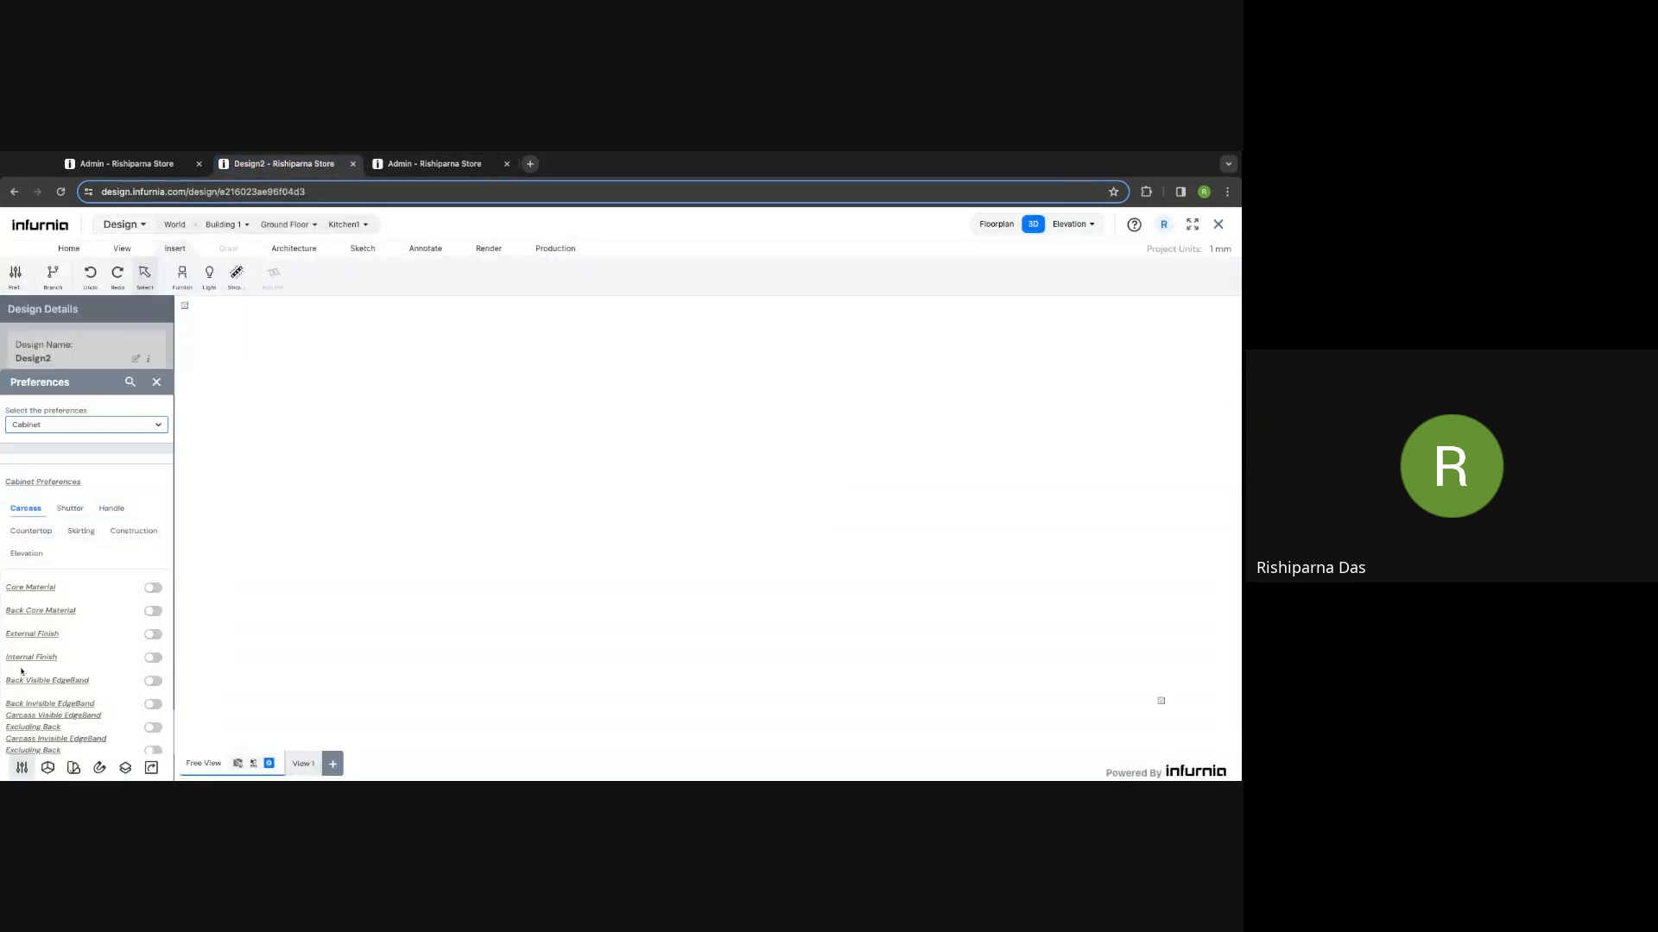
{"action": "left_click", "coordinate": [427, 163]}
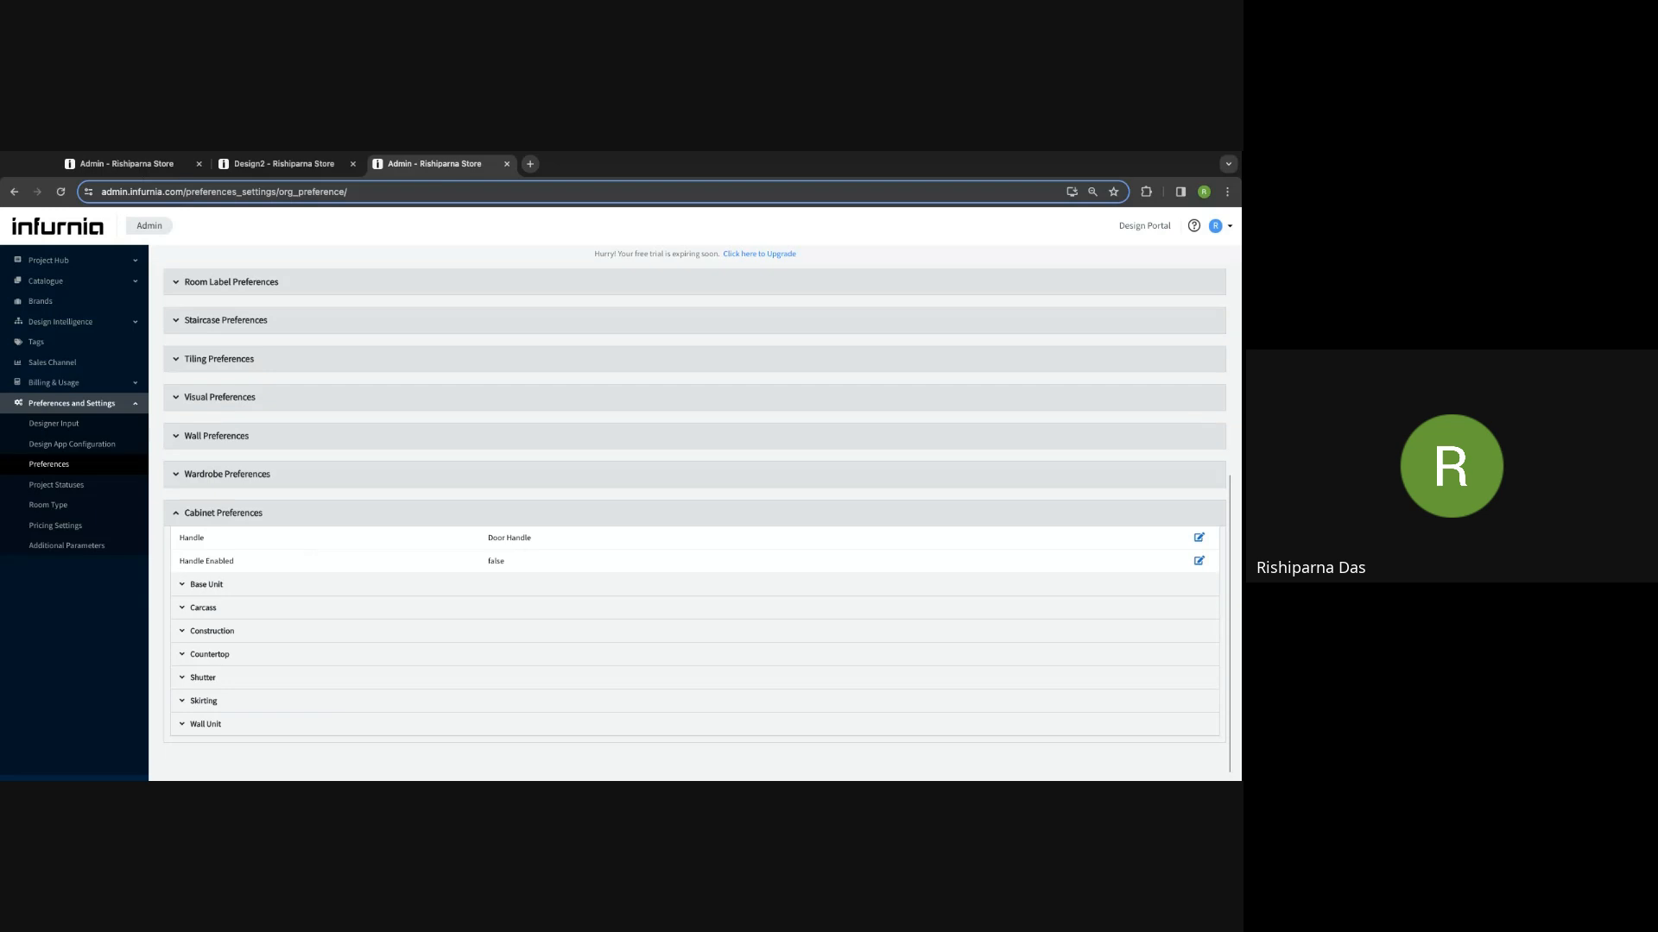
Step: In Design2, show the floorplan, select cabinet C 1 to view its properties, and reopen the global Cabinet preferences
{"action": "left_click", "coordinate": [274, 164]}
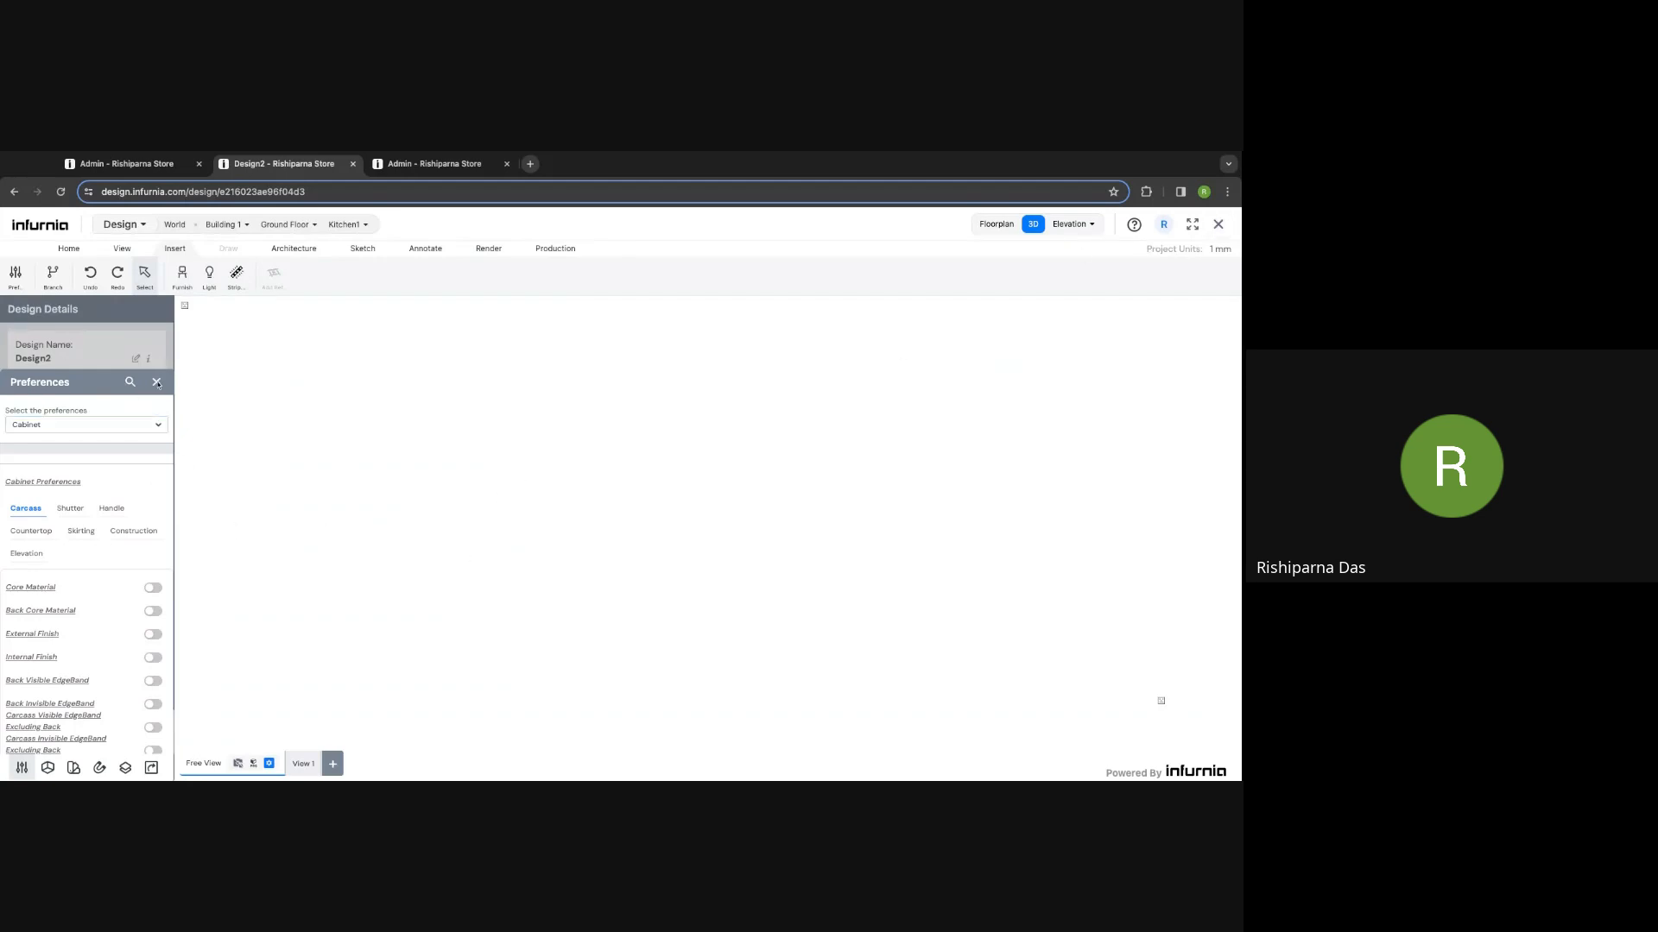
{"action": "left_click", "coordinate": [156, 381]}
{"action": "left_click", "coordinate": [995, 226]}
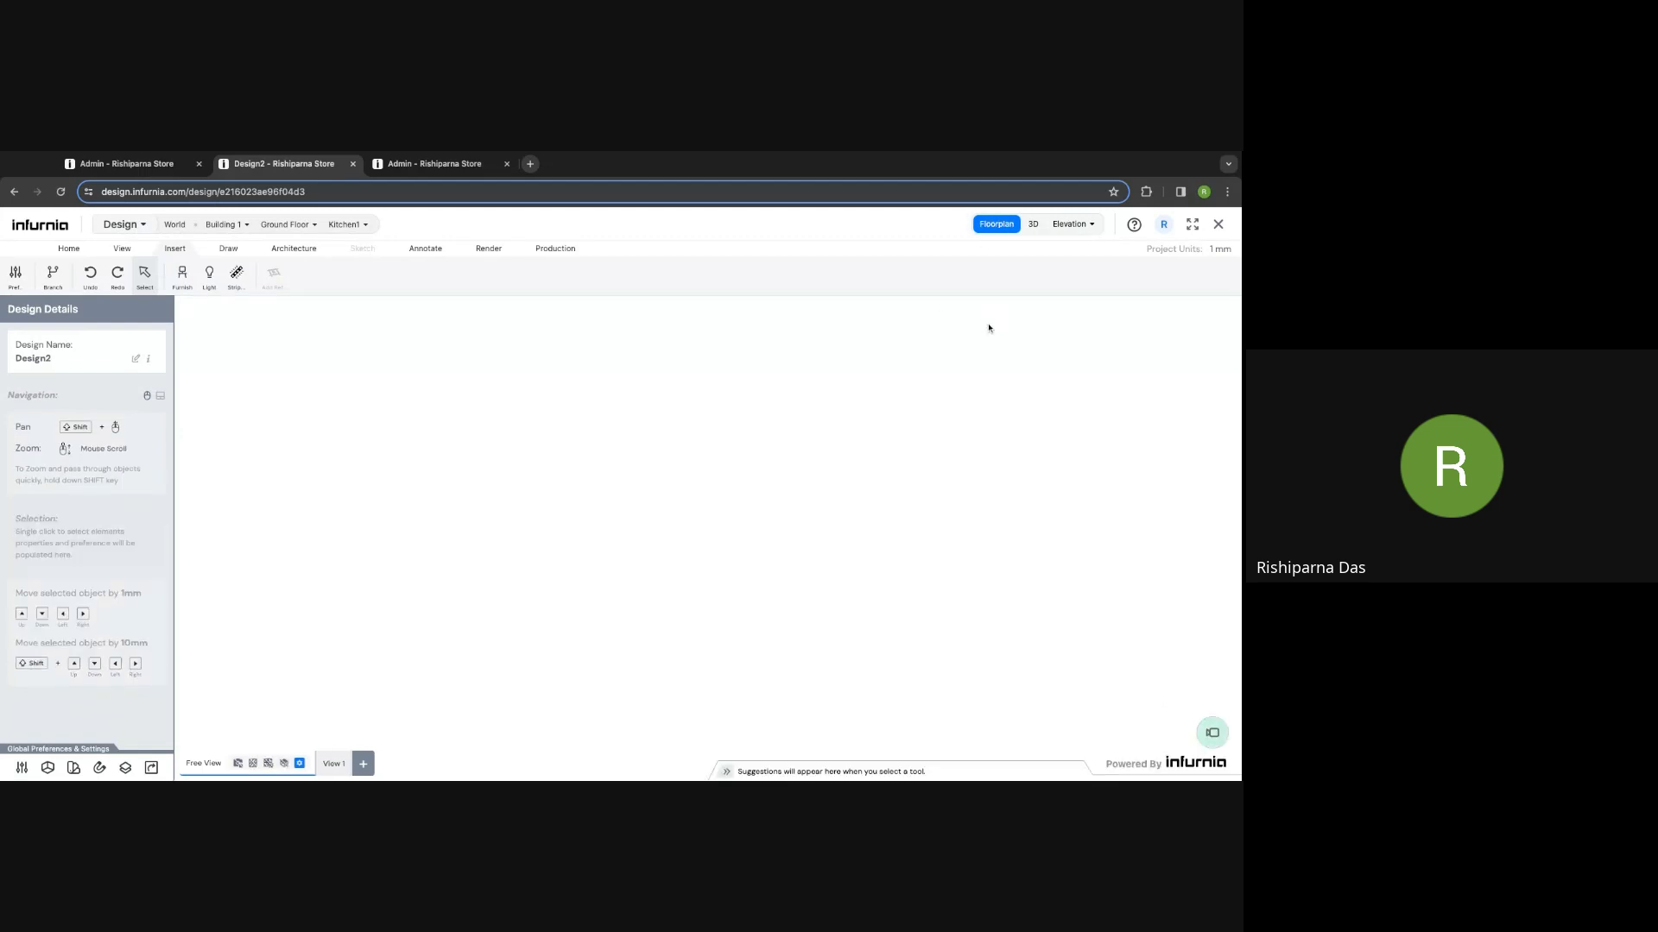
{"action": "scroll", "coordinate": [797, 471], "scroll_direction": "up", "scroll_amount": 3}
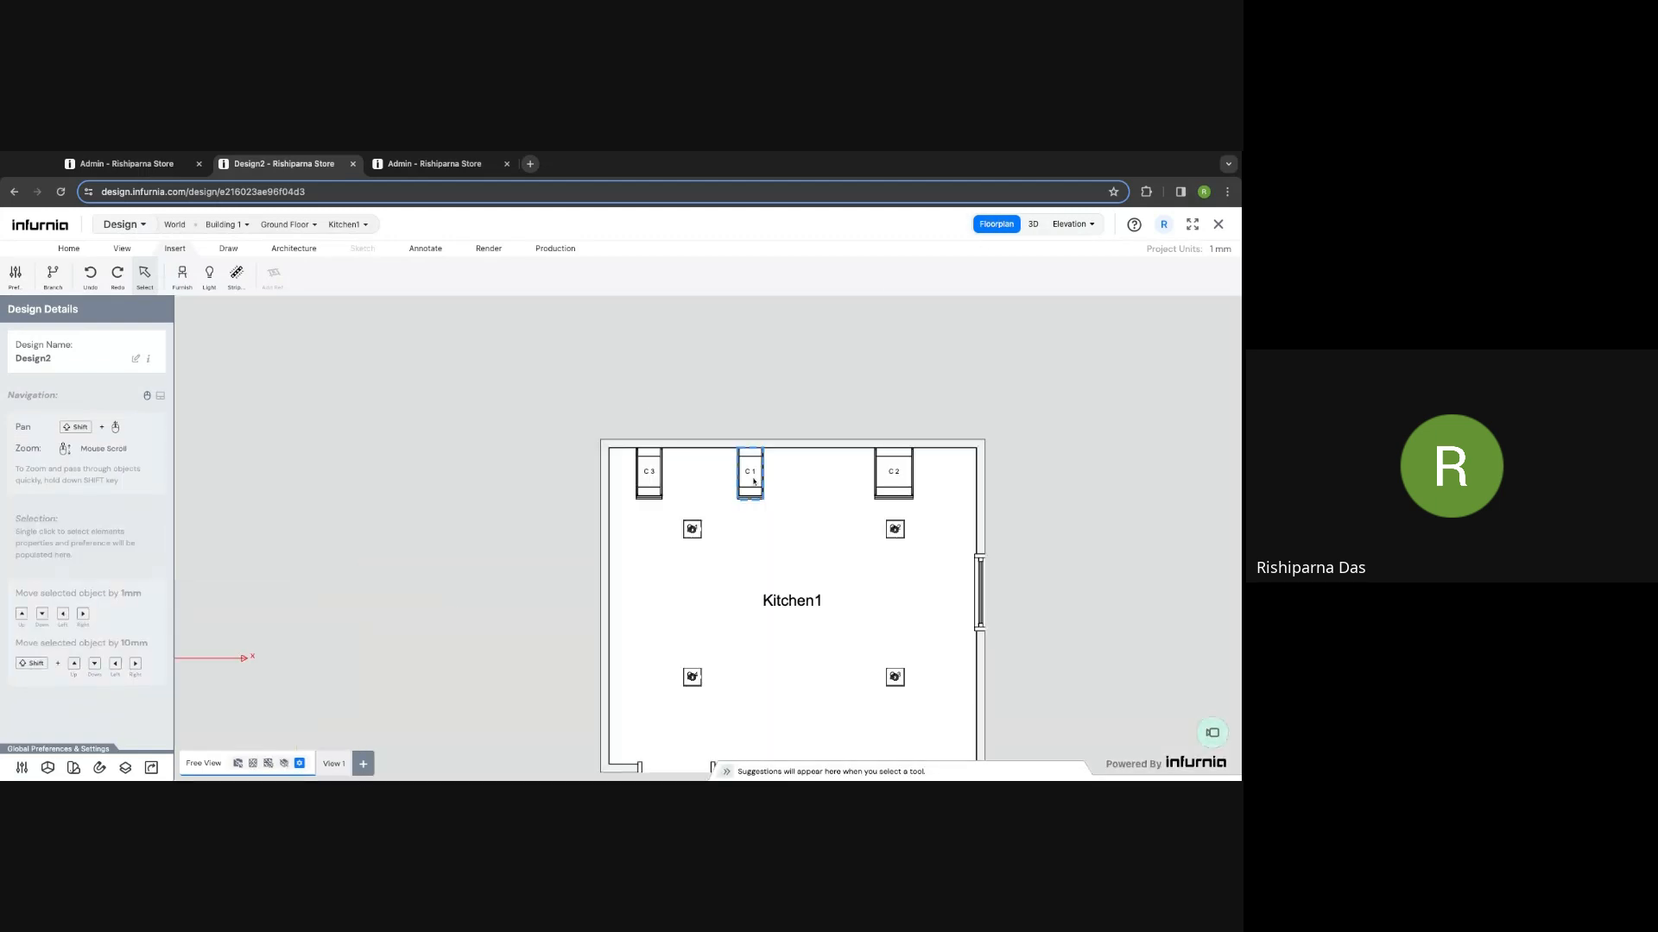
{"action": "left_click", "coordinate": [754, 481]}
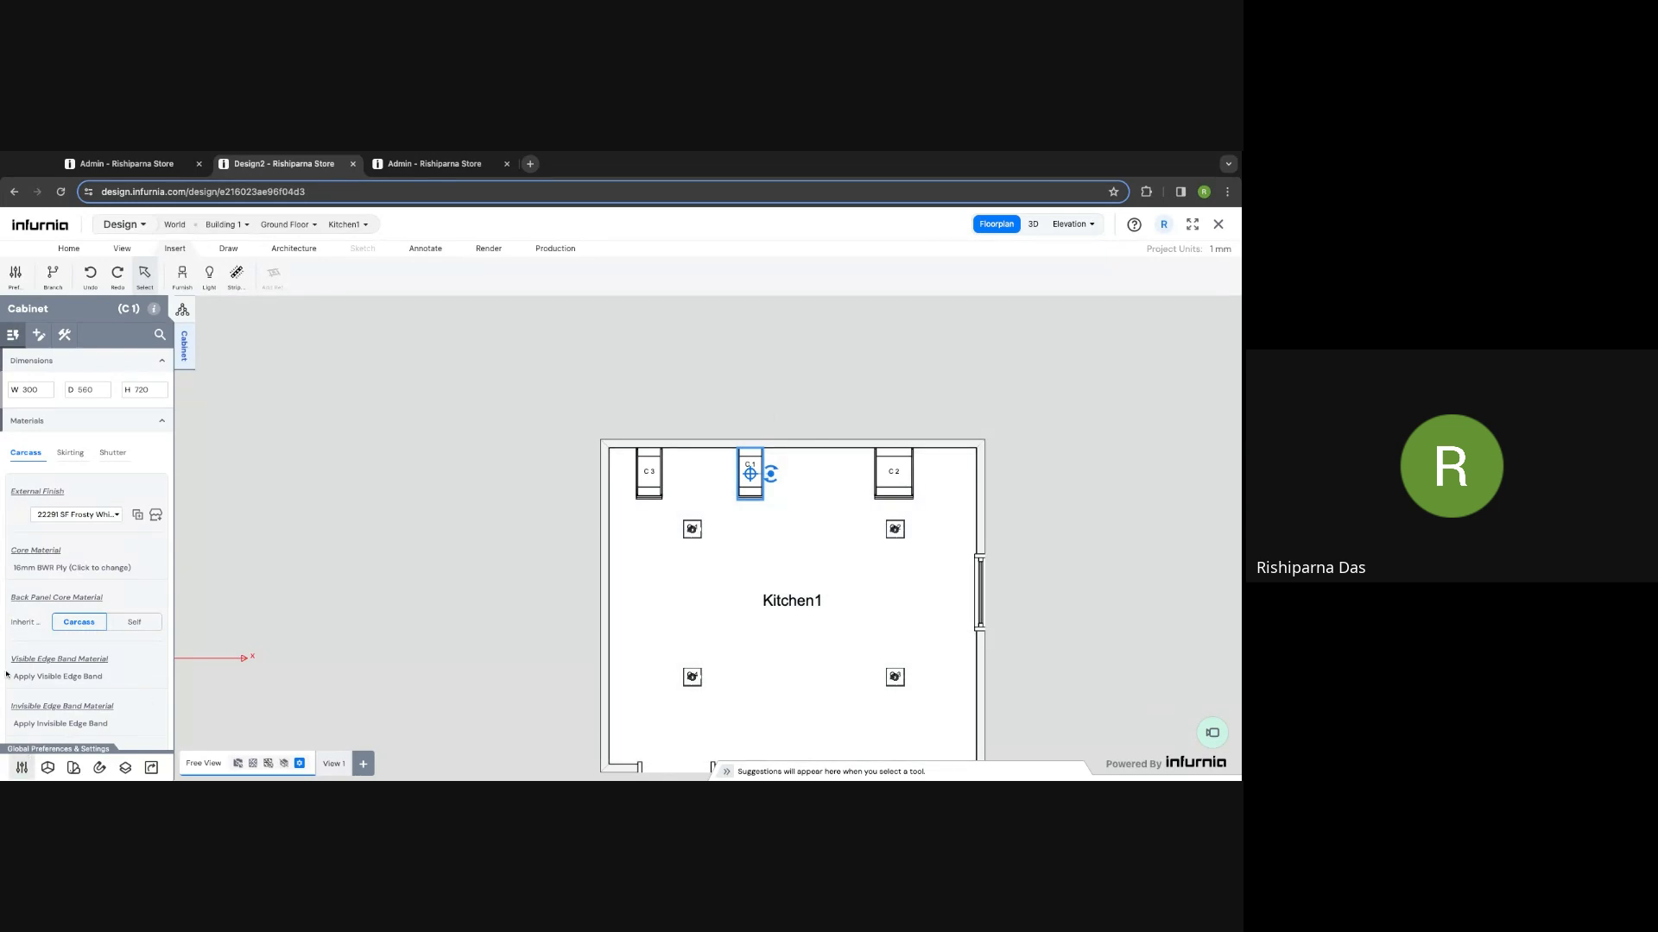
{"action": "left_click", "coordinate": [24, 766]}
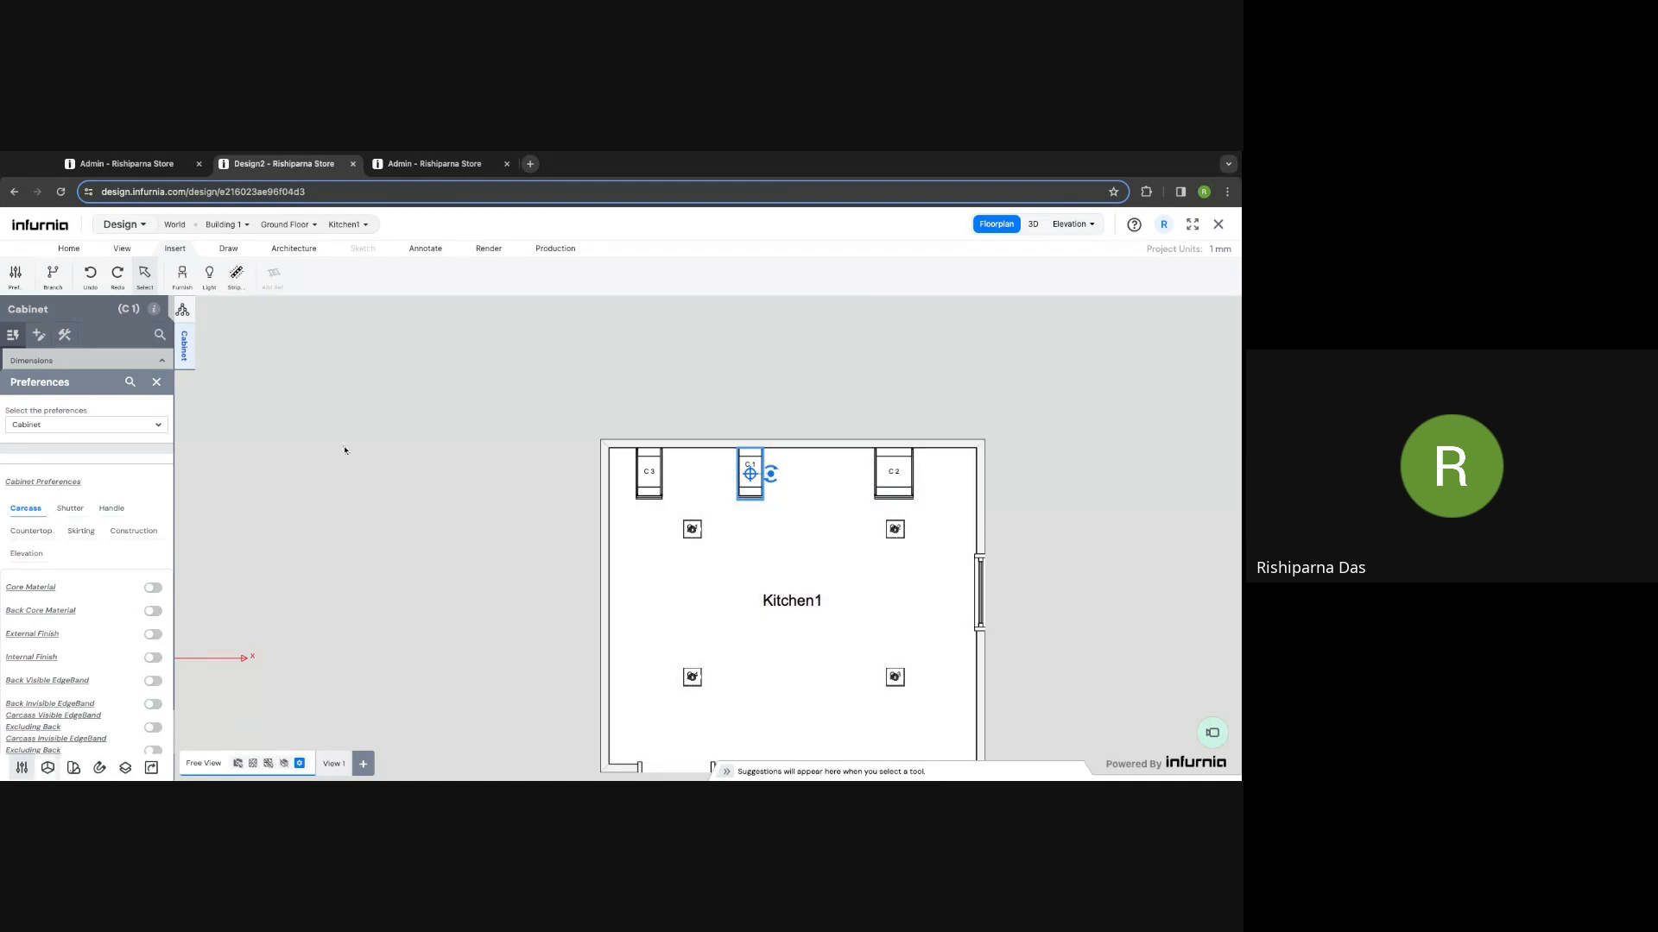
Step: Open the Base Unit furniture category in the admin catalogue and view the SKU options for the owned Base Unit with 2 Shutter 1 Shelf
{"action": "left_click", "coordinate": [411, 166]}
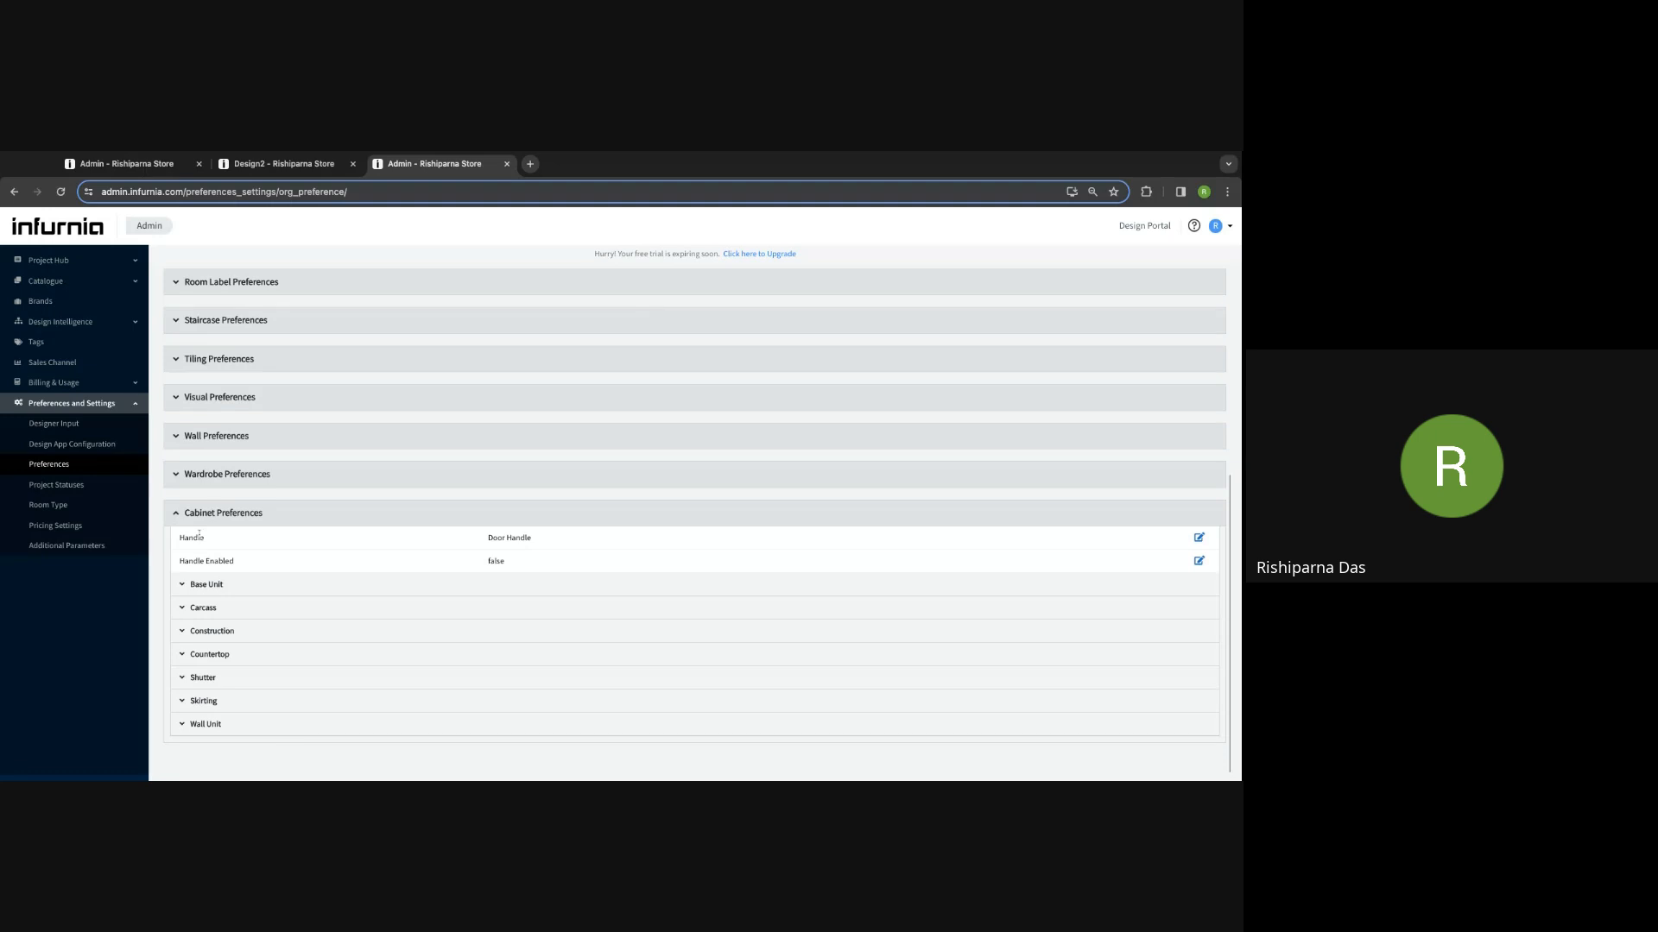
{"action": "left_click", "coordinate": [47, 281]}
{"action": "left_click", "coordinate": [54, 304]}
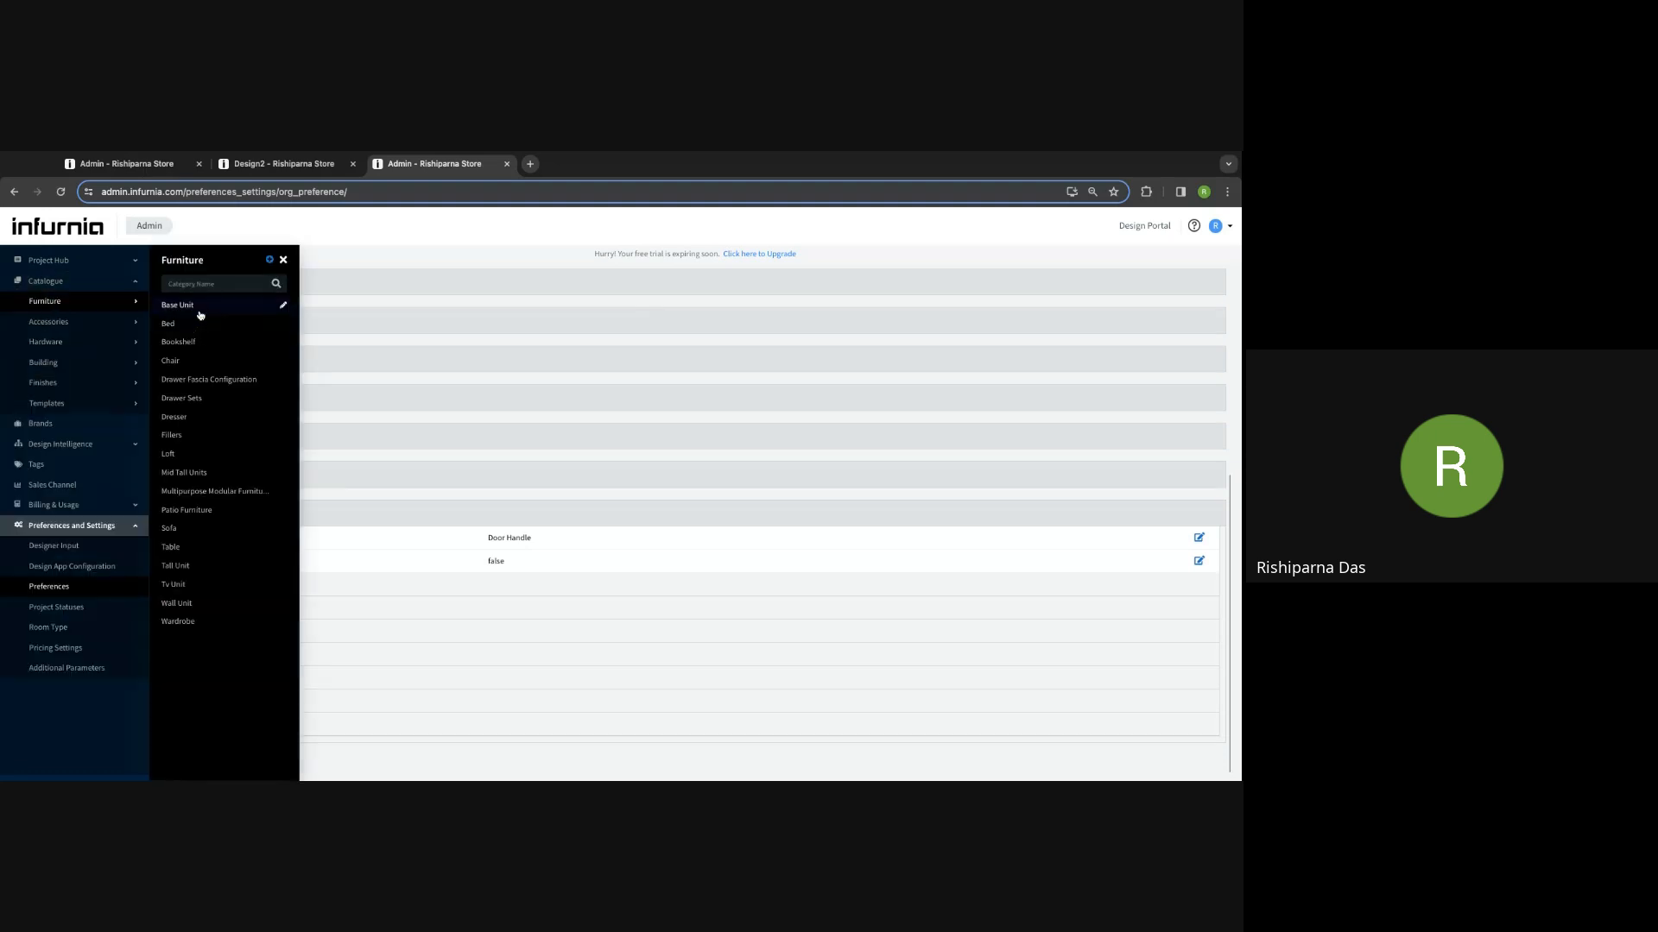
{"action": "left_click", "coordinate": [200, 313]}
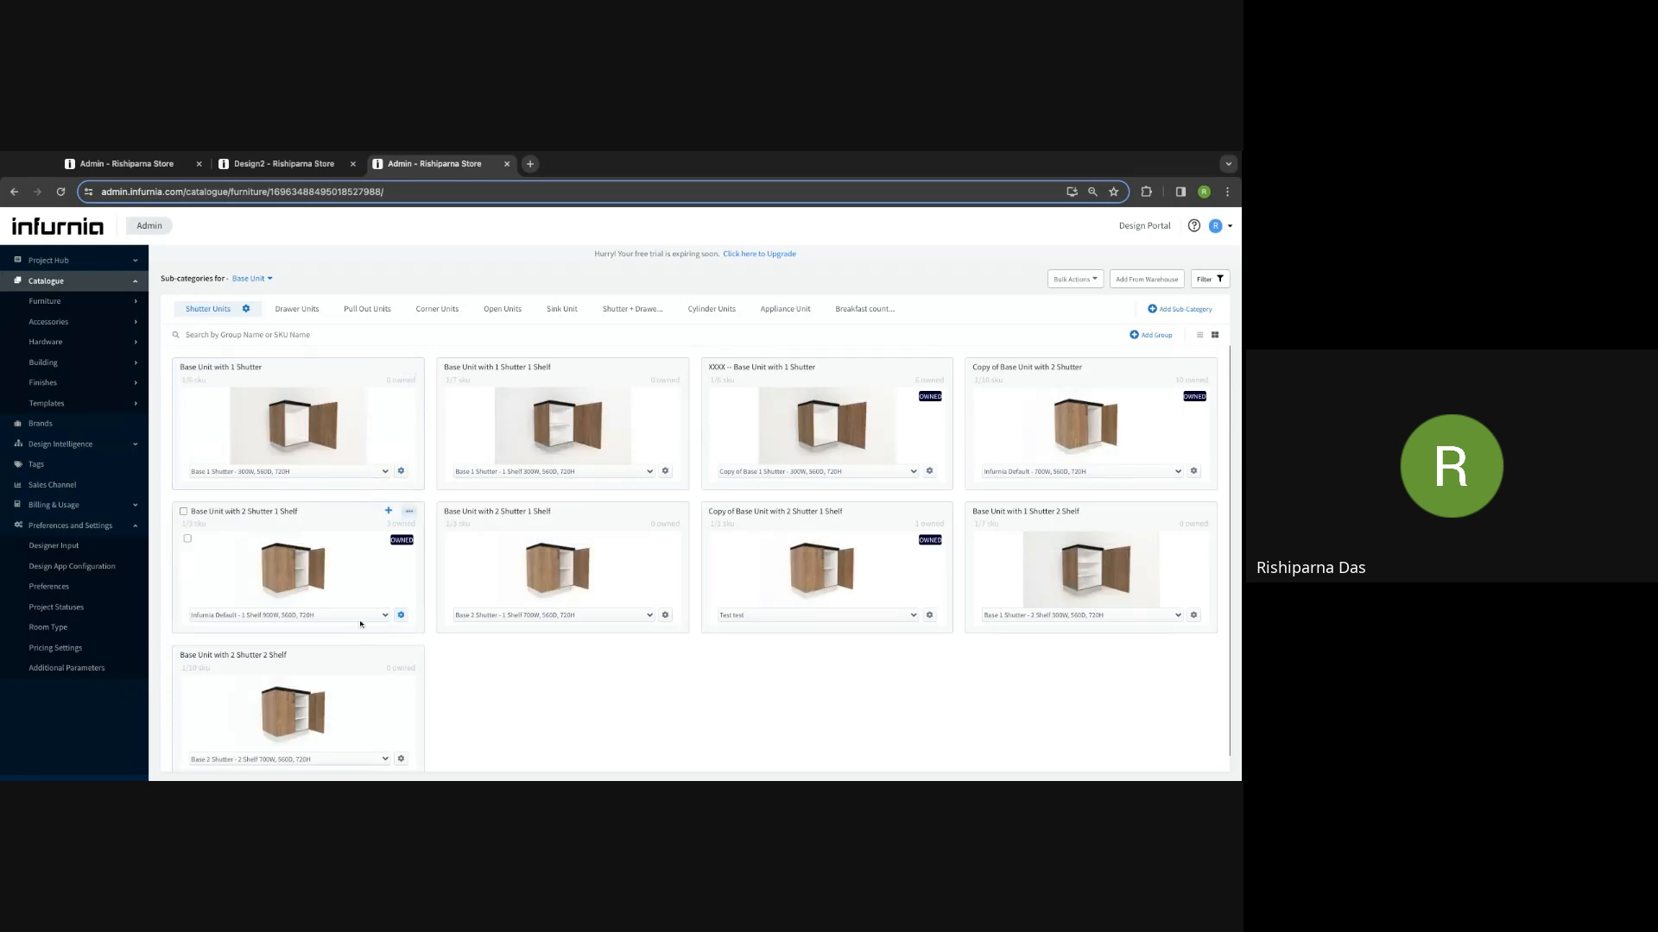
{"action": "left_click", "coordinate": [400, 616]}
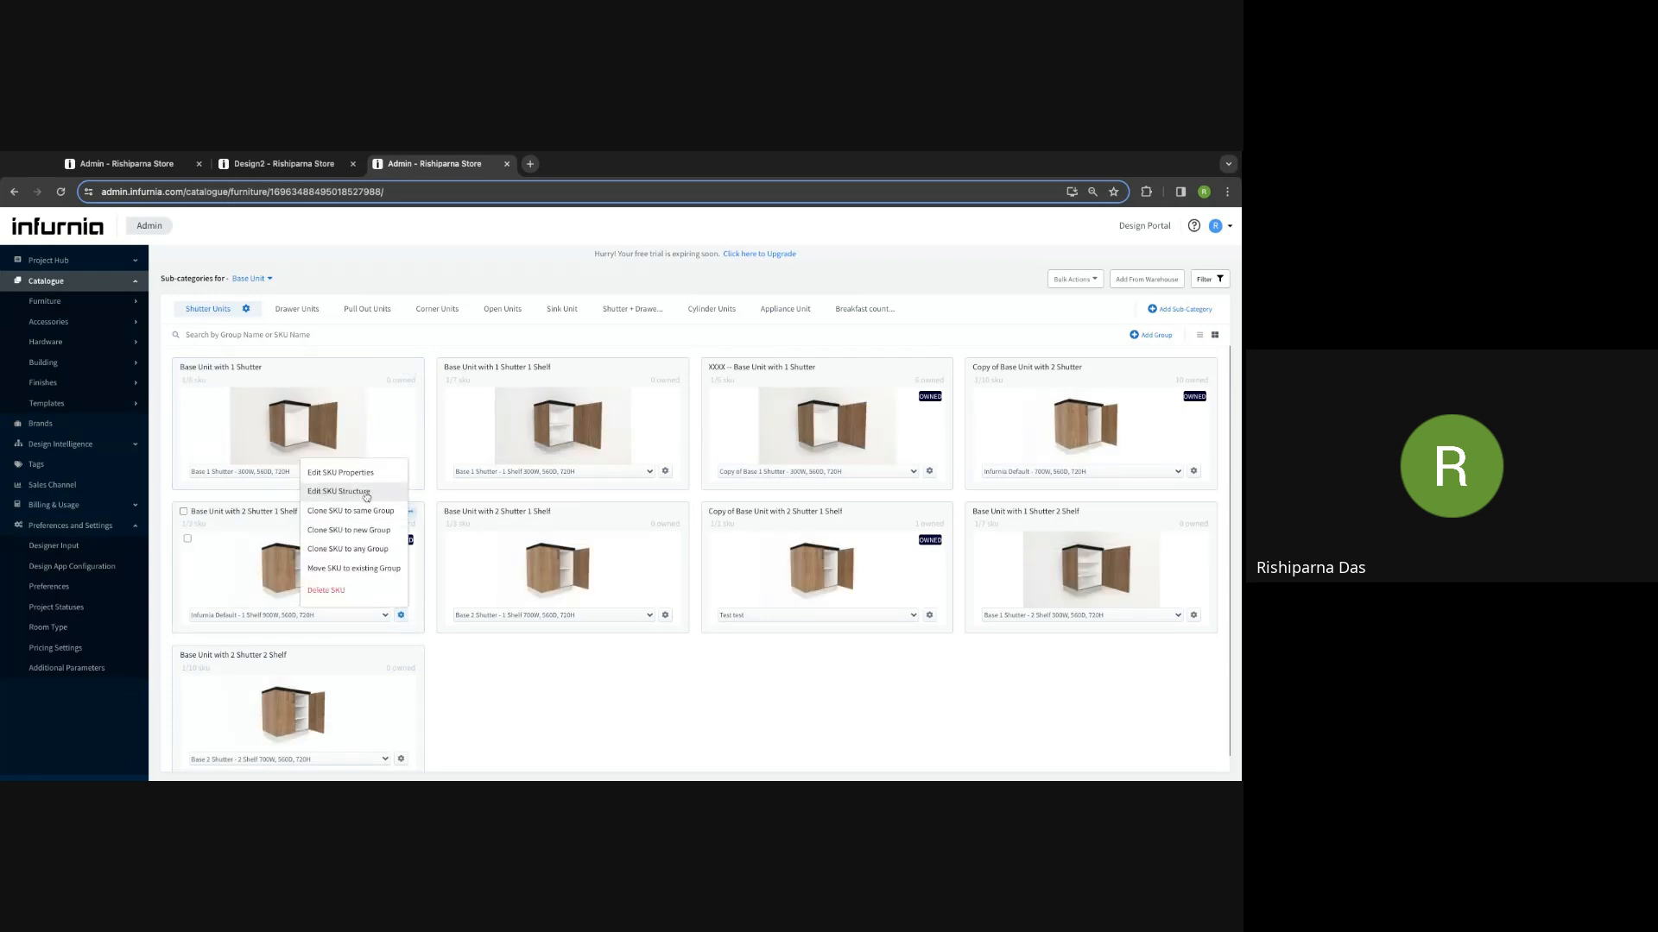
{"action": "left_click", "coordinate": [479, 683]}
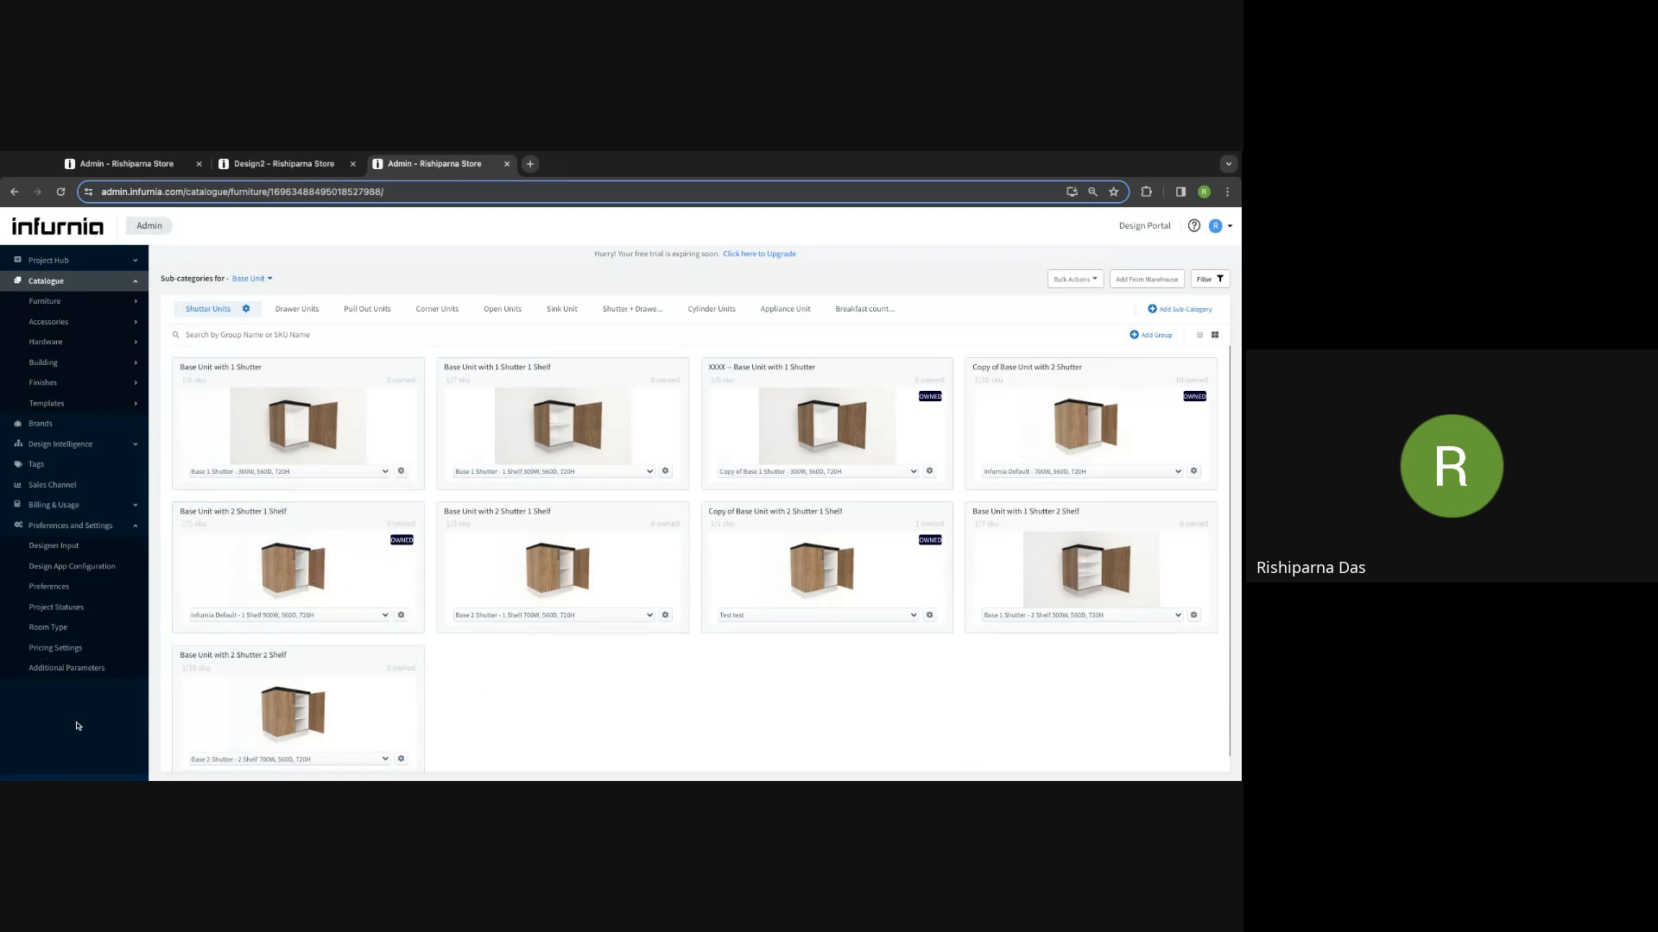
Step: Review the payment schedule in the admin pricing settings and the Pricing Quotation Preferences in the organisation preferences
{"action": "left_click", "coordinate": [68, 650]}
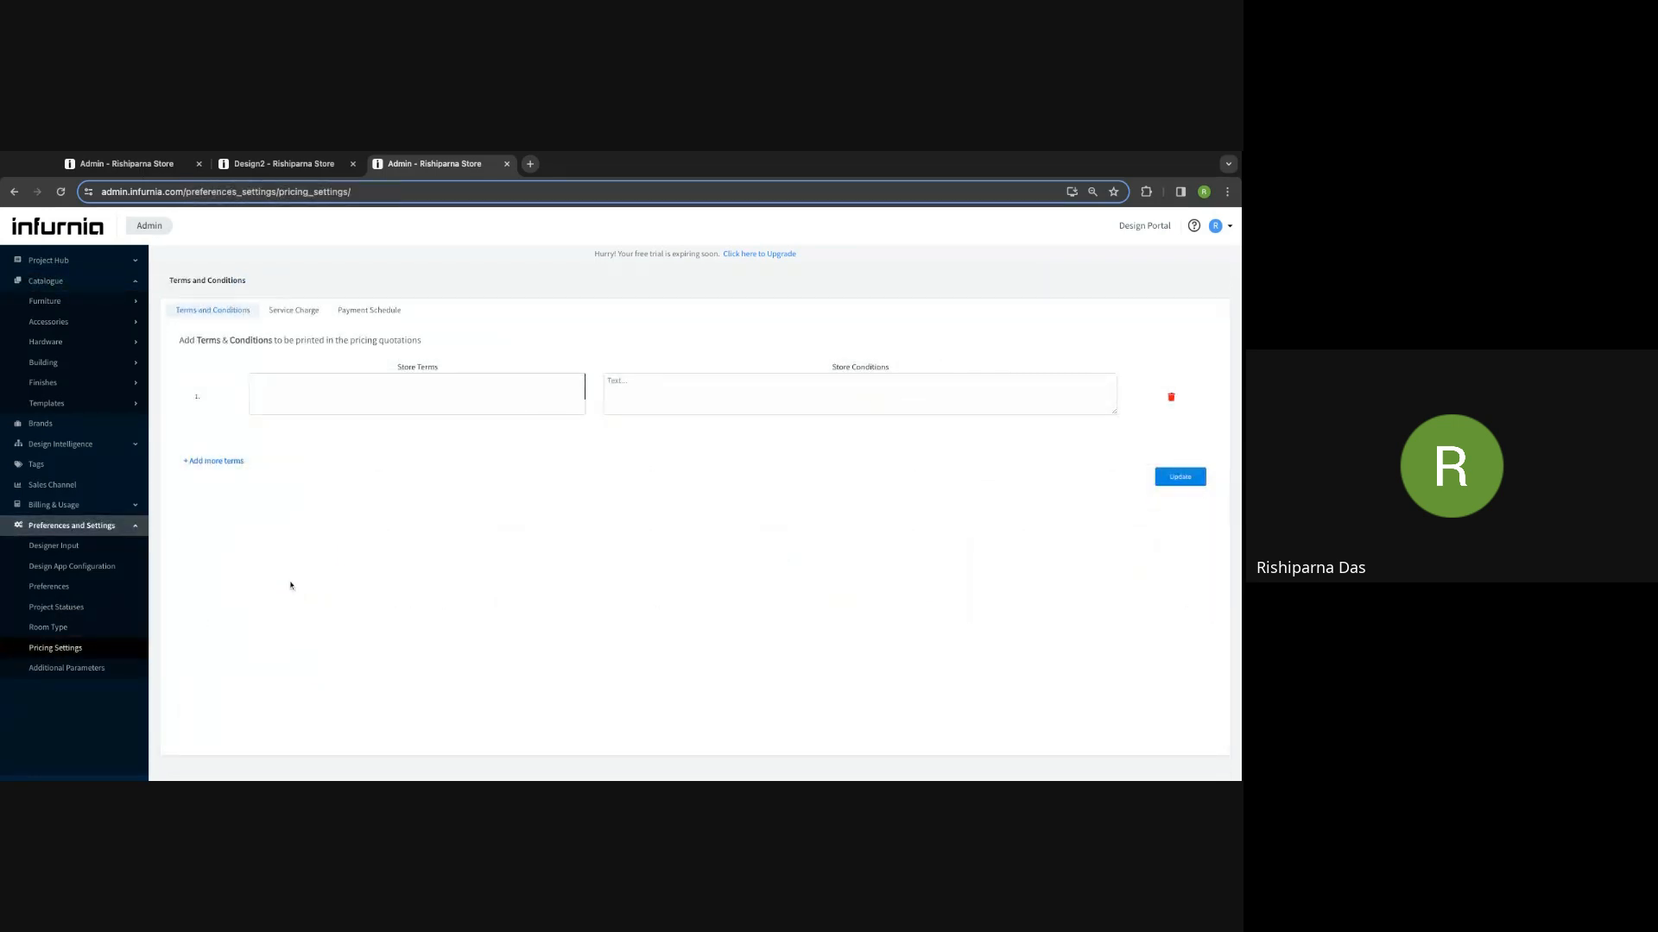
{"action": "left_click", "coordinate": [381, 310]}
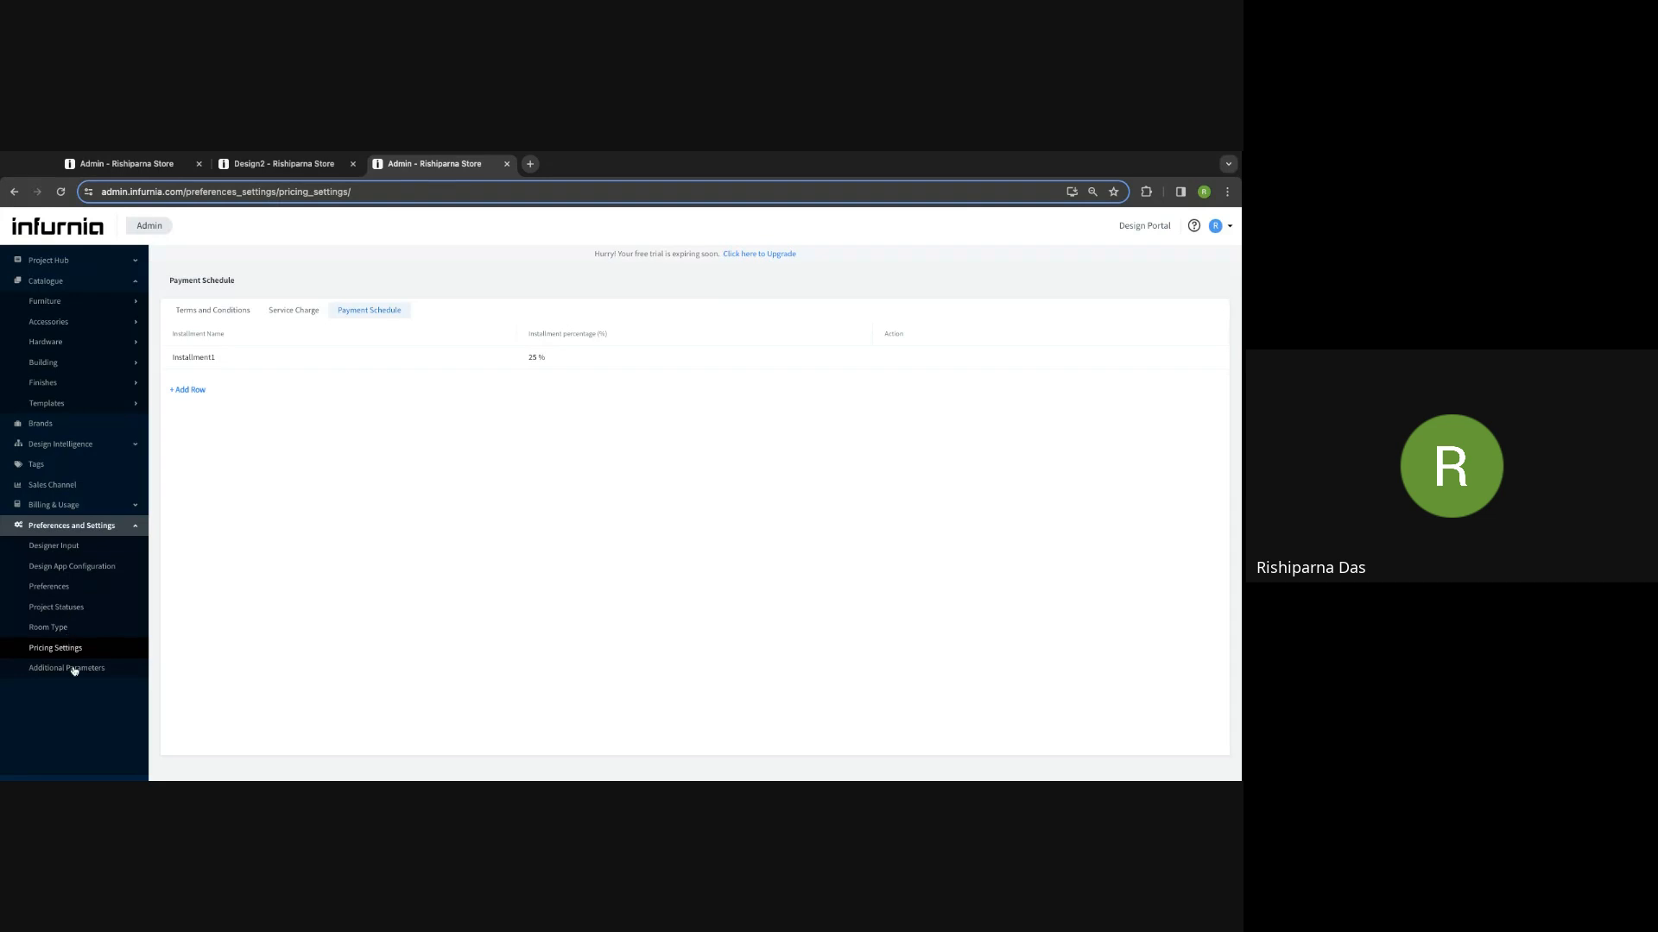
{"action": "left_click", "coordinate": [71, 594]}
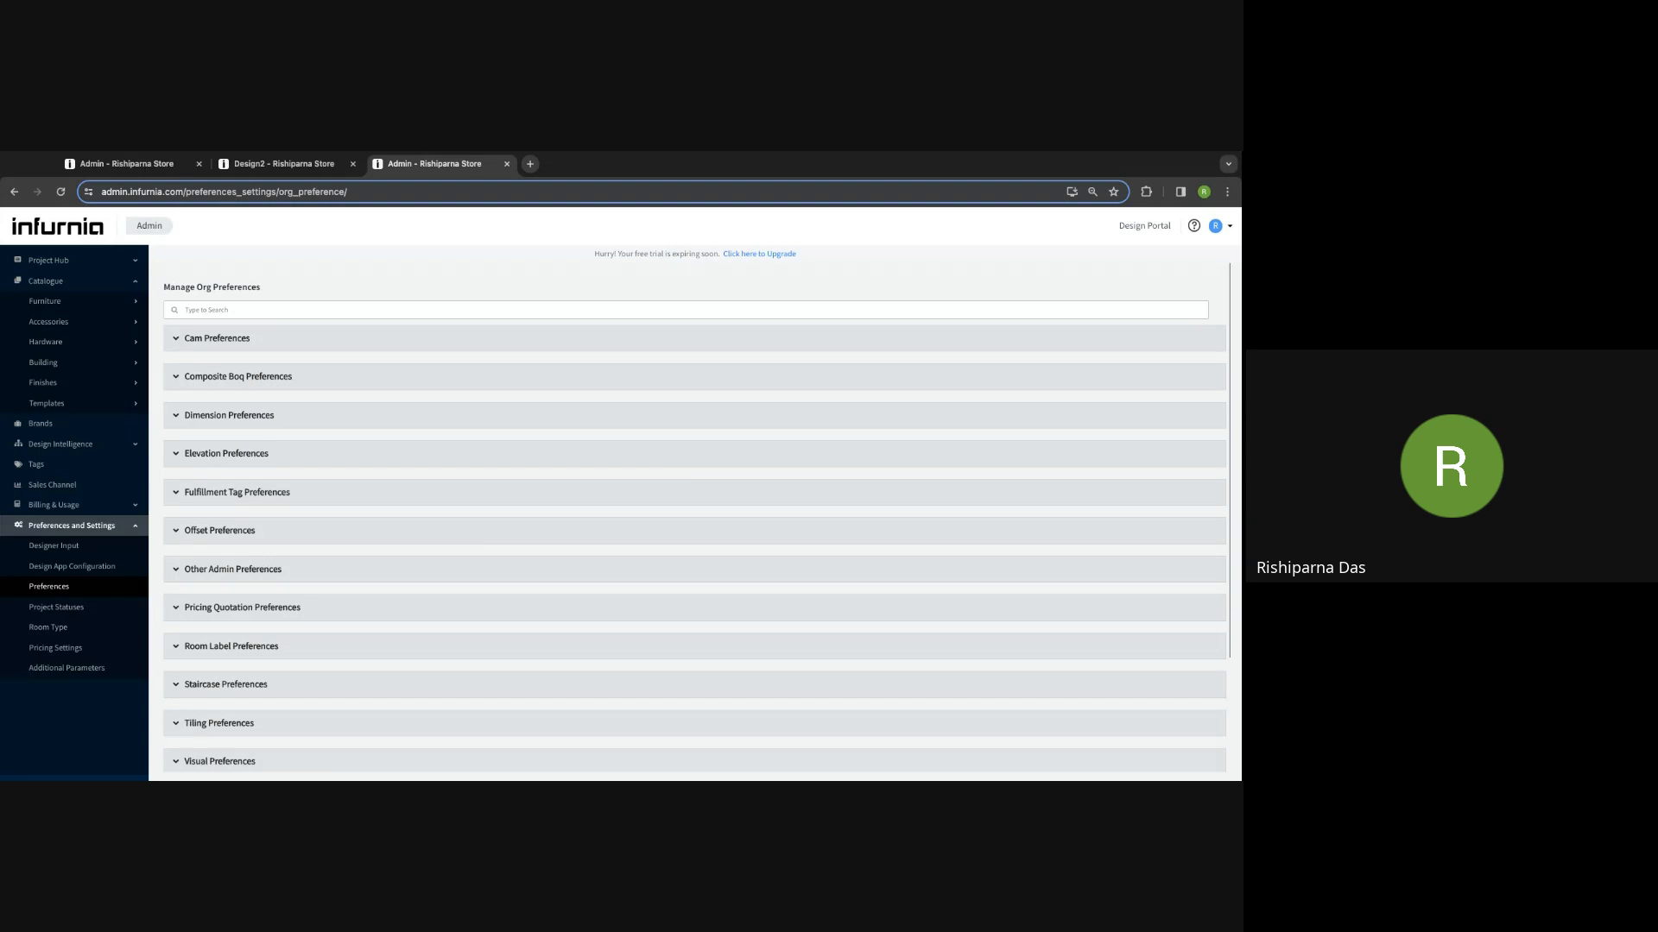
{"action": "left_click", "coordinate": [217, 613]}
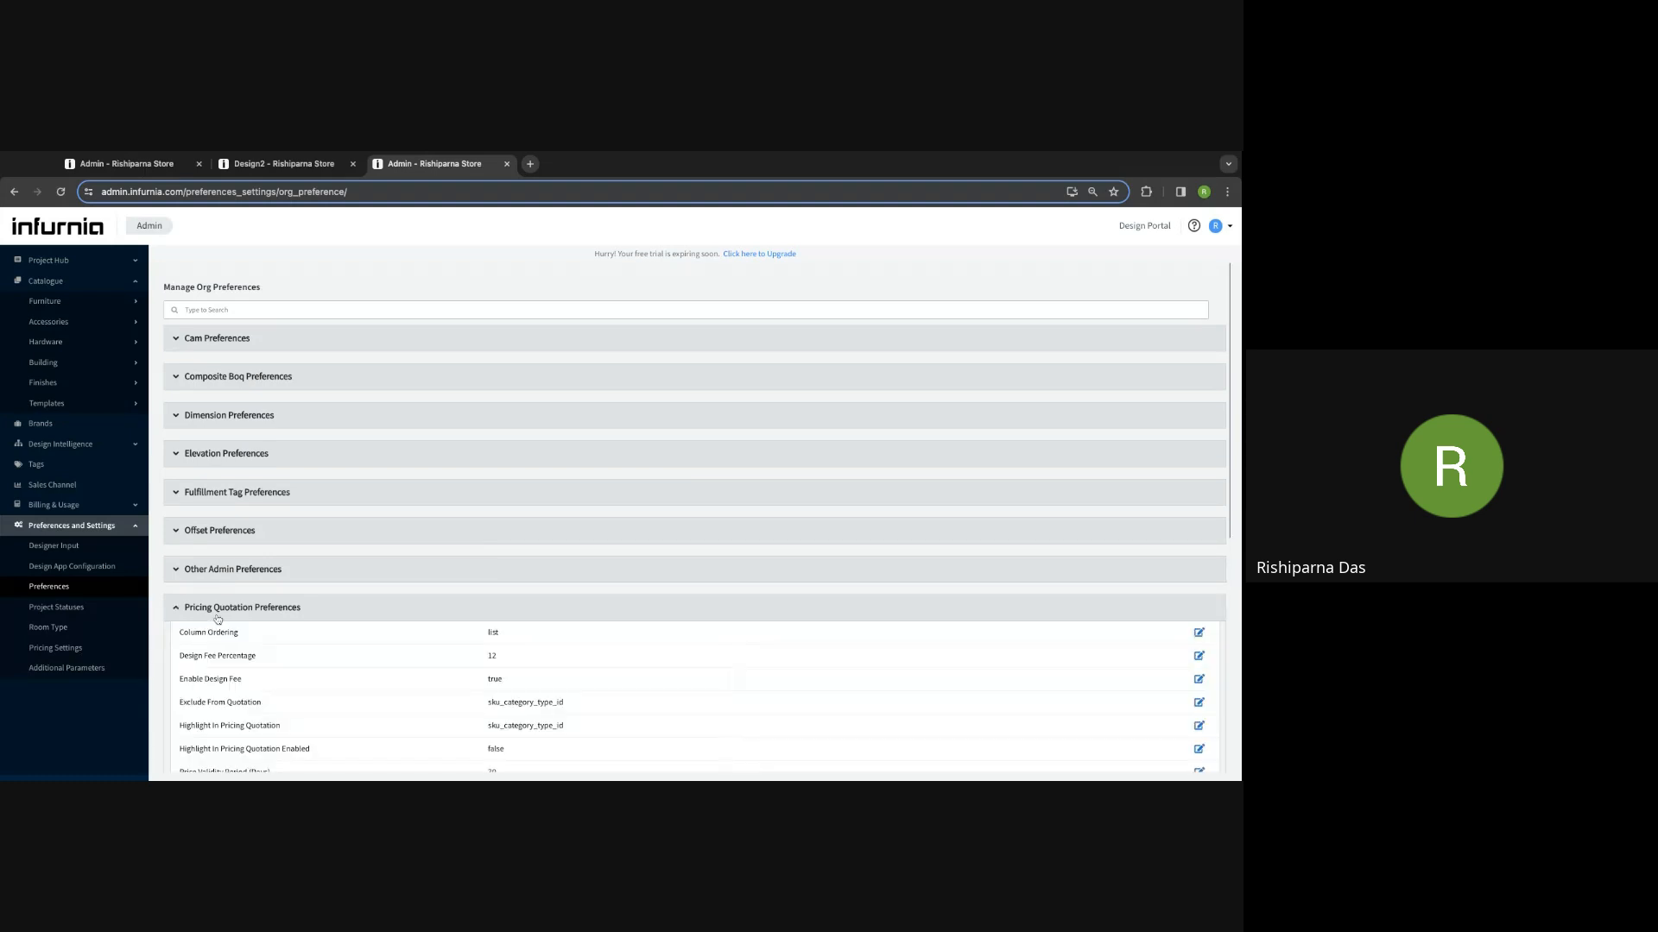
{"action": "left_click", "coordinate": [218, 619]}
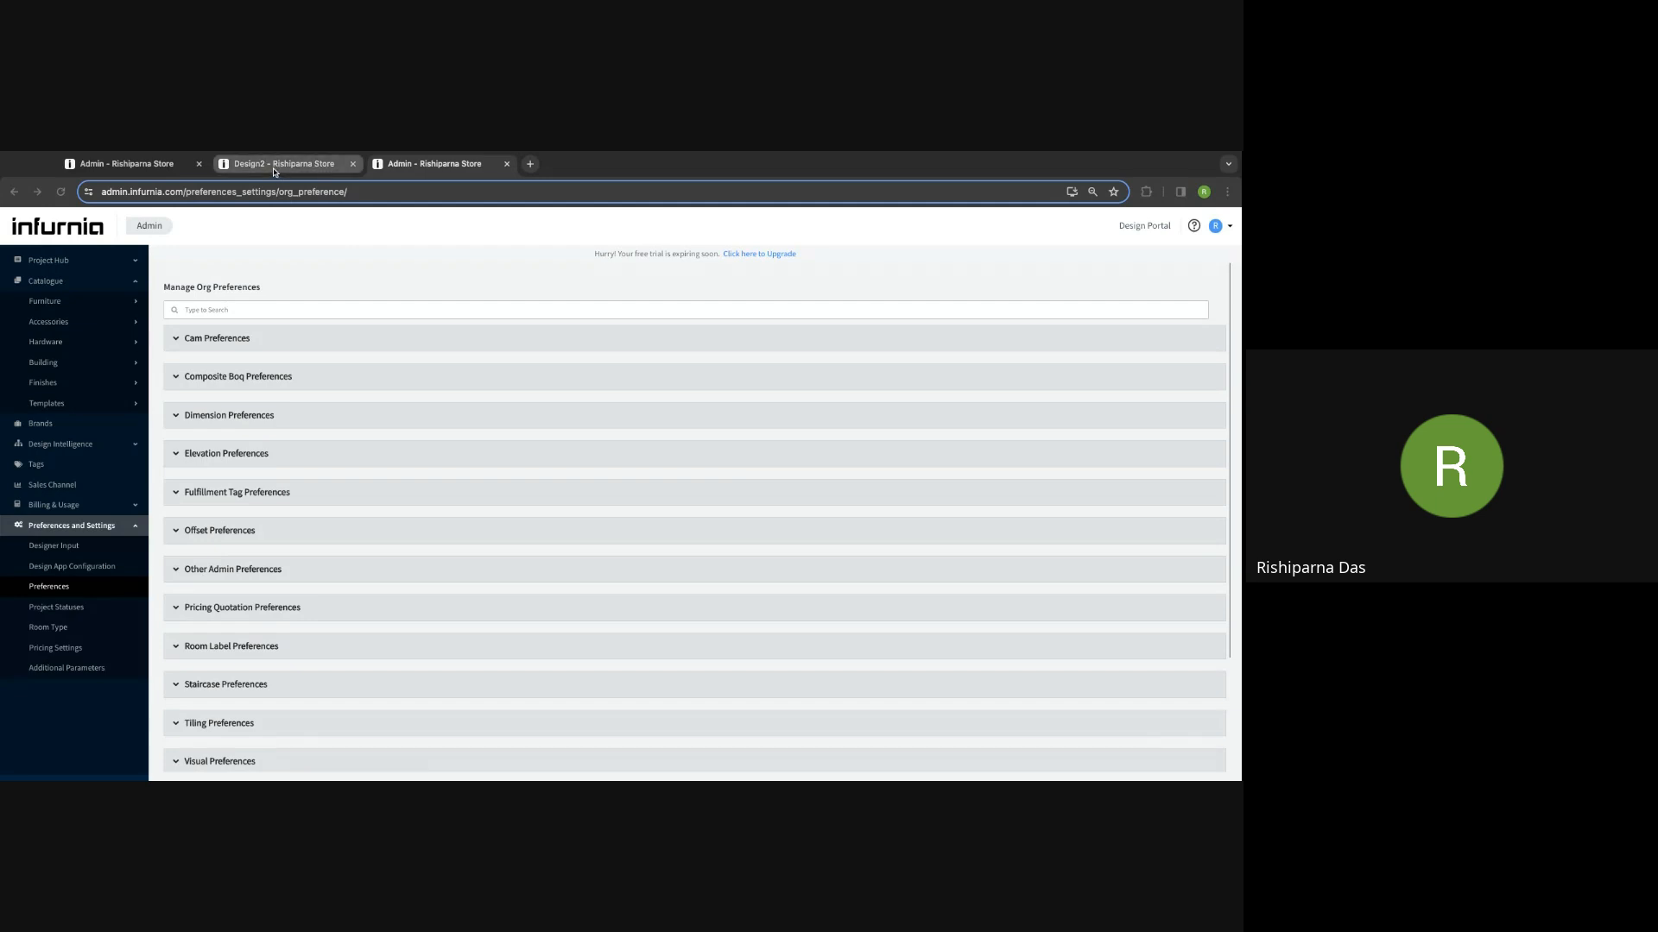
Step: Return to Design2, close the global preferences and show the design in 3D
{"action": "left_click", "coordinate": [150, 168]}
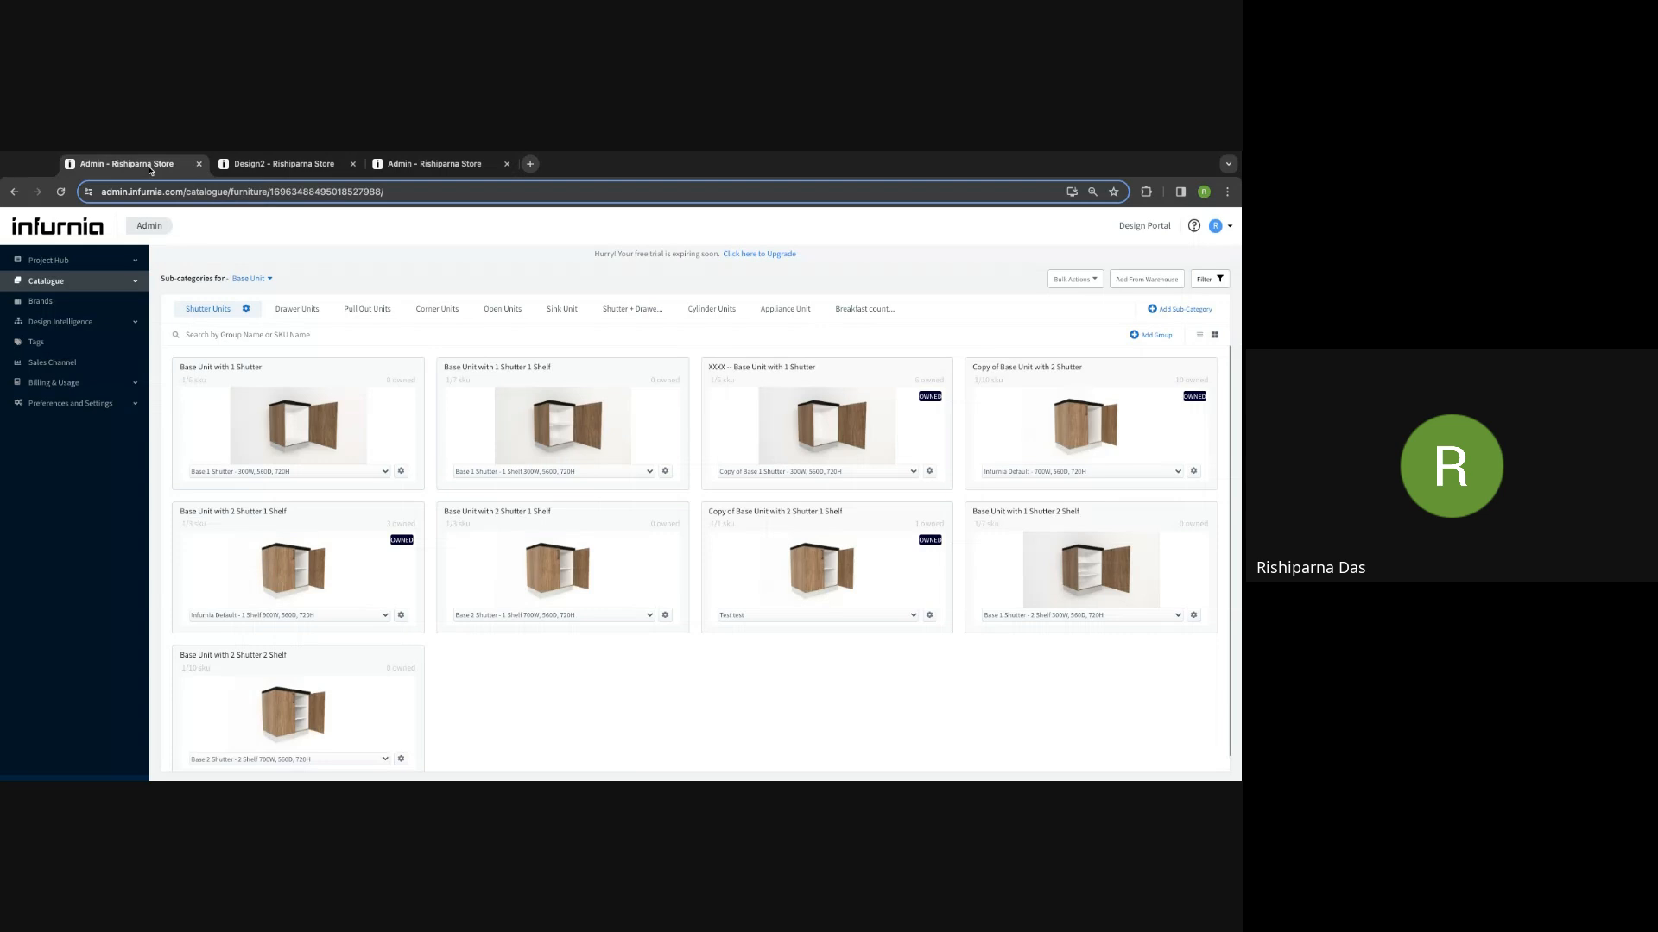
{"action": "left_click", "coordinate": [278, 164]}
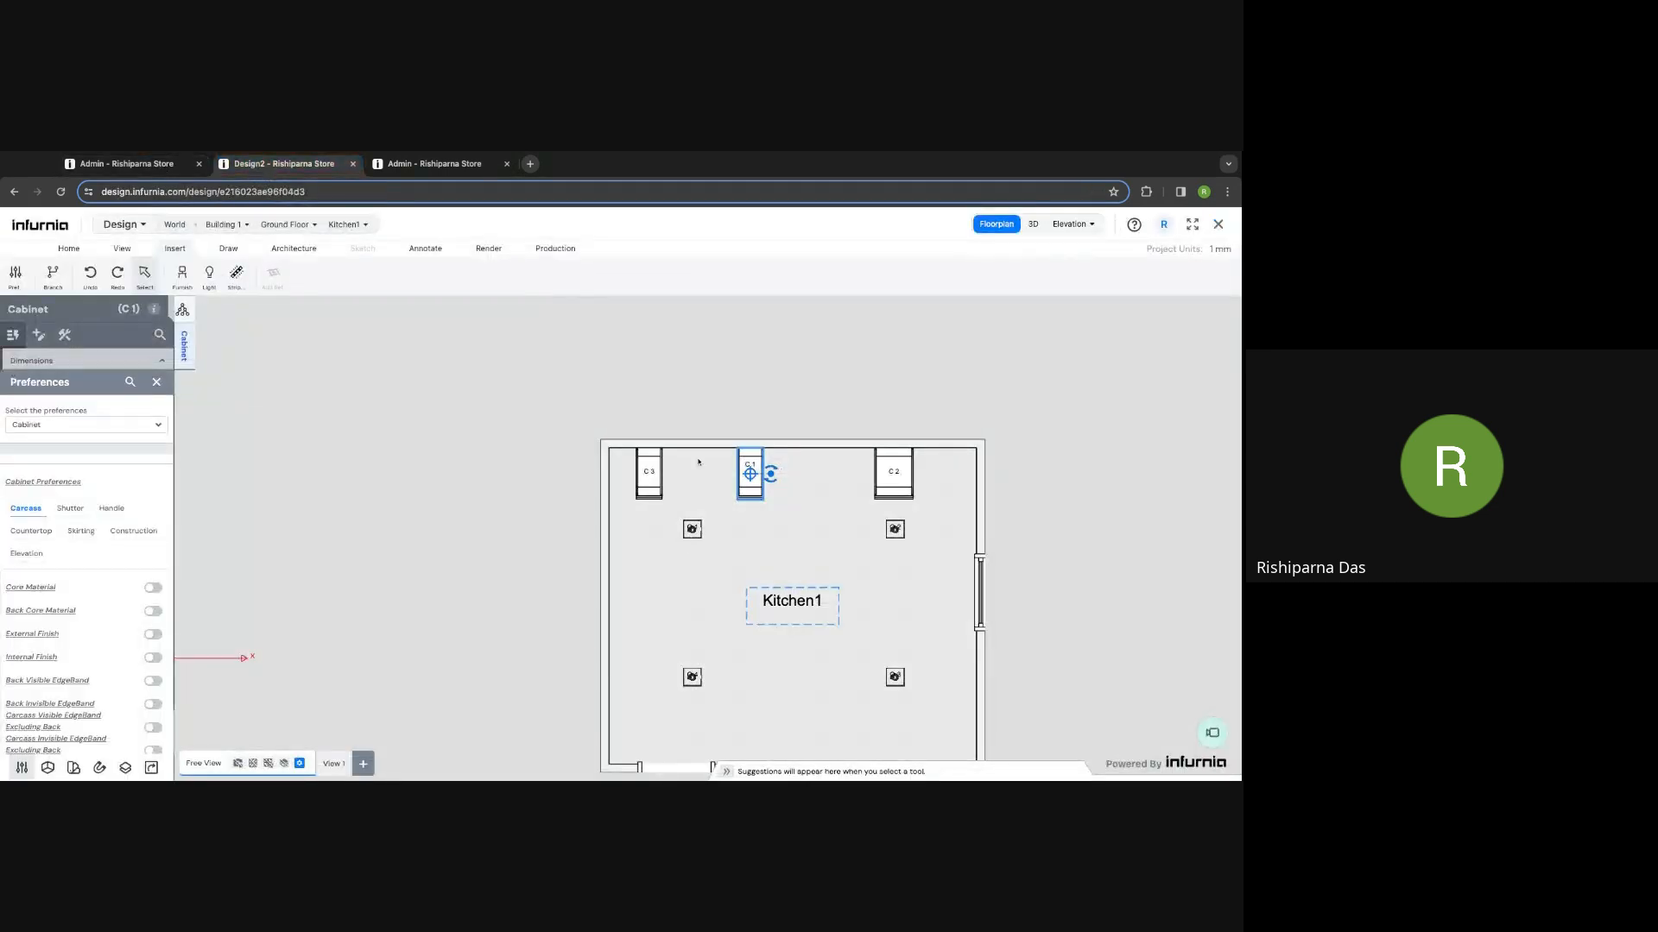
{"action": "left_click", "coordinate": [158, 383]}
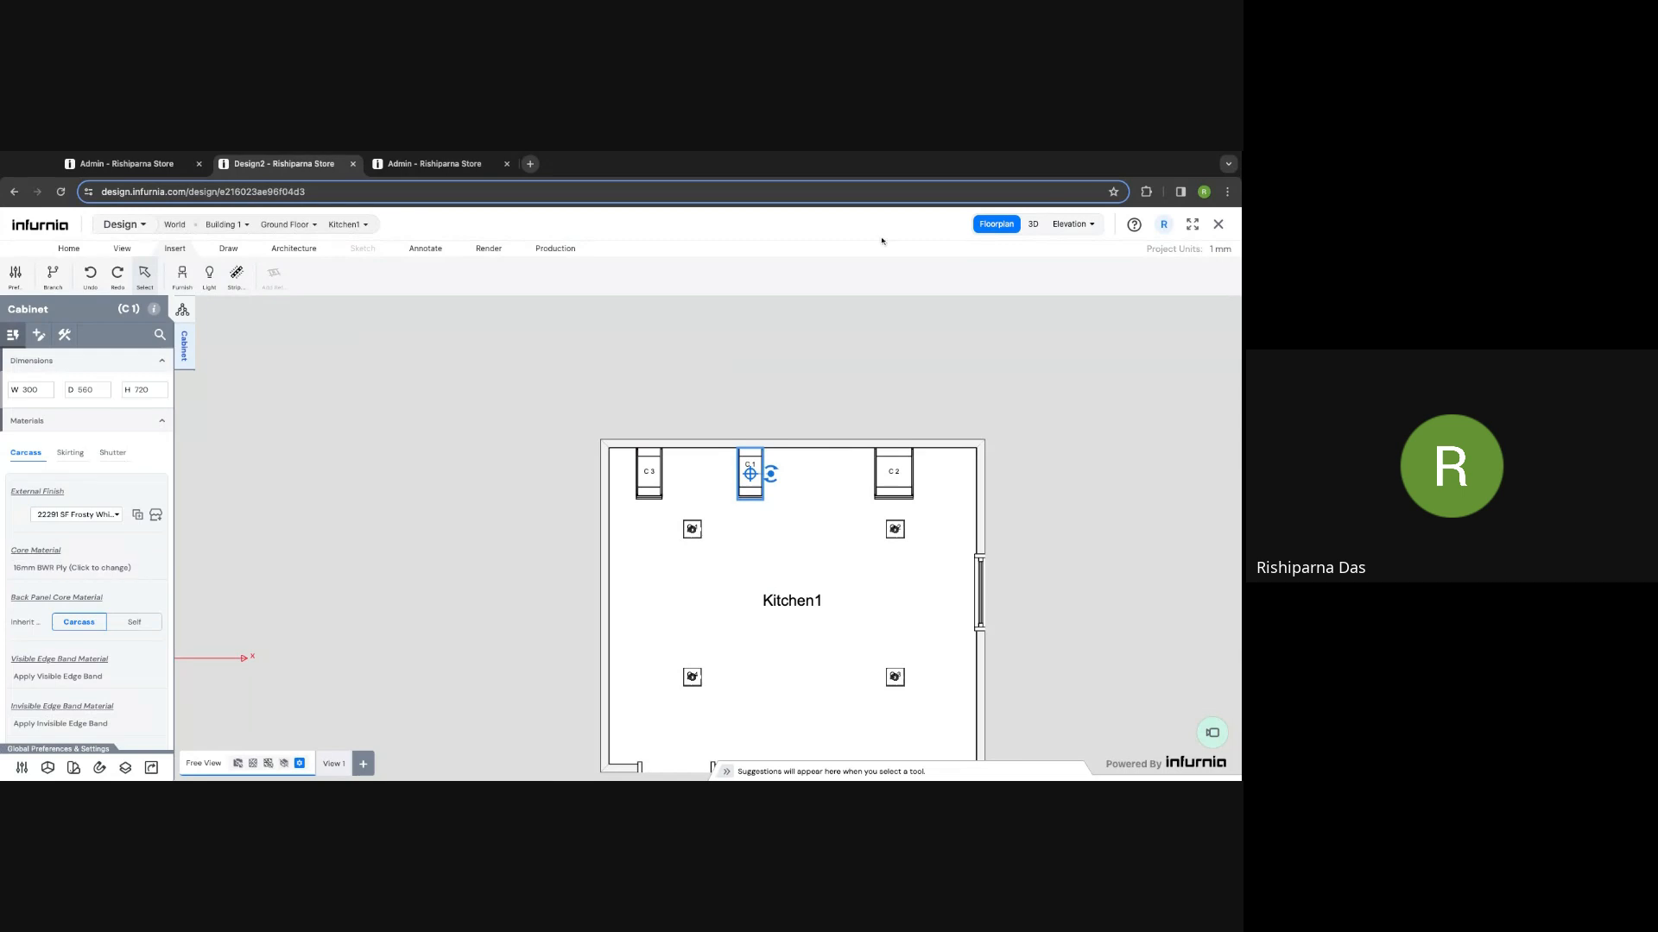
{"action": "left_click", "coordinate": [1032, 226]}
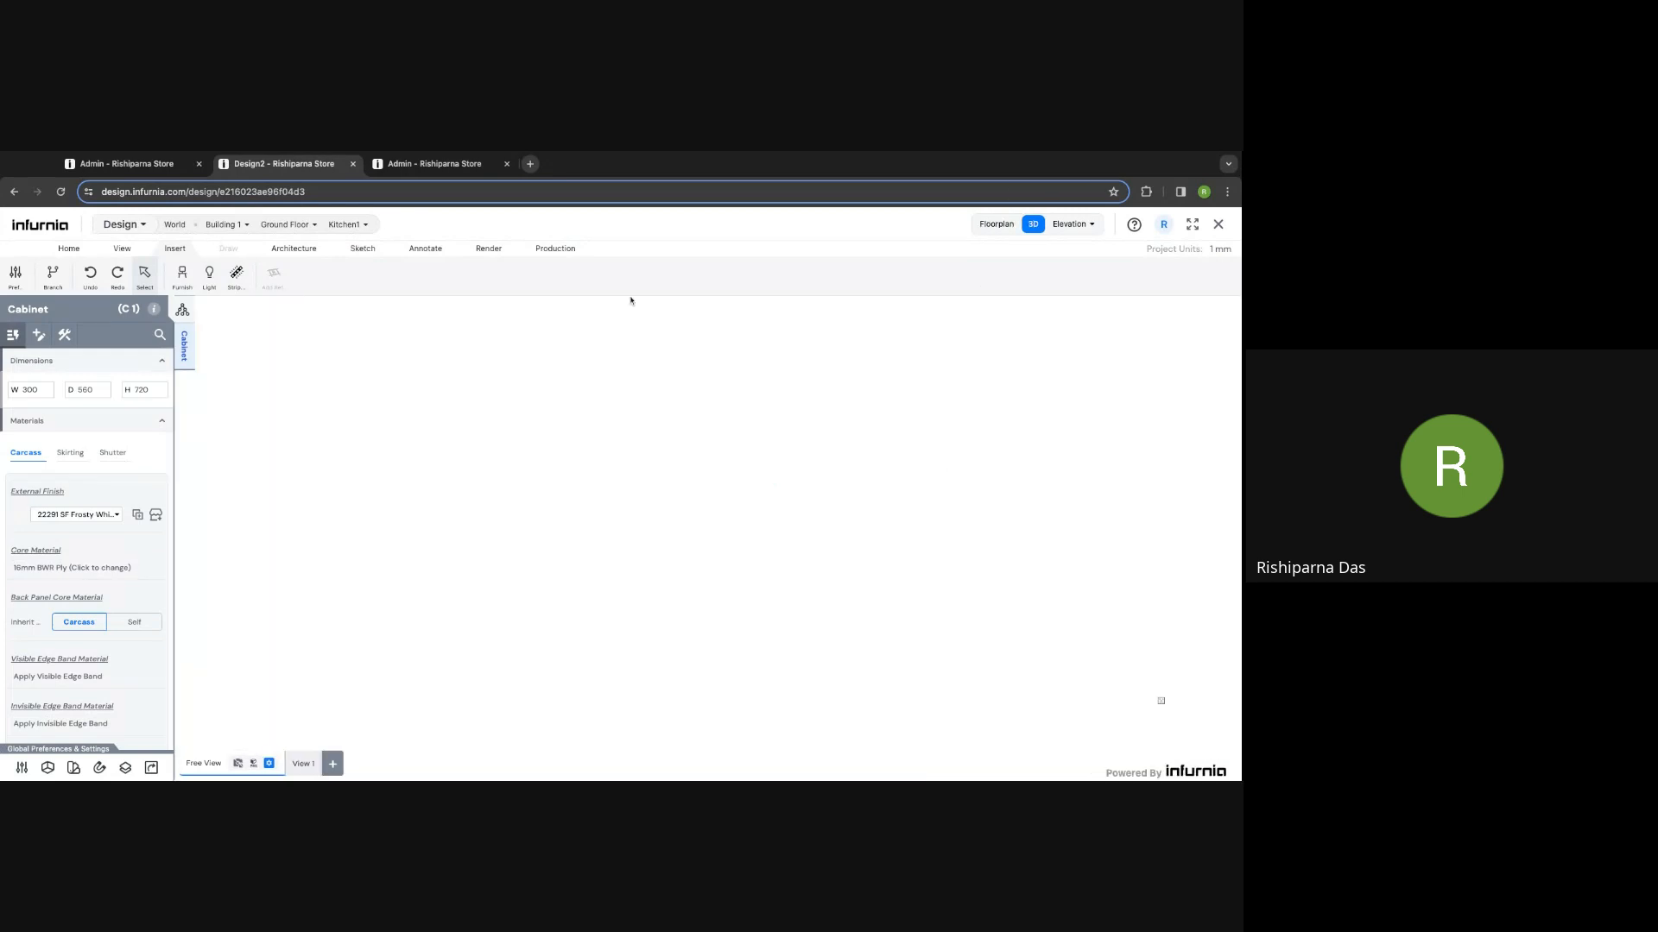
Step: Return to the admin catalogue and open the Wardrobe furniture category
{"action": "left_click", "coordinate": [111, 164]}
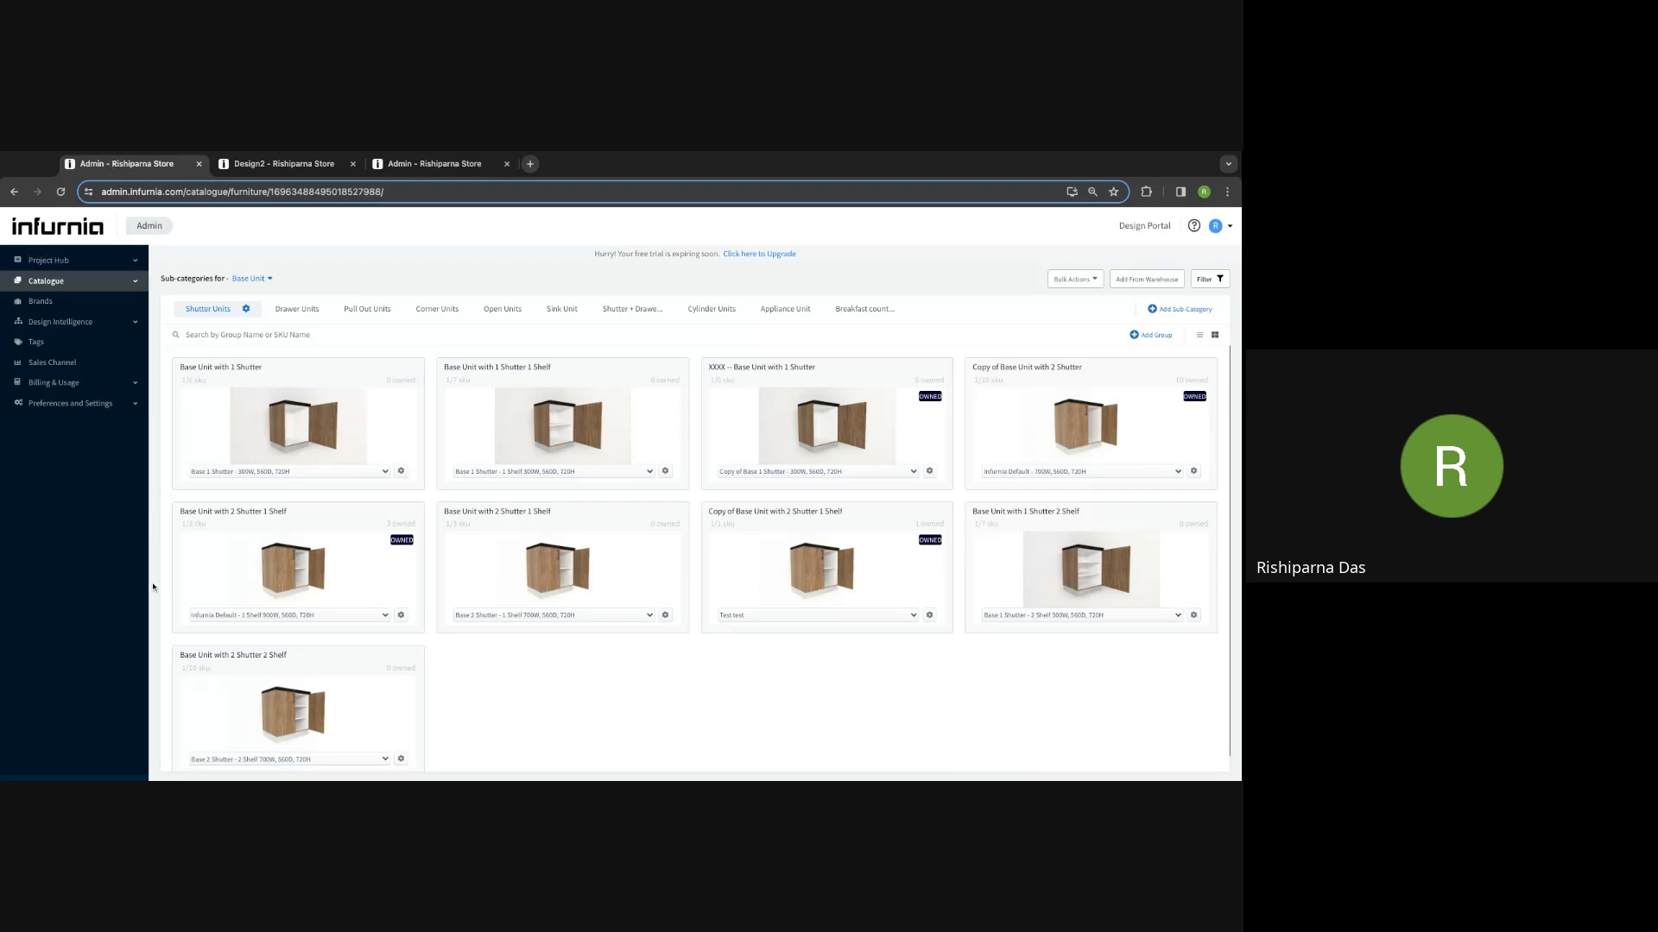
{"action": "left_click", "coordinate": [93, 278]}
{"action": "left_click", "coordinate": [69, 304]}
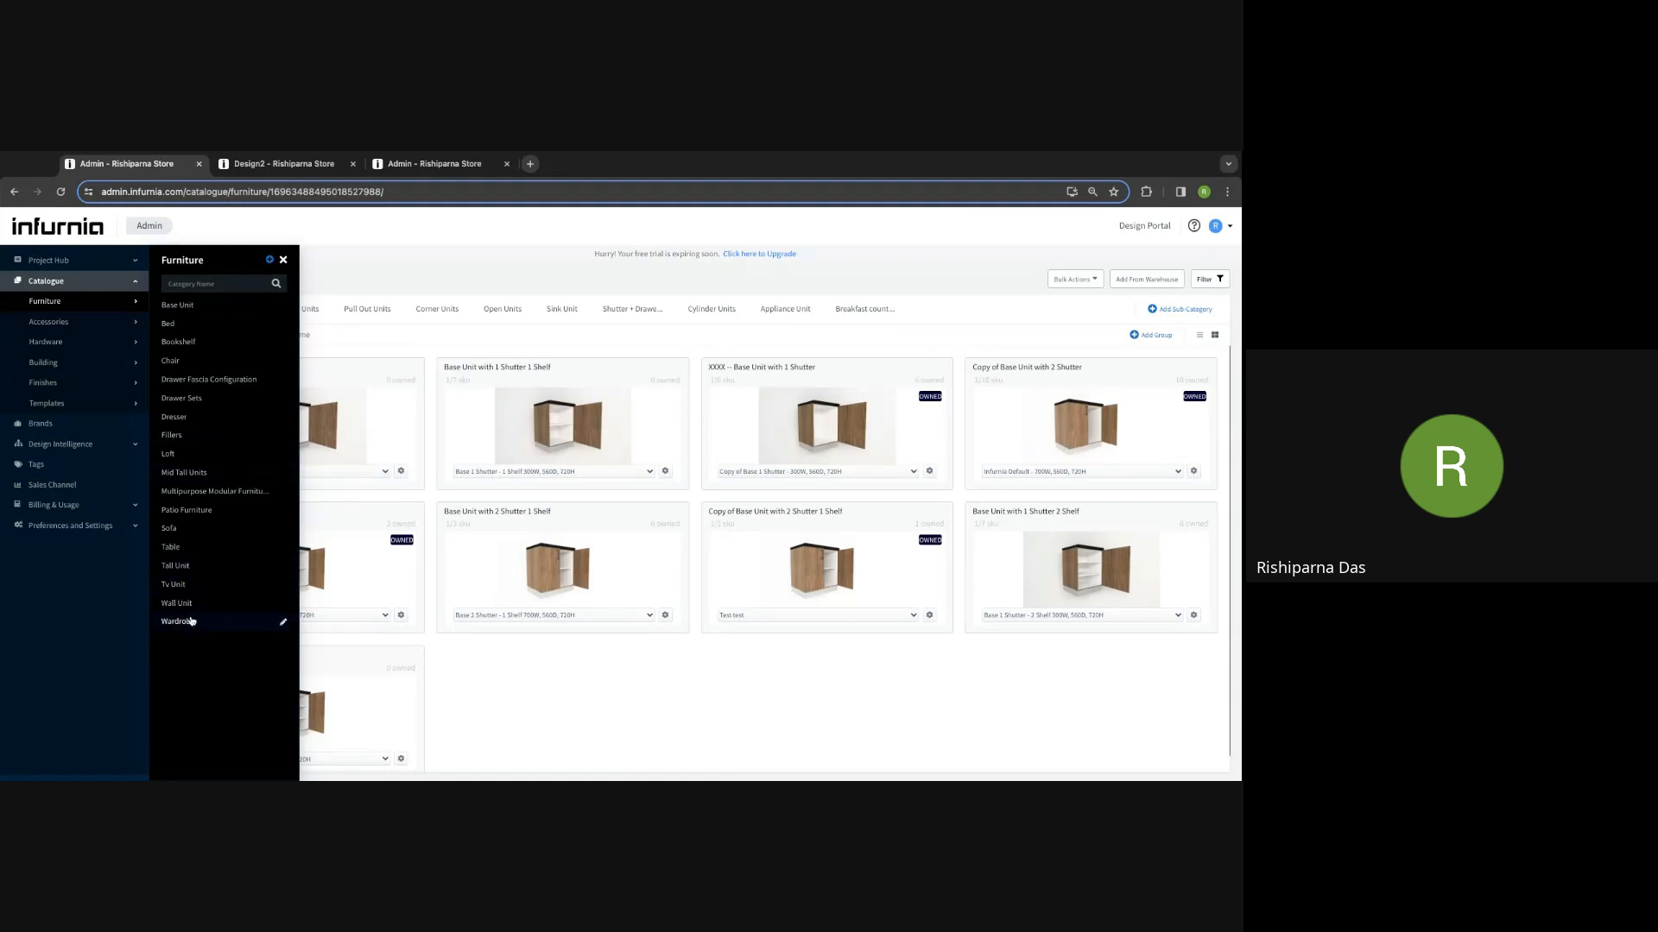
{"action": "left_click", "coordinate": [191, 621]}
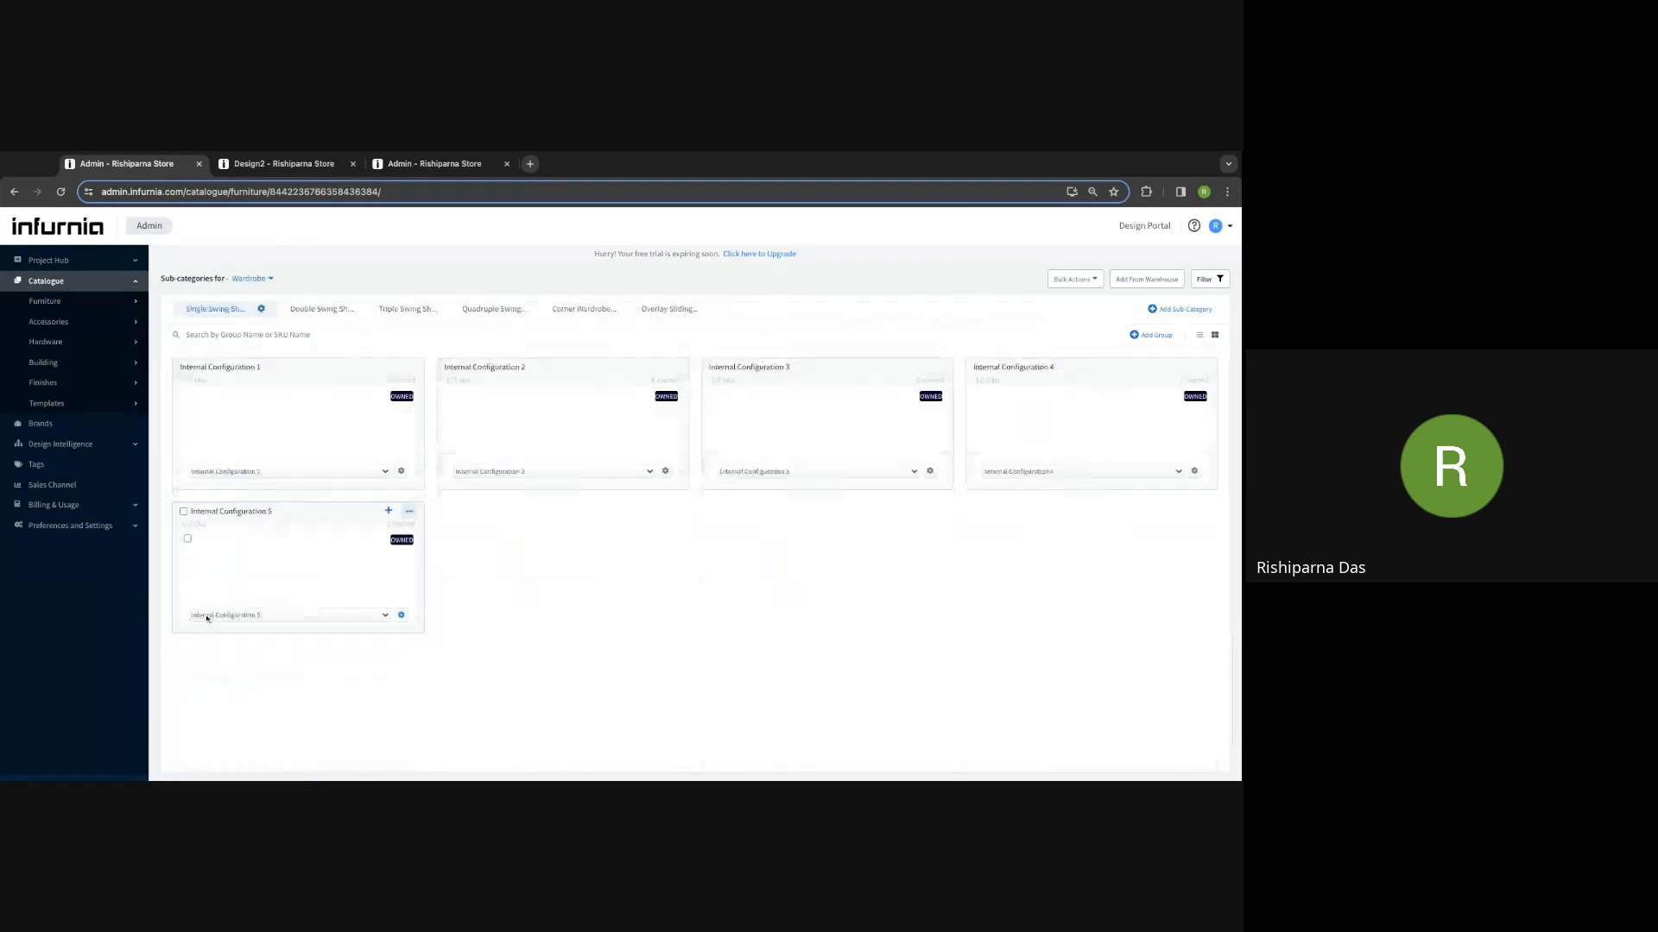
Step: Open the structure of the Internal Configuration 1 wardrobe SKU for editing
{"action": "left_click", "coordinate": [401, 470]}
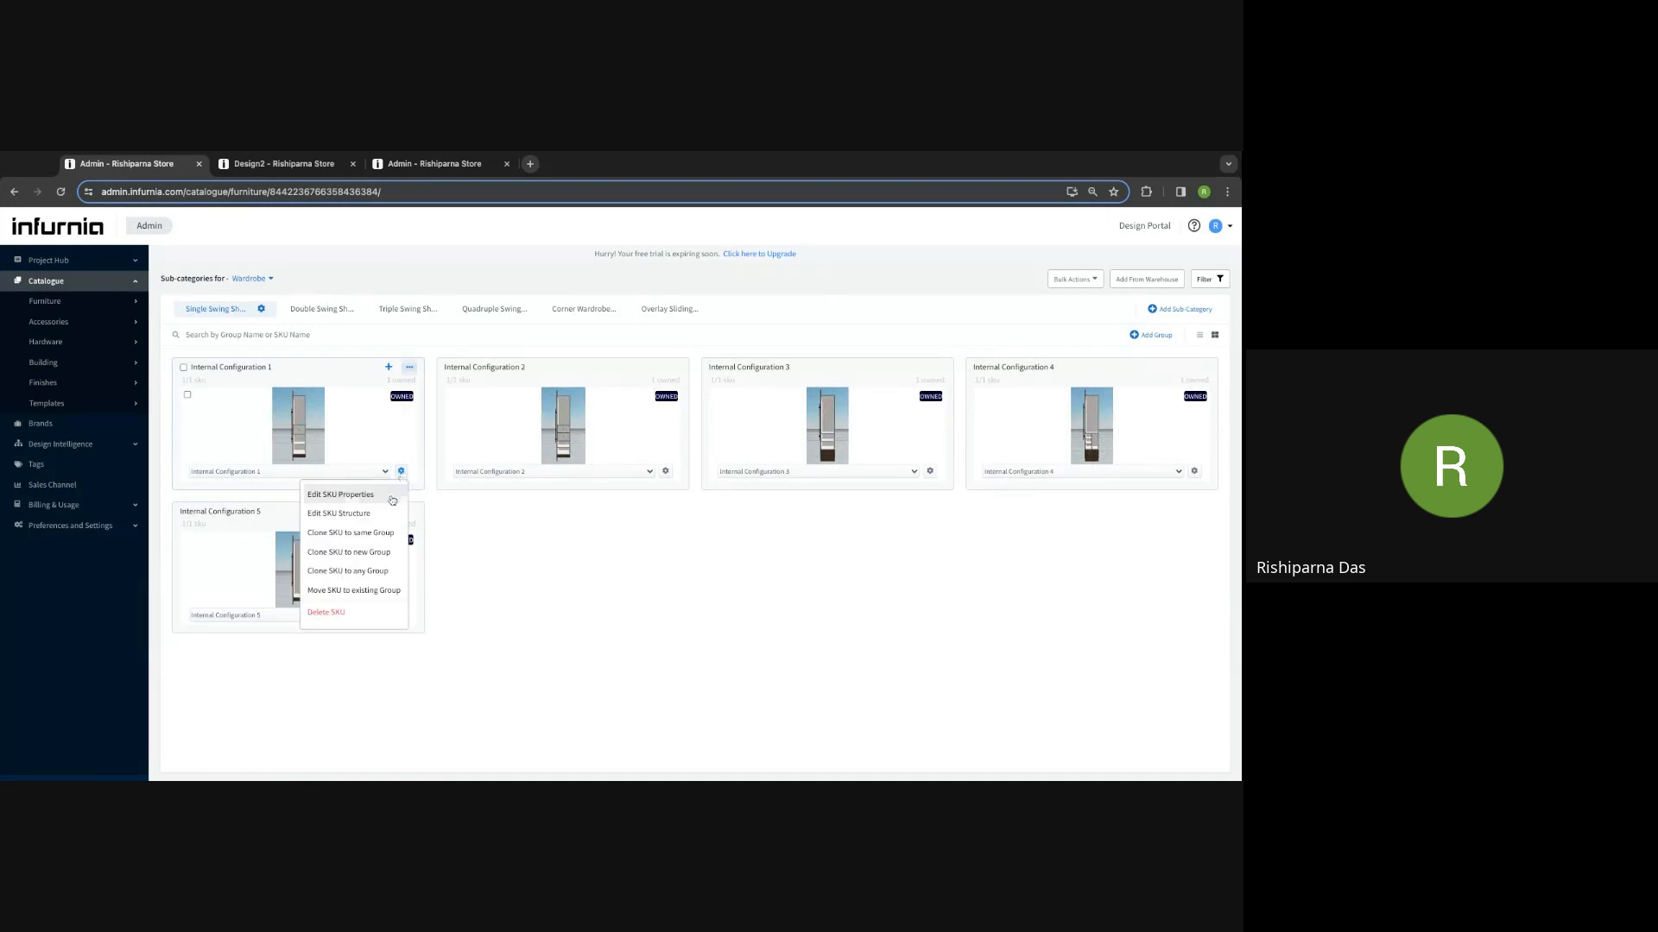
{"action": "left_click", "coordinate": [392, 500]}
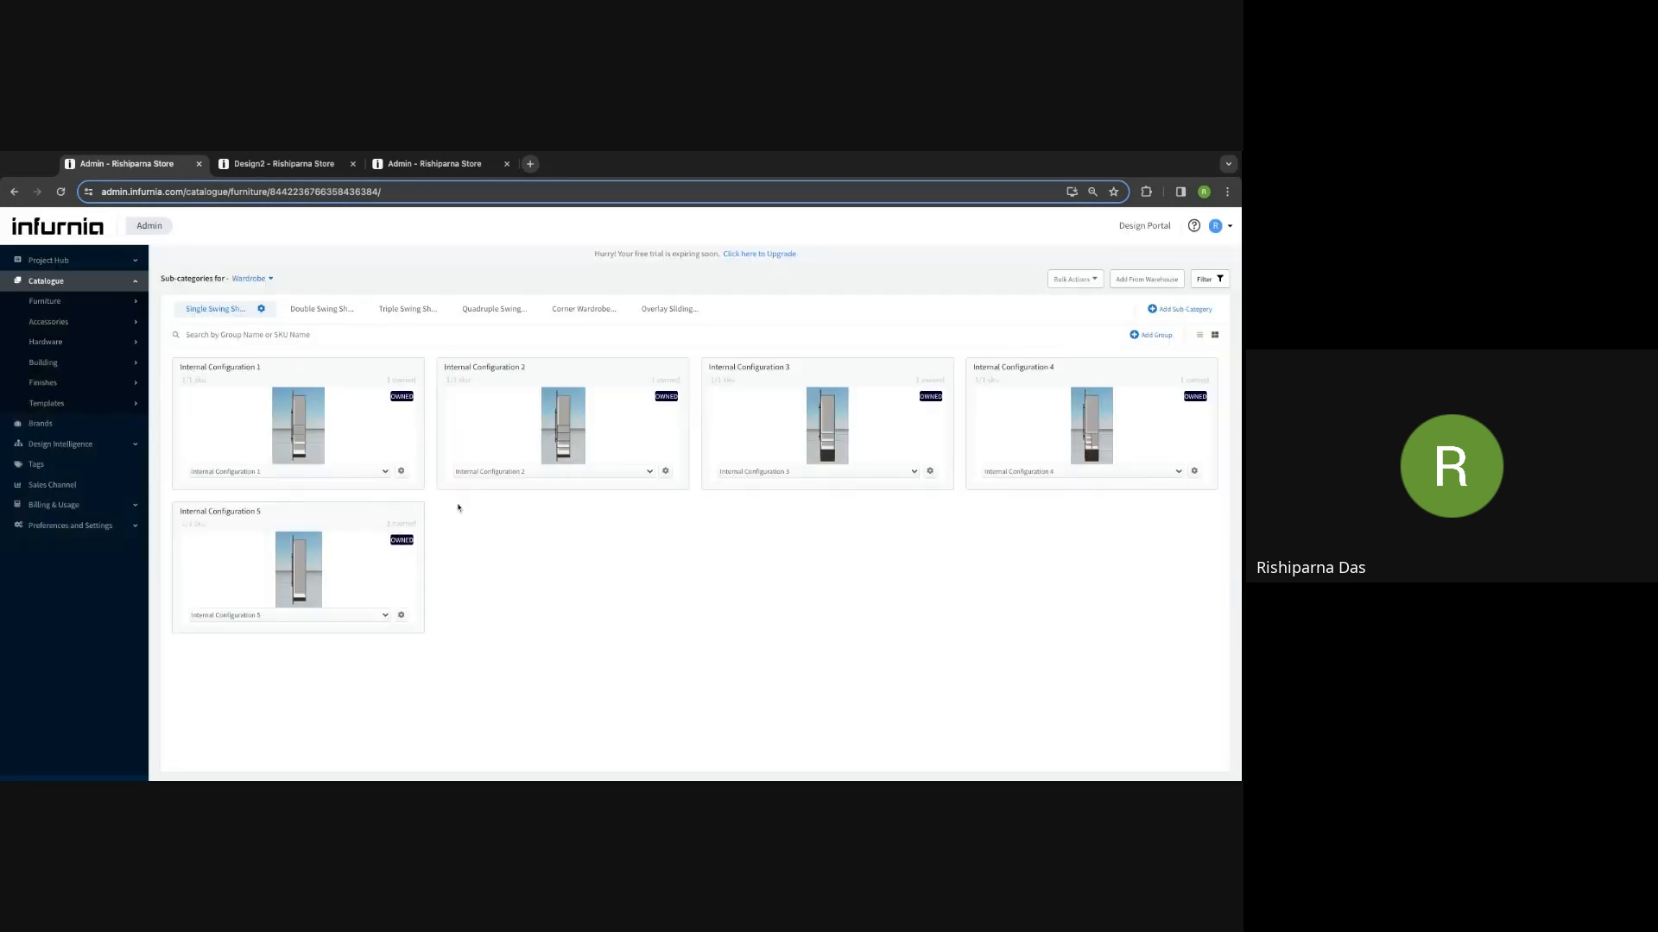
{"action": "key", "text": "Escape"}
{"action": "left_click", "coordinate": [402, 470]}
{"action": "left_click", "coordinate": [391, 512]}
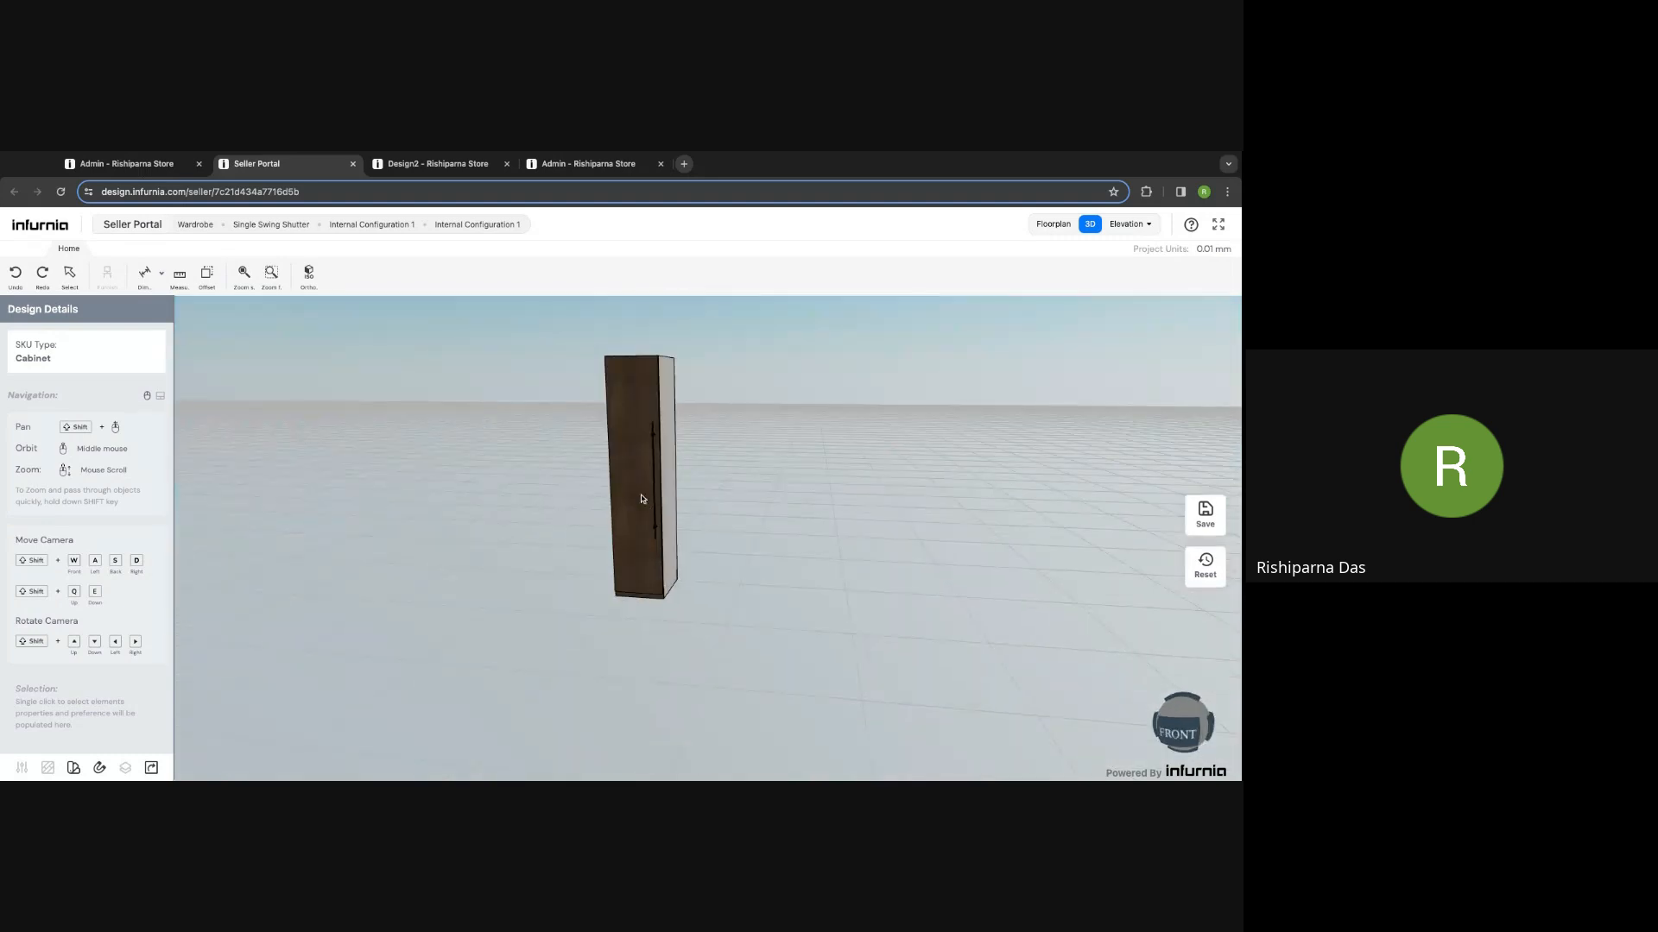
Step: Open the wardrobe's shutter, select the drawer inside and show its properties
{"action": "double_click", "coordinate": [641, 499]}
{"action": "scroll", "coordinate": [643, 502], "scroll_direction": "up", "scroll_amount": 4}
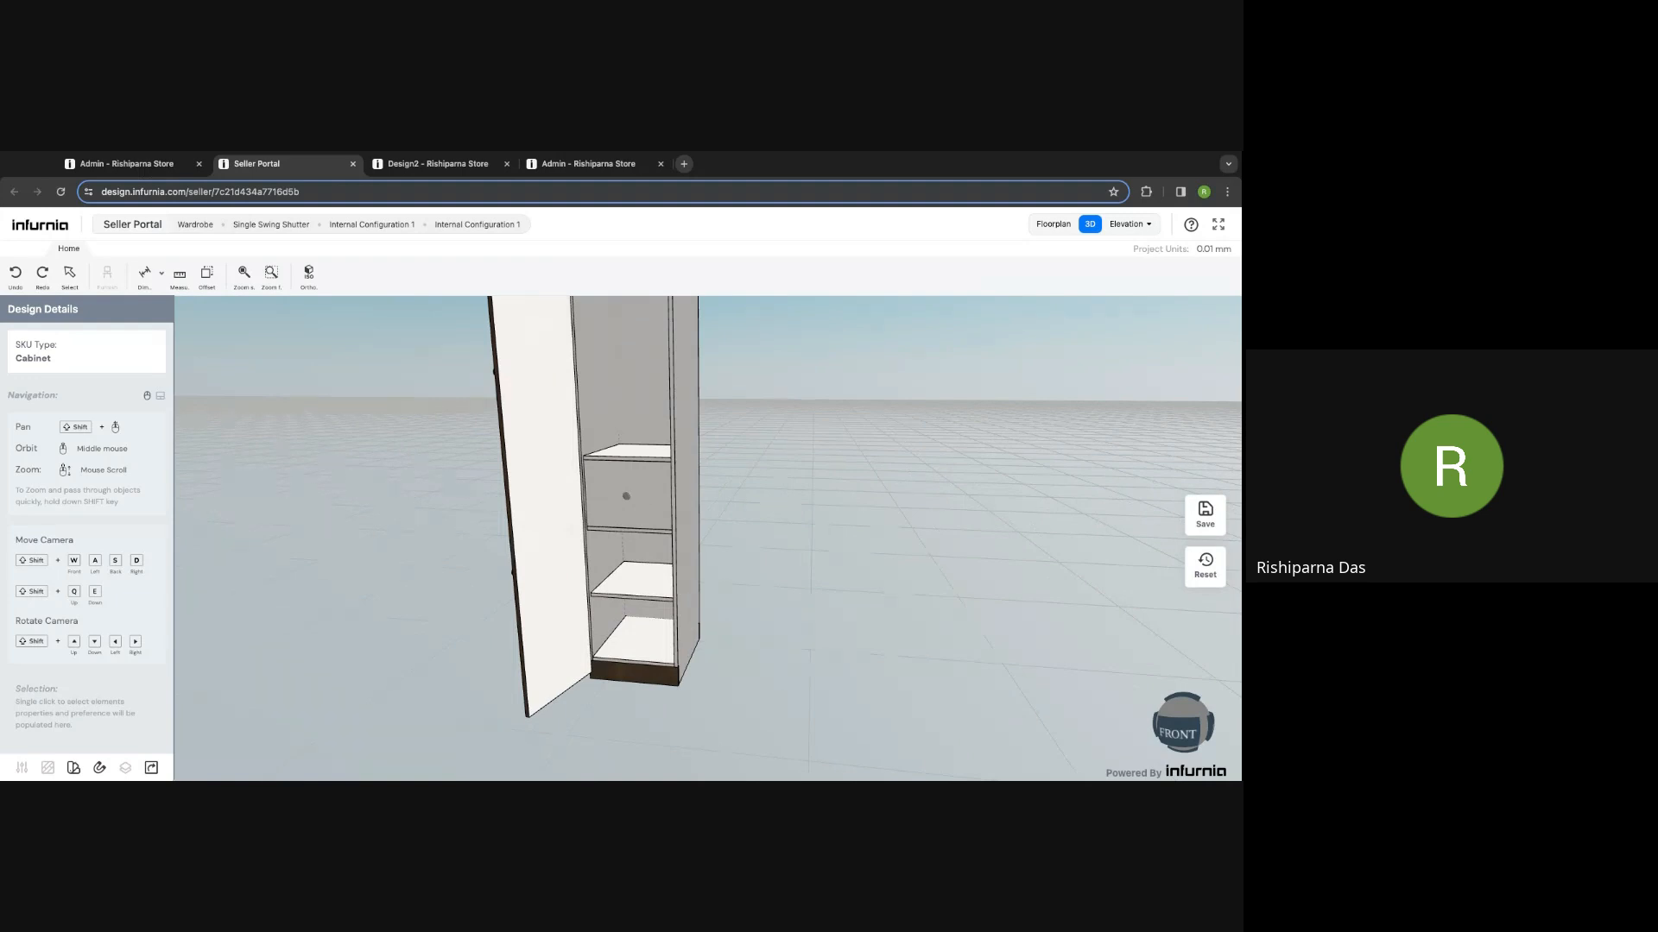
{"action": "left_click", "coordinate": [629, 496]}
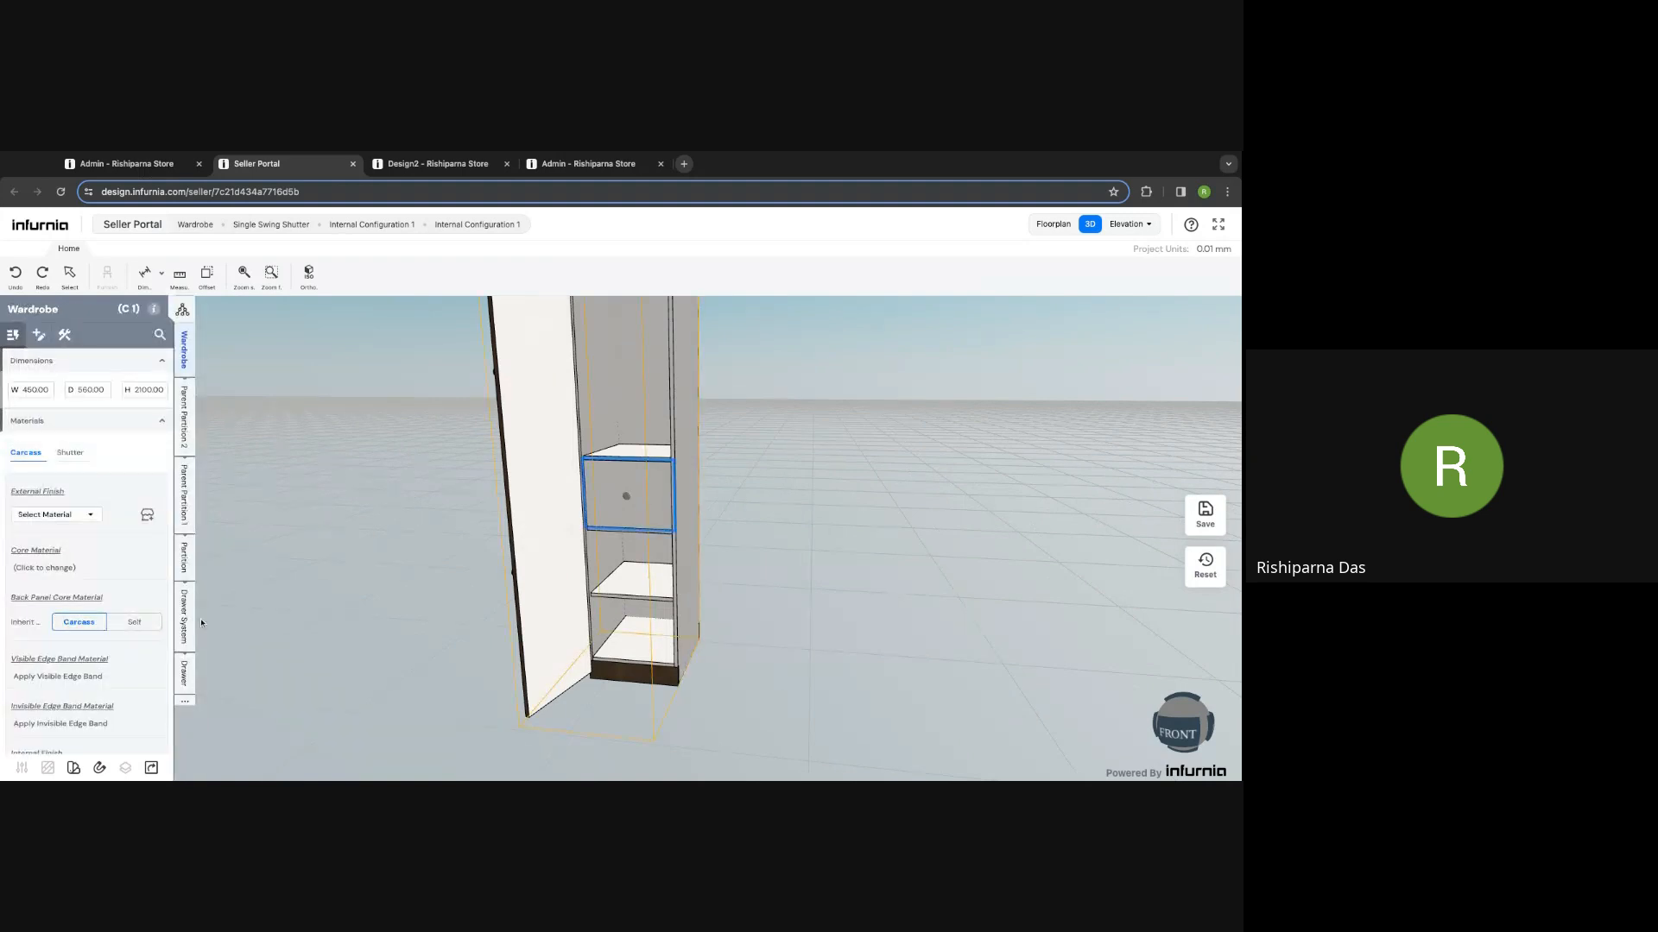
{"action": "left_click", "coordinate": [184, 674]}
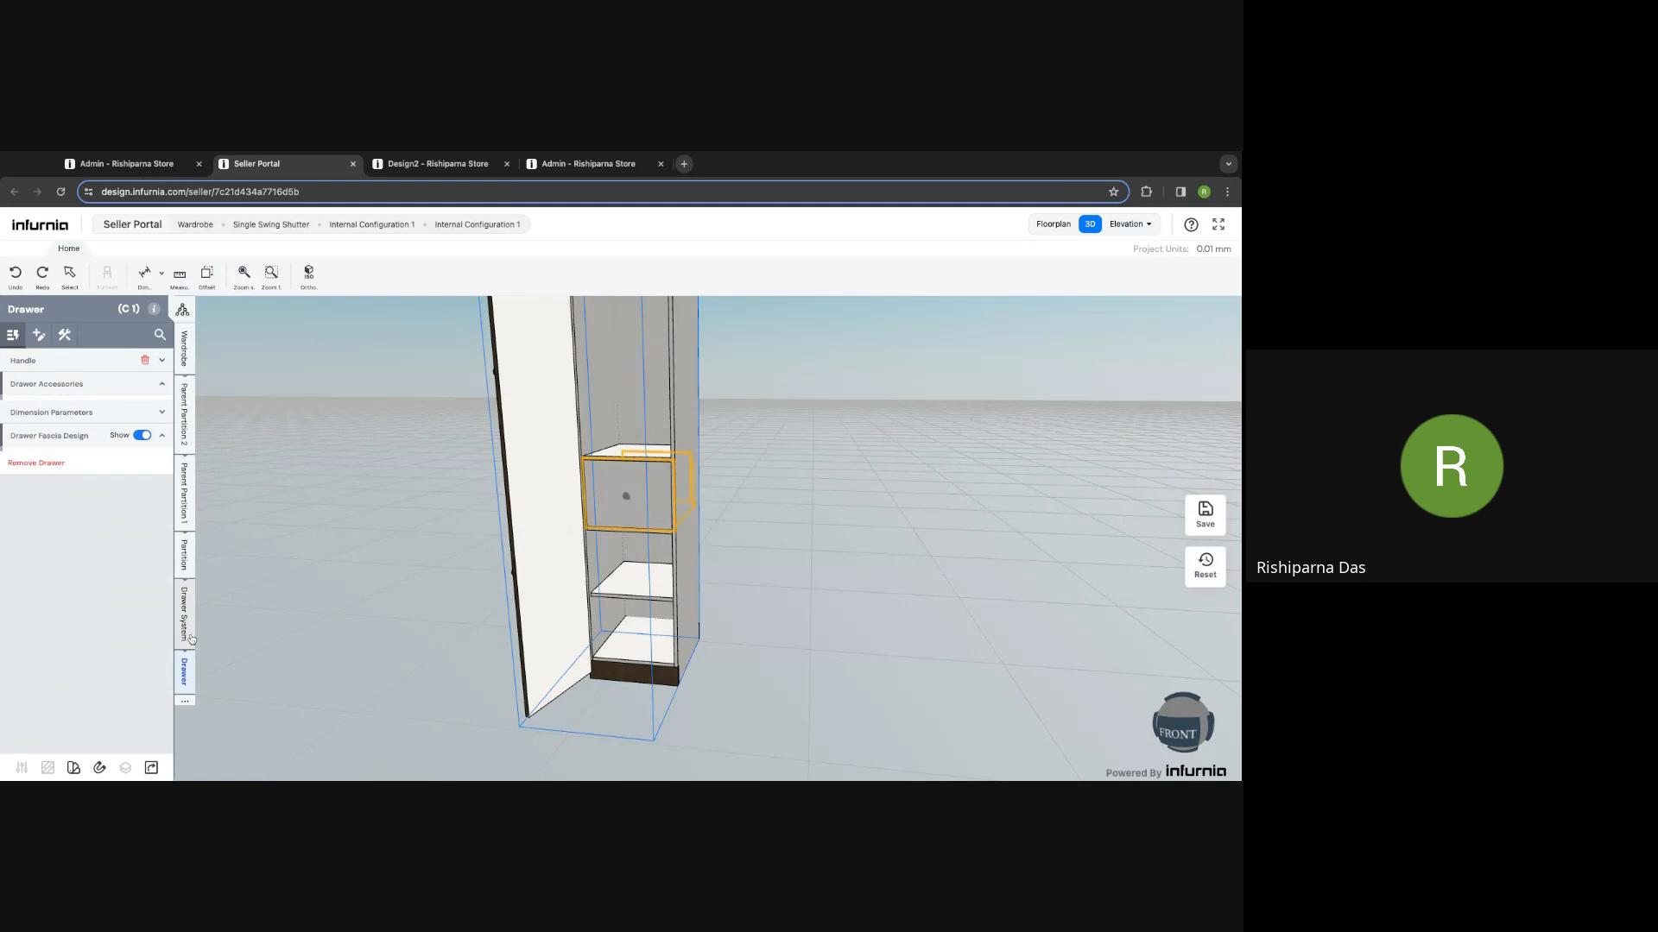
Step: Try to set the drawer's height to 200 in its dimension parameters
{"action": "left_click", "coordinate": [123, 478]}
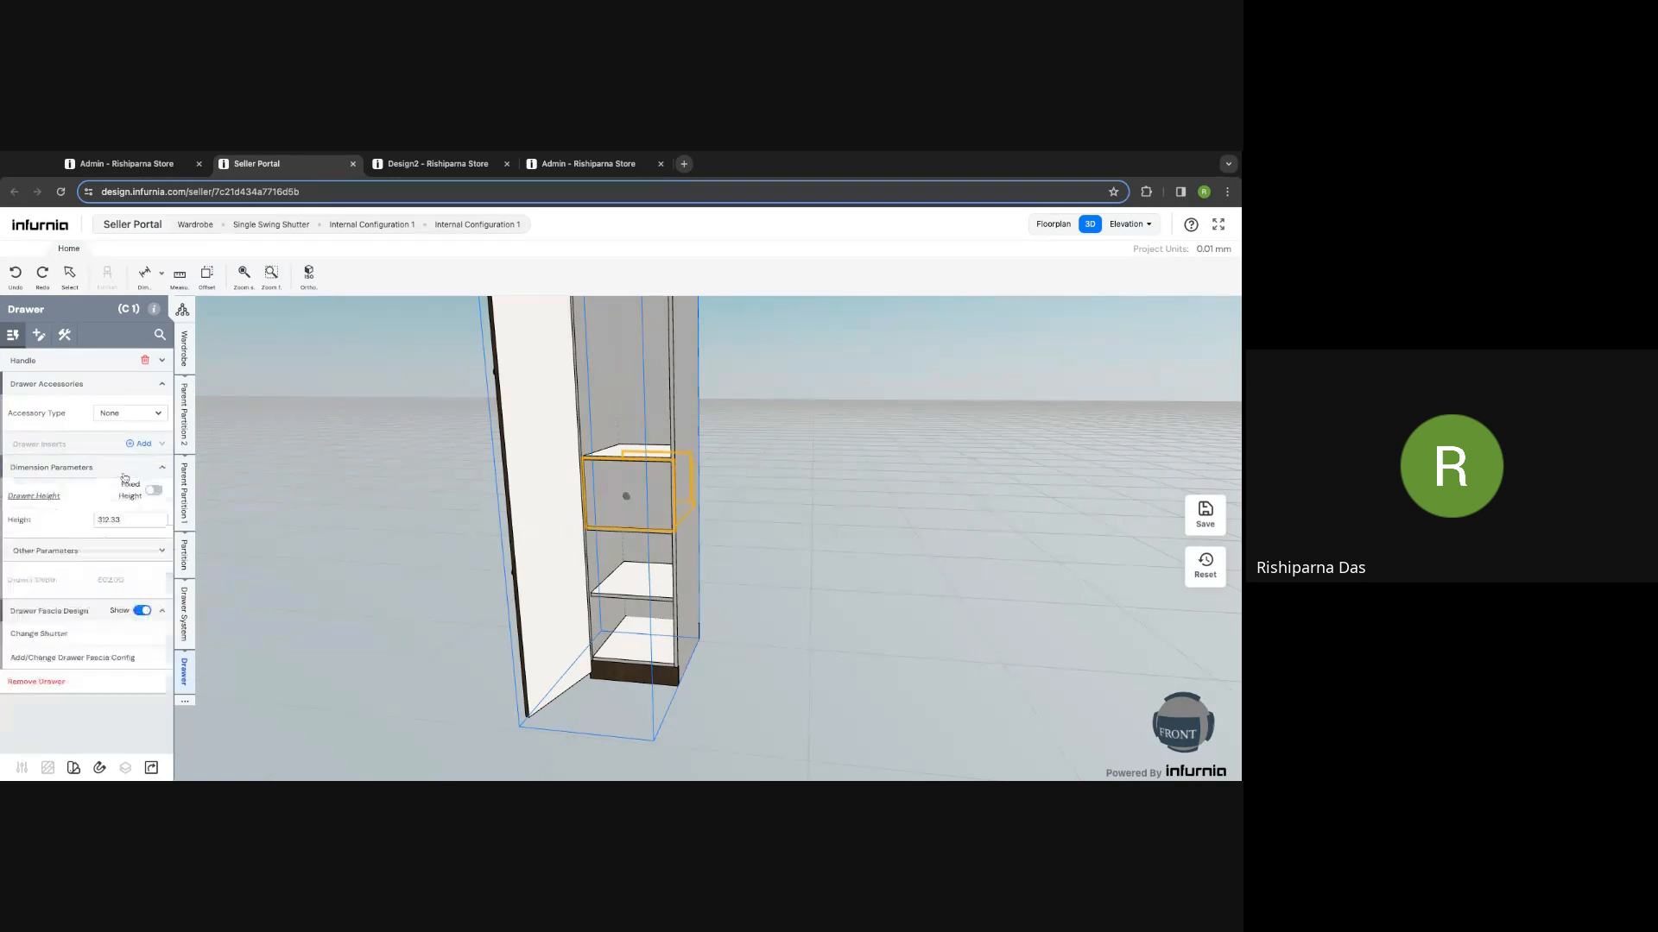
{"action": "double_click", "coordinate": [113, 520]}
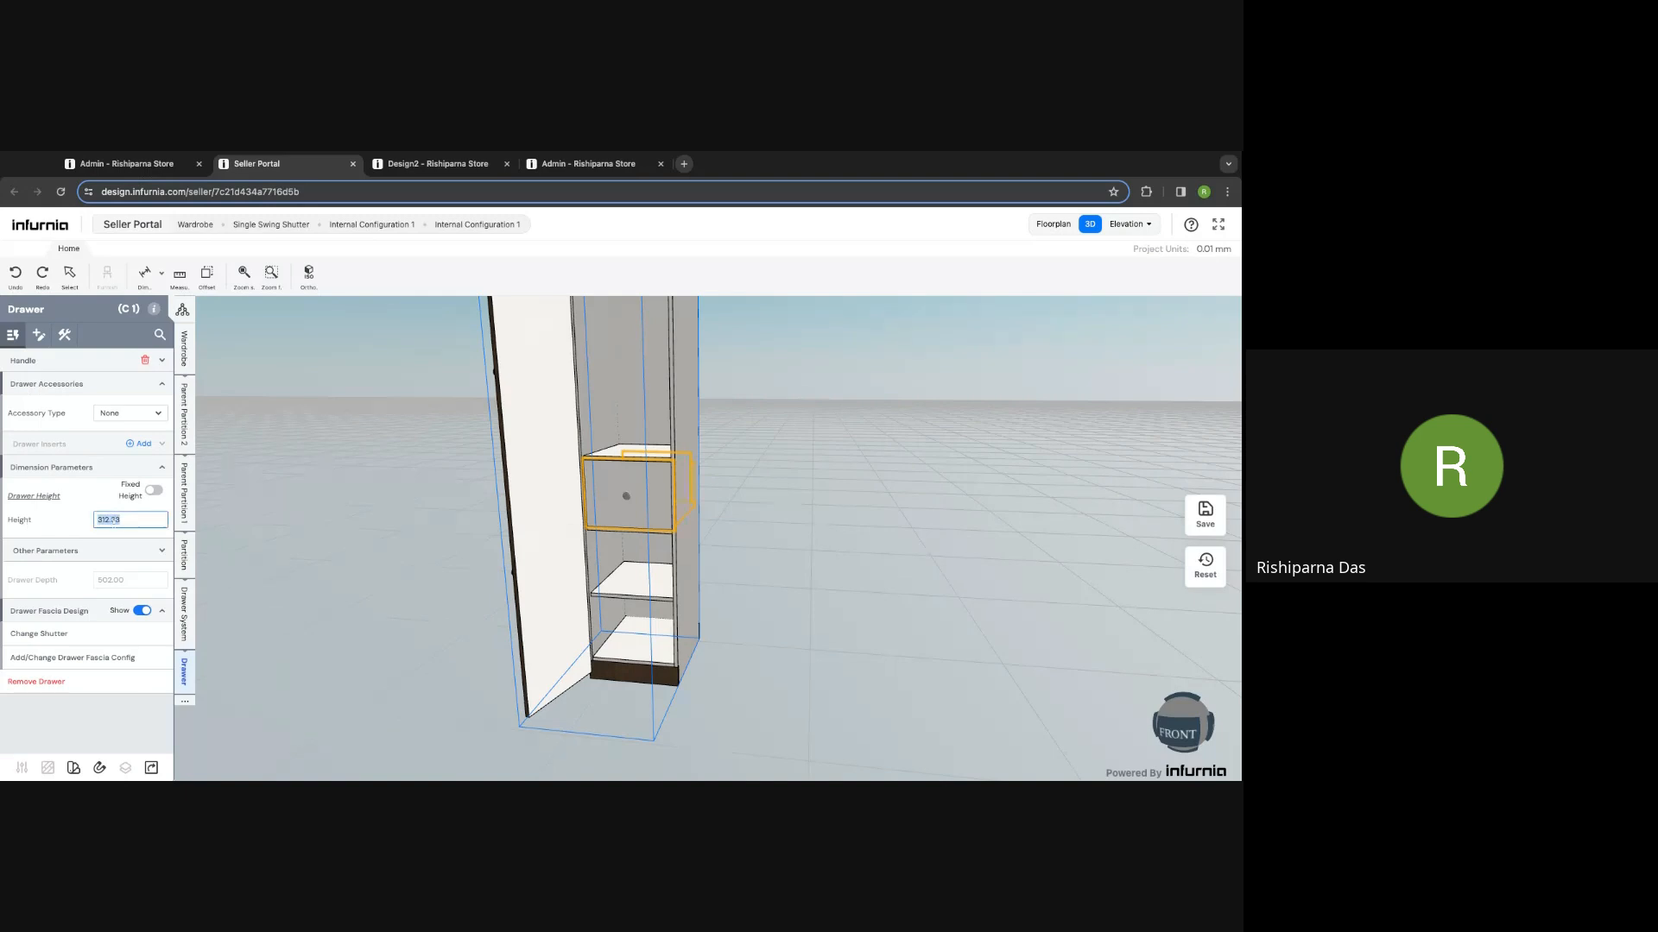
{"action": "type", "text": "200"}
{"action": "key", "text": "Return"}
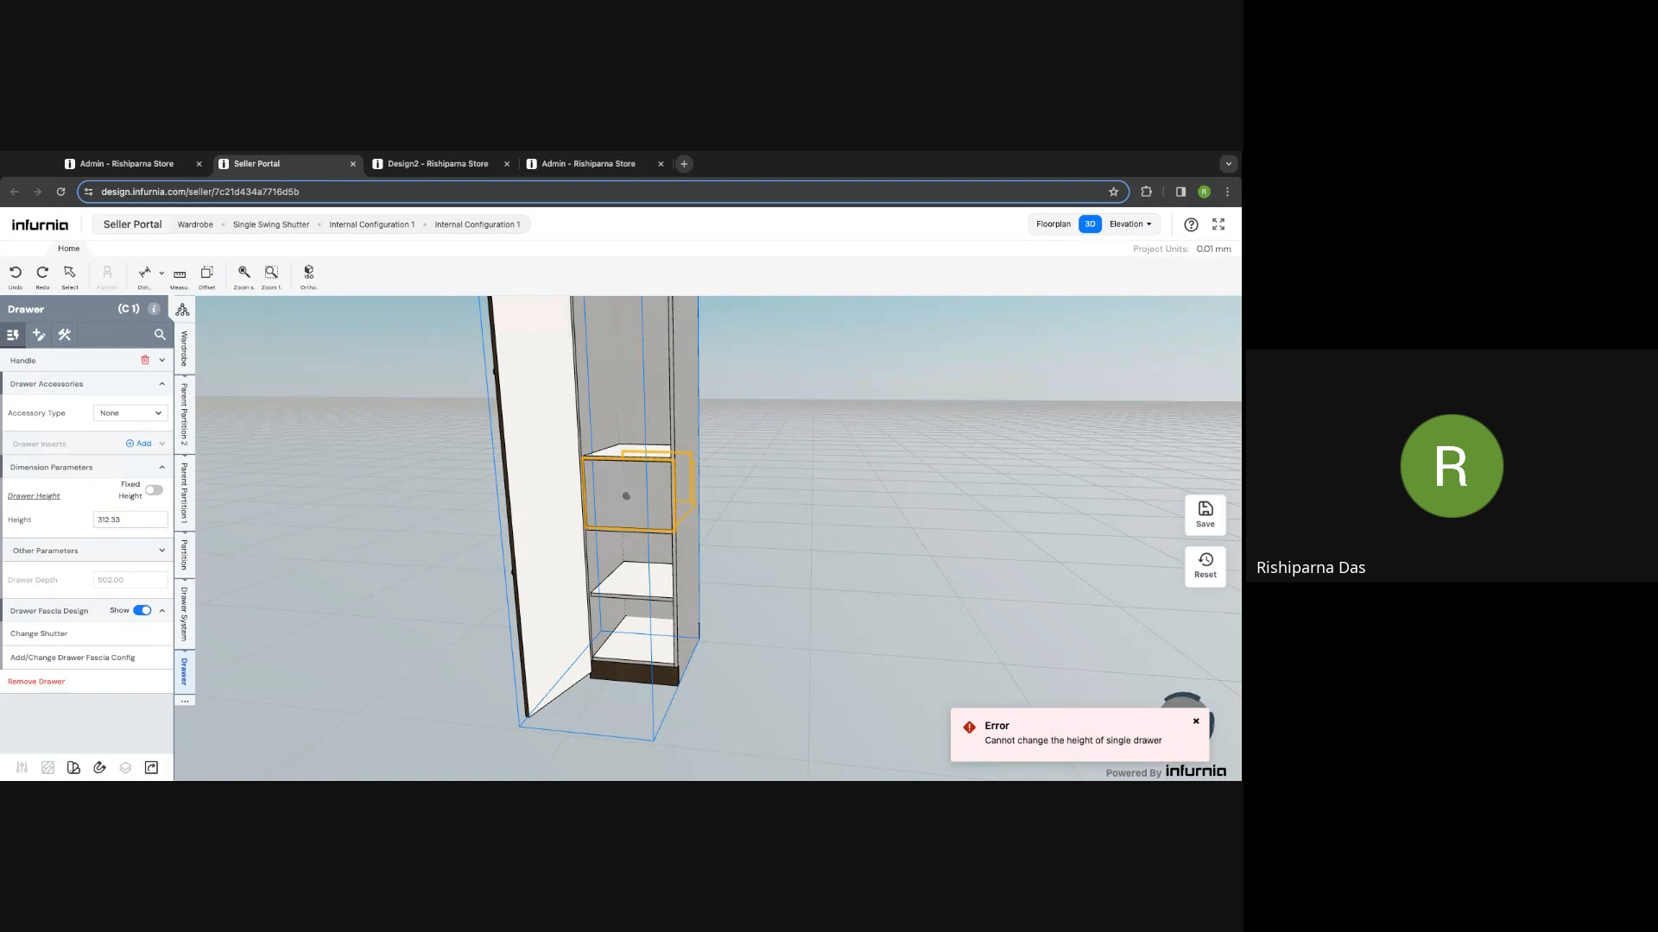
Step: Try to enable fixed height for the drawer, and slide the drawer out and back in
{"action": "left_click", "coordinate": [153, 491]}
{"action": "left_click", "coordinate": [652, 507]}
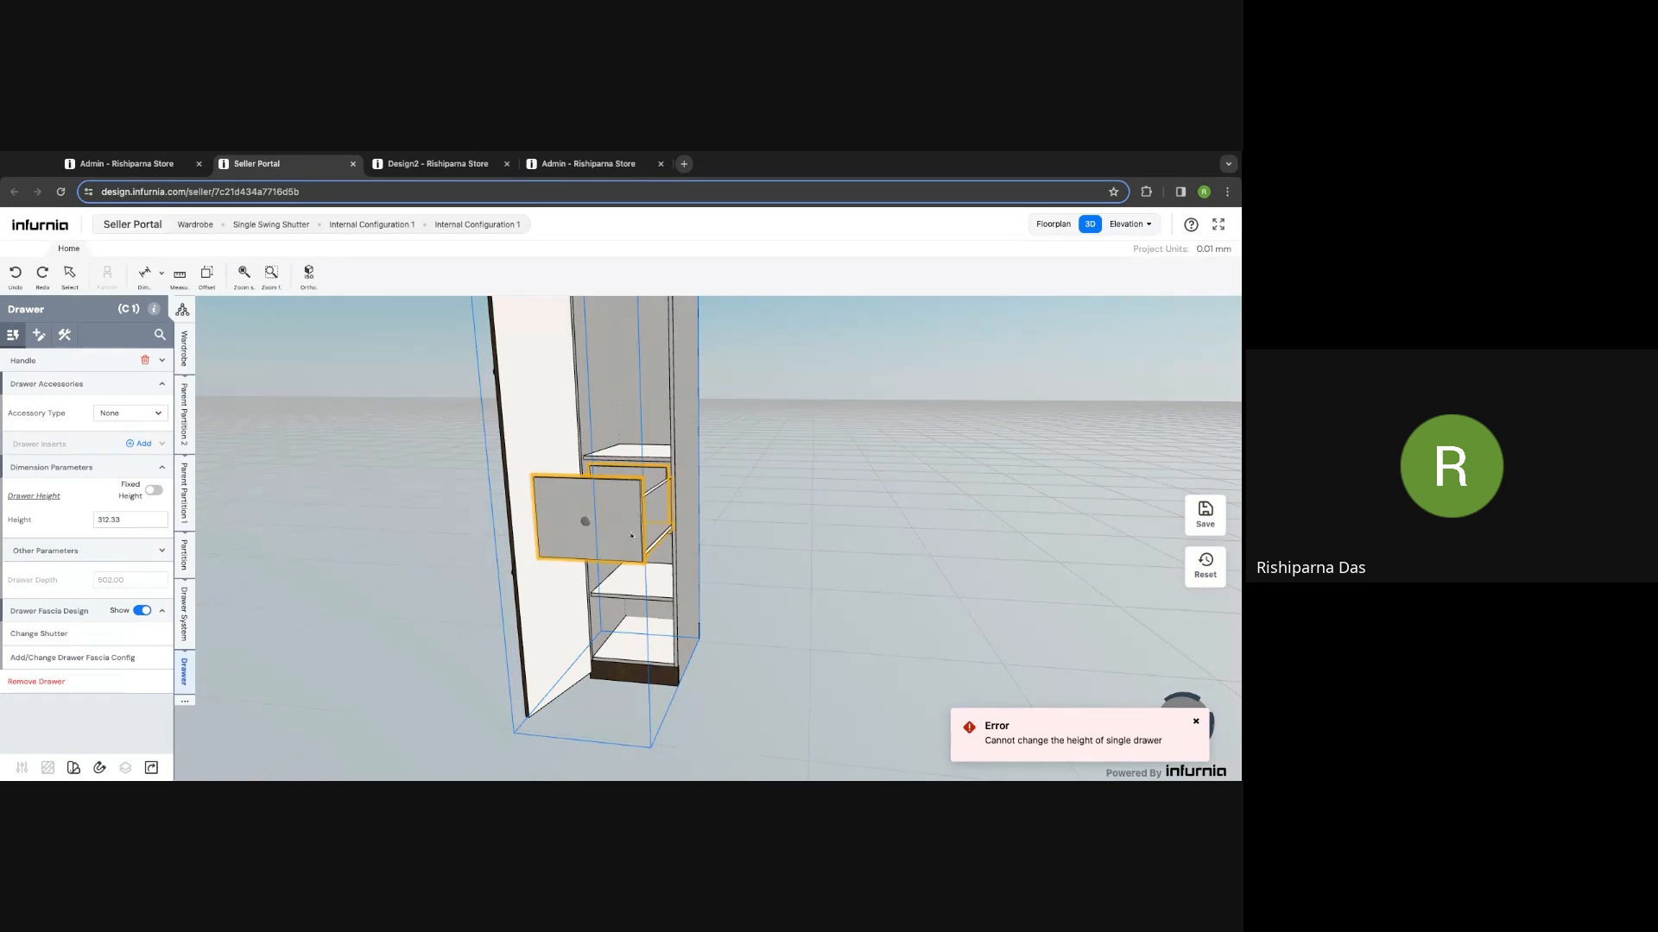
{"action": "left_click", "coordinate": [633, 542]}
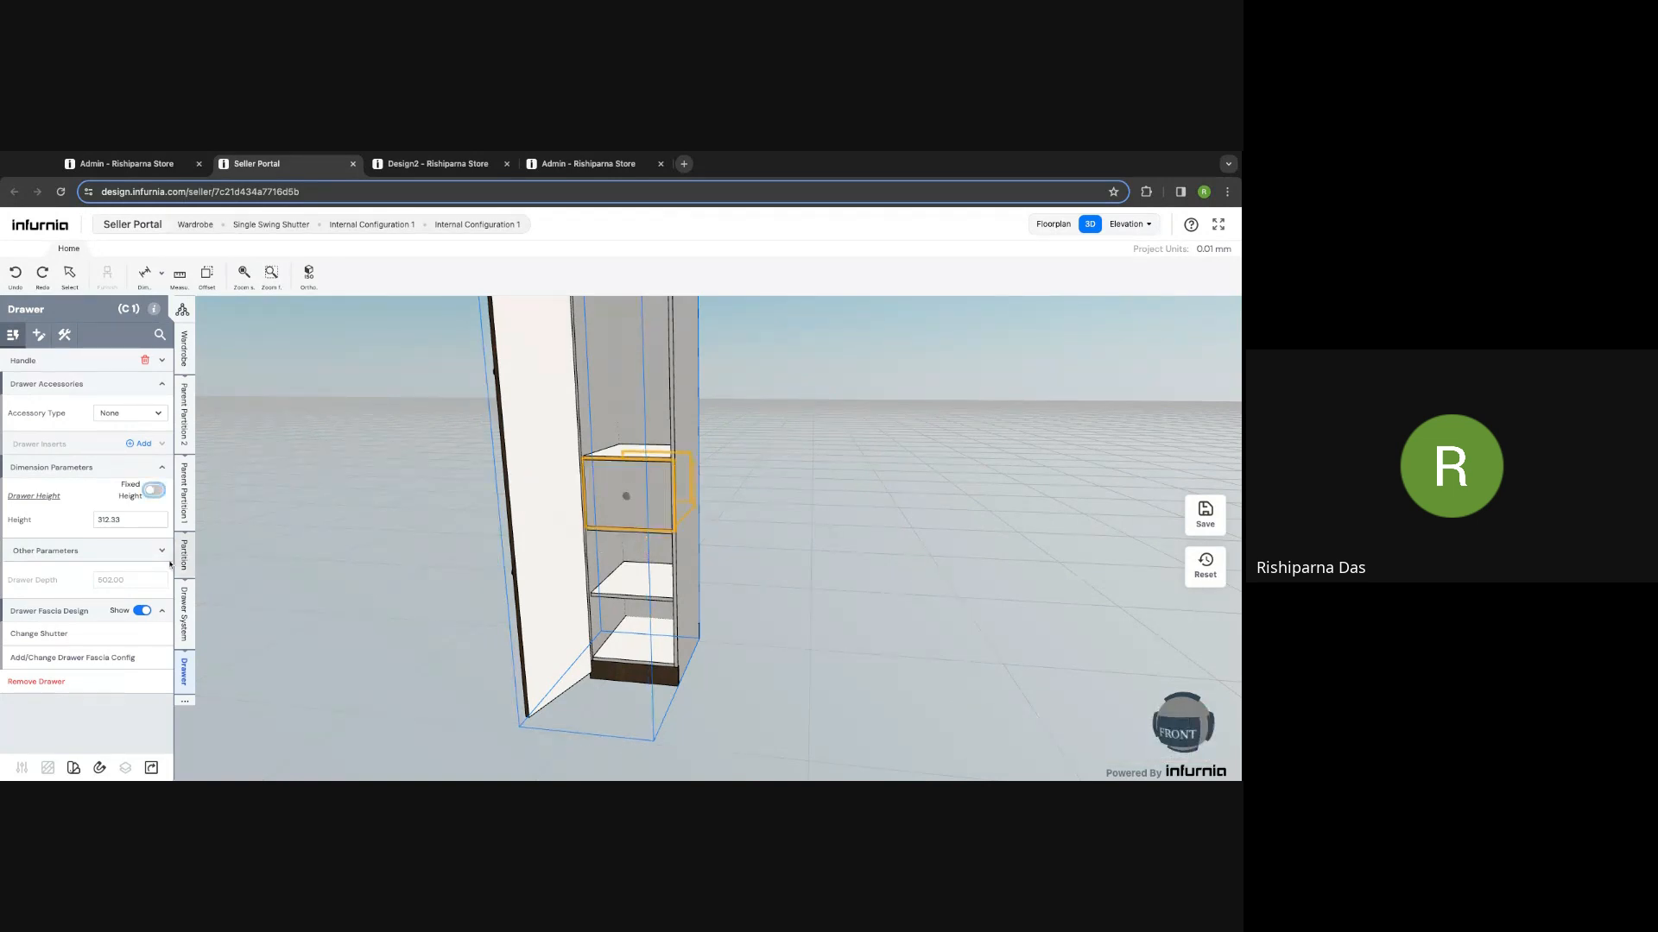
Step: Select the partition above the drawer and switch its height to fixed in the partition dimensions
{"action": "scroll", "coordinate": [618, 552], "scroll_direction": "up", "scroll_amount": 2}
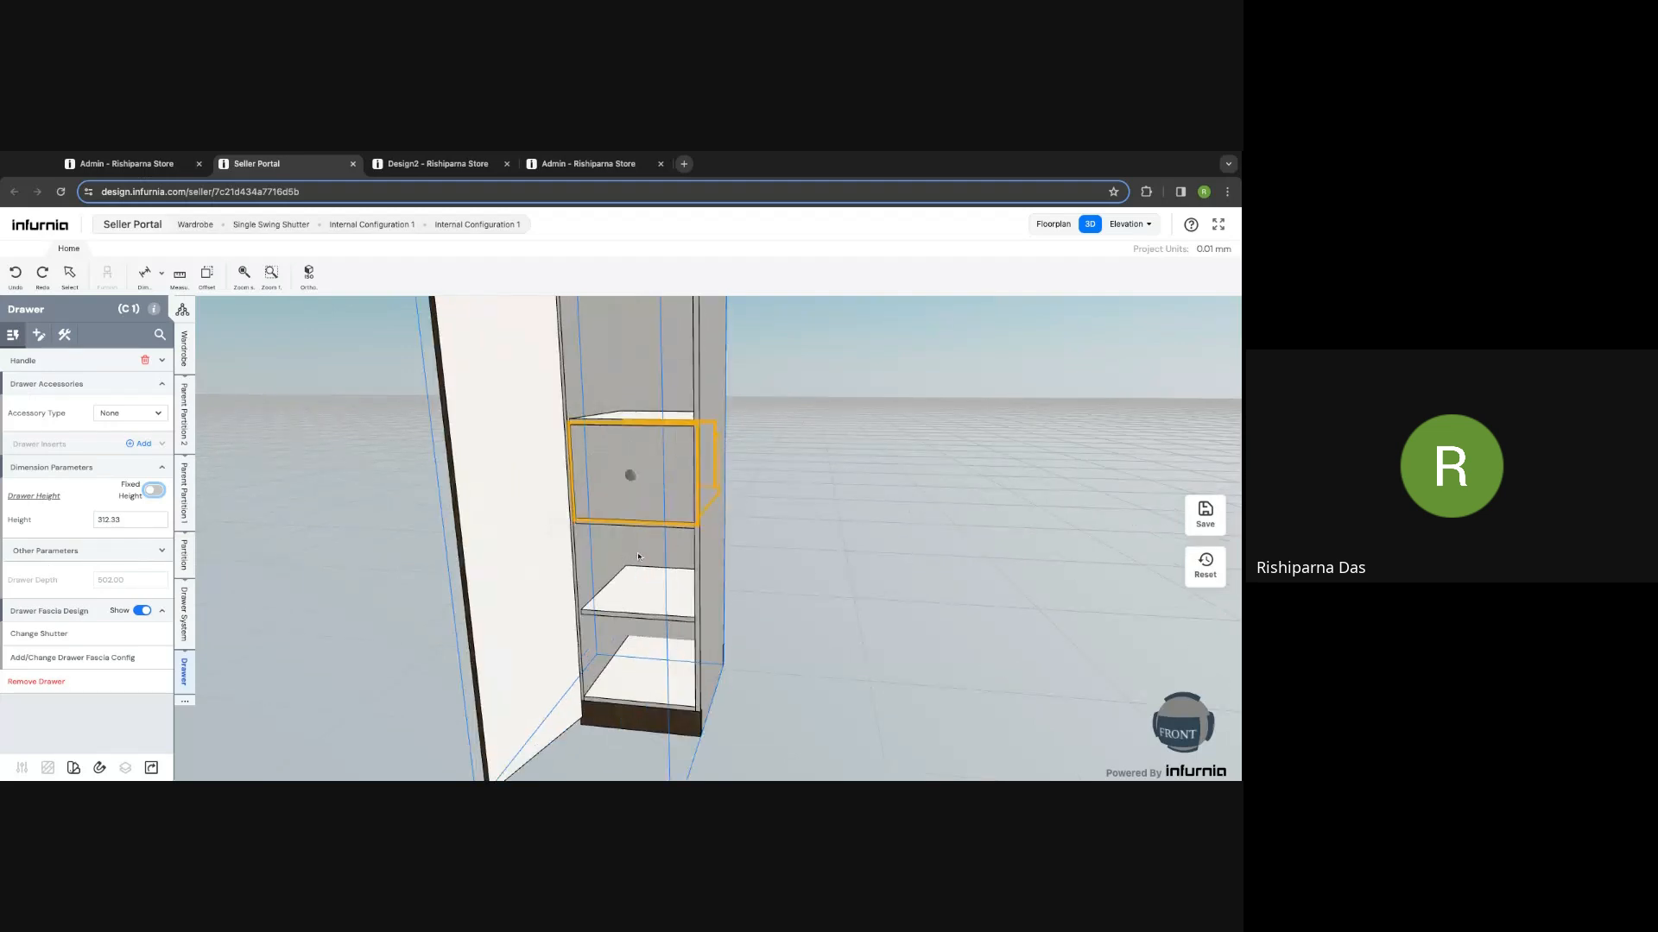
{"action": "left_click", "coordinate": [638, 556]}
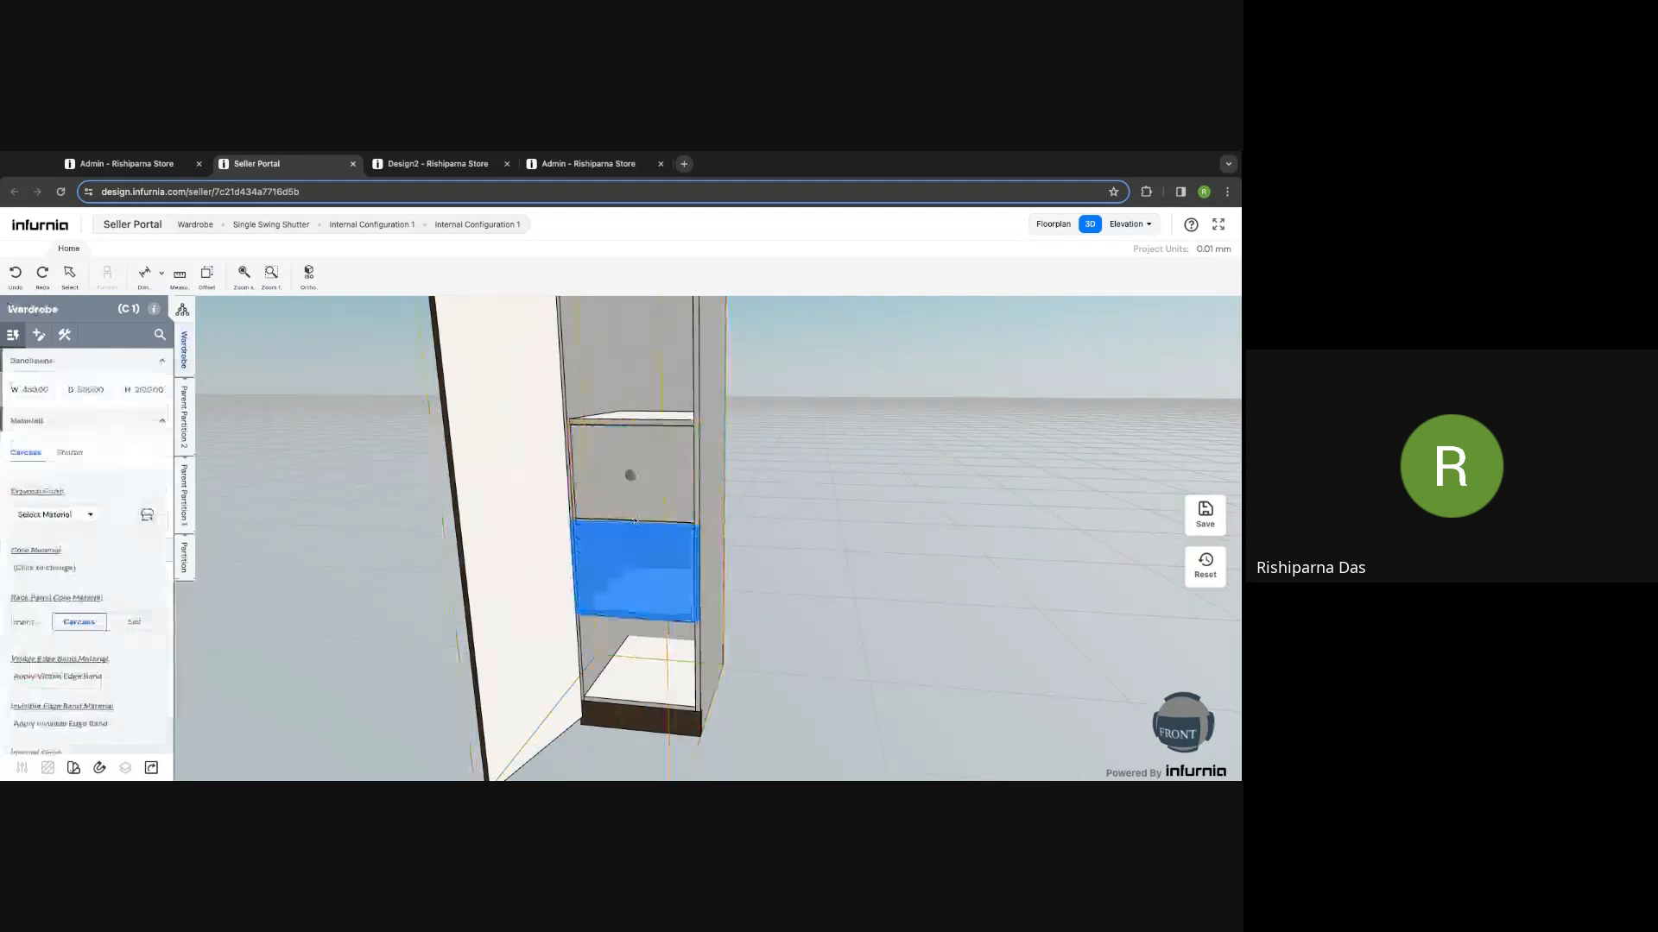
{"action": "left_click", "coordinate": [648, 370]}
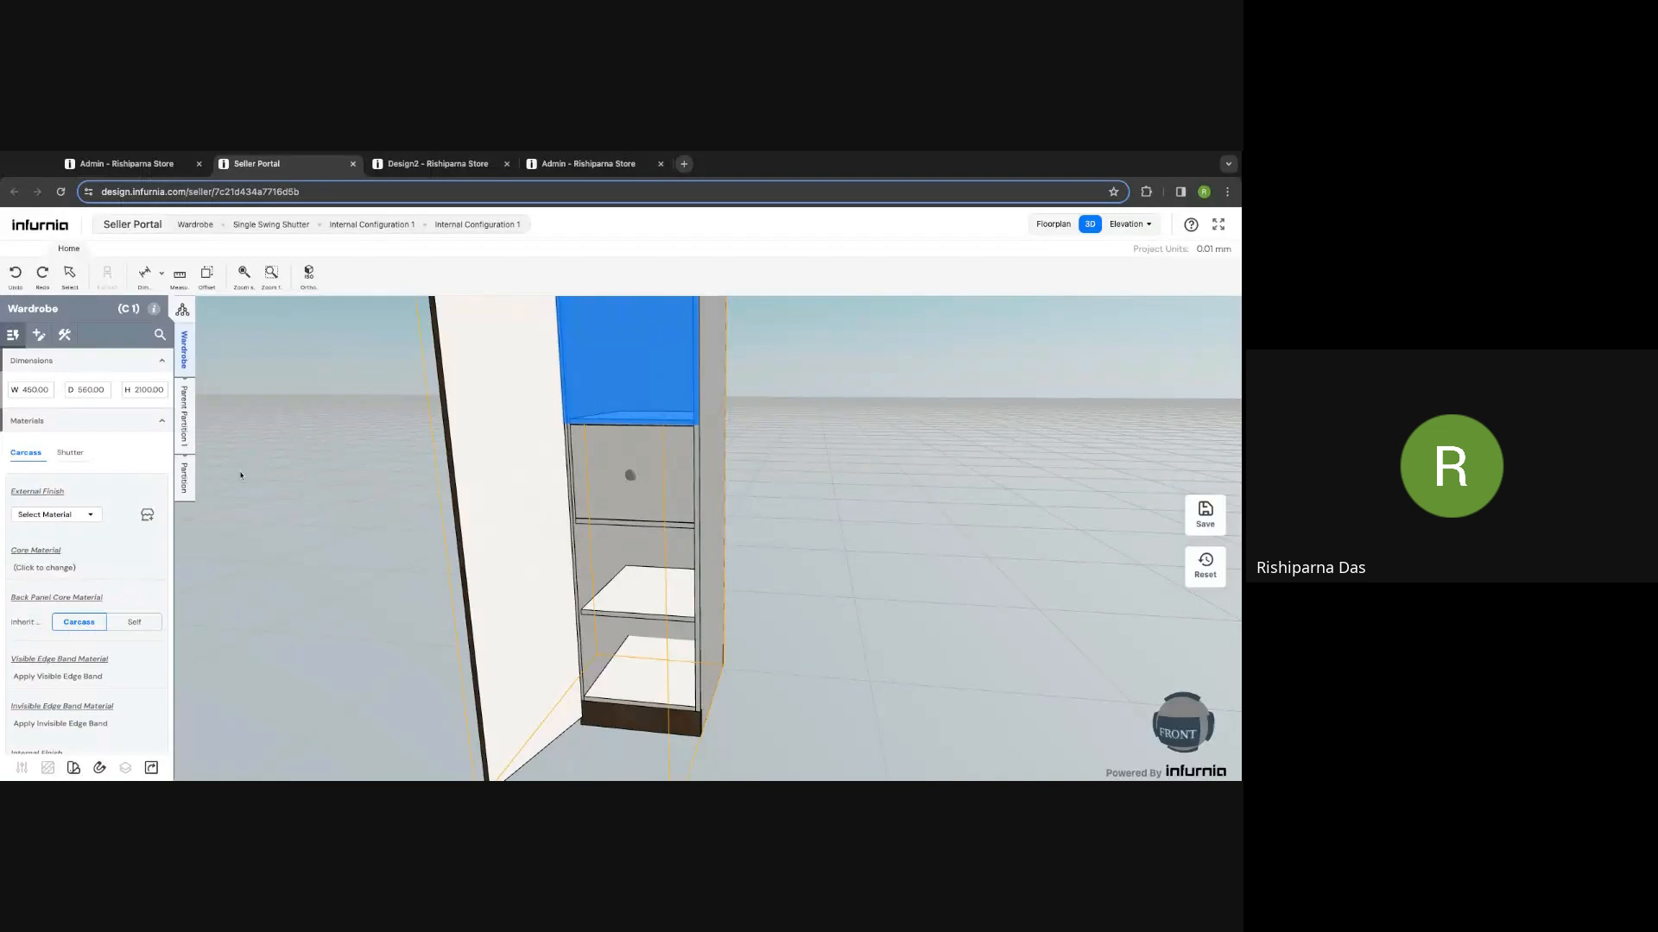
{"action": "left_click", "coordinate": [184, 477]}
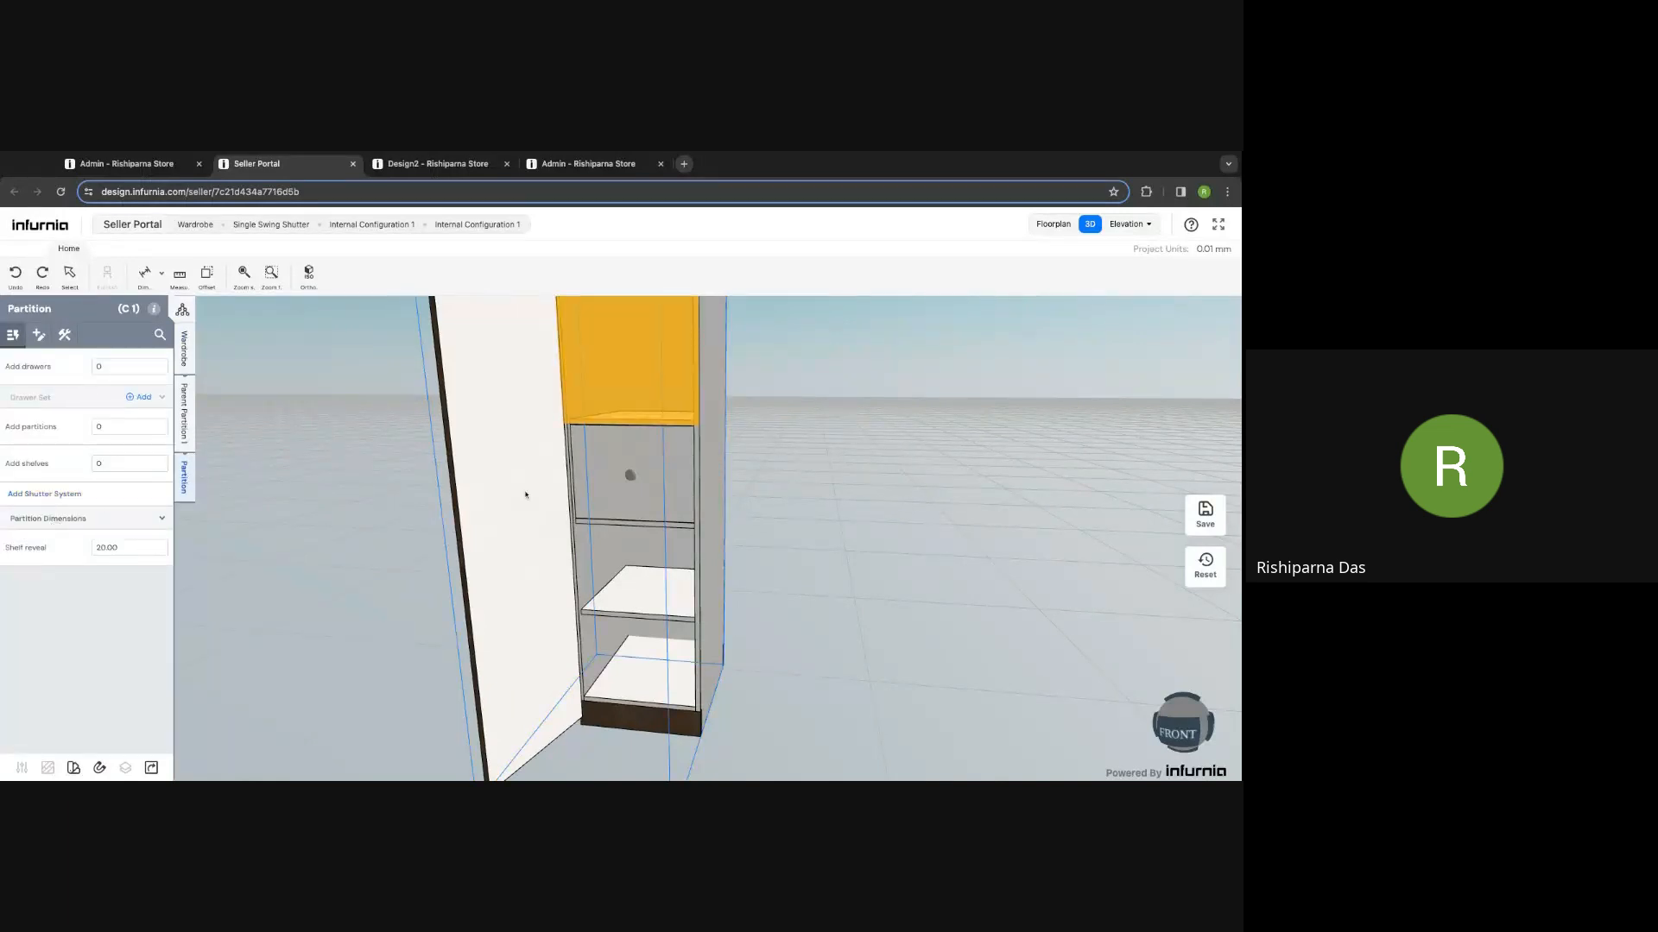
{"action": "left_click", "coordinate": [93, 520]}
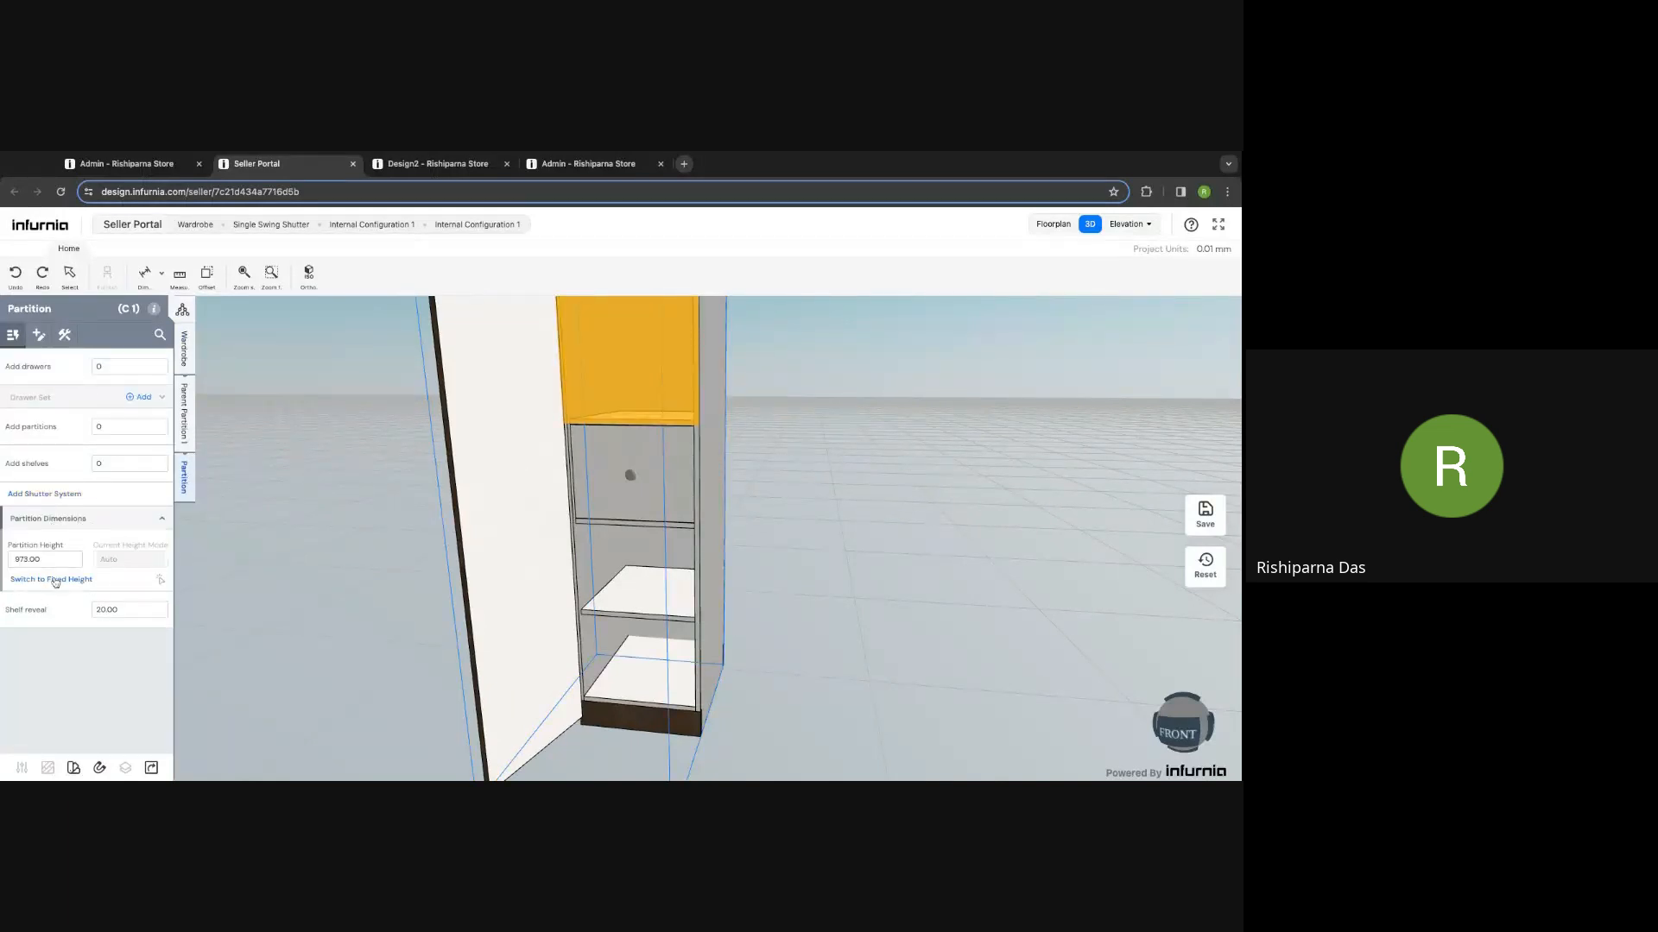
{"action": "left_click", "coordinate": [54, 581]}
Step: Reselect the drawer and try once more to set its height to 200
{"action": "left_click", "coordinate": [643, 484]}
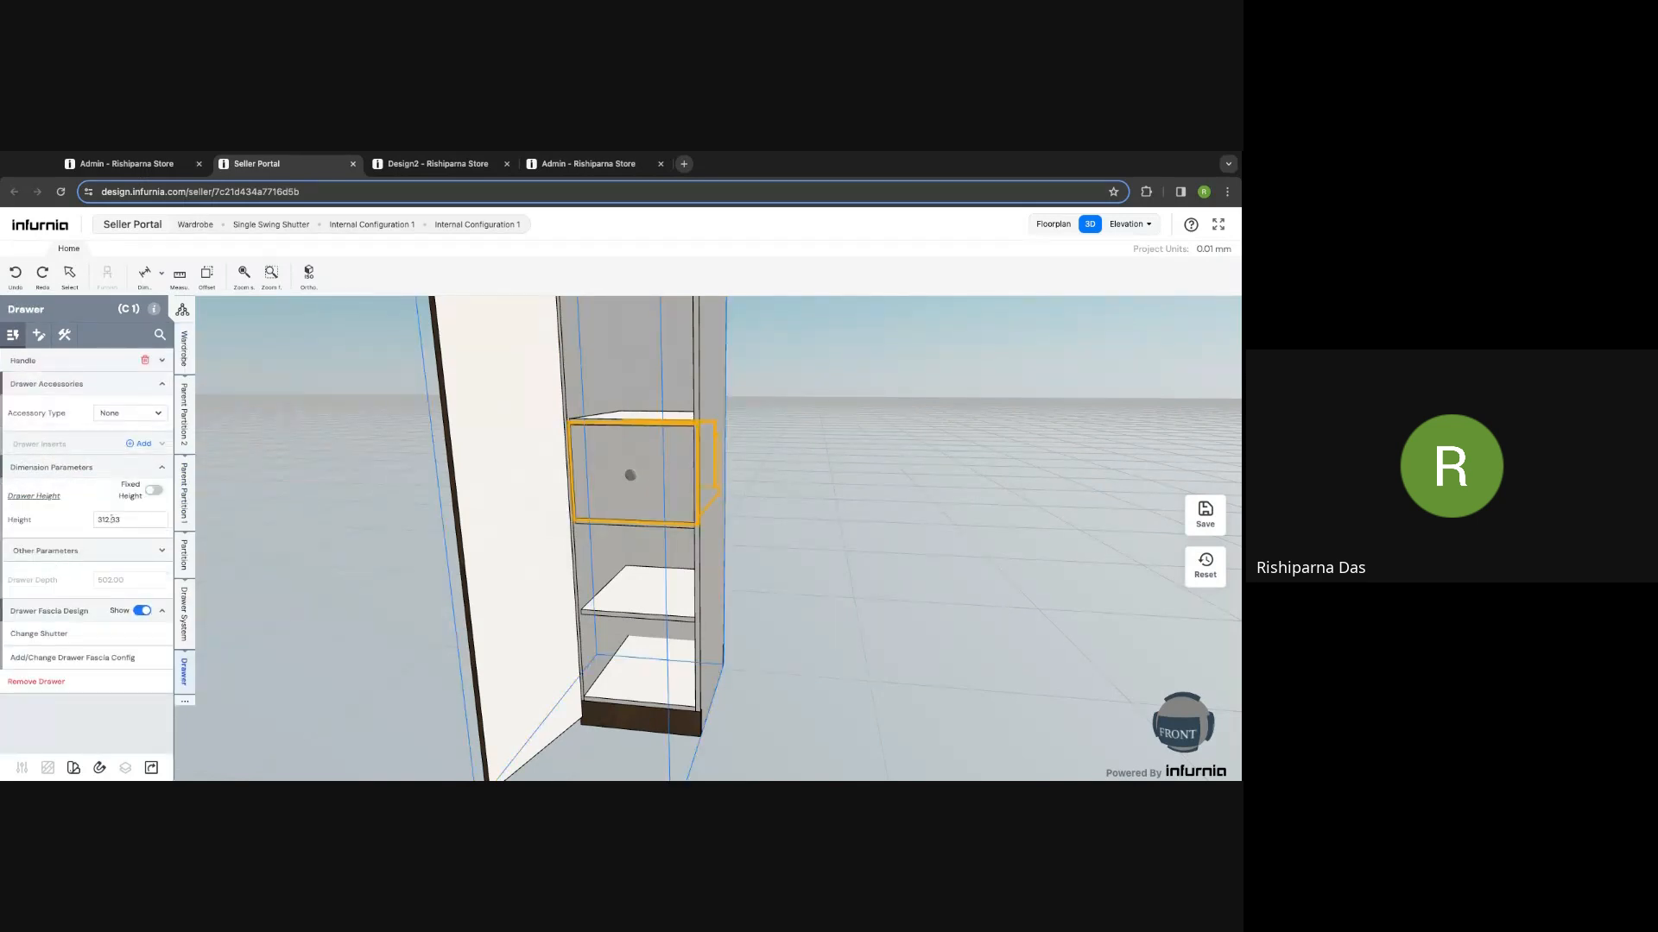
{"action": "triple_click", "coordinate": [110, 519]}
{"action": "type", "text": "200"}
{"action": "key", "text": "Return"}
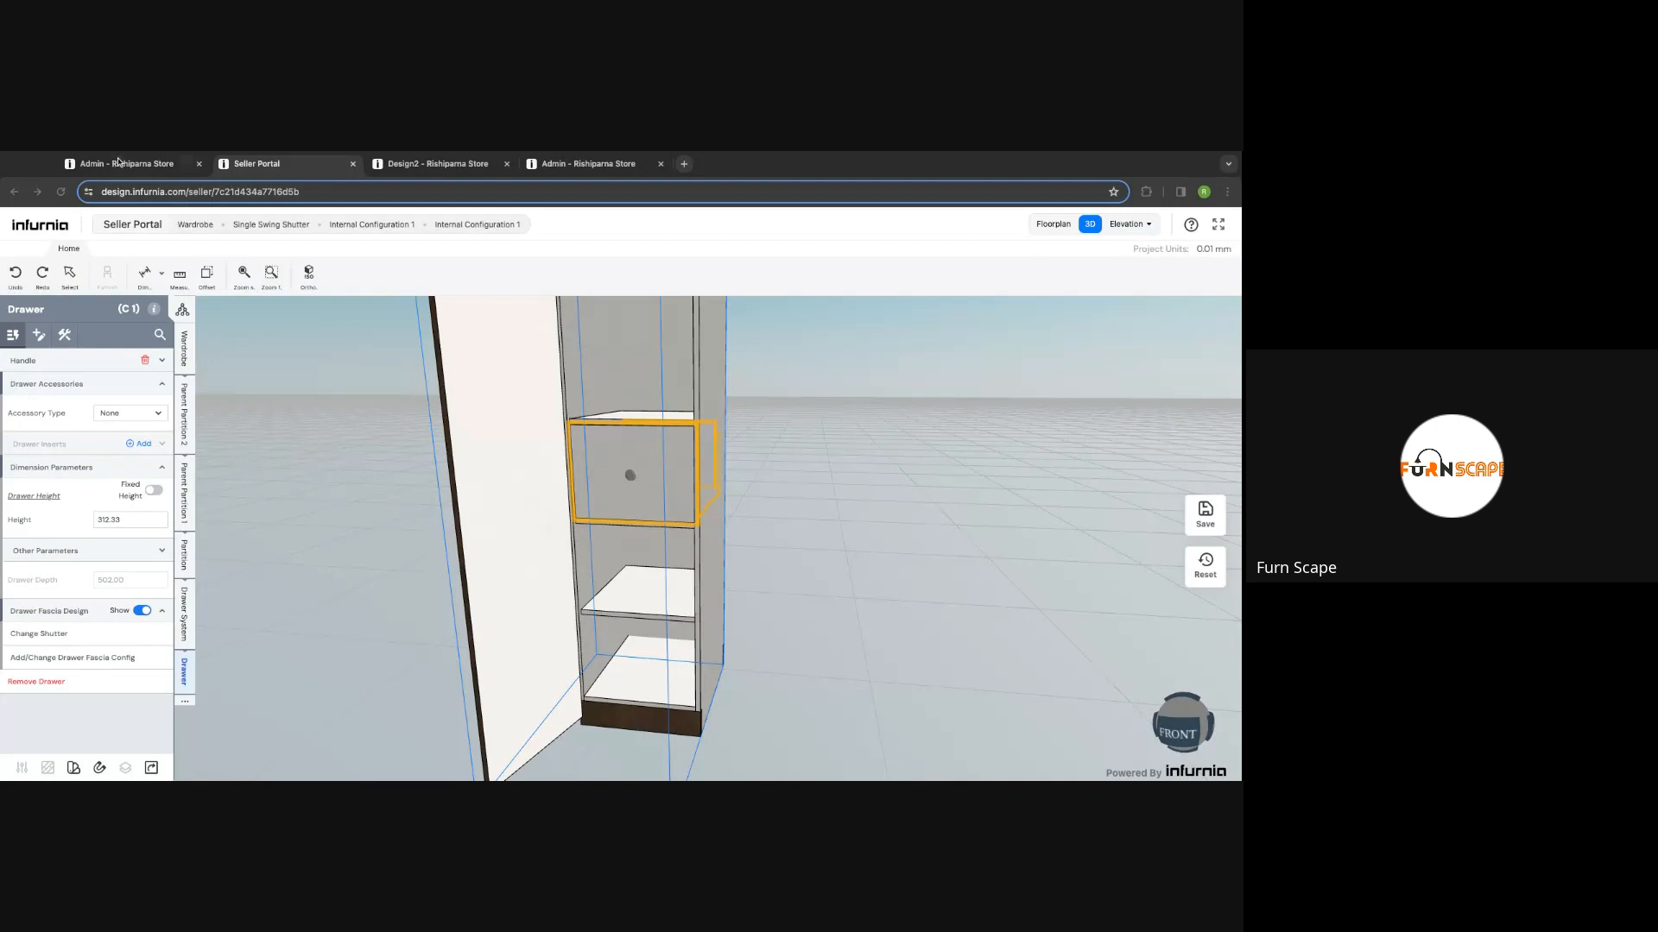
Step: View the Metallic laminates in the admin catalogue's Laminate finish category and return to Design2
{"action": "left_click", "coordinate": [123, 164]}
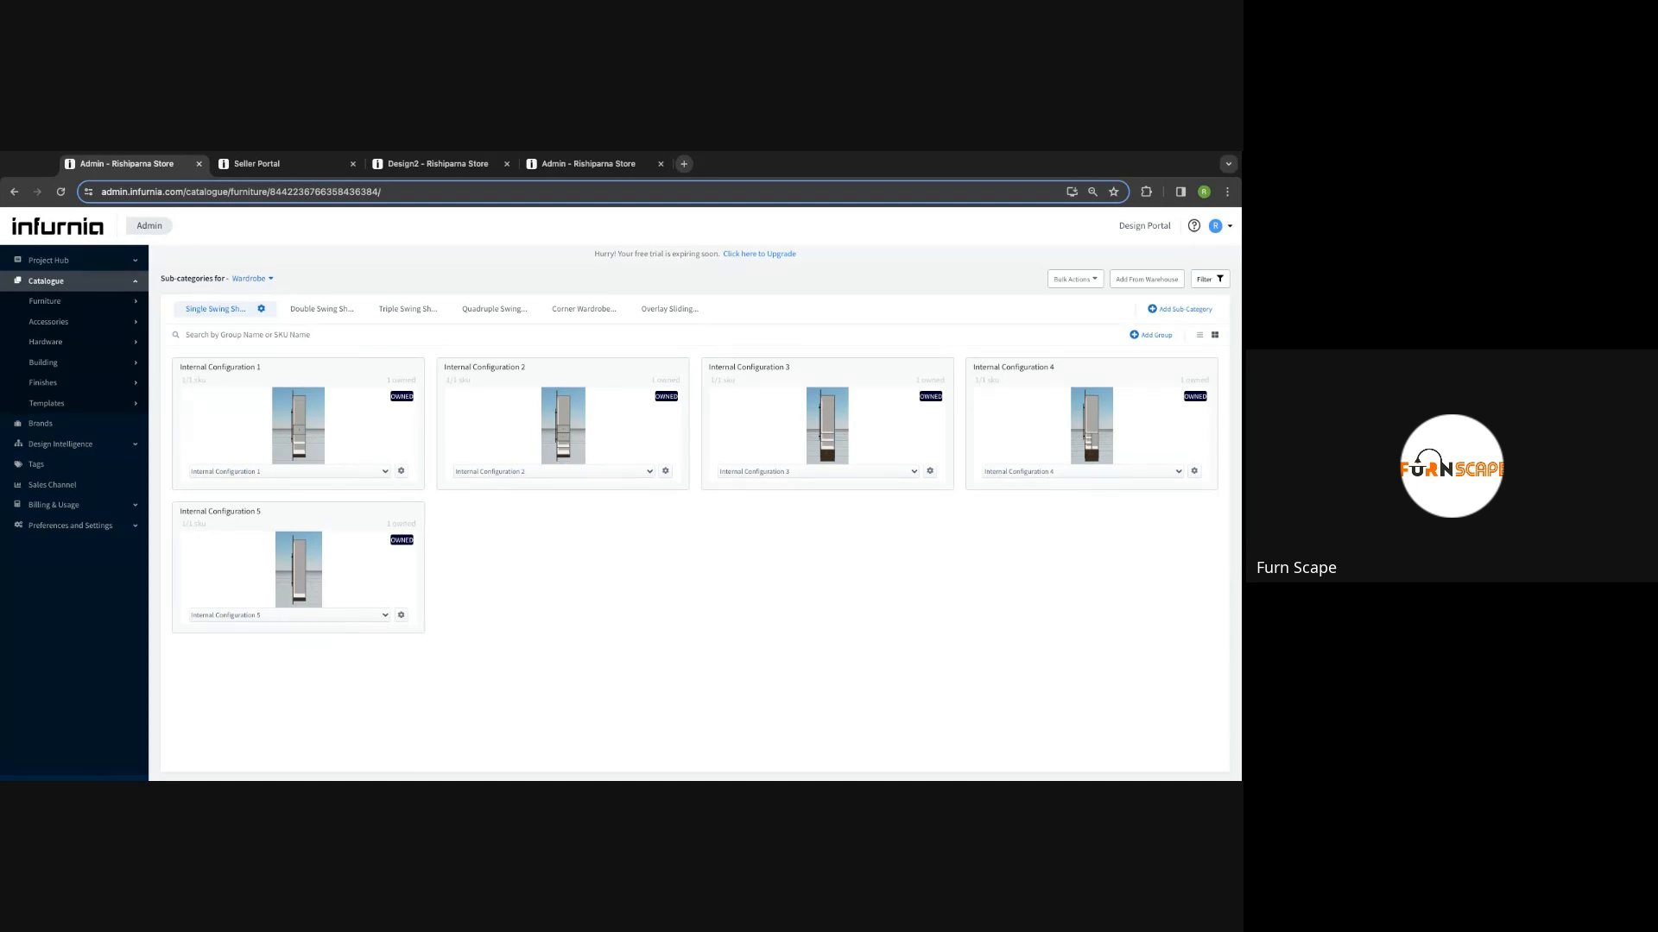
{"action": "left_click", "coordinate": [51, 382]}
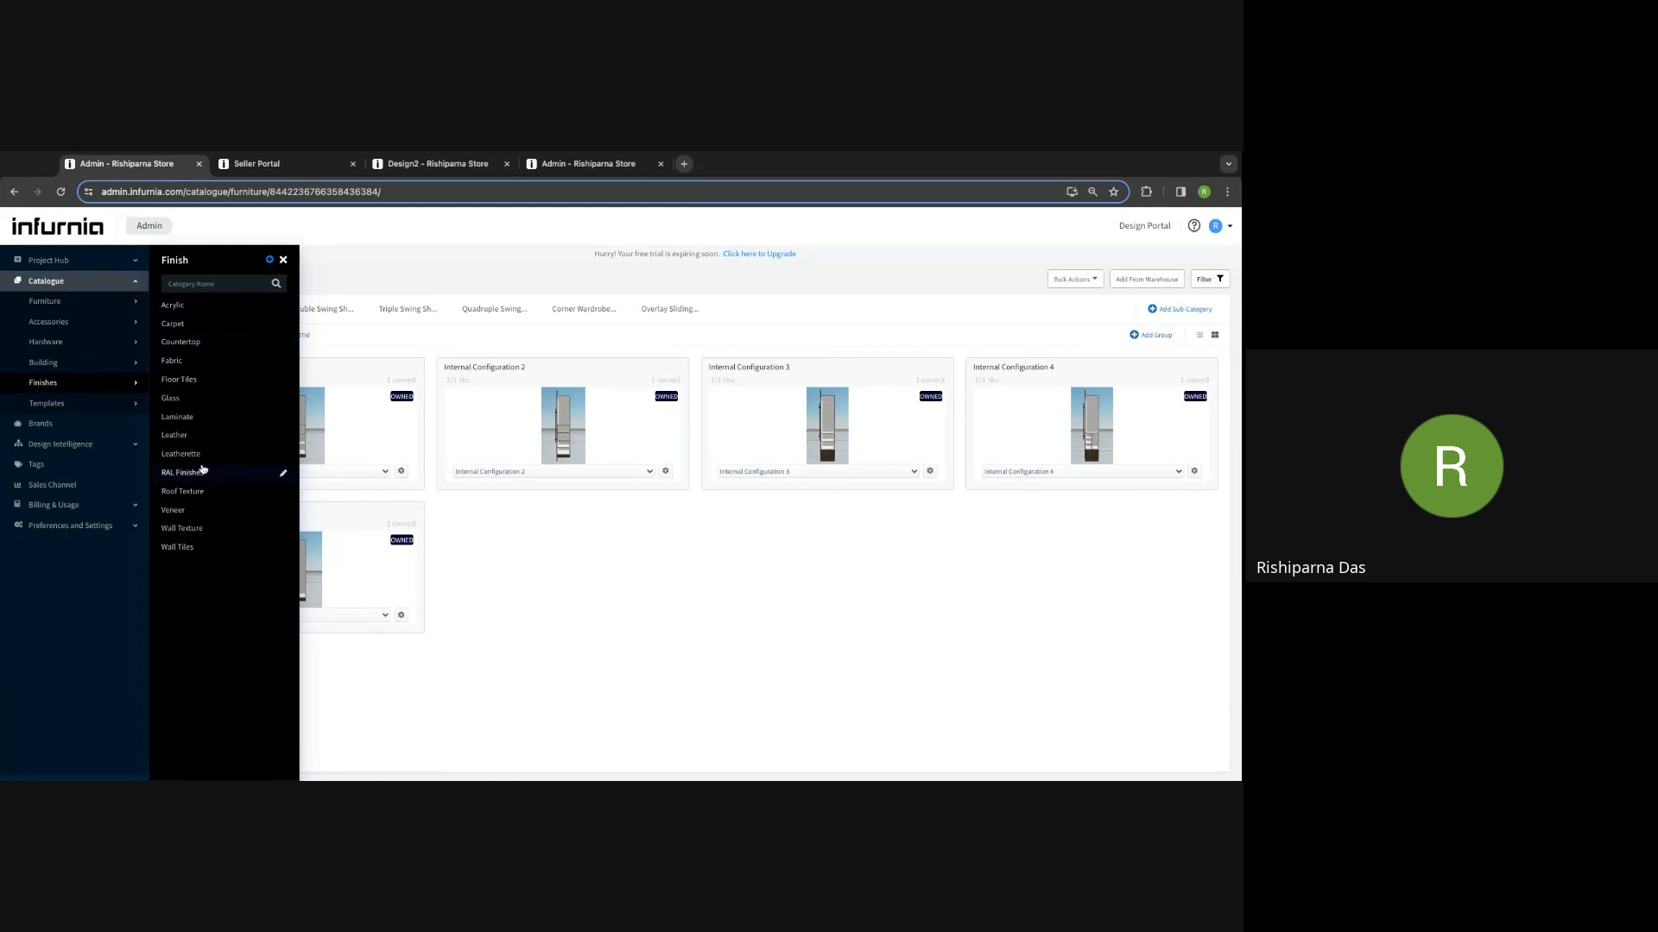
{"action": "left_click", "coordinate": [204, 416]}
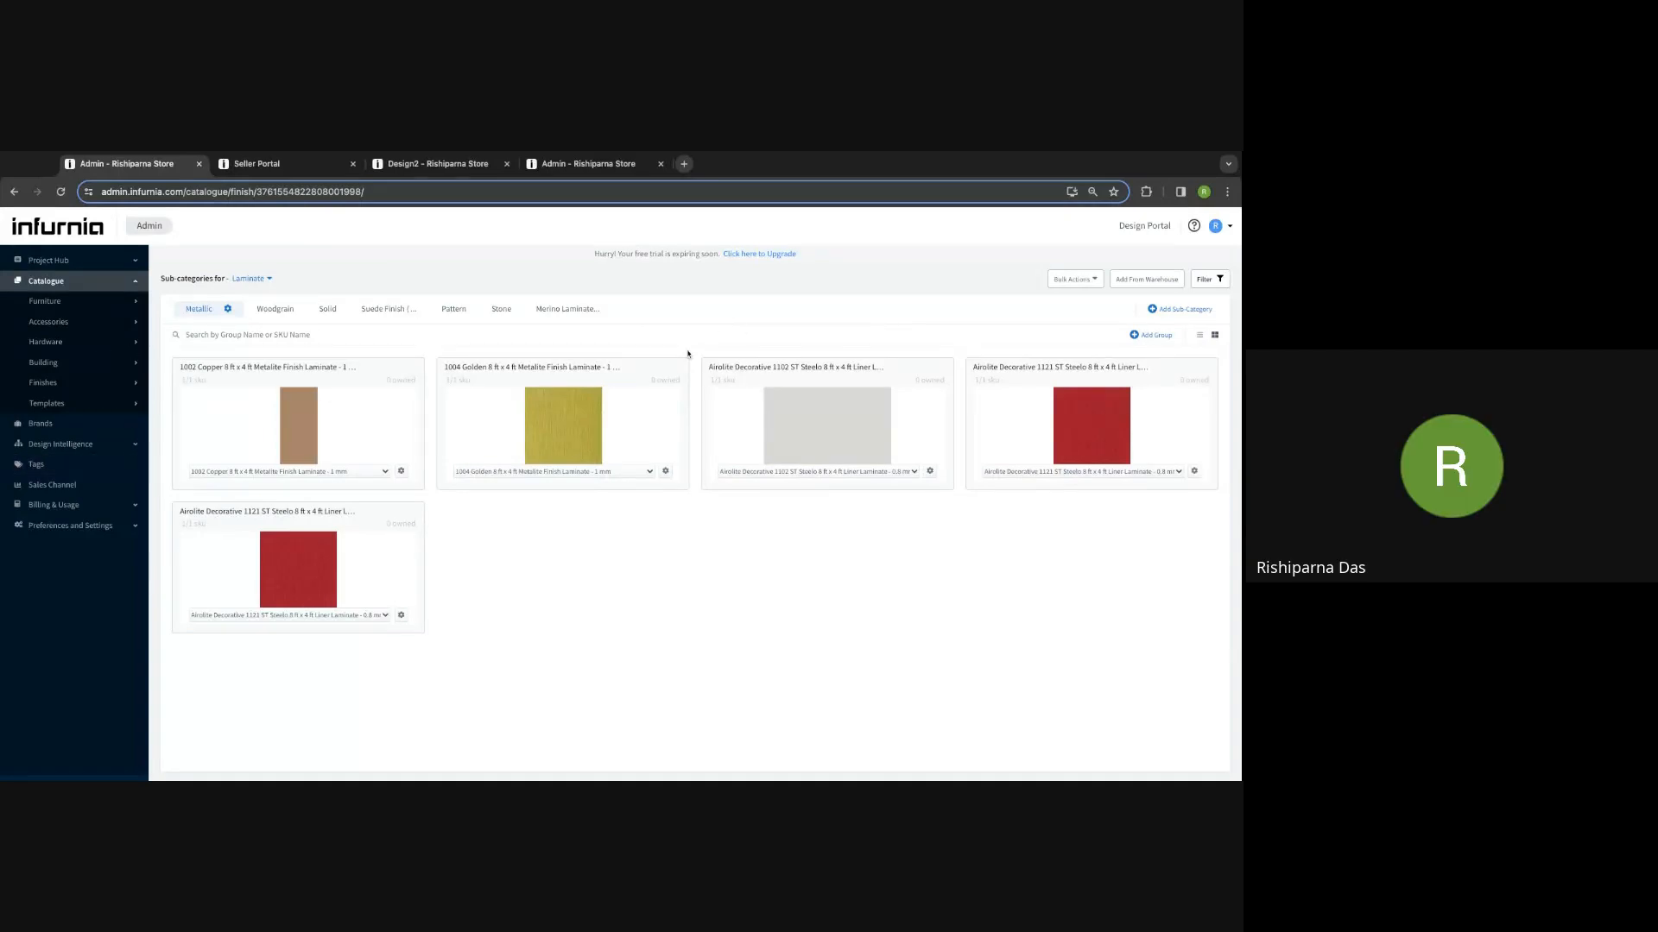
{"action": "mouse_move", "coordinate": [540, 380]}
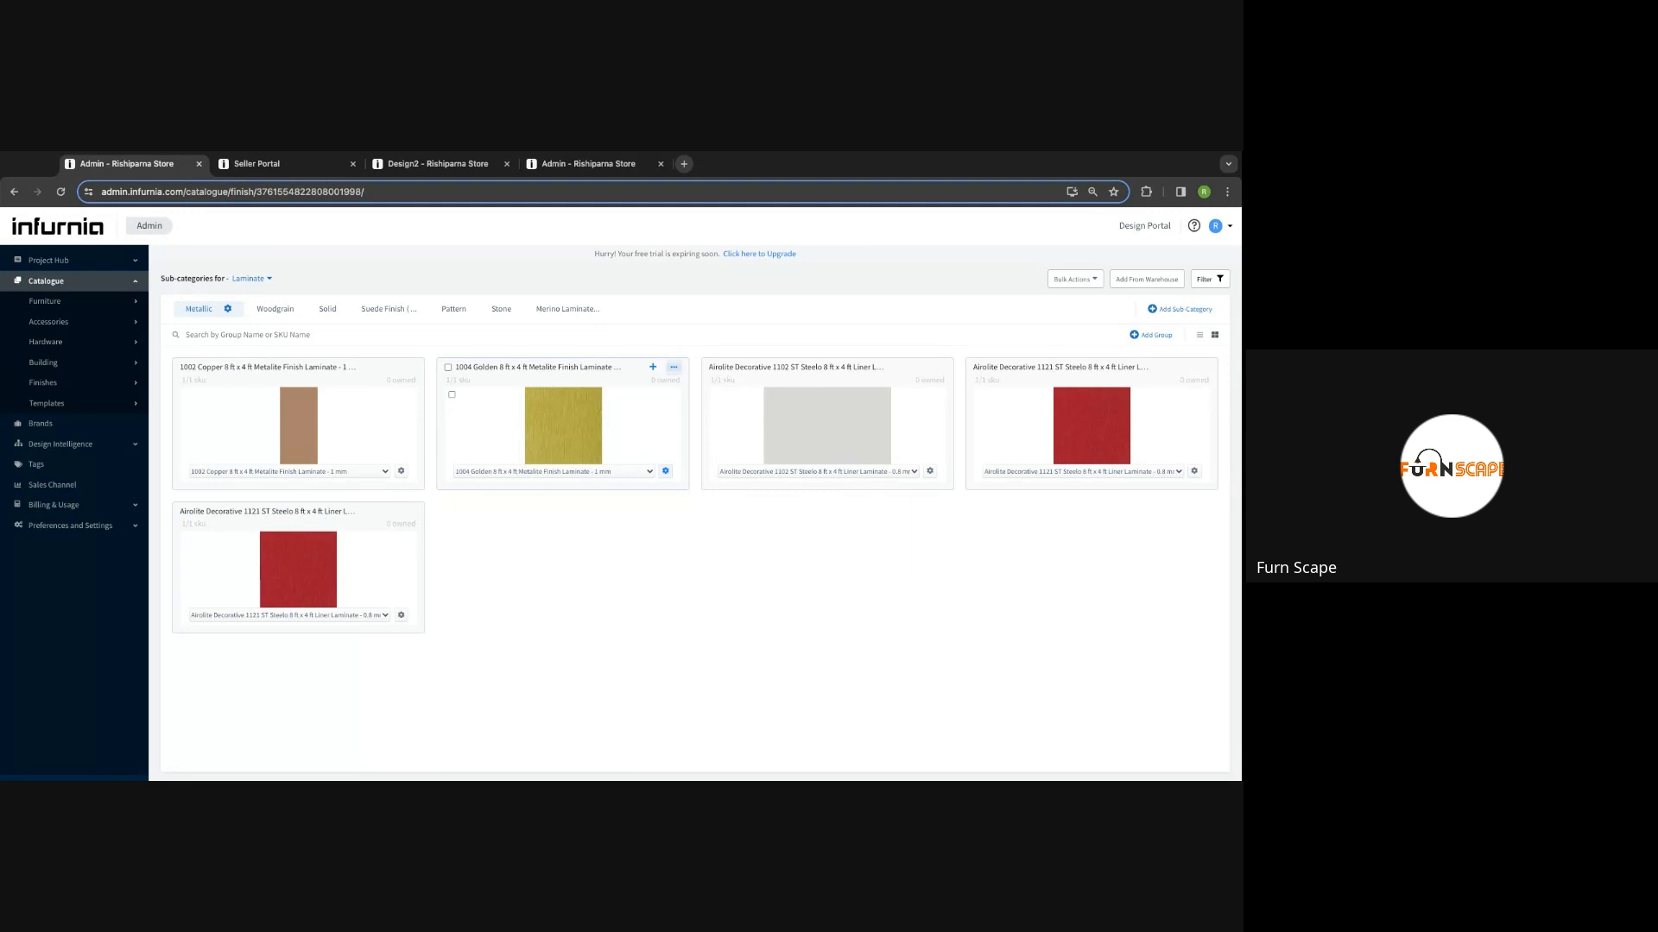
{"action": "left_click", "coordinate": [438, 163]}
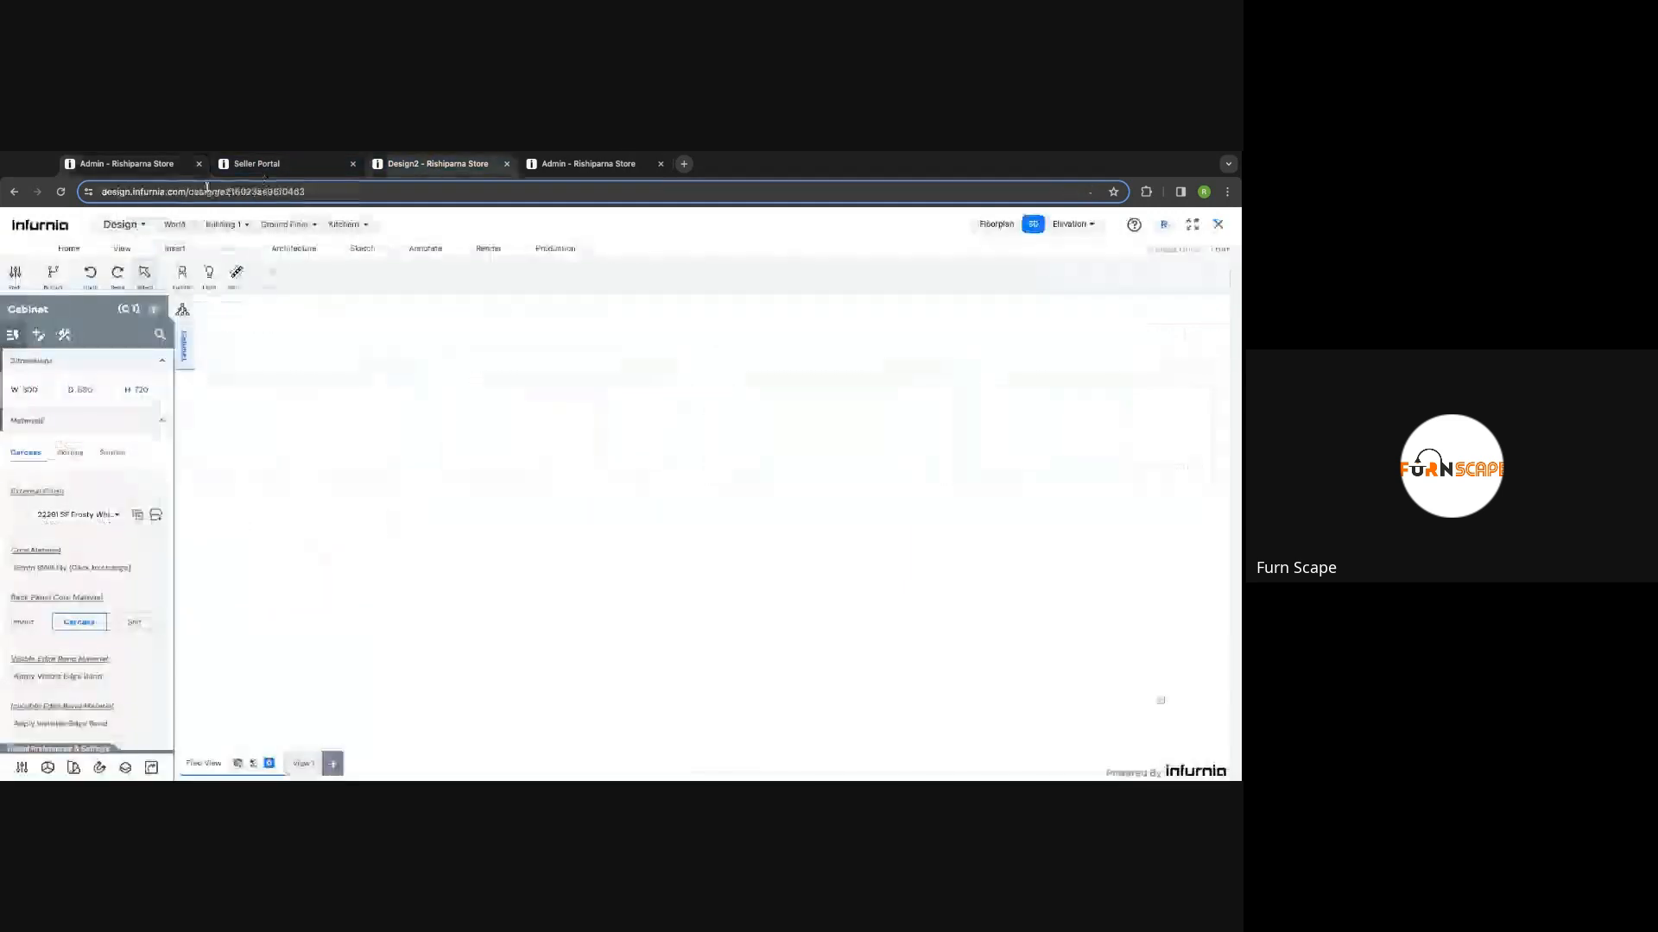
{"action": "left_click", "coordinate": [128, 167]}
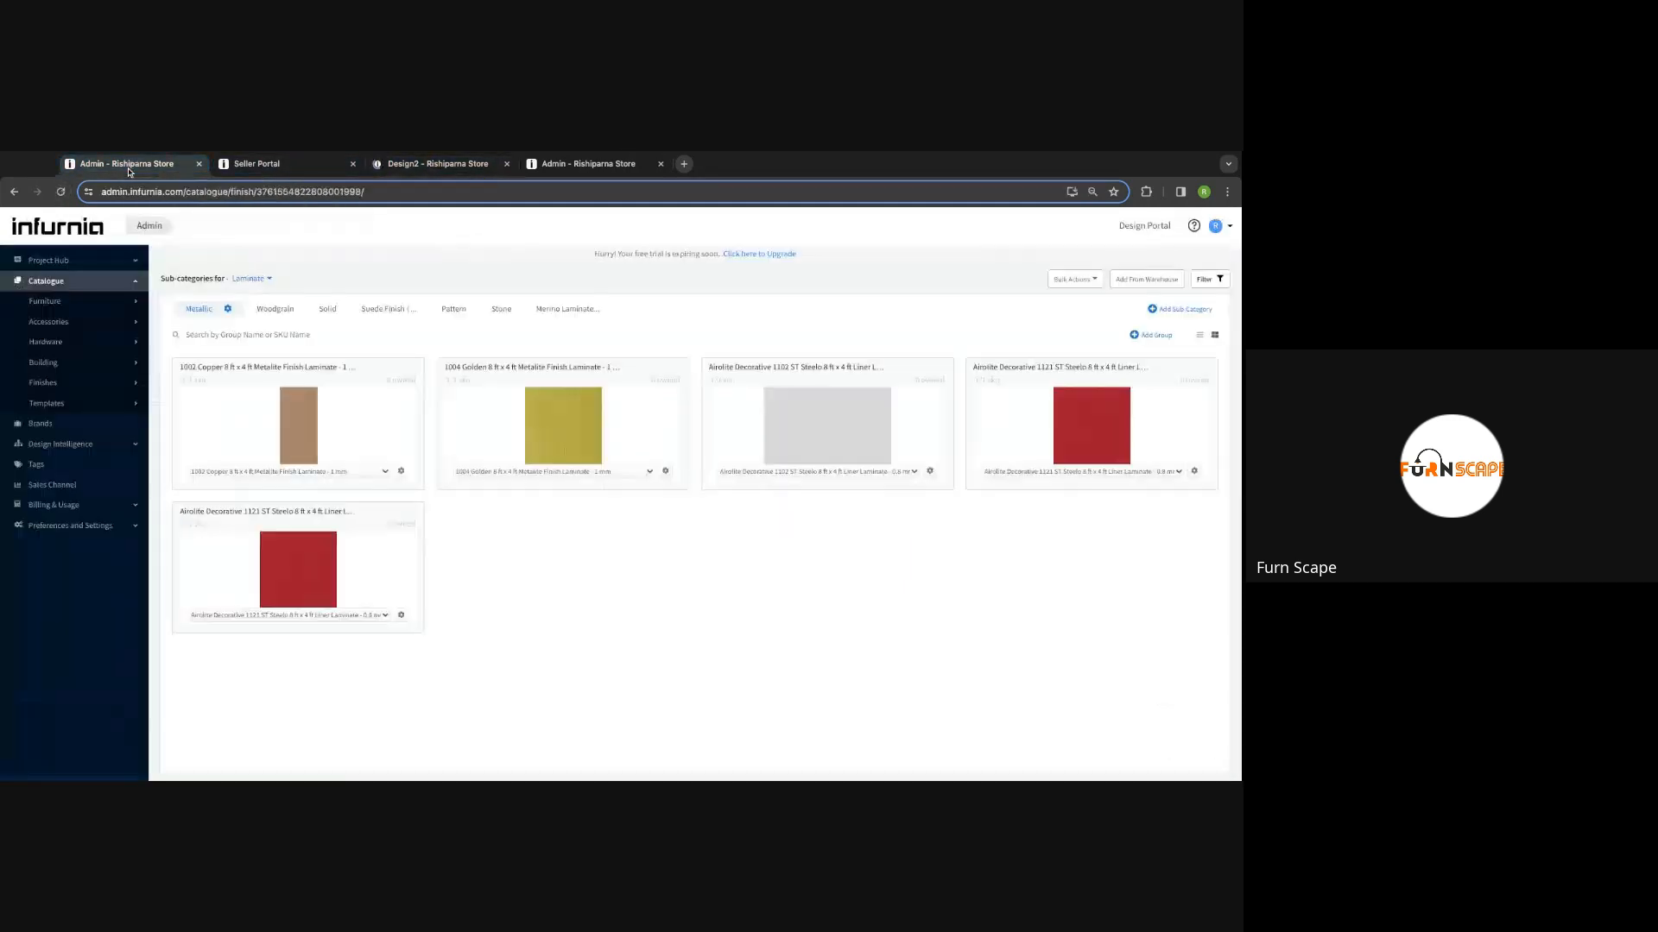
{"action": "left_click", "coordinate": [411, 166]}
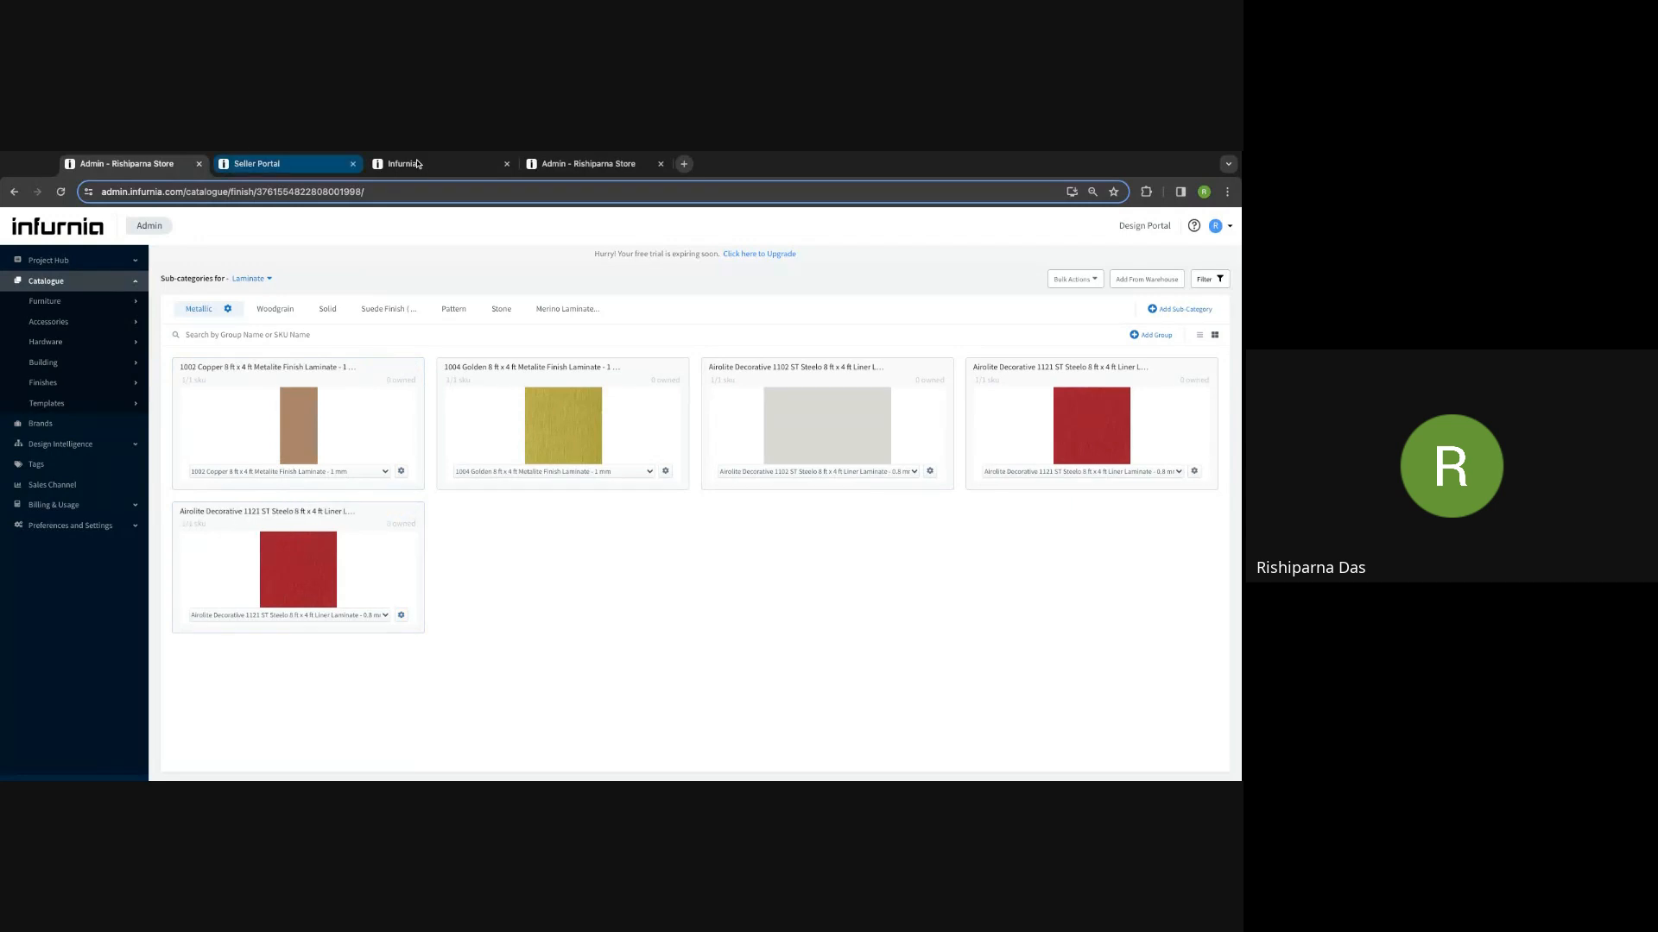
{"action": "left_click", "coordinate": [561, 164]}
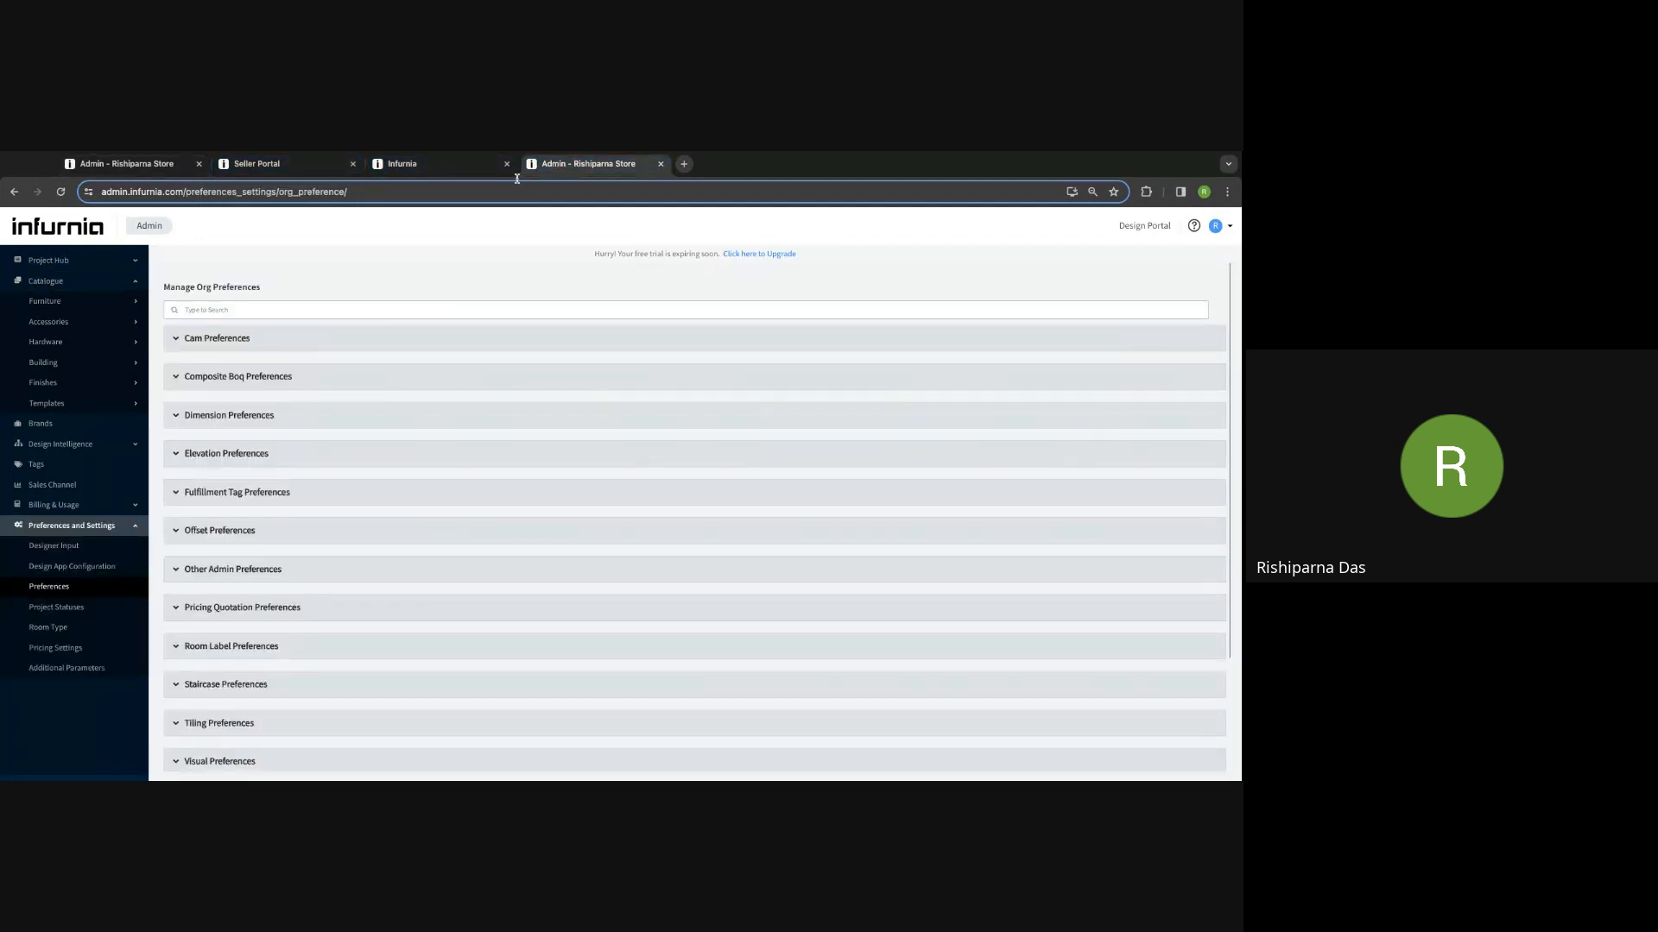
{"action": "left_click", "coordinate": [259, 164]}
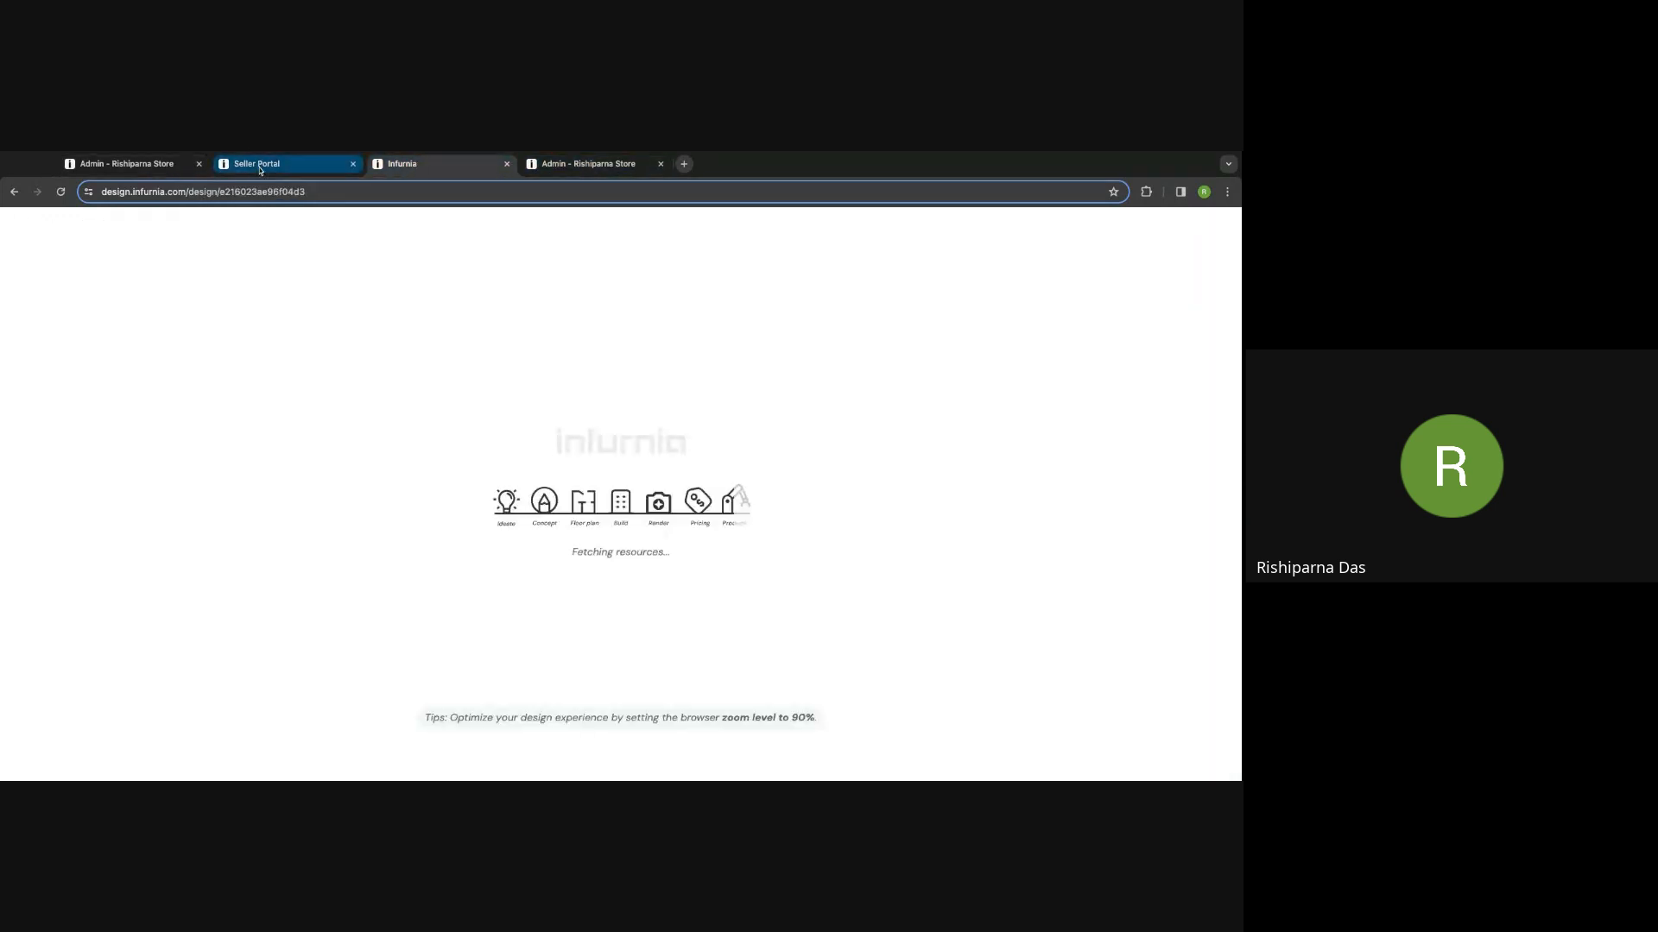
Step: Switch to the admin catalogue and view the BWR Ply groups in the Ply hardware category
{"action": "left_click", "coordinate": [127, 164]}
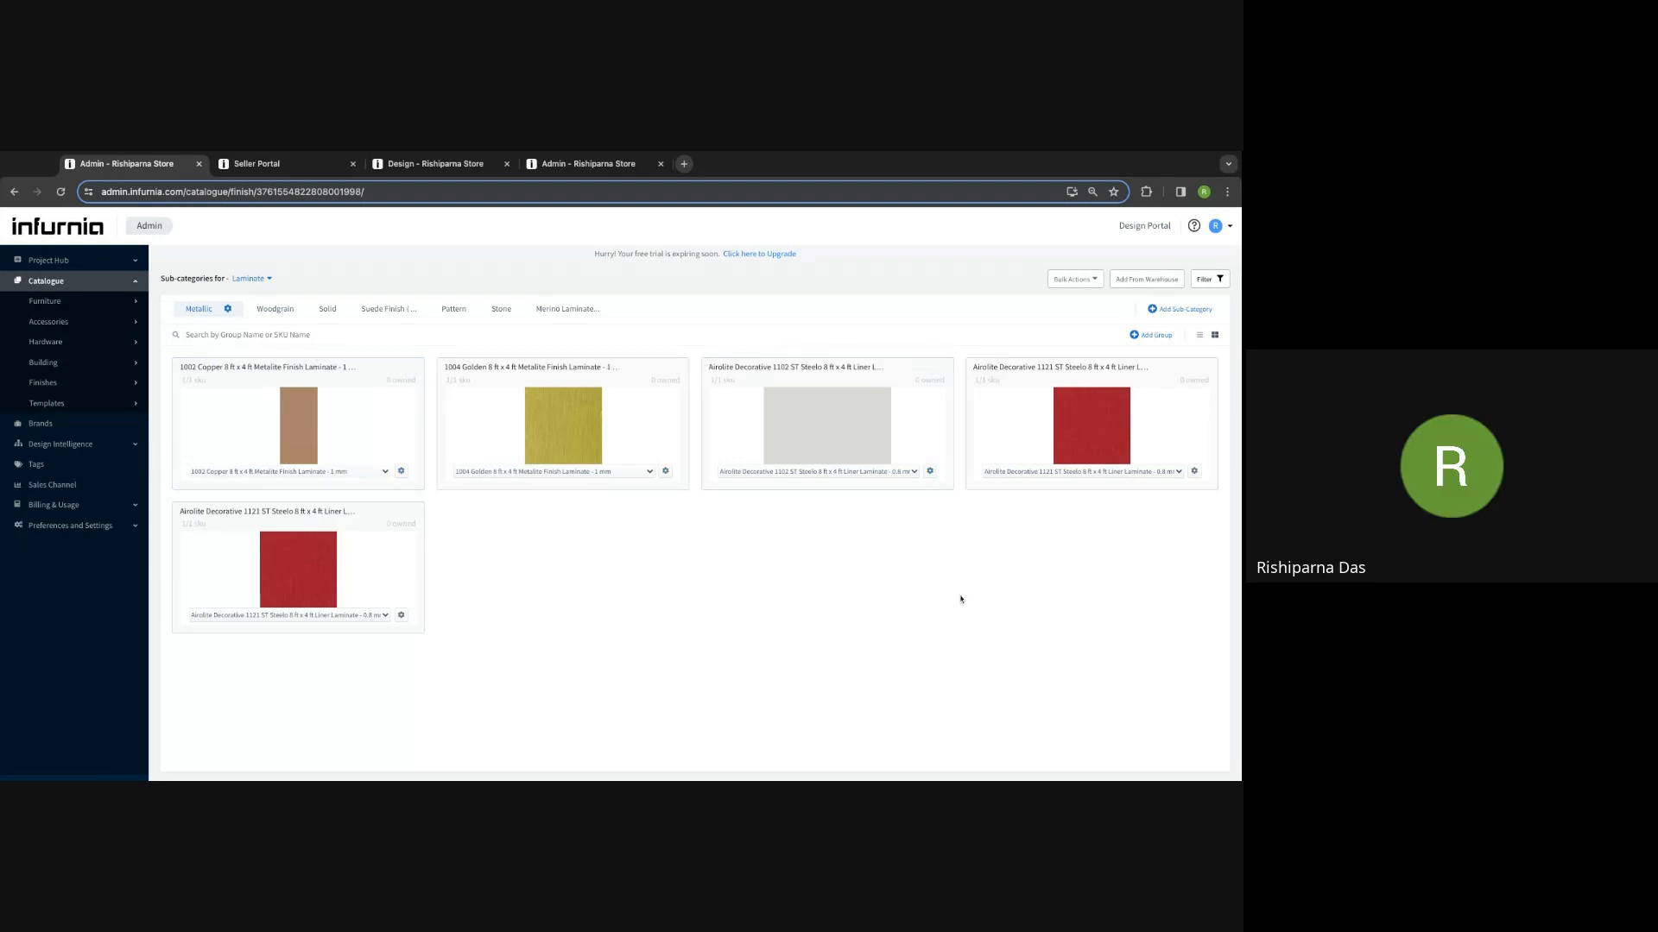
{"action": "left_click", "coordinate": [65, 343]}
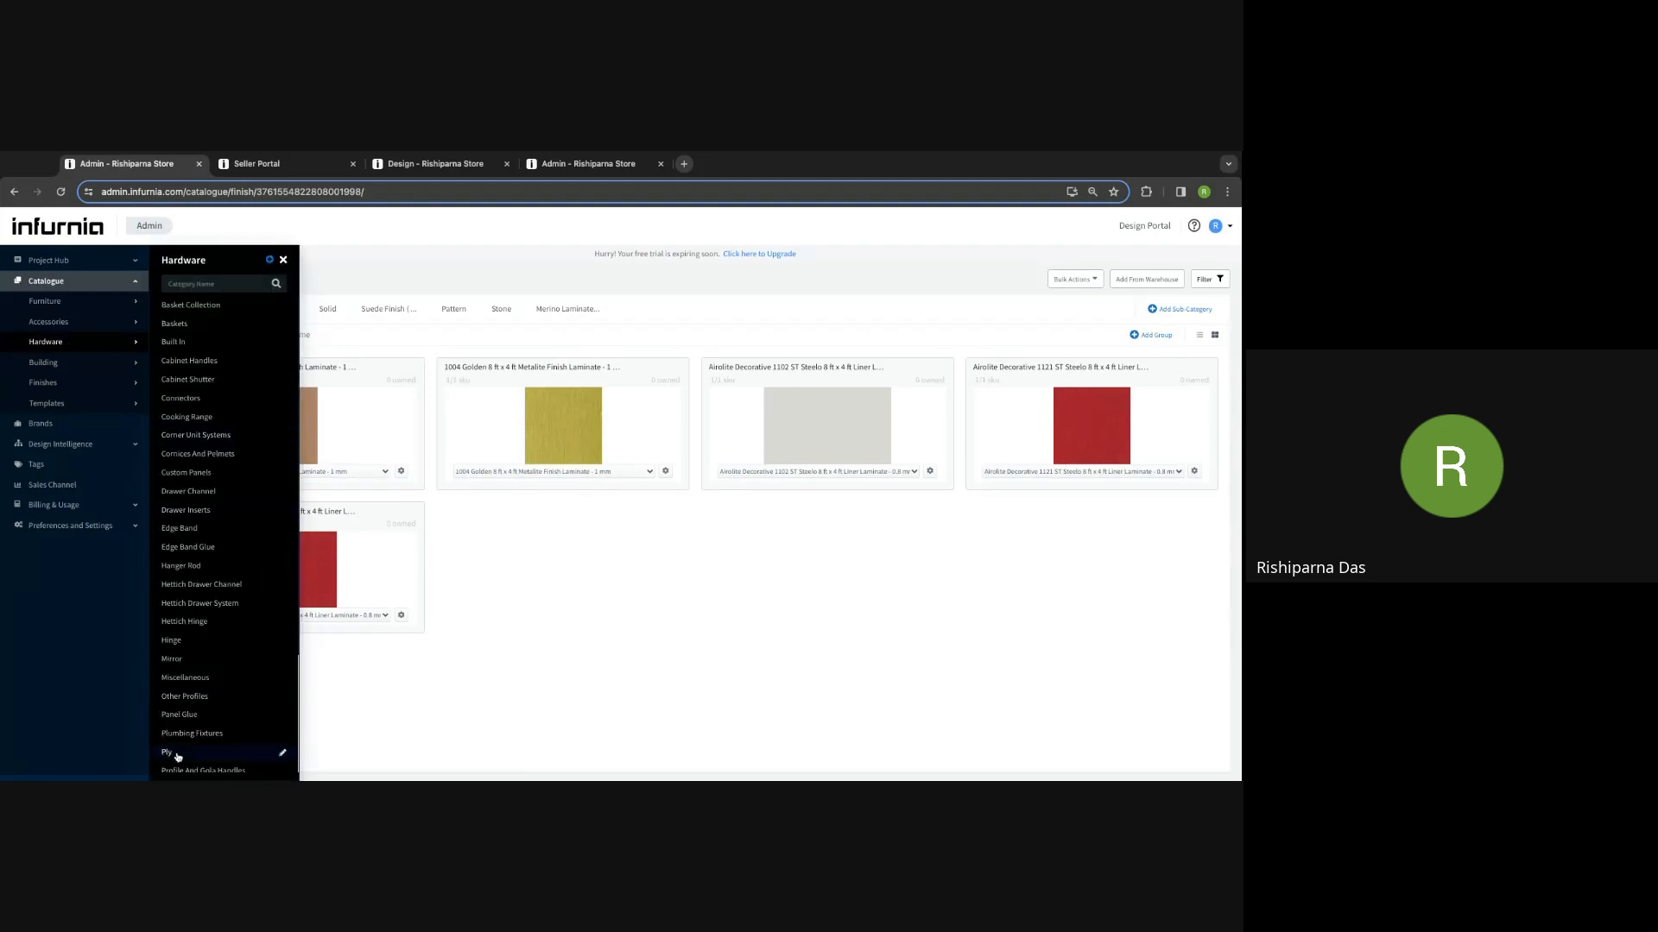
{"action": "left_click", "coordinate": [175, 754]}
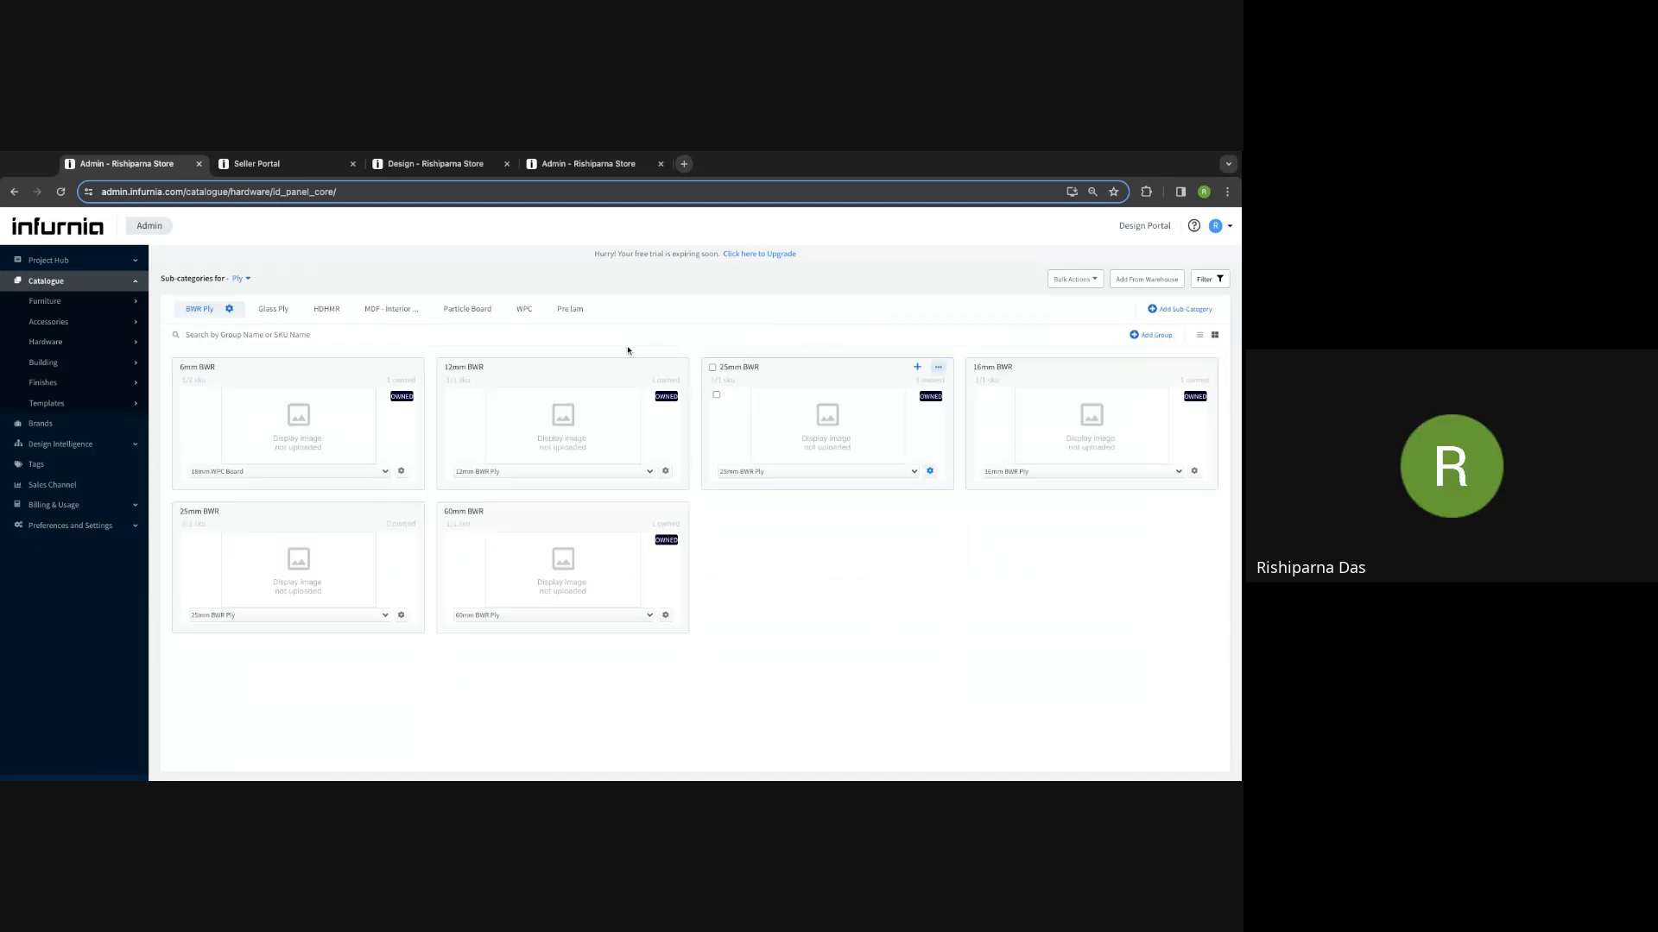
Step: Return to the reloaded Design2 and switch Kitchen1 from the floor plan to the 3D view
{"action": "left_click", "coordinate": [587, 164]}
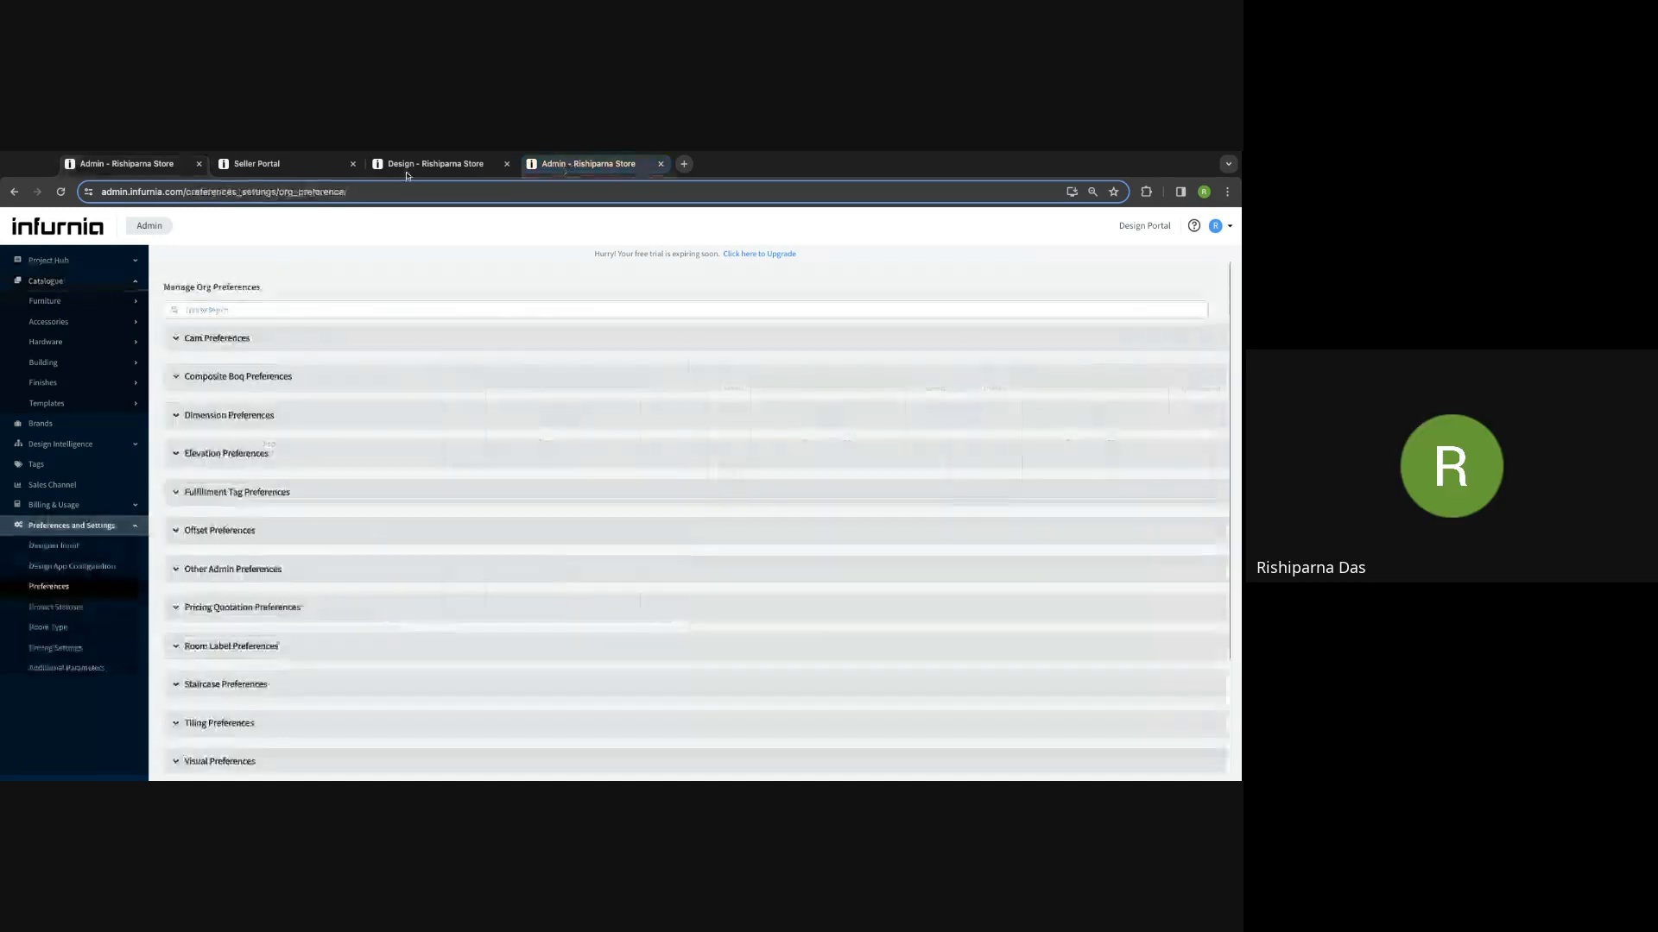
{"action": "left_click", "coordinate": [406, 172]}
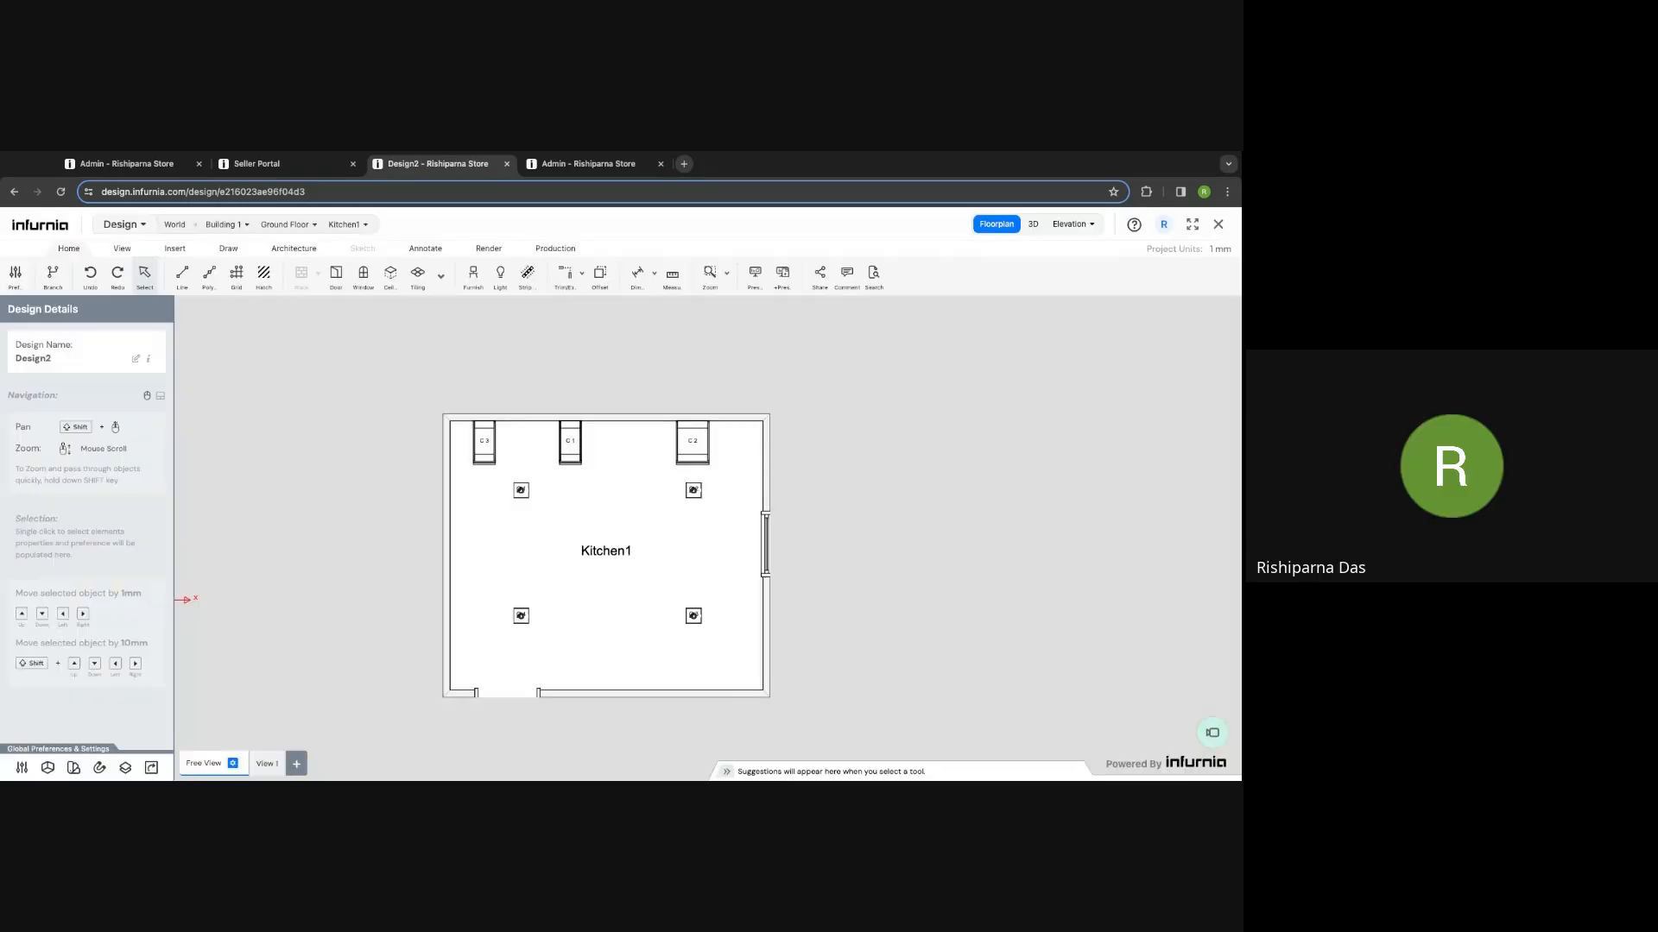
{"action": "left_click", "coordinate": [1039, 232]}
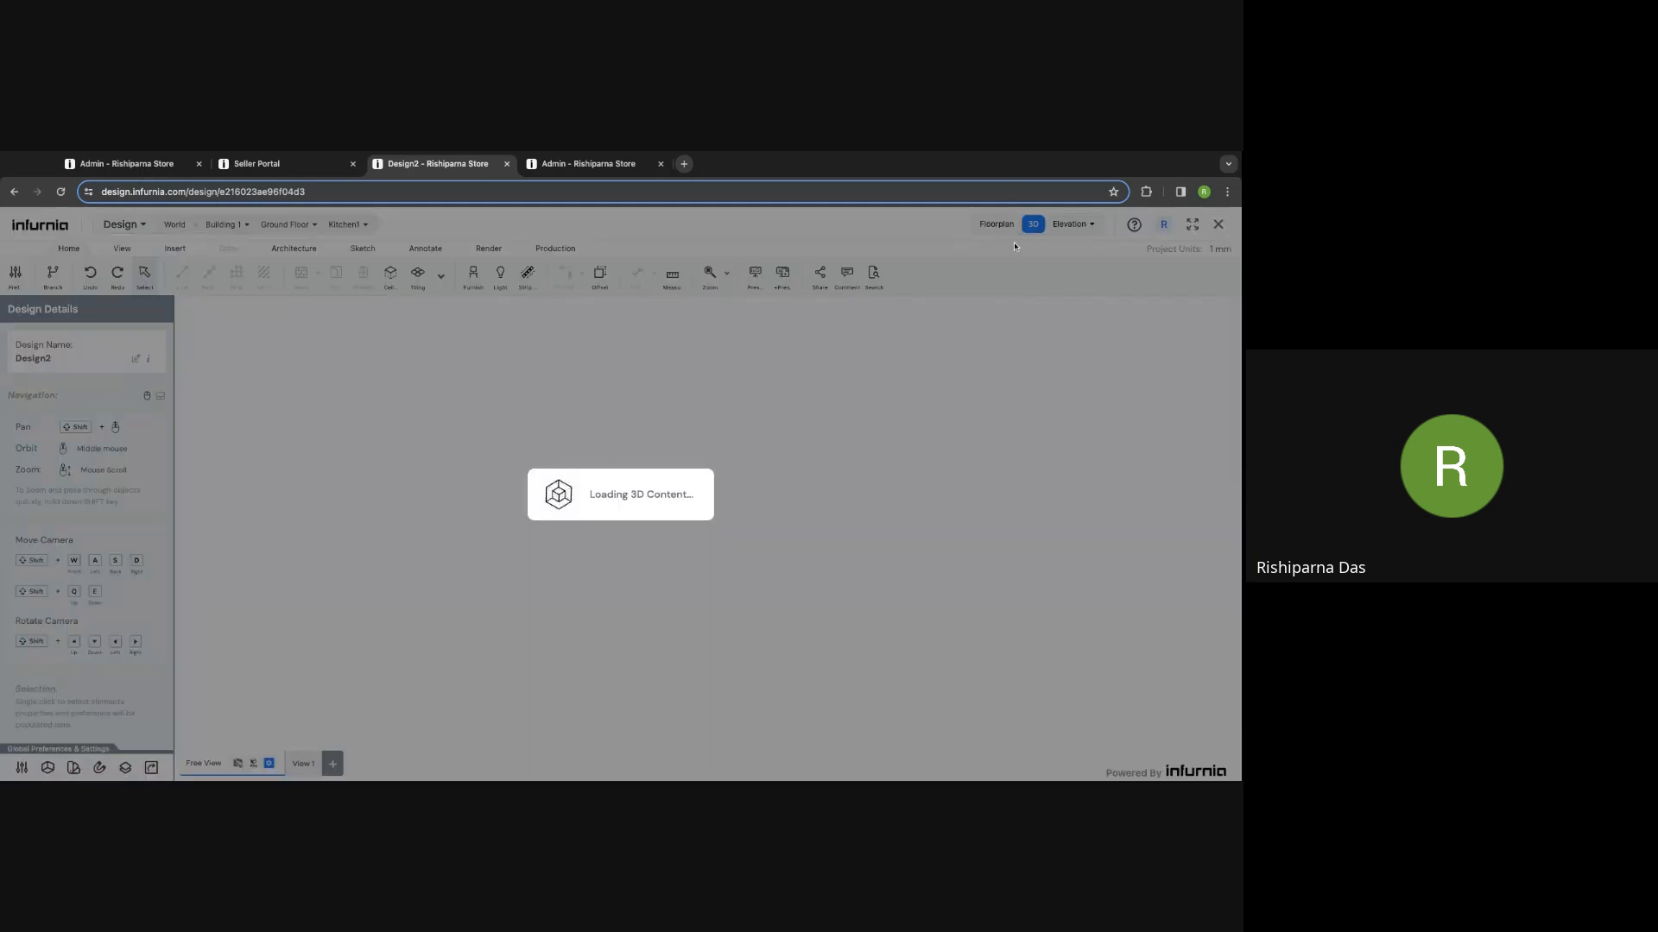